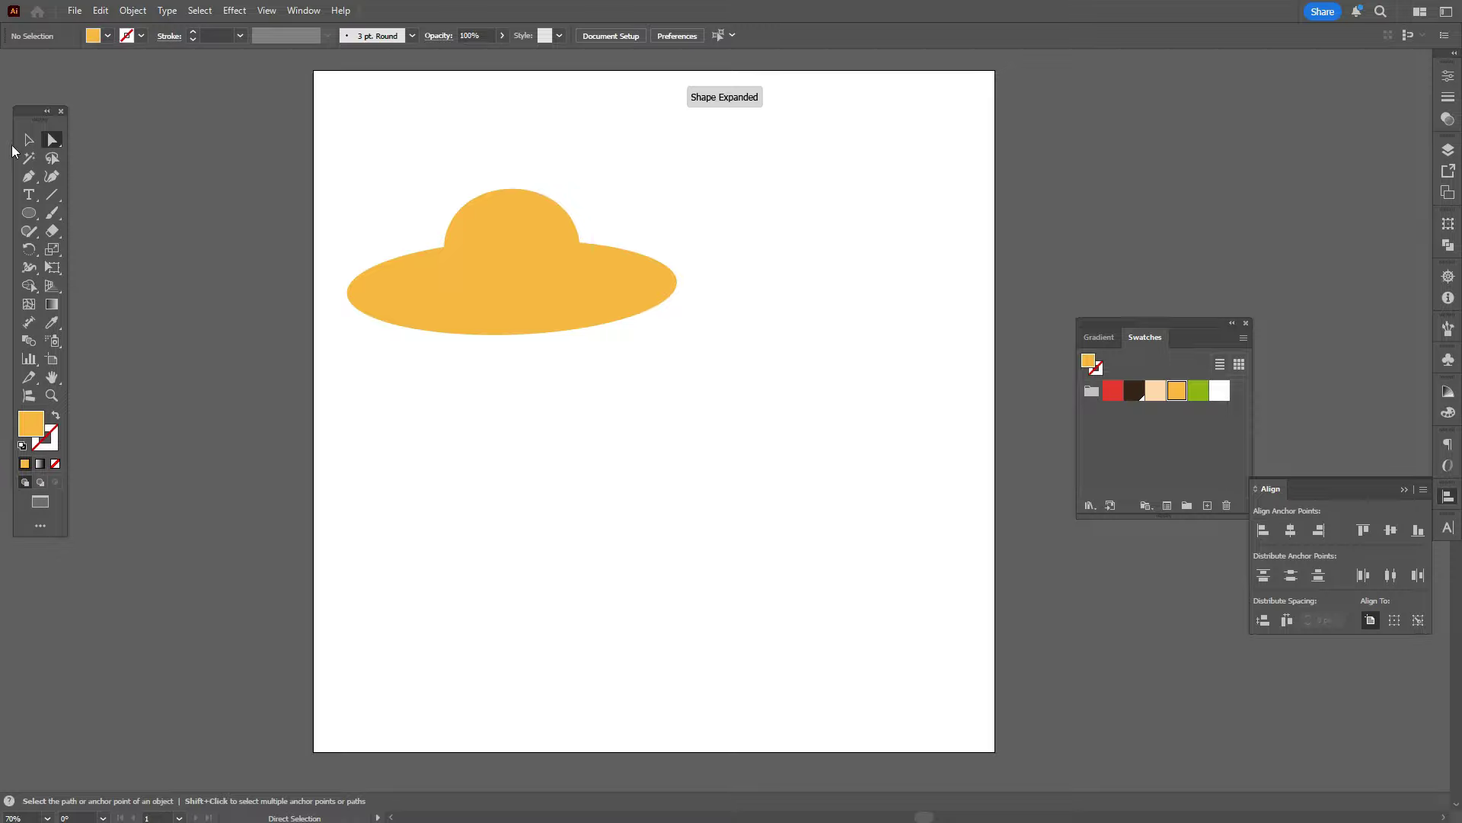
# Step: Draw a closed, curved red hat band with the Pen tool across the base of the crown, using the red swatch as fill
pyautogui.click(51, 395)
pyautogui.click(617, 336)
pyautogui.click(559, 400)
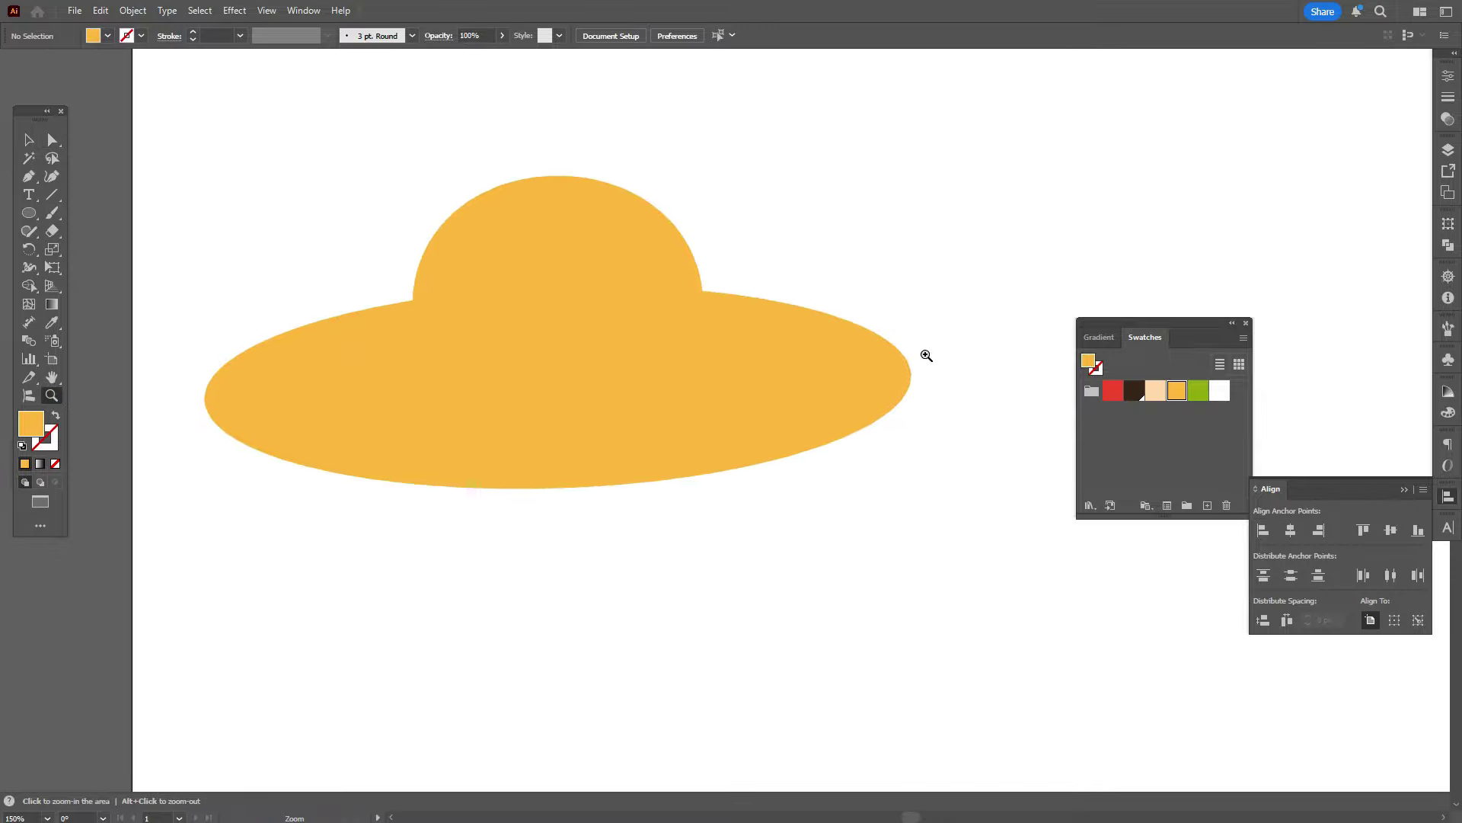
pyautogui.click(28, 176)
pyautogui.click(52, 322)
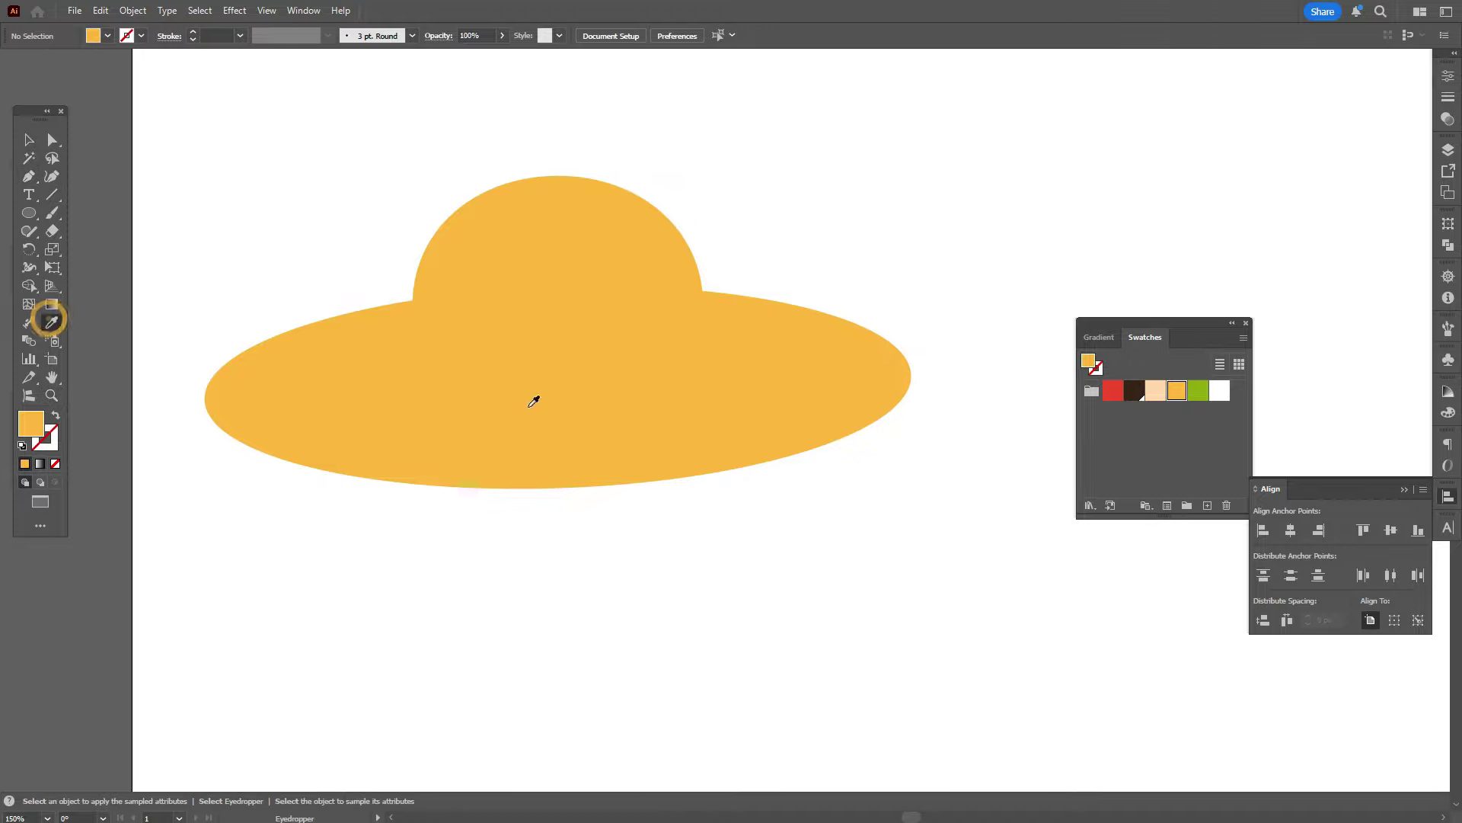
pyautogui.click(1113, 390)
pyautogui.click(27, 178)
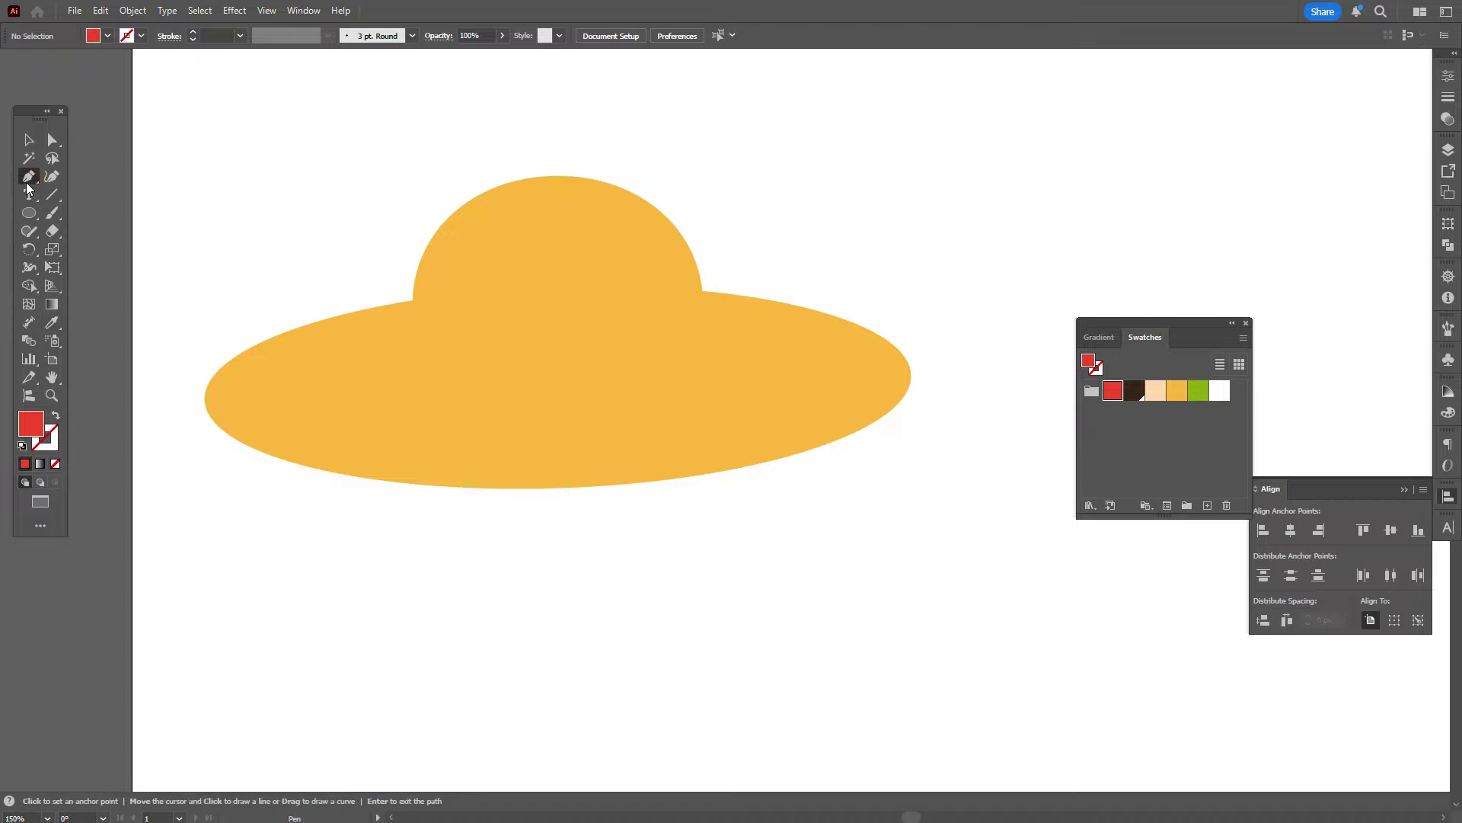
pyautogui.click(412, 295)
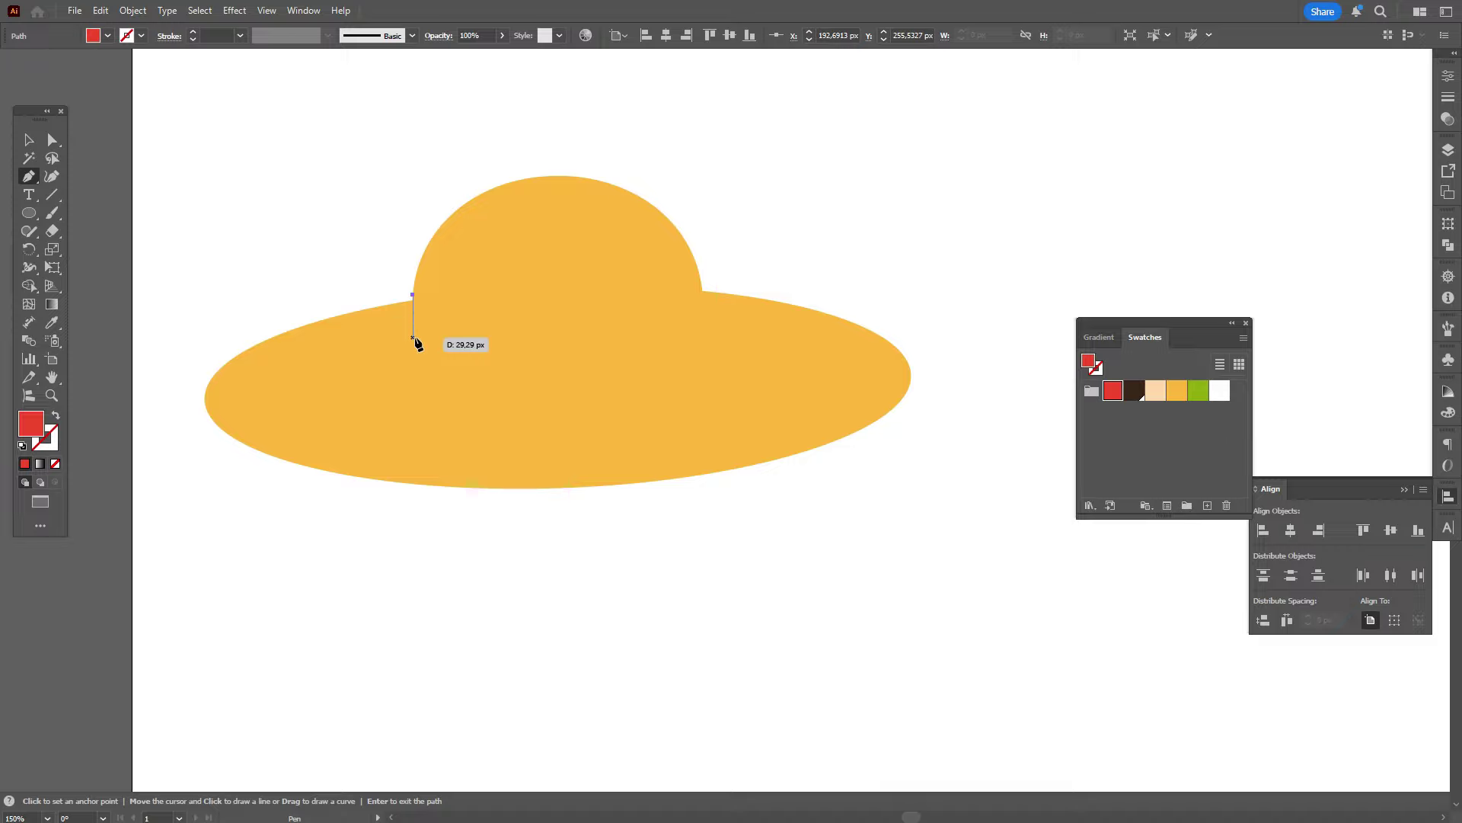
pyautogui.moveTo(415, 336); pyautogui.dragTo(425, 349)
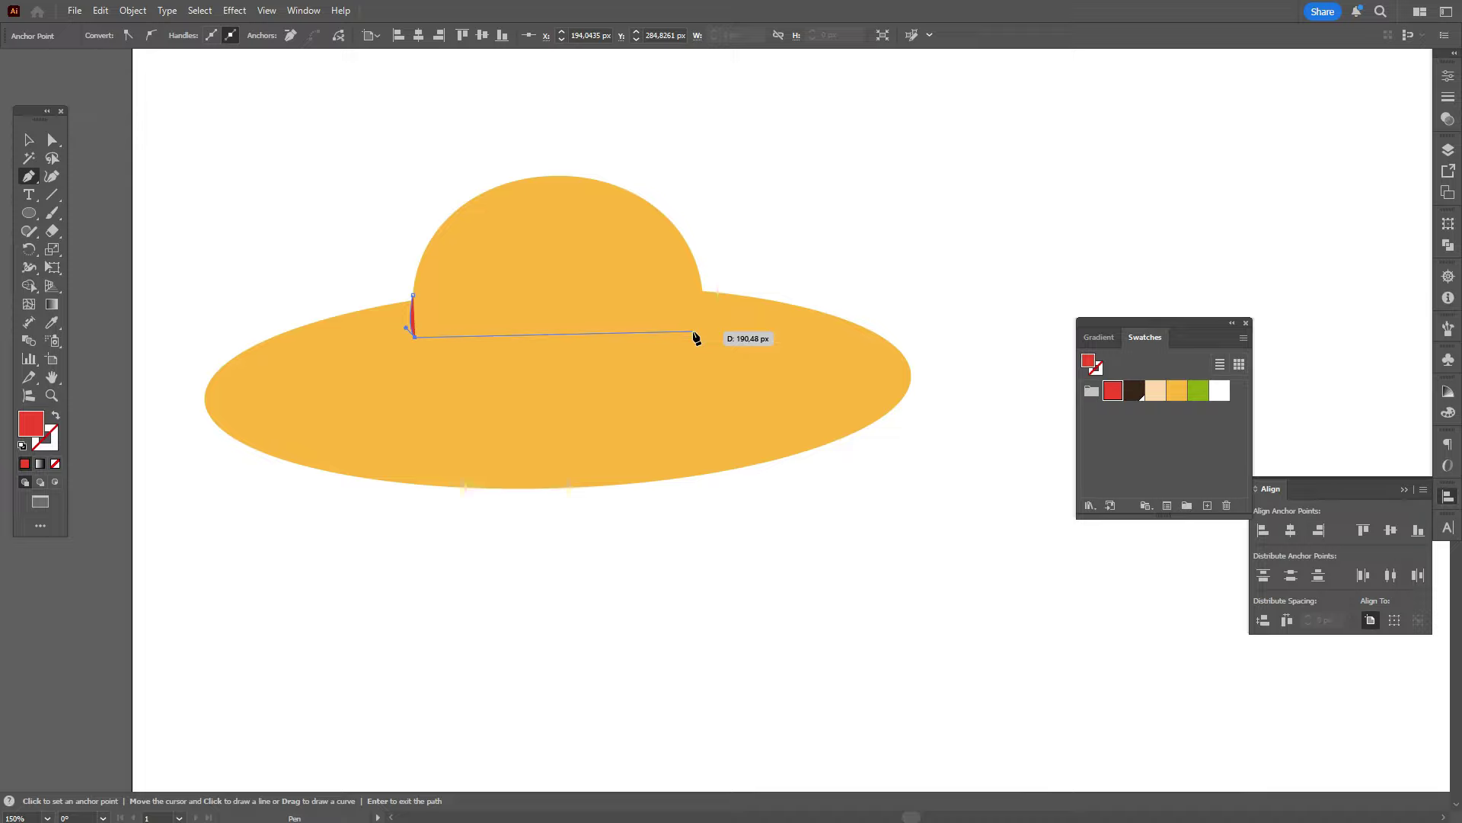
pyautogui.moveTo(693, 332); pyautogui.dragTo(840, 289)
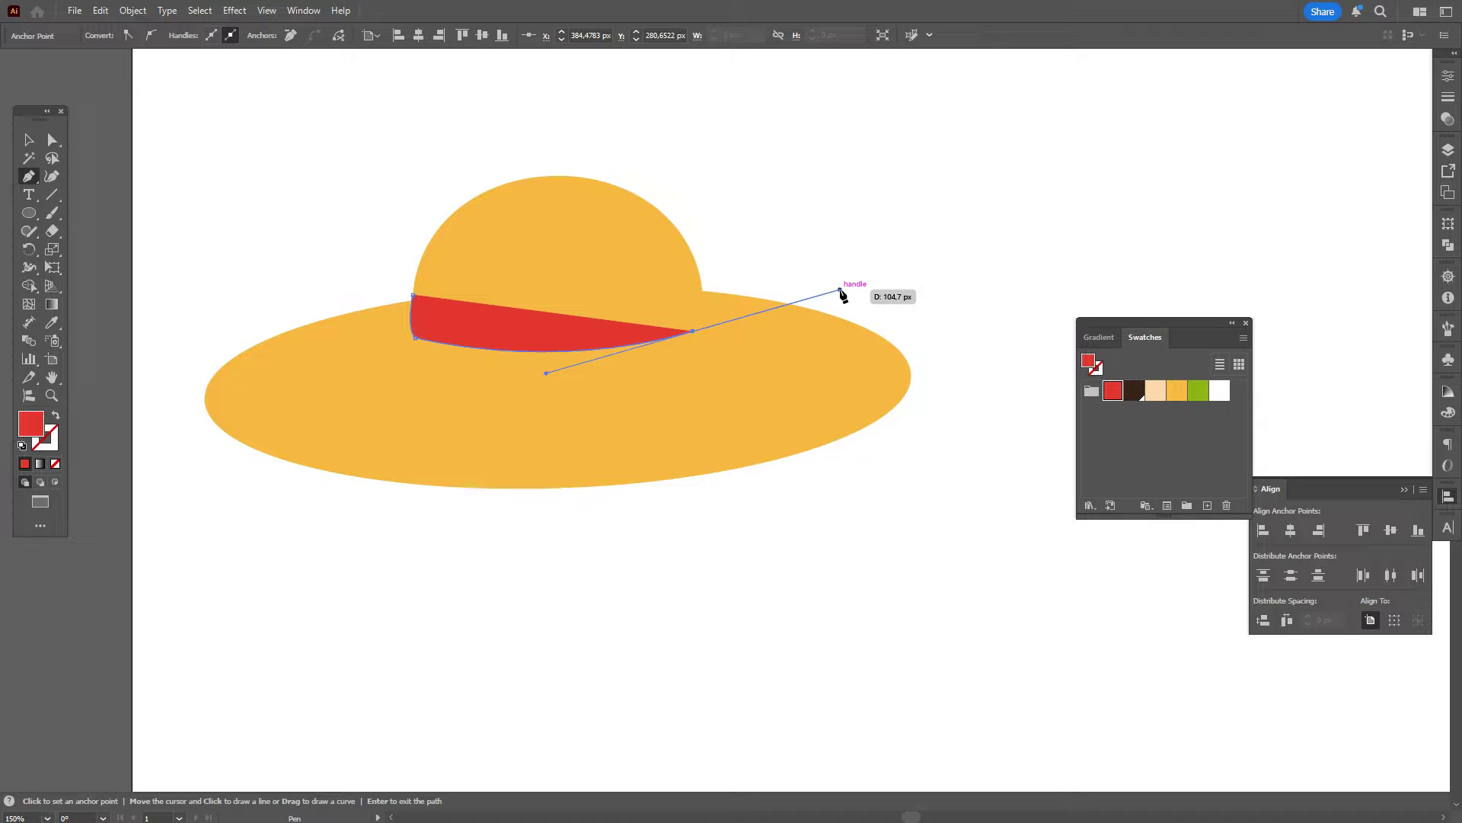
pyautogui.click(694, 332)
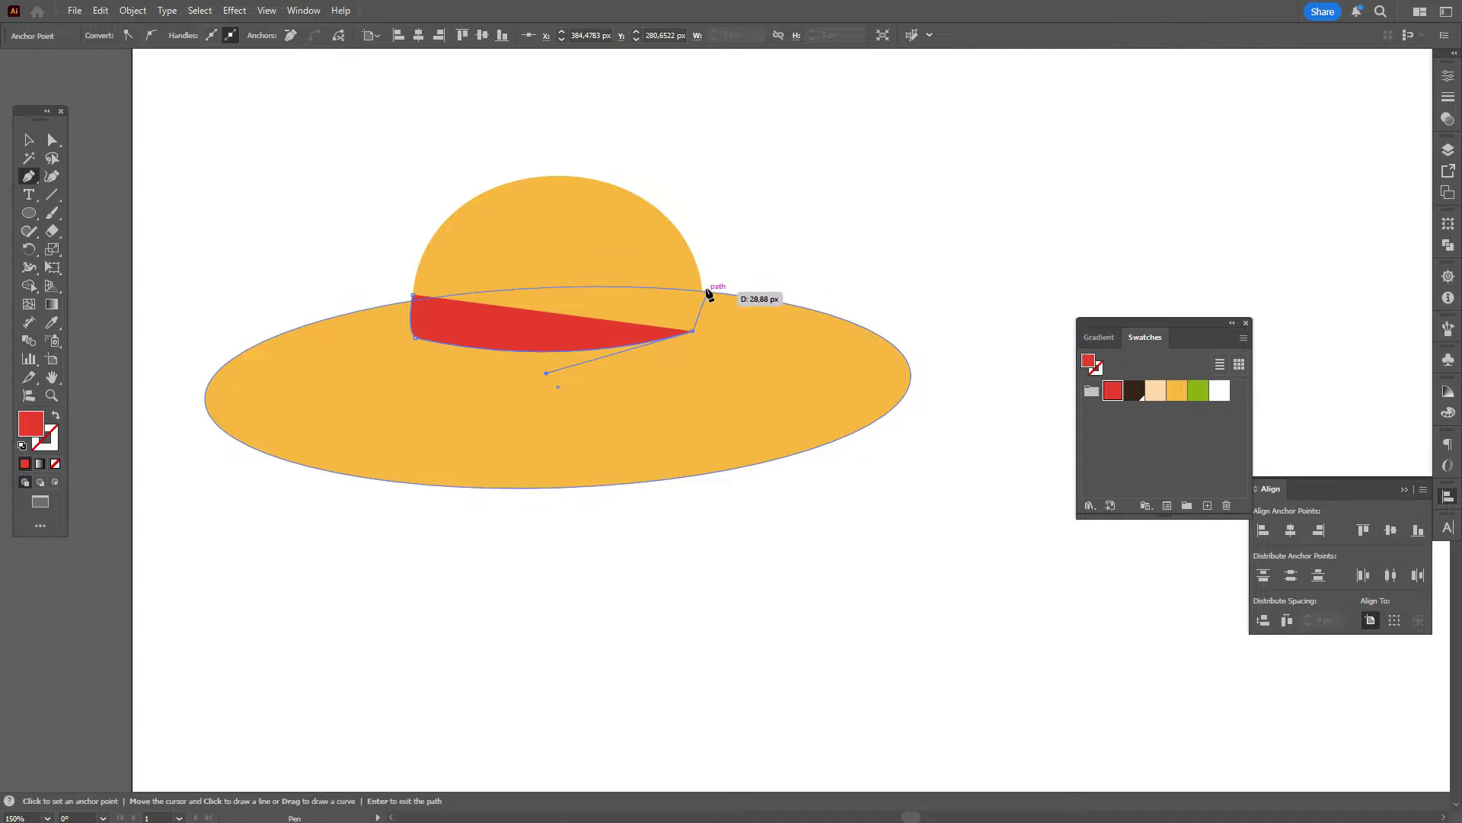
pyautogui.moveTo(702, 286); pyautogui.dragTo(698, 254)
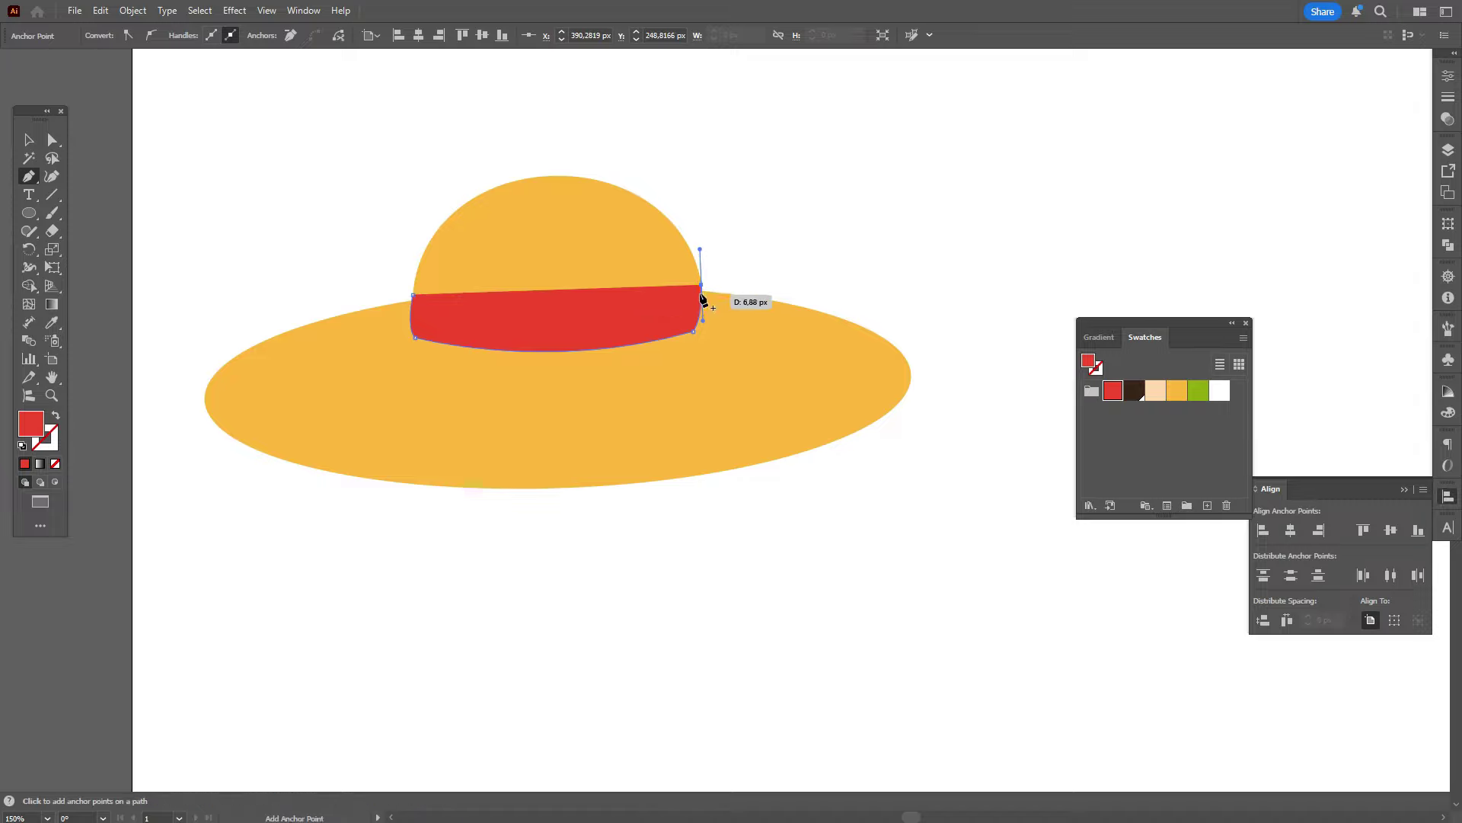
pyautogui.click(702, 286)
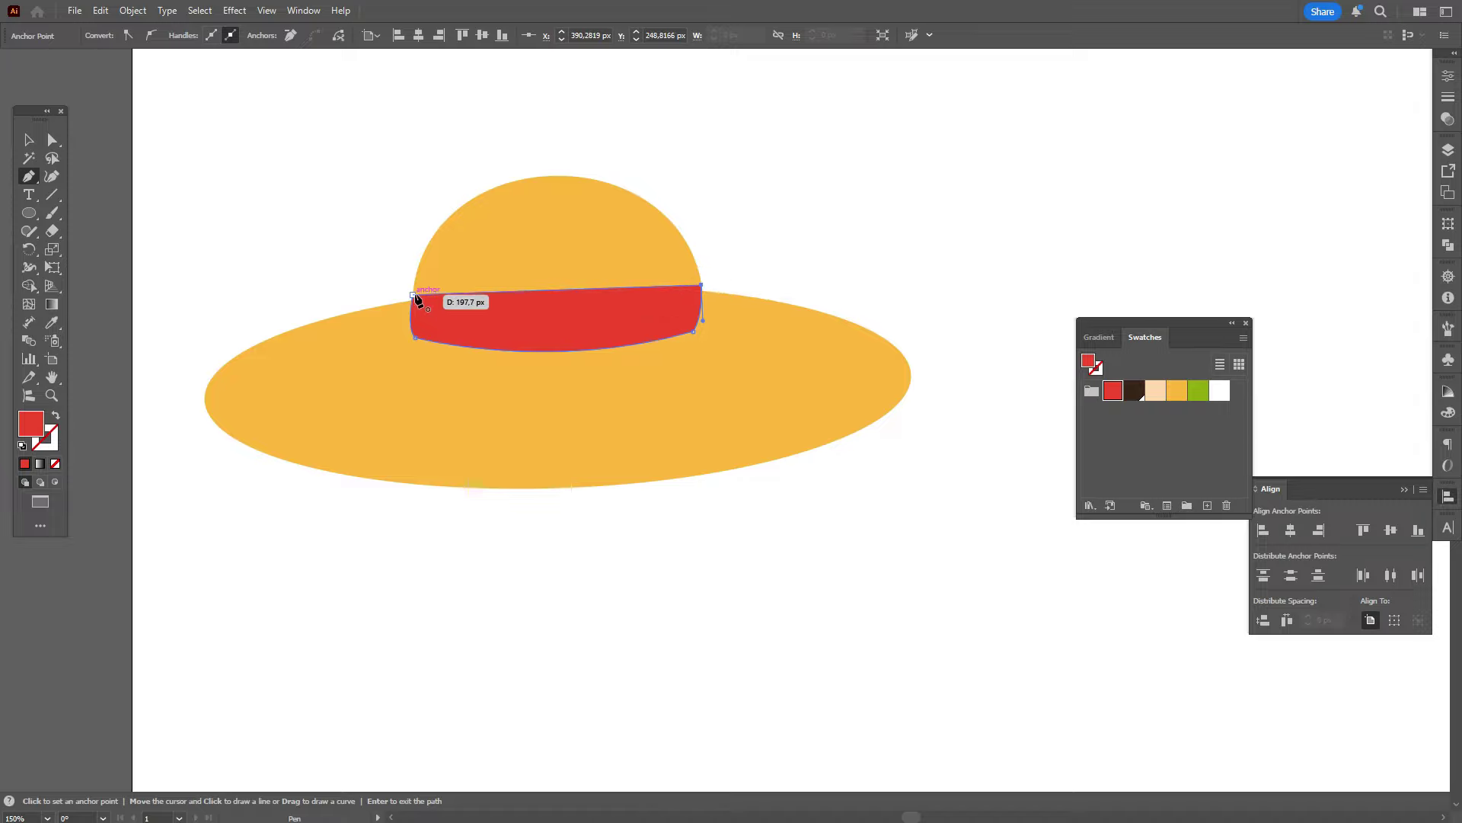
pyautogui.moveTo(413, 294); pyautogui.dragTo(276, 263)
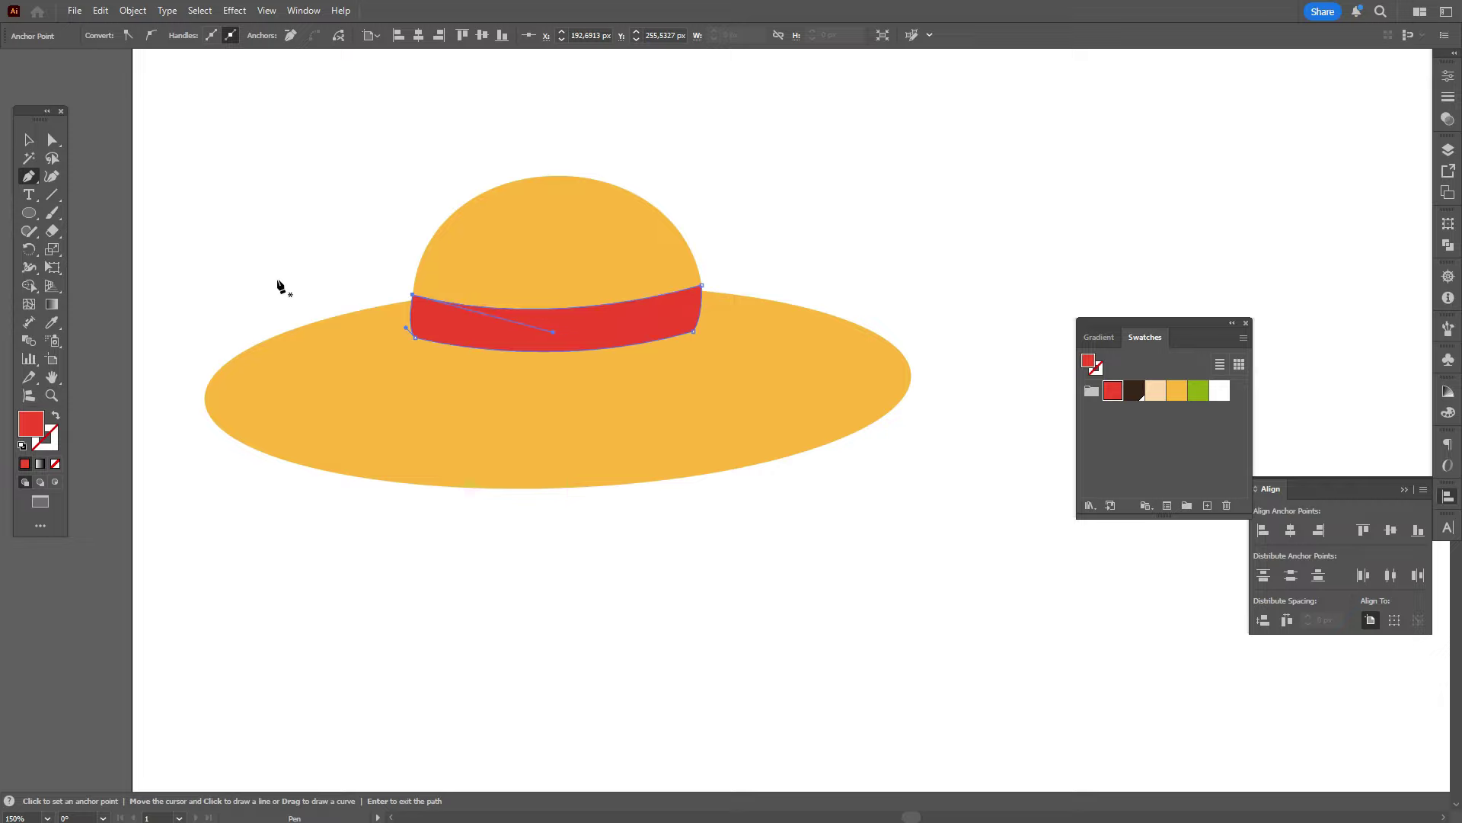
# Step: Nudge the red band's two lower corner anchor points slightly outward to refine its ends
pyautogui.click(51, 140)
pyautogui.click(190, 160)
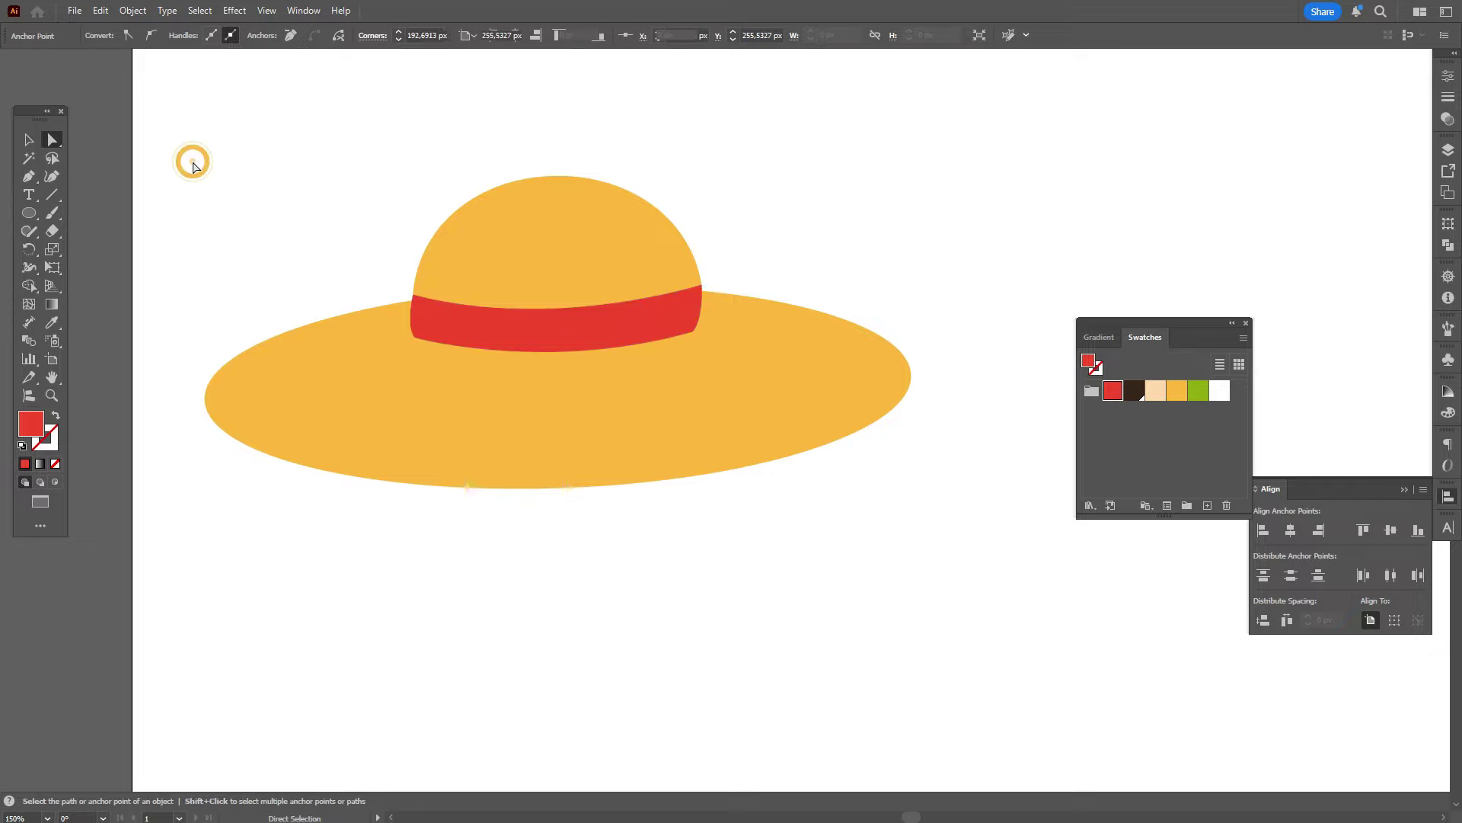
pyautogui.click(684, 325)
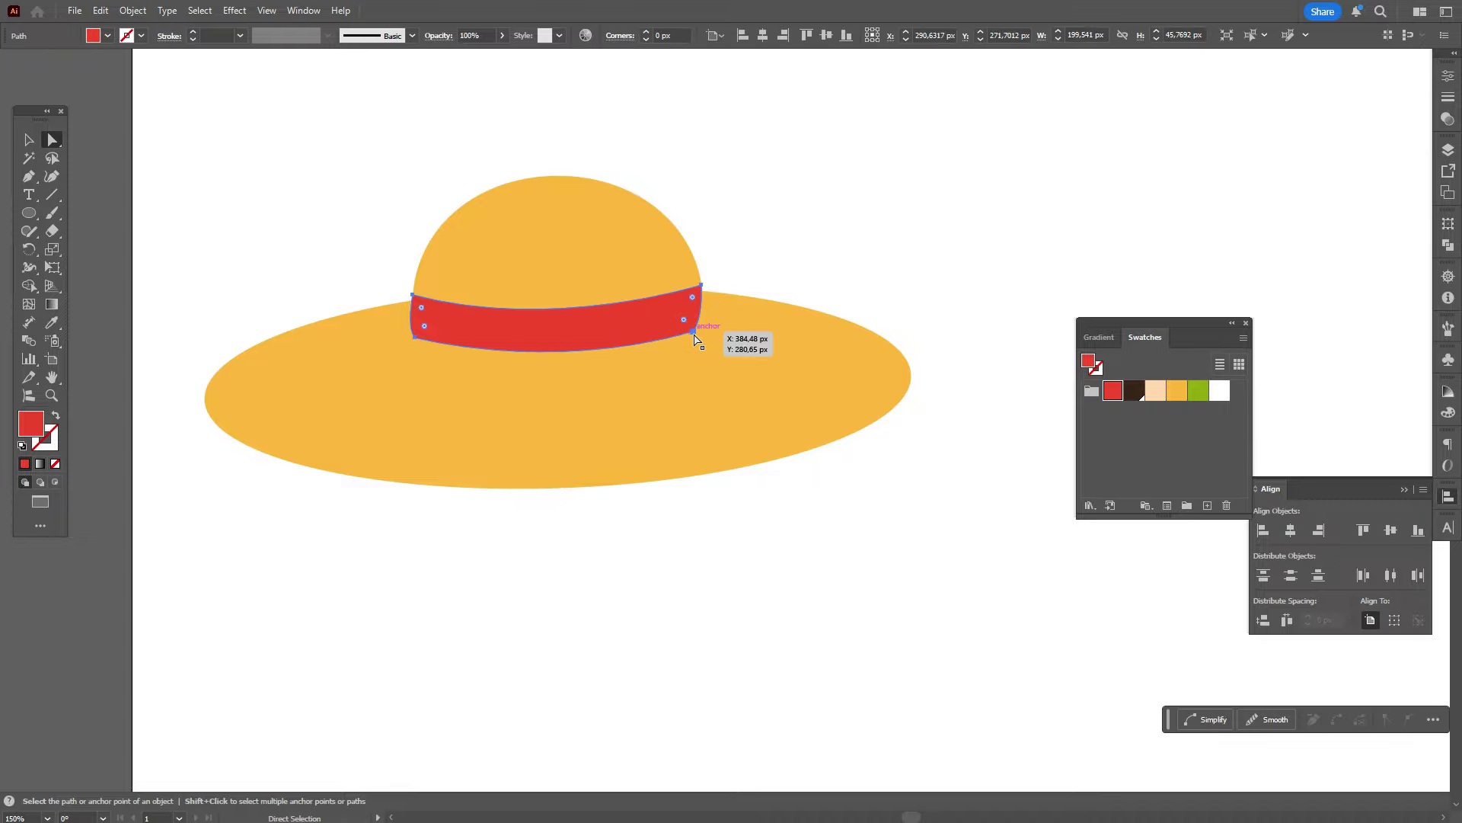
pyautogui.moveTo(695, 330); pyautogui.dragTo(700, 331)
pyautogui.moveTo(414, 338); pyautogui.dragTo(413, 335)
pyautogui.click(842, 240)
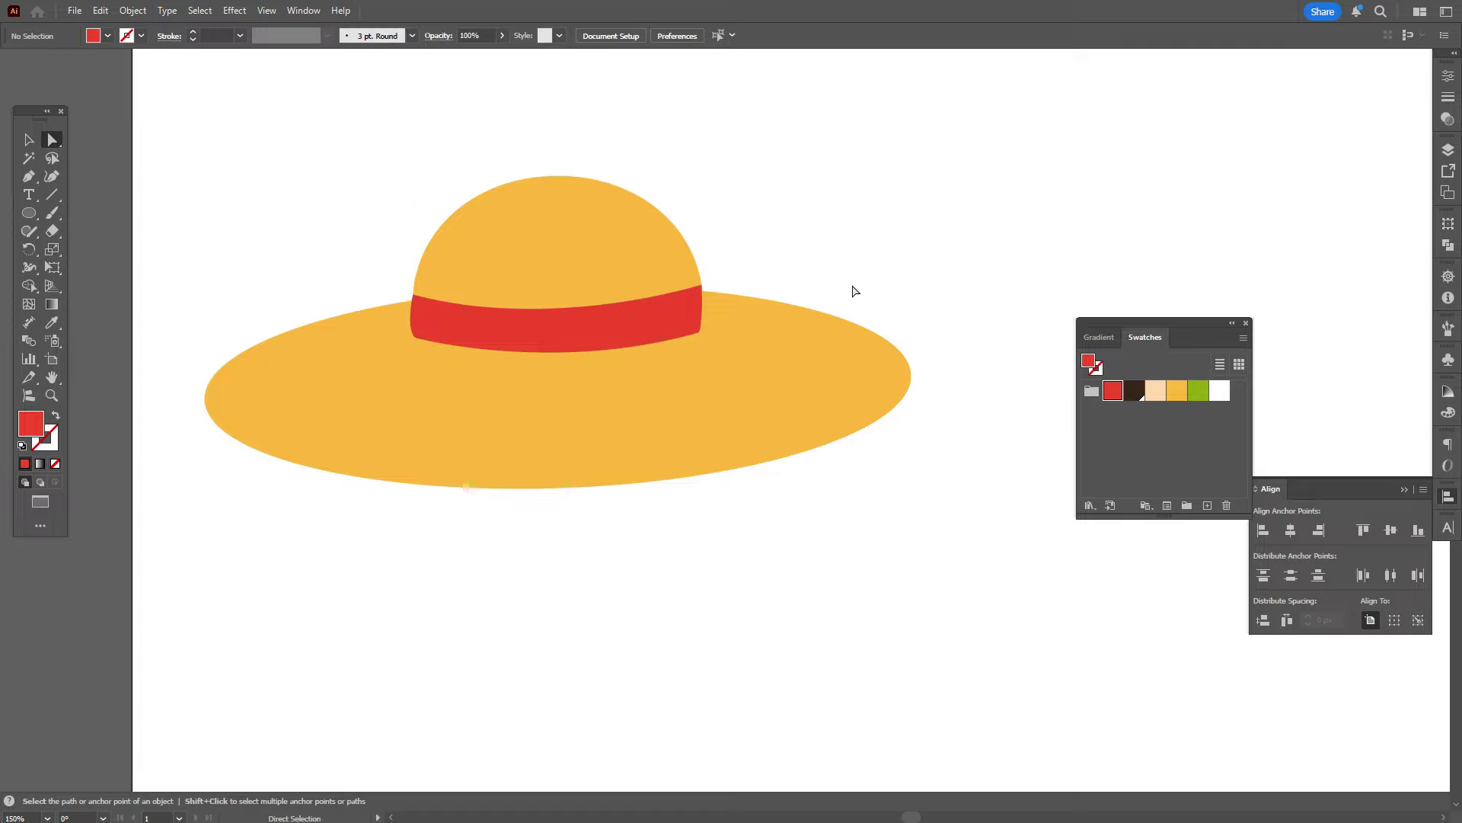
# Step: Set the fill to white and draw two triangles with the Pen tool over the brim's lower-left edge
pyautogui.scroll(1, 854, 291)
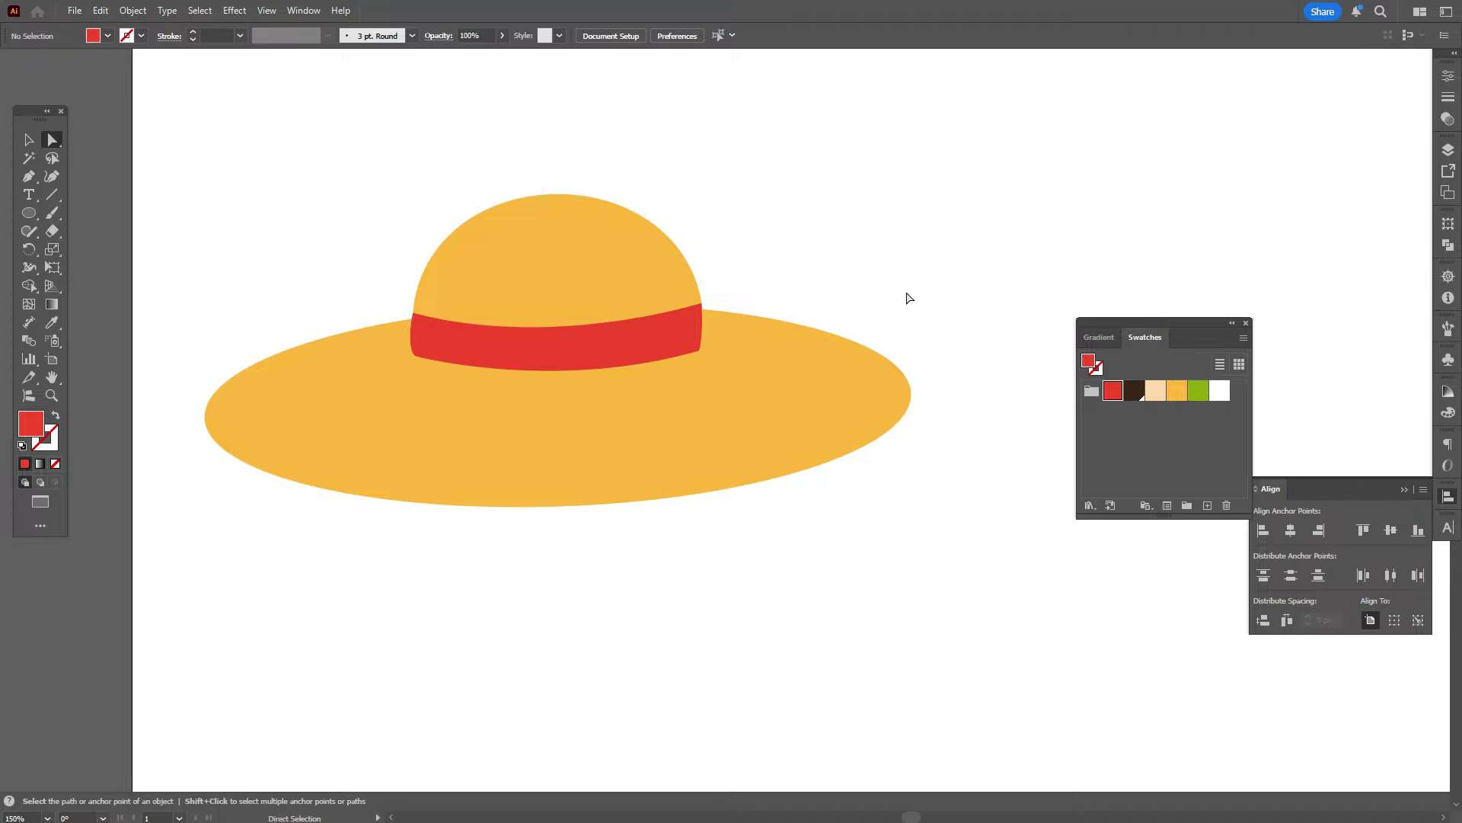
pyautogui.click(52, 322)
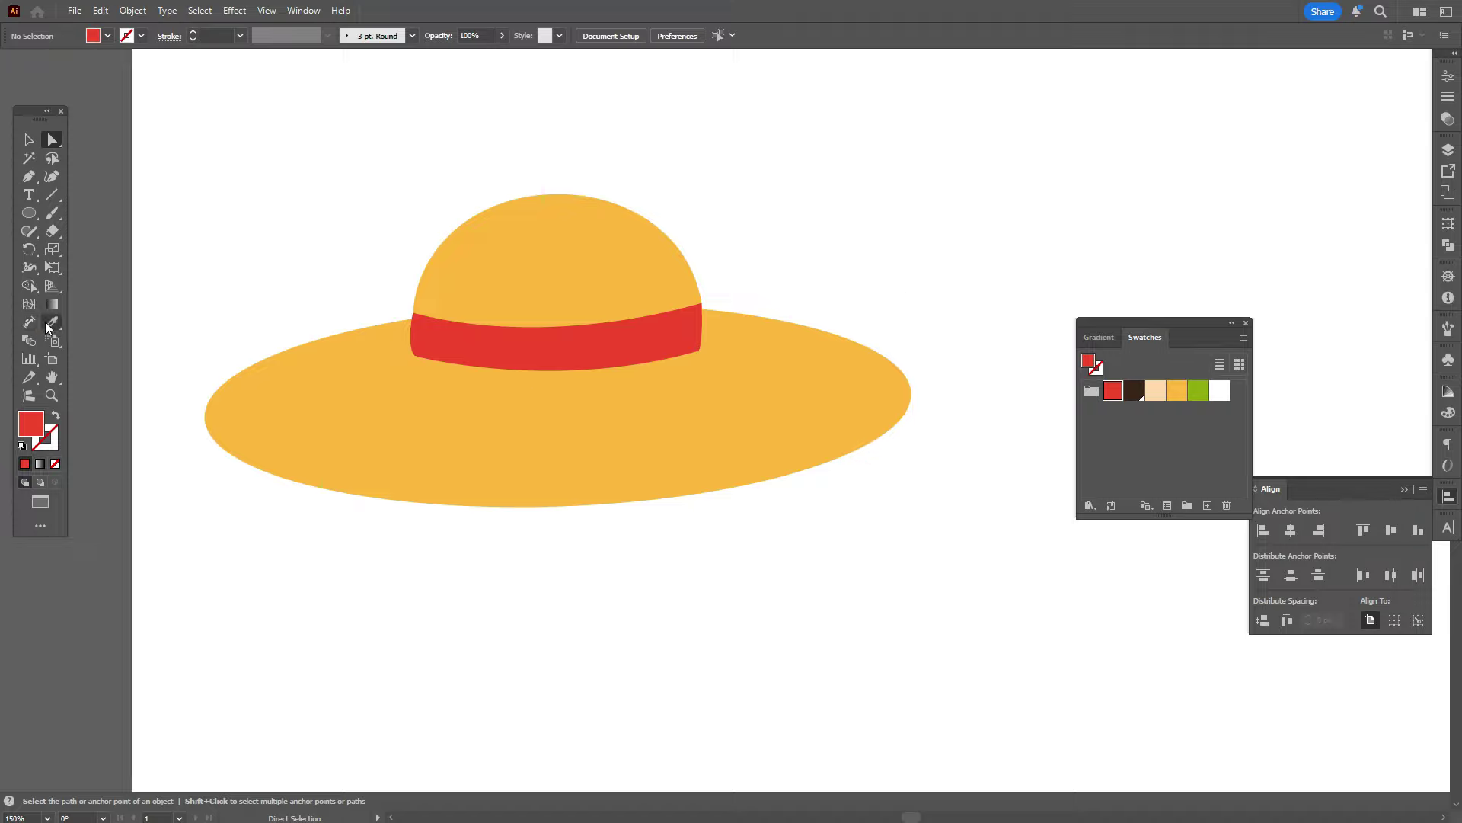
pyautogui.click(148, 263)
pyautogui.click(29, 176)
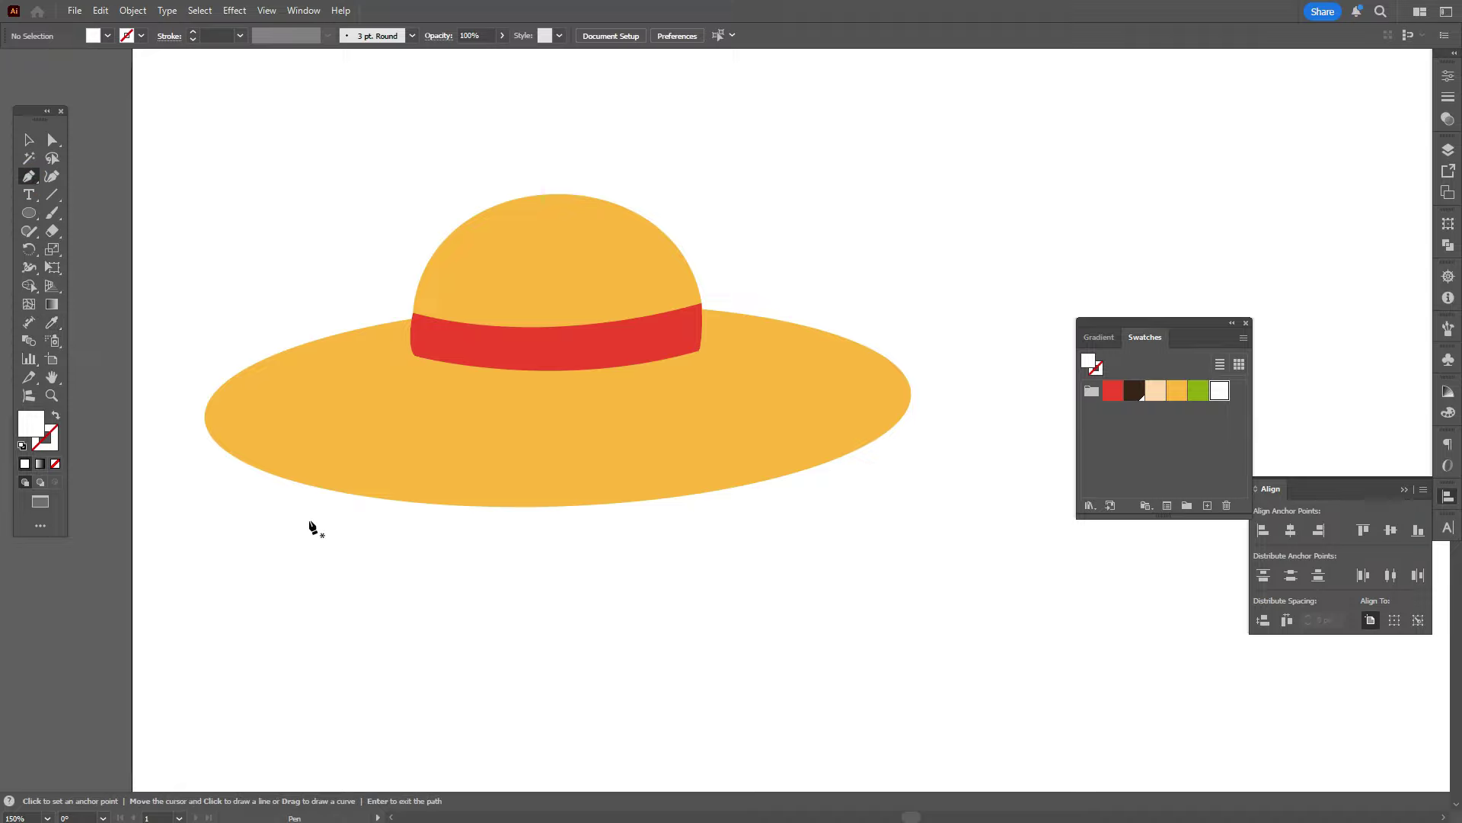
pyautogui.click(290, 485)
pyautogui.click(338, 441)
pyautogui.click(341, 506)
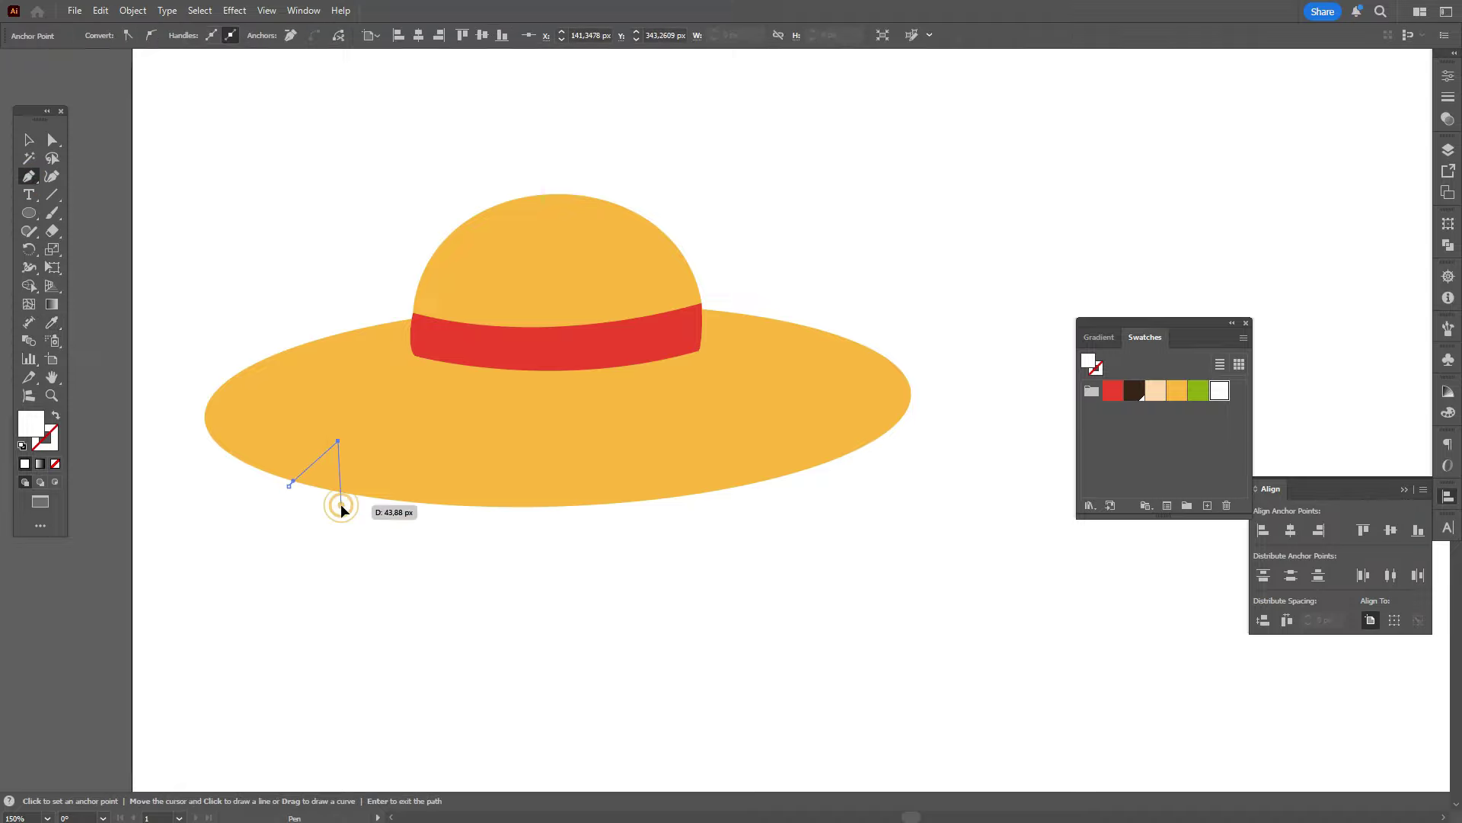
pyautogui.click(290, 486)
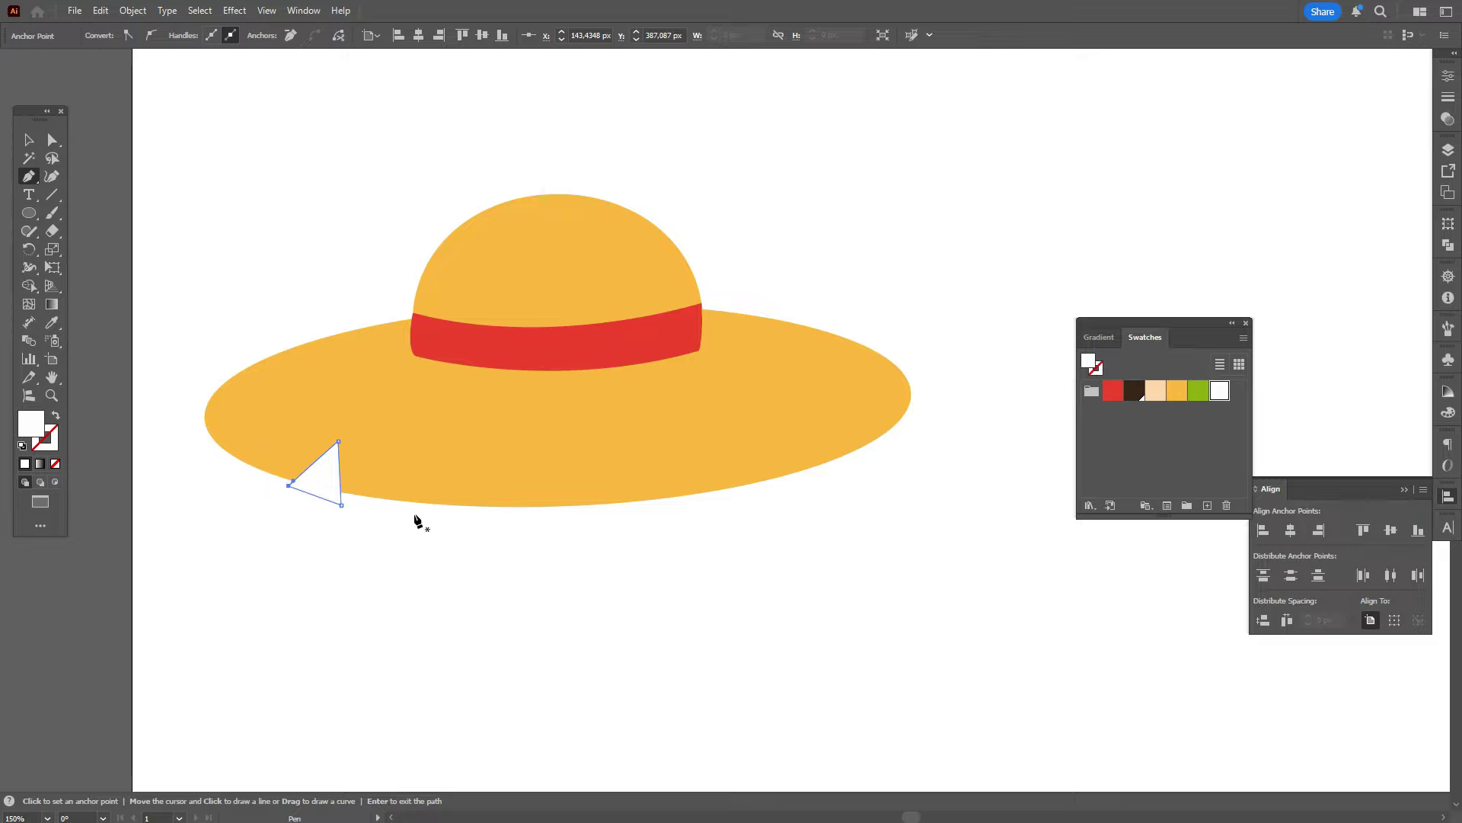
pyautogui.click(397, 505)
pyautogui.click(432, 474)
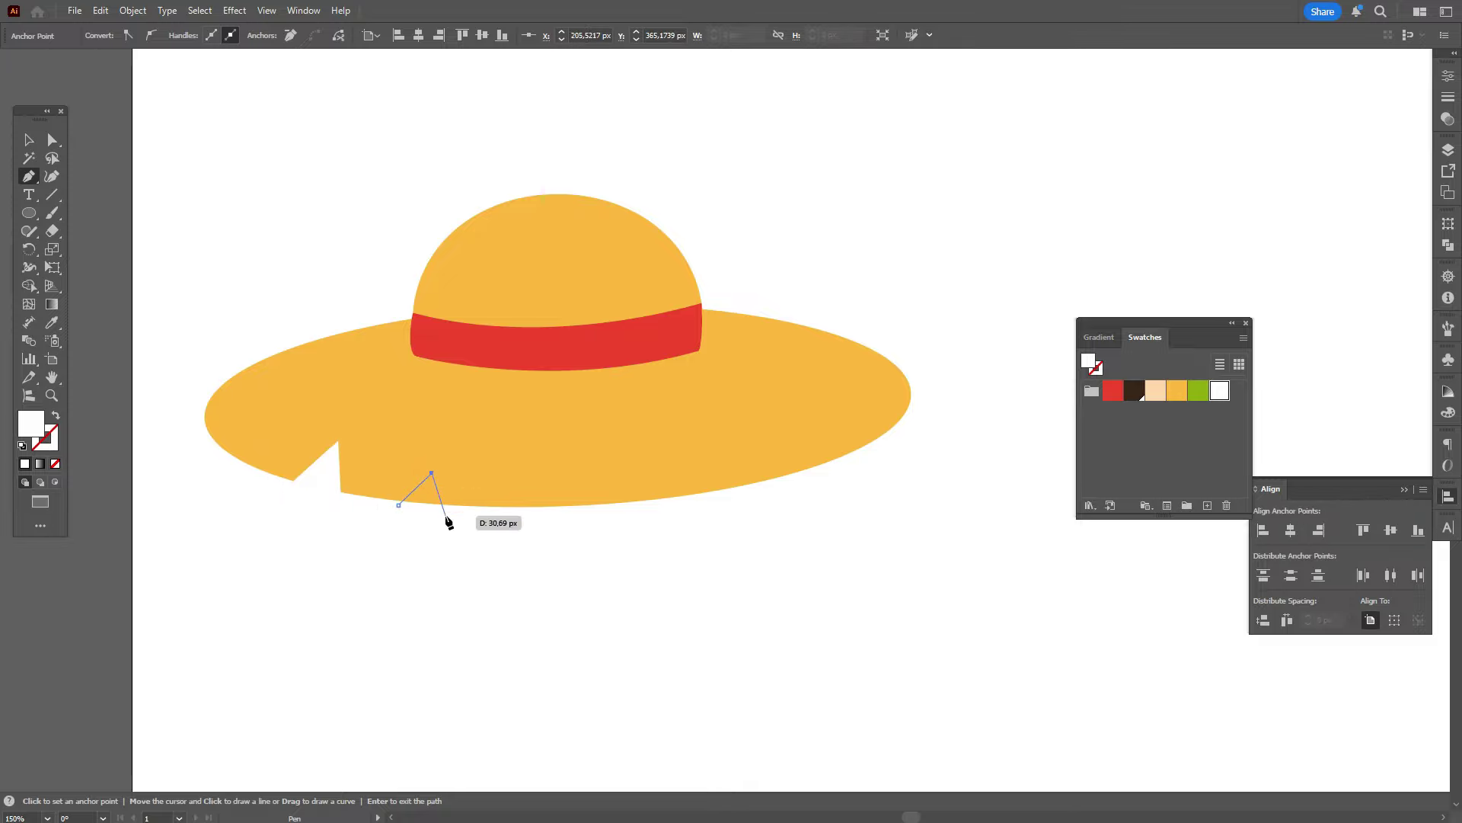
pyautogui.click(446, 516)
pyautogui.click(397, 505)
# Step: Draw two narrow white triangles with the Pen tool over the brim's lower-right edge
pyautogui.click(818, 472)
pyautogui.click(778, 441)
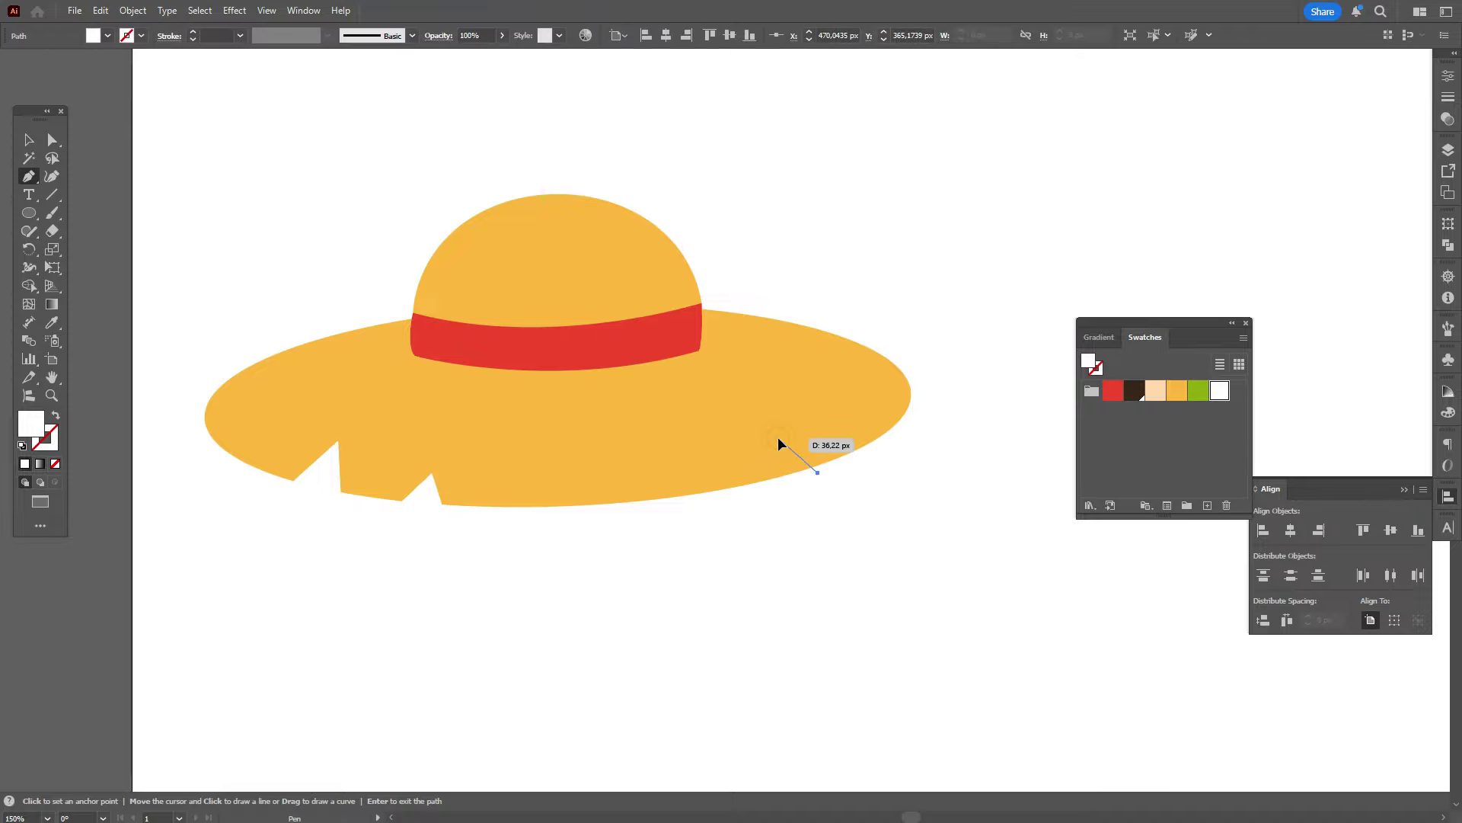
pyautogui.click(854, 456)
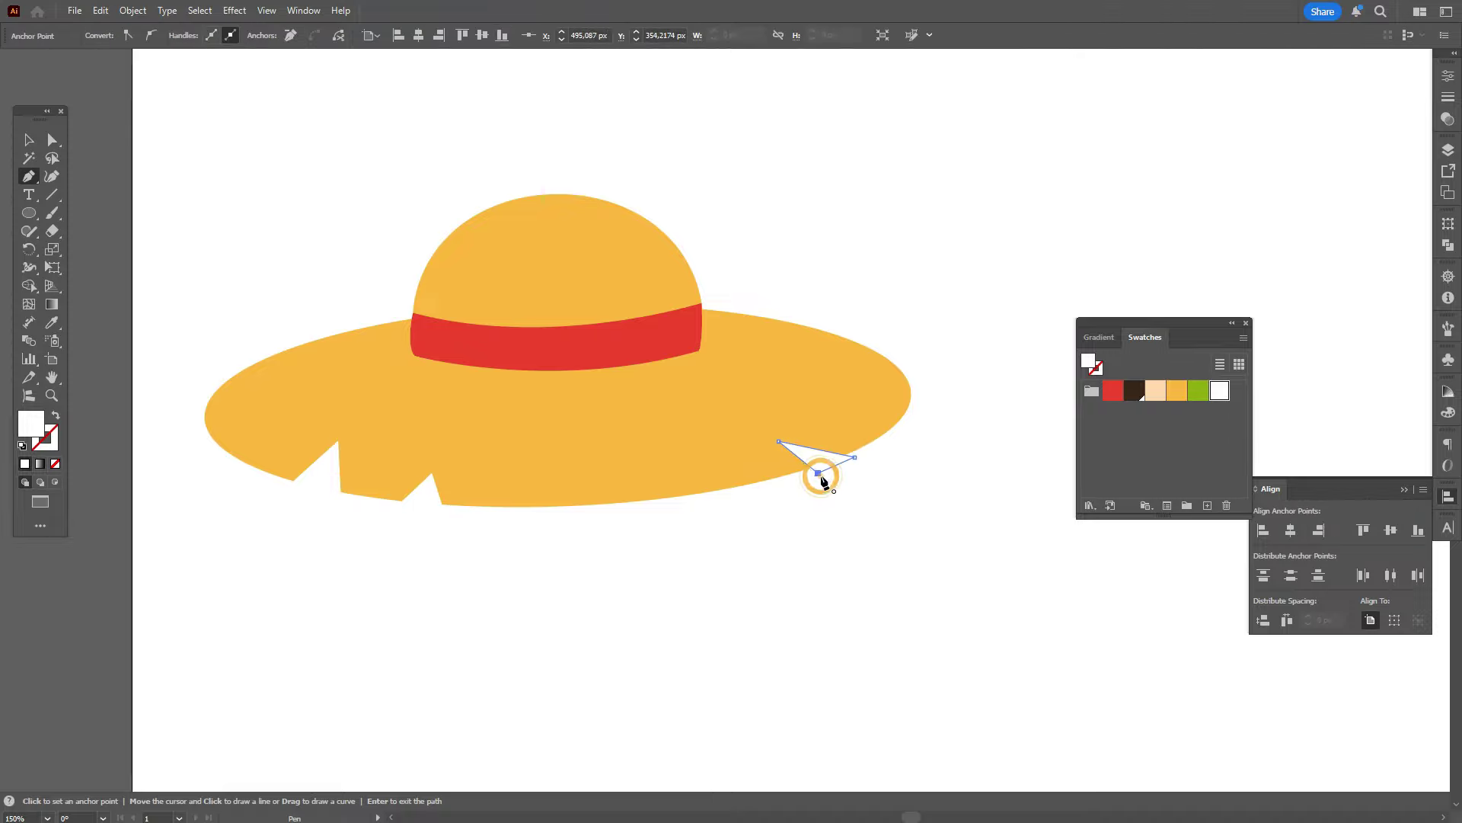
pyautogui.click(818, 472)
pyautogui.click(871, 447)
pyautogui.click(794, 406)
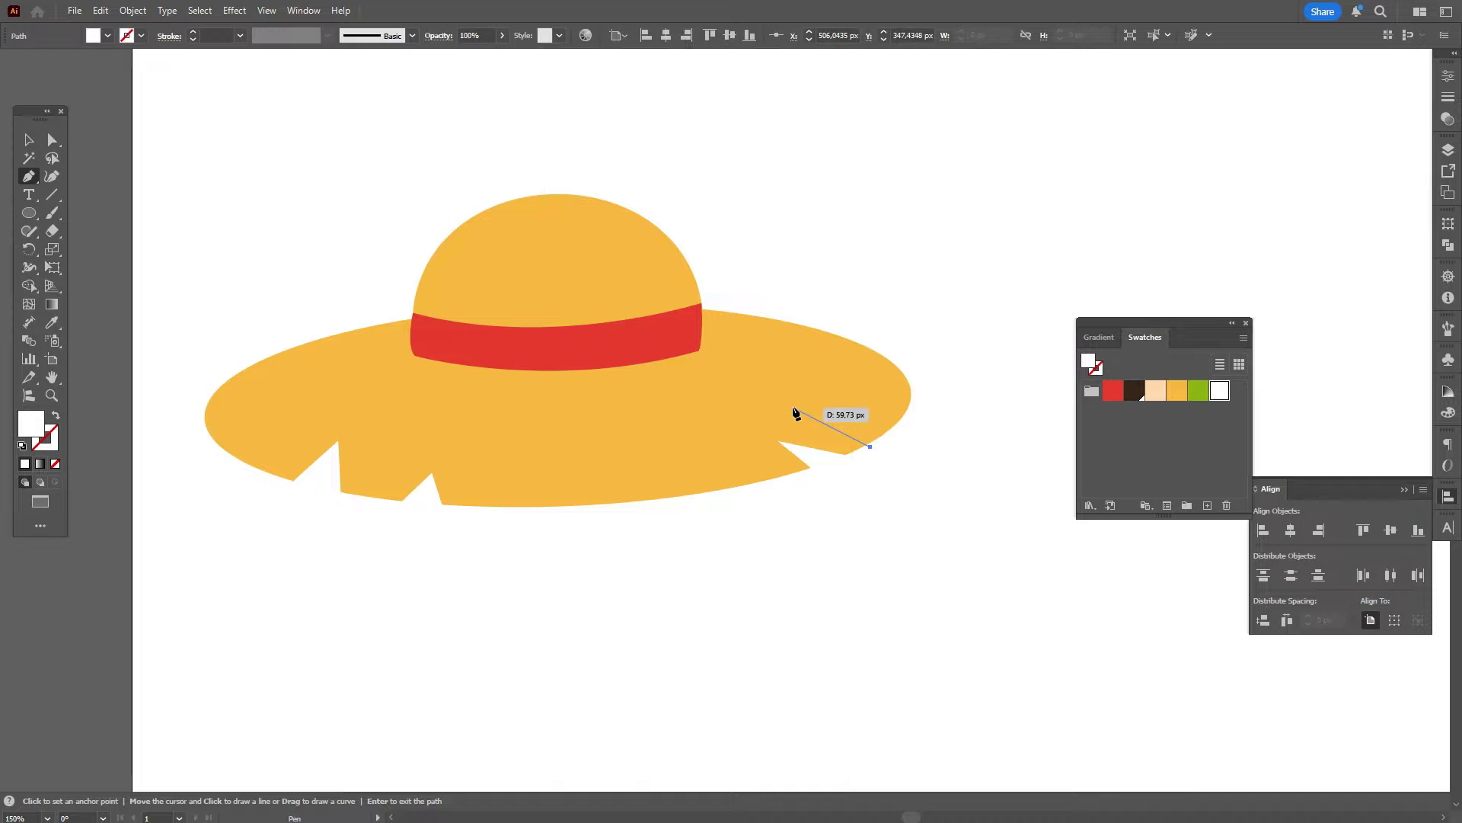
pyautogui.click(911, 427)
pyautogui.click(871, 447)
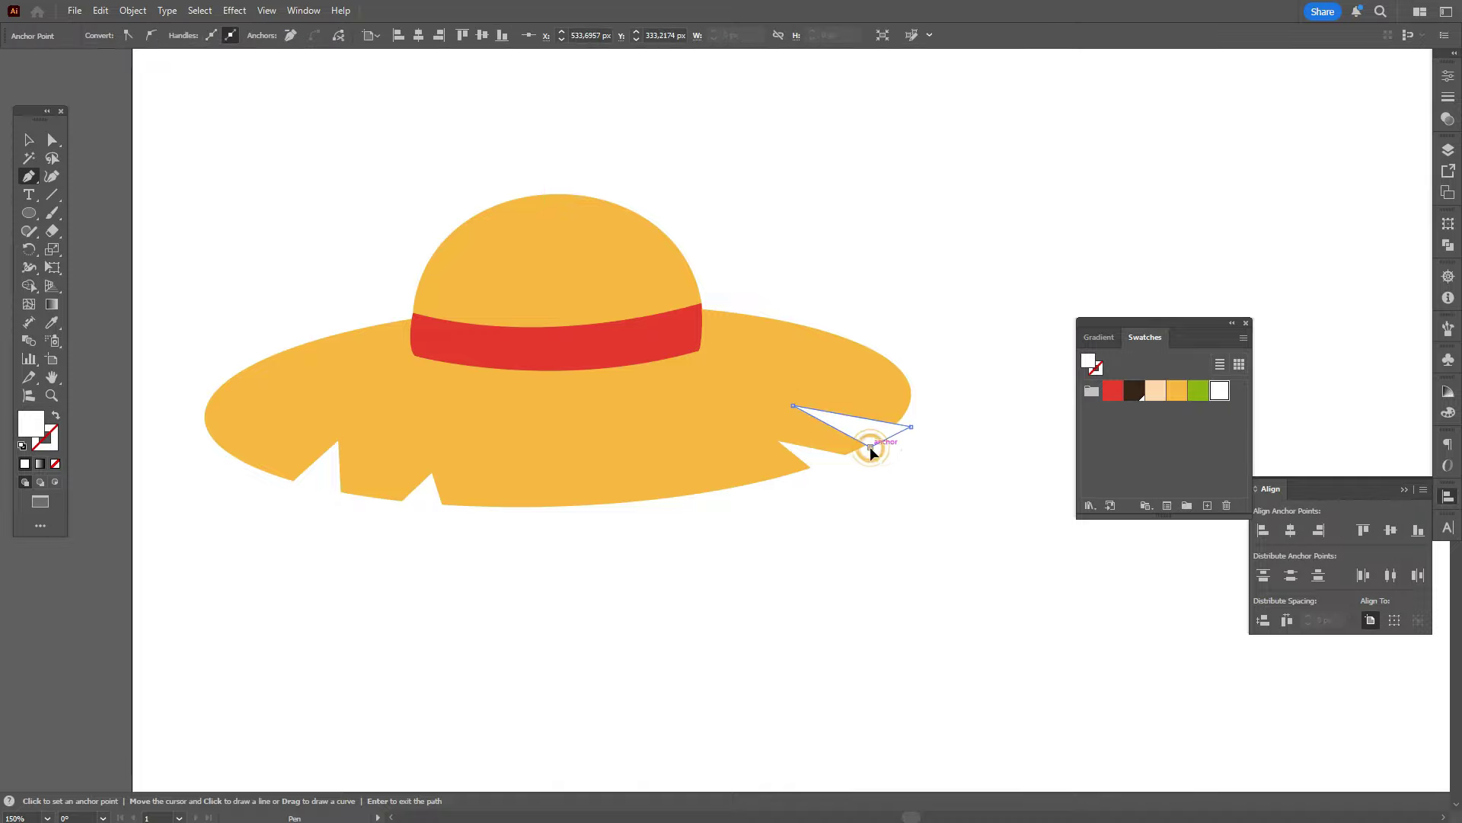
# Step: Draw a white triangle over the brim's upper-right edge and rotate it slightly clockwise
pyautogui.click(773, 304)
pyautogui.click(793, 353)
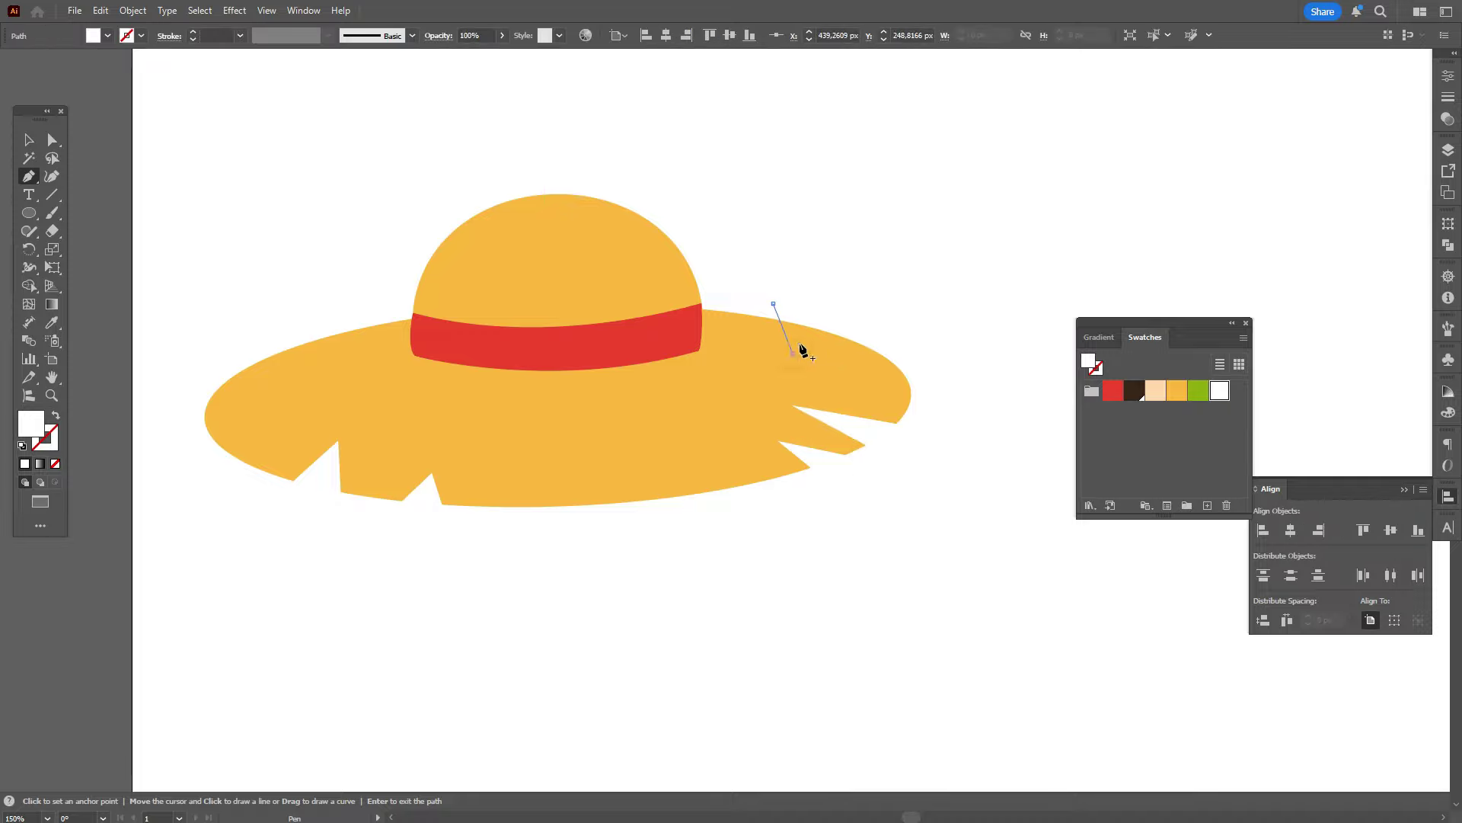
pyautogui.click(838, 307)
pyautogui.click(773, 303)
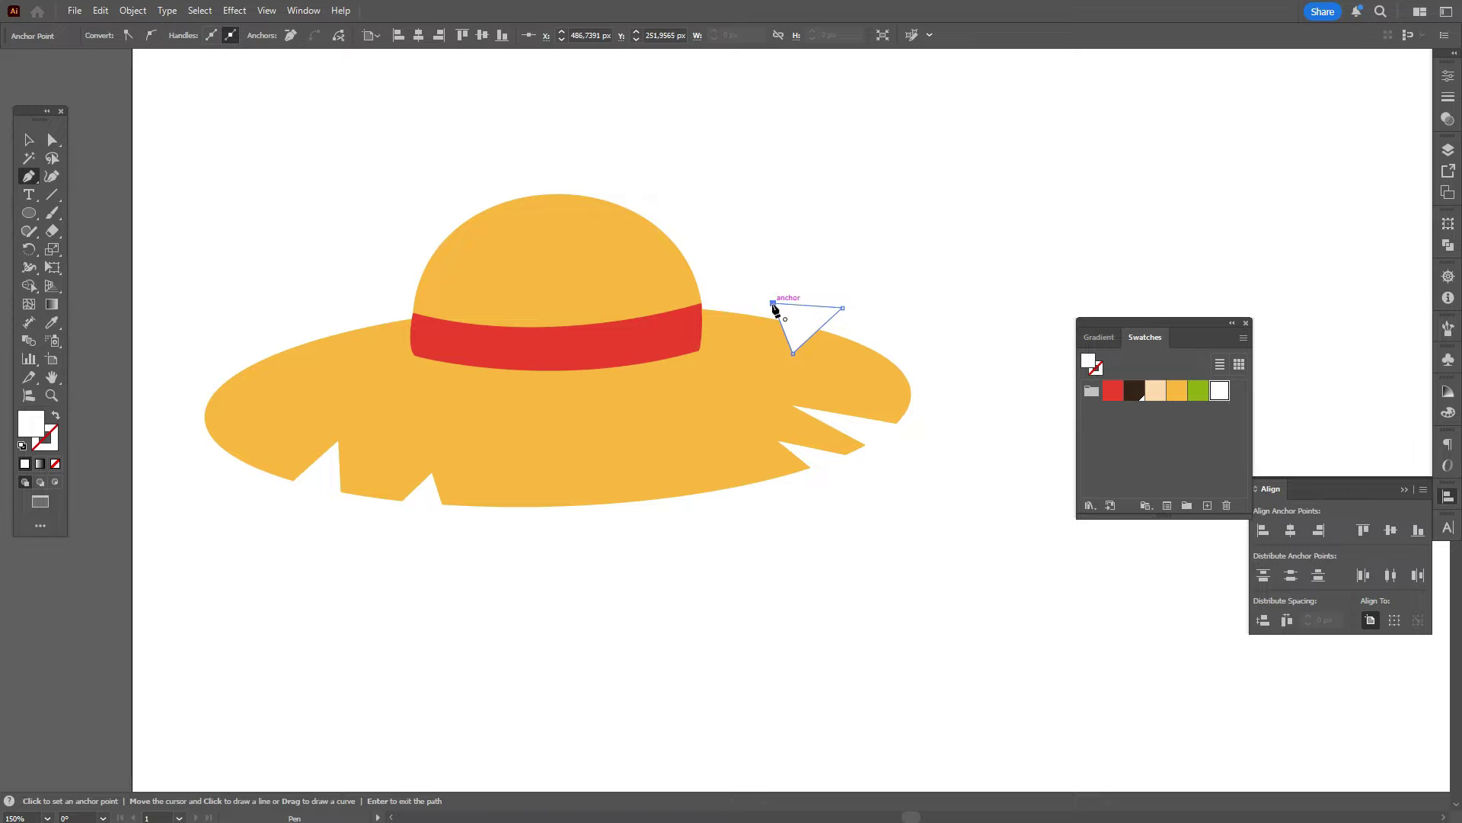
pyautogui.click(29, 139)
pyautogui.click(196, 157)
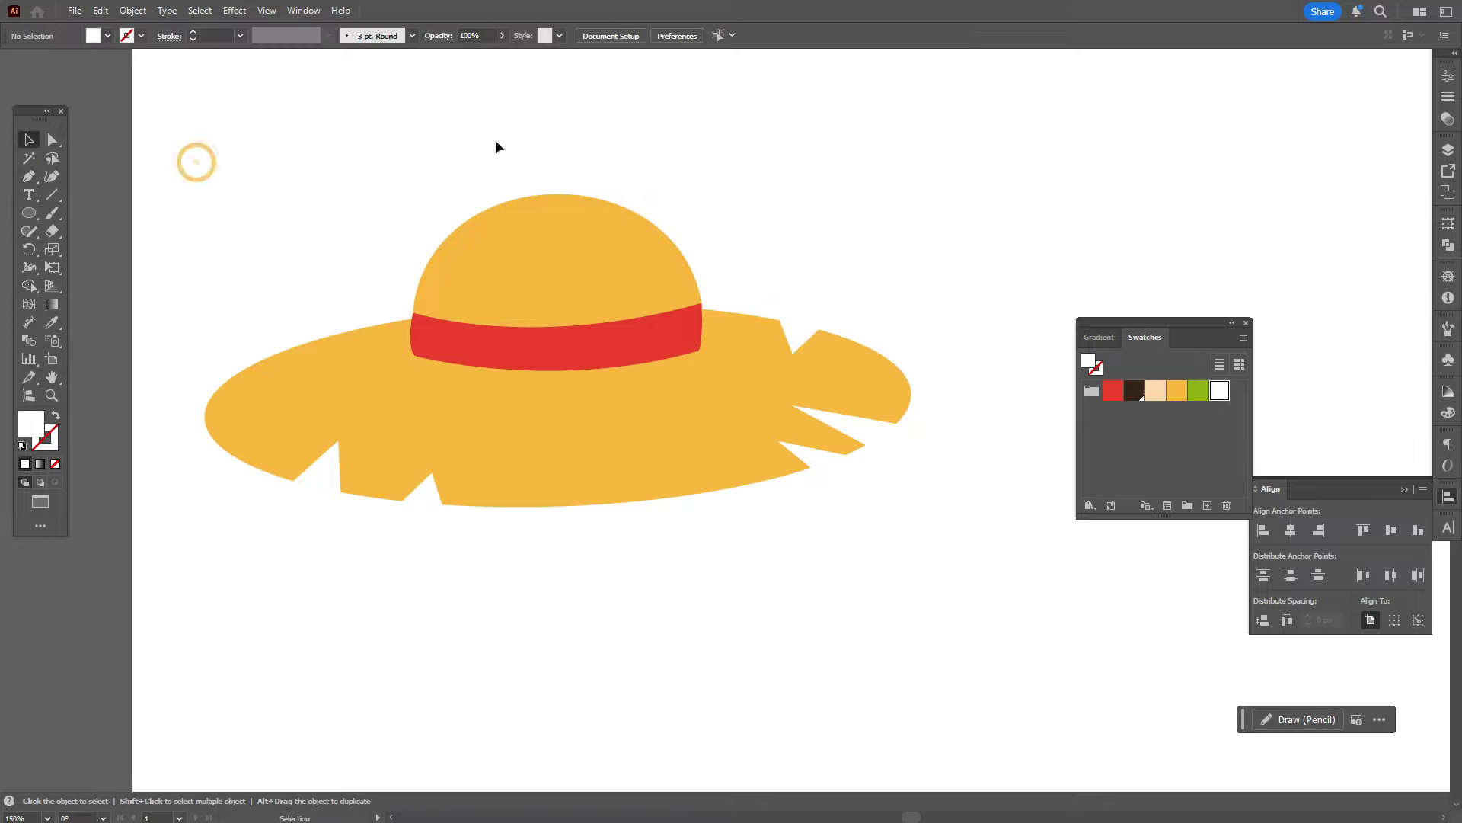
pyautogui.click(815, 329)
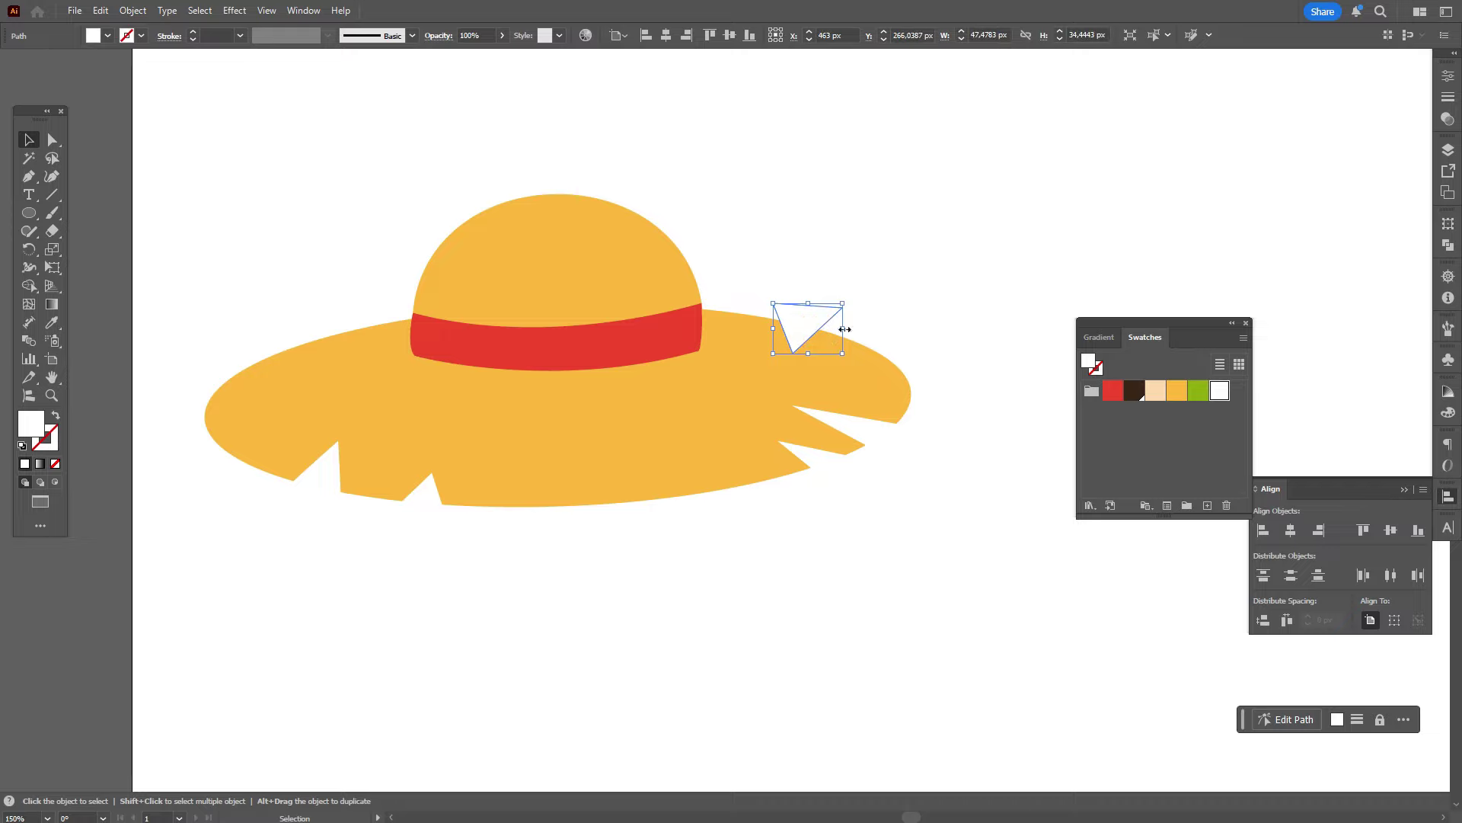
pyautogui.moveTo(850, 304); pyautogui.dragTo(817, 322)
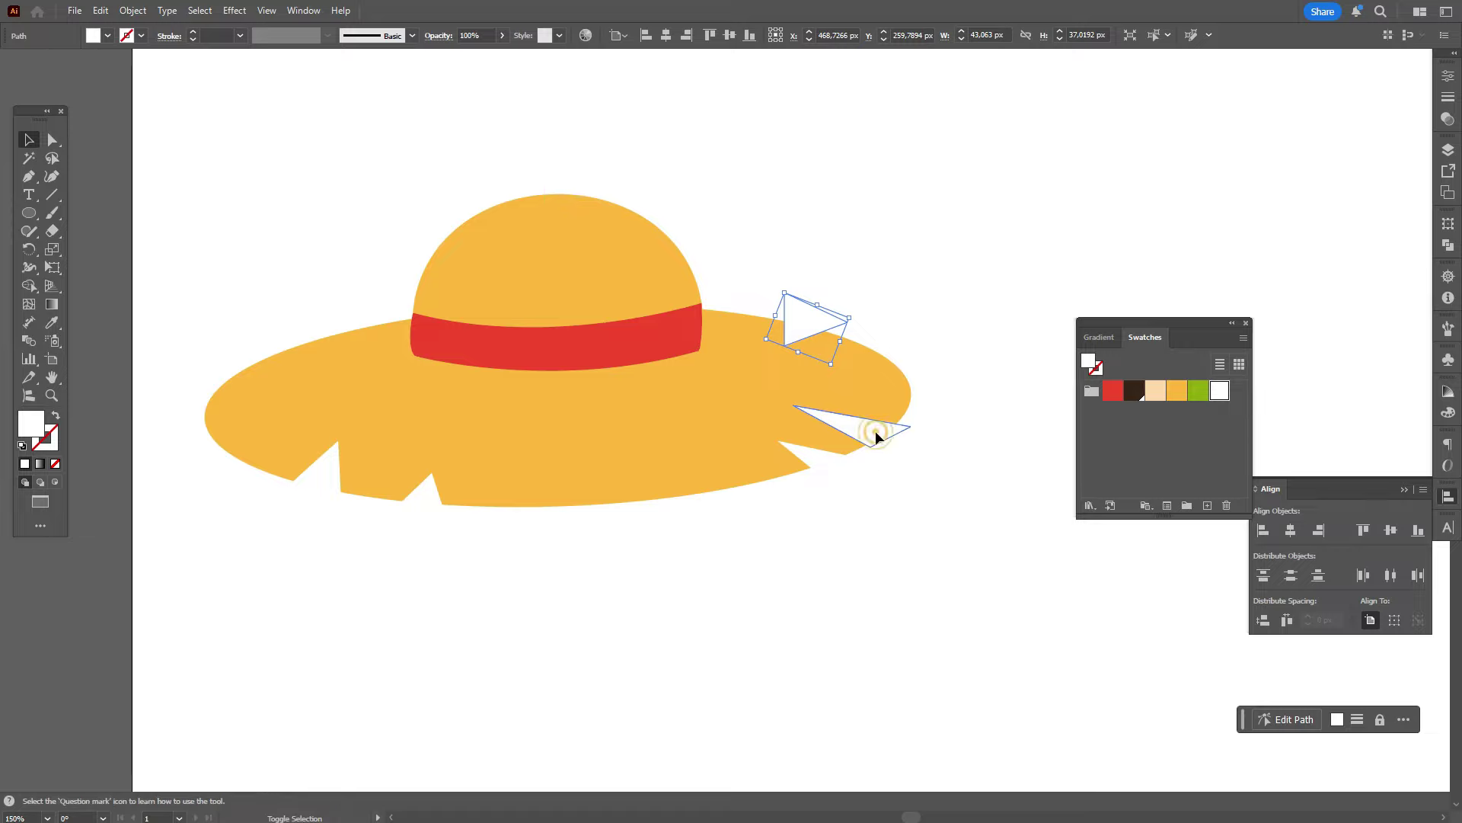
# Step: Subtract all five white triangles from the brim ellipse with Pathfinder Minus Front
pyautogui.keyDown('shift'); pyautogui.click(875, 432); pyautogui.keyUp('shift')
pyautogui.keyDown('shift'); pyautogui.click(823, 460); pyautogui.keyUp('shift')
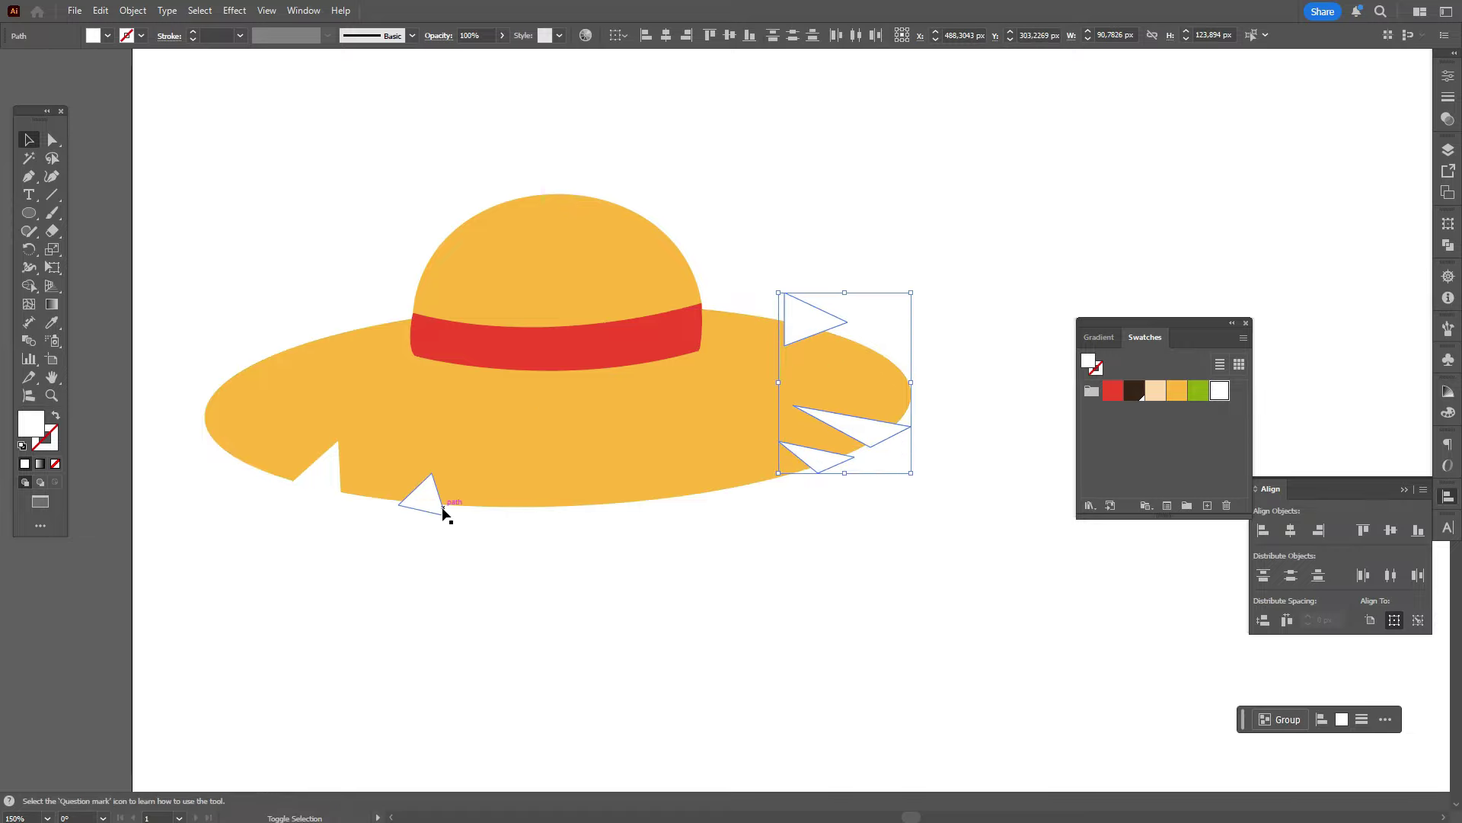
pyautogui.keyDown('shift'); pyautogui.click(436, 502); pyautogui.keyUp('shift')
pyautogui.keyDown('shift'); pyautogui.click(332, 481); pyautogui.keyUp('shift')
pyautogui.keyDown('shift'); pyautogui.click(633, 393); pyautogui.keyUp('shift')
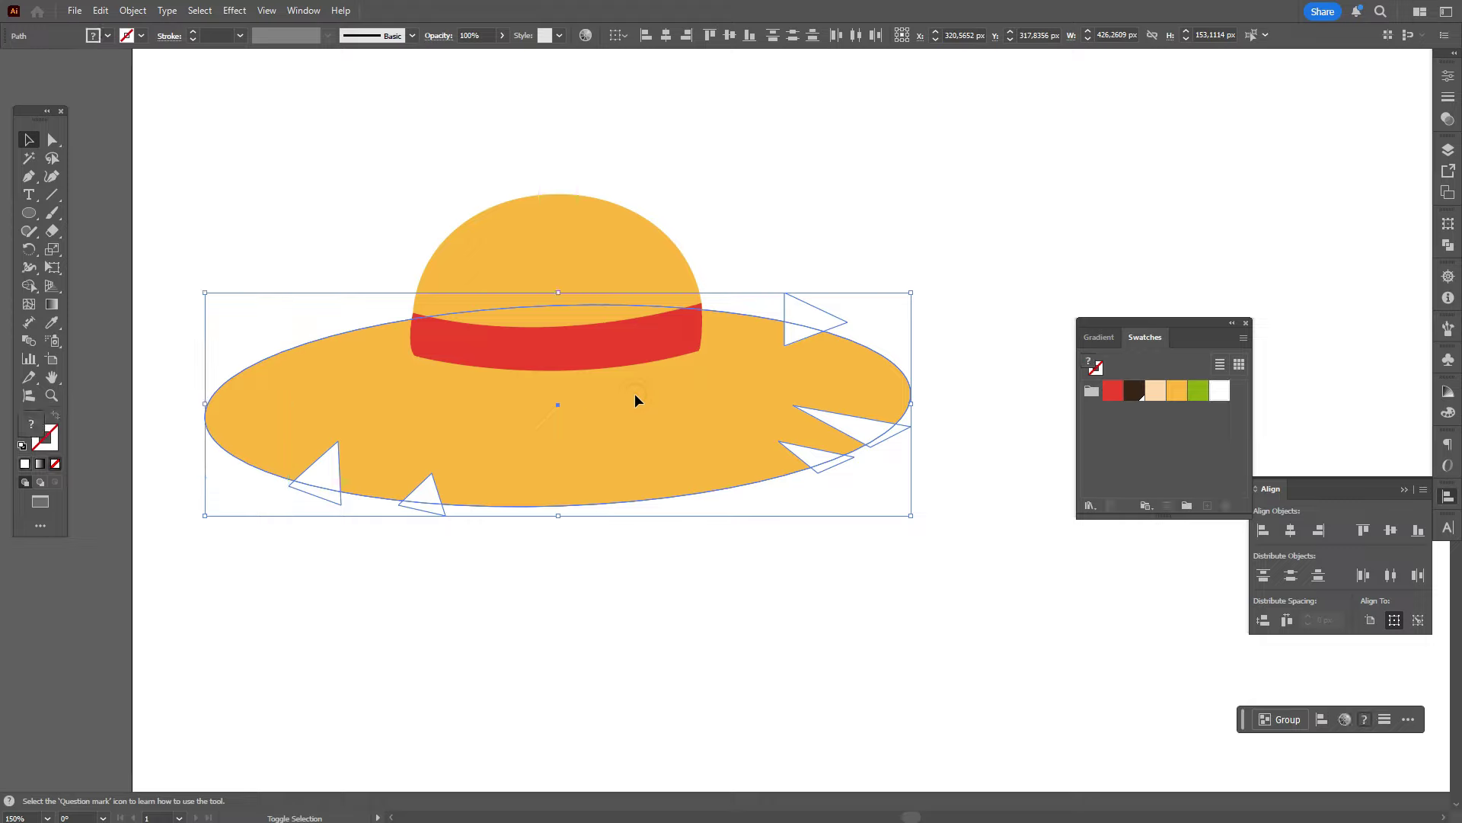
pyautogui.click(1448, 245)
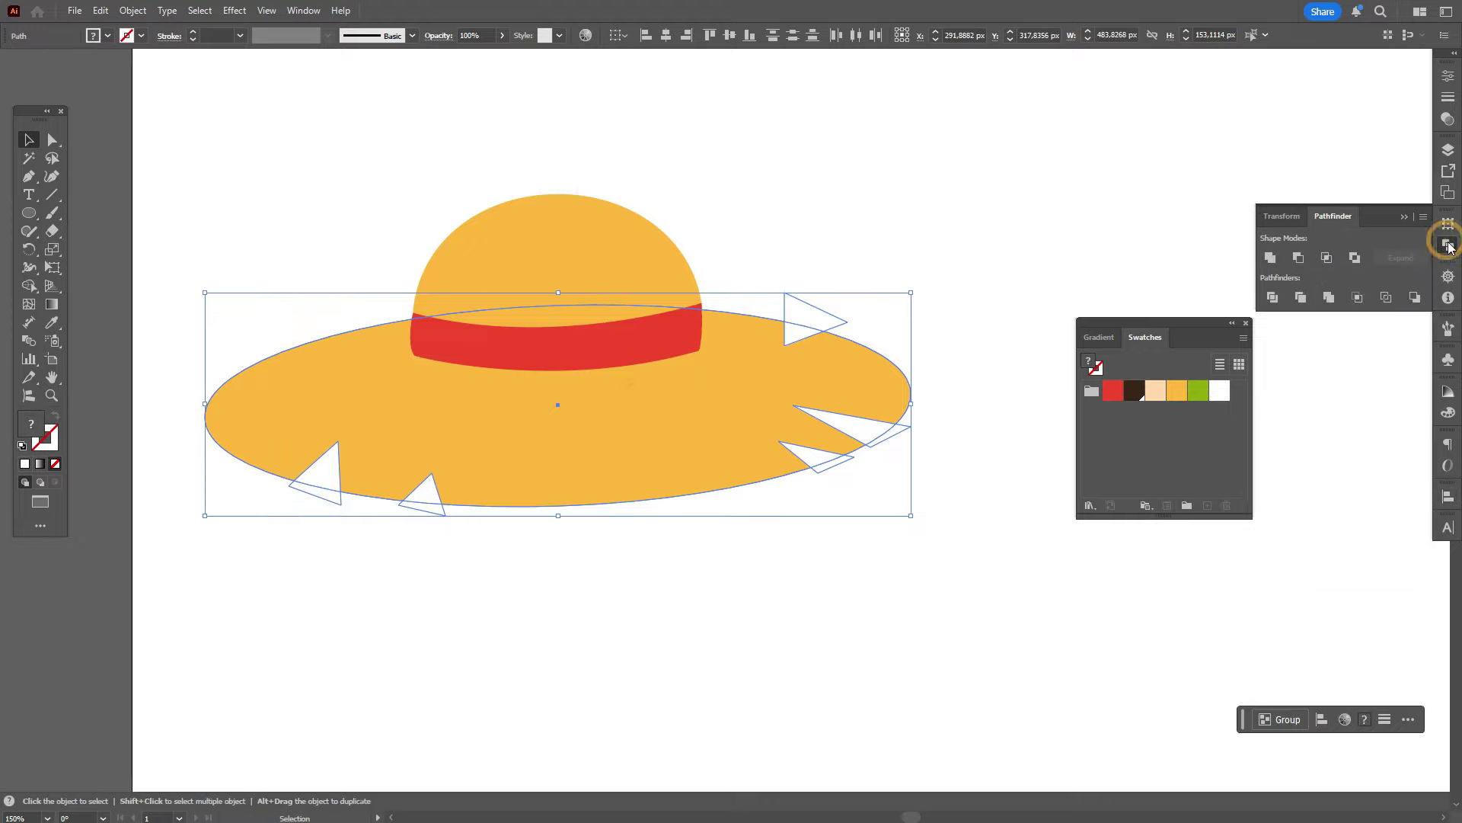
pyautogui.click(1299, 258)
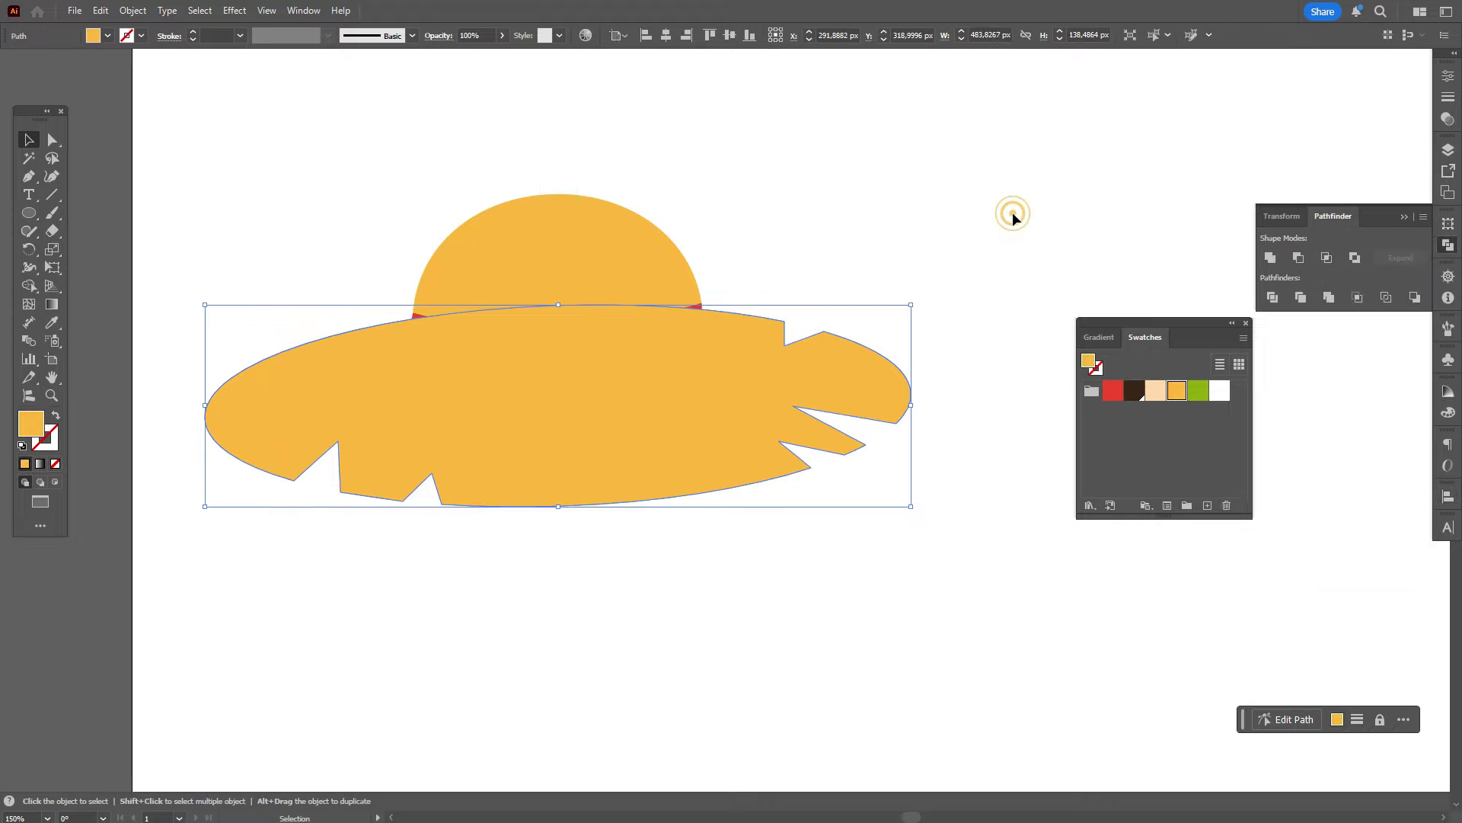
# Step: Bring the red hat band in front of the notched brim
pyautogui.moveTo(349, 185); pyautogui.dragTo(729, 518)
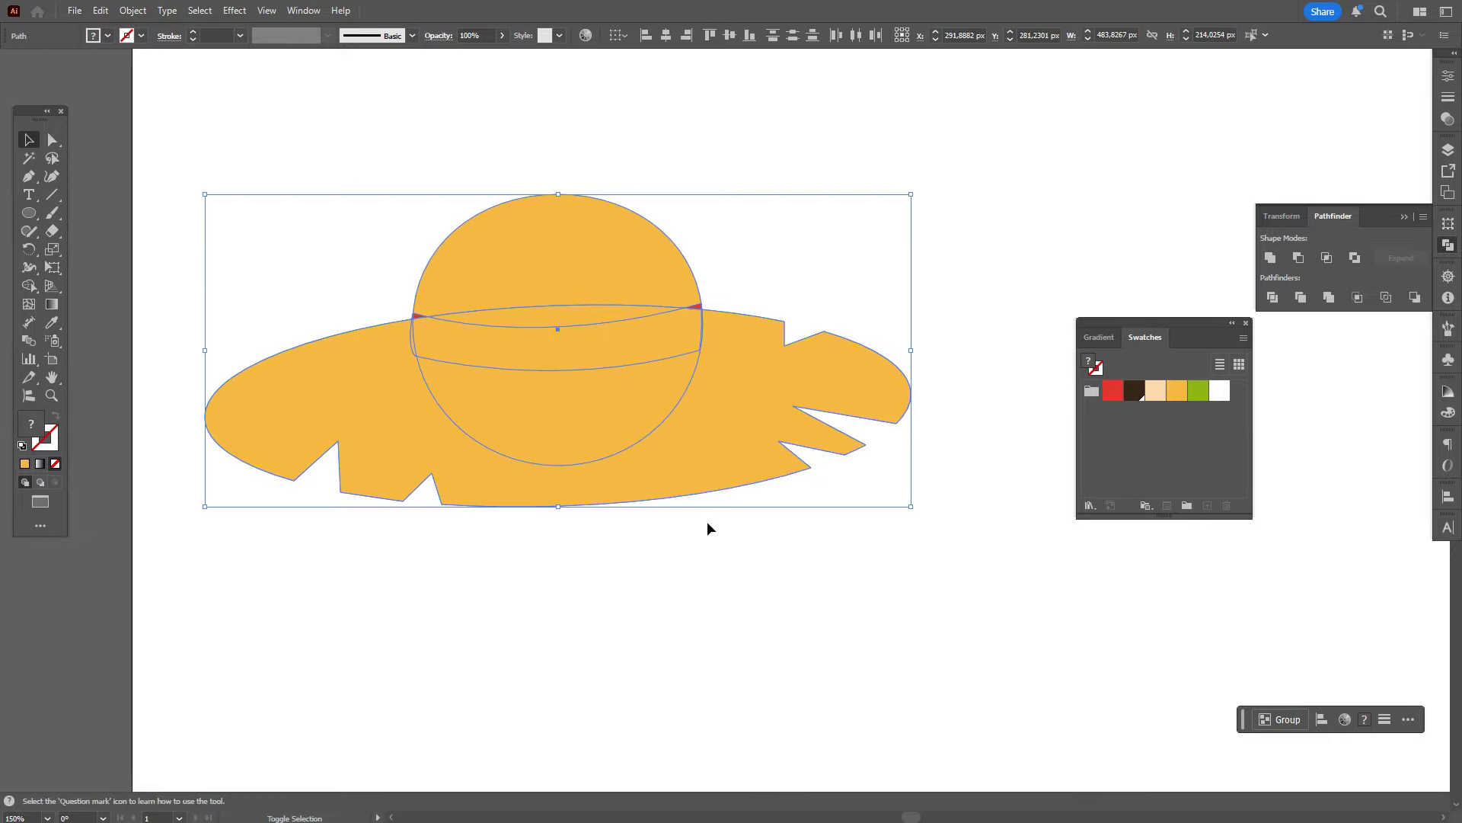
pyautogui.click(722, 523)
pyautogui.click(700, 308)
pyautogui.rightClick(854, 329)
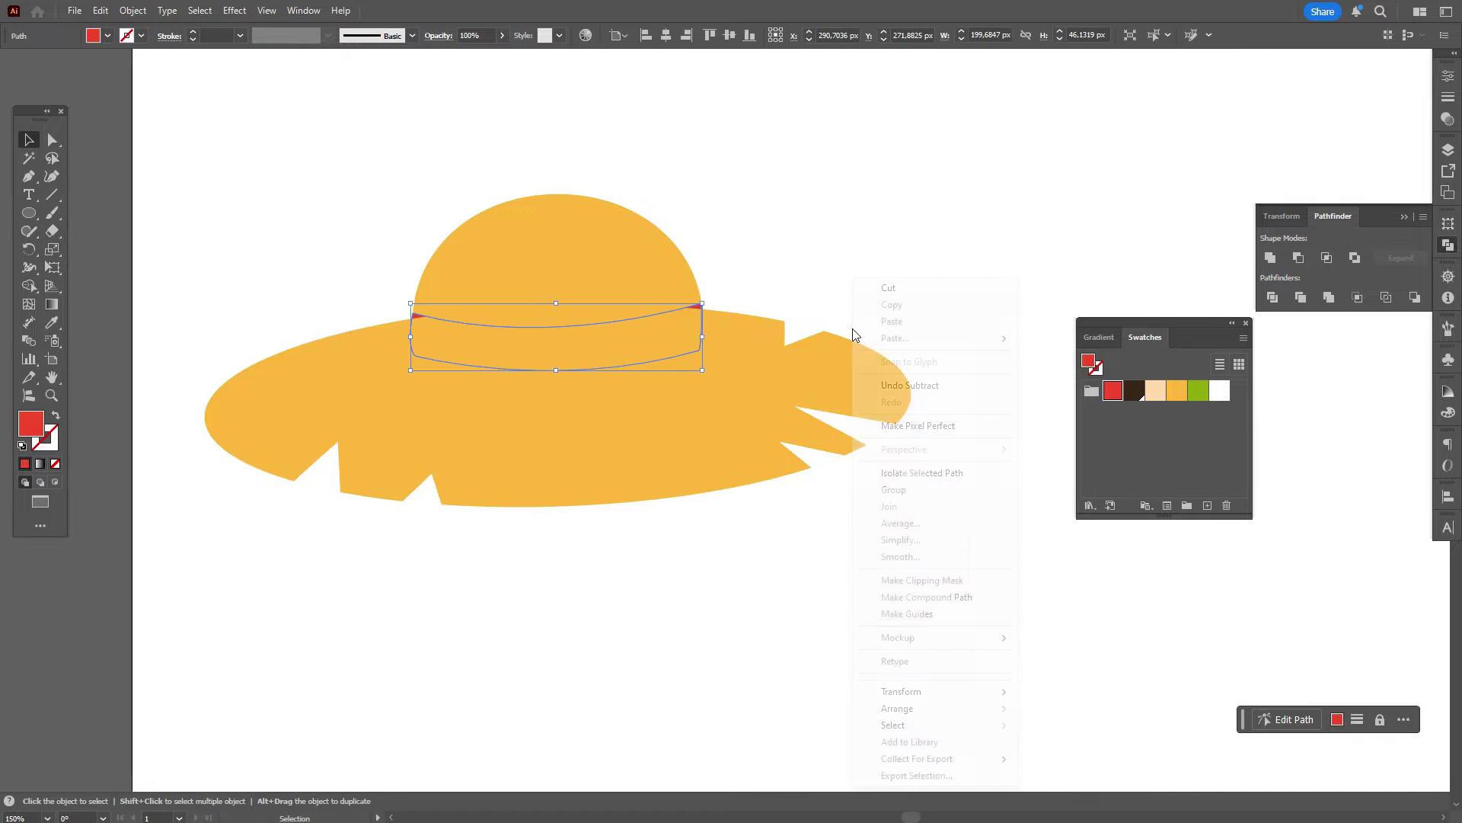
pyautogui.moveTo(959, 709)
pyautogui.click(1095, 721)
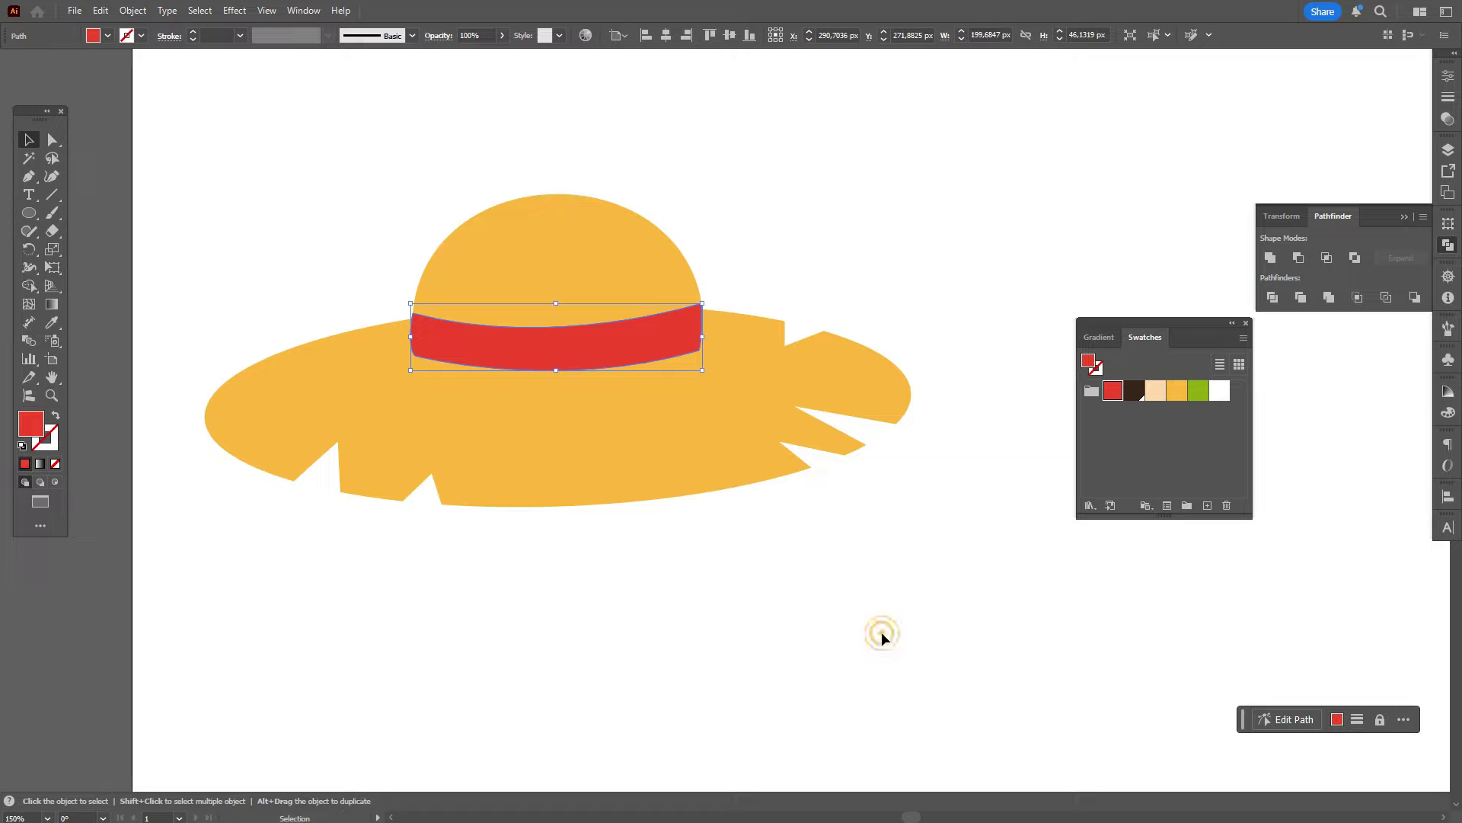
# Step: Flatten the notched brim to about 115 px high by raising its lower edge
pyautogui.click(877, 628)
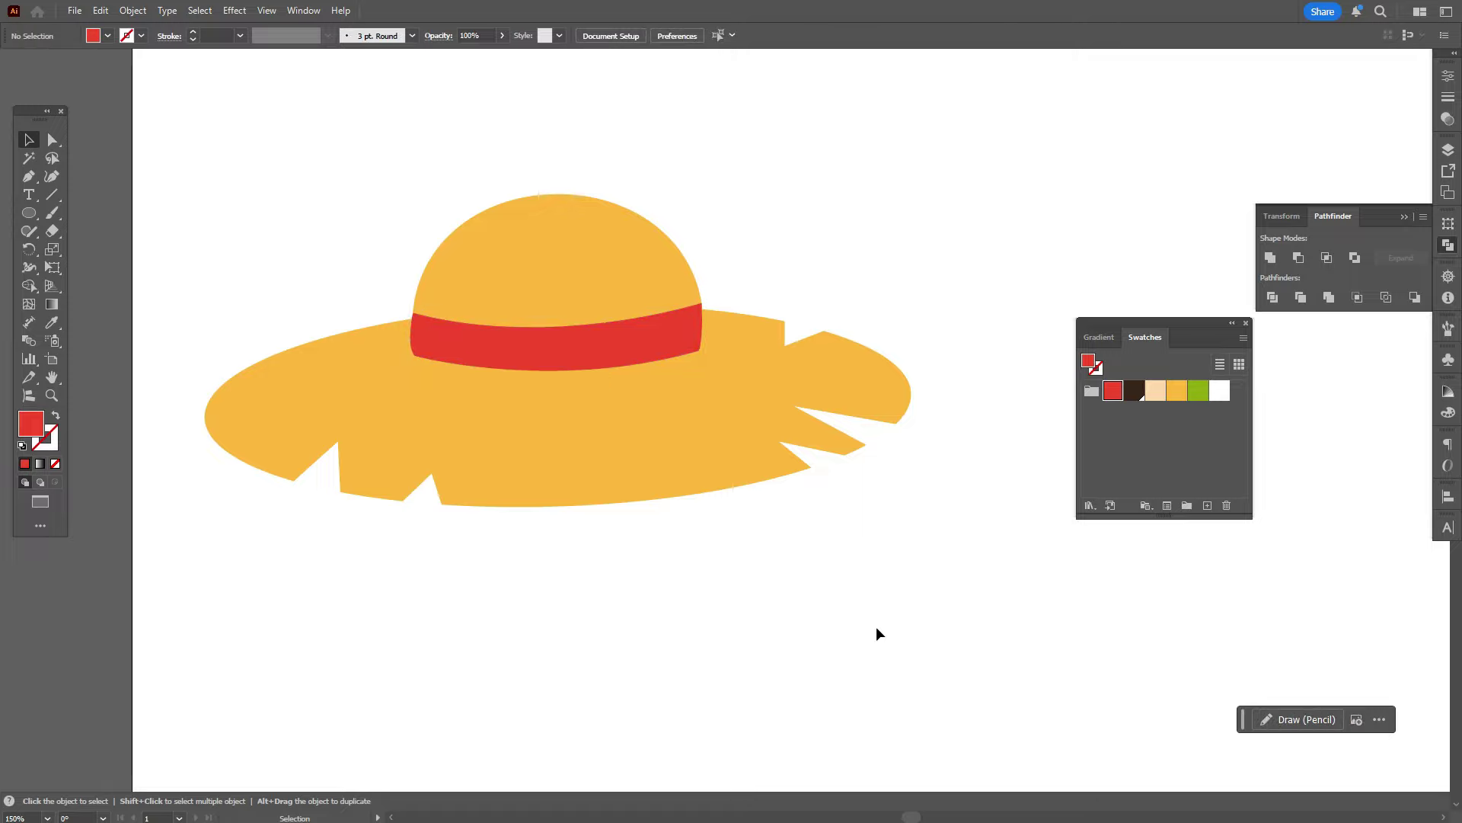
pyautogui.click(661, 485)
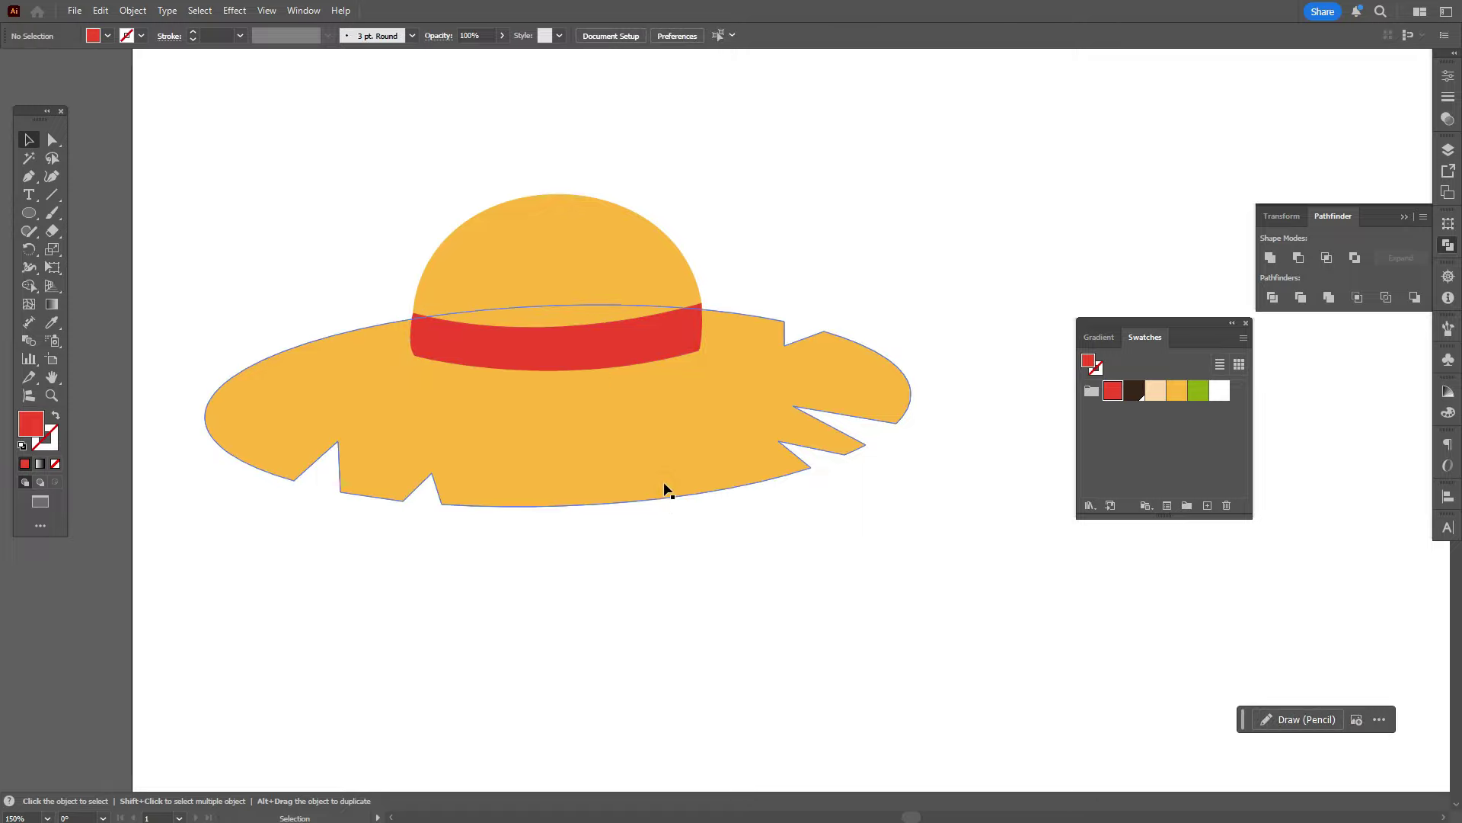
pyautogui.moveTo(557, 508); pyautogui.dragTo(566, 475)
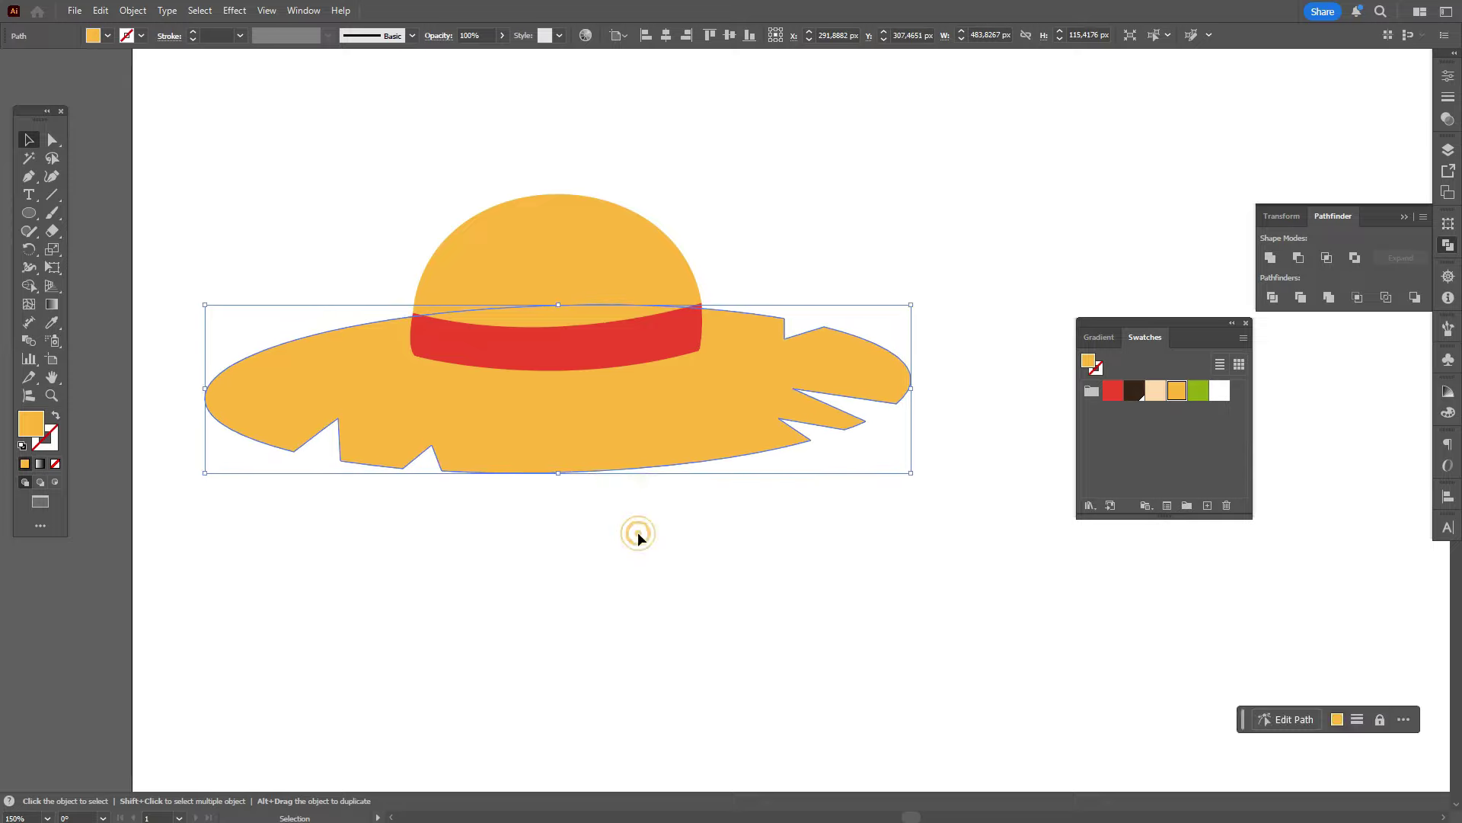
pyautogui.click(686, 539)
pyautogui.scroll(1, 730, 547)
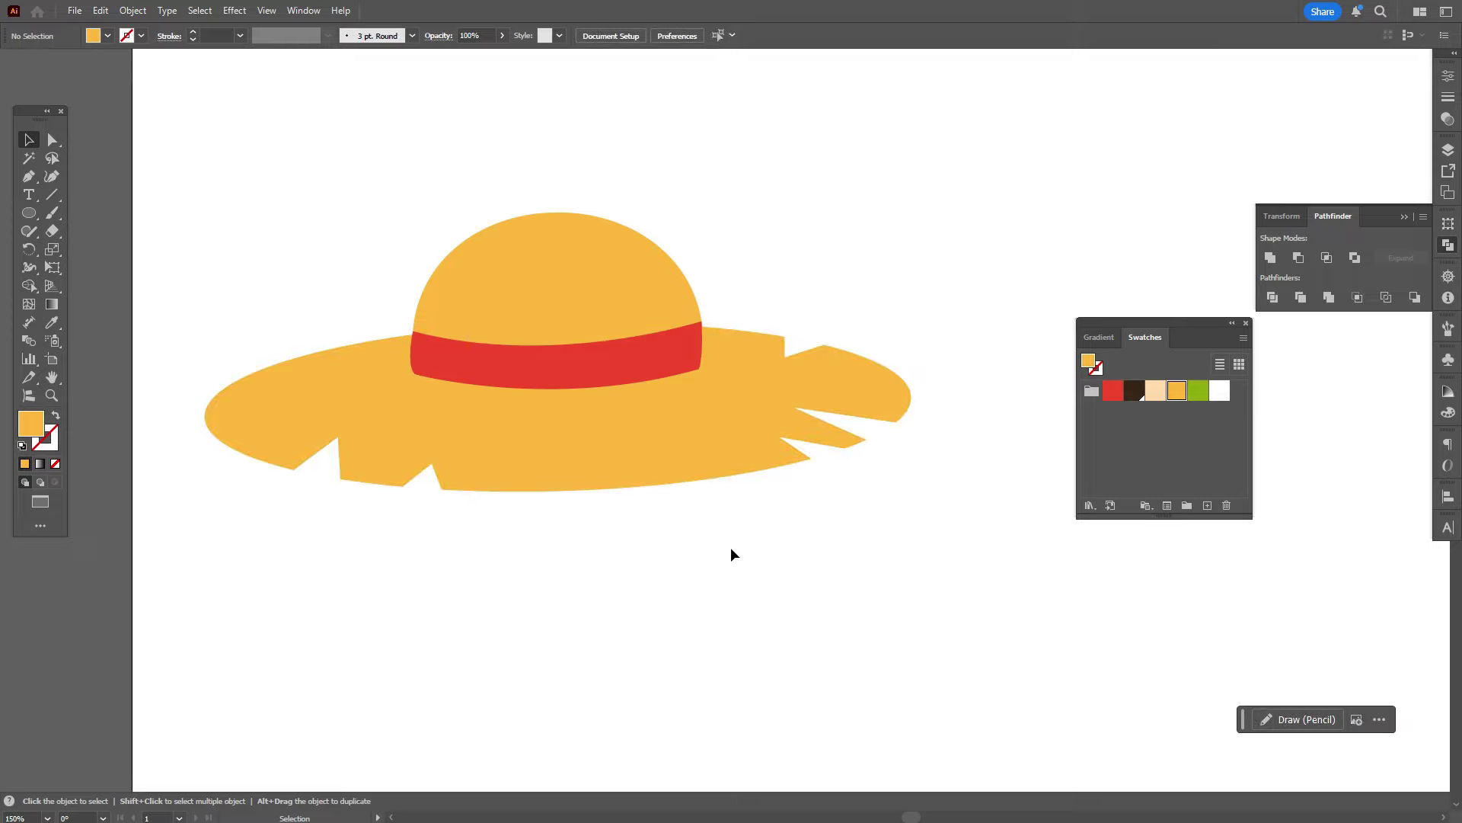
# Step: Round the inner corner of the small notch in the brim's lower-left edge with a radius of about 9.5 px
pyautogui.click(52, 140)
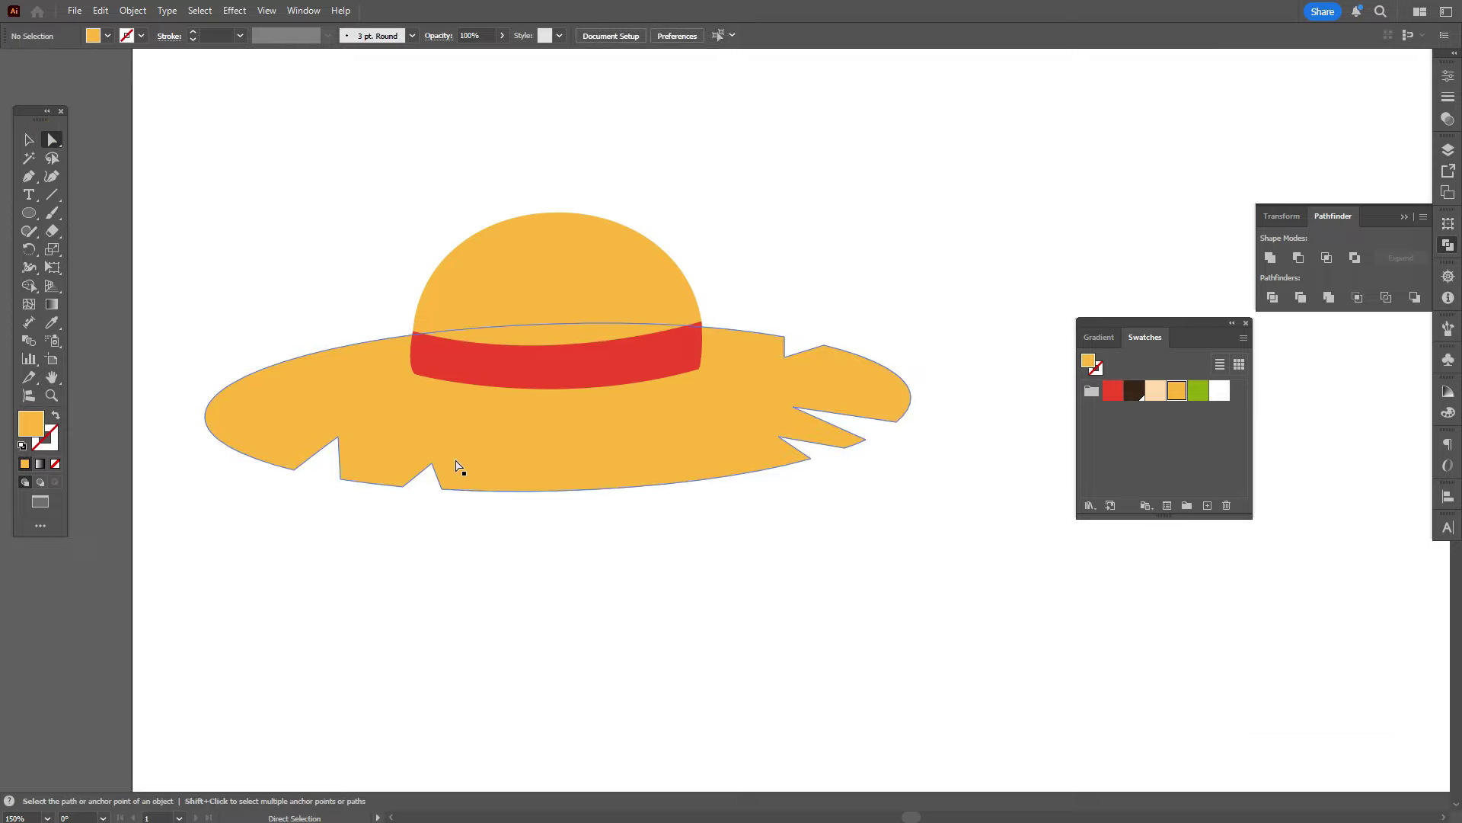
pyautogui.click(432, 462)
pyautogui.moveTo(429, 484); pyautogui.dragTo(425, 509)
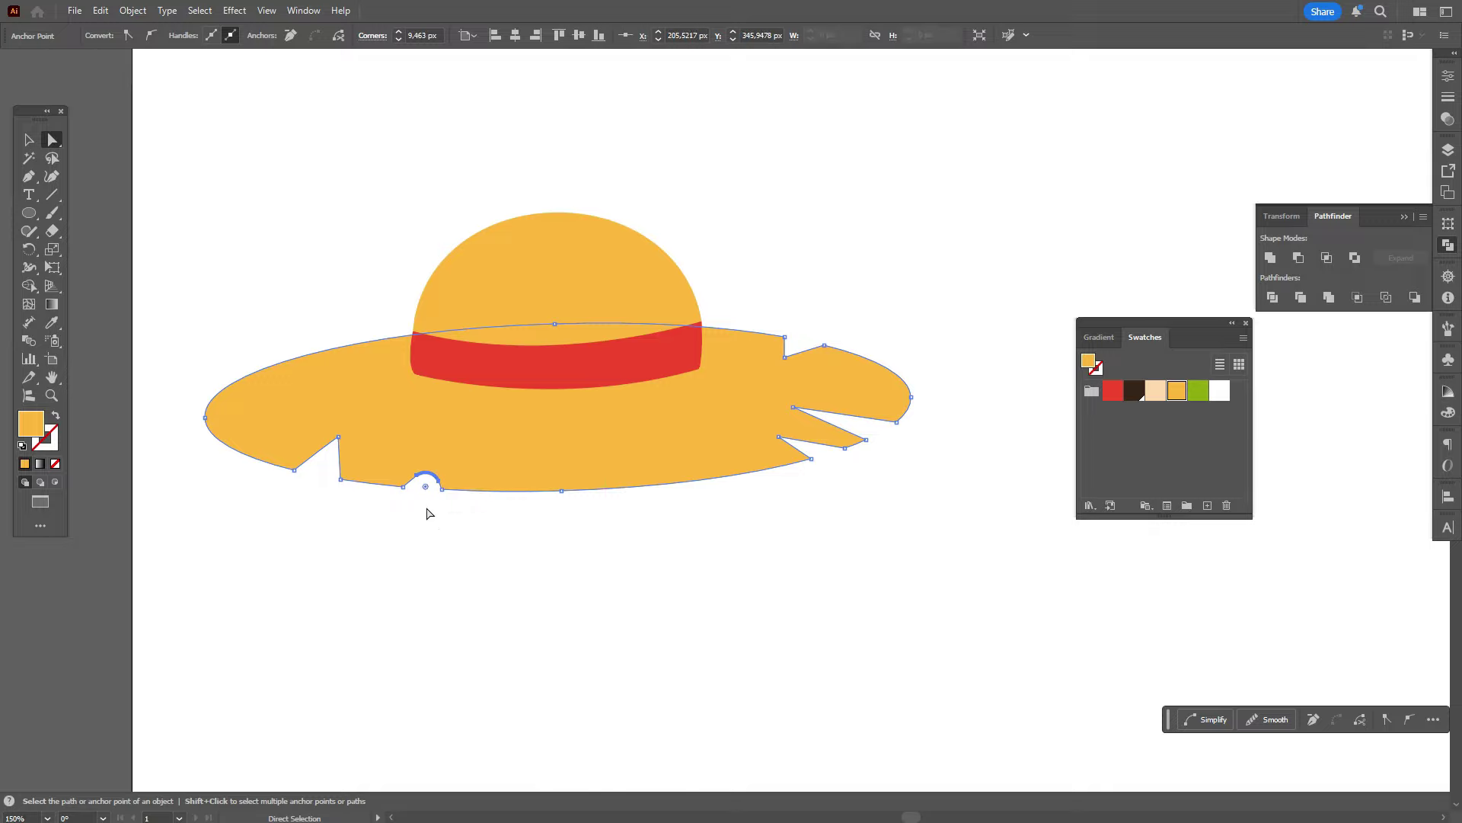
pyautogui.click(431, 526)
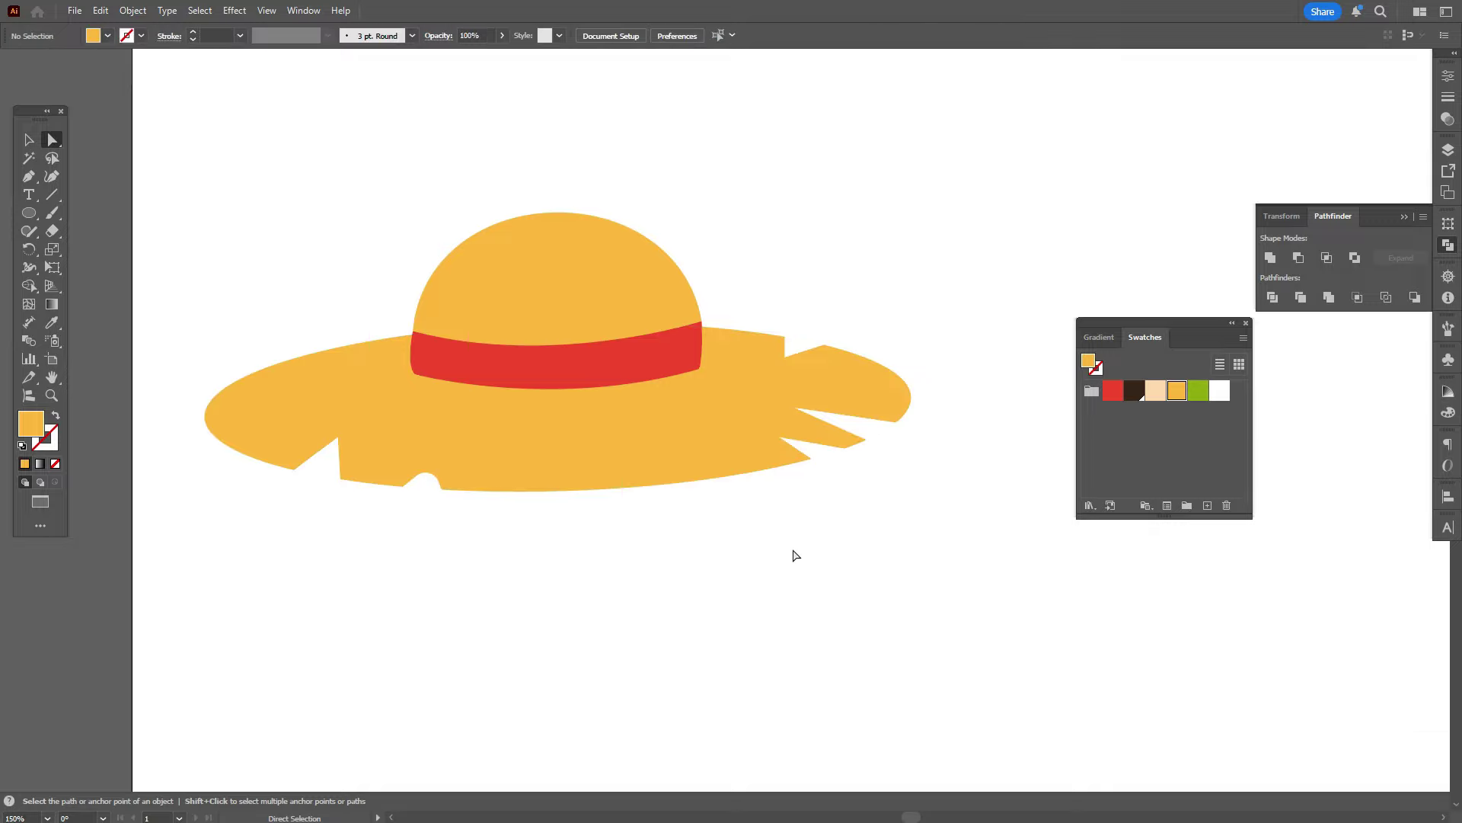
# Step: Draw a white crescent highlight about 76 × 42 px along the crown's upper-left edge with the Pen tool
pyautogui.click(29, 176)
pyautogui.click(52, 322)
pyautogui.click(216, 267)
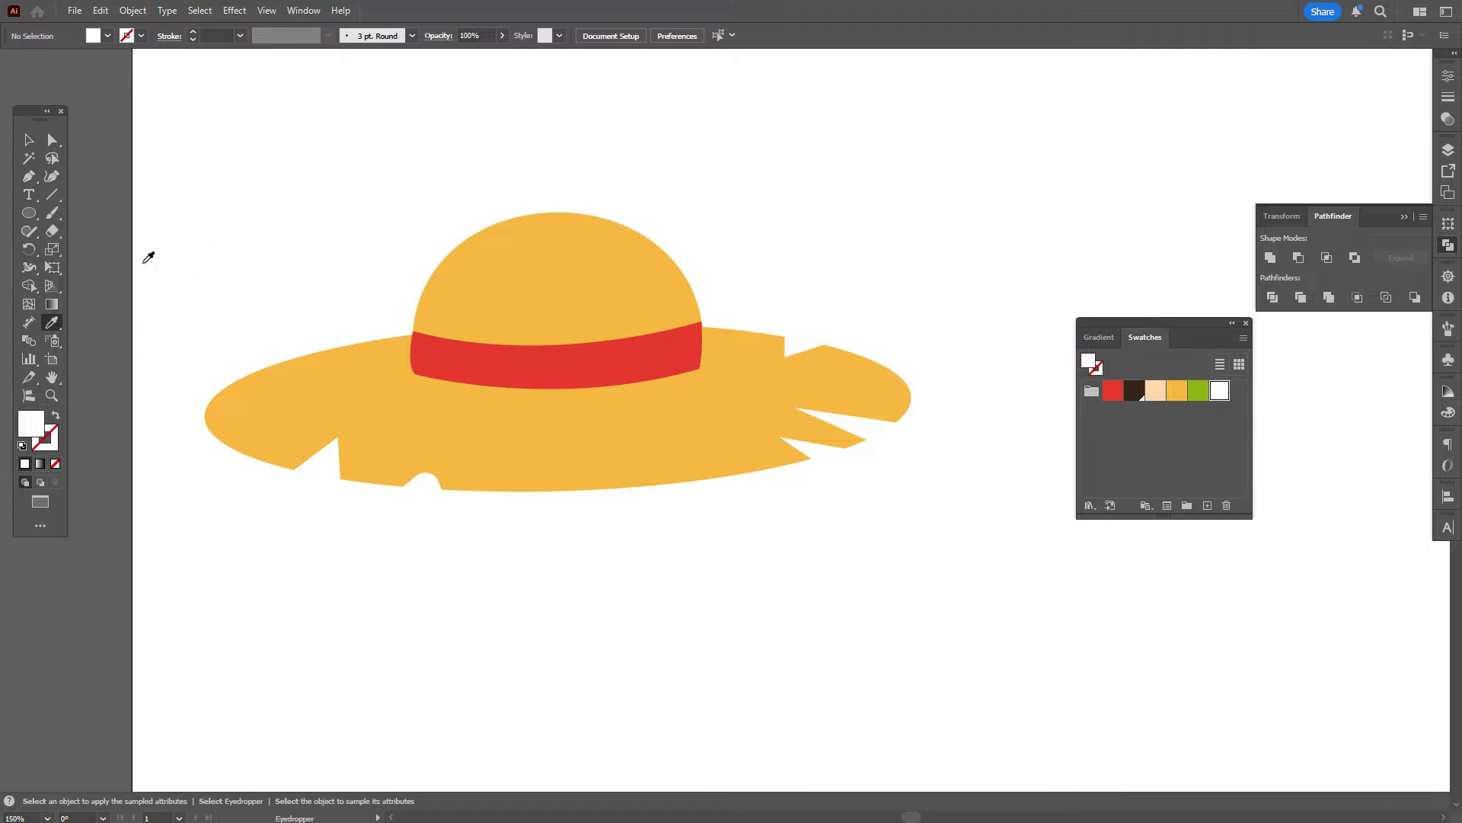
pyautogui.click(29, 176)
pyautogui.click(436, 283)
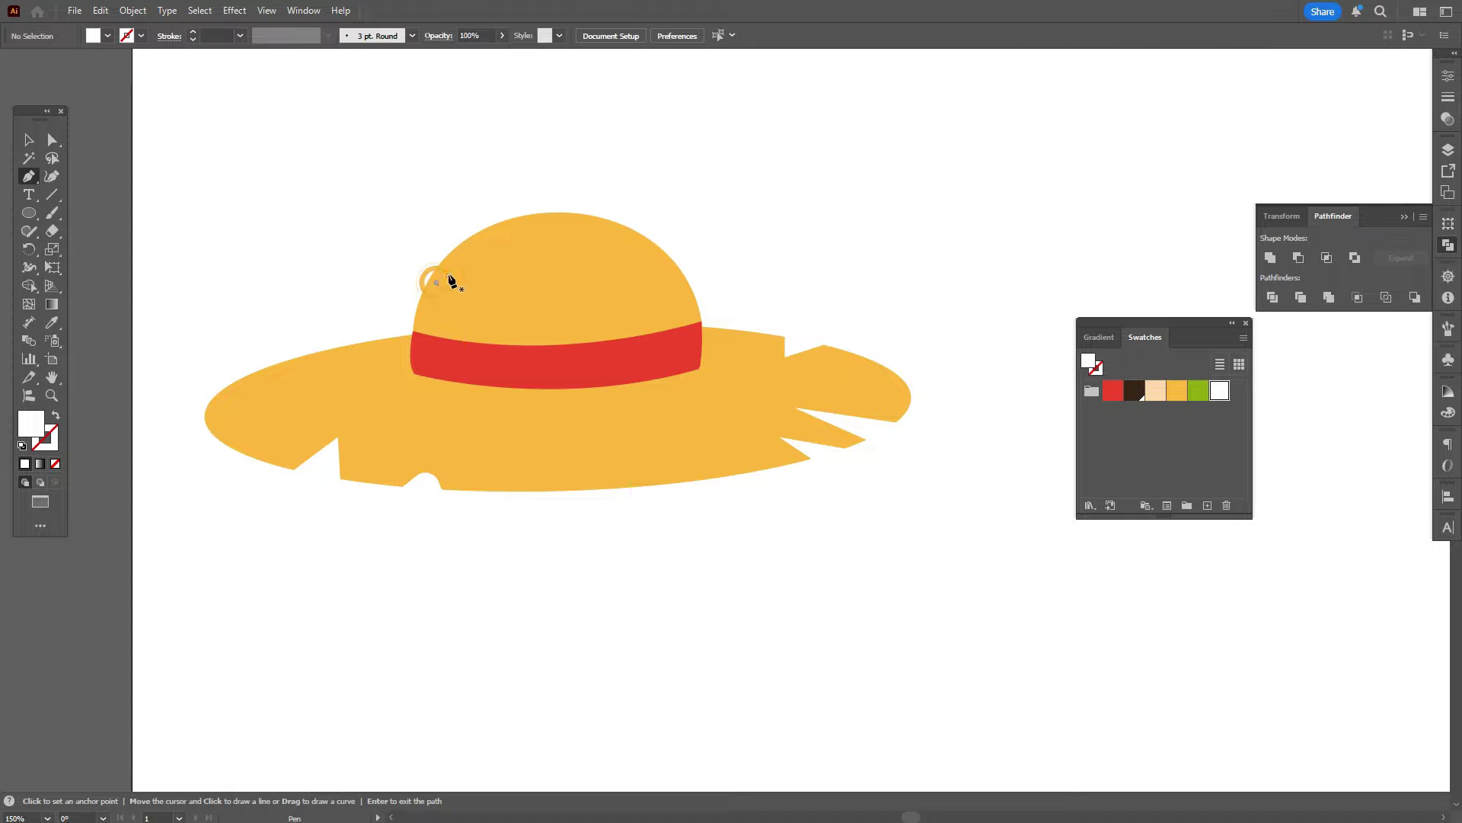
pyautogui.click(548, 221)
pyautogui.moveTo(554, 219); pyautogui.dragTo(618, 223)
pyautogui.click(547, 220)
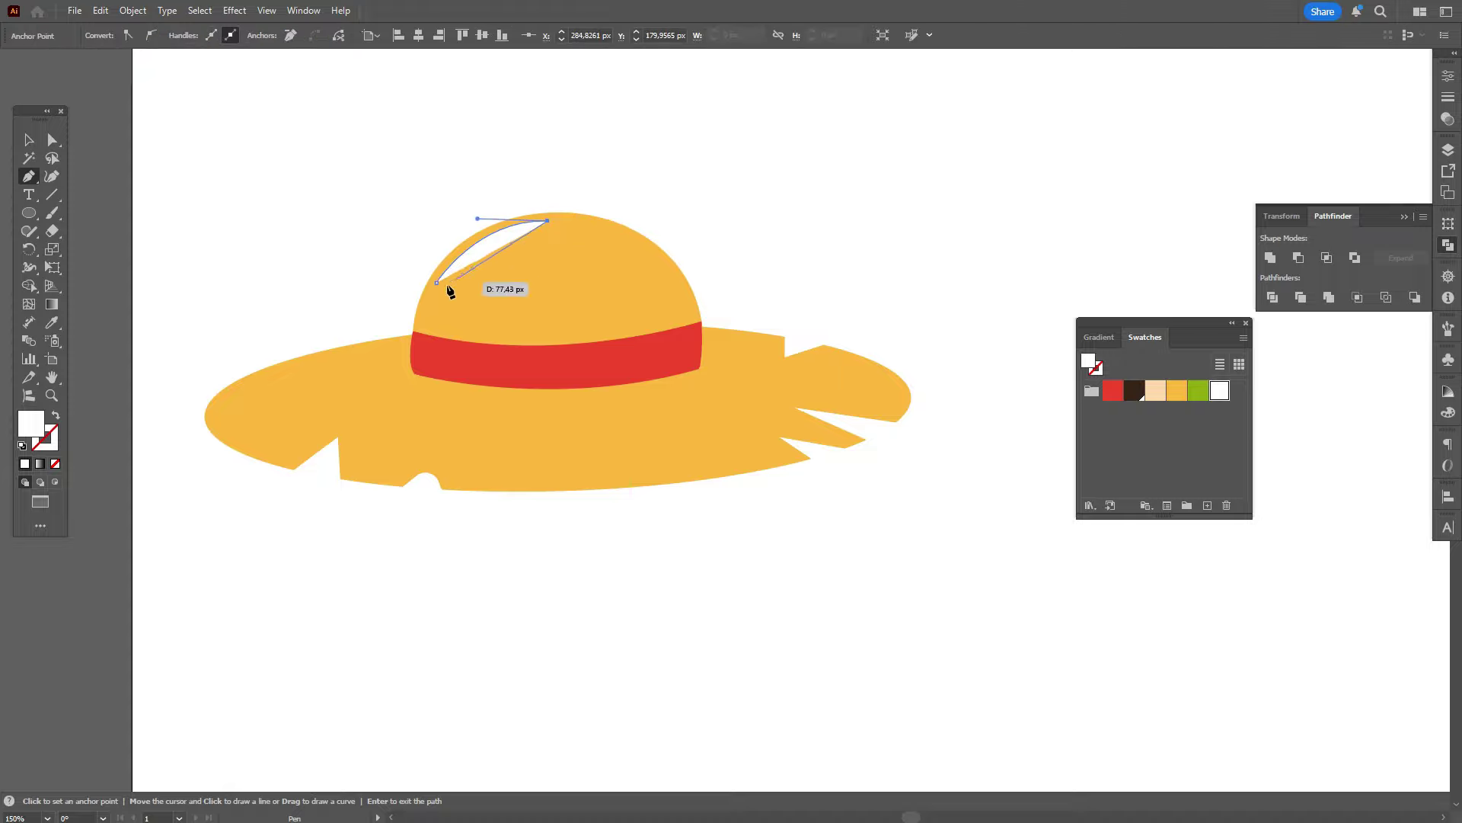
pyautogui.moveTo(437, 283); pyautogui.dragTo(388, 336)
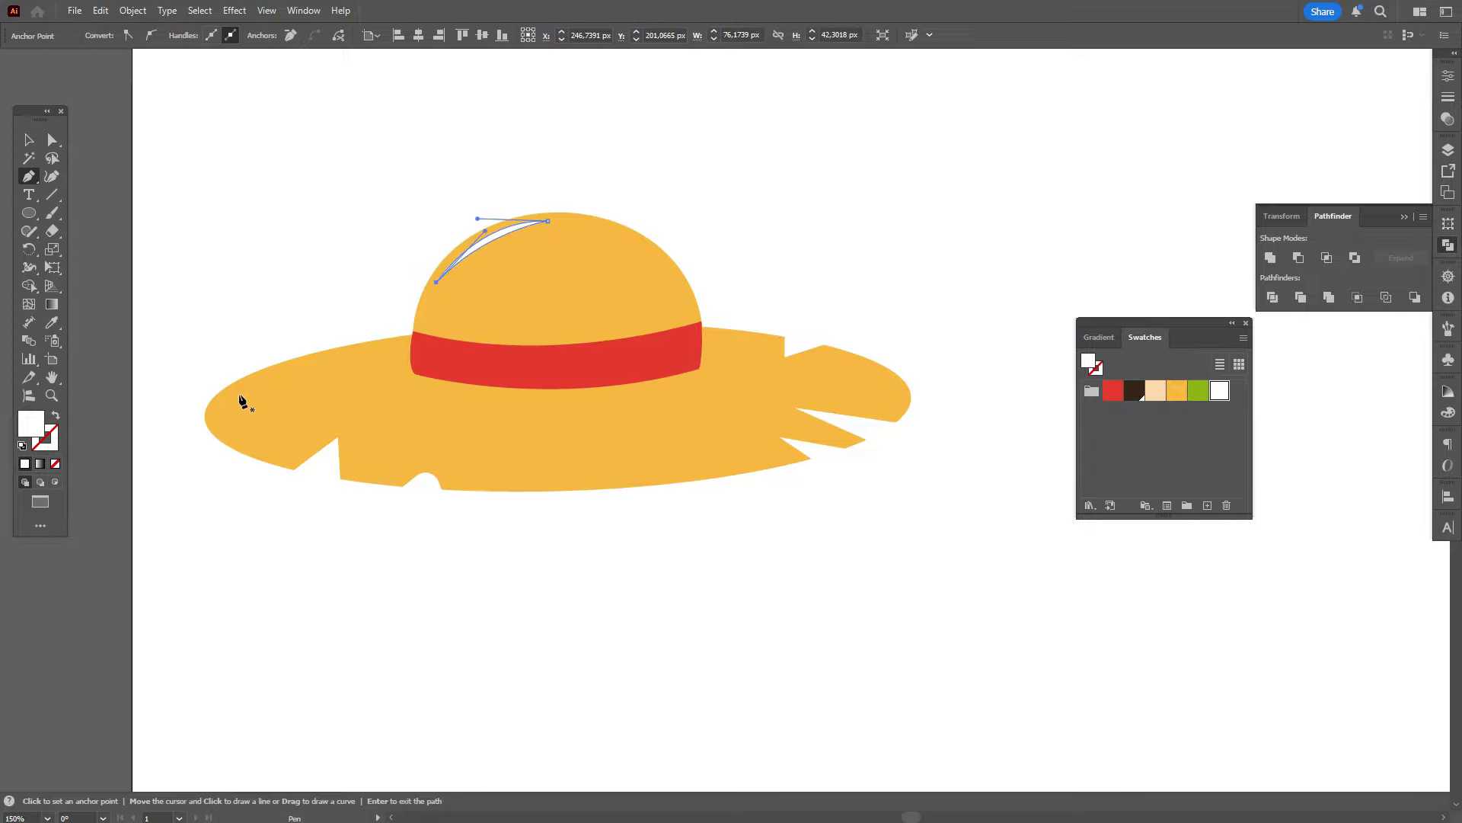
# Step: Draw a white crescent highlight about 22 × 35 px inside the brim's left end with the Pen tool
pyautogui.click(246, 389)
pyautogui.moveTo(256, 457); pyautogui.dragTo(273, 475)
pyautogui.click(231, 441)
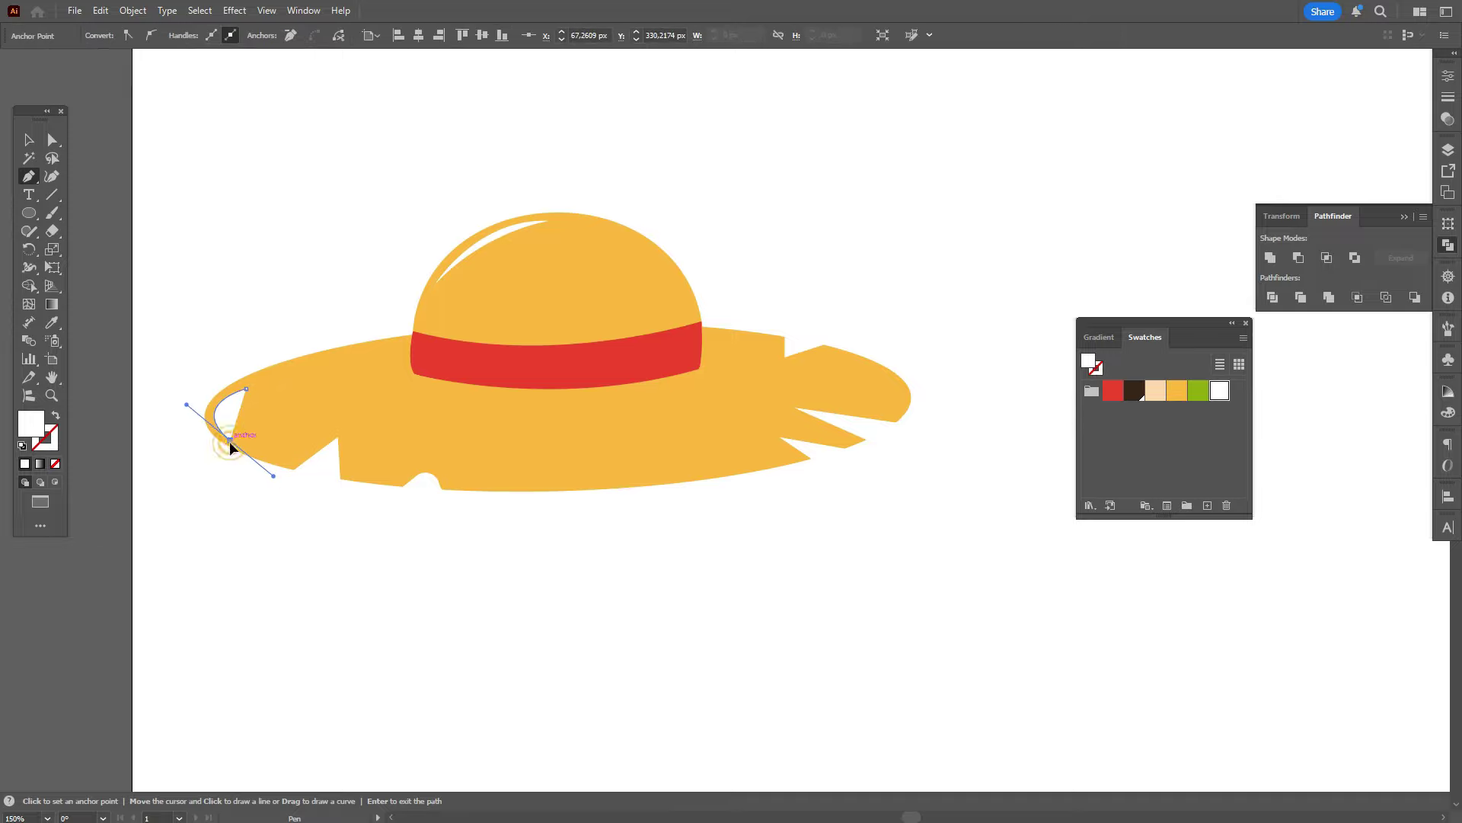
pyautogui.moveTo(262, 374); pyautogui.dragTo(290, 375)
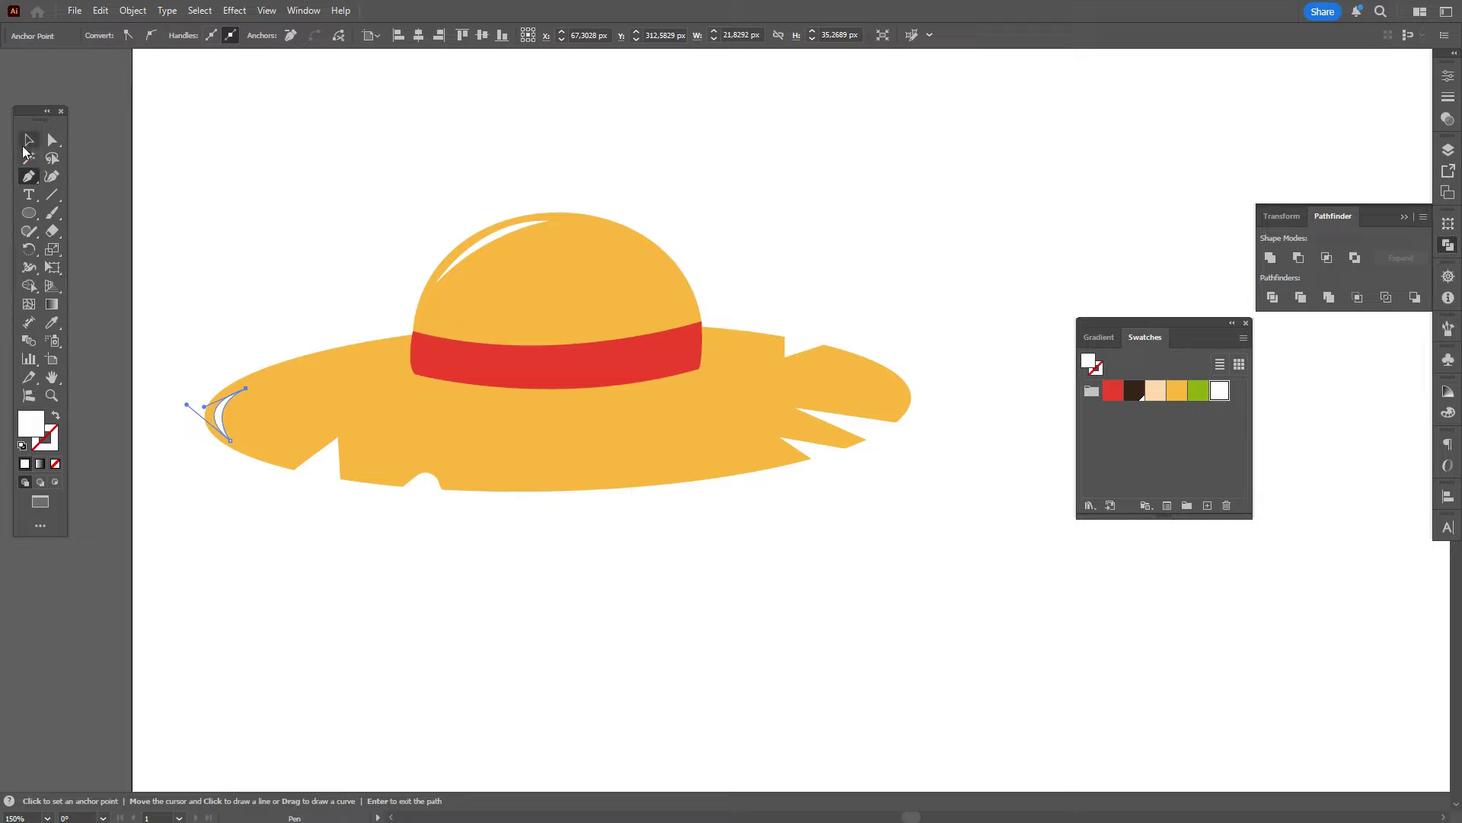
pyautogui.press('v')
pyautogui.click(221, 189)
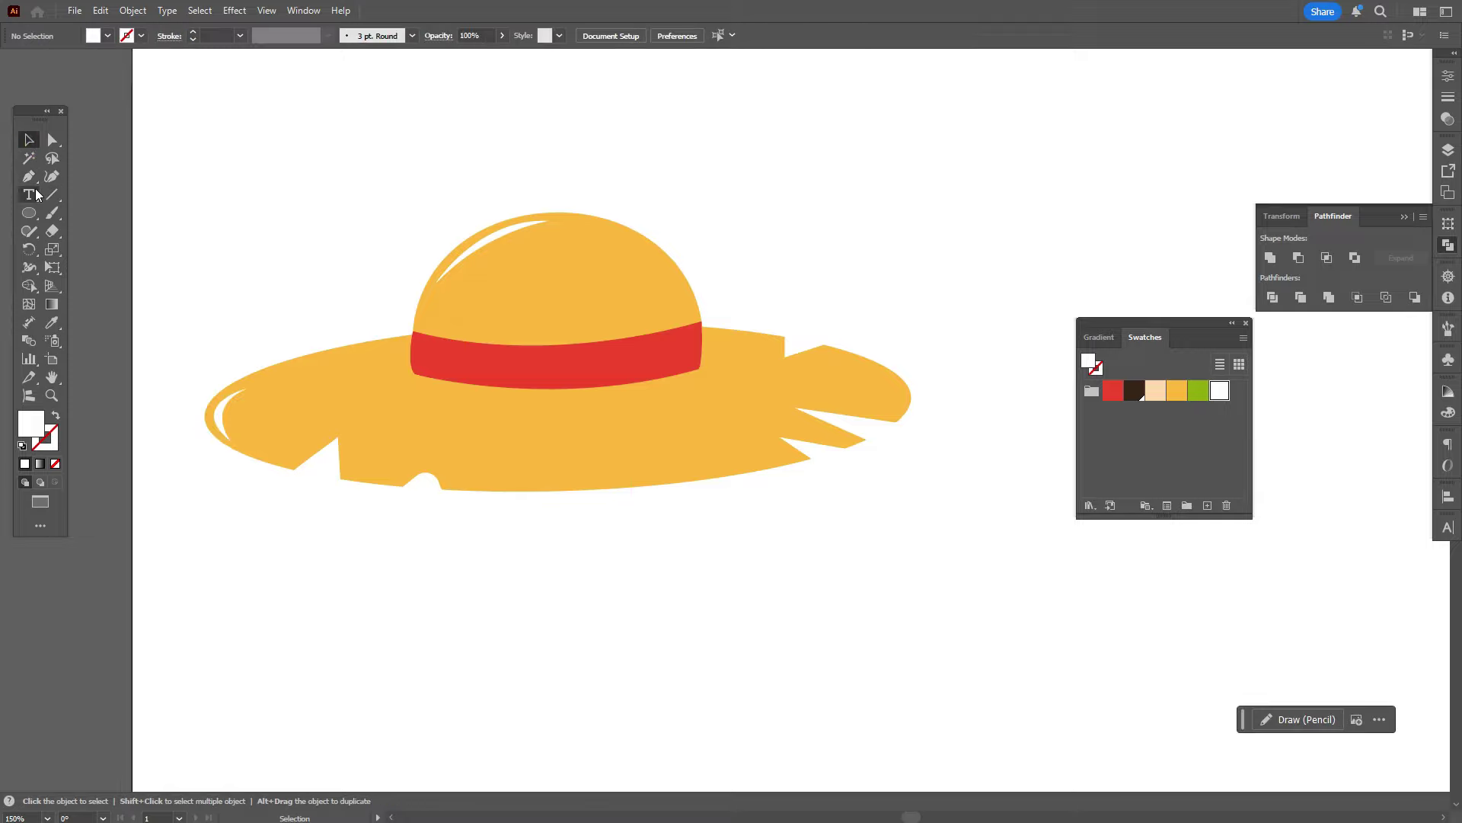
# Step: Paint a thin curved white line across the middle of the red band with the Paintbrush and expand it into a shape
pyautogui.click(52, 213)
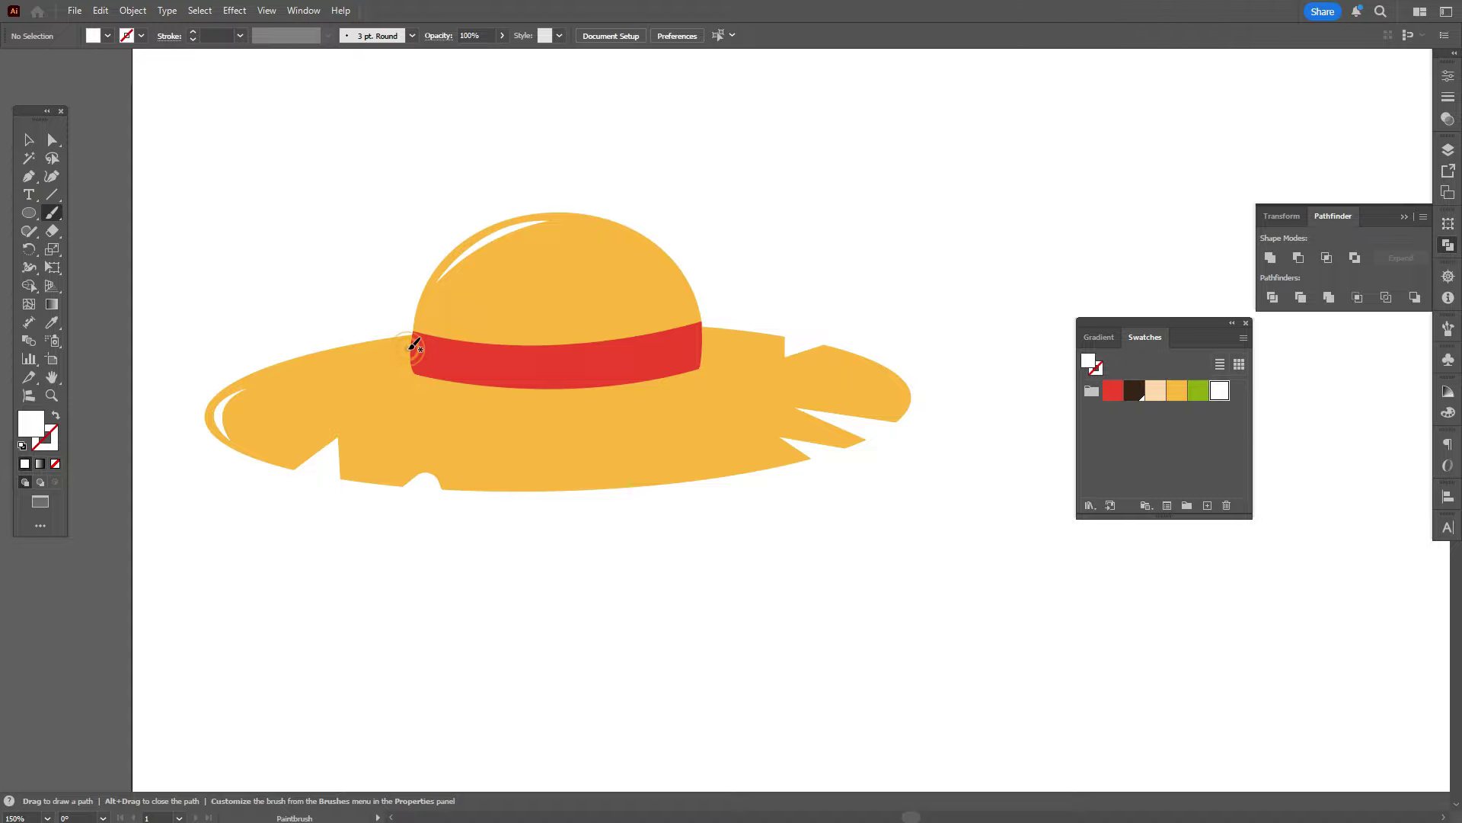
pyautogui.moveTo(412, 349)
pyautogui.mouseDown()
pyautogui.moveTo(569, 367)
pyautogui.moveTo(716, 332)
pyautogui.mouseUp()
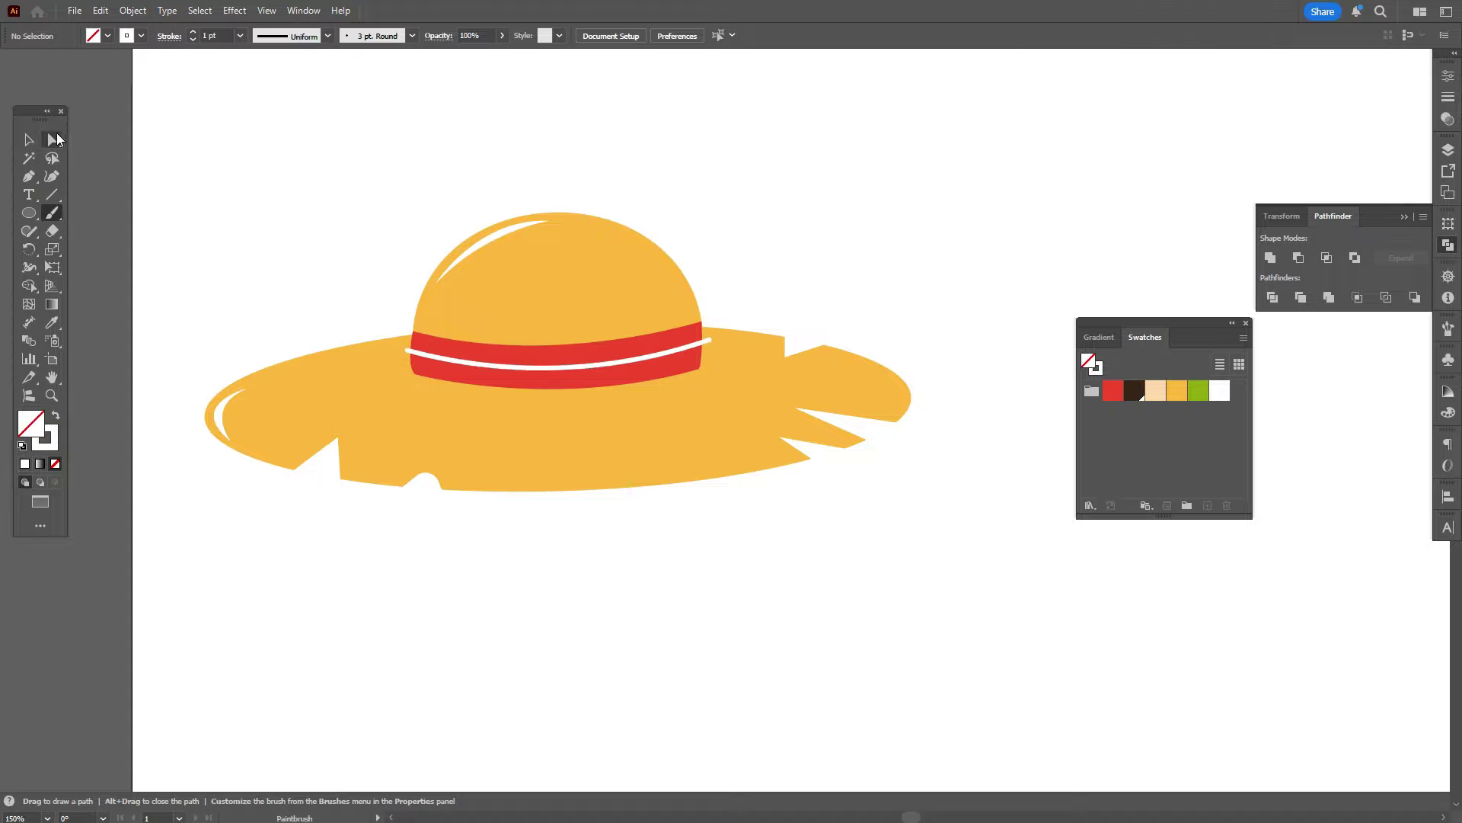
pyautogui.click(28, 140)
pyautogui.click(588, 364)
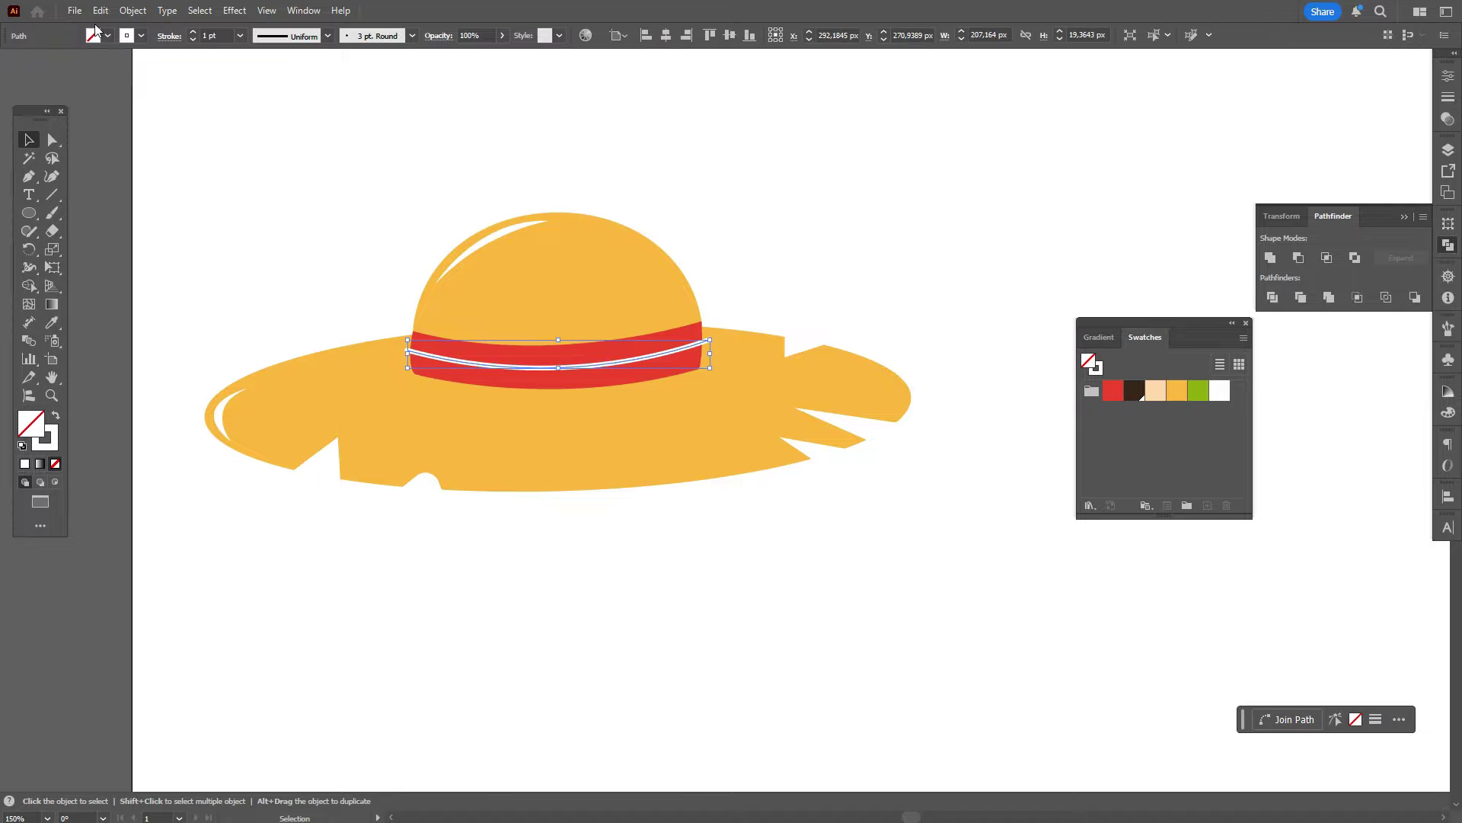
pyautogui.click(132, 10)
pyautogui.click(244, 239)
# Step: Trim off the white line's ends that stick out beyond the red band with the Shape Builder
pyautogui.click(558, 358)
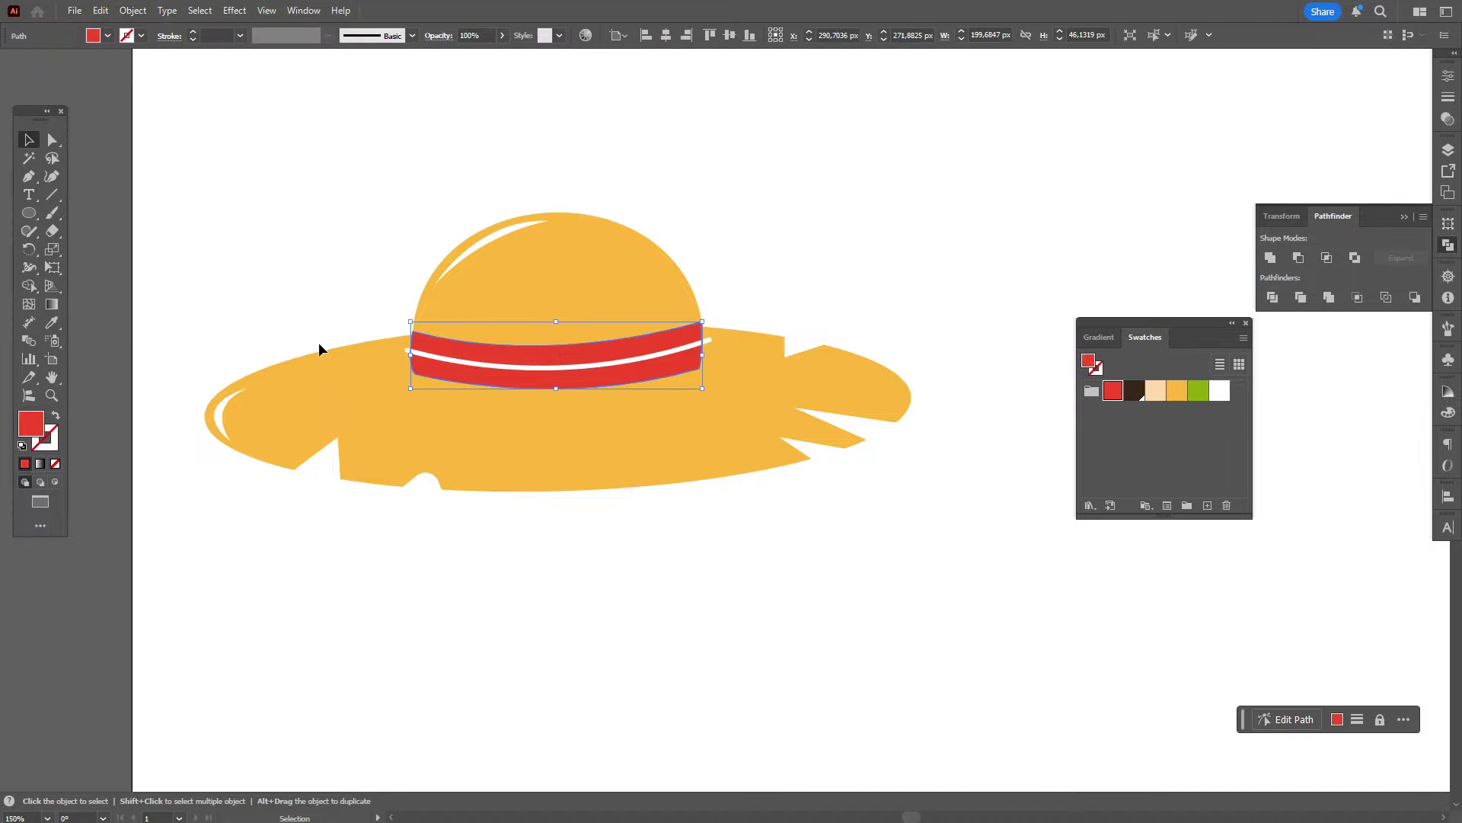
pyautogui.keyDown('shift'); pyautogui.click(562, 369); pyautogui.keyUp('shift')
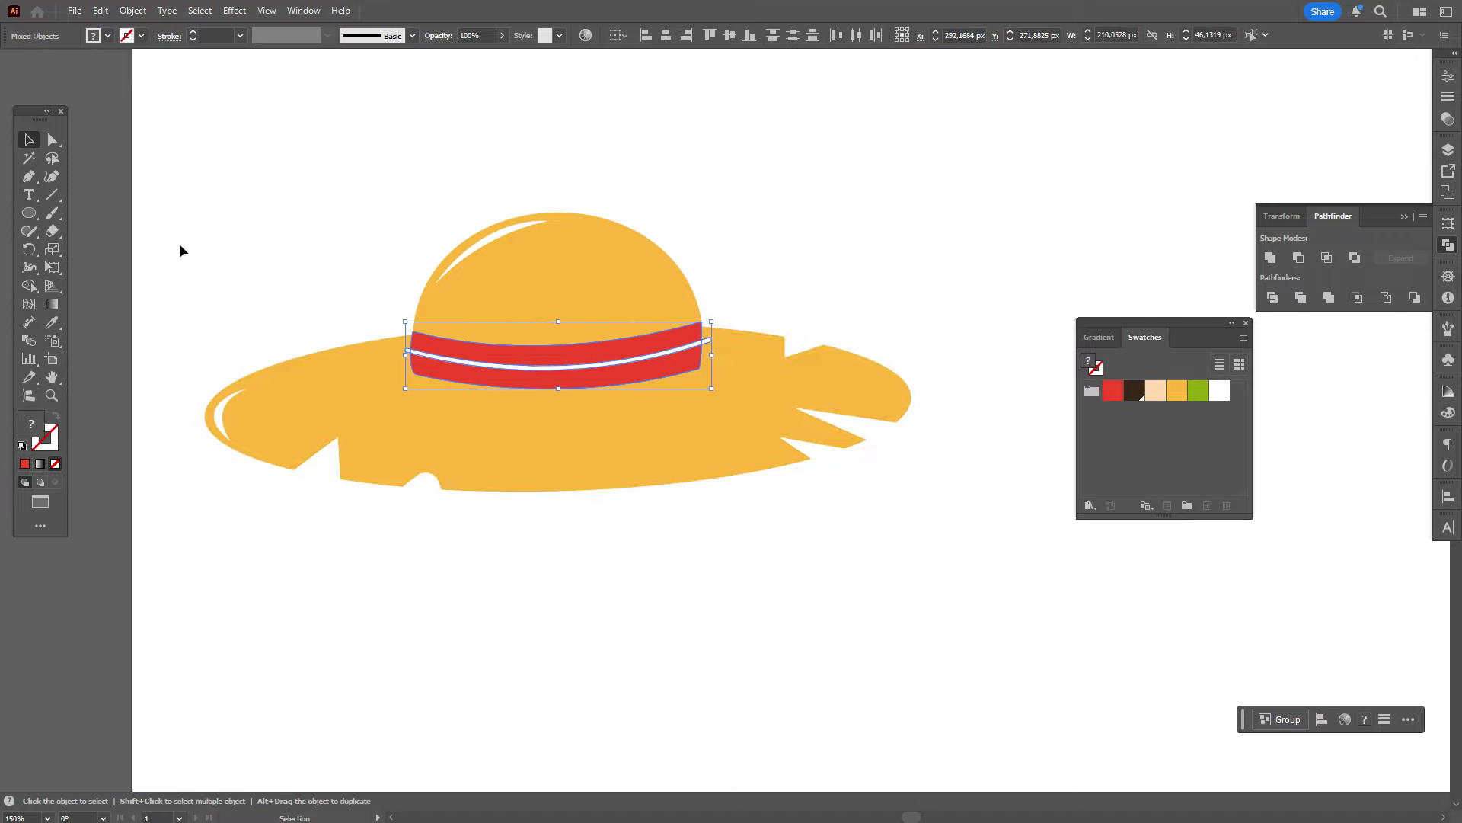
pyautogui.click(31, 286)
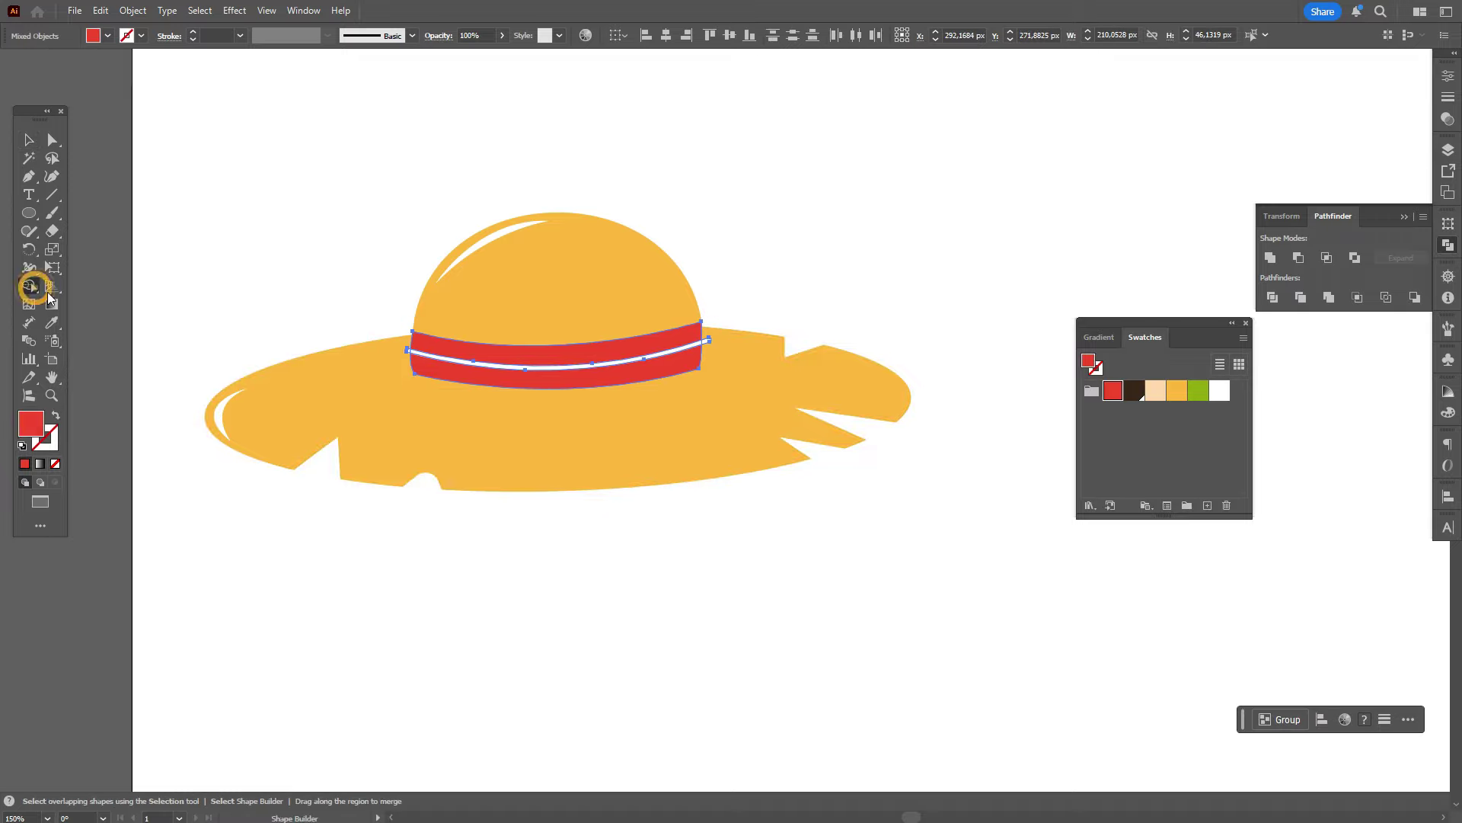
pyautogui.keyDown('alt'); pyautogui.click(409, 352); pyautogui.keyUp('alt')
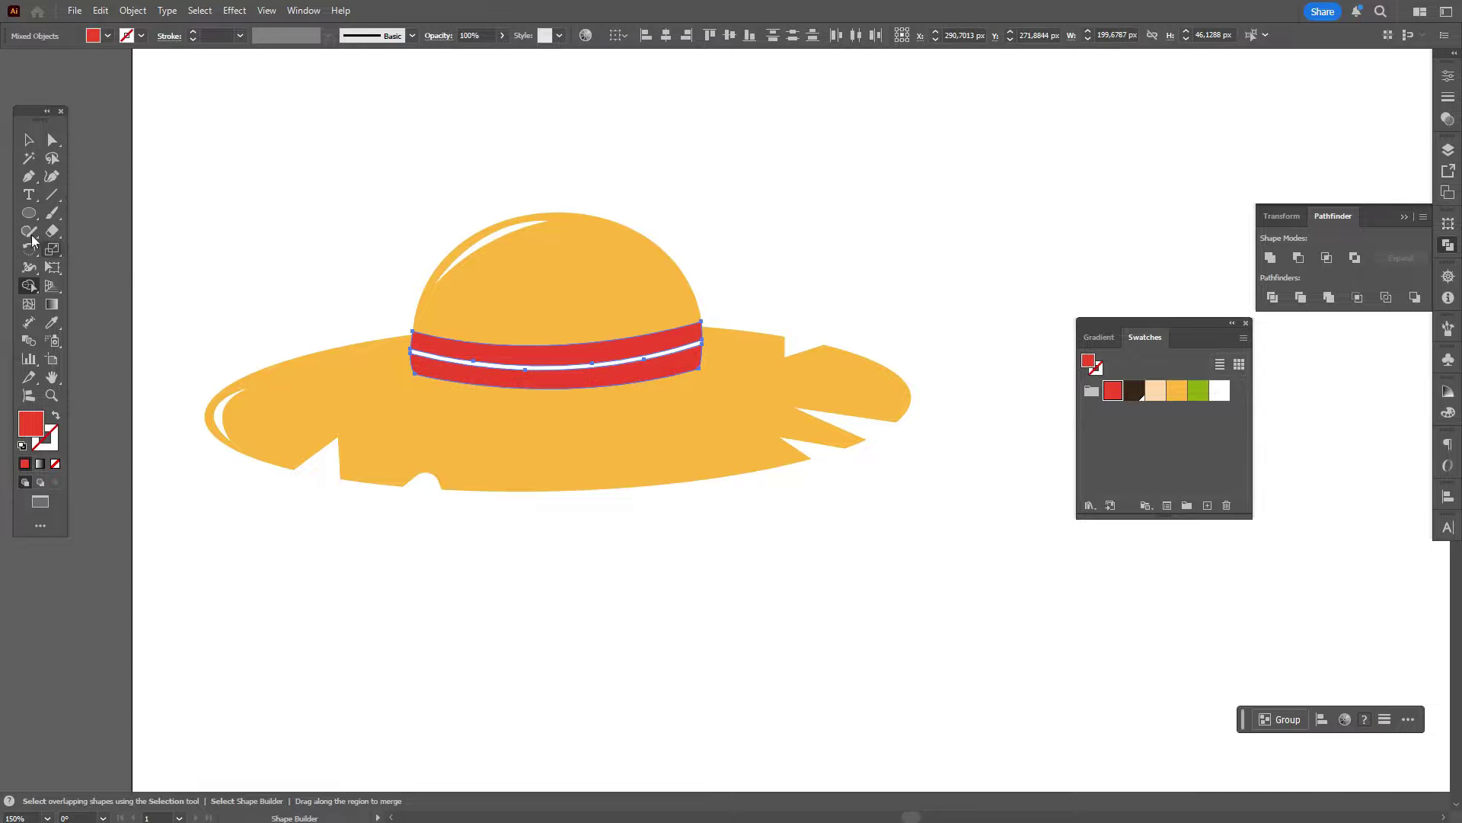
pyautogui.click(28, 139)
pyautogui.click(203, 186)
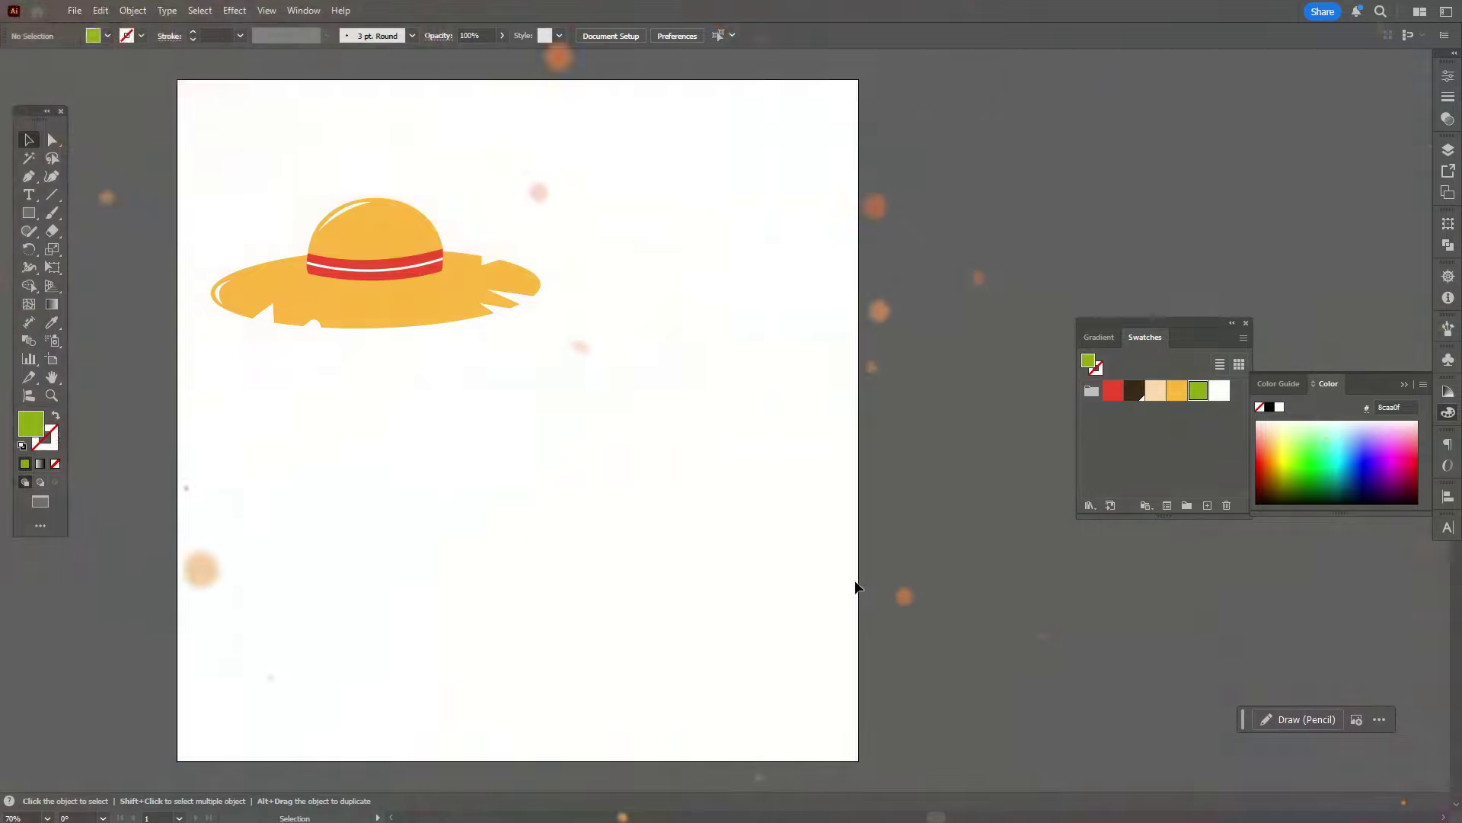
# Step: Draw a green circle about 326 px wide below the hat and a green rectangle about 402 × 195 px over its lower half
pyautogui.click(1446, 413)
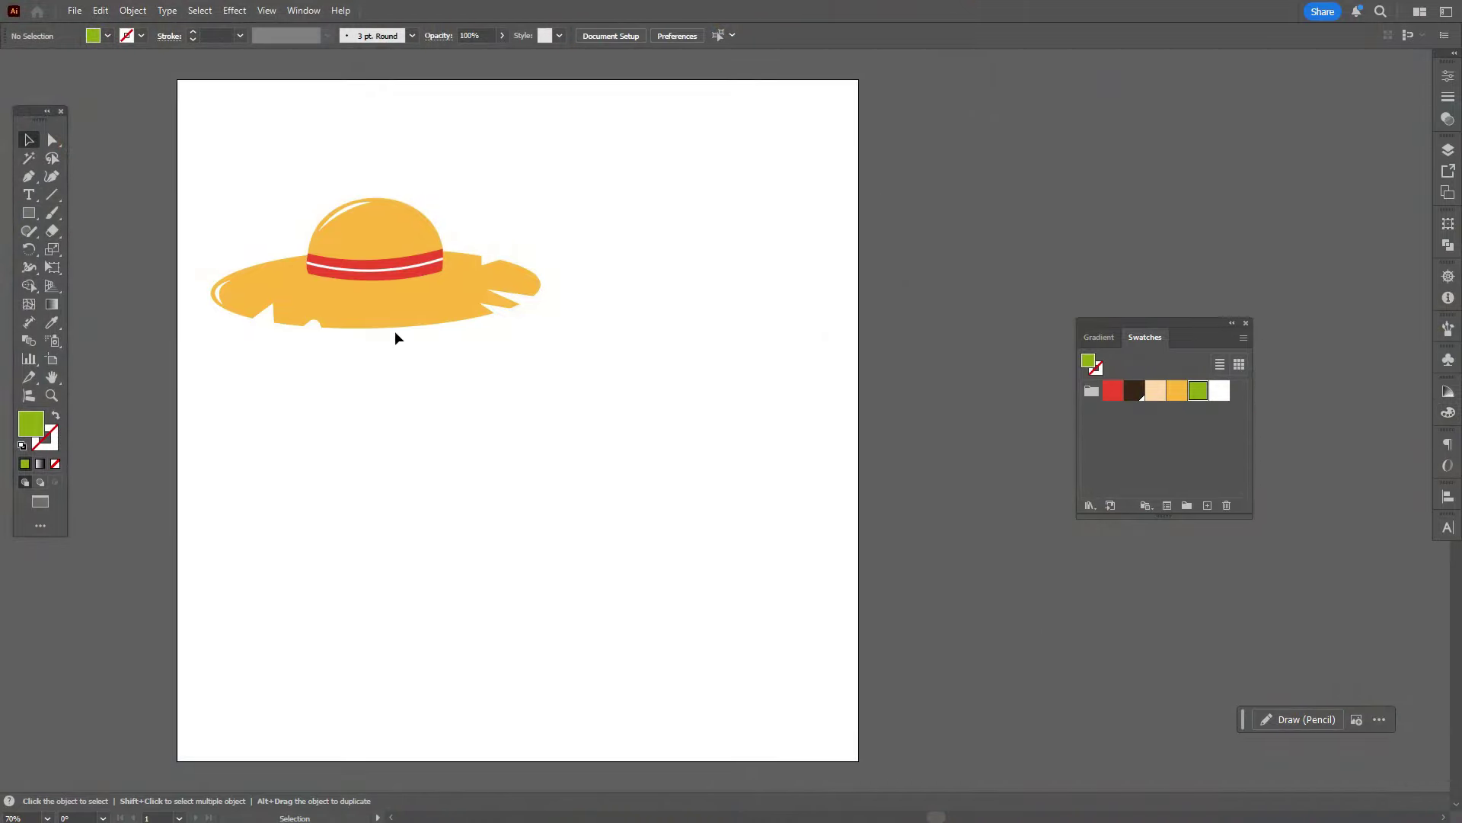
pyautogui.moveTo(28, 216); pyautogui.dragTo(74, 249)
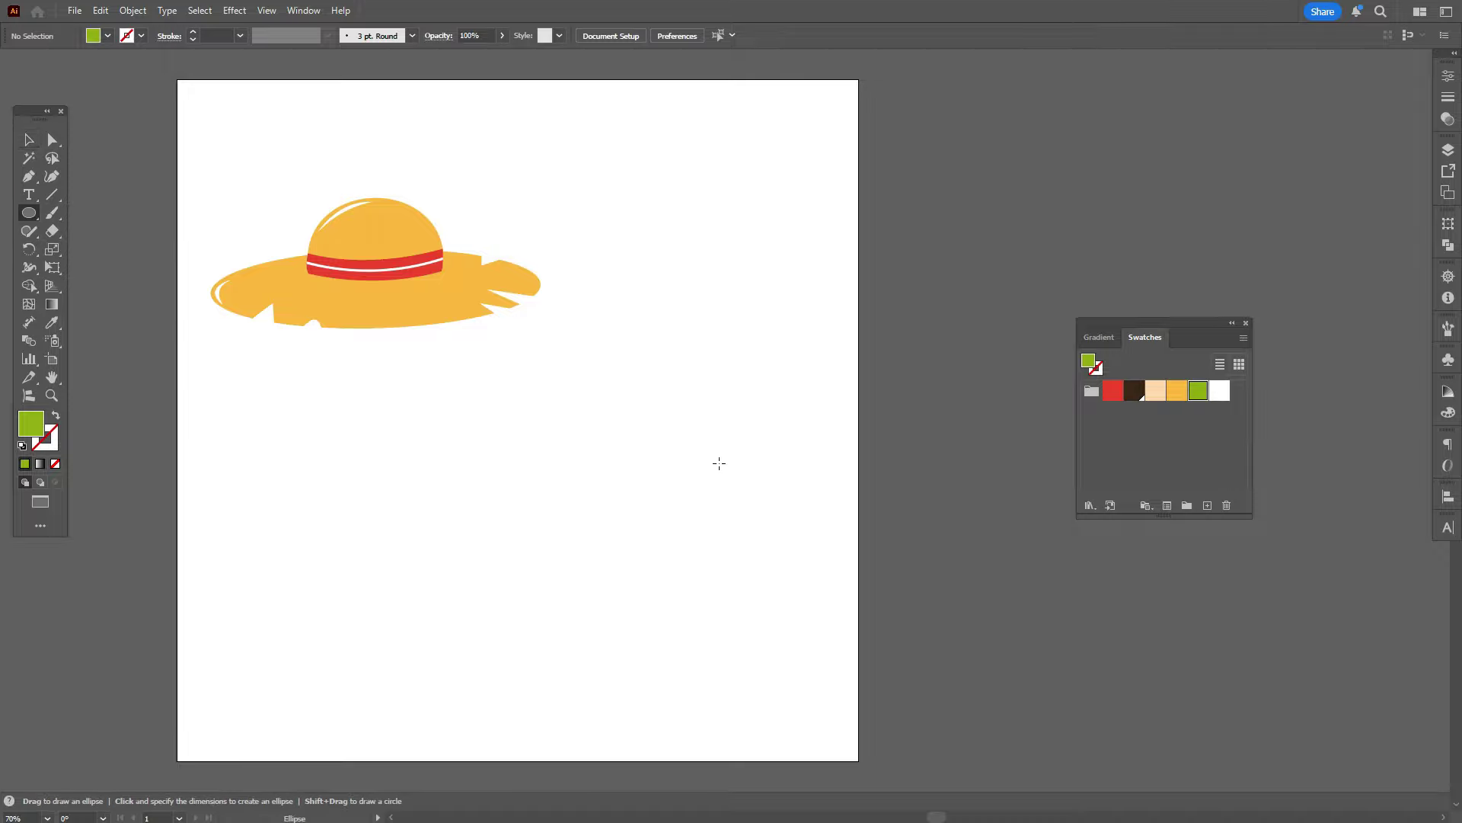
pyautogui.moveTo(570, 394); pyautogui.dragTo(793, 617)
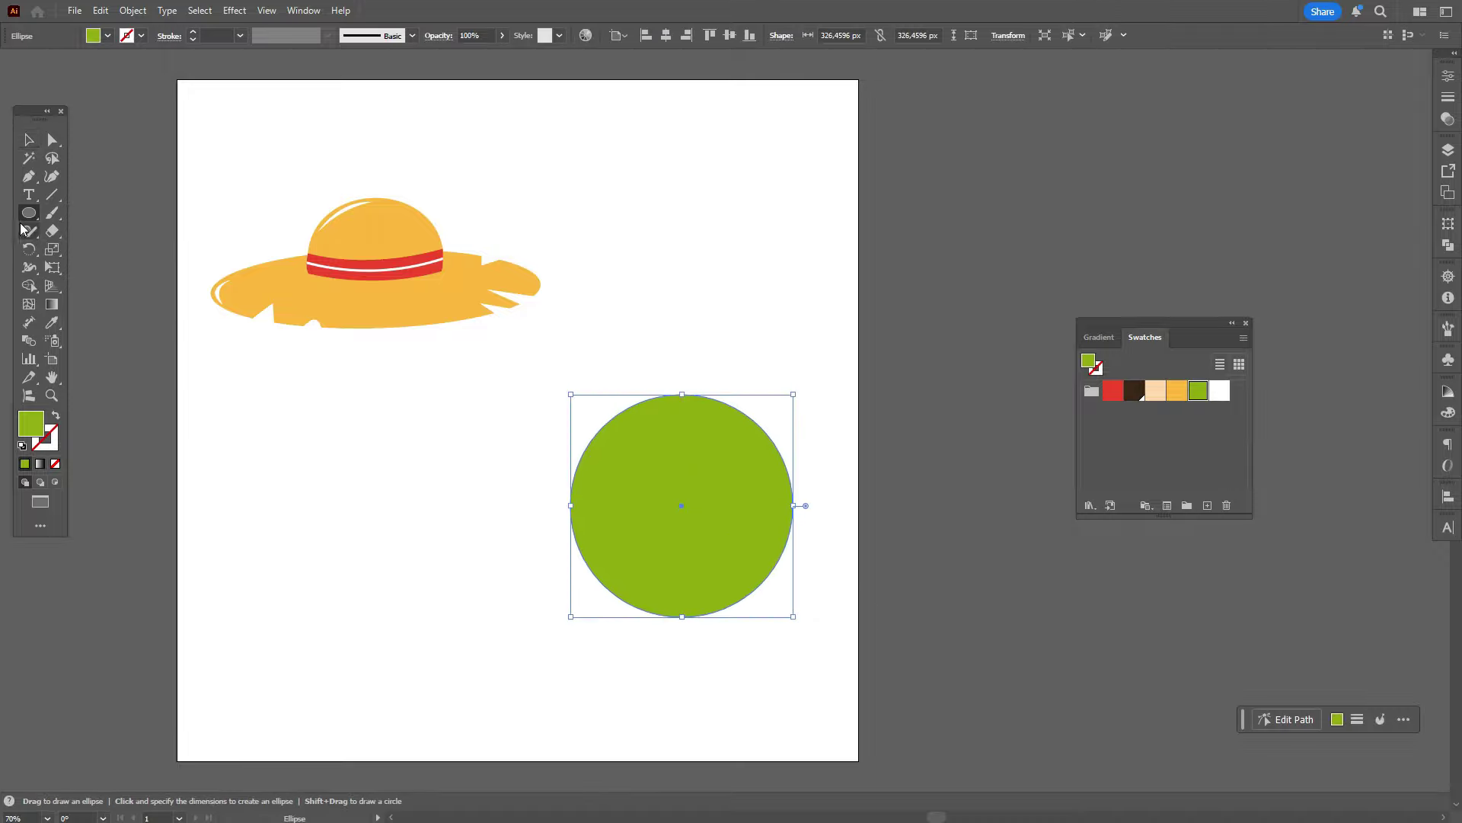
pyautogui.moveTo(26, 217); pyautogui.dragTo(73, 216)
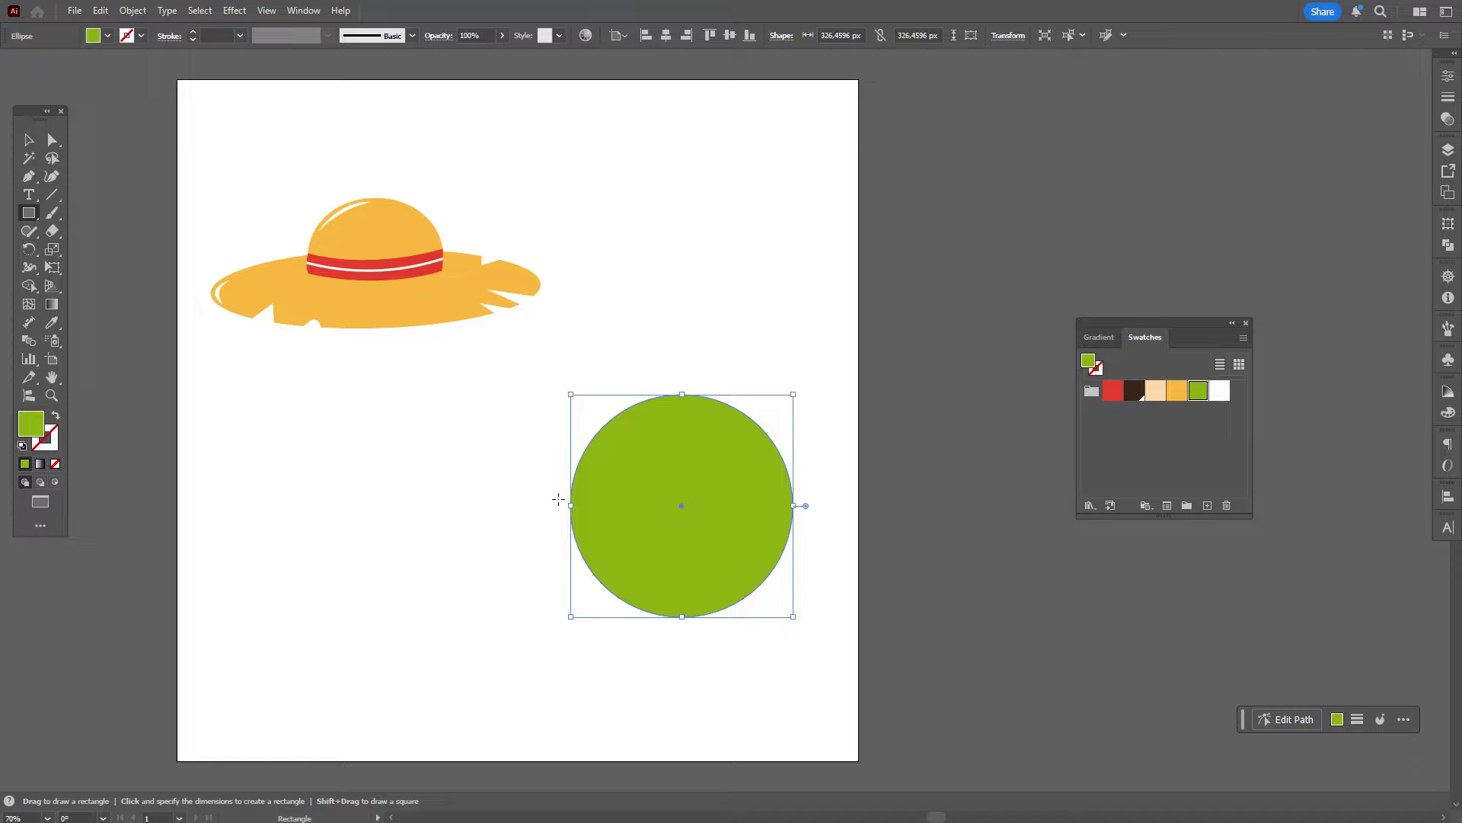
pyautogui.moveTo(558, 499); pyautogui.dragTo(832, 631)
pyautogui.click(28, 139)
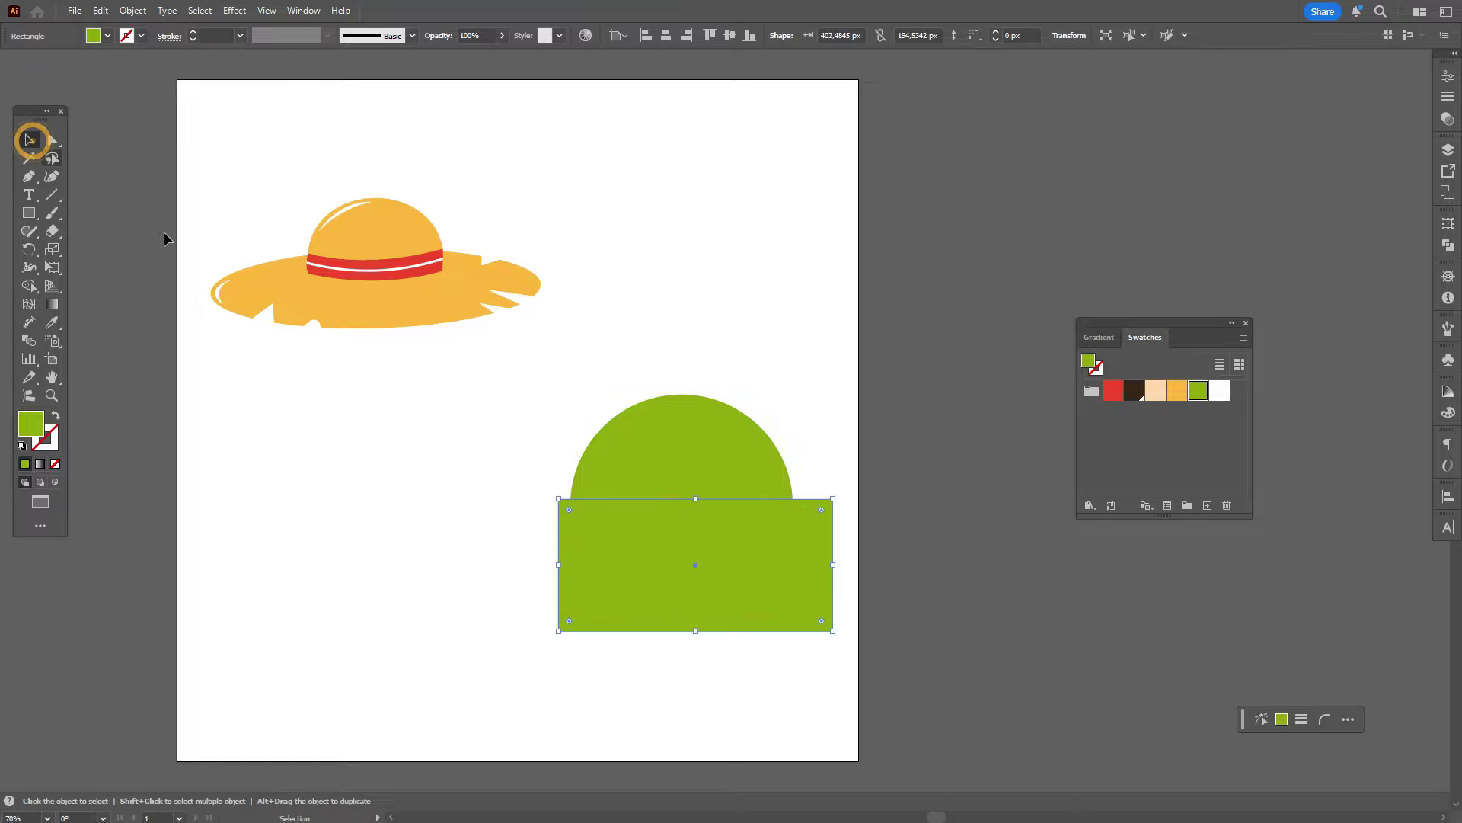
# Step: Intersect the green circle and rectangle with Pathfinder and move the resulting half circle slightly up and left
pyautogui.keyDown('shift'); pyautogui.click(706, 439); pyautogui.keyUp('shift')
pyautogui.click(1448, 244)
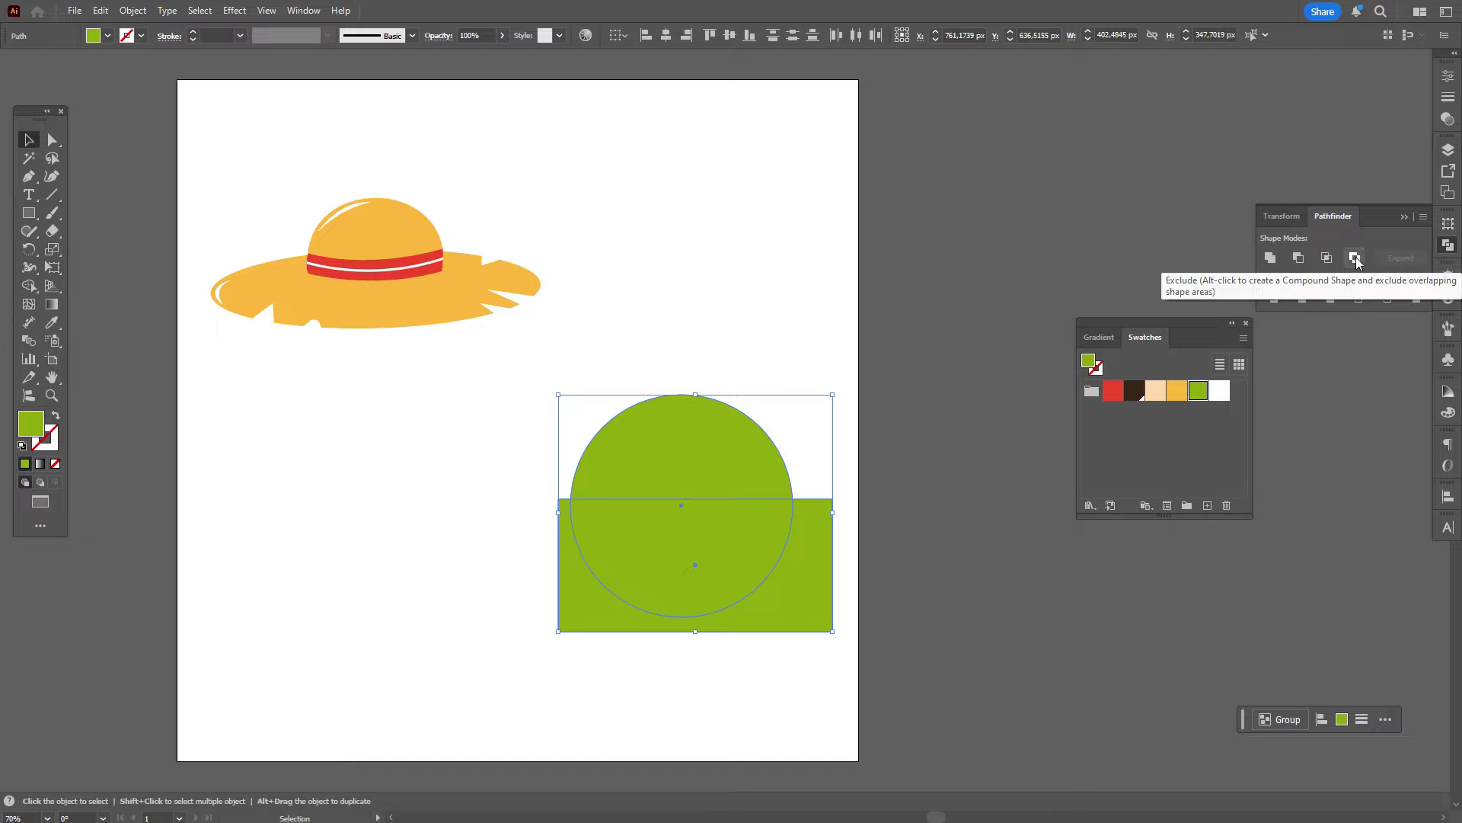
pyautogui.click(1327, 261)
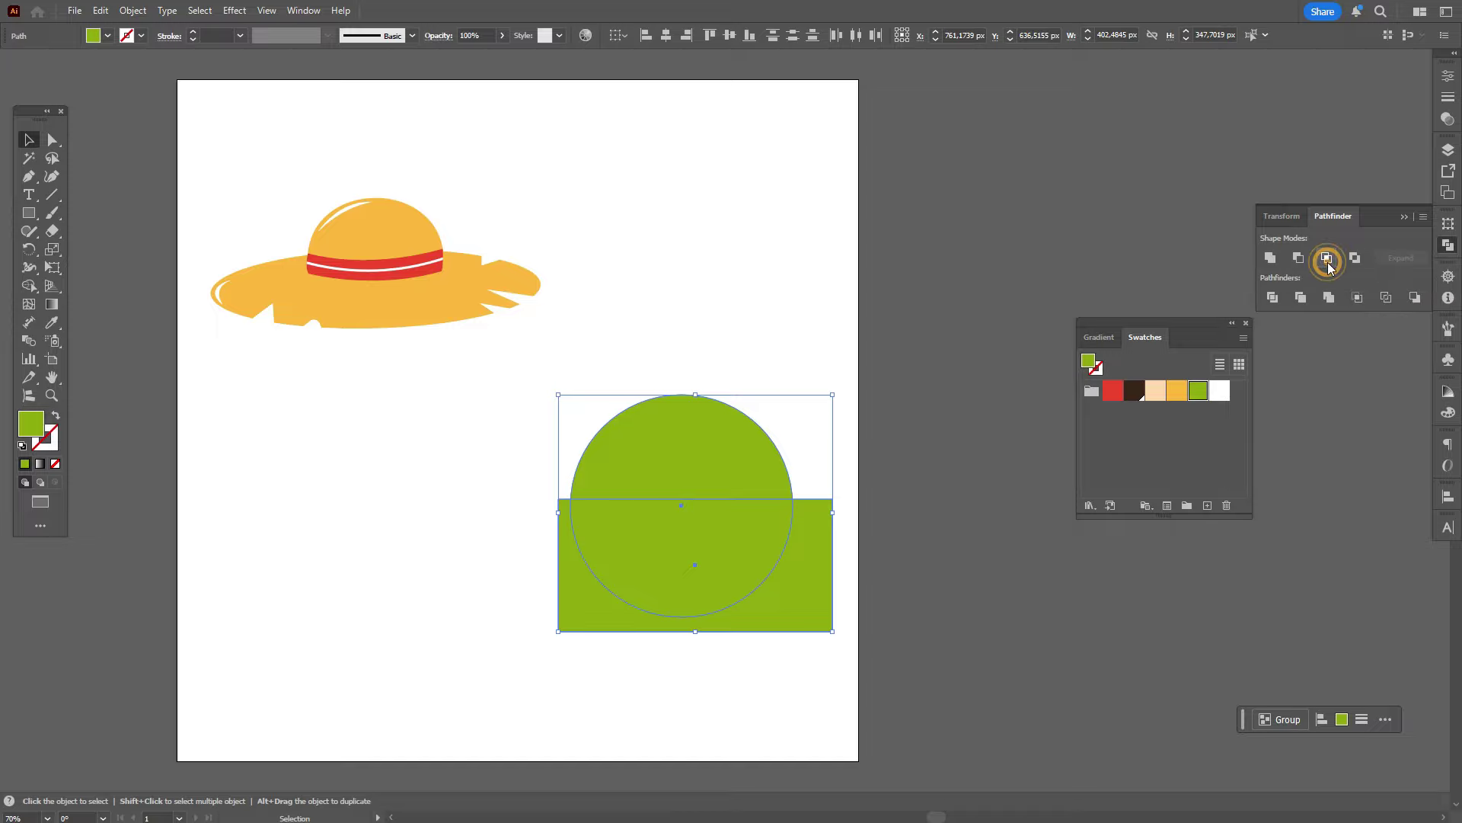
pyautogui.click(833, 514)
pyautogui.moveTo(767, 534); pyautogui.dragTo(733, 500)
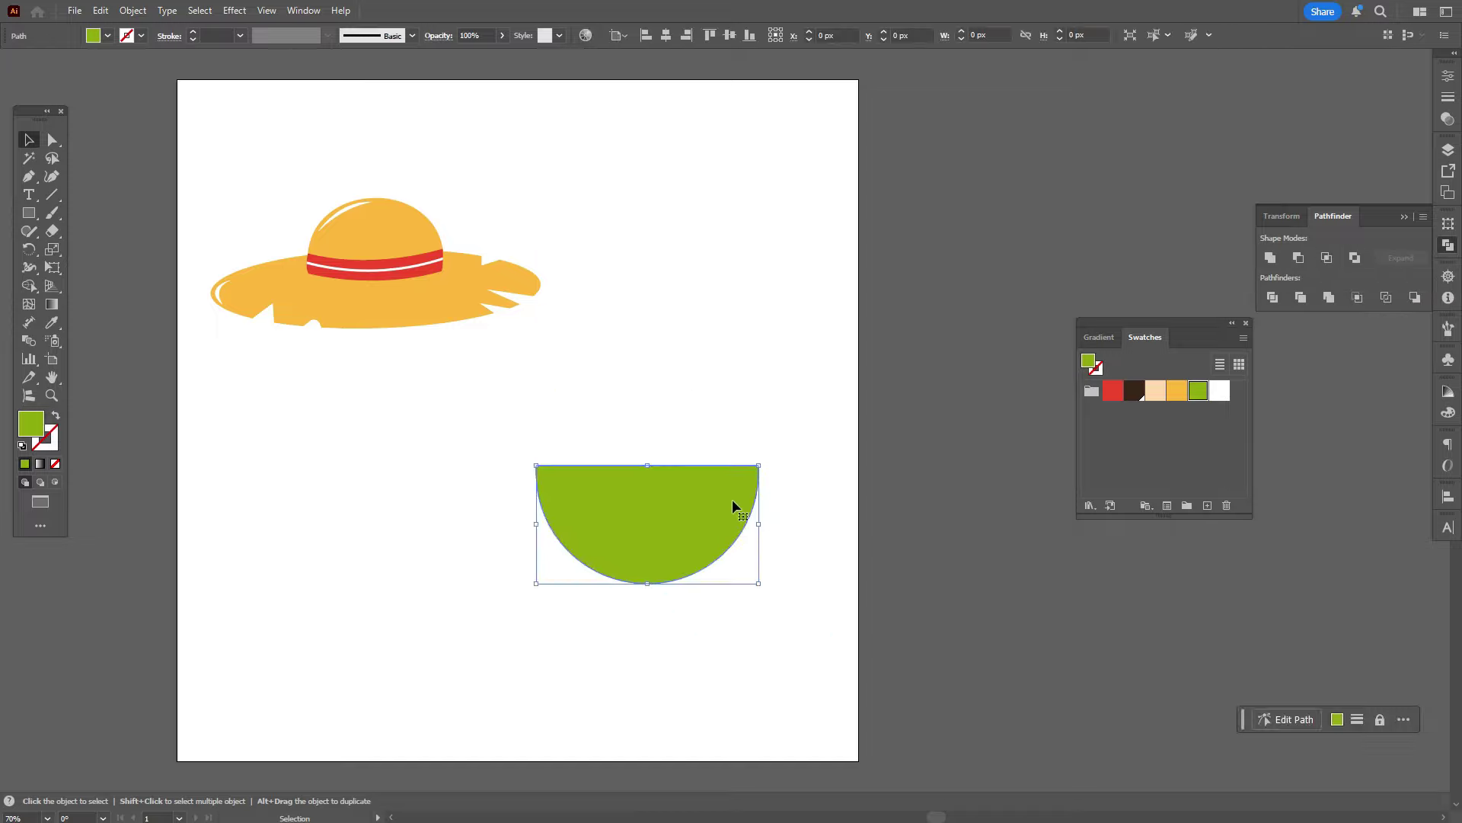
pyautogui.click(881, 470)
# Step: Draw a red, bowl-shaped melon flesh with the Pen tool inside the green half circle, extending slightly above its straight edge
pyautogui.click(1113, 391)
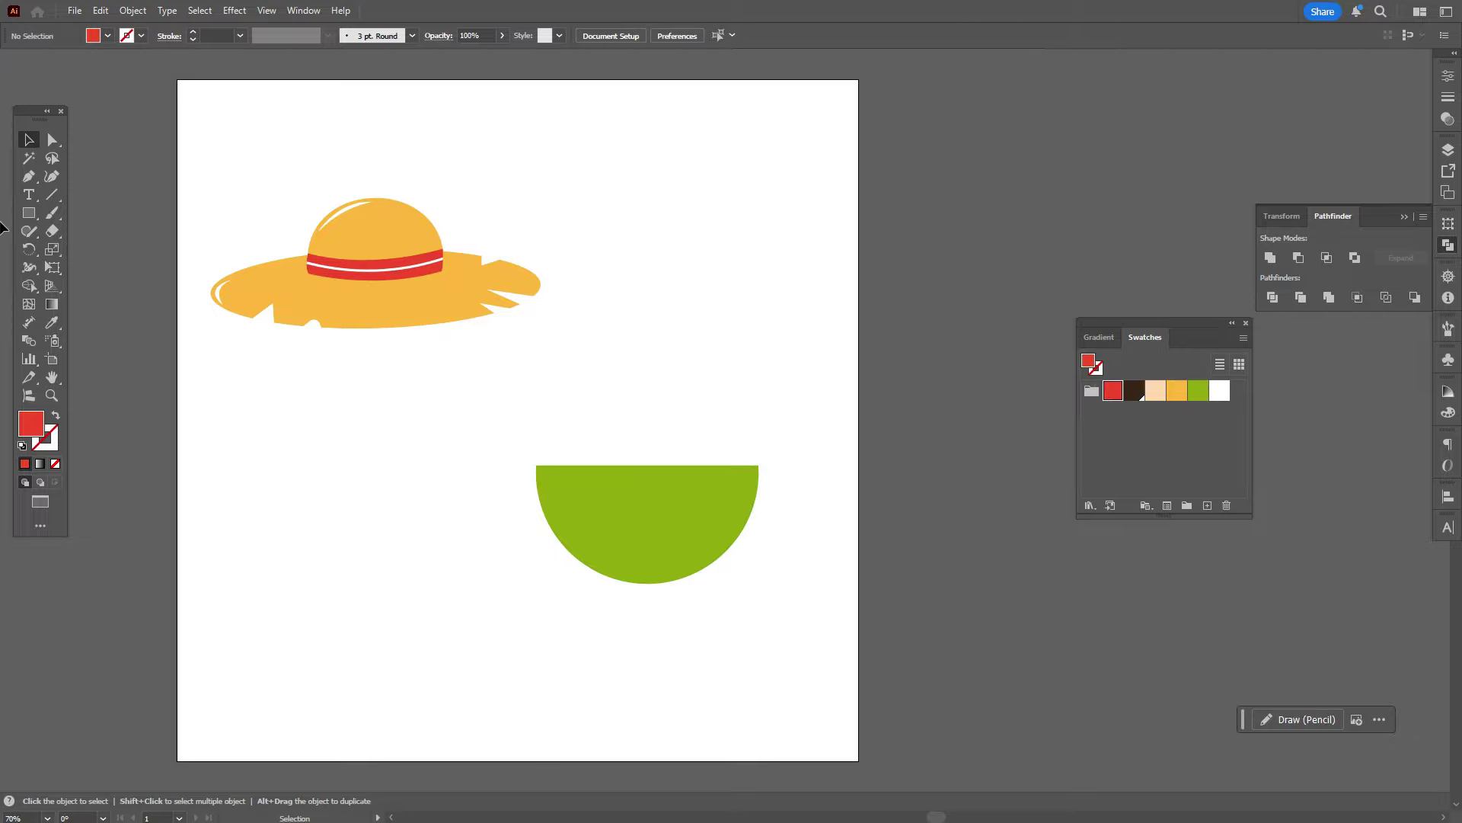
pyautogui.click(28, 176)
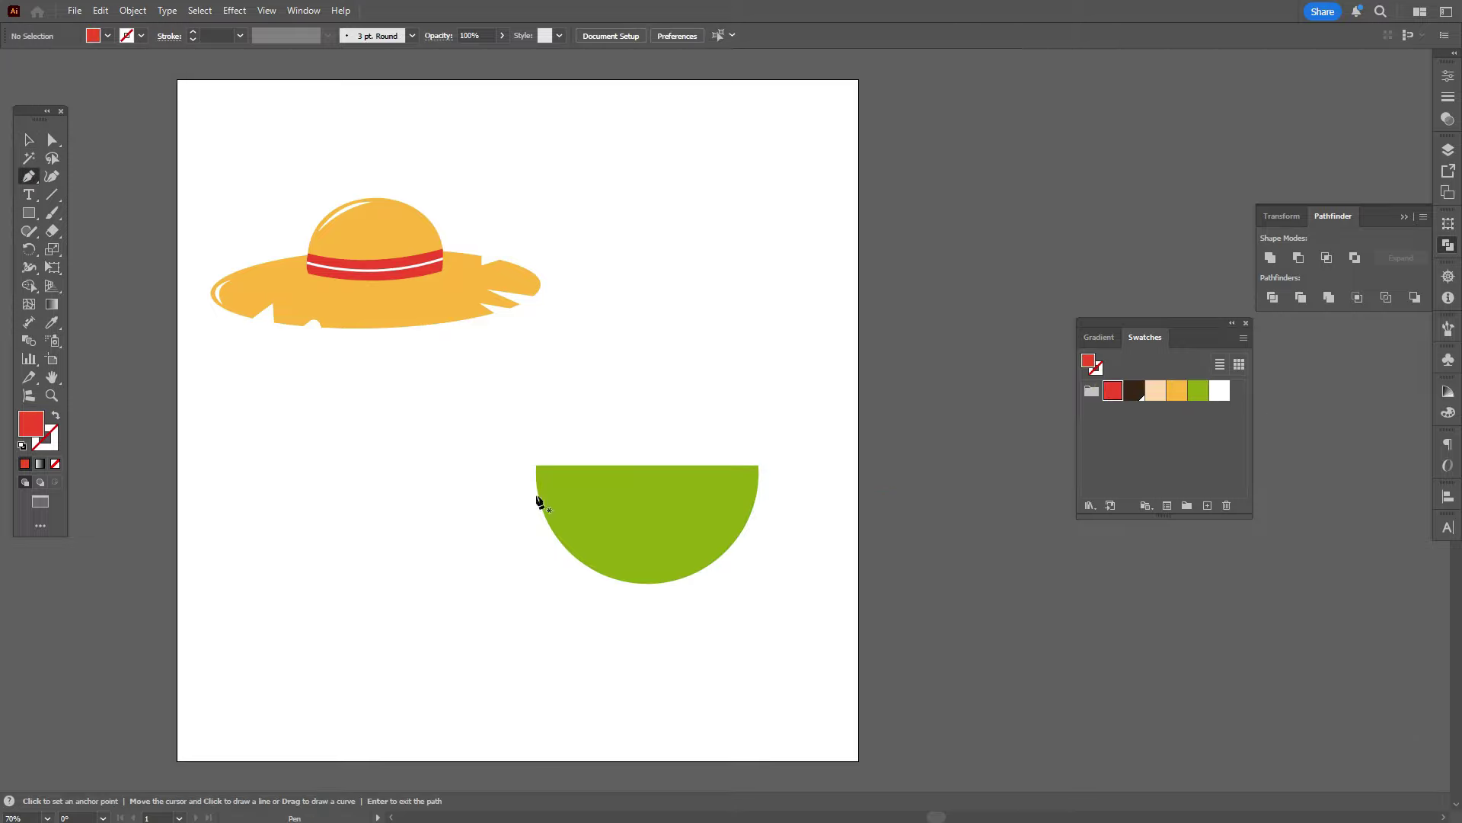
pyautogui.click(557, 461)
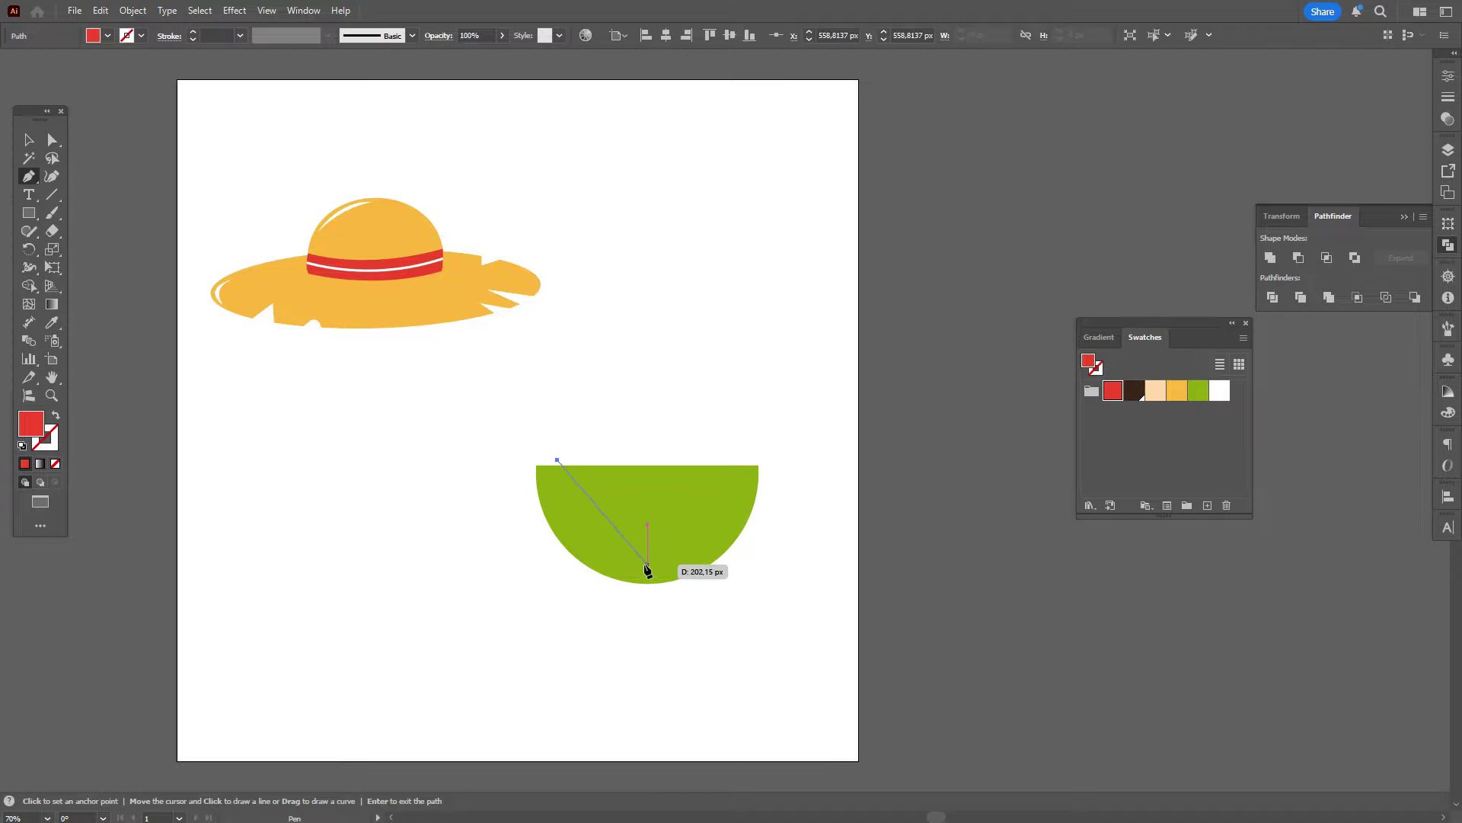
pyautogui.moveTo(647, 568); pyautogui.dragTo(736, 568)
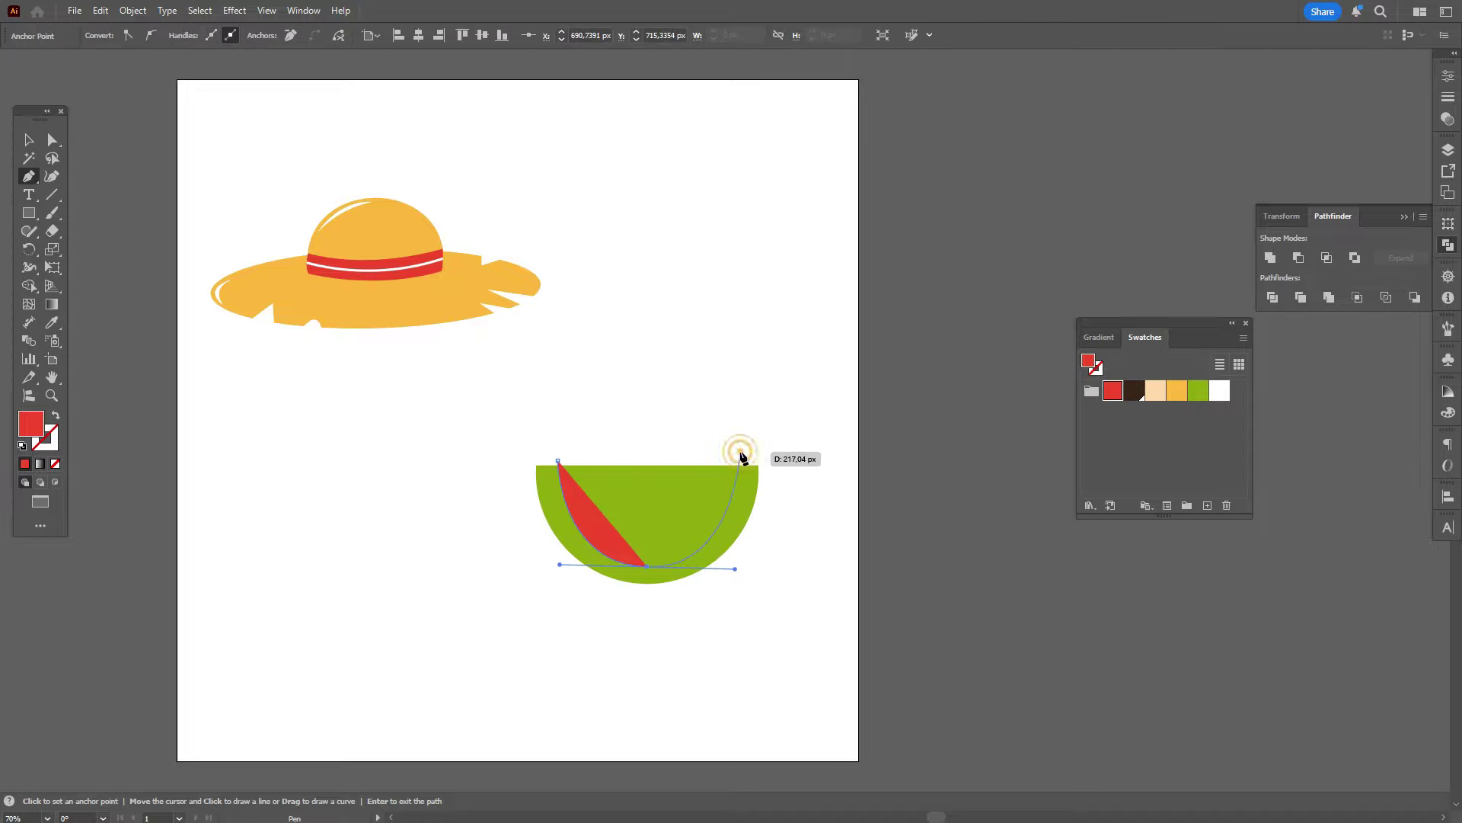
pyautogui.click(740, 453)
pyautogui.click(558, 460)
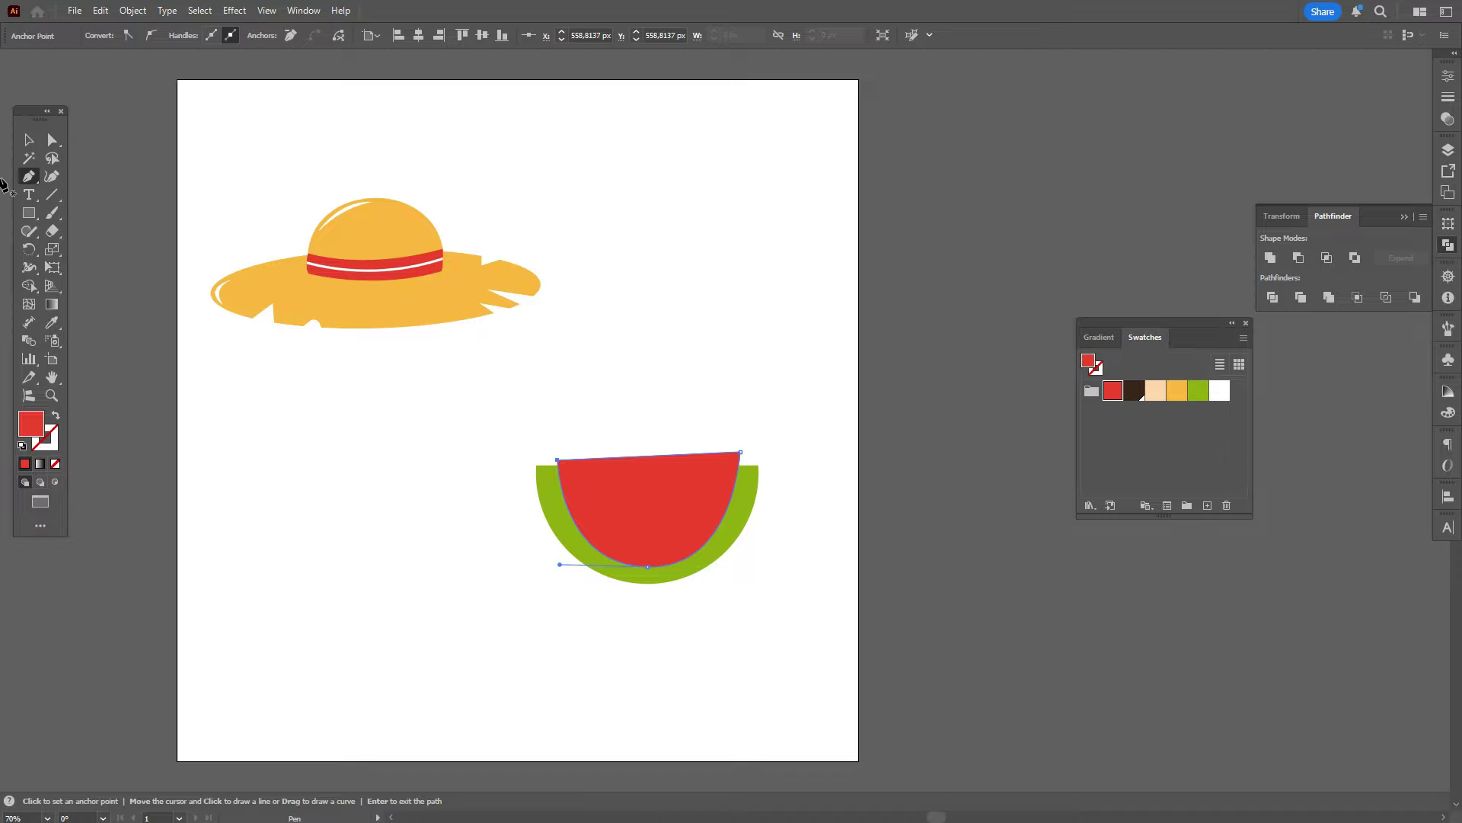
# Step: Trim off the part of the red flesh that extends above the green half circle's straight edge with the Shape Builder
pyautogui.click(28, 139)
pyautogui.keyDown('shift'); pyautogui.click(545, 506); pyautogui.keyUp('shift')
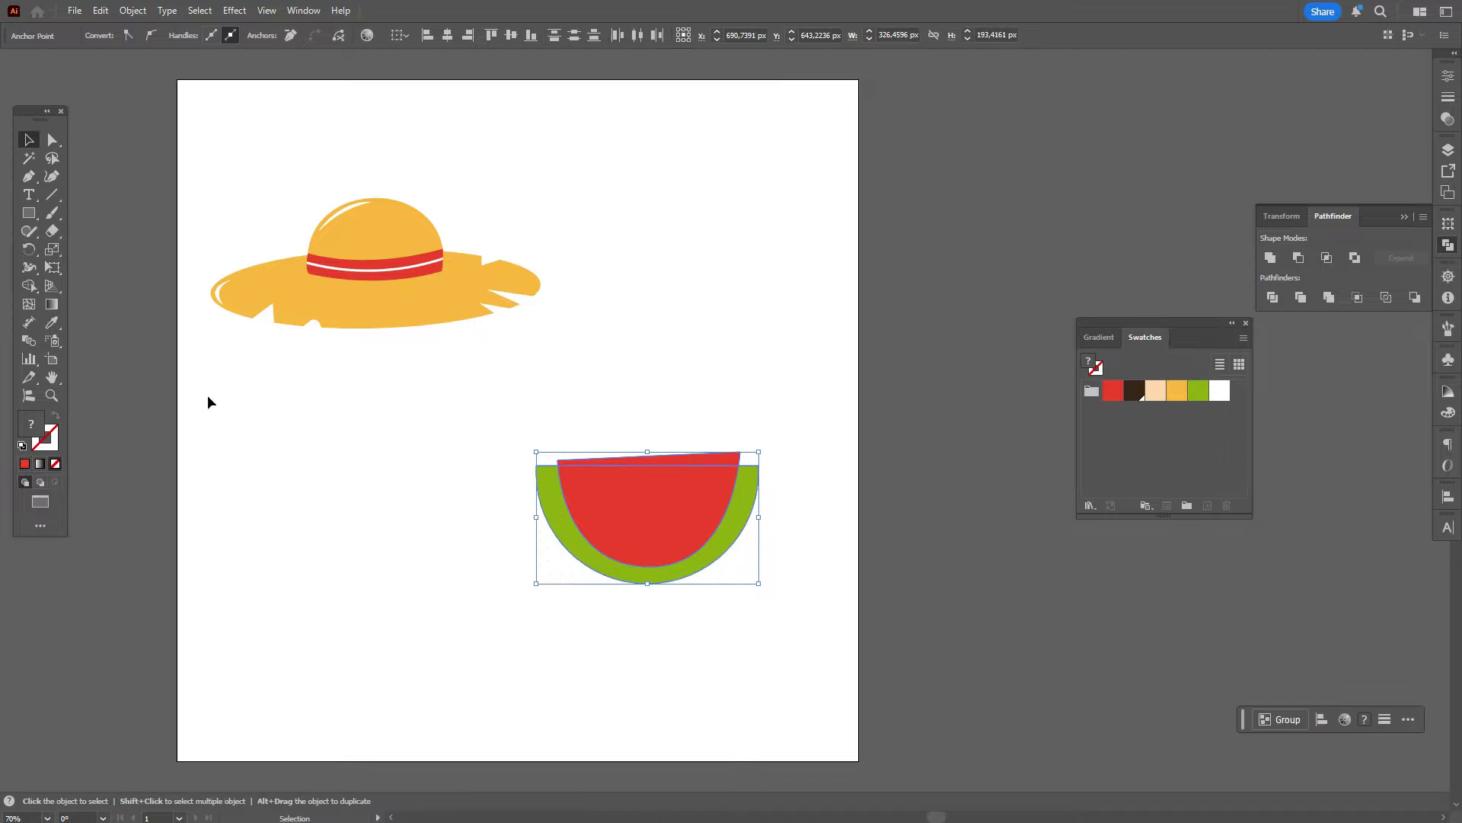
pyautogui.click(26, 288)
pyautogui.keyDown('alt'); pyautogui.click(689, 460); pyautogui.keyUp('alt')
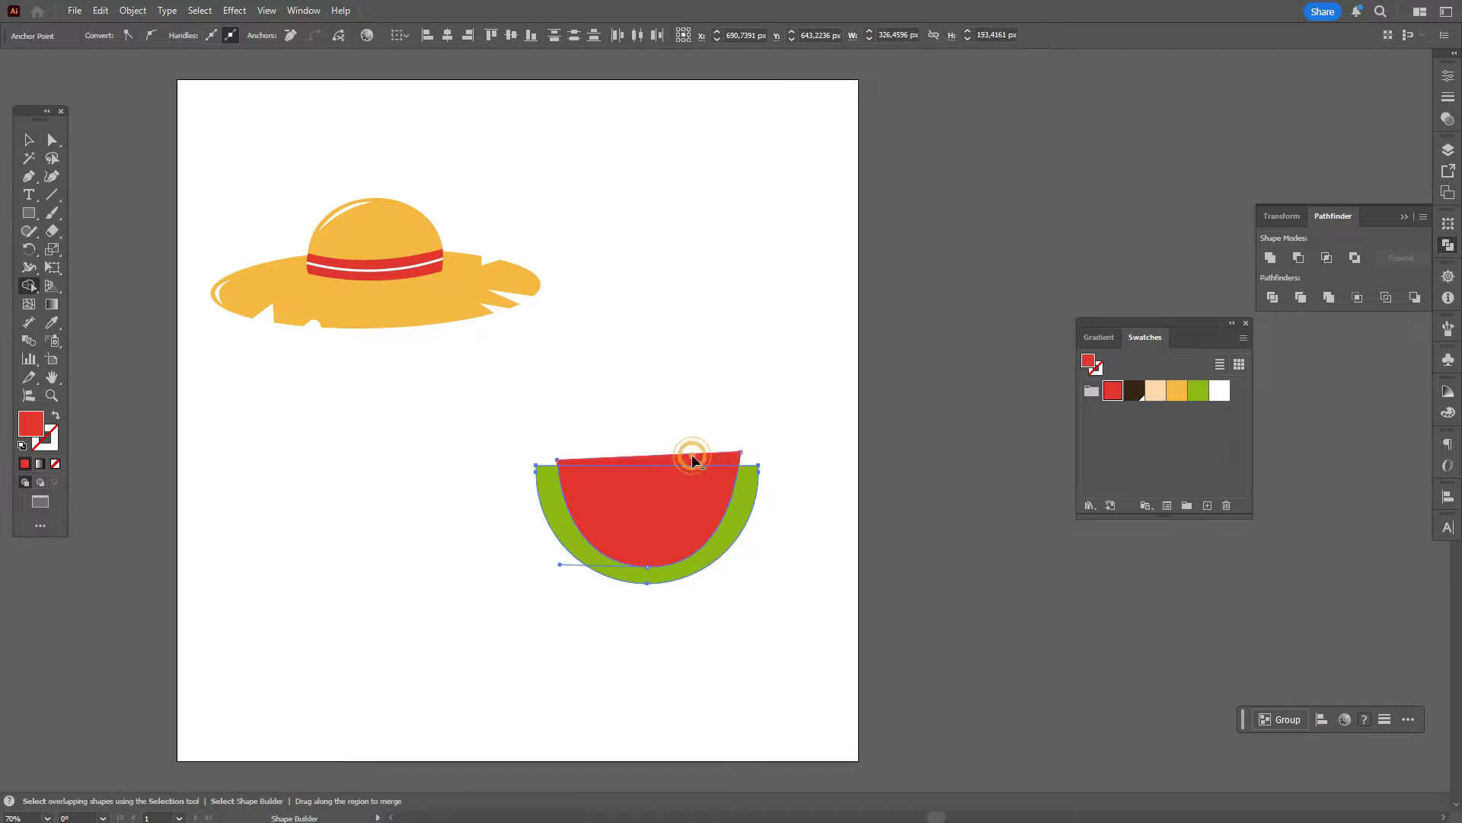
# Step: Give the red melon flesh a white stroke with a weight of 10 pt
pyautogui.click(29, 140)
pyautogui.click(665, 505)
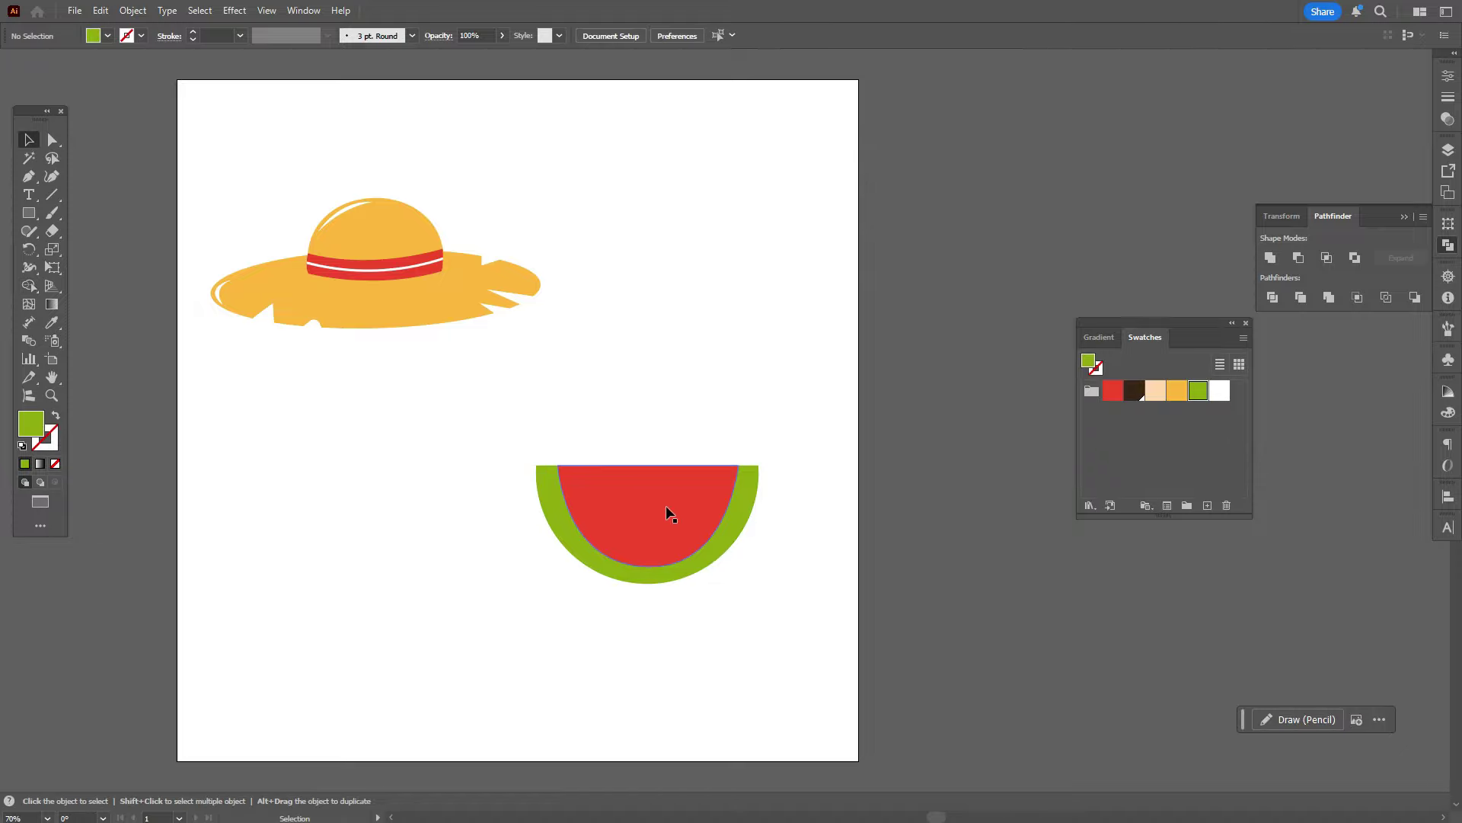
pyautogui.click(50, 445)
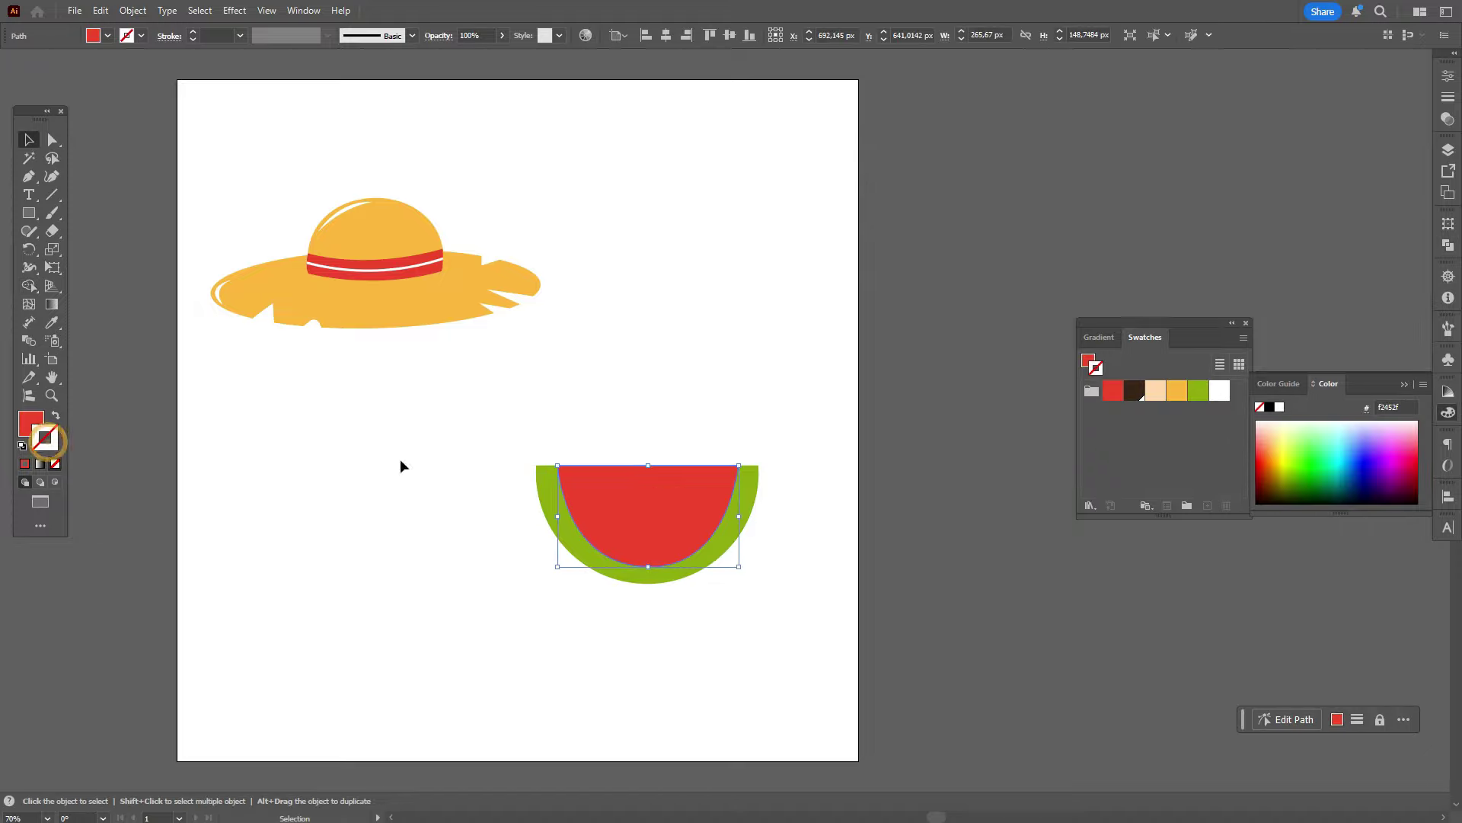
pyautogui.click(1220, 392)
pyautogui.click(1448, 77)
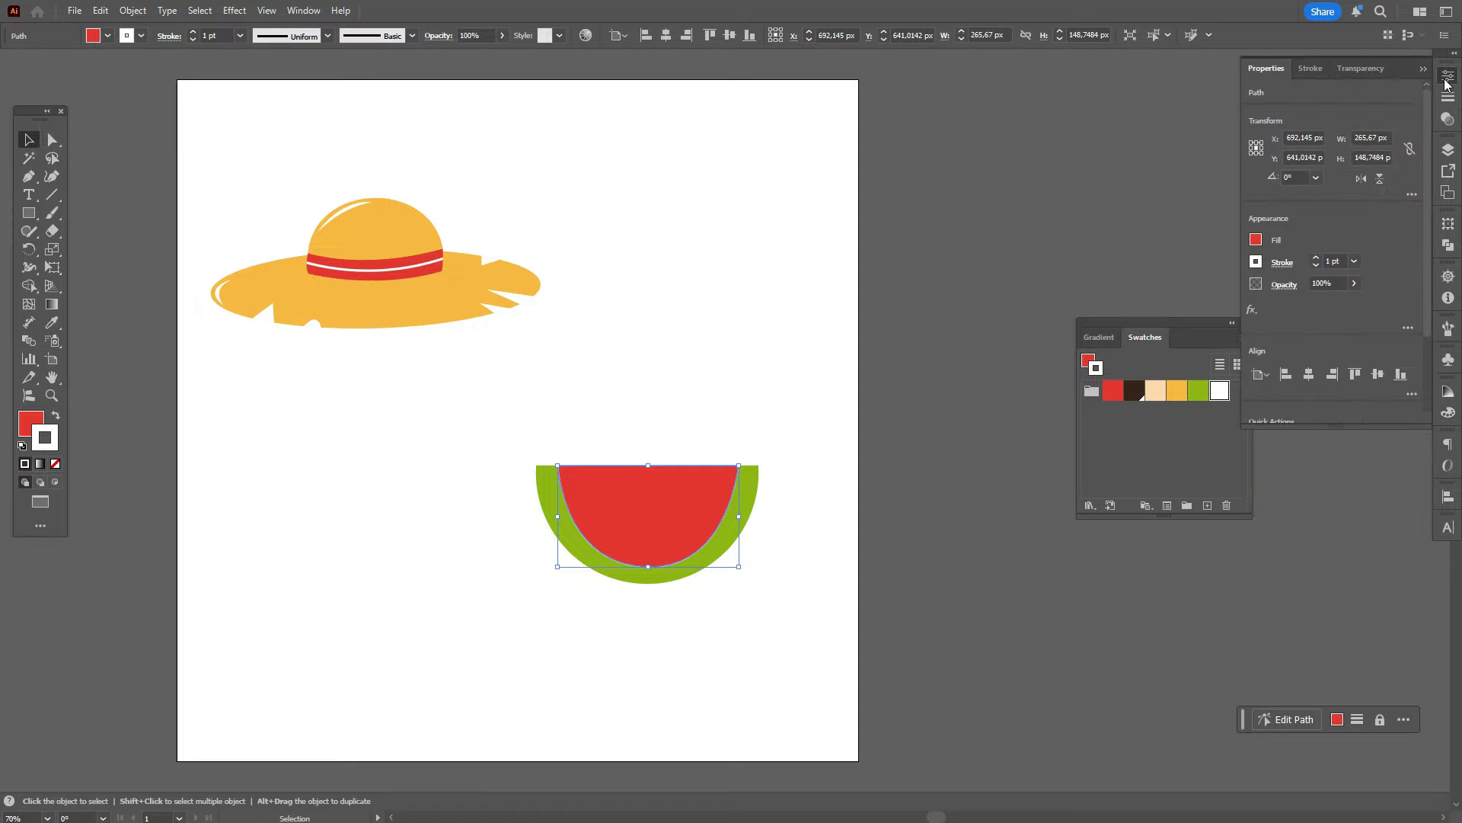
pyautogui.click(1310, 68)
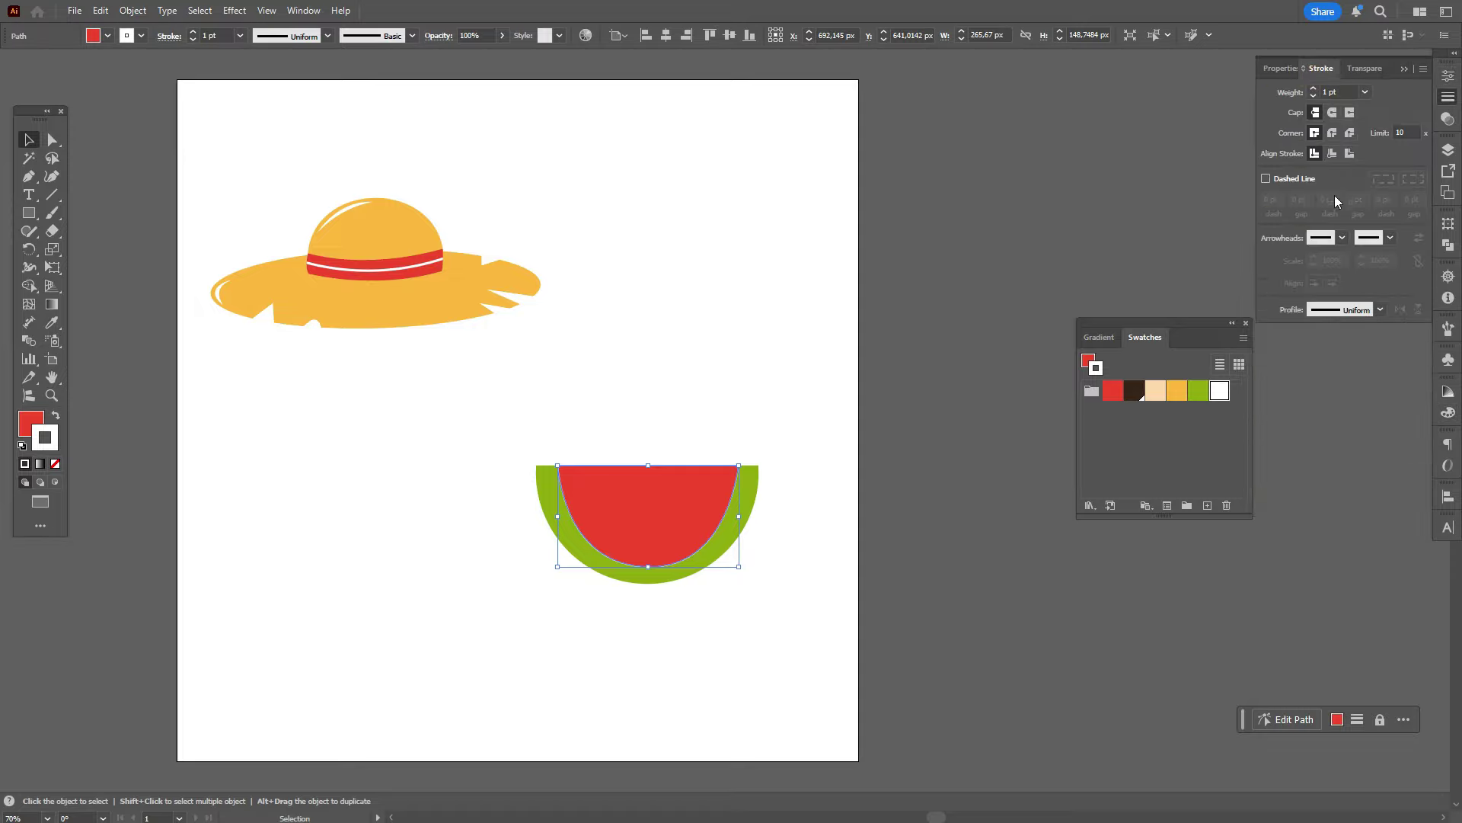
pyautogui.click(1326, 91)
pyautogui.write('10')
pyautogui.press('Return')
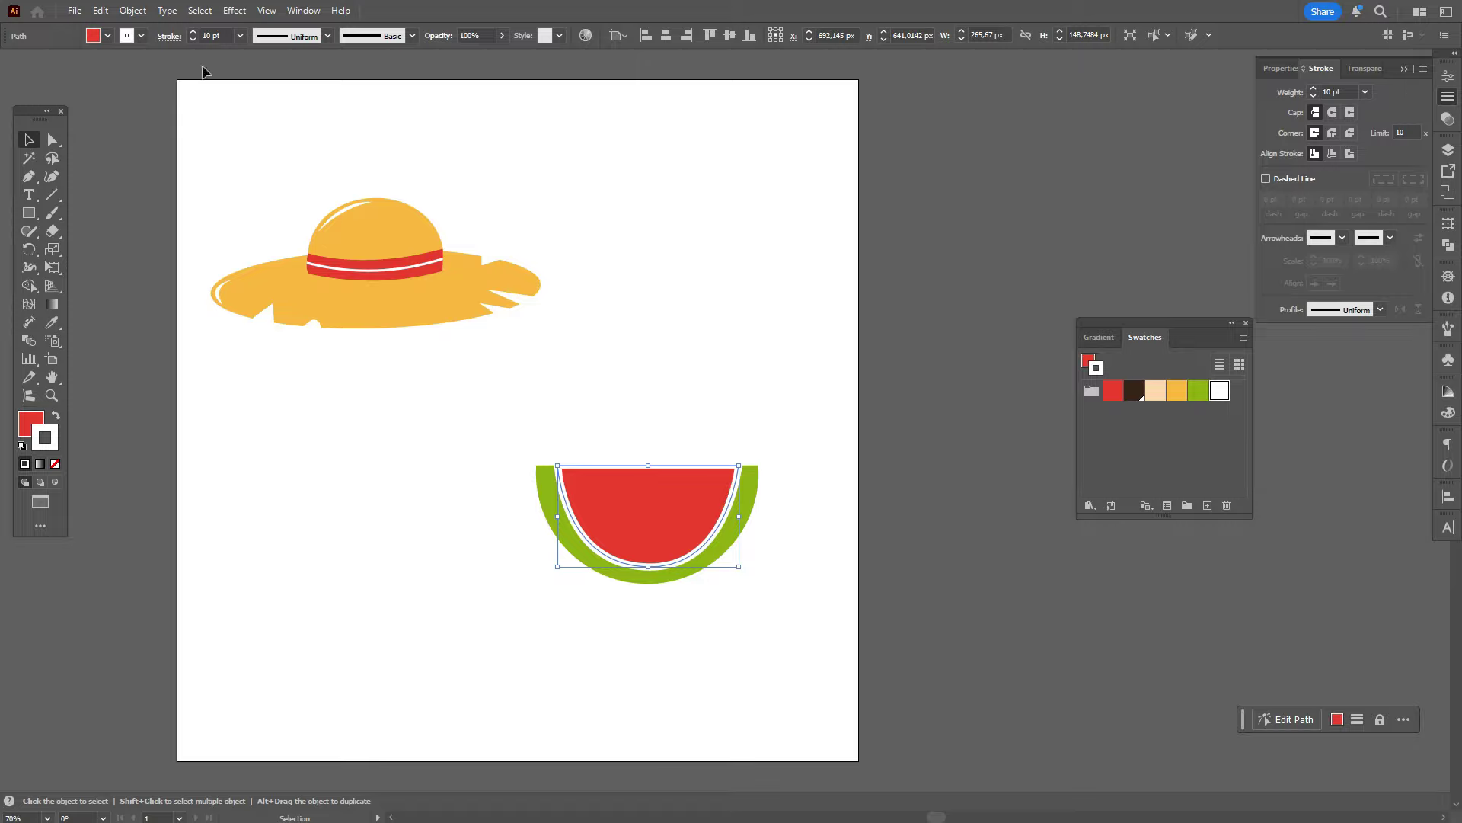
# Step: Expand the fill and stroke of the red flesh and ungroup the resulting shapes
pyautogui.click(134, 11)
pyautogui.click(326, 228)
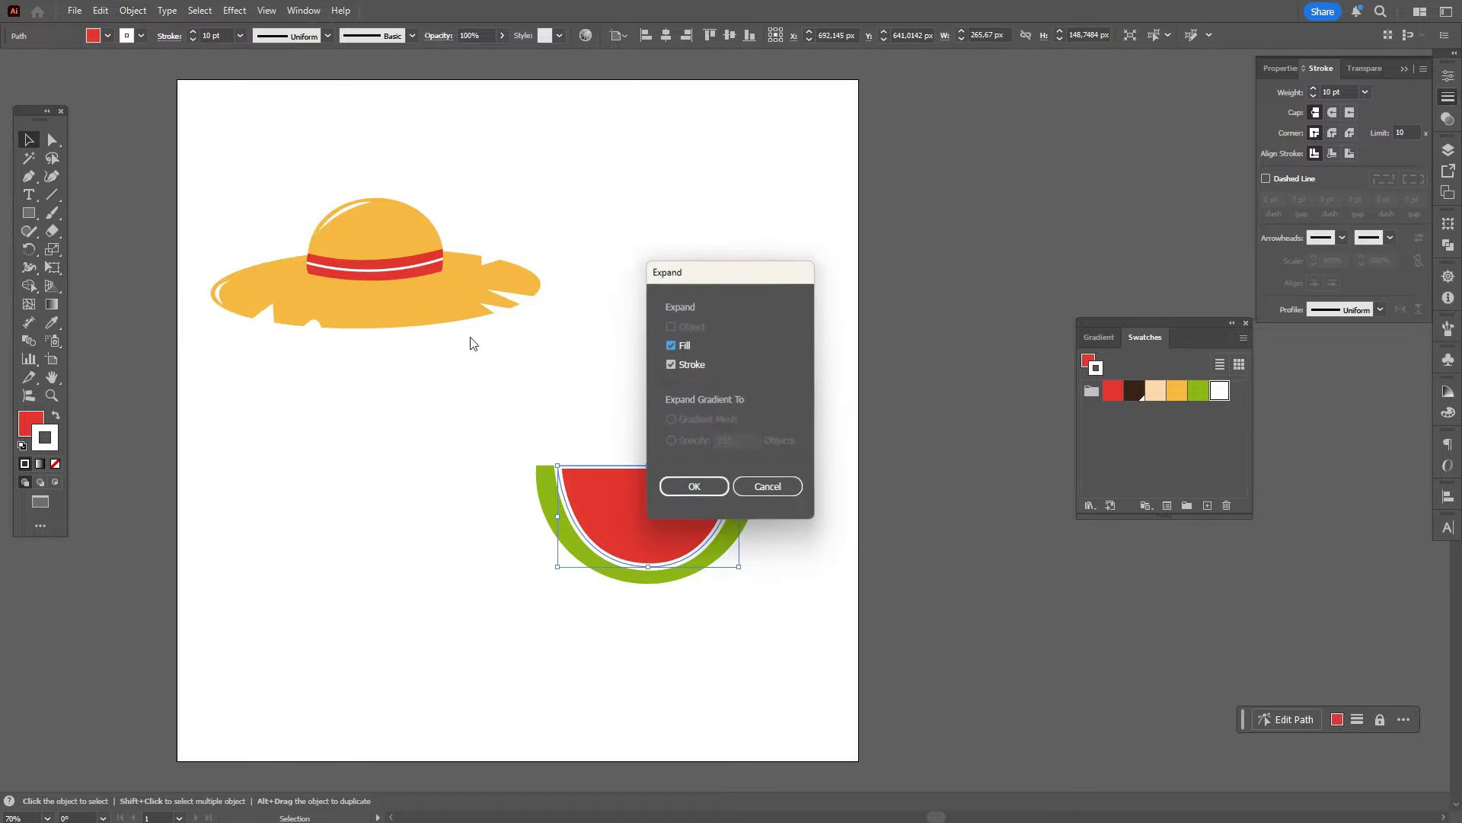
pyautogui.click(696, 487)
pyautogui.rightClick(707, 490)
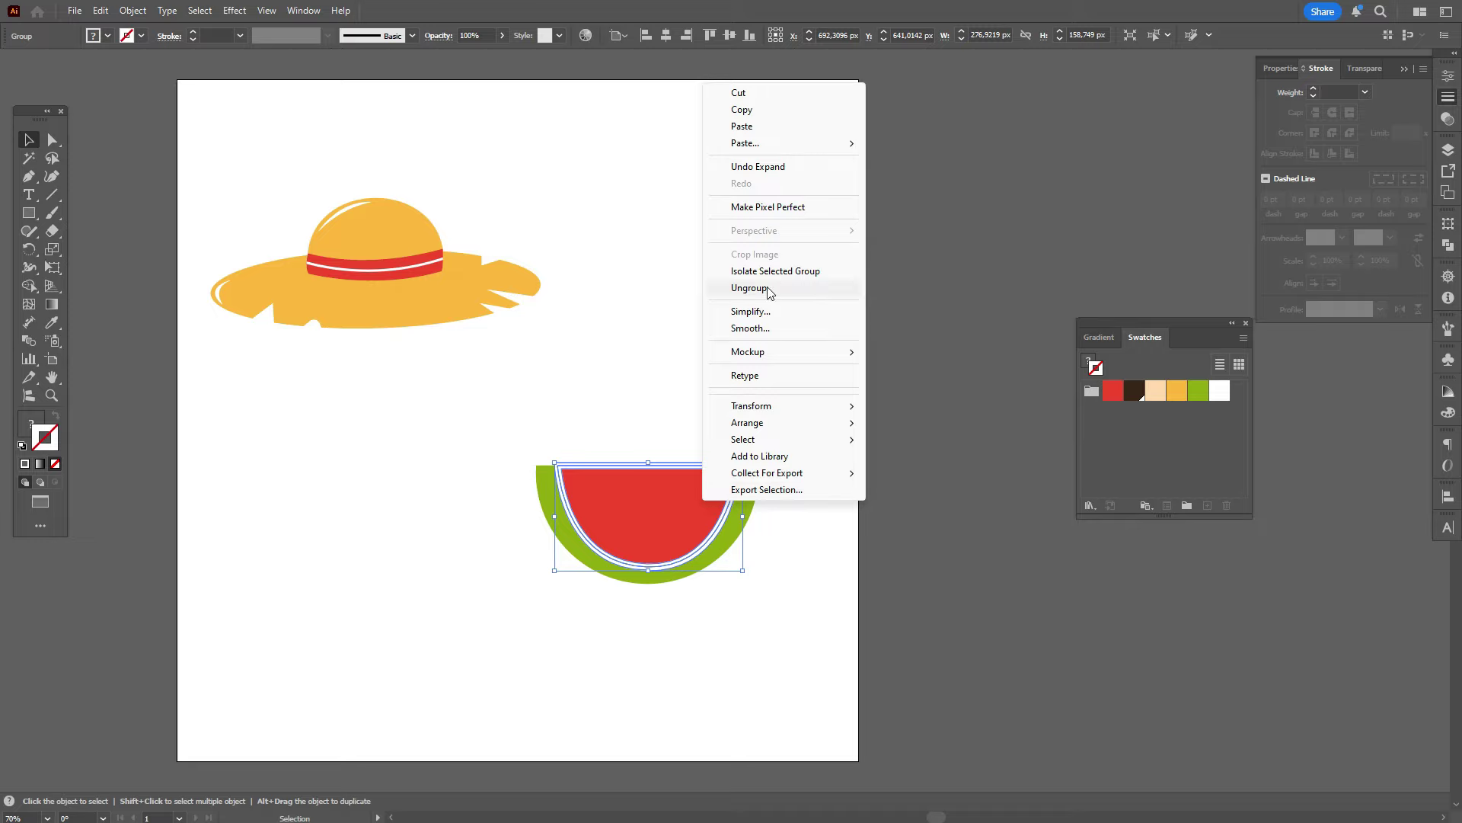
pyautogui.click(767, 288)
pyautogui.click(845, 347)
# Step: Subtract the white outline shape from the green half circle with Pathfinder Minus Front
pyautogui.click(739, 470)
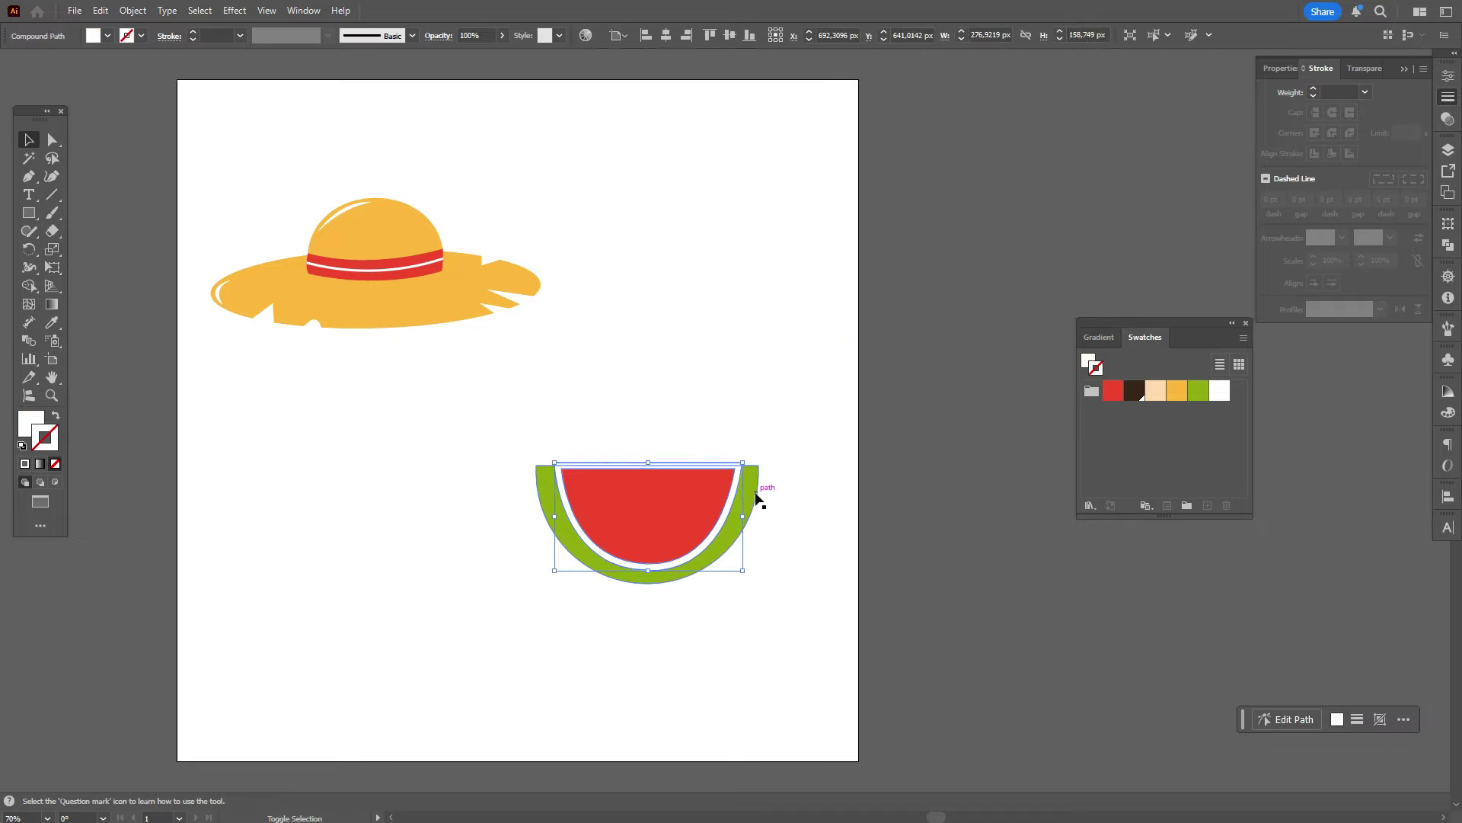
pyautogui.keyDown('shift'); pyautogui.click(755, 493); pyautogui.keyUp('shift')
pyautogui.click(1448, 242)
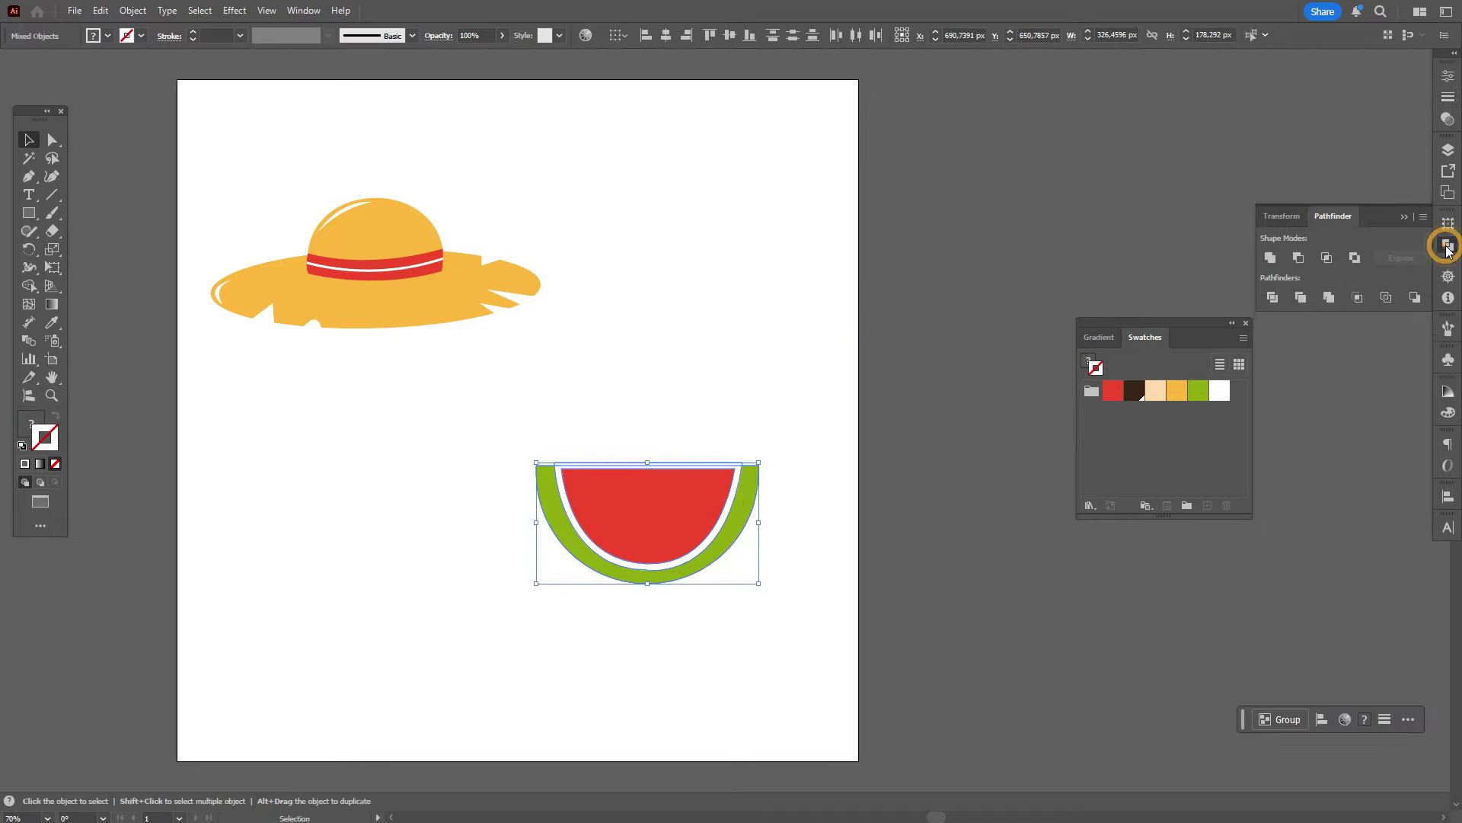
pyautogui.click(1297, 261)
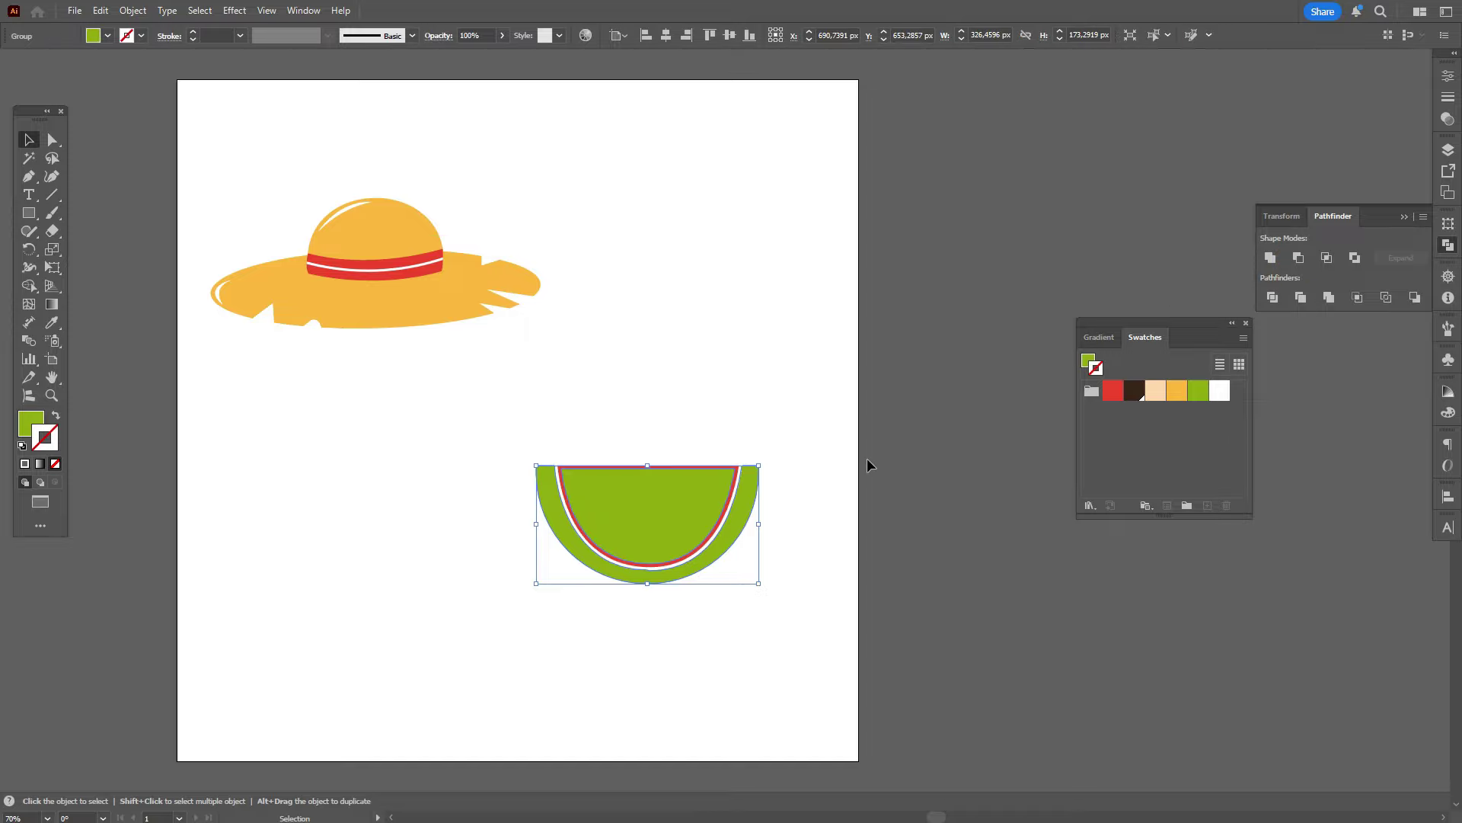
# Step: Ungroup the cut green shape and delete its inner piece covering the red flesh
pyautogui.rightClick(759, 518)
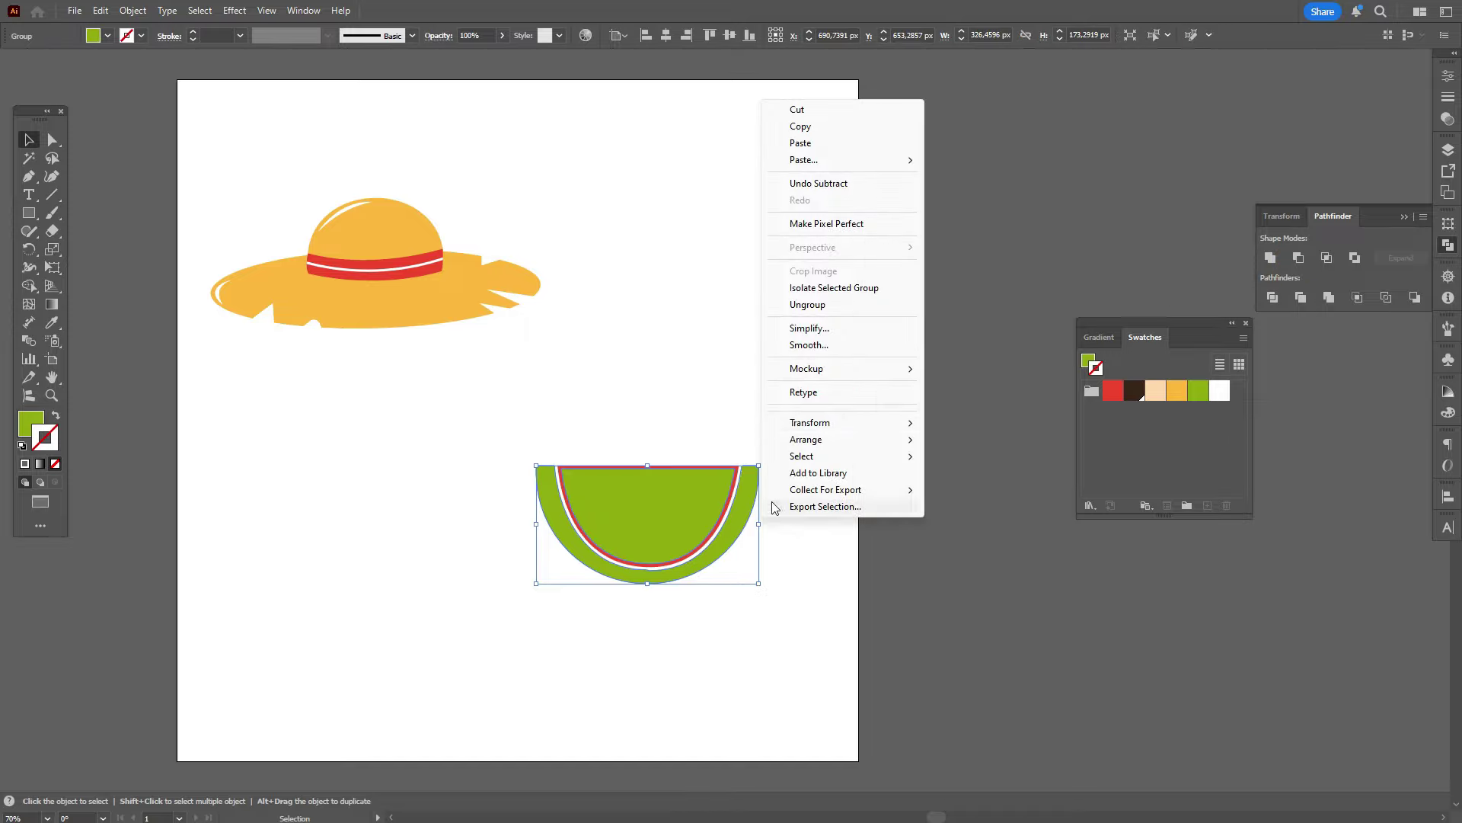
pyautogui.click(808, 305)
pyautogui.moveTo(665, 511); pyautogui.dragTo(714, 330)
pyautogui.press('Delete')
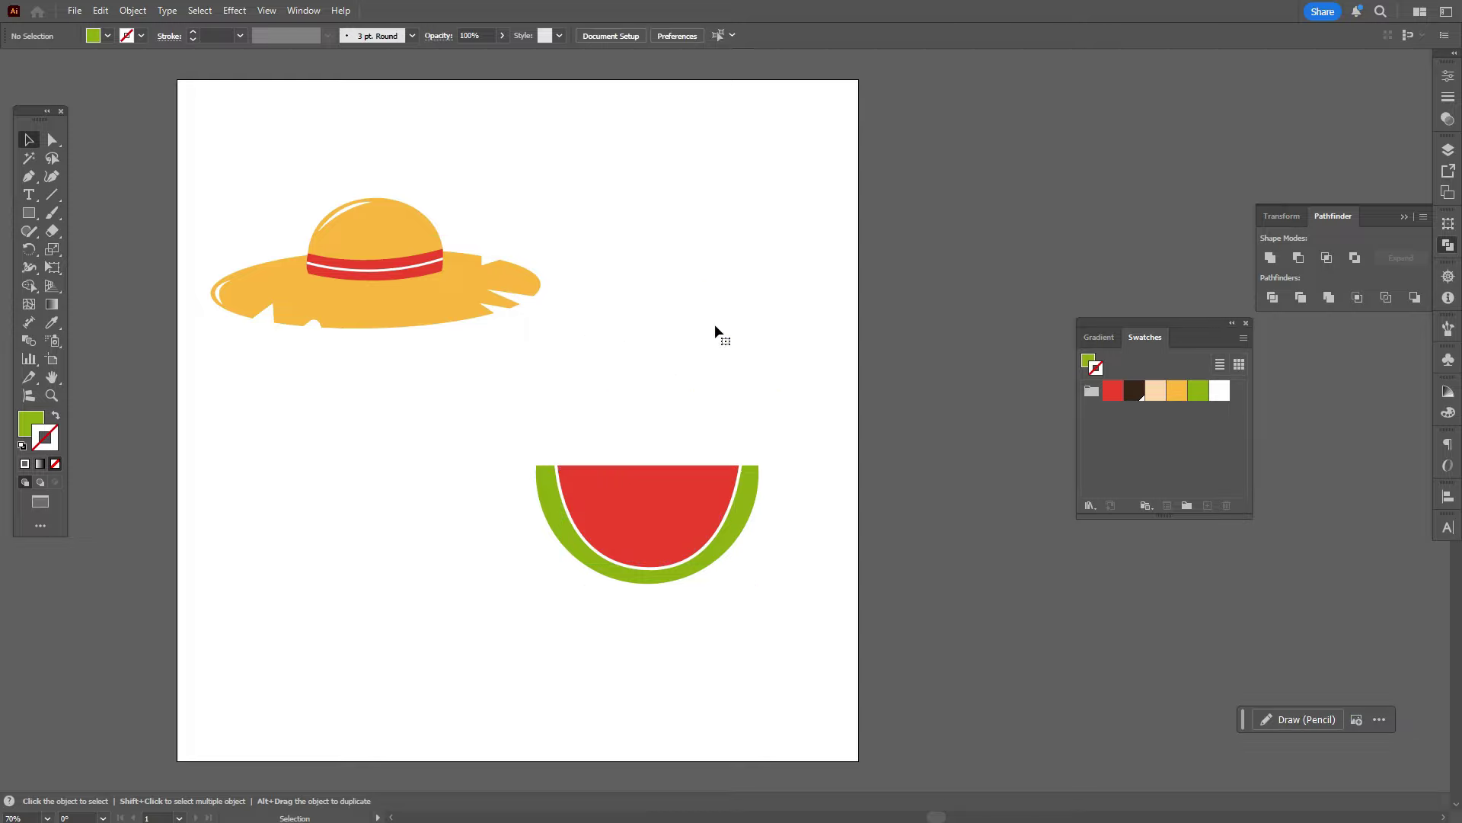
# Step: Raise the bottom anchor point of the red flesh slightly to widen the white gap above the green rind
pyautogui.click(659, 529)
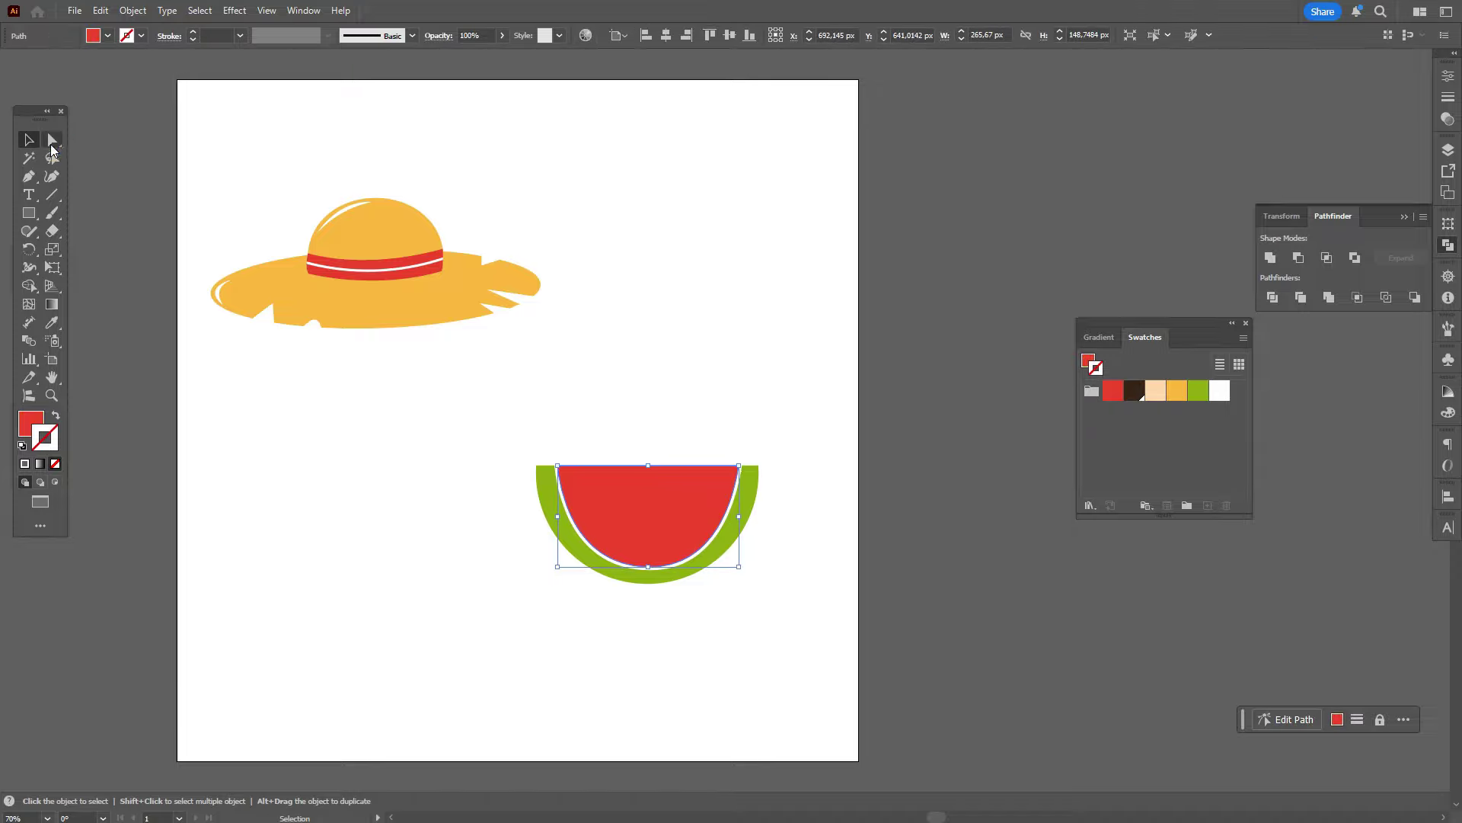
pyautogui.click(51, 149)
pyautogui.click(649, 567)
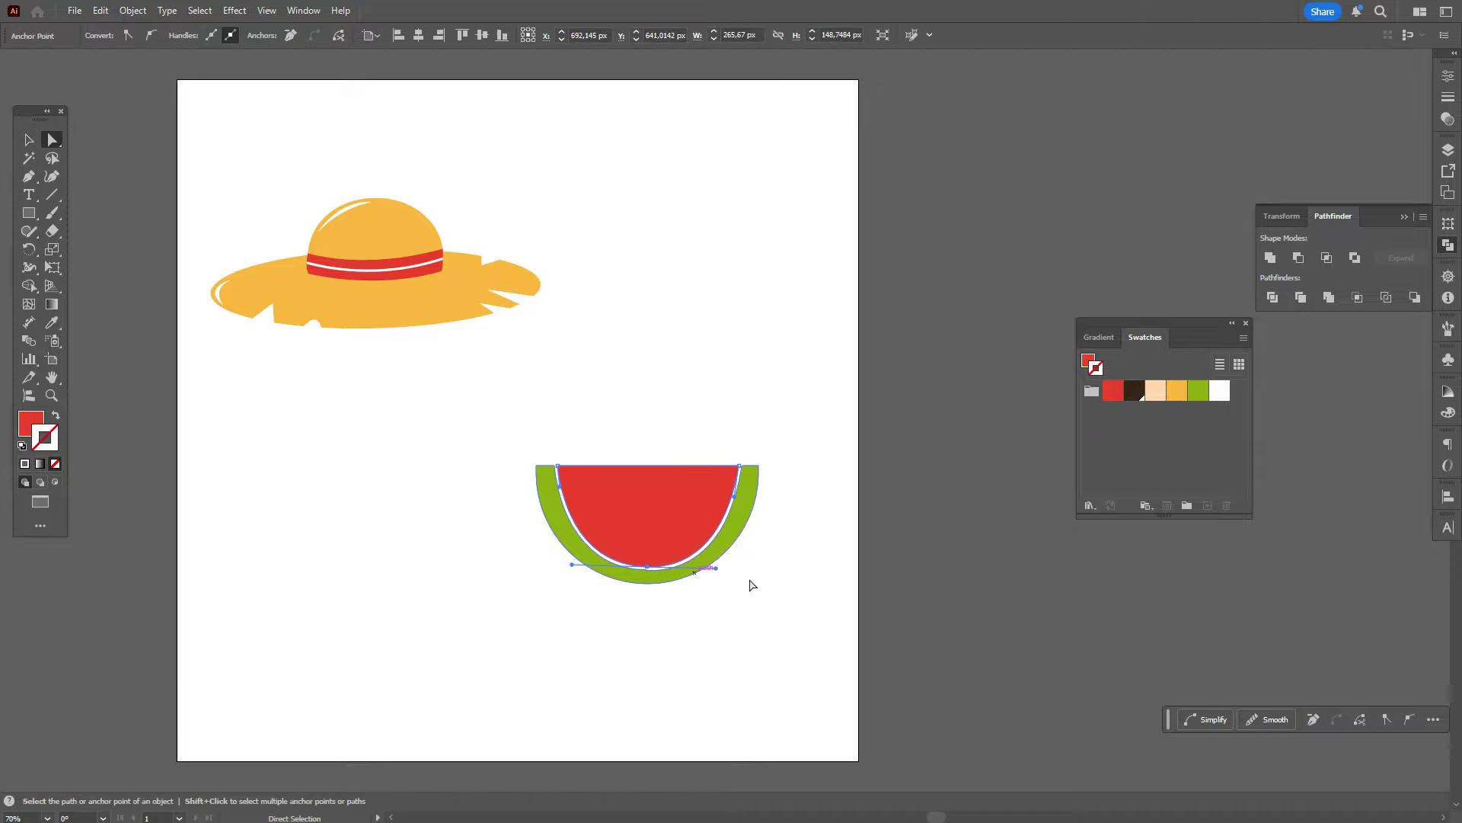
pyautogui.click(791, 559)
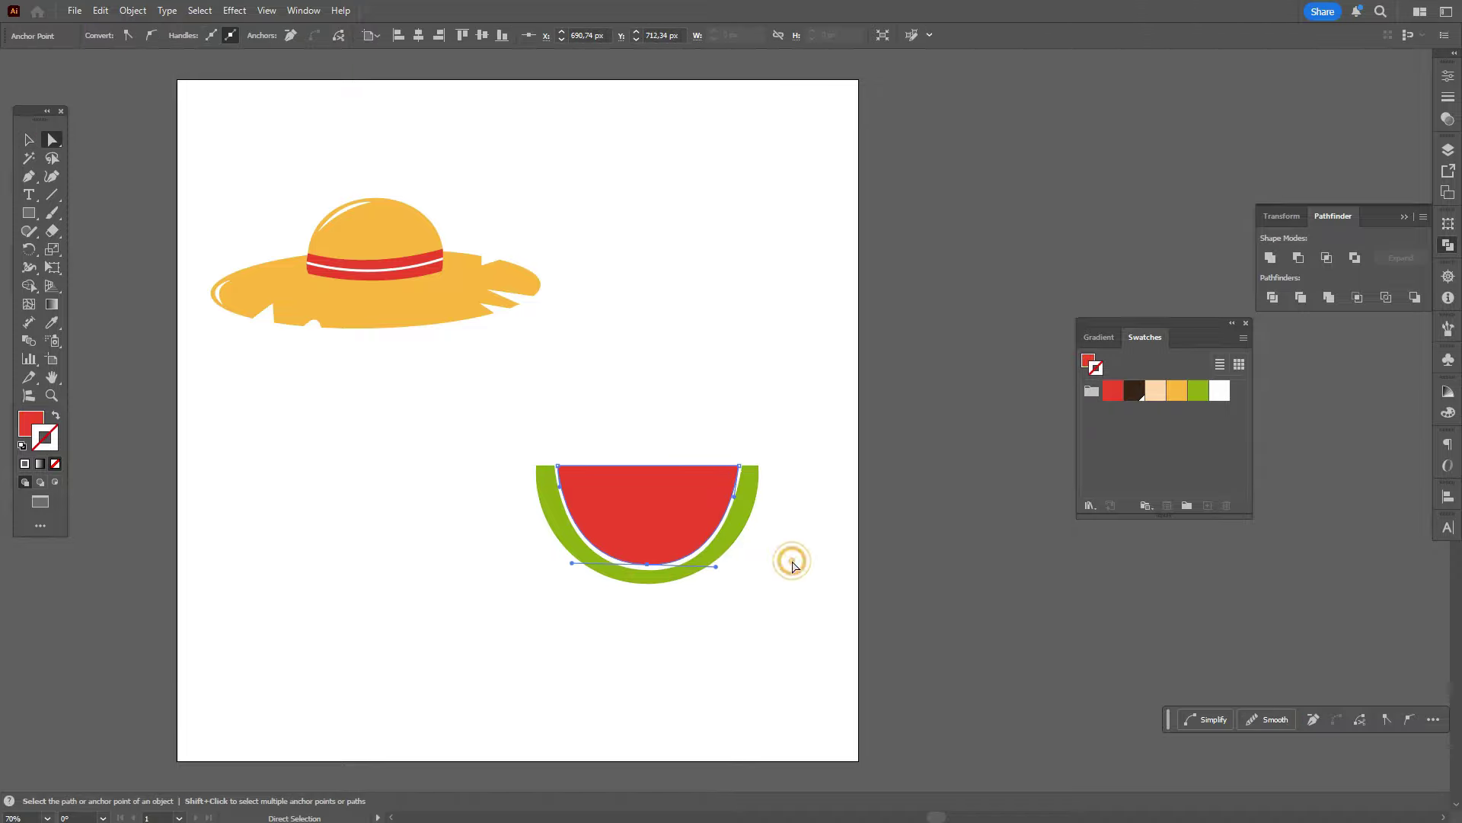
pyautogui.moveTo(441, 432); pyautogui.dragTo(756, 588)
pyautogui.click(839, 555)
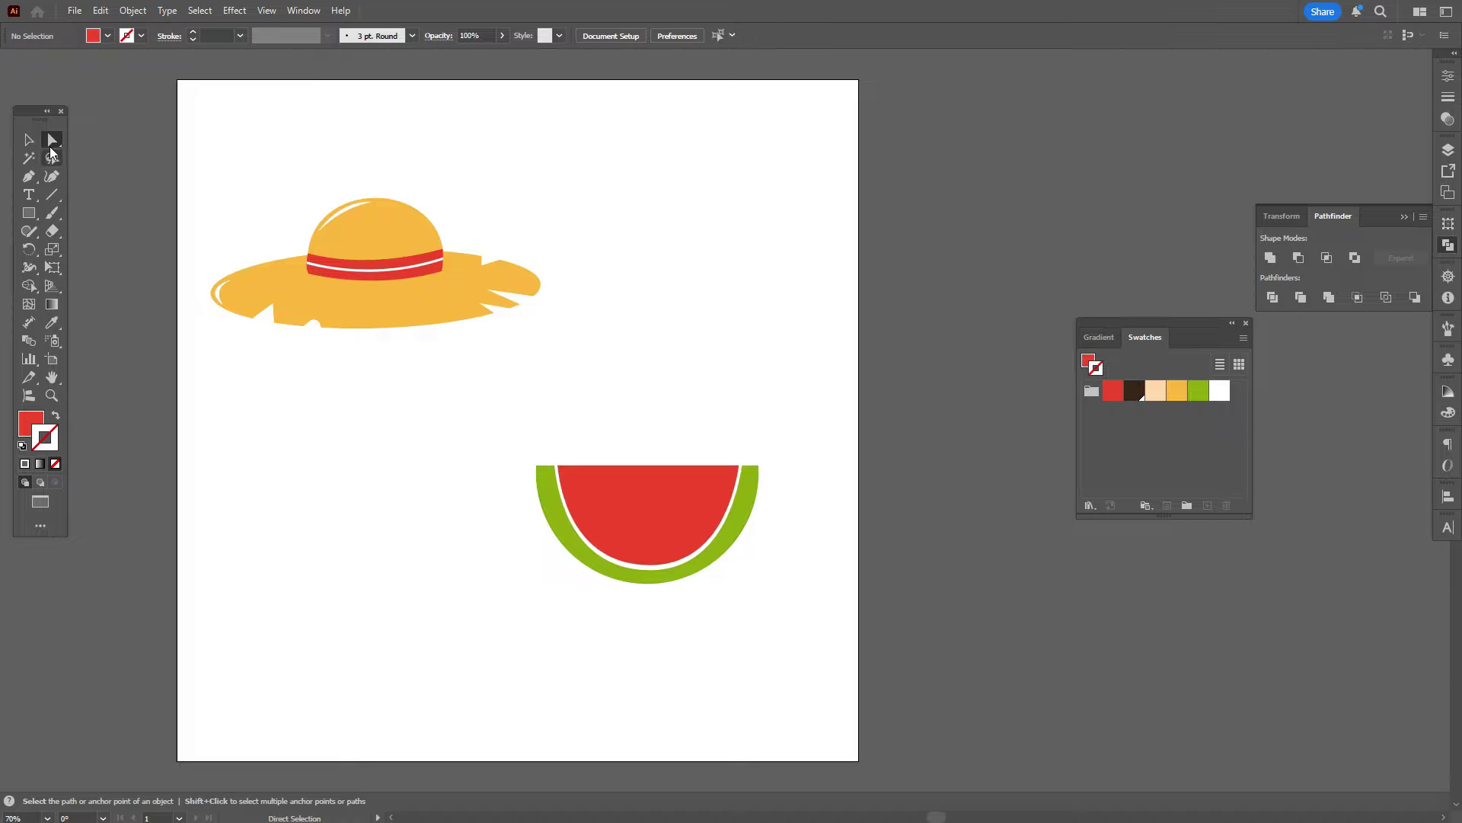
# Step: Round the two inner upper corners of the green rind with the Smooth tool
pyautogui.click(555, 465)
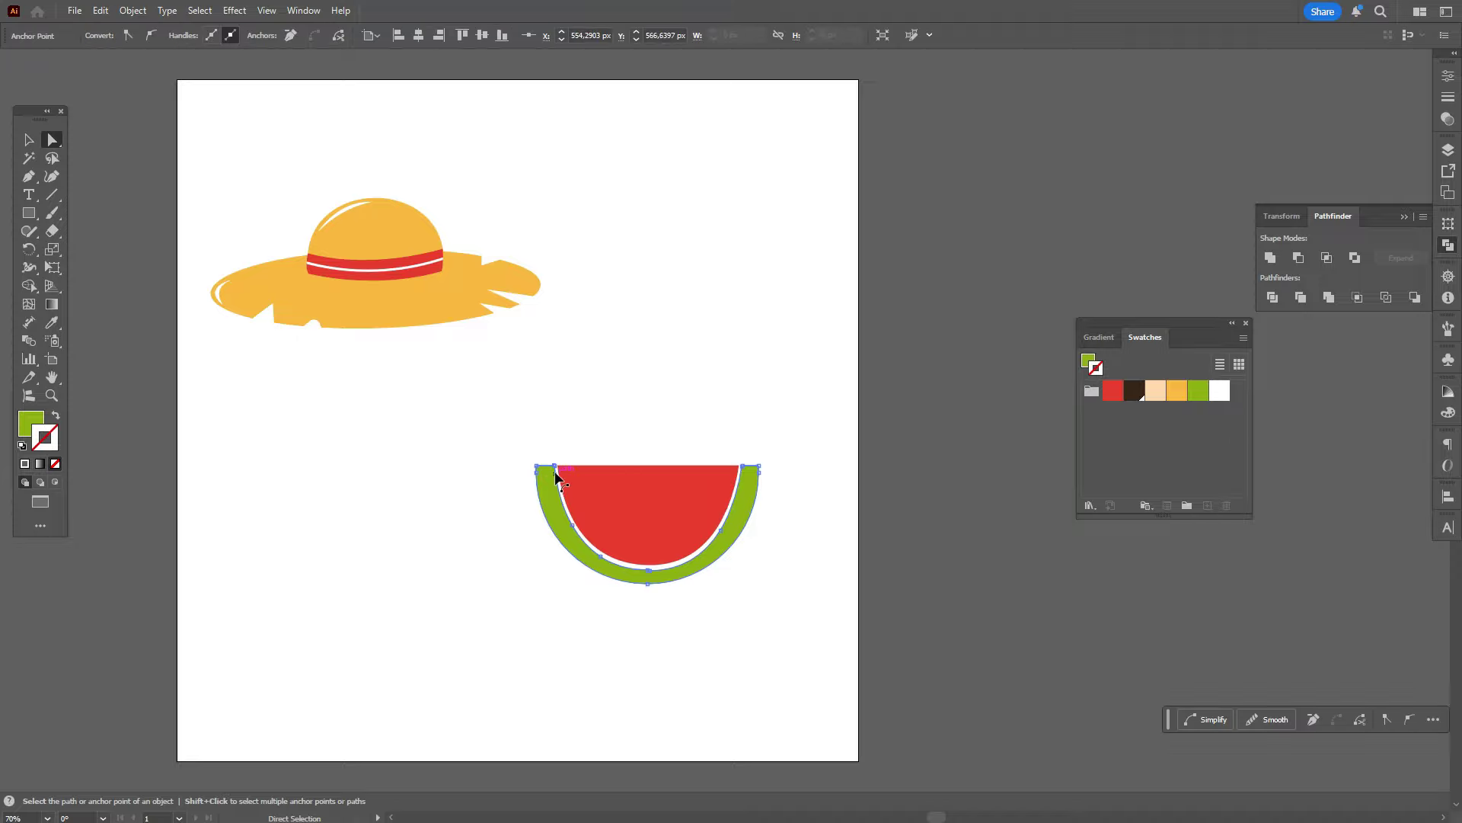
pyautogui.click(28, 140)
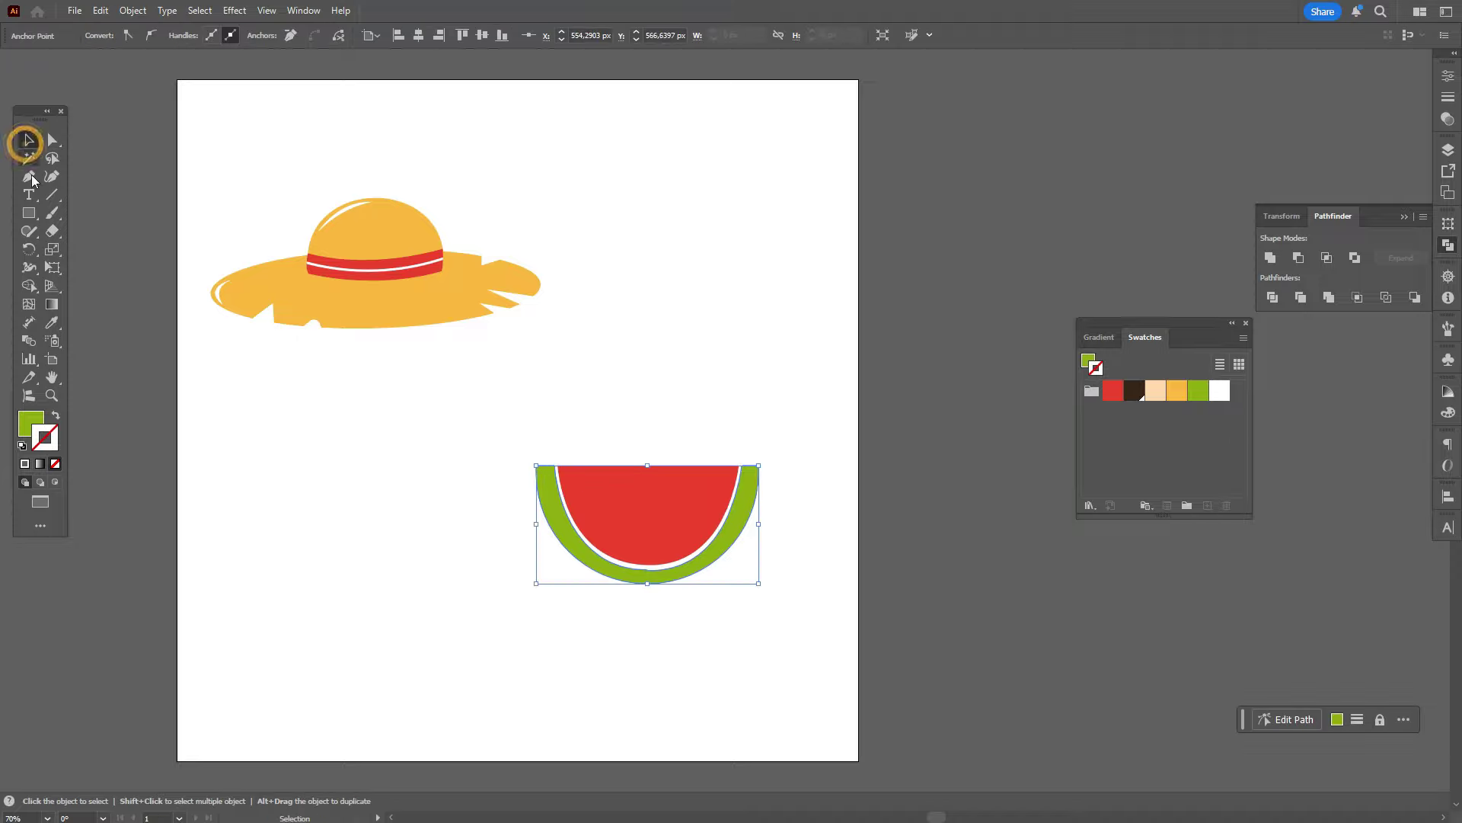
pyautogui.click(28, 231)
pyautogui.click(75, 268)
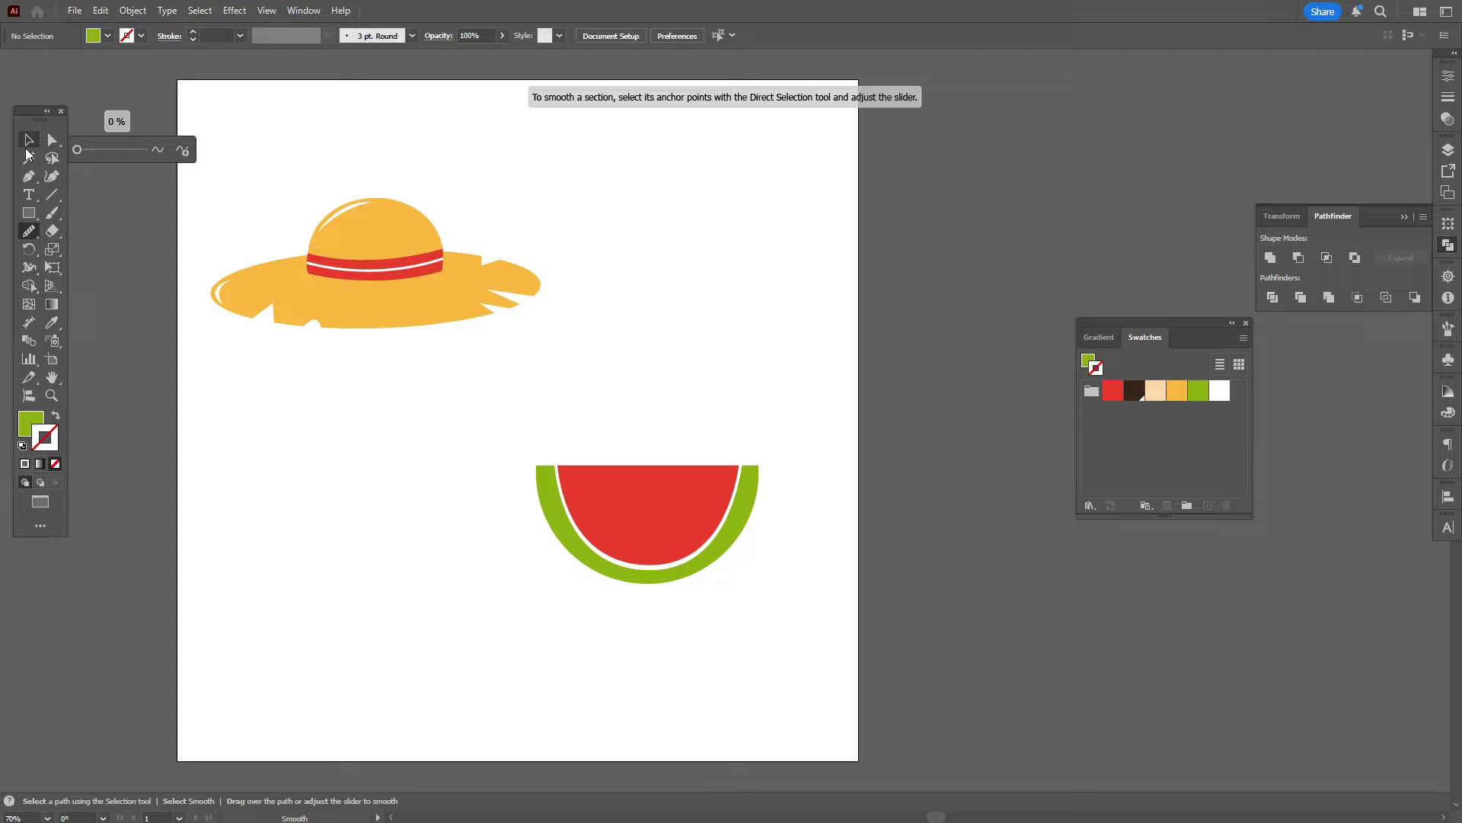
pyautogui.click(568, 515)
pyautogui.click(28, 231)
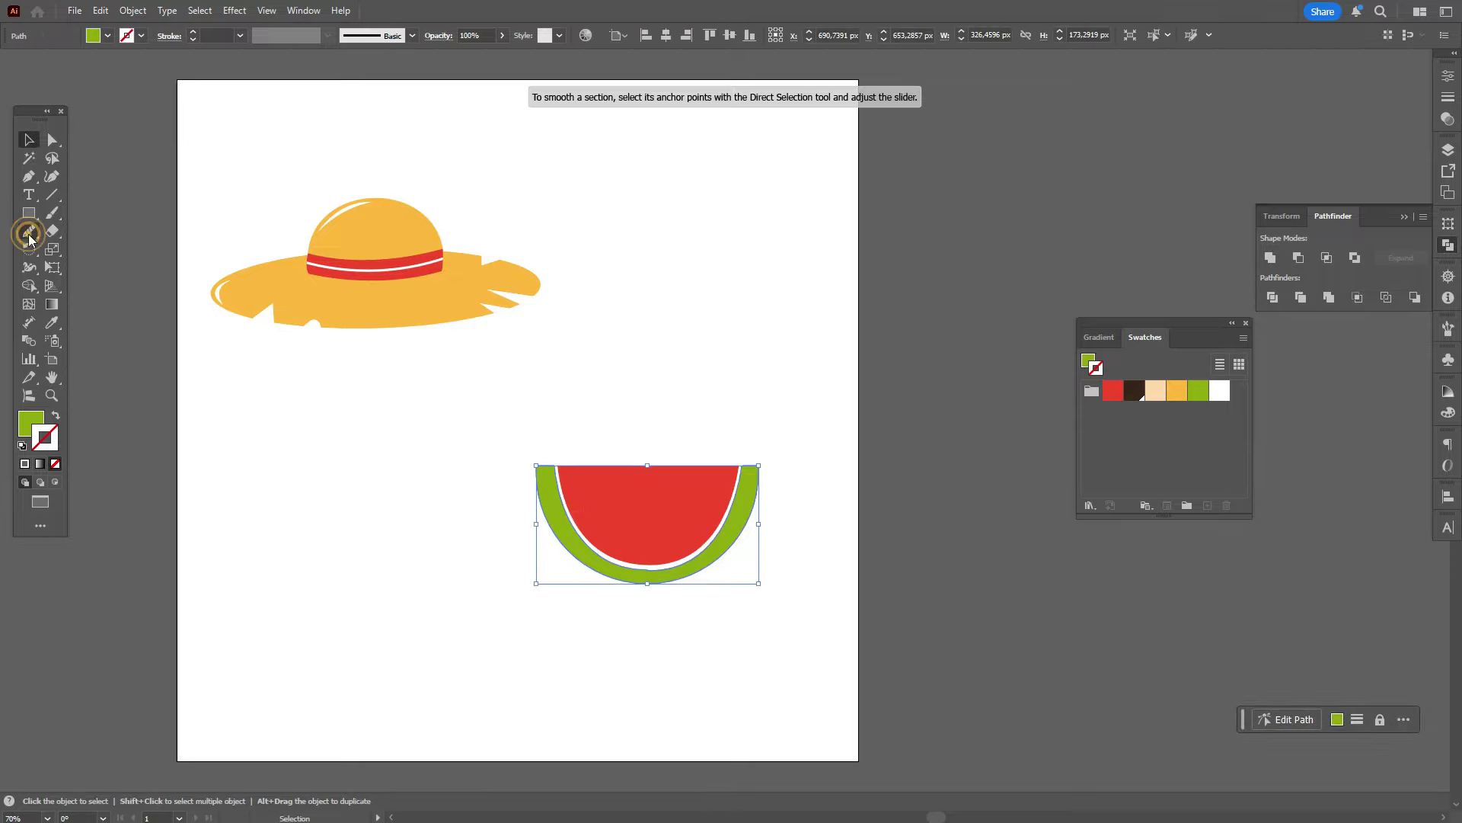
pyautogui.moveTo(554, 466); pyautogui.dragTo(588, 491)
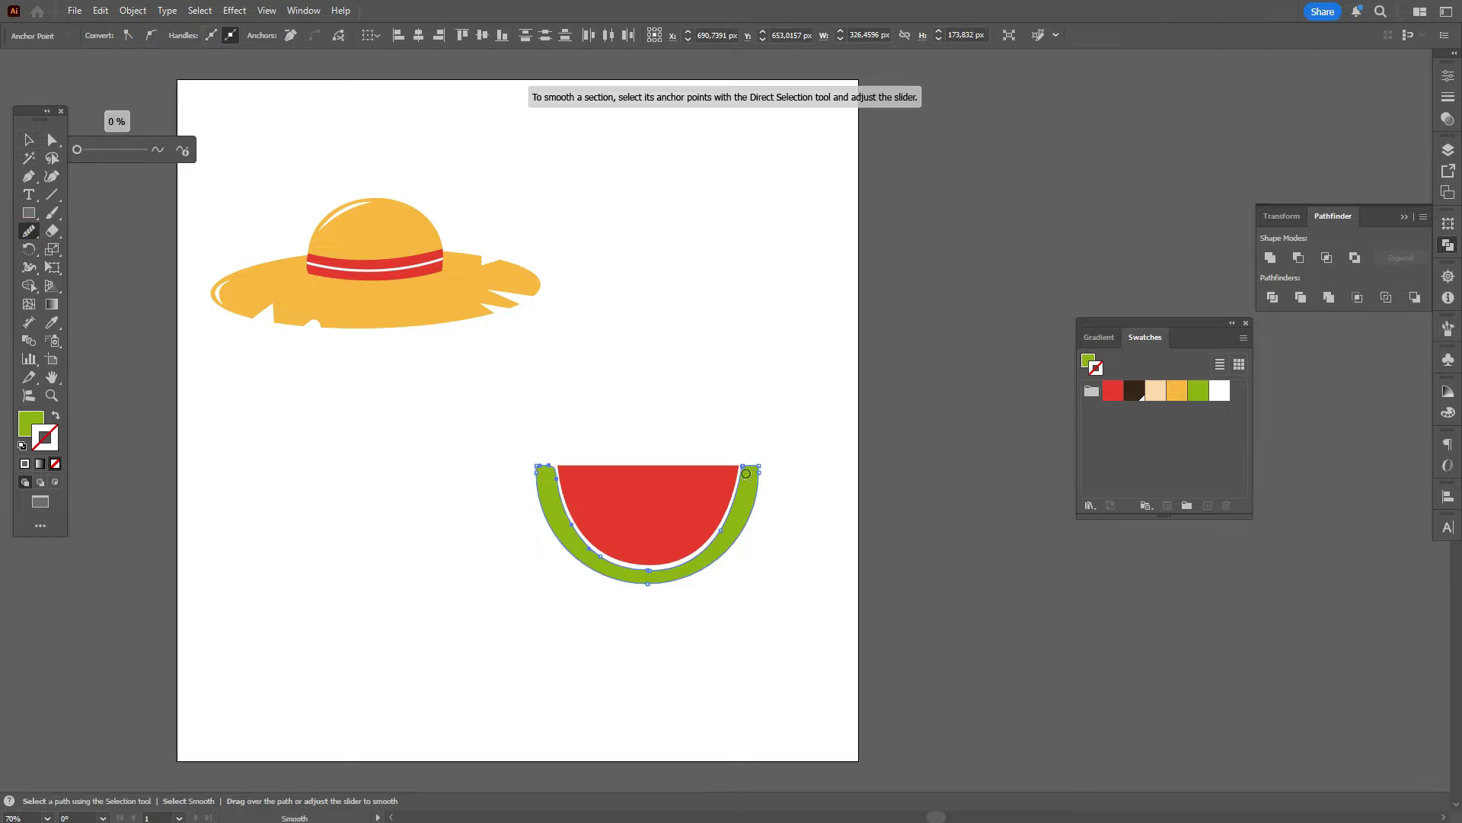
pyautogui.moveTo(745, 473); pyautogui.dragTo(741, 457)
pyautogui.click(28, 143)
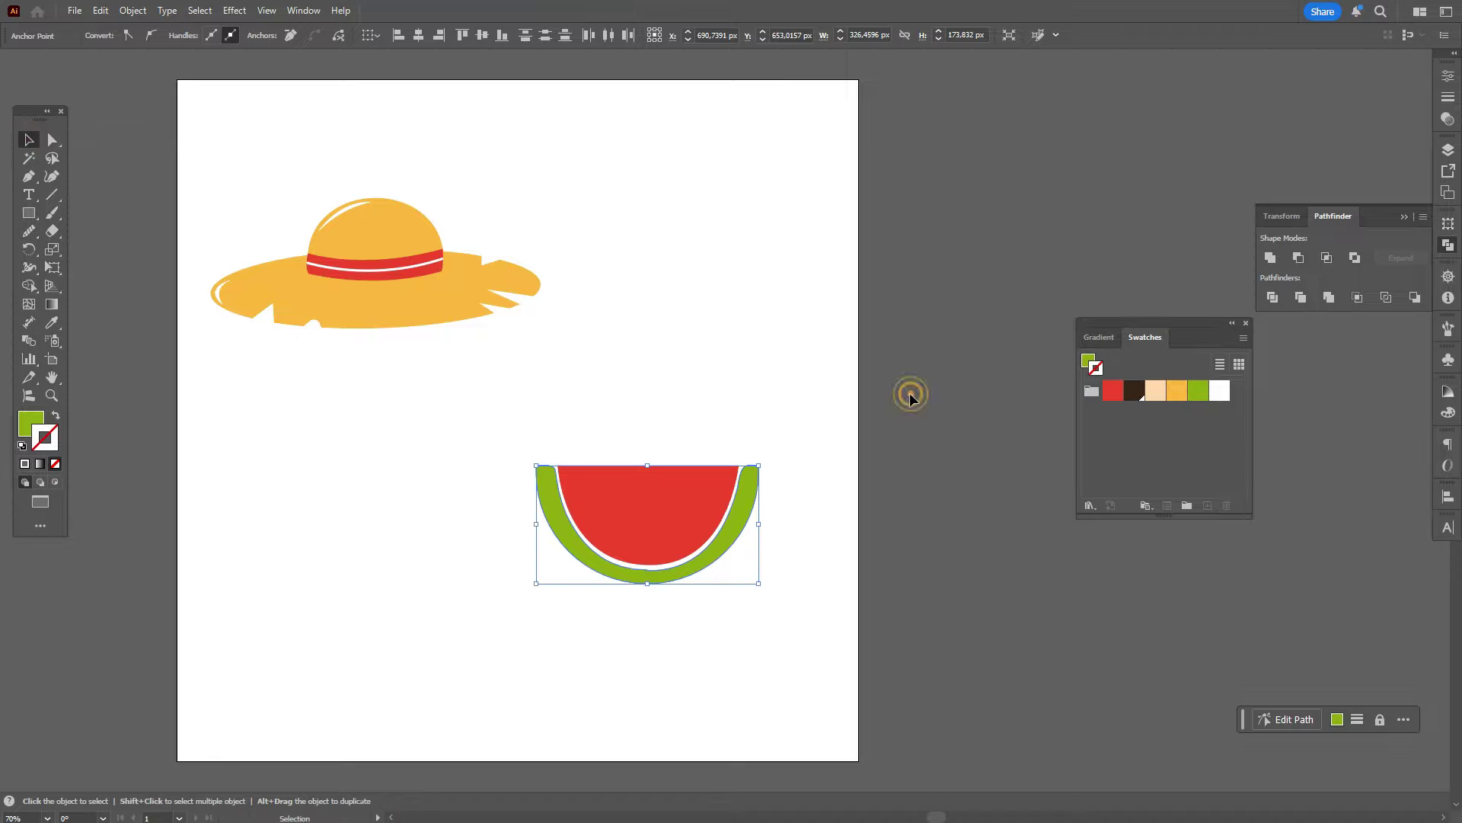
# Step: Move the whole half-round melon slice left and slightly up, beneath the hat
pyautogui.click(911, 394)
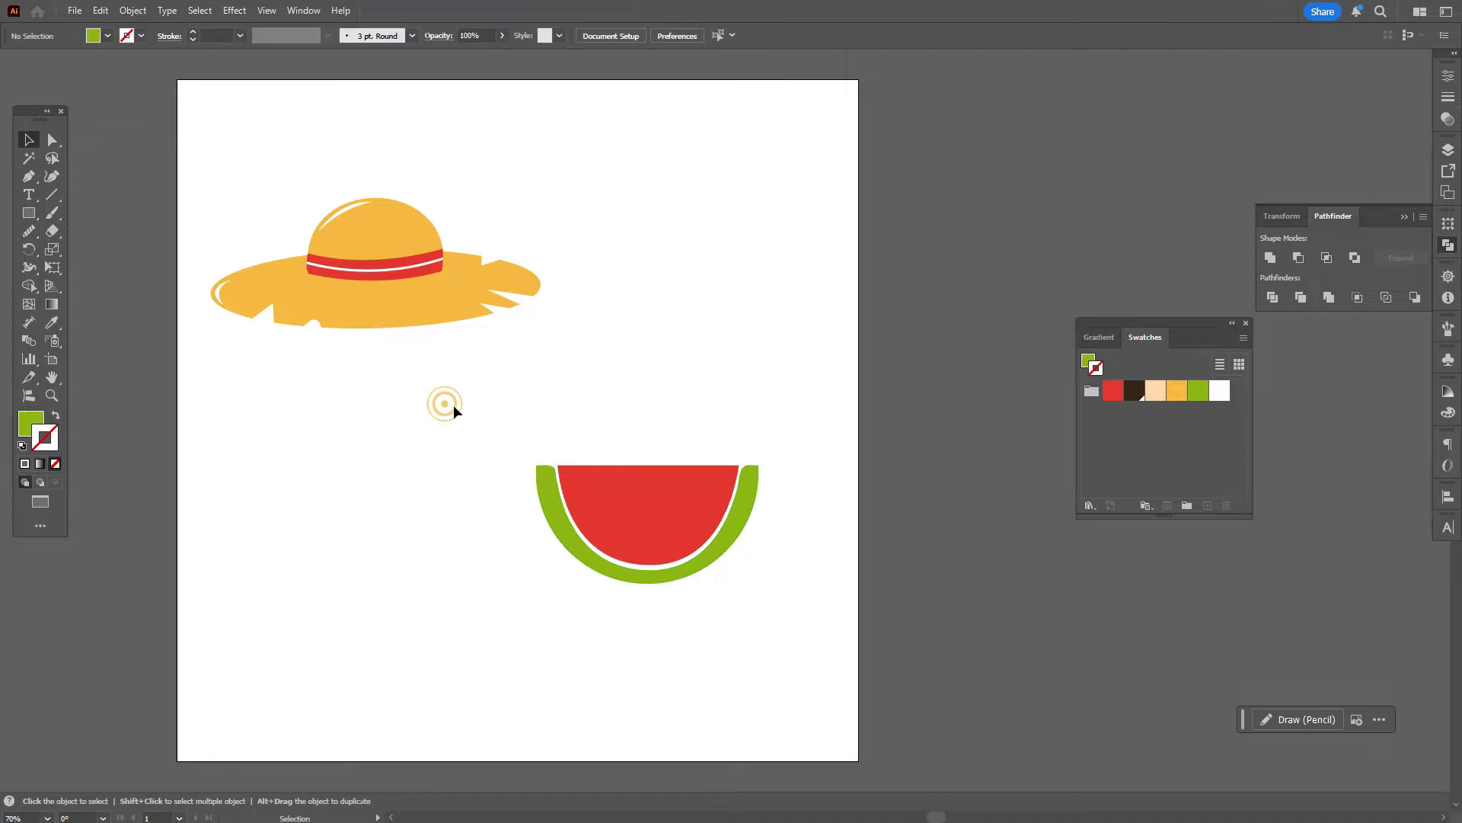
pyautogui.moveTo(737, 513); pyautogui.dragTo(626, 501)
pyautogui.click(730, 521)
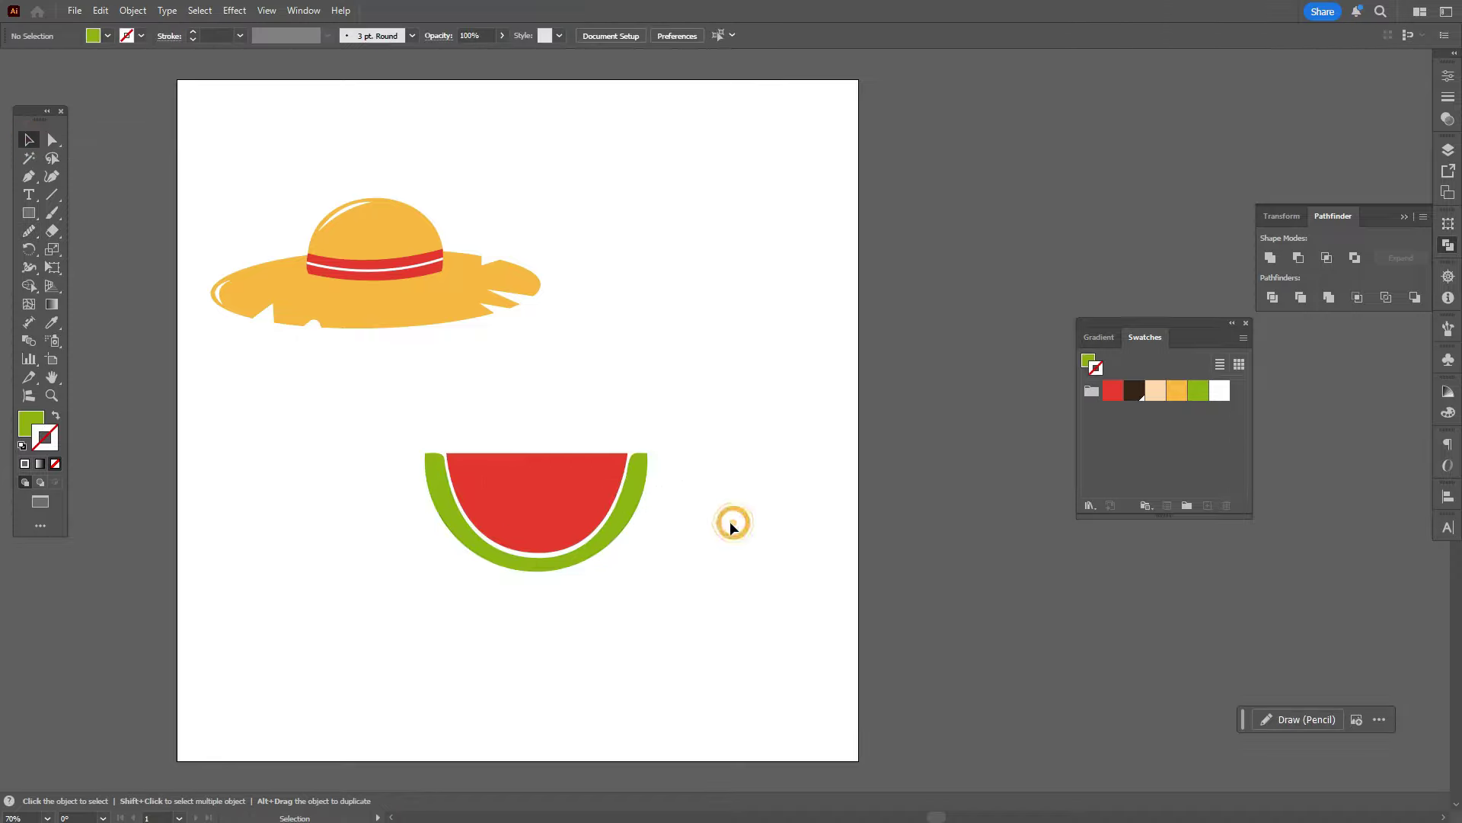
# Step: Create a green three-sided polygon with a 50 px radius to the right of the half-round melon slice
pyautogui.click(35, 216)
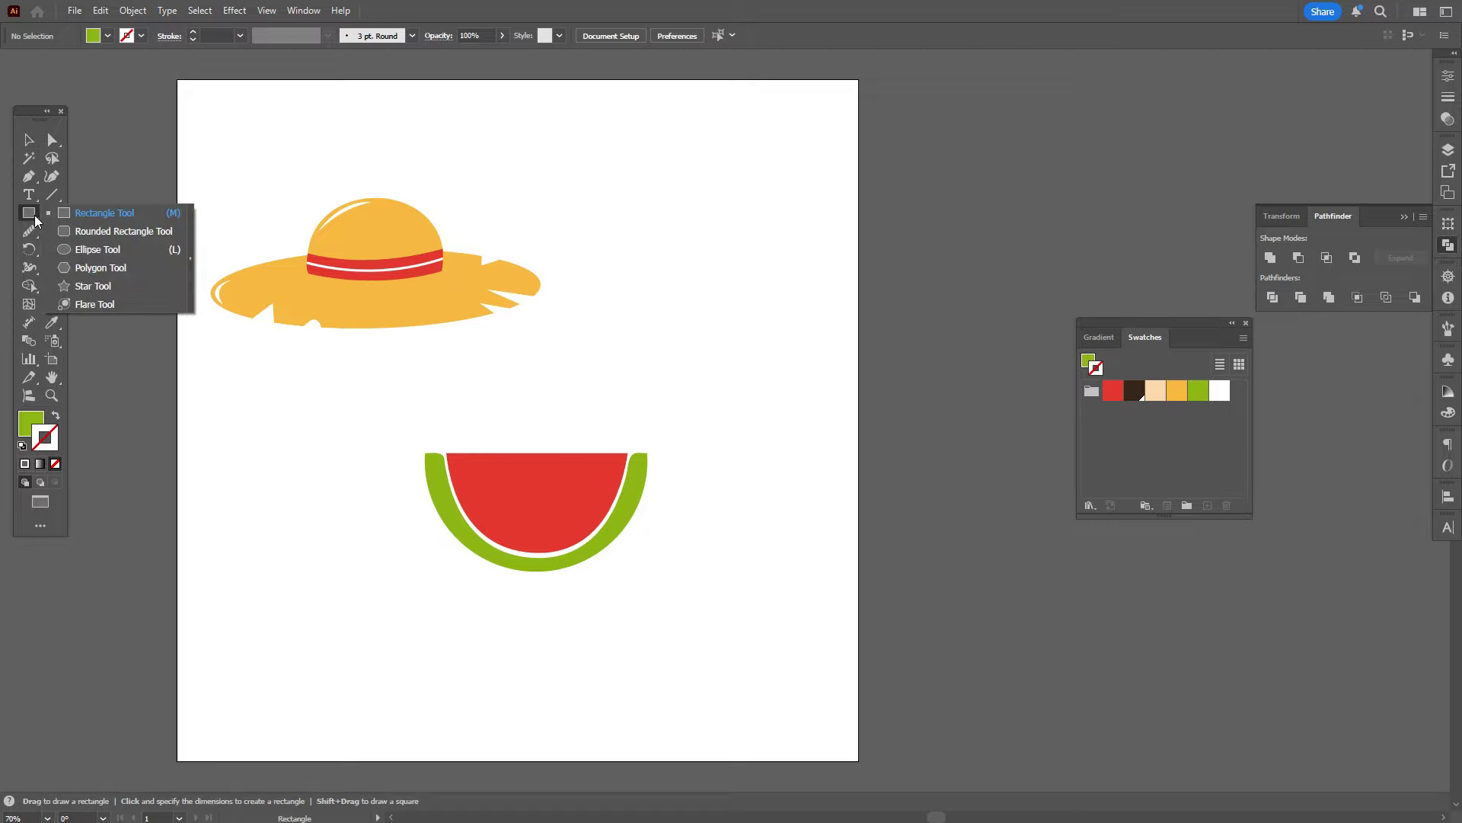
pyautogui.click(88, 272)
pyautogui.click(712, 432)
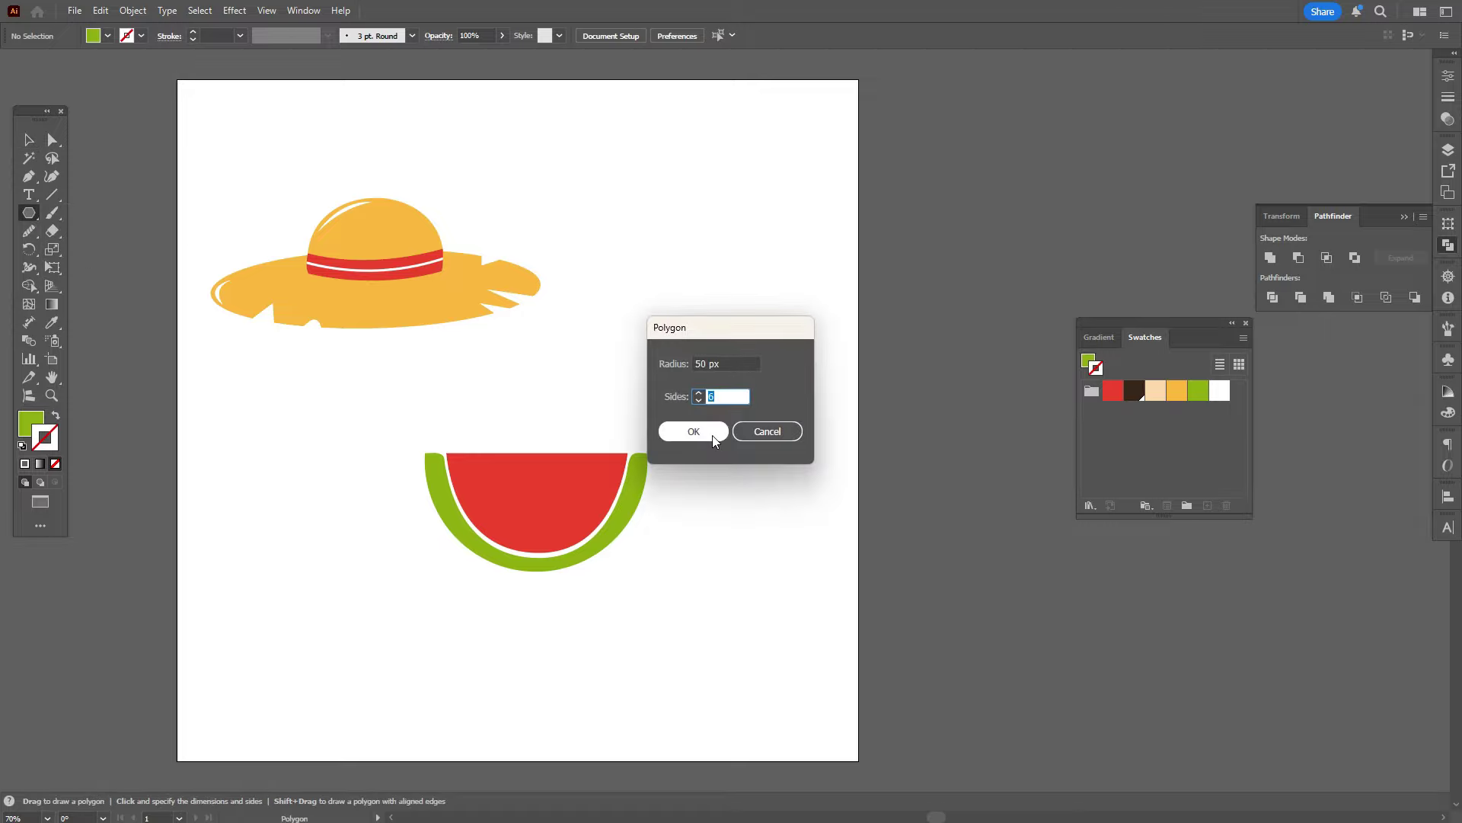
pyautogui.click(701, 432)
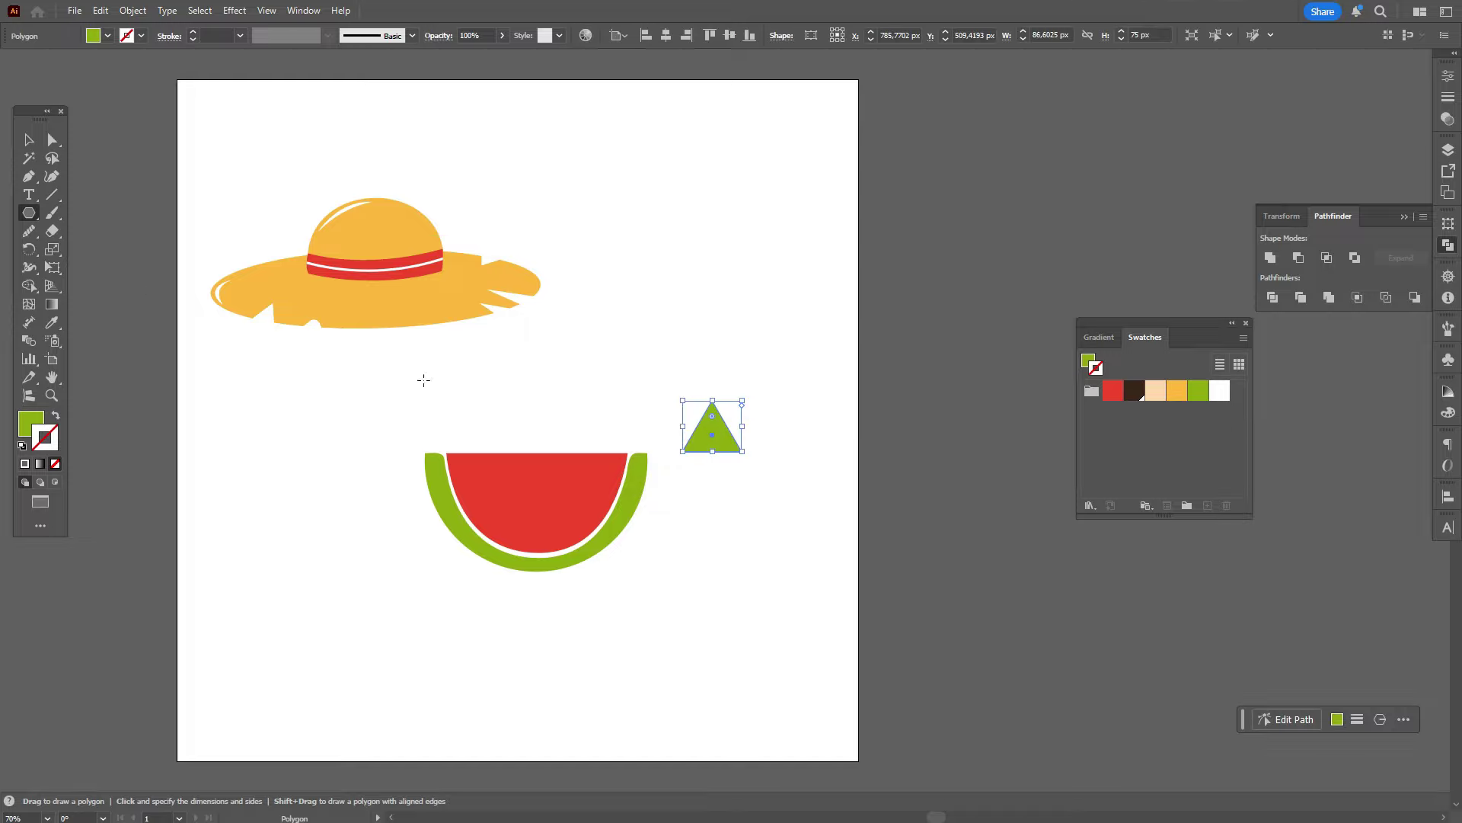
# Step: Enlarge the green triangle to about 205 × 274 px and move it slightly down and left beside the melon slice
pyautogui.click(28, 139)
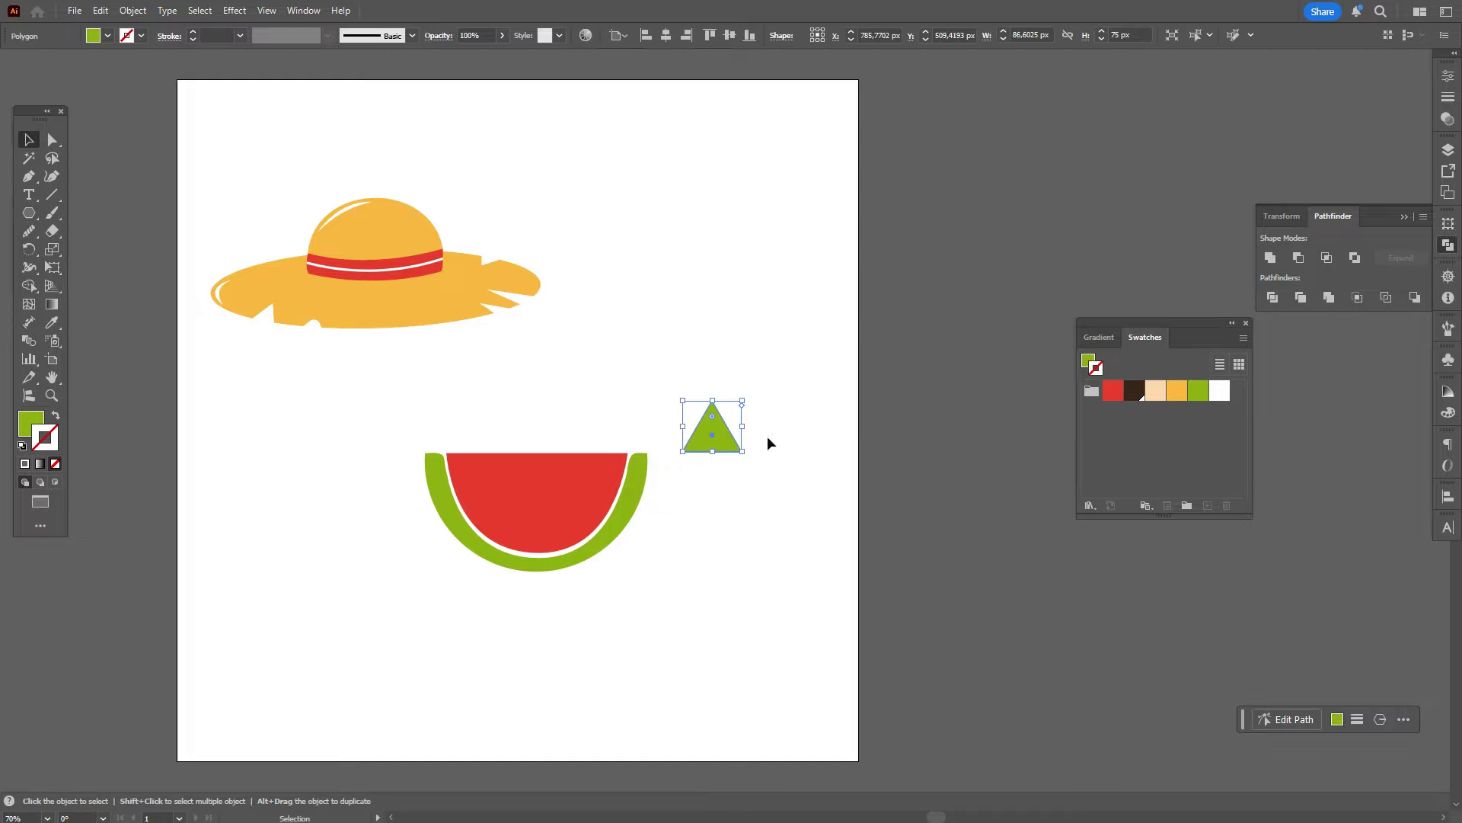
pyautogui.moveTo(743, 426); pyautogui.dragTo(823, 427)
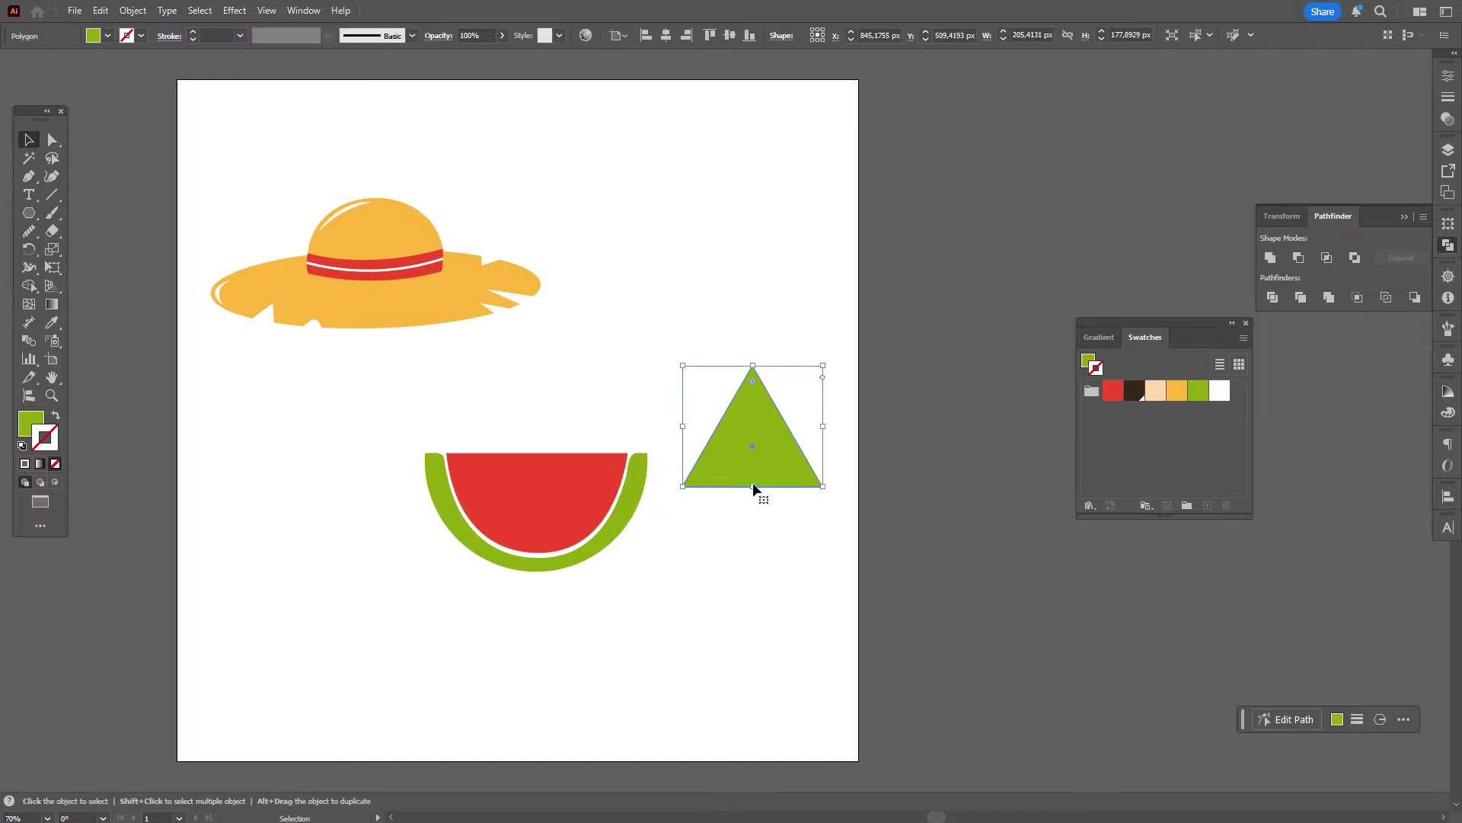
pyautogui.moveTo(753, 487); pyautogui.dragTo(753, 552)
pyautogui.moveTo(767, 505); pyautogui.dragTo(757, 527)
# Step: Round the triangle's tip to a radius of about 15 px and curve its base slightly outward with the Curvature tool
pyautogui.click(52, 139)
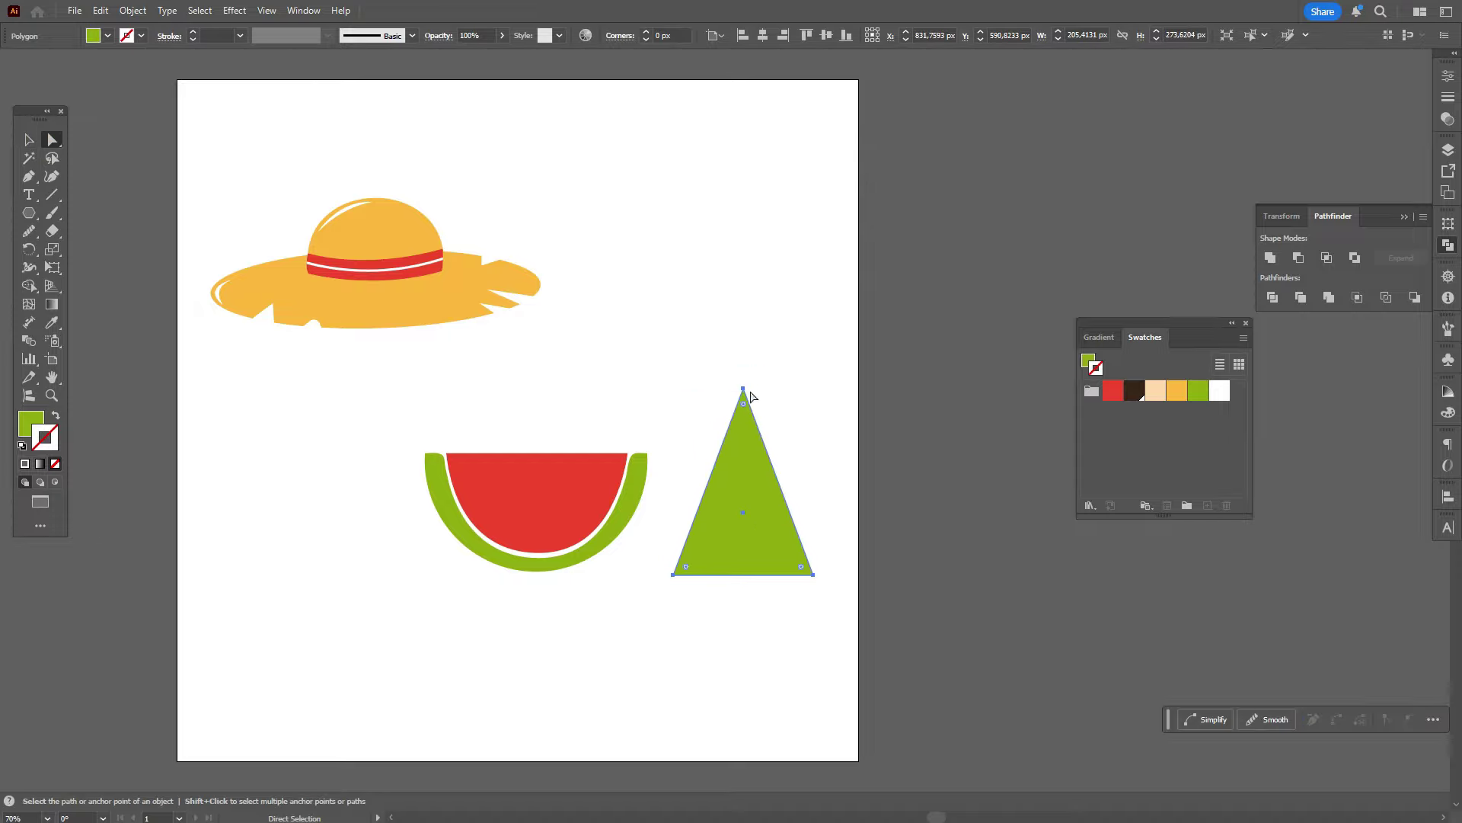
pyautogui.moveTo(744, 404); pyautogui.dragTo(745, 421)
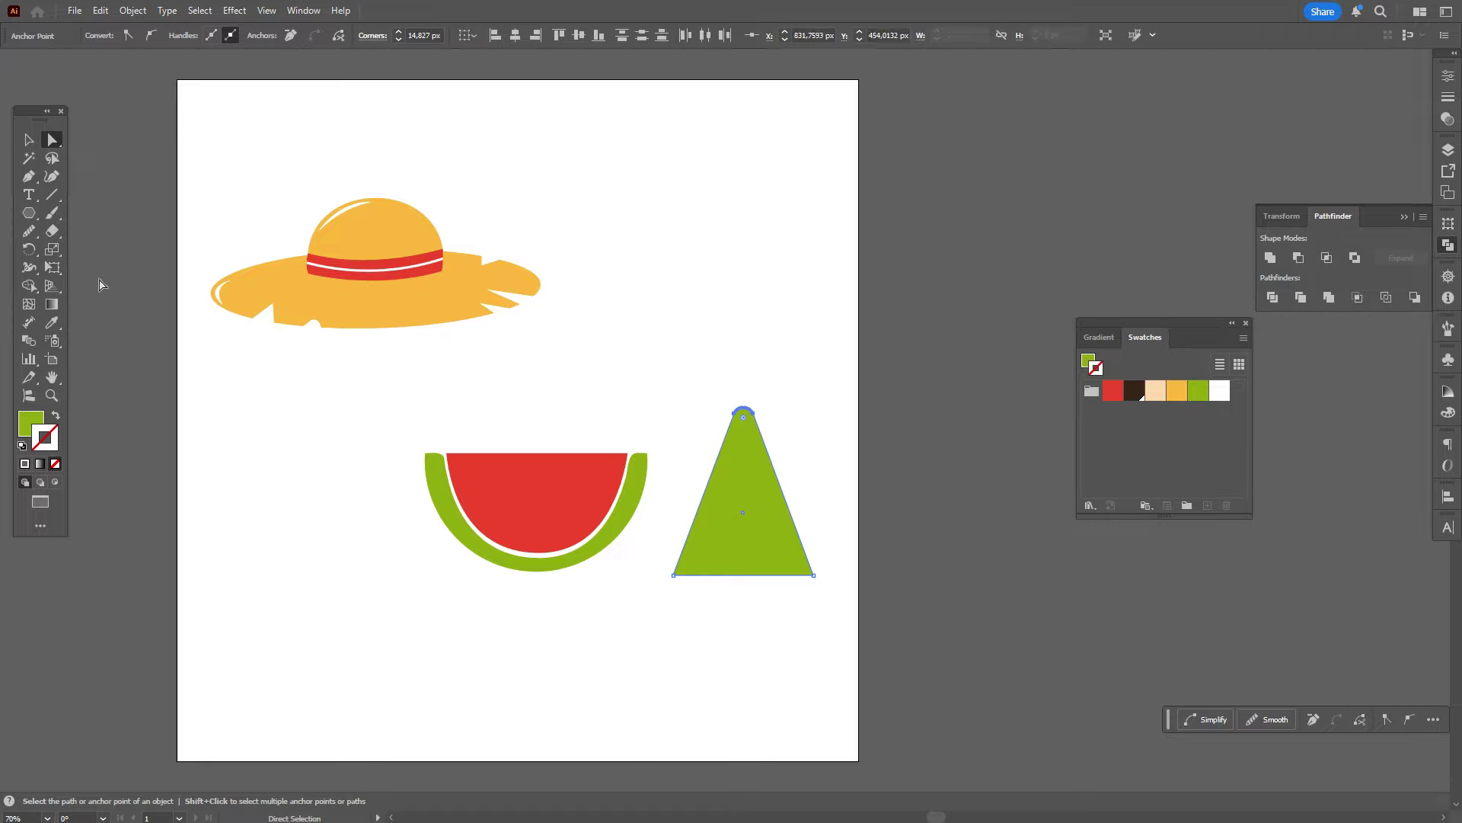
pyautogui.click(52, 176)
pyautogui.moveTo(741, 575); pyautogui.dragTo(743, 593)
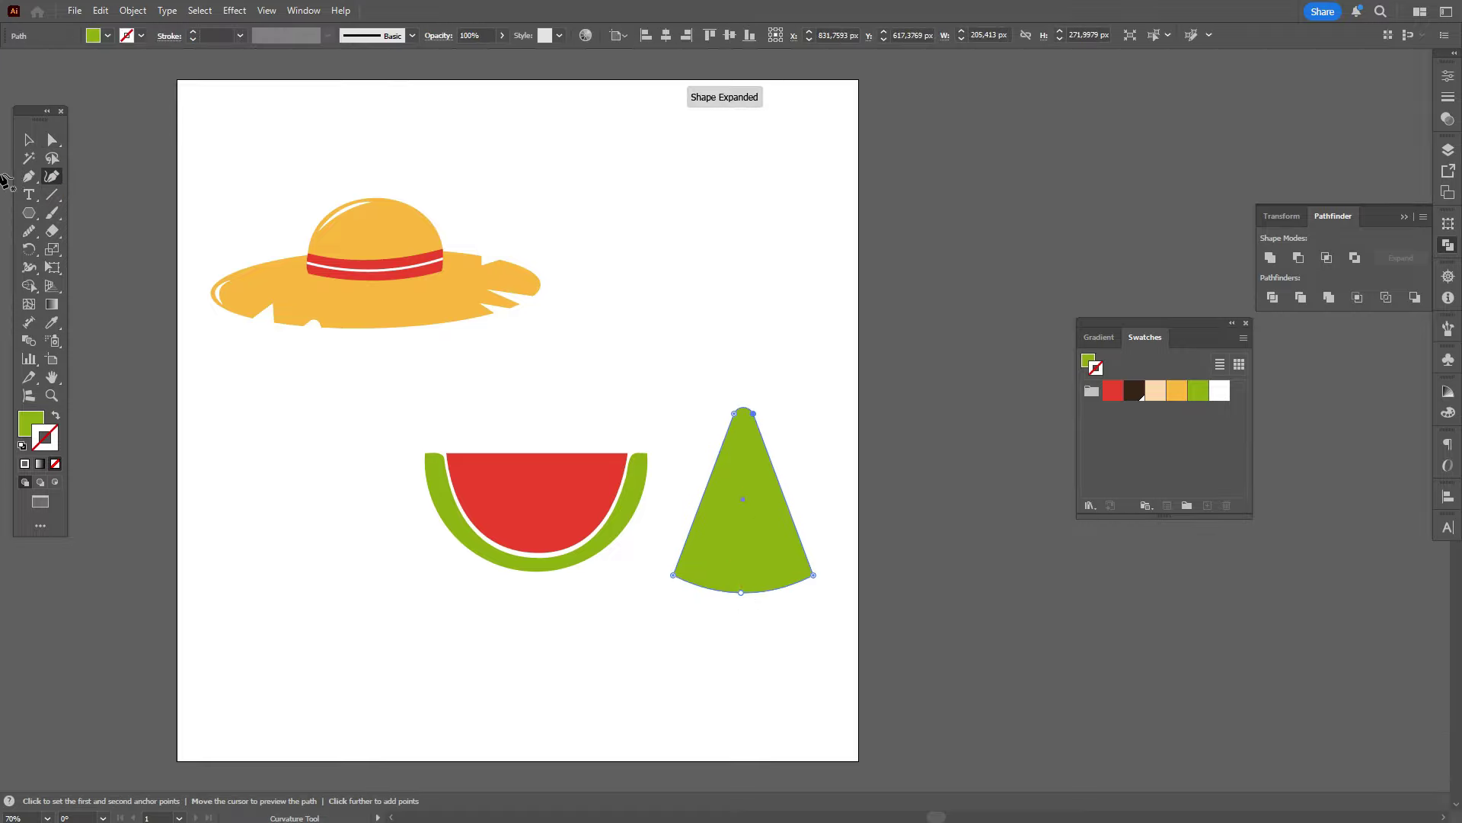
pyautogui.click(52, 139)
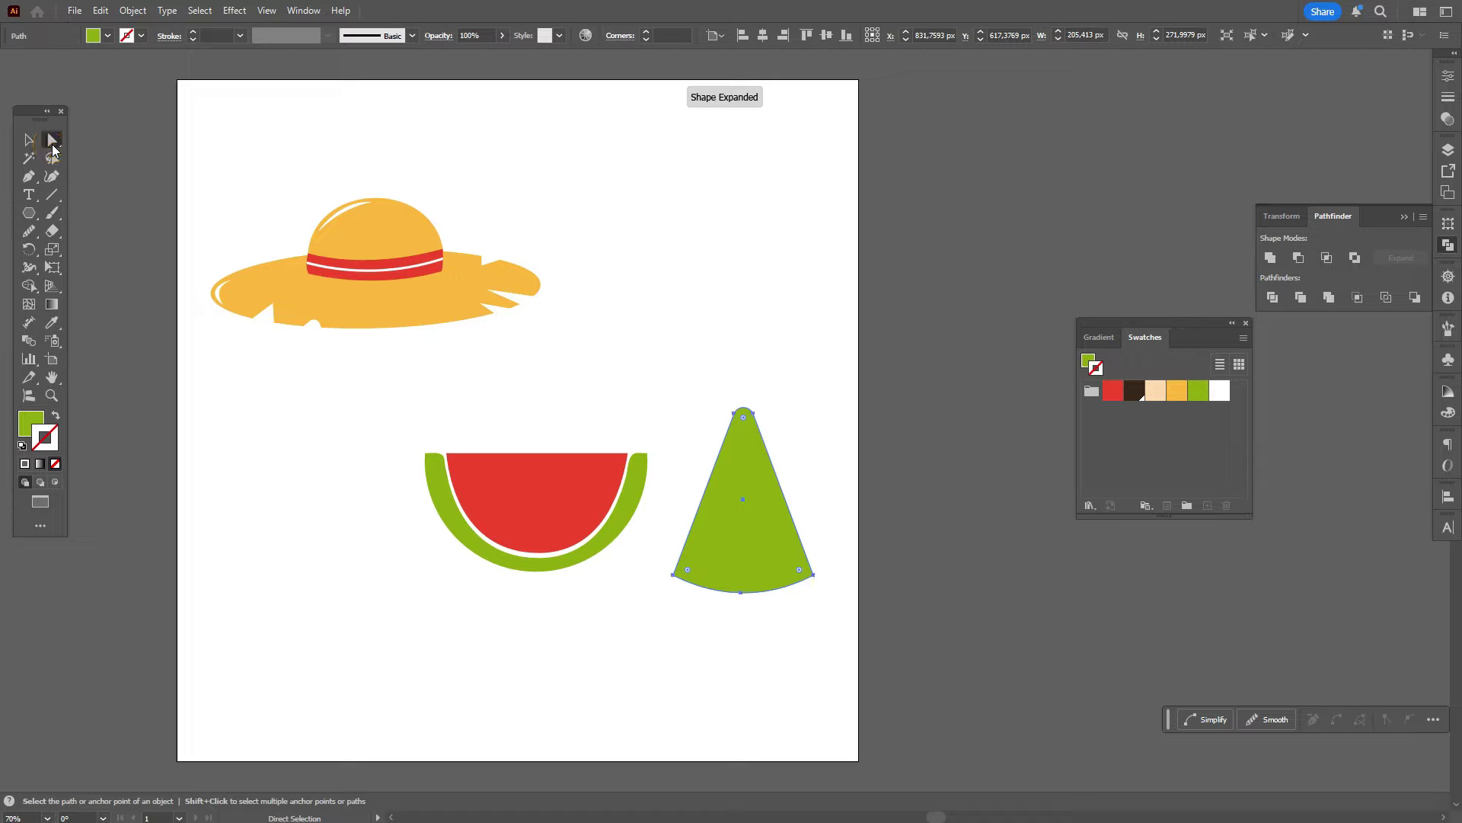
# Step: Round both base corners of the green triangle slightly
pyautogui.moveTo(656, 604); pyautogui.dragTo(838, 564)
pyautogui.moveTo(688, 577); pyautogui.dragTo(687, 579)
pyautogui.click(665, 617)
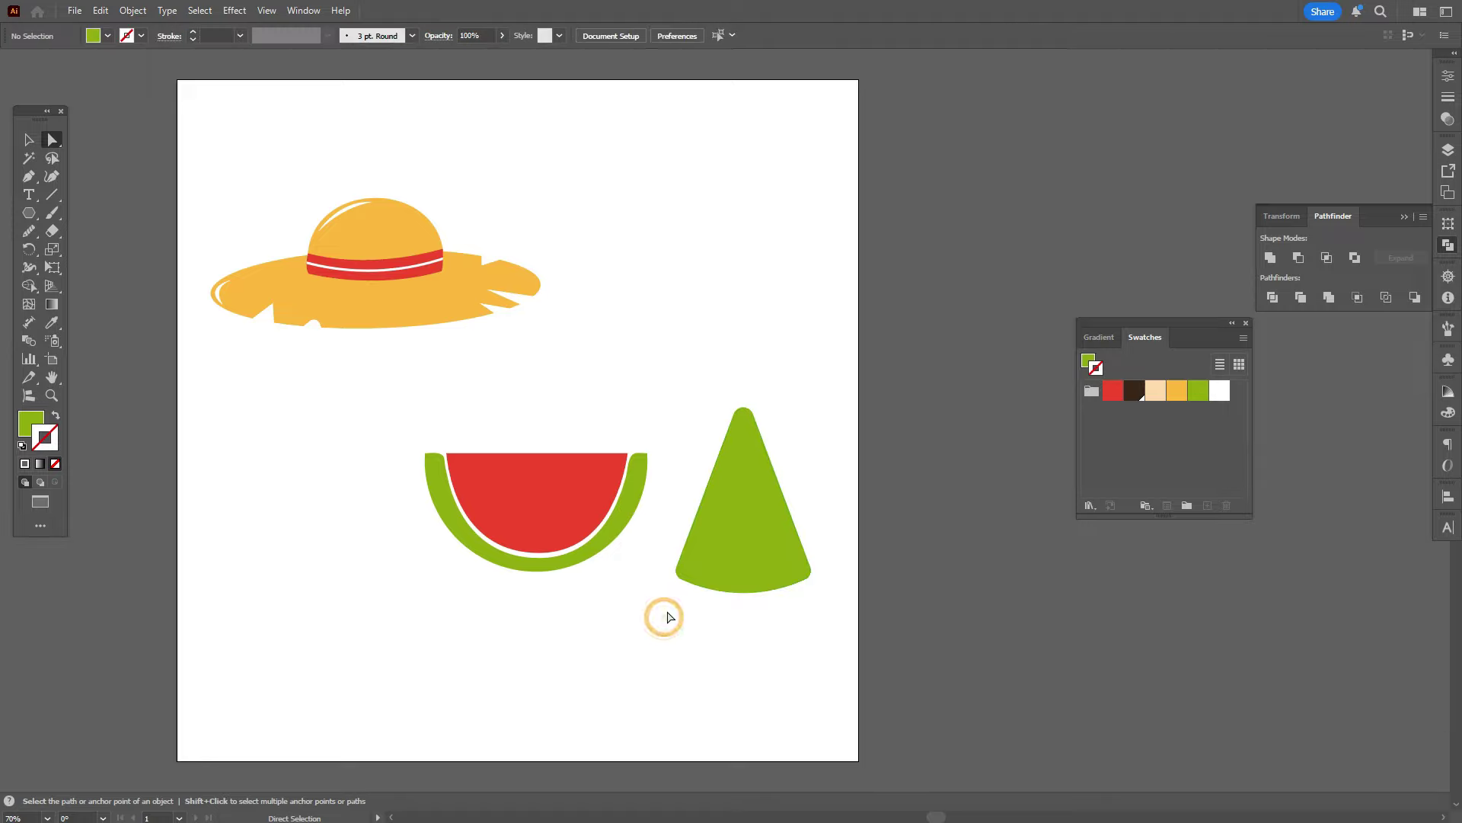
pyautogui.click(28, 142)
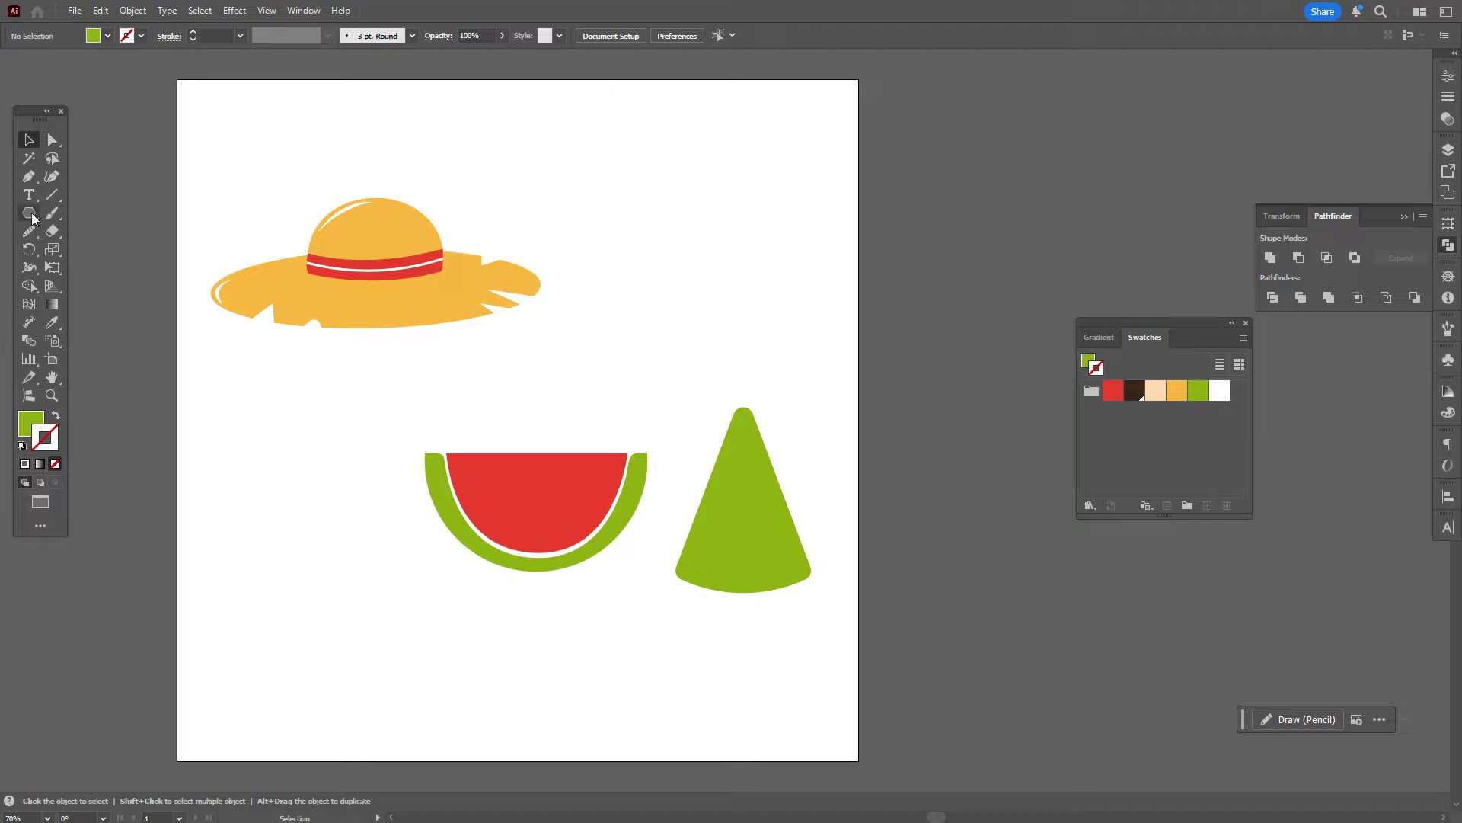
# Step: Sample the half-round slice's red and draw a closed red shape over the green triangle with the Pen tool, curving its lower edge above the rind
pyautogui.click(51, 322)
pyautogui.click(549, 506)
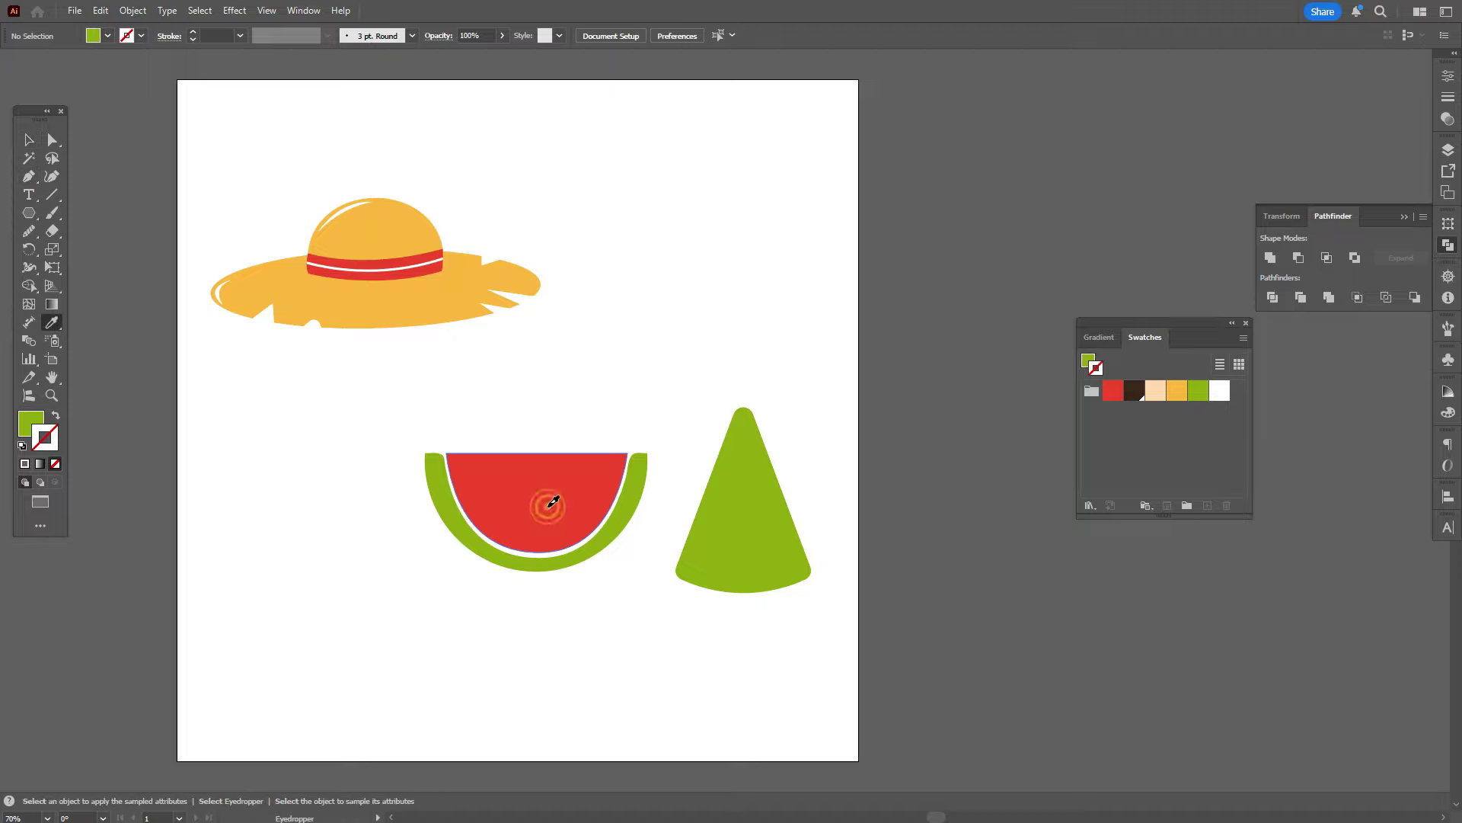
pyautogui.click(36, 179)
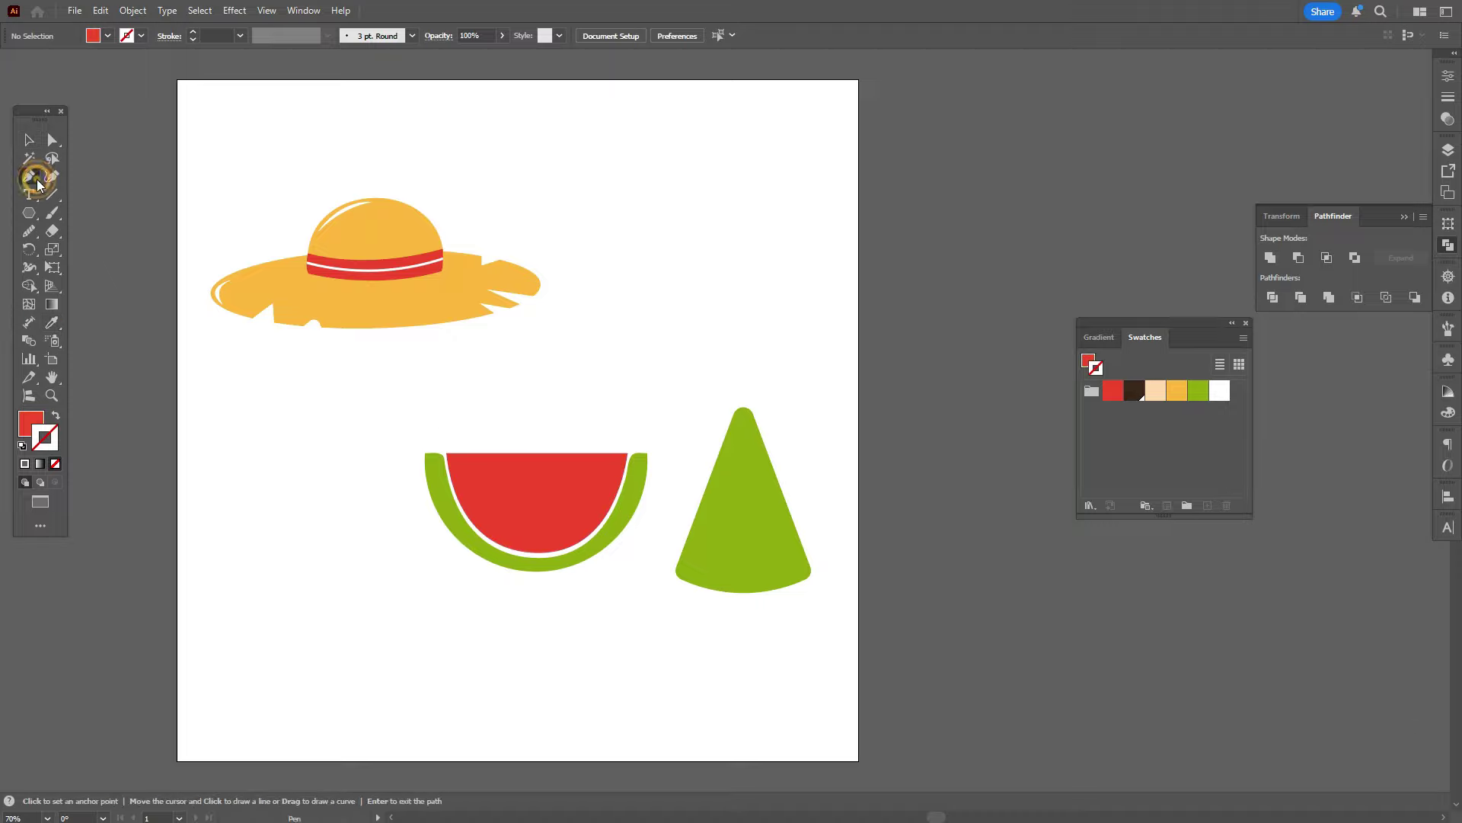
pyautogui.click(679, 547)
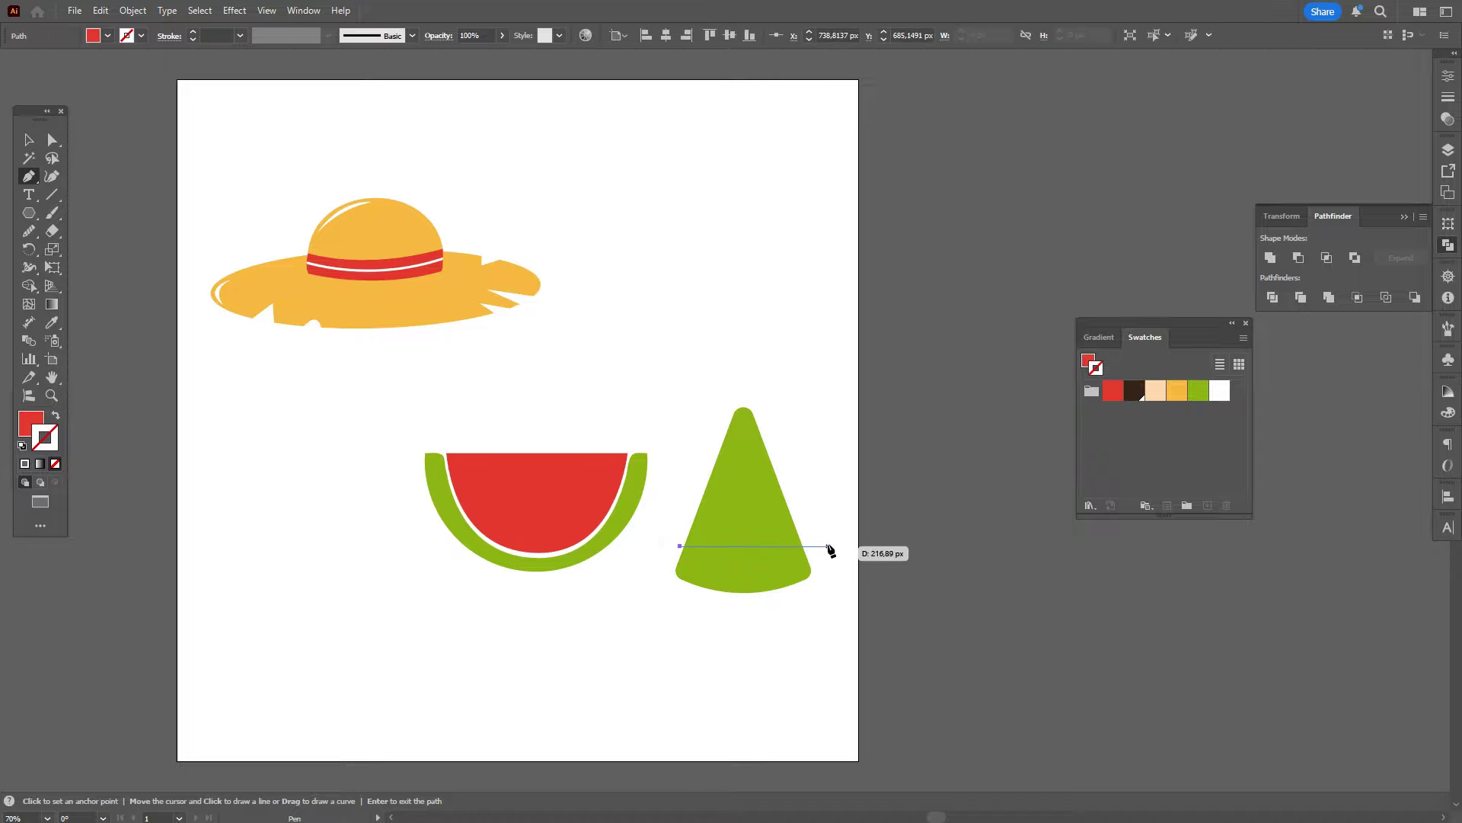
pyautogui.moveTo(929, 508); pyautogui.dragTo(930, 504)
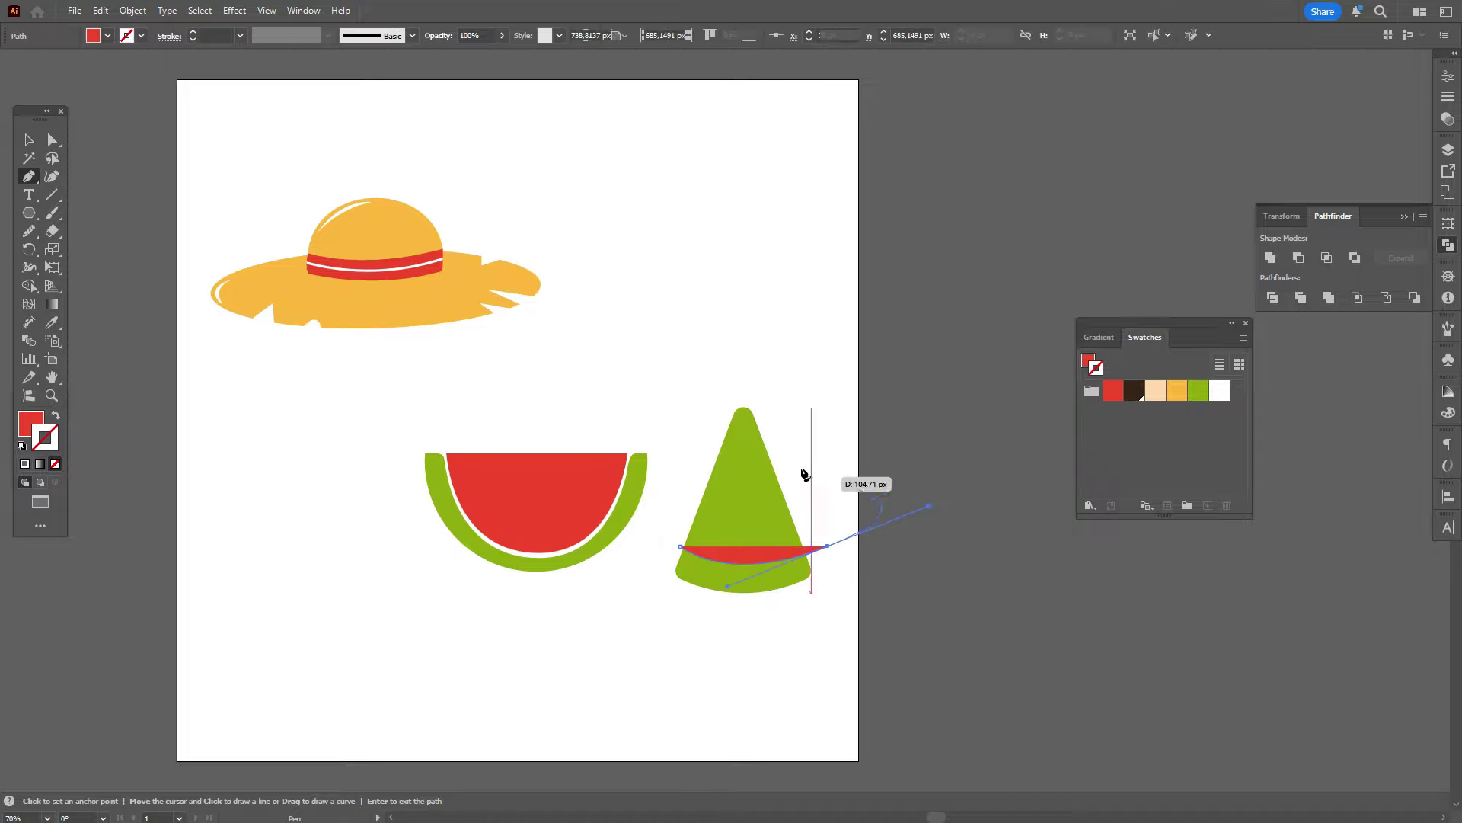
pyautogui.click(780, 368)
pyautogui.click(702, 395)
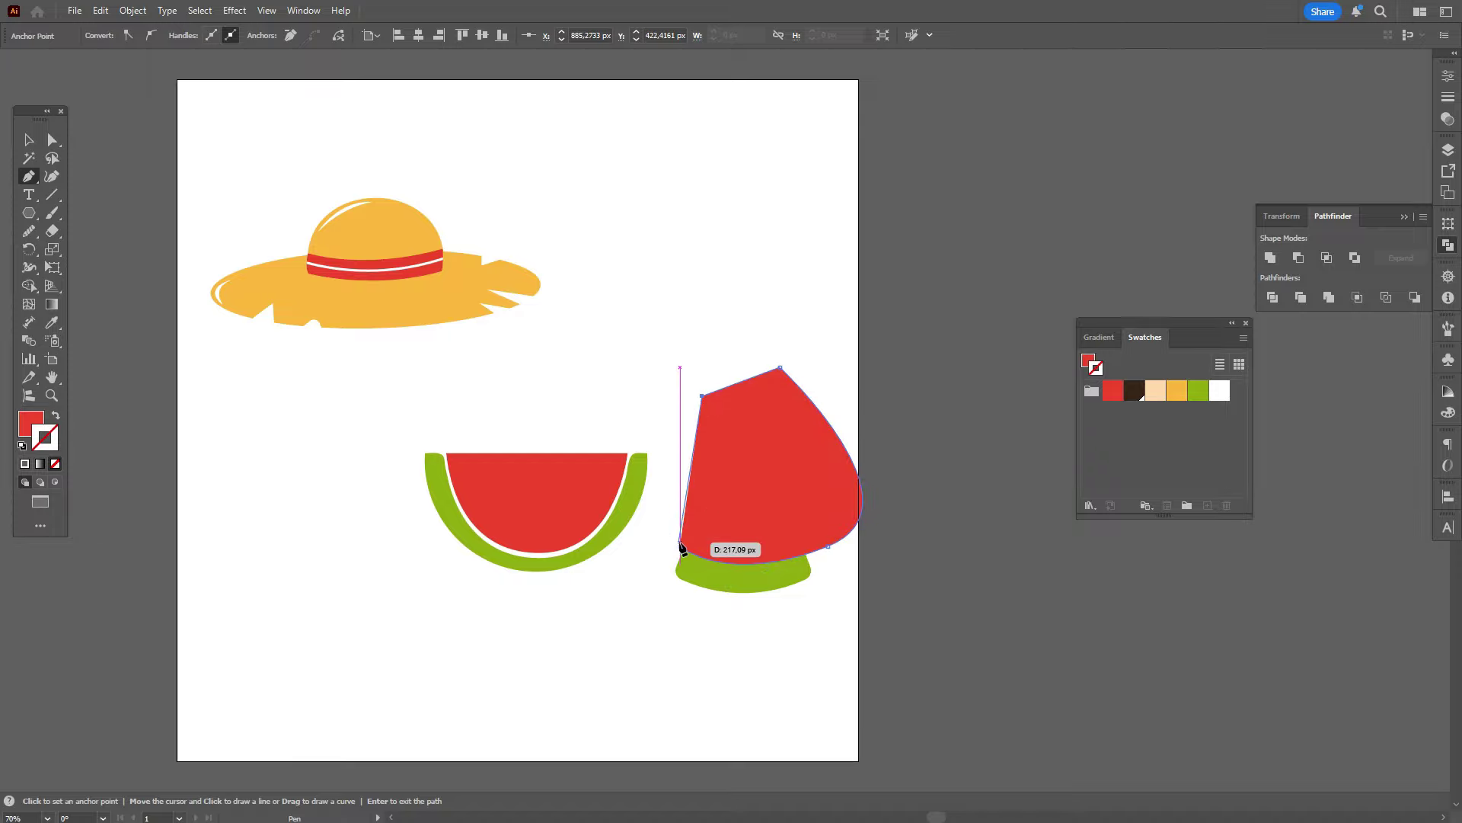
pyautogui.click(680, 546)
# Step: Trim away the part of the red shape outside the green triangle with the Shape Builder
pyautogui.click(28, 140)
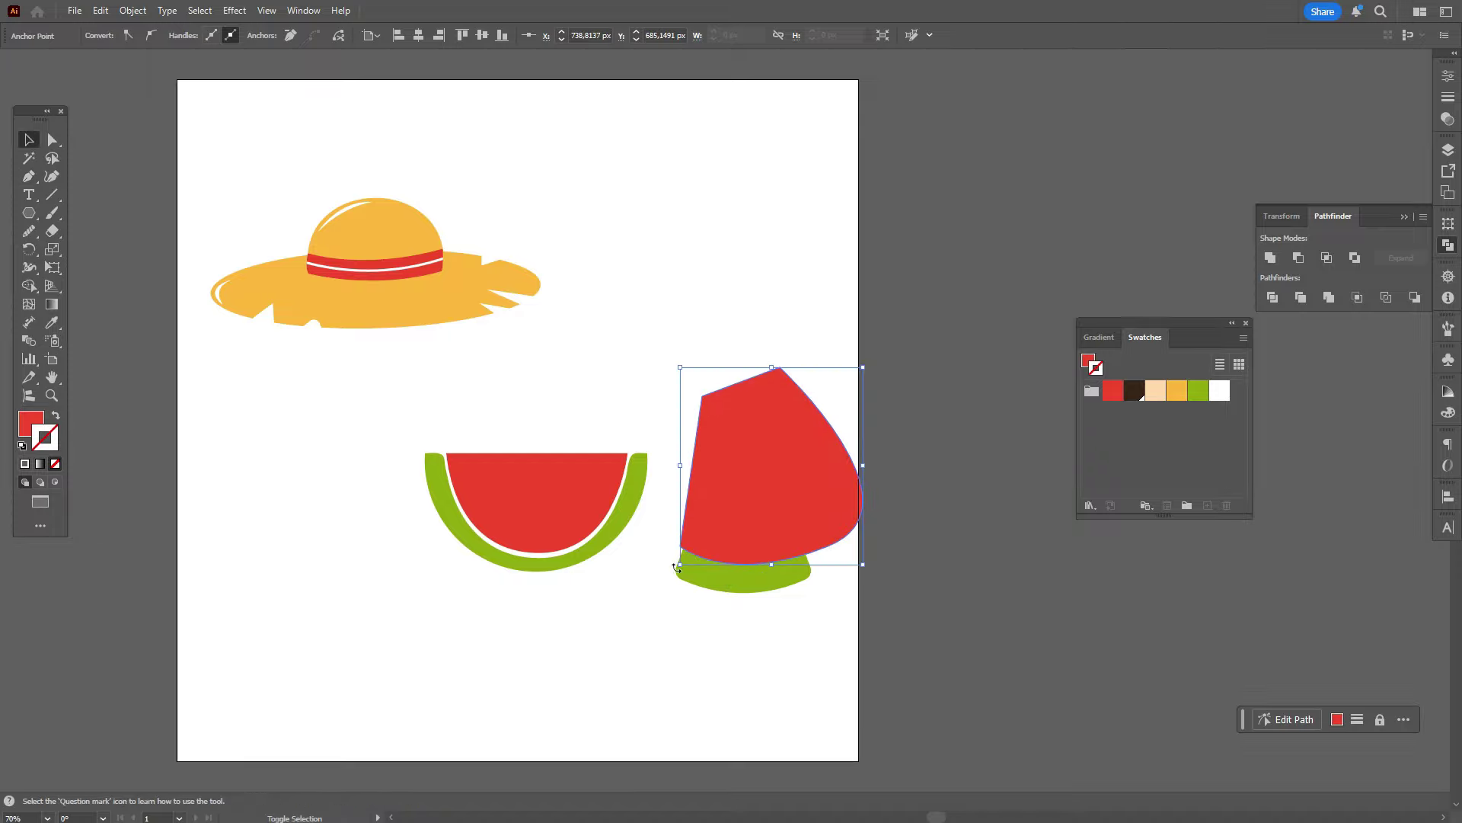
pyautogui.keyDown('shift'); pyautogui.click(724, 582); pyautogui.keyUp('shift')
pyautogui.click(29, 286)
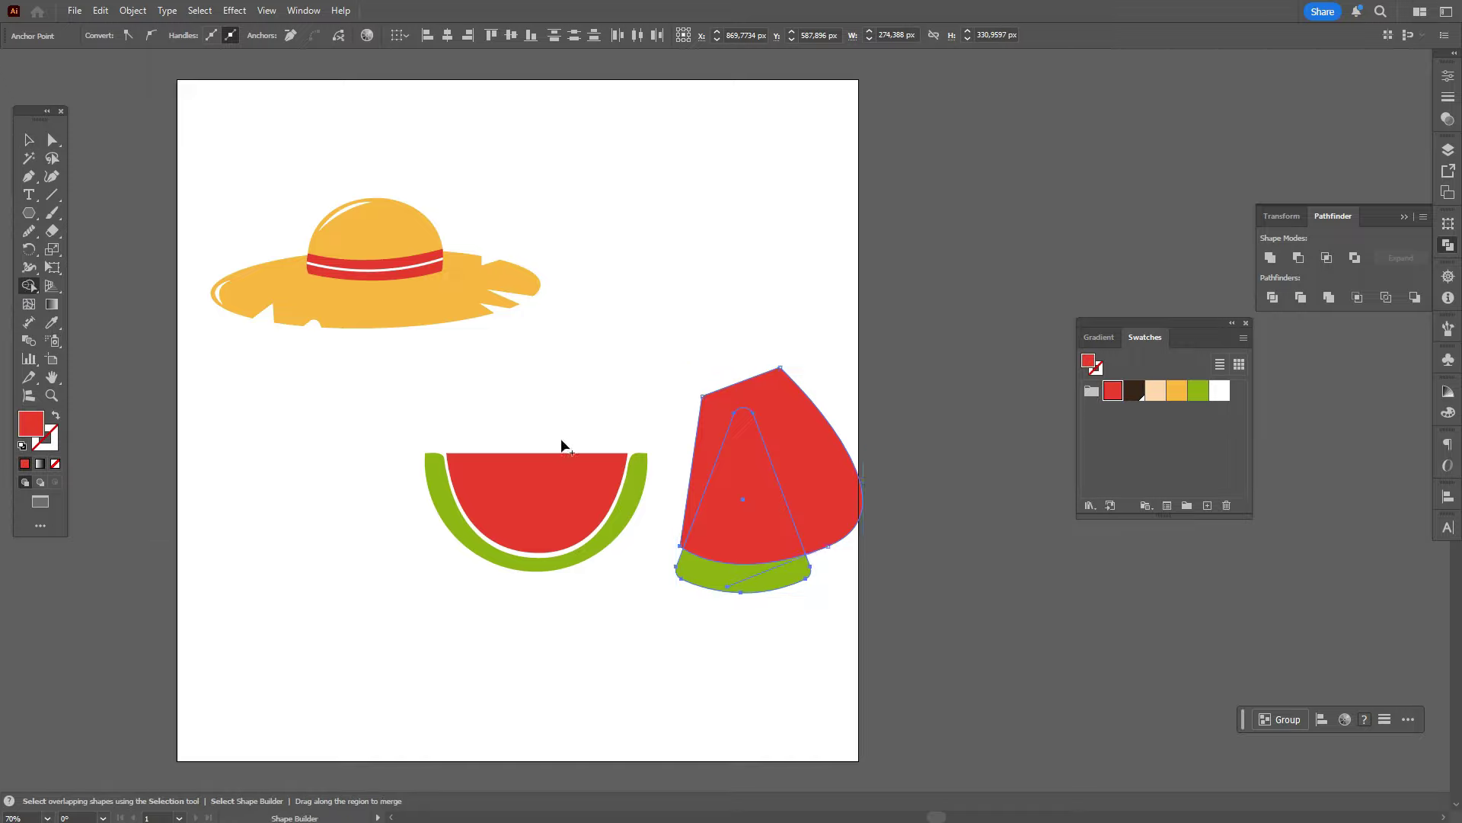
pyautogui.keyDown('alt'); pyautogui.click(833, 473); pyautogui.keyUp('alt')
pyautogui.click(29, 142)
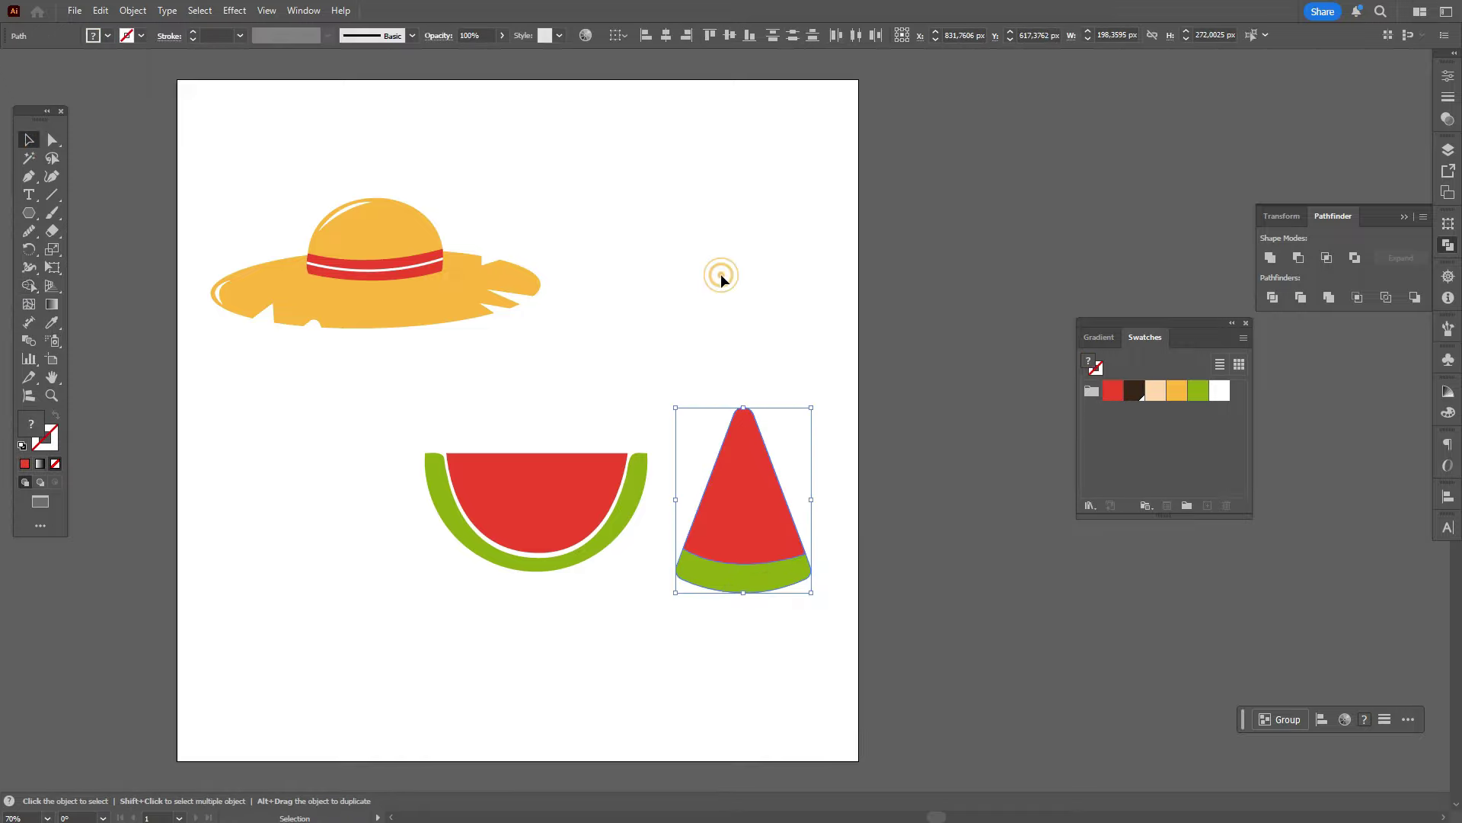
pyautogui.click(722, 277)
# Step: Give the red flesh of the triangular slice a white stroke with a weight of 10 pt
pyautogui.click(763, 496)
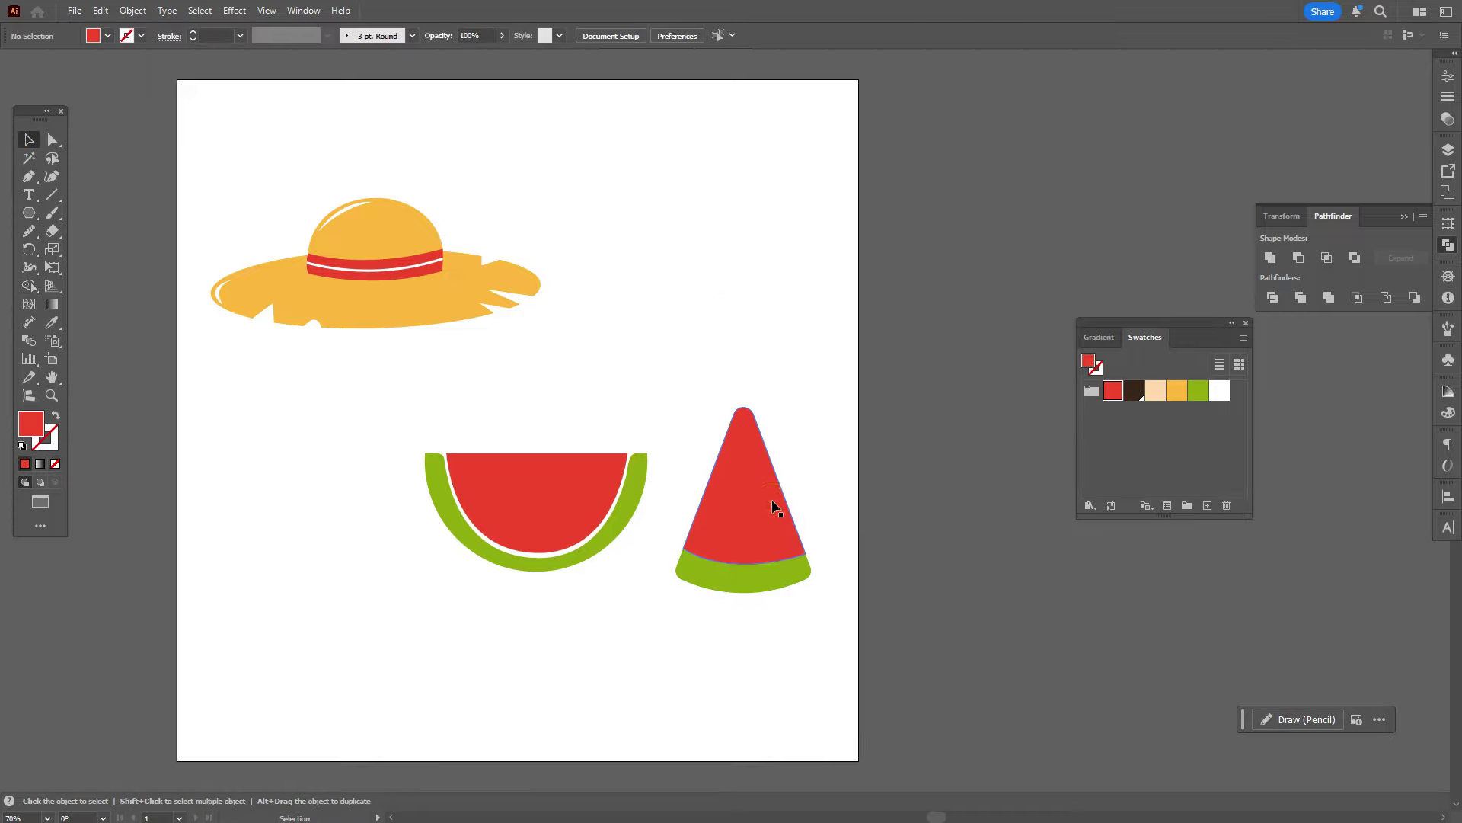
pyautogui.click(57, 446)
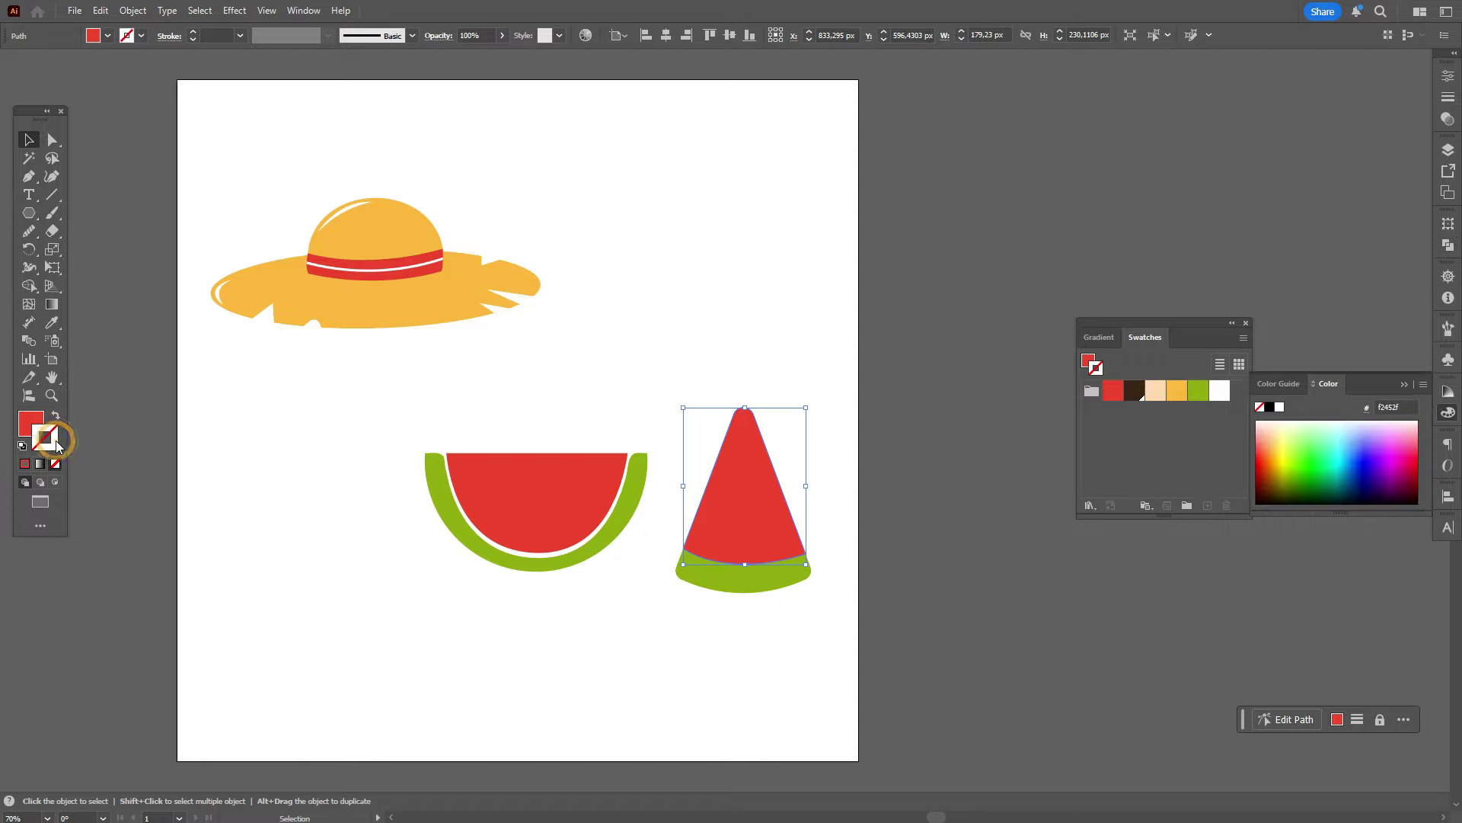
pyautogui.click(1218, 392)
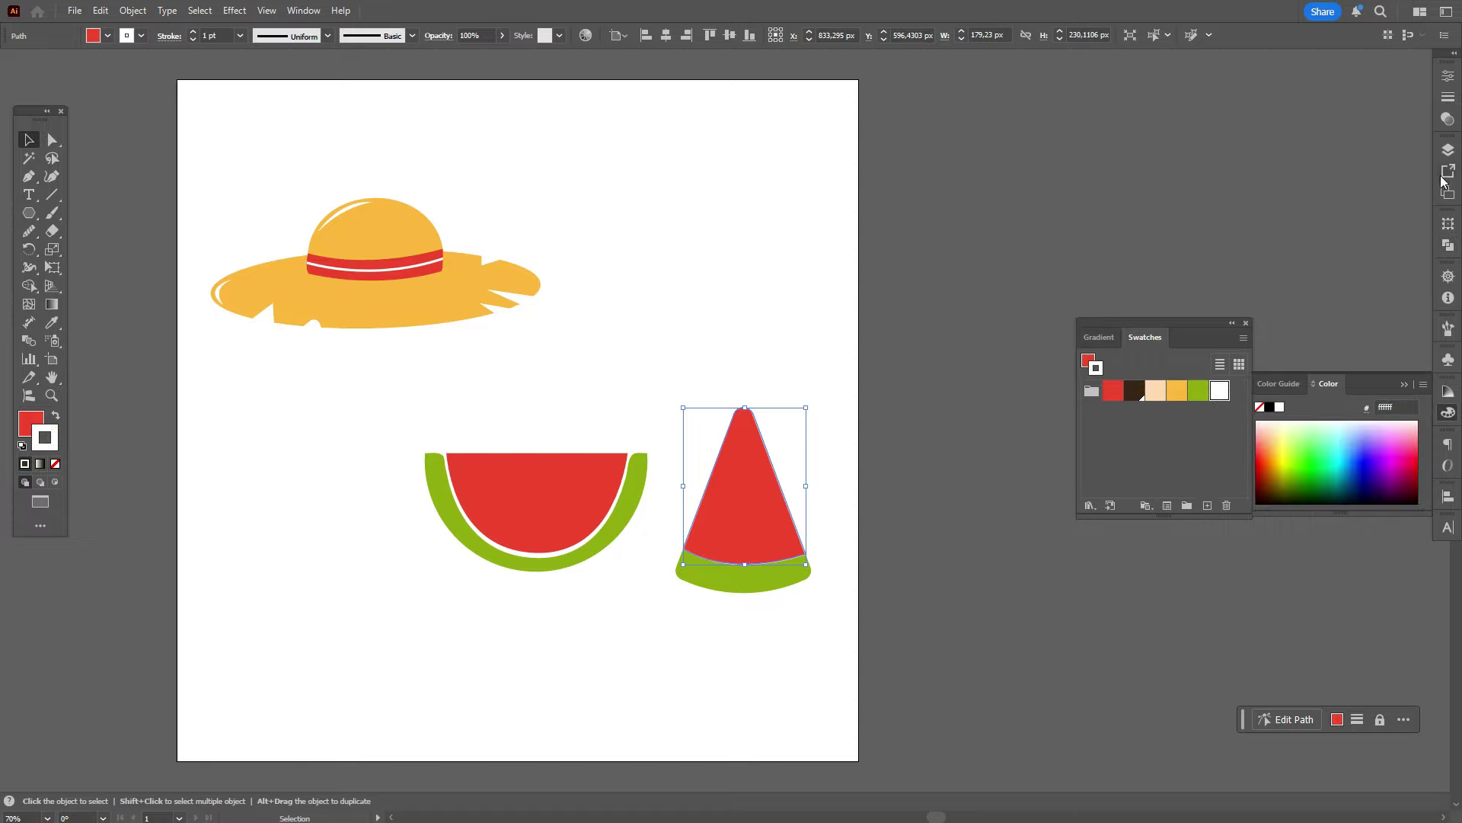
pyautogui.click(1448, 97)
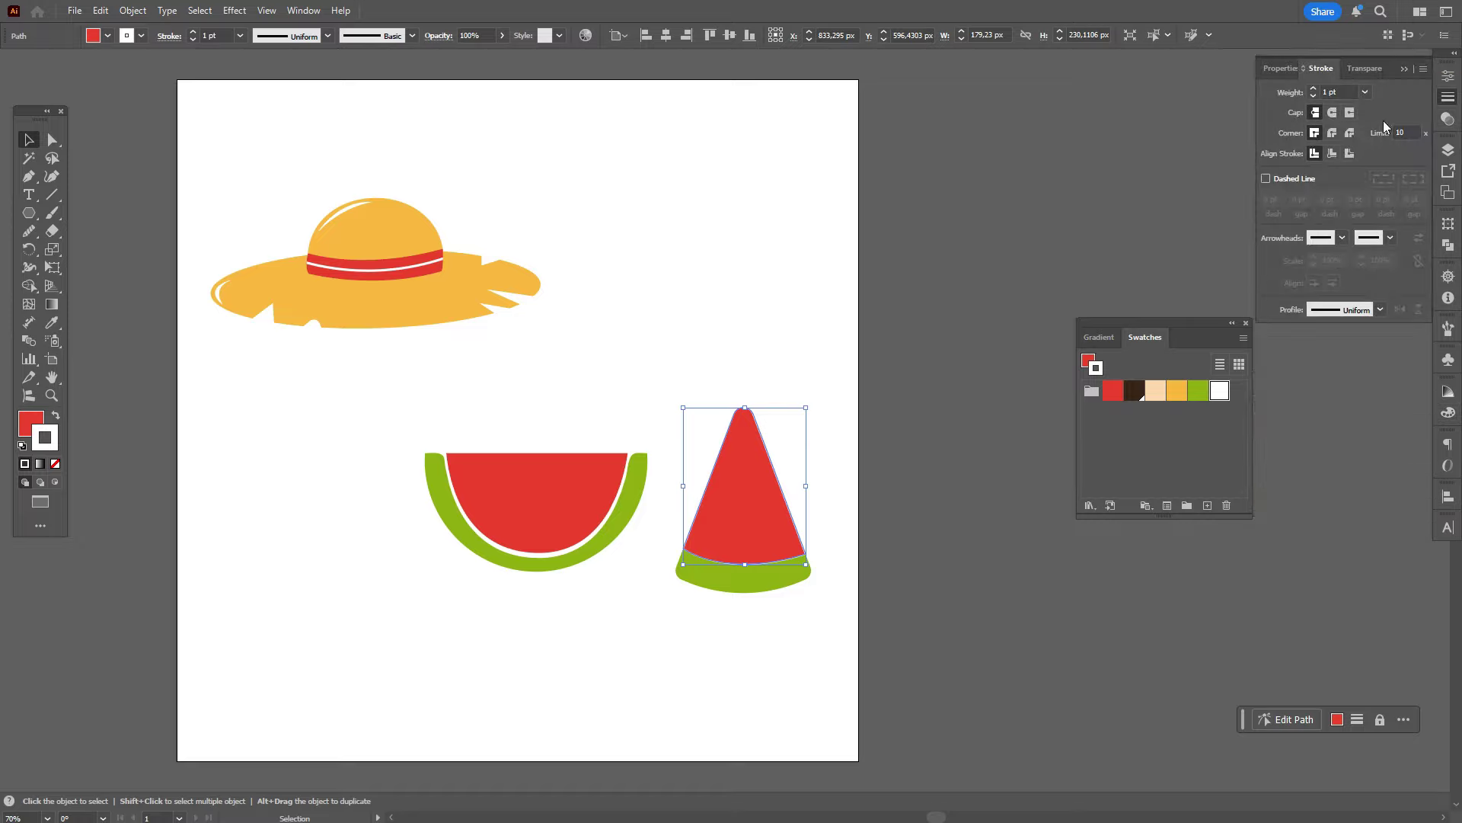
pyautogui.click(1326, 93)
pyautogui.press('Return')
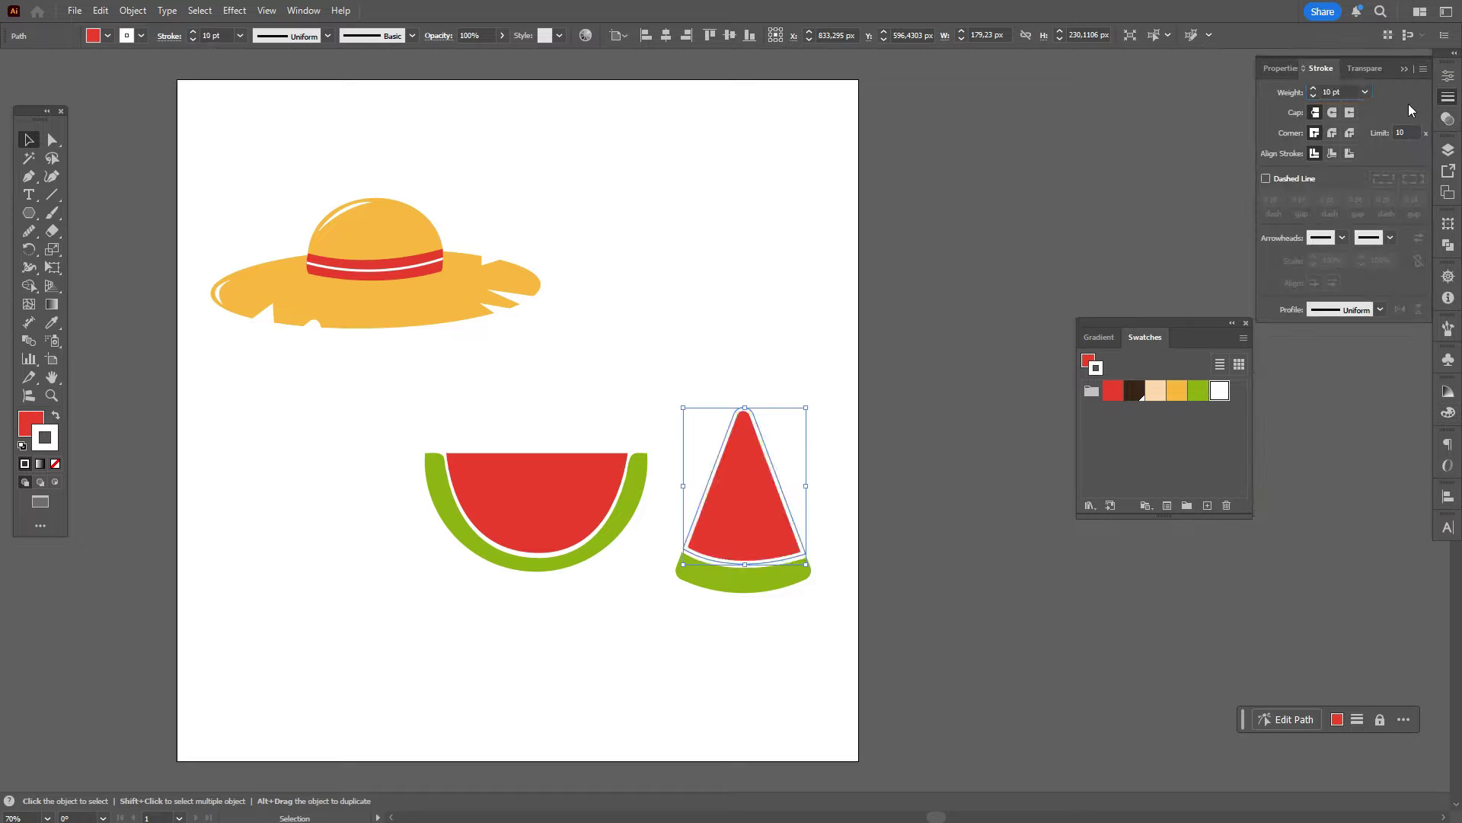
pyautogui.click(884, 545)
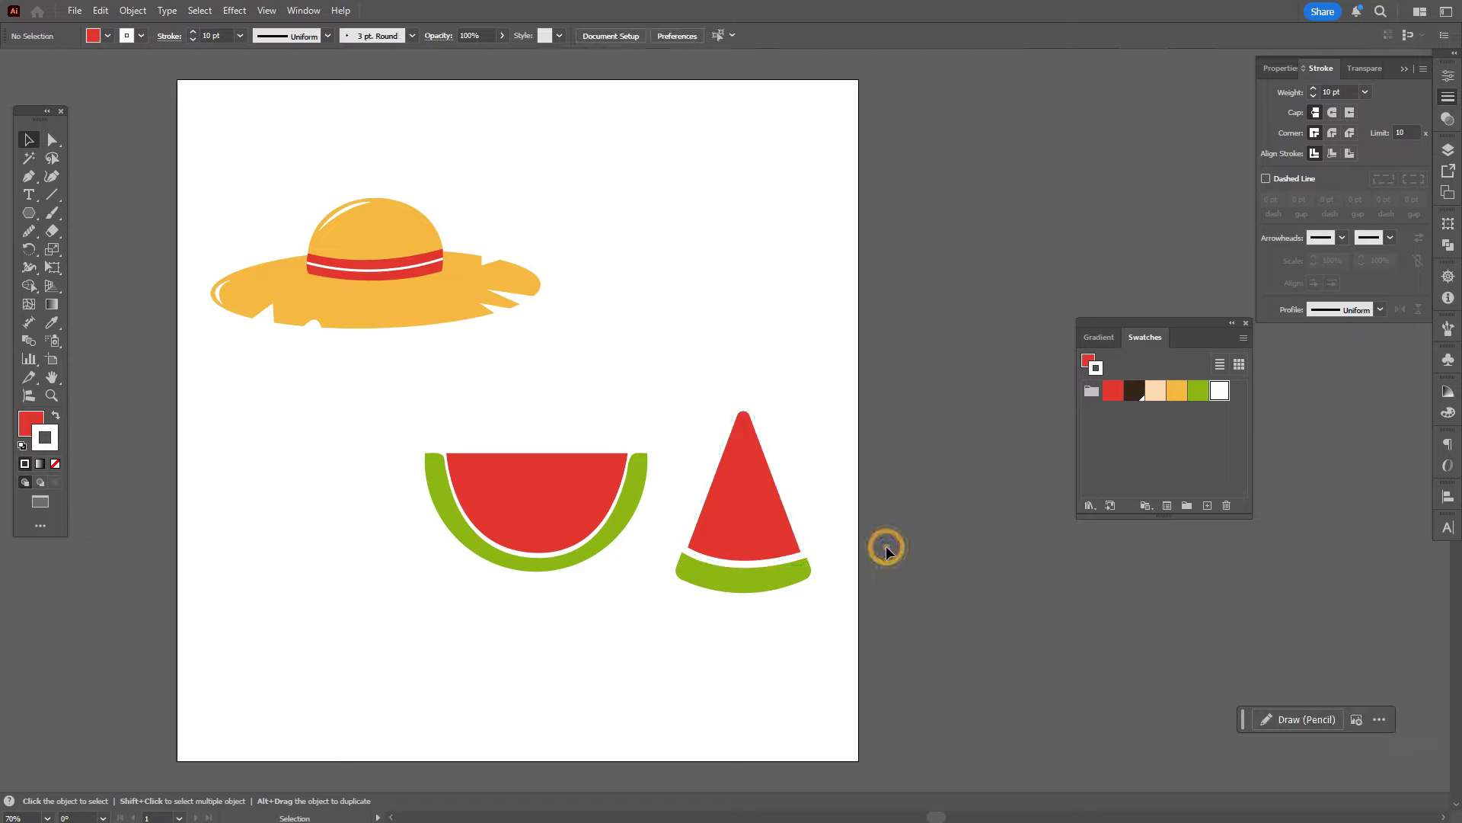
# Step: Expand the fill and stroke of the triangular slice's red flesh into separate shapes
pyautogui.click(788, 564)
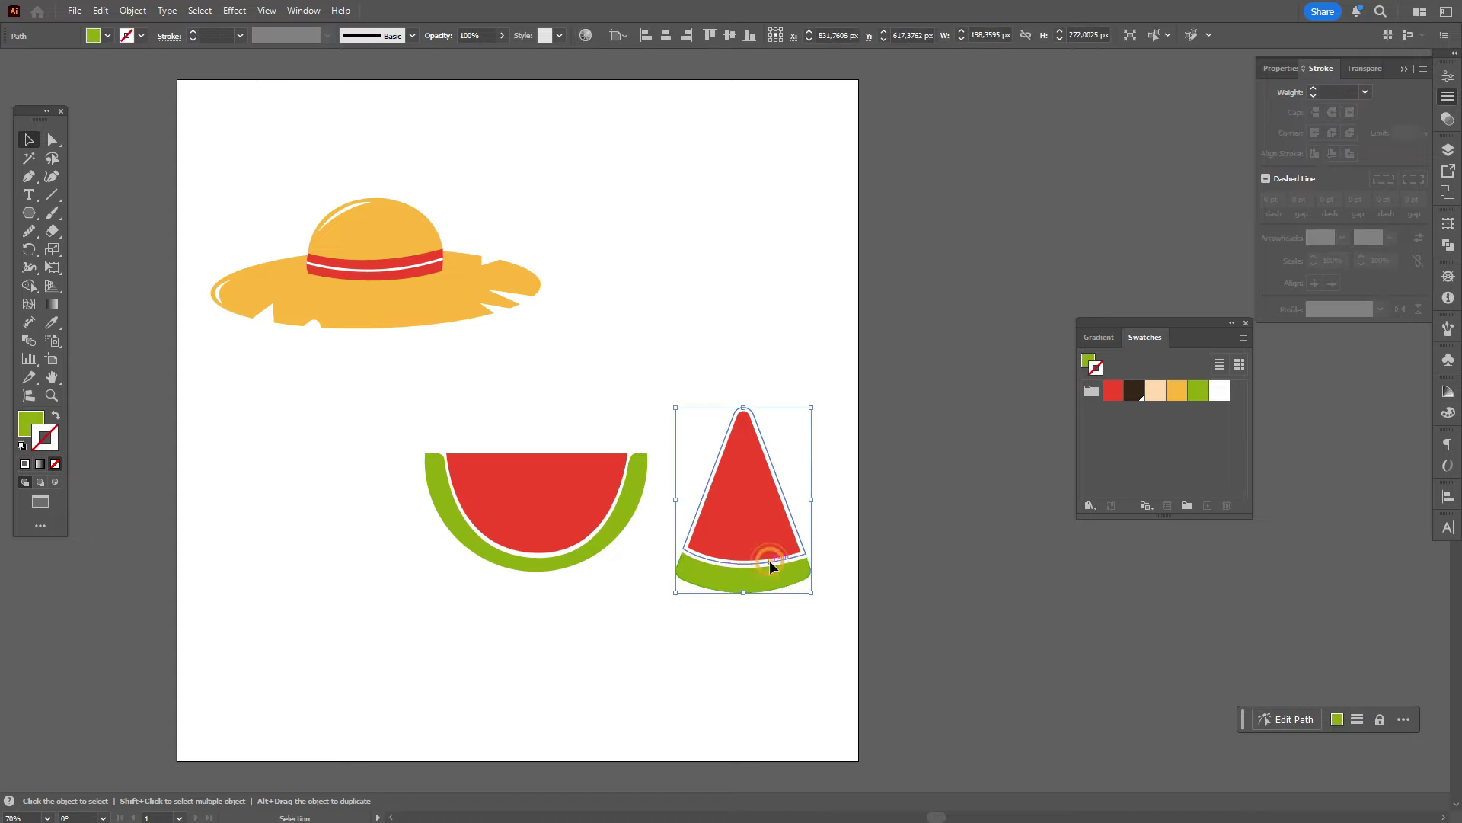
pyautogui.click(770, 560)
pyautogui.click(141, 10)
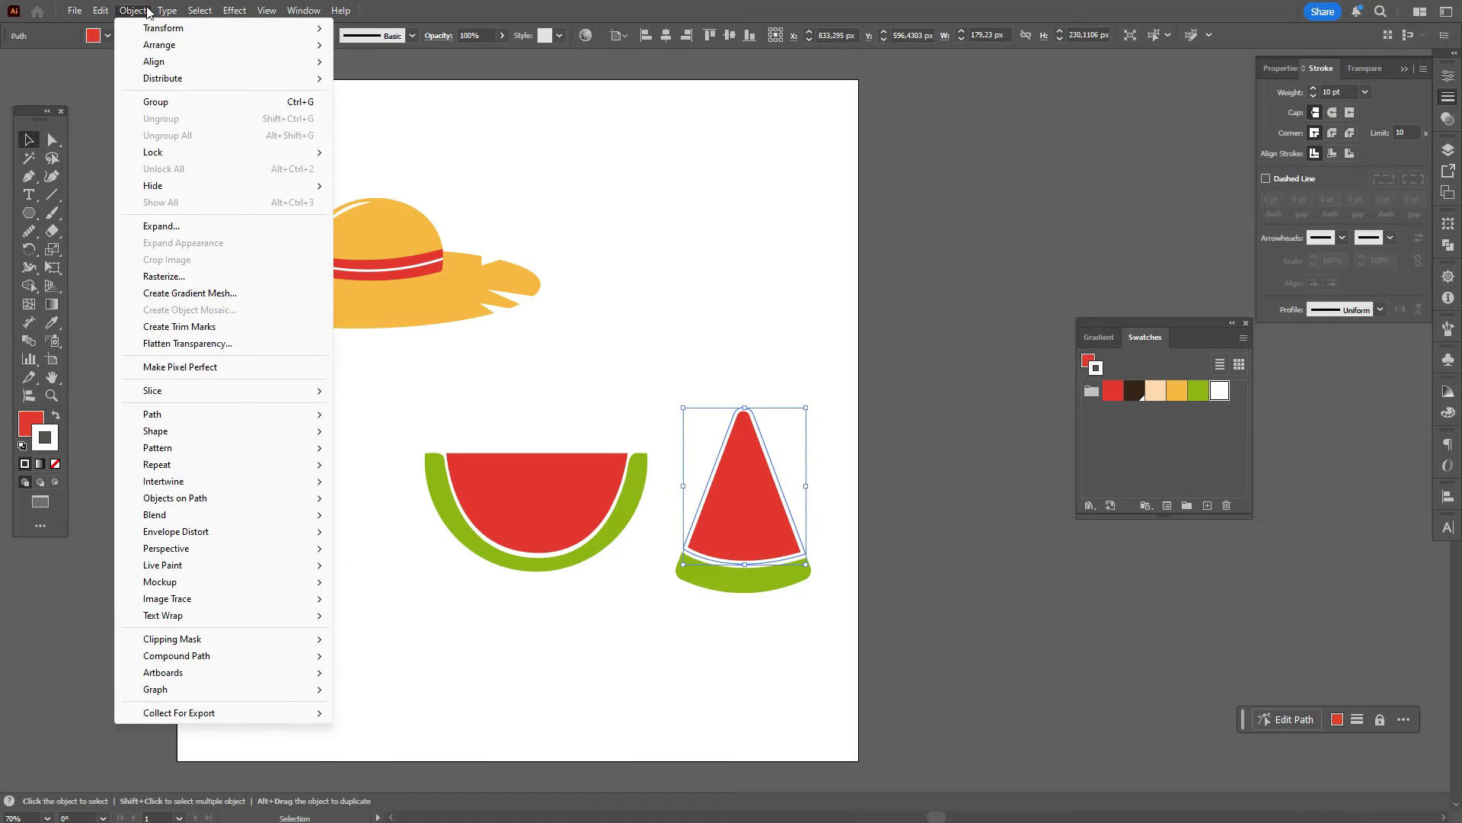
pyautogui.click(190, 226)
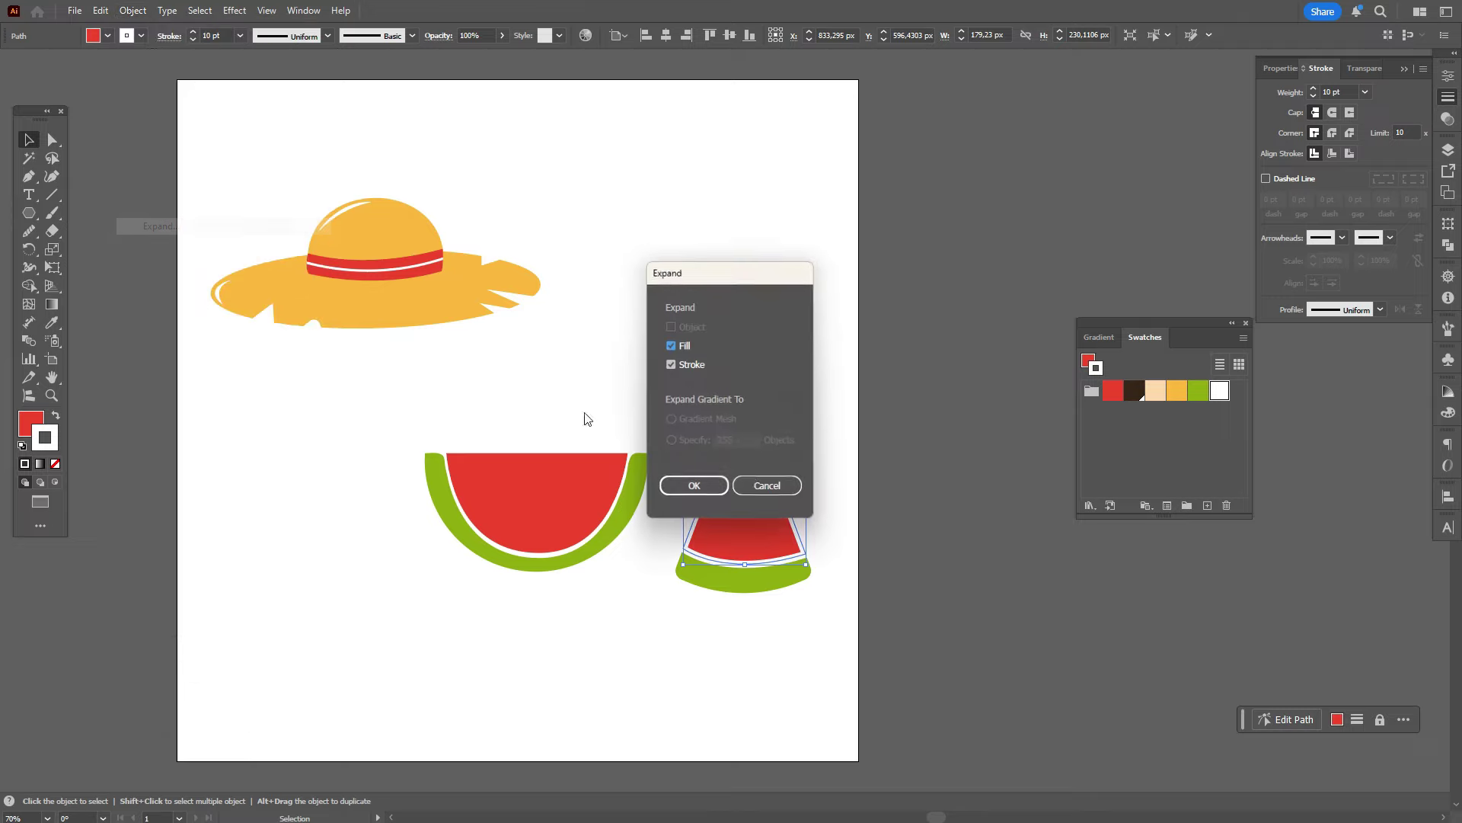
pyautogui.click(694, 485)
pyautogui.click(881, 516)
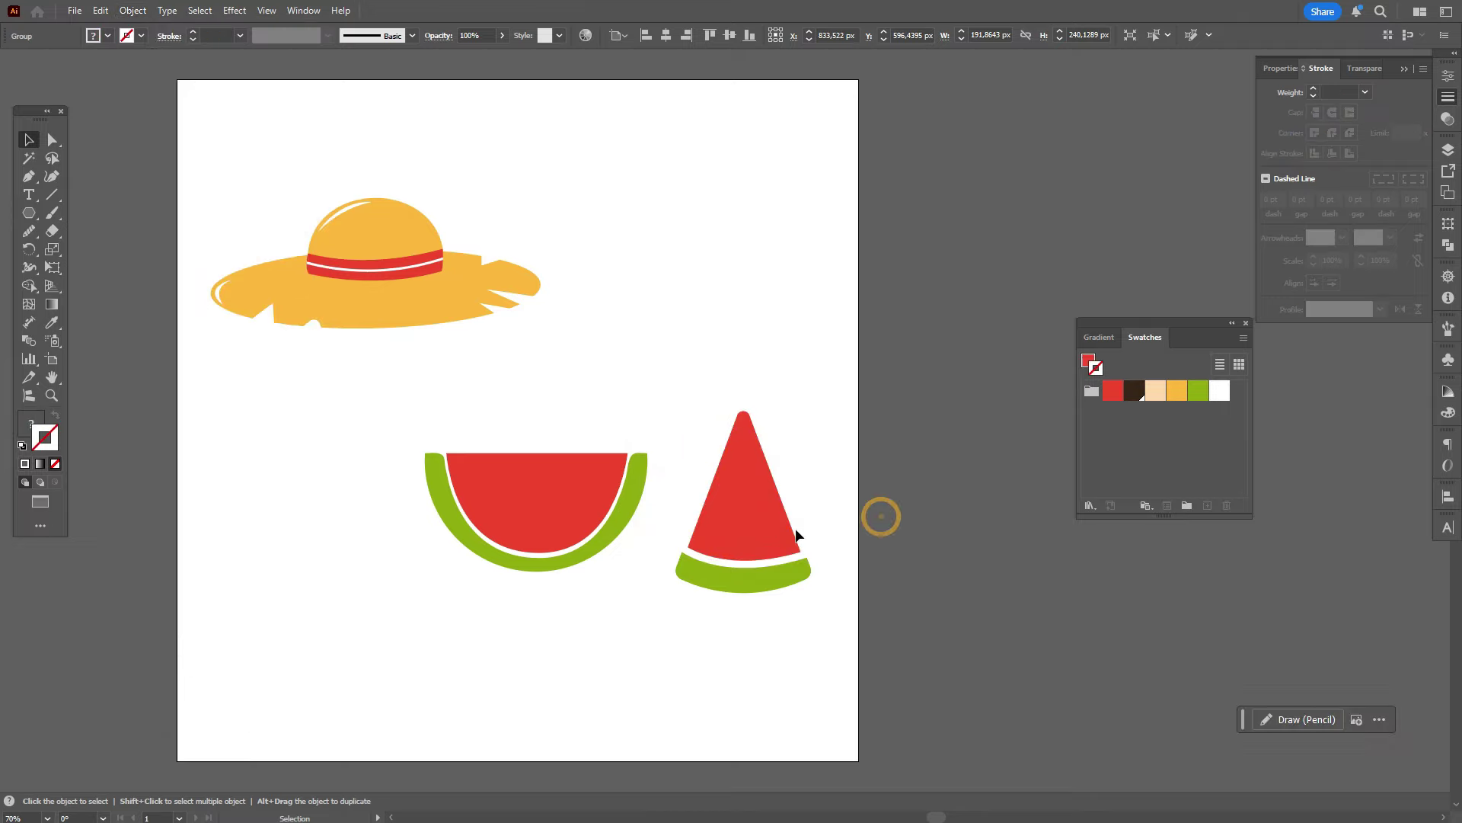
# Step: Ungroup the expanded flesh so the red shape and its white outline can be selected separately
pyautogui.click(793, 531)
pyautogui.rightClick(757, 528)
pyautogui.click(808, 318)
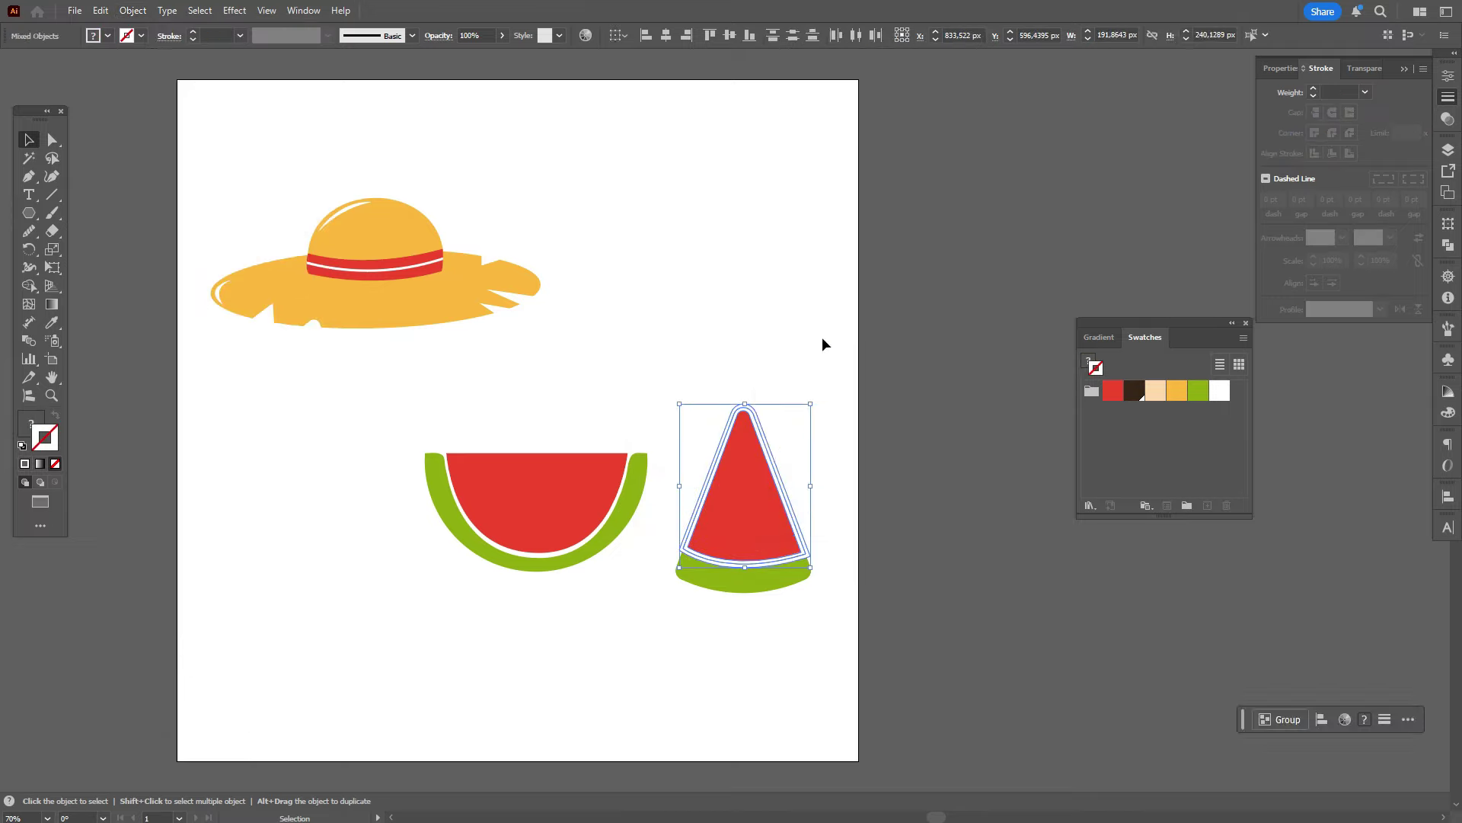
pyautogui.click(814, 377)
pyautogui.click(748, 496)
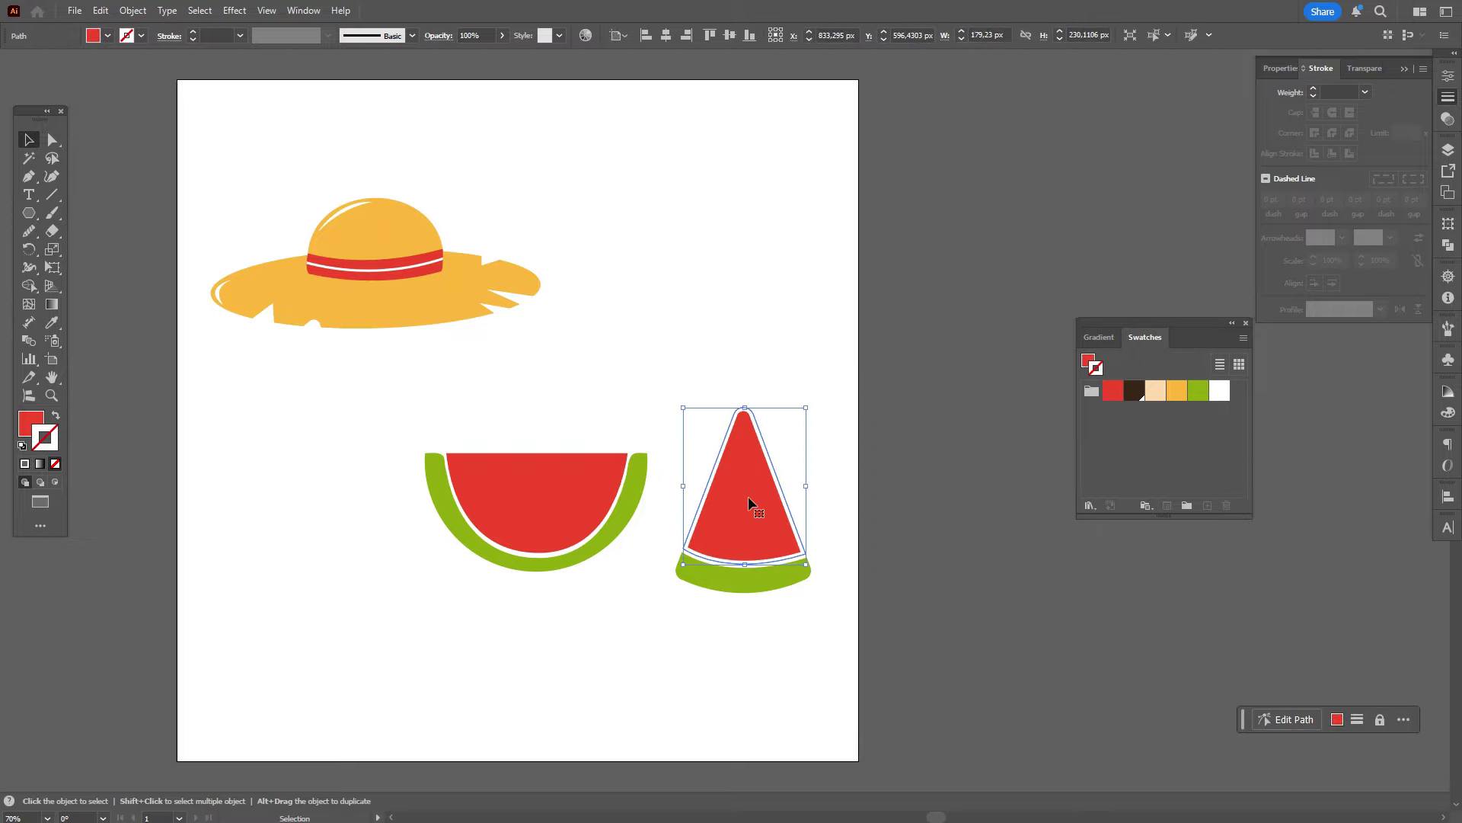
pyautogui.click(838, 543)
# Step: Subtract the white outline from the green triangle with Minus Front, ungroup the result and delete the green piece covering the flesh
pyautogui.click(805, 556)
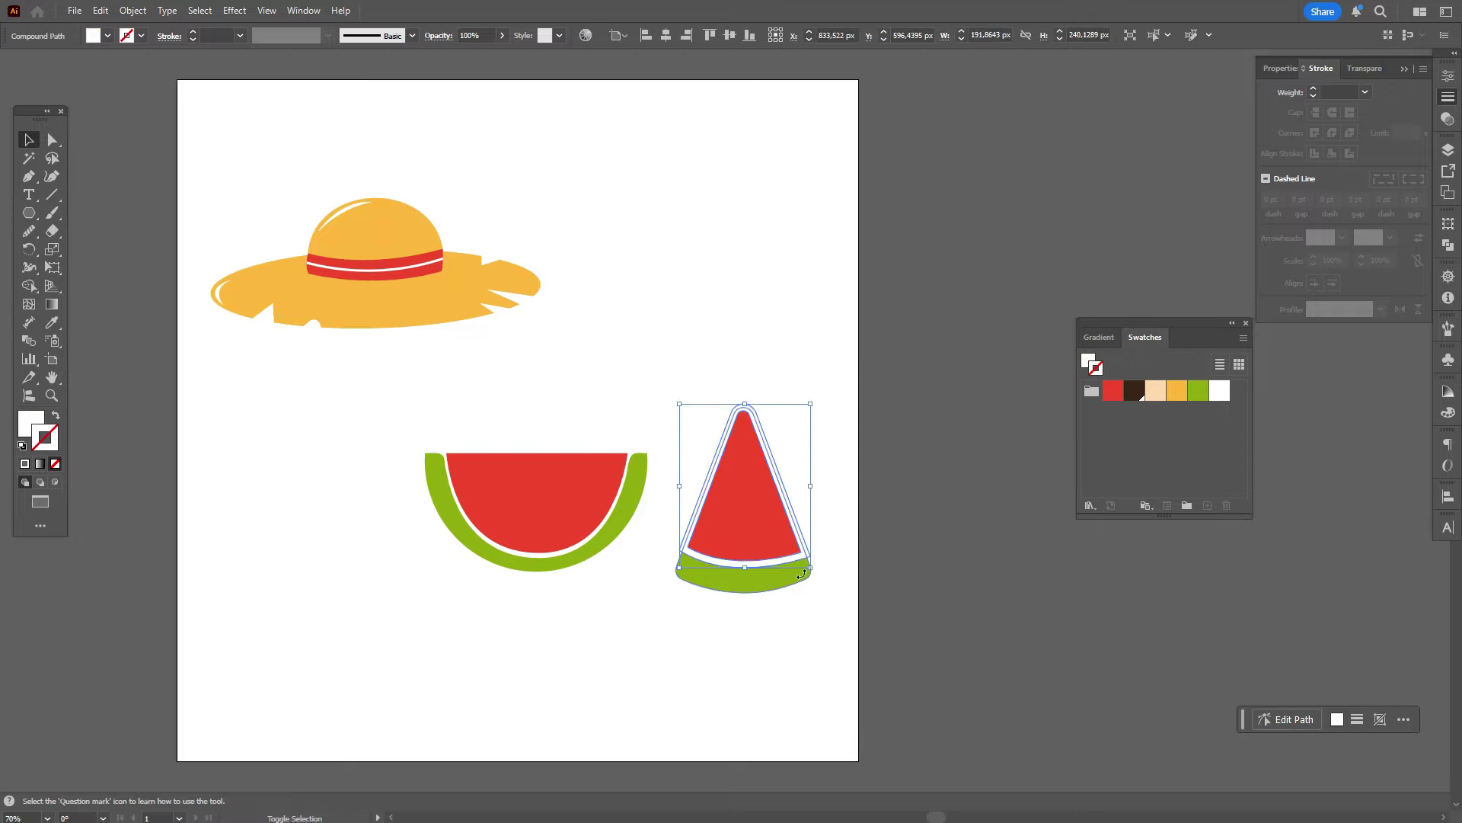
pyautogui.keyDown('shift'); pyautogui.click(792, 585); pyautogui.keyUp('shift')
pyautogui.click(1448, 245)
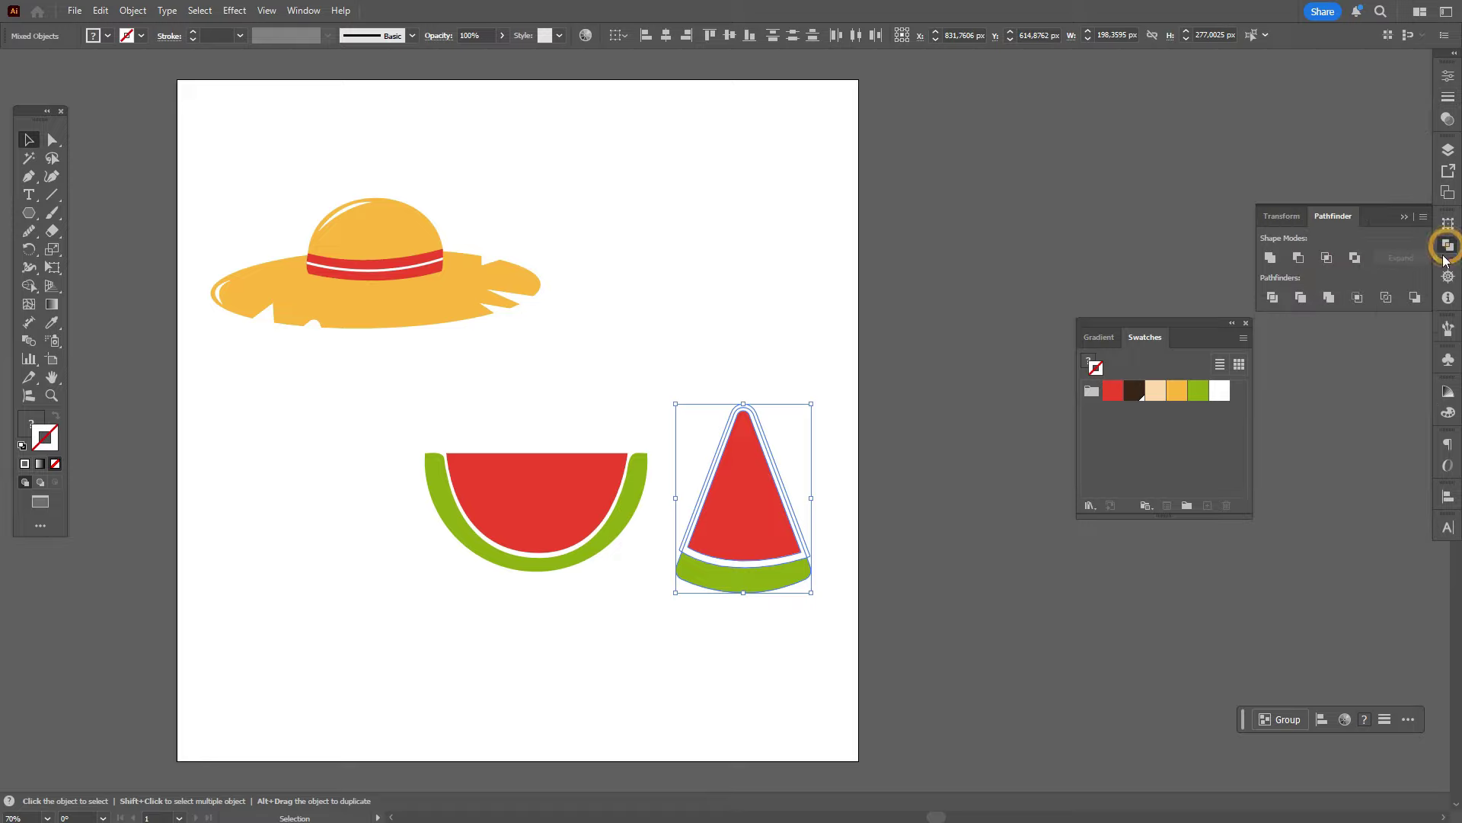
pyautogui.click(1298, 258)
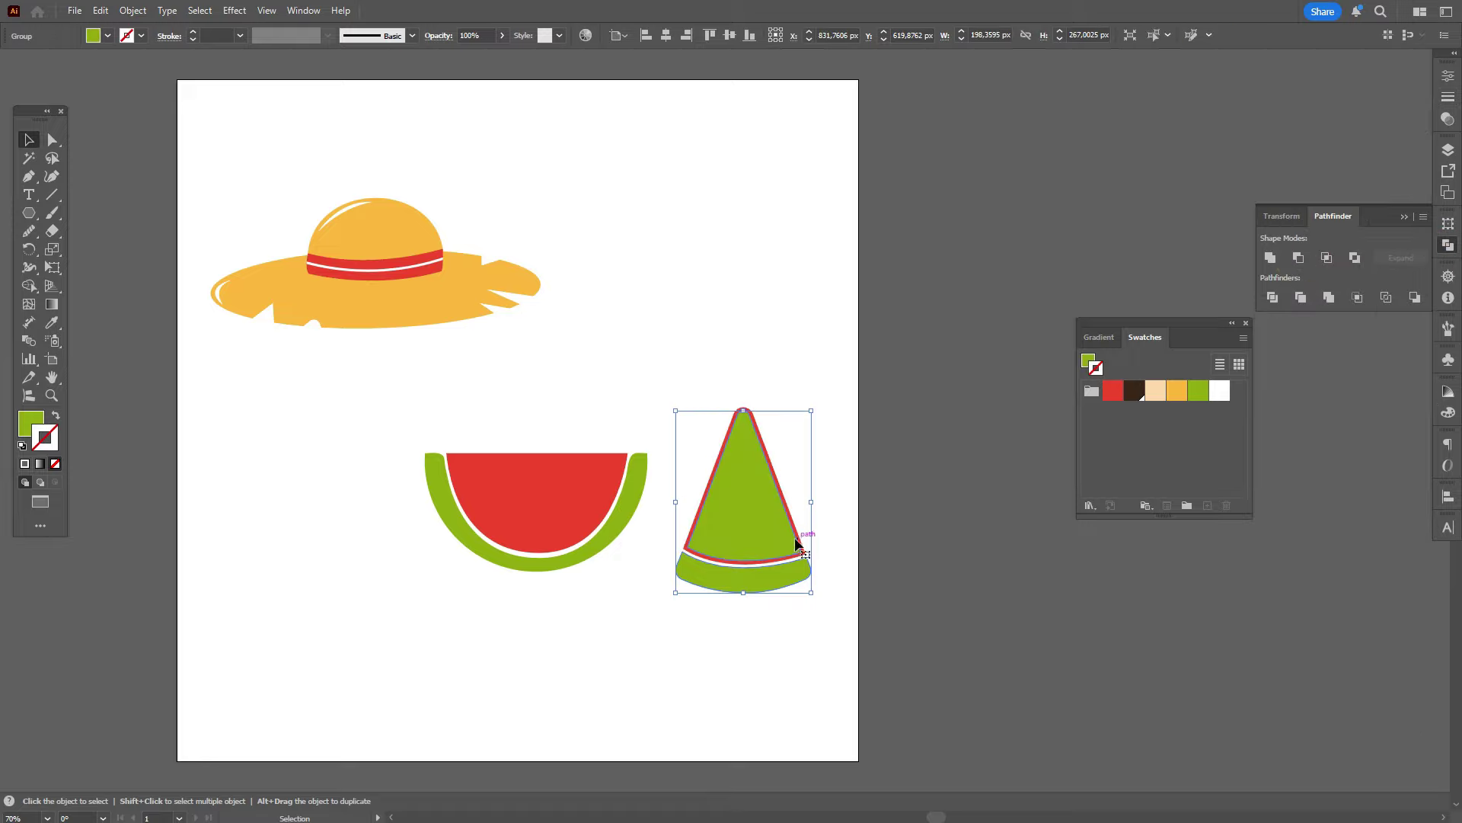
pyautogui.rightClick(796, 543)
pyautogui.click(838, 321)
pyautogui.moveTo(777, 509); pyautogui.dragTo(957, 426)
pyautogui.press('Delete')
# Step: Add an anchor point at the middle of the red flesh's curved lower edge
pyautogui.click(781, 490)
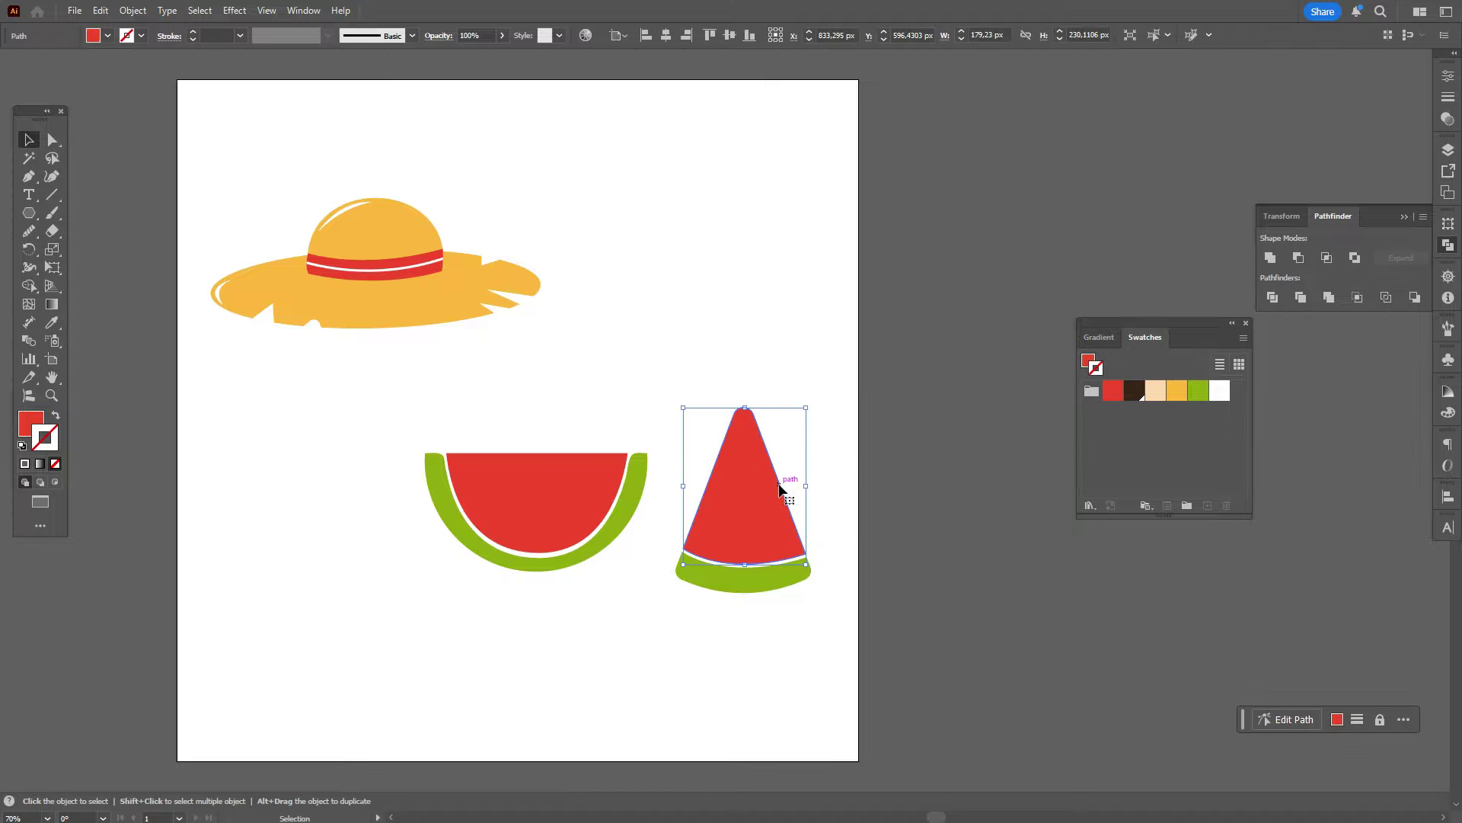
pyautogui.click(52, 140)
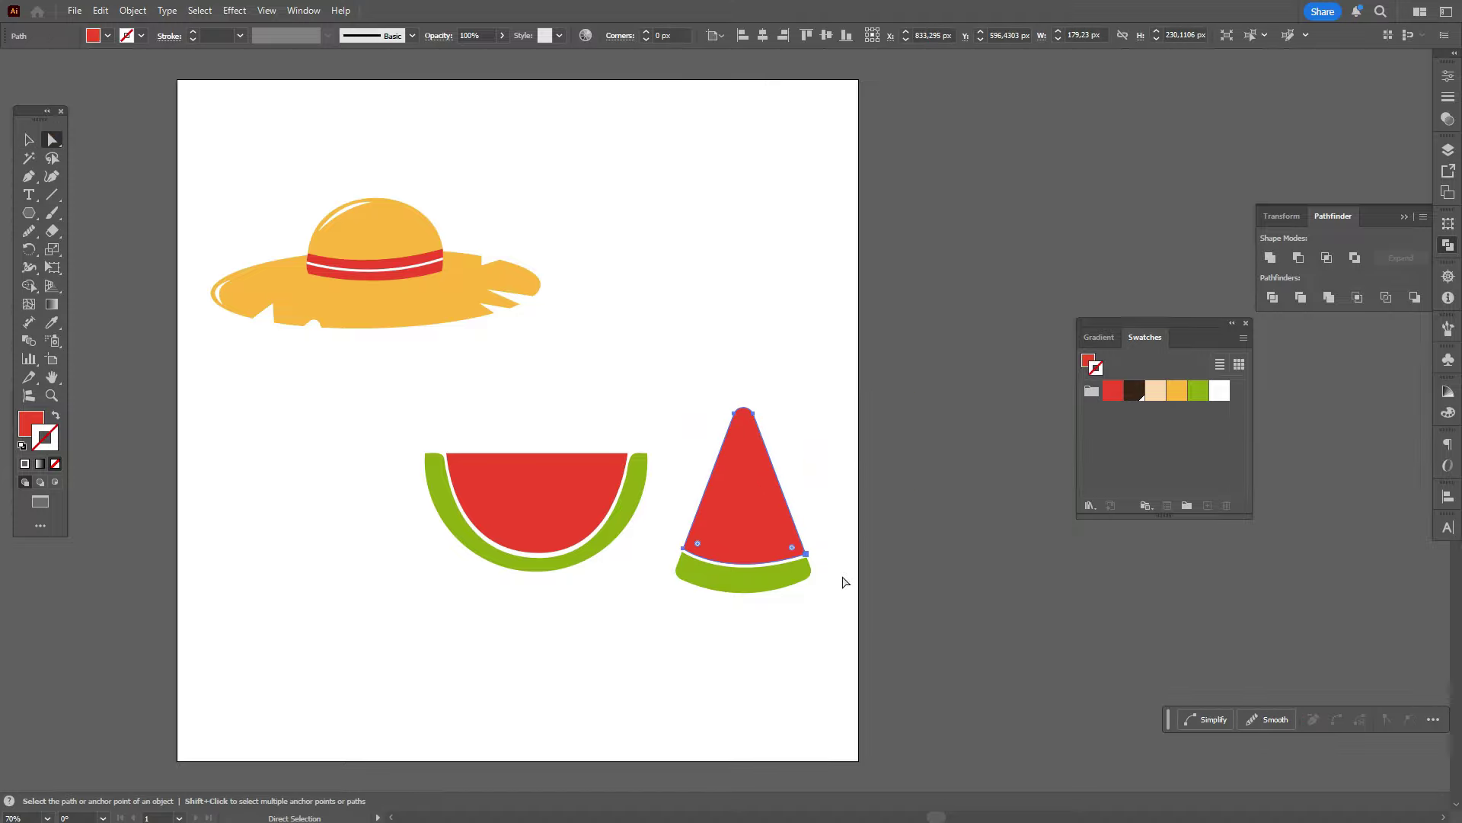
pyautogui.click(28, 176)
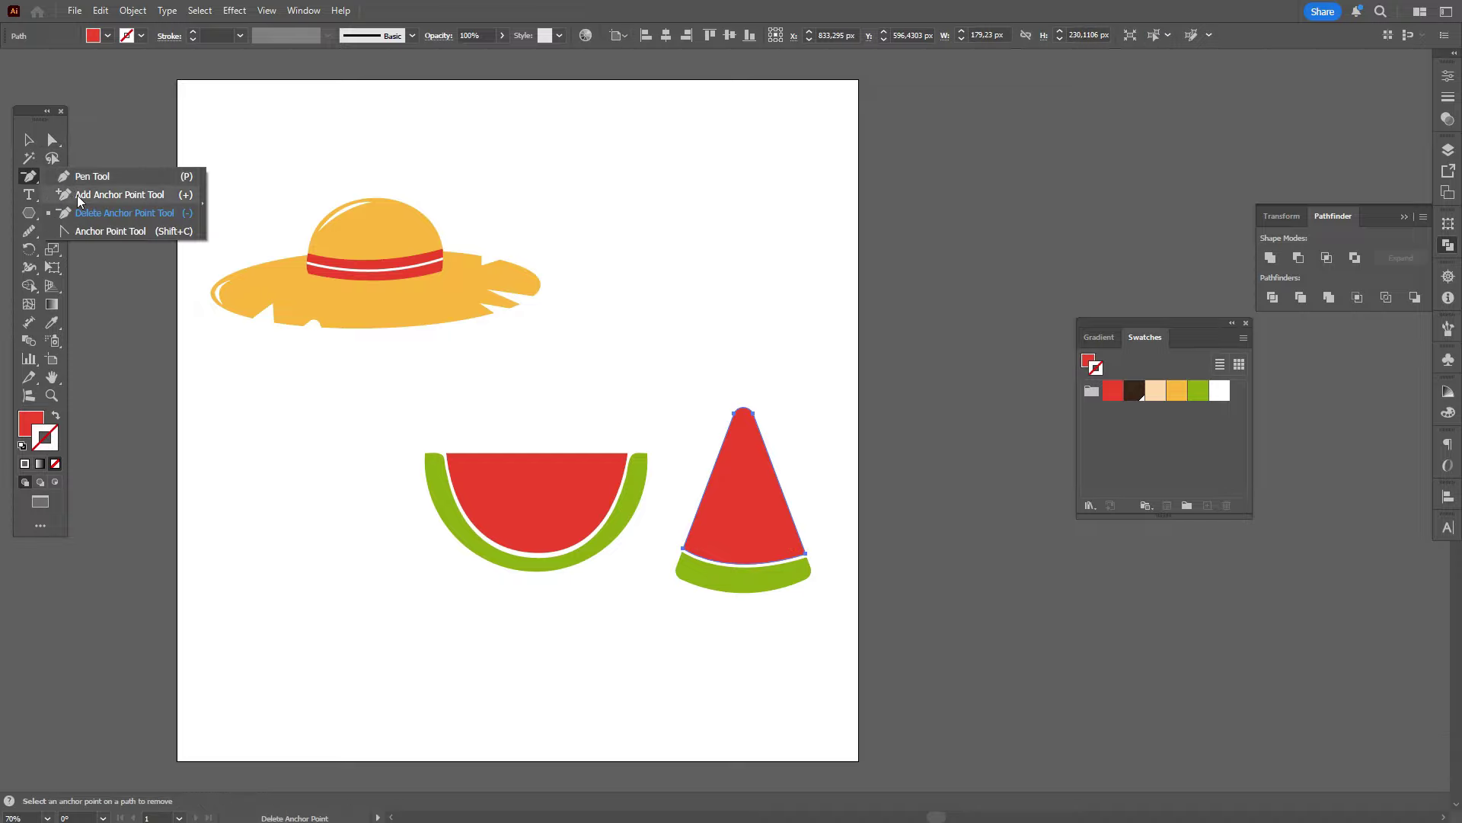
pyautogui.click(99, 199)
pyautogui.click(743, 565)
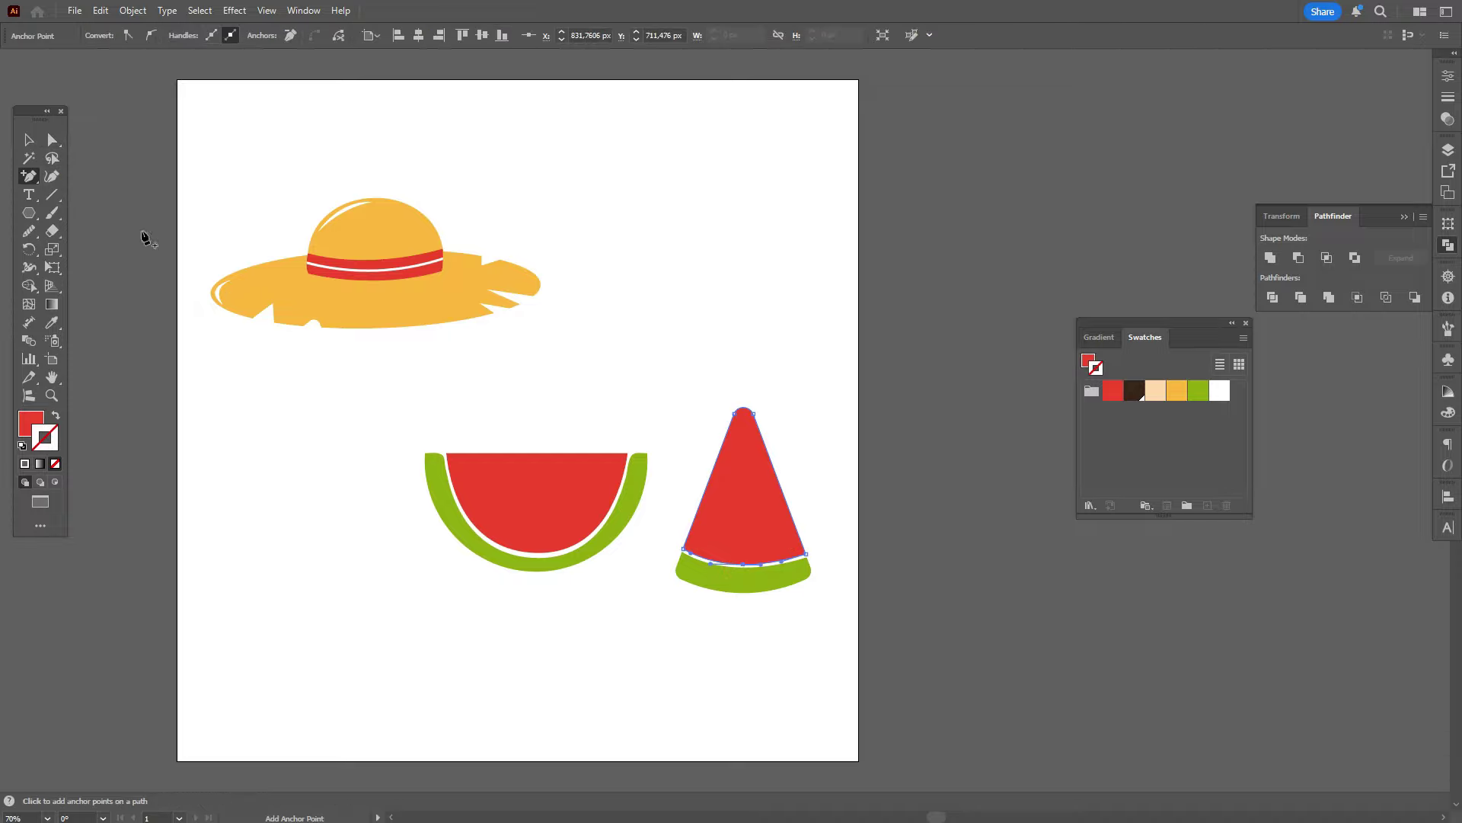
# Step: Move the middle anchor point of the red flesh's lower edge up about 2 px to widen the gap above the rind
pyautogui.click(52, 140)
pyautogui.click(744, 564)
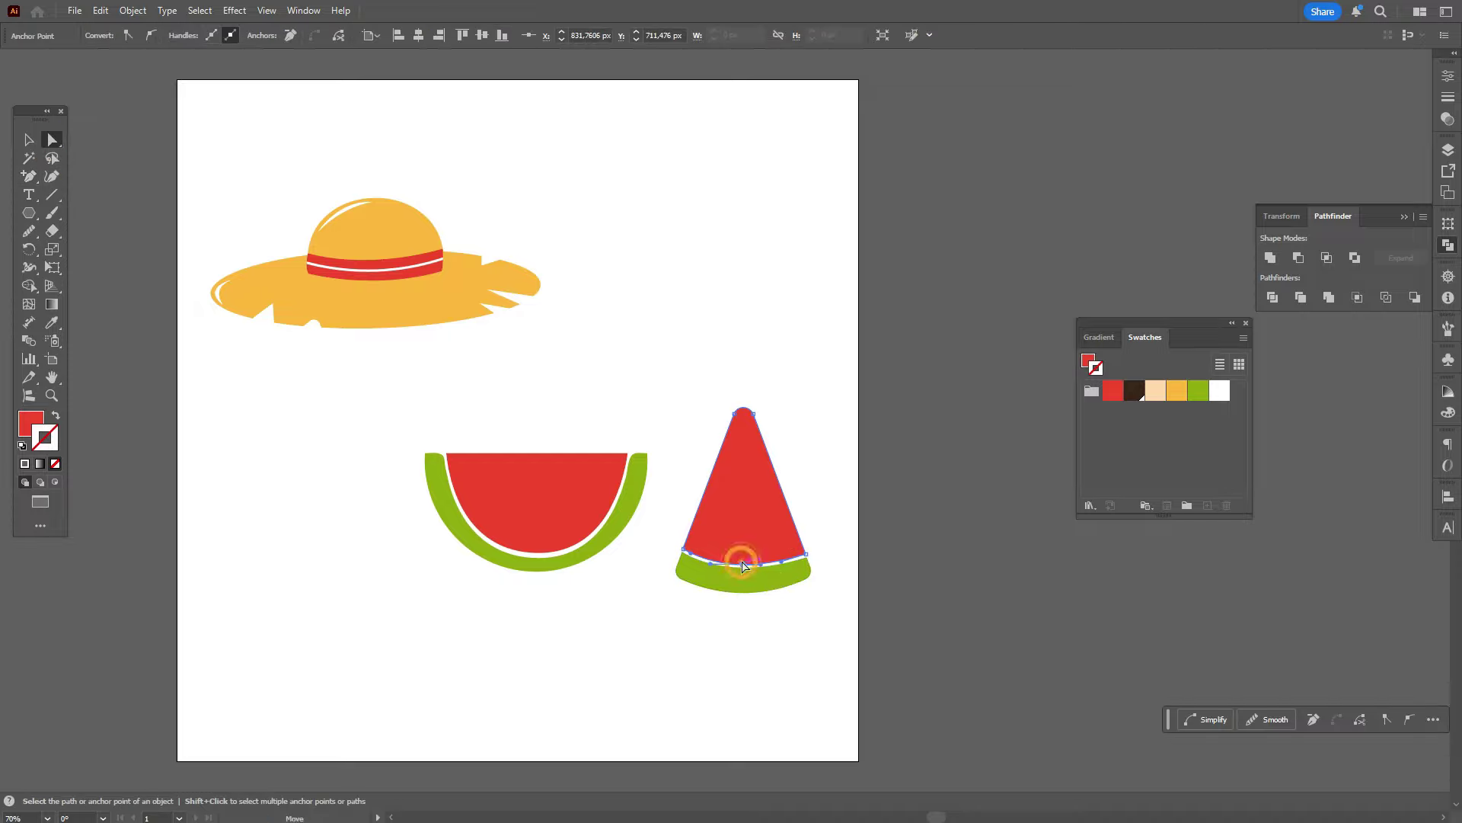
pyautogui.click(745, 567)
pyautogui.click(746, 558)
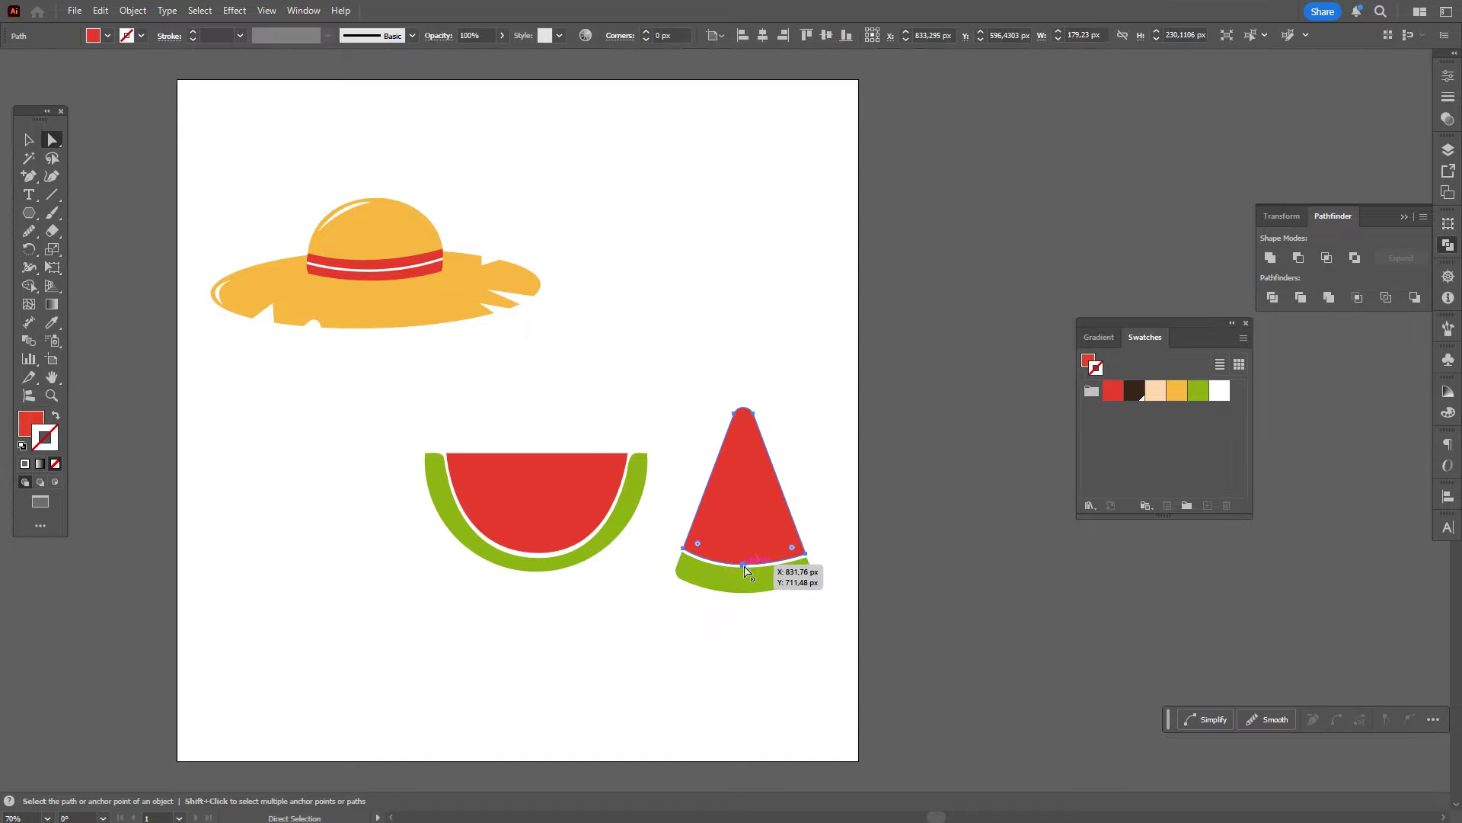
pyautogui.click(745, 567)
pyautogui.click(906, 582)
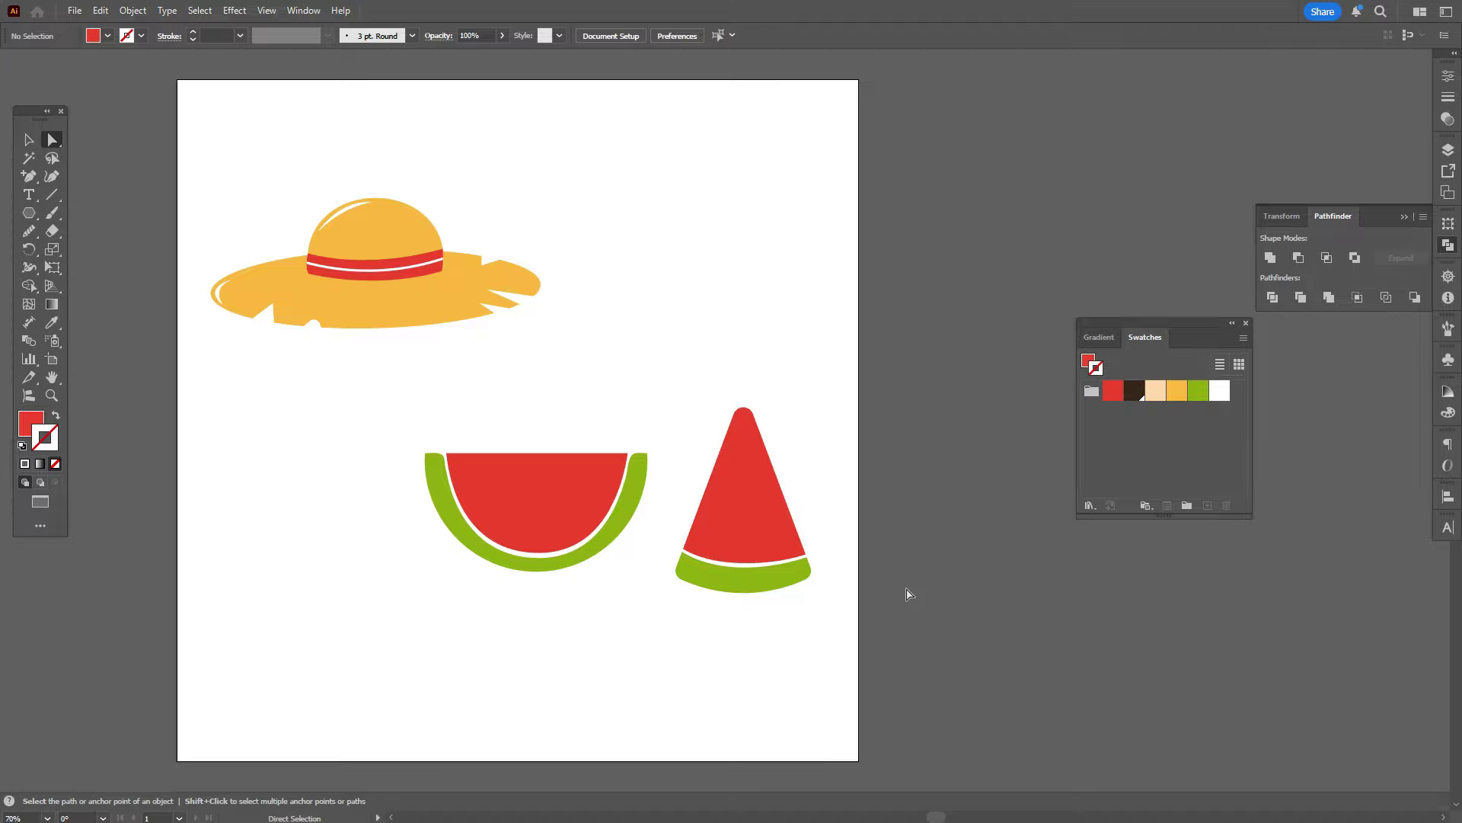
# Step: Soften the two long sides of the triangular slice's red flesh with the Smooth tool
pyautogui.click(766, 499)
pyautogui.click(29, 231)
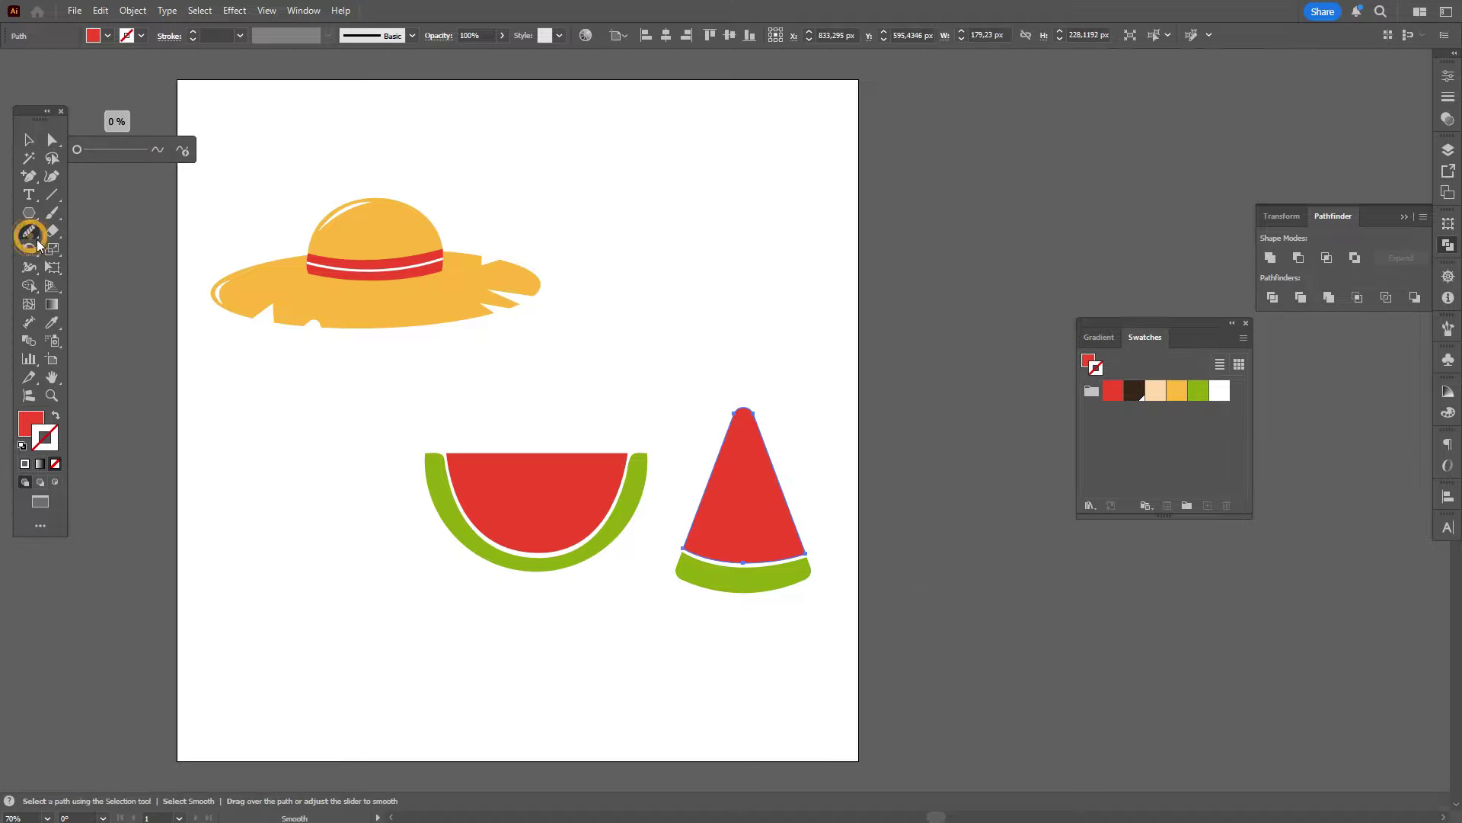
pyautogui.moveTo(706, 502)
pyautogui.mouseDown()
pyautogui.moveTo(726, 417)
pyautogui.moveTo(757, 428)
pyautogui.mouseUp()
pyautogui.moveTo(767, 454); pyautogui.dragTo(802, 529)
pyautogui.click(29, 139)
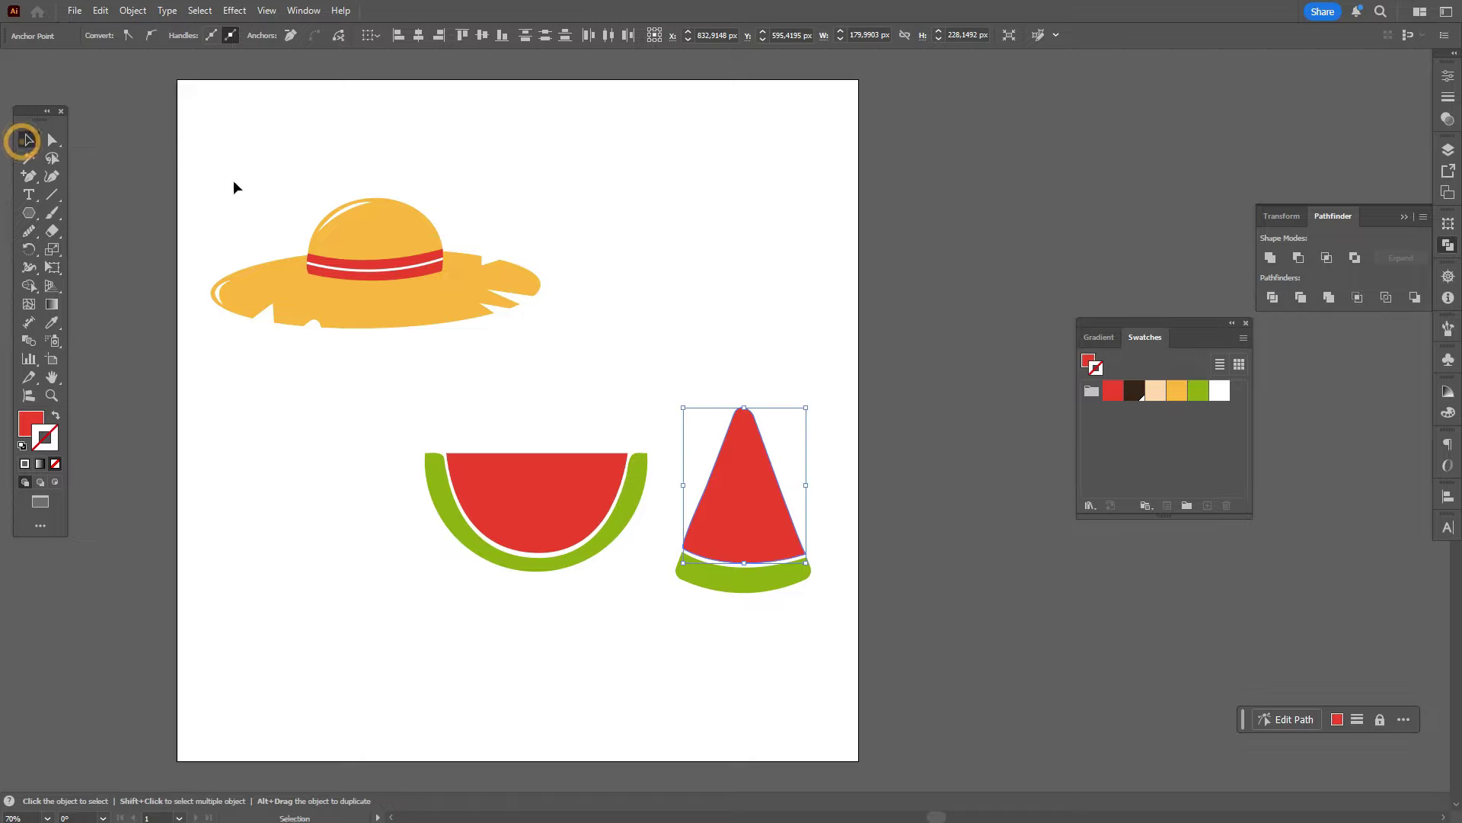
pyautogui.click(941, 433)
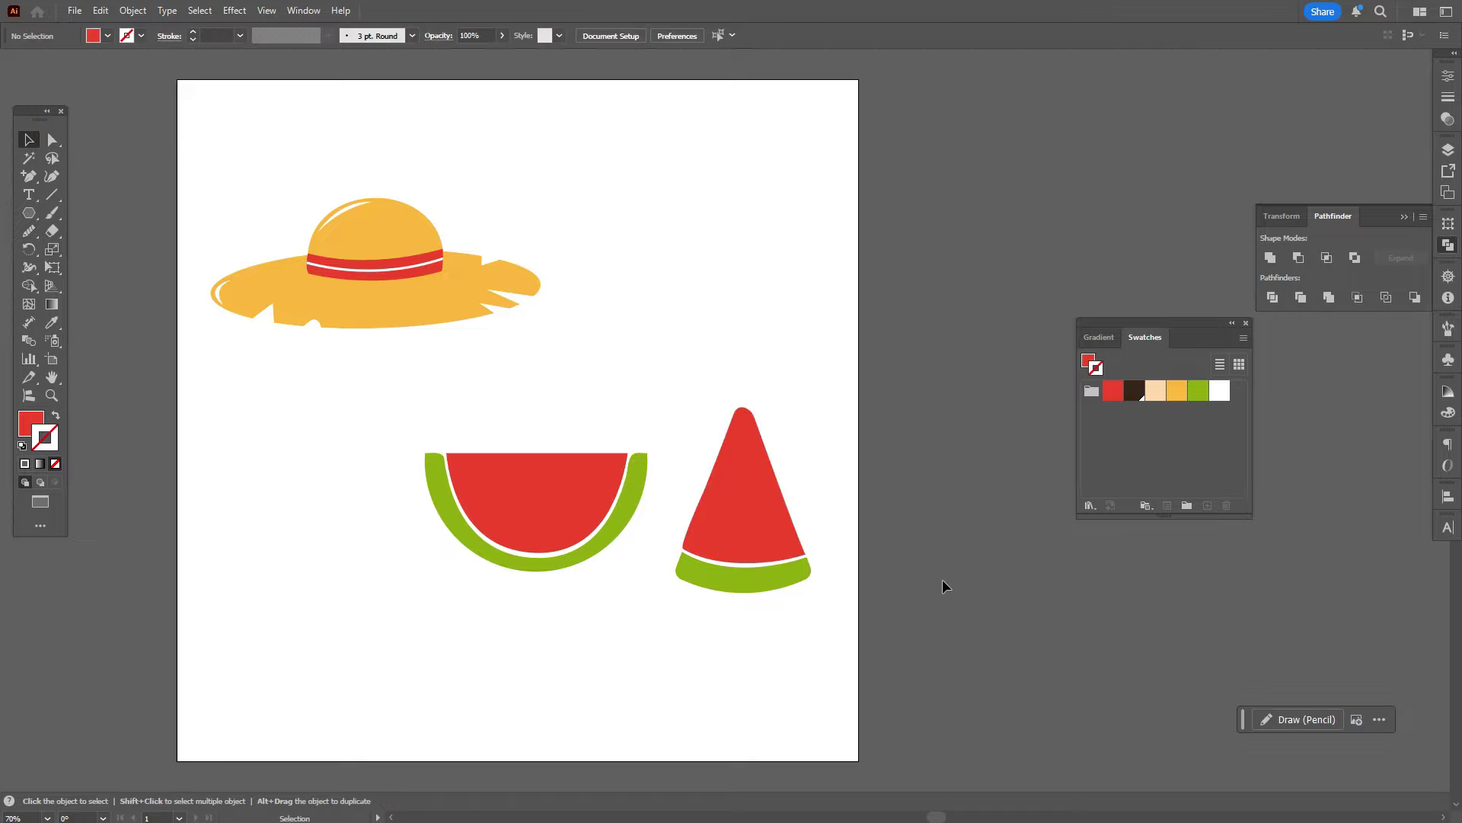
# Step: Round the lower-right corner of the triangular slice's red flesh to a radius of about 10 px
pyautogui.click(53, 140)
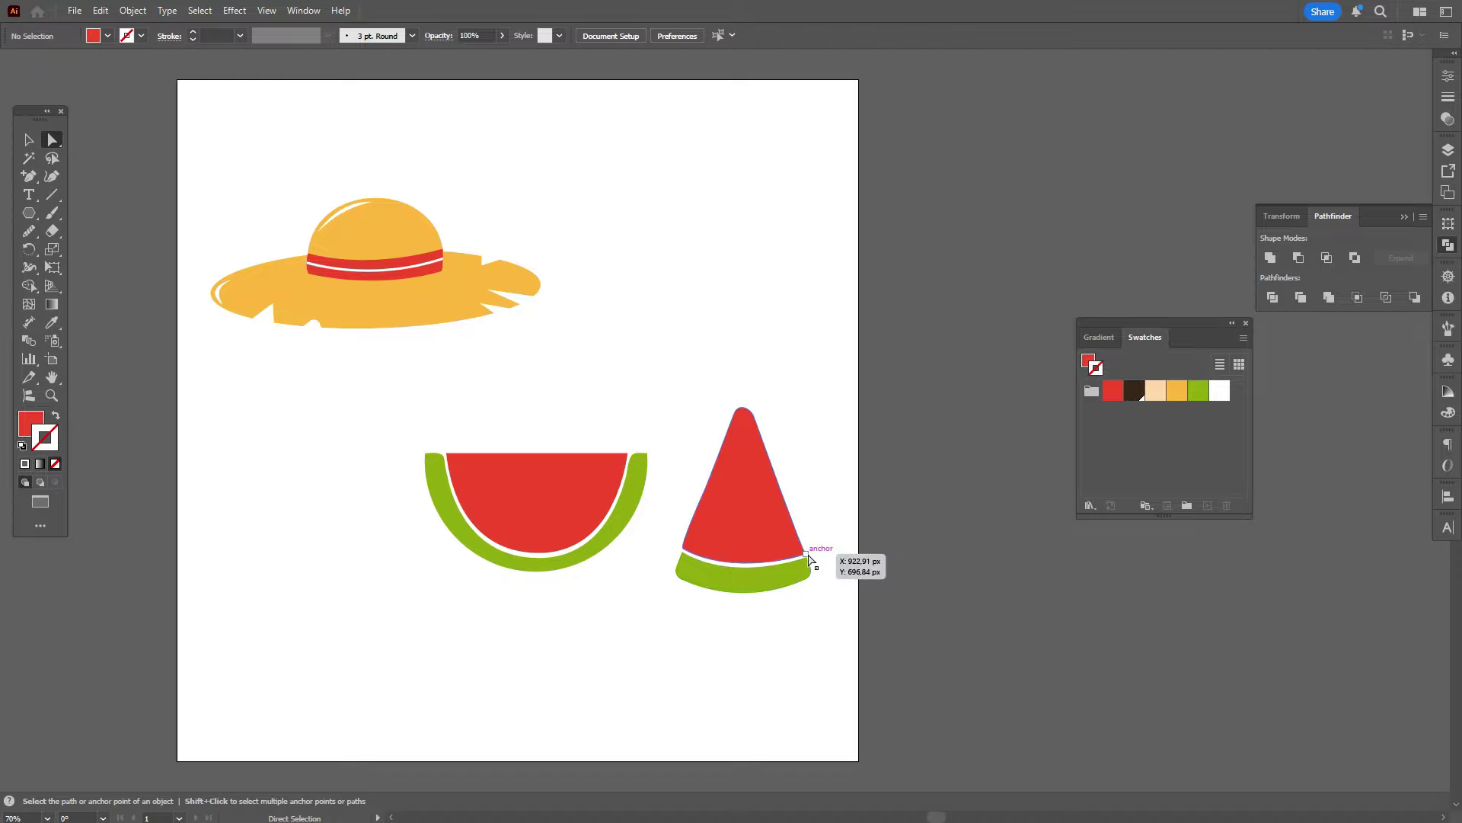
pyautogui.click(793, 549)
pyautogui.moveTo(794, 550); pyautogui.dragTo(809, 583)
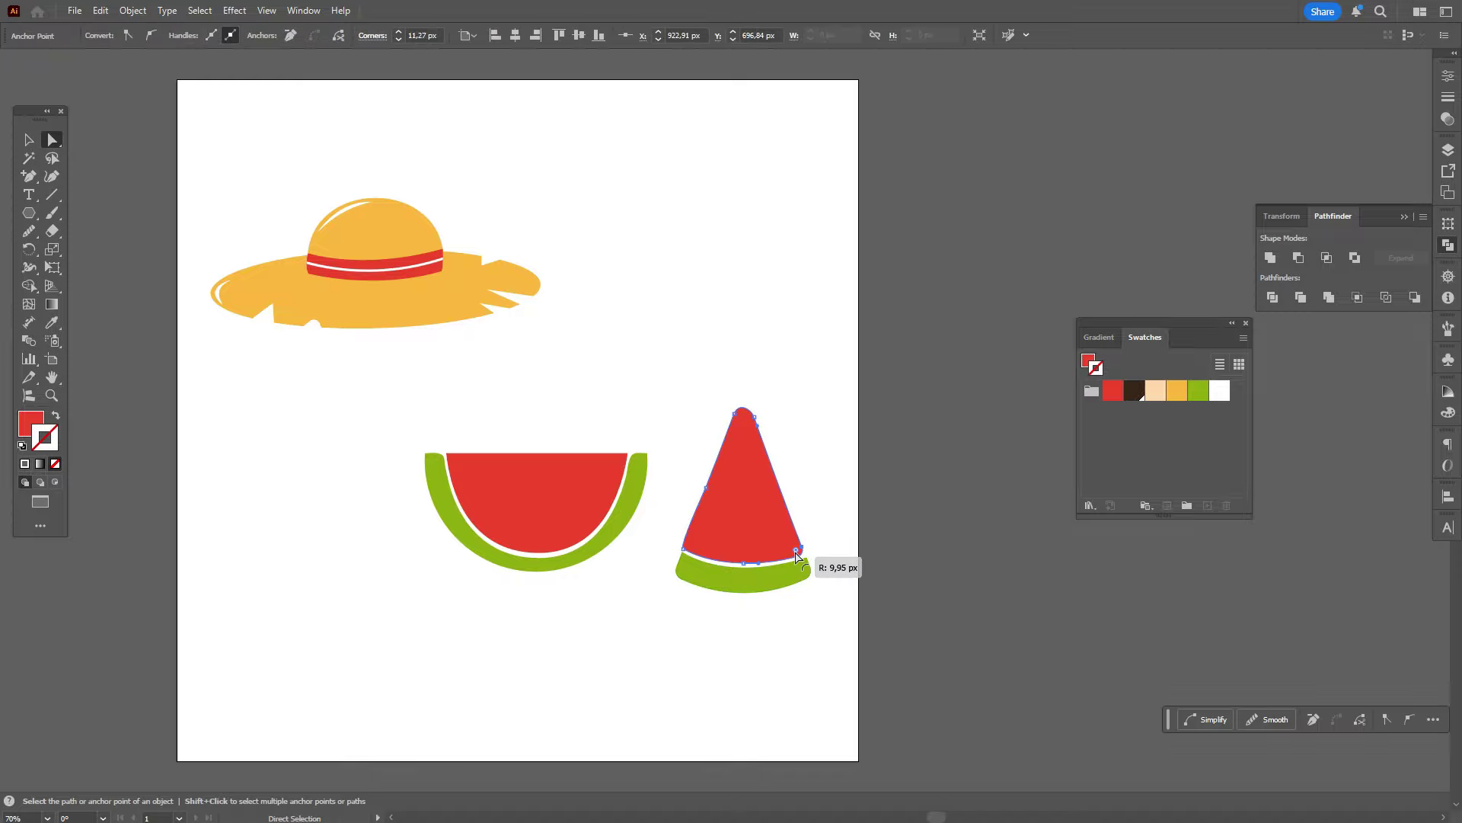
pyautogui.click(938, 572)
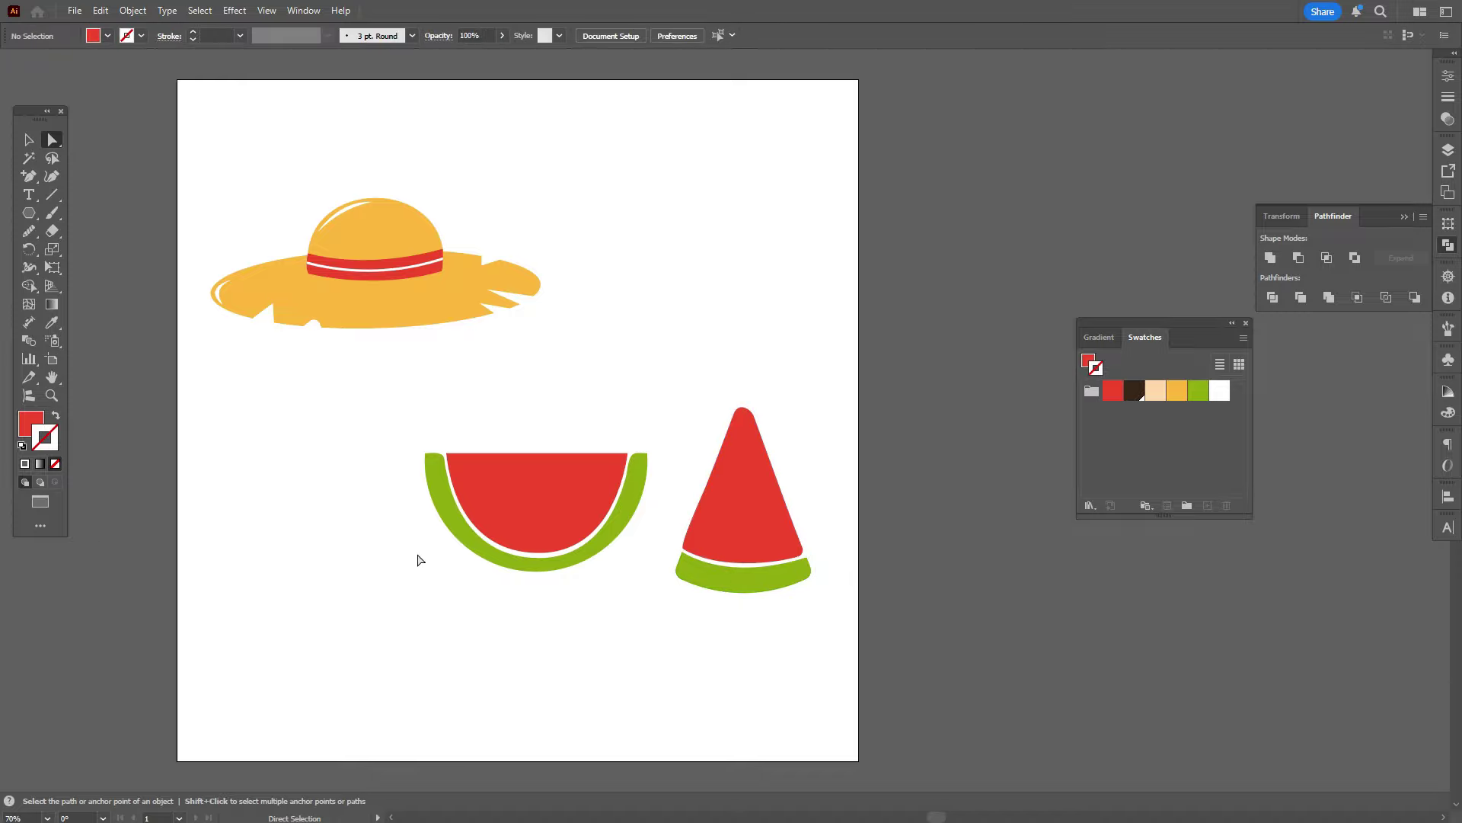
# Step: Scale down the whole triangular slice, tilt it clockwise and place it overlapping the right edge of the half-round slice
pyautogui.click(29, 139)
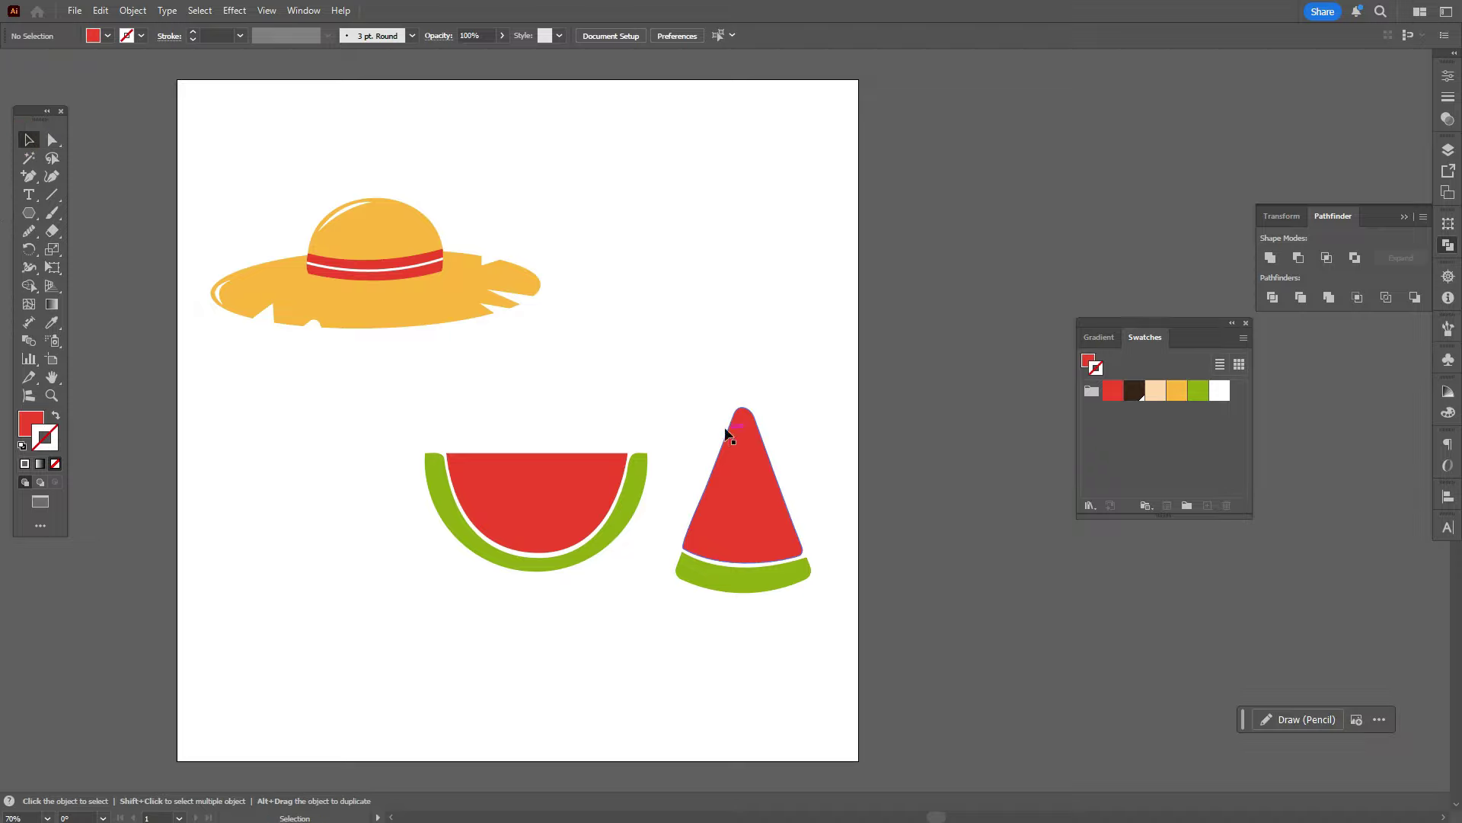
pyautogui.moveTo(682, 359); pyautogui.dragTo(797, 643)
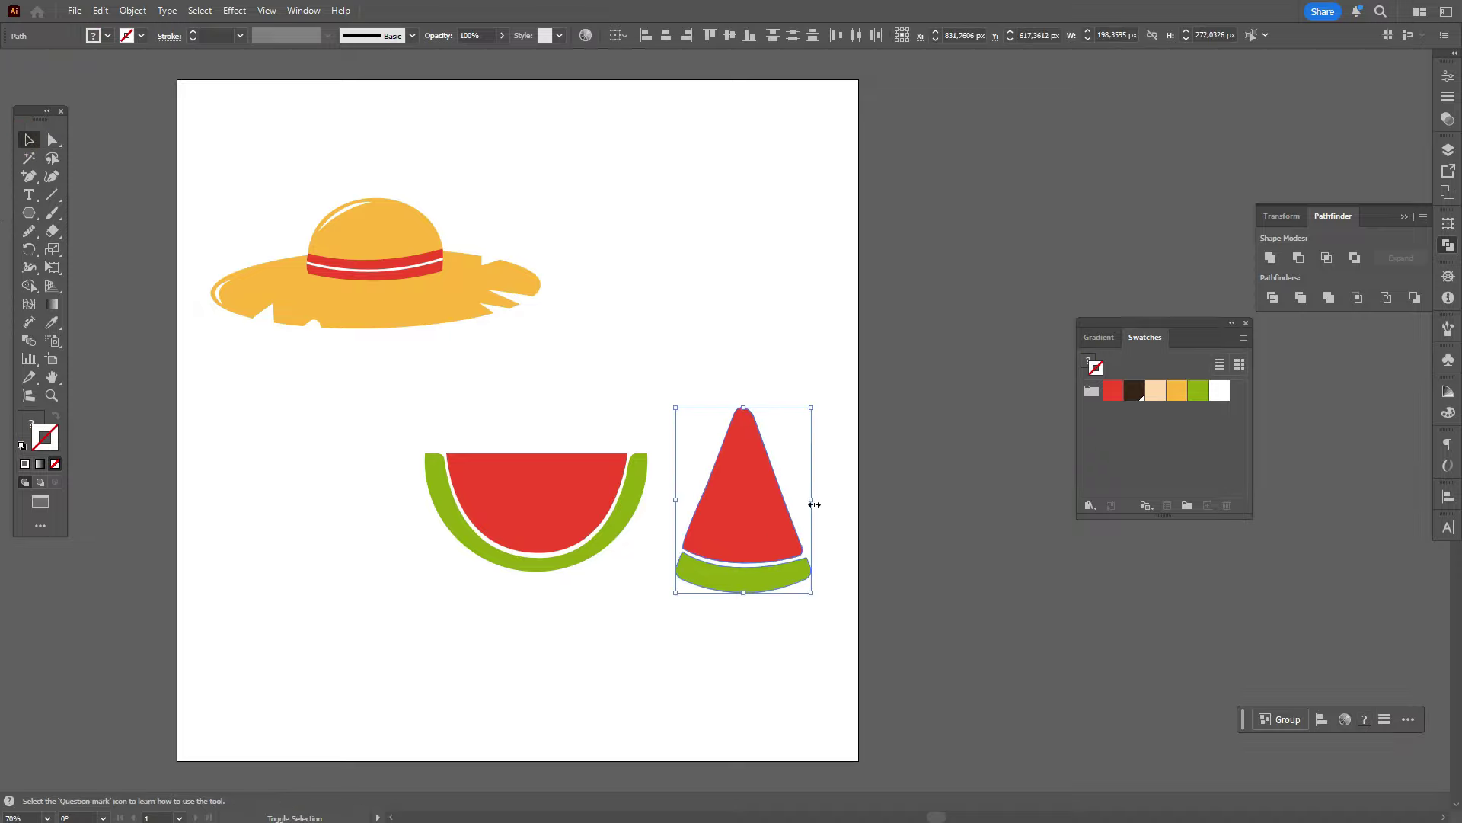
pyautogui.moveTo(814, 504); pyautogui.dragTo(661, 522)
pyautogui.click(792, 535)
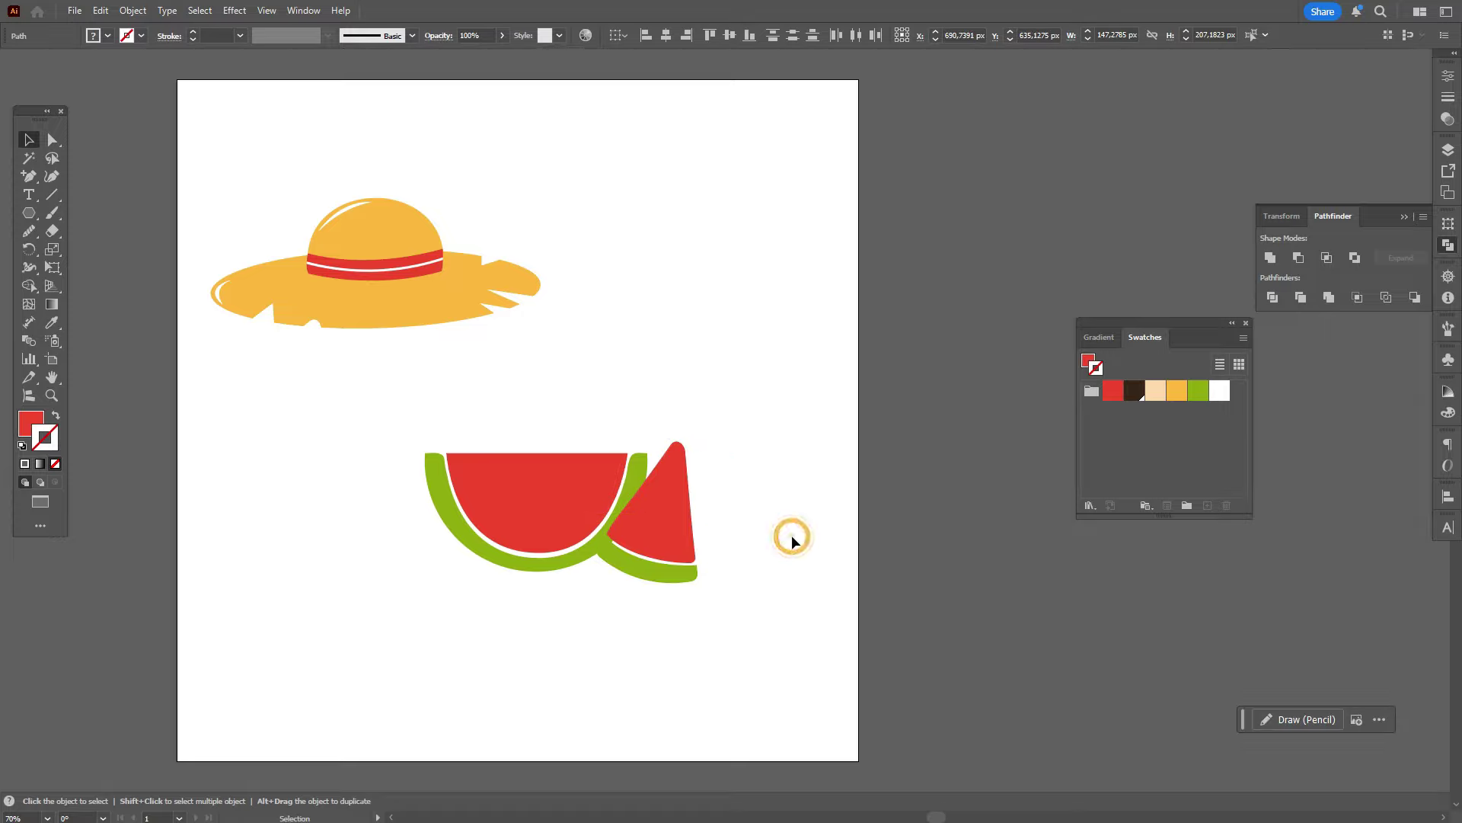
# Step: Draw a dark brown teardrop seed without stroke, about 17 by 40 px, on the left part of the half-round slice's flesh
pyautogui.click(51, 377)
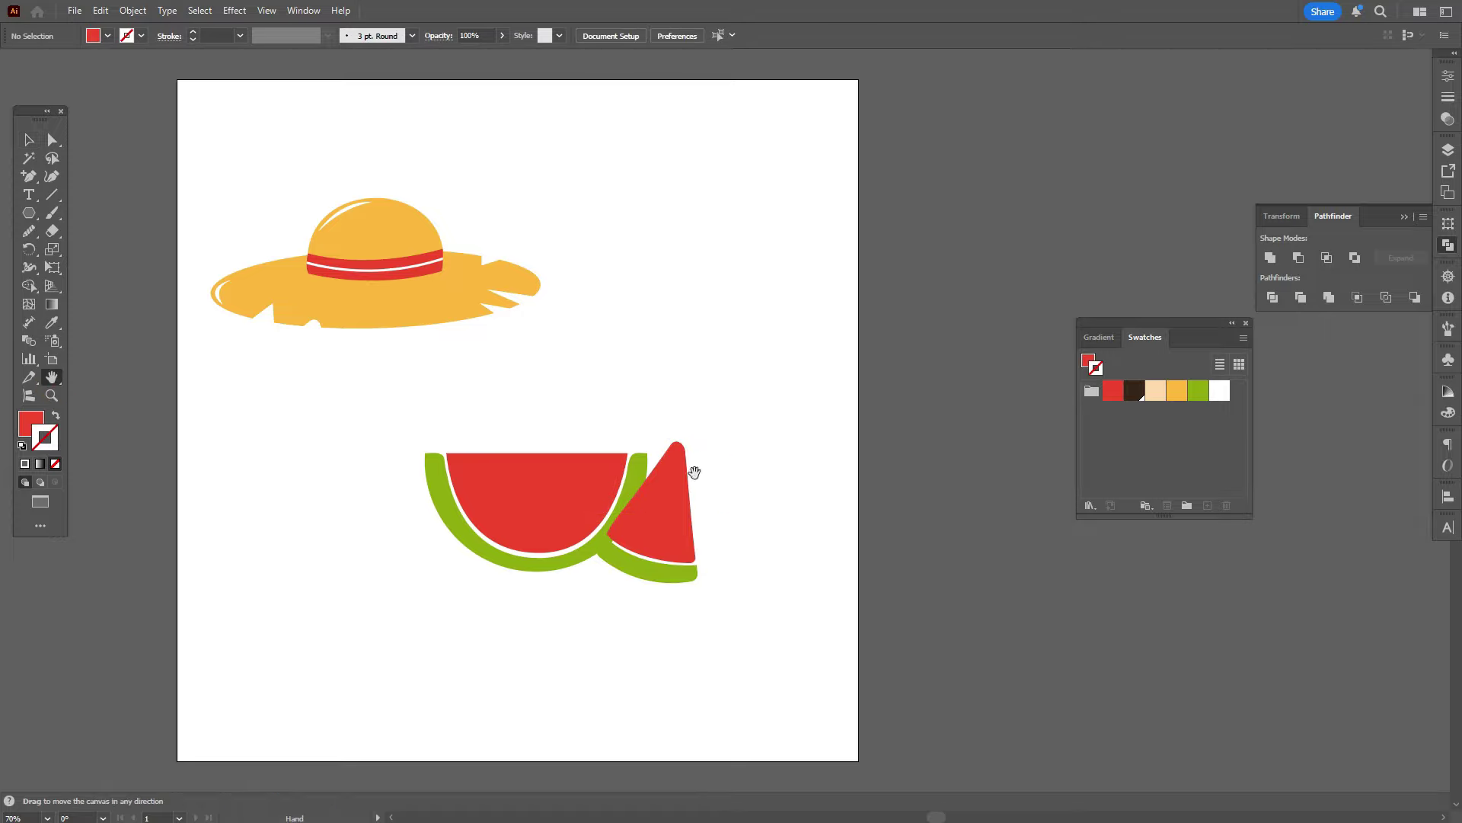
pyautogui.click(721, 499)
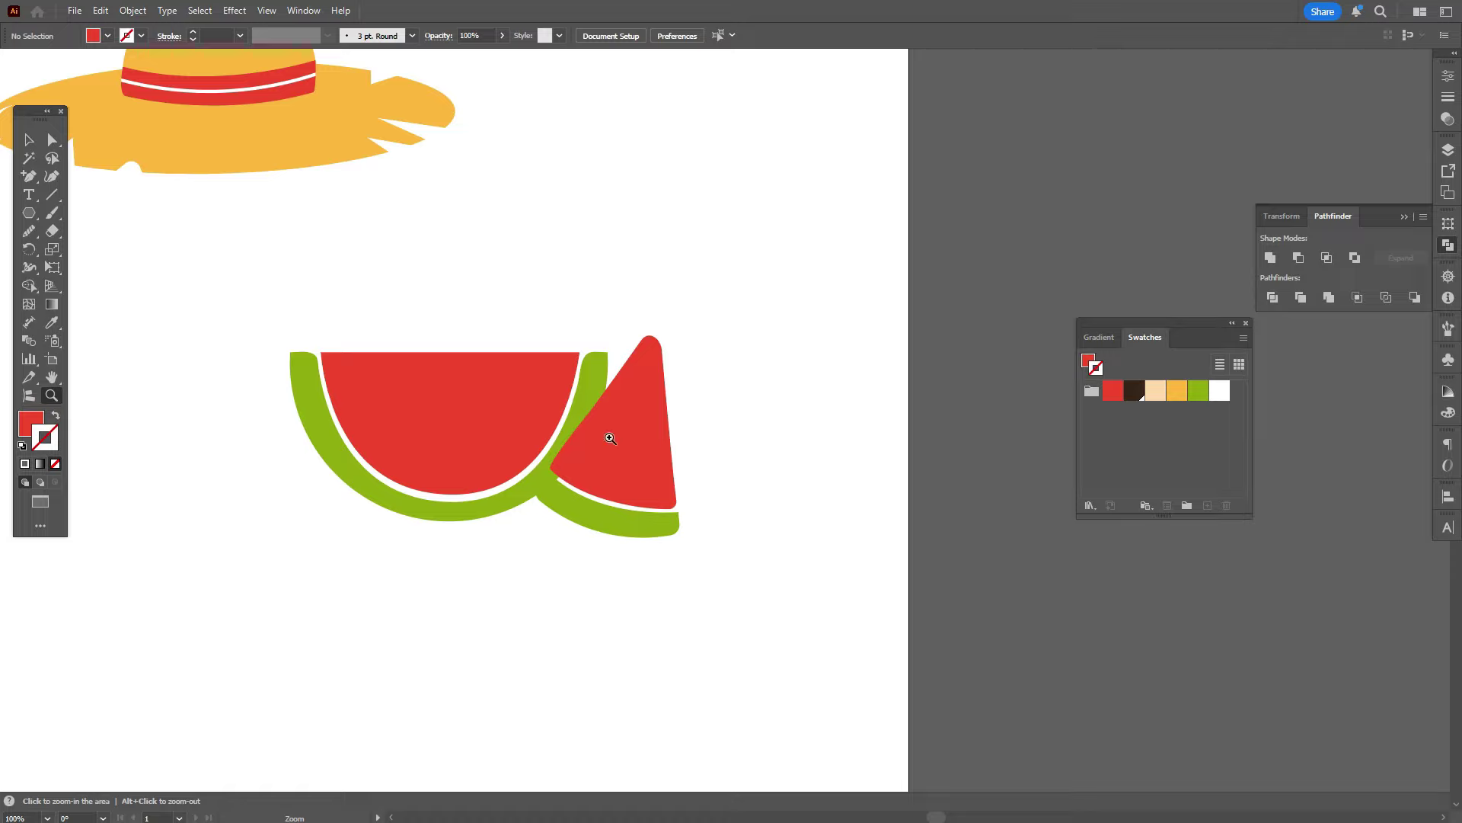
pyautogui.click(607, 436)
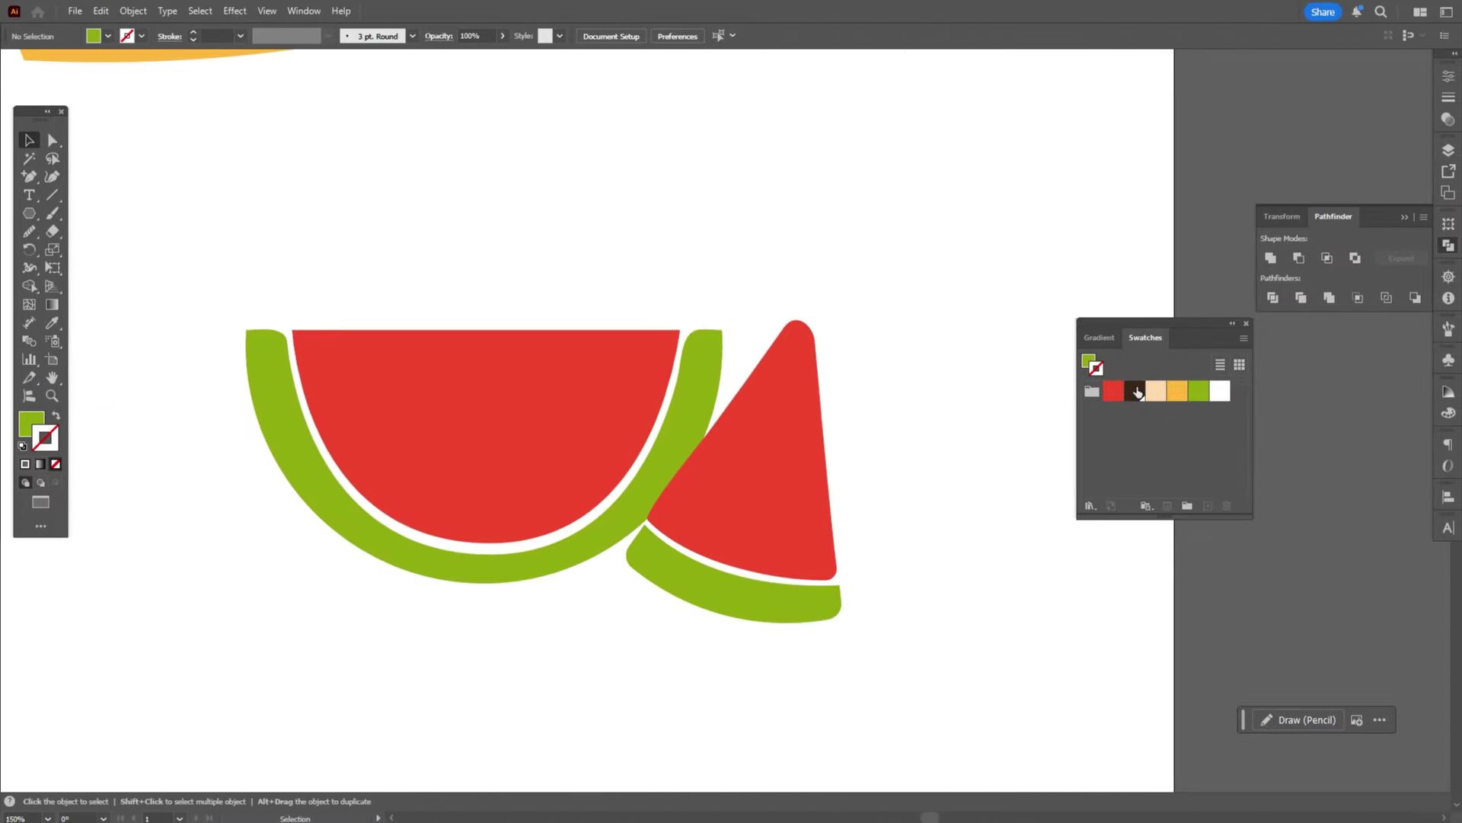
pyautogui.click(57, 416)
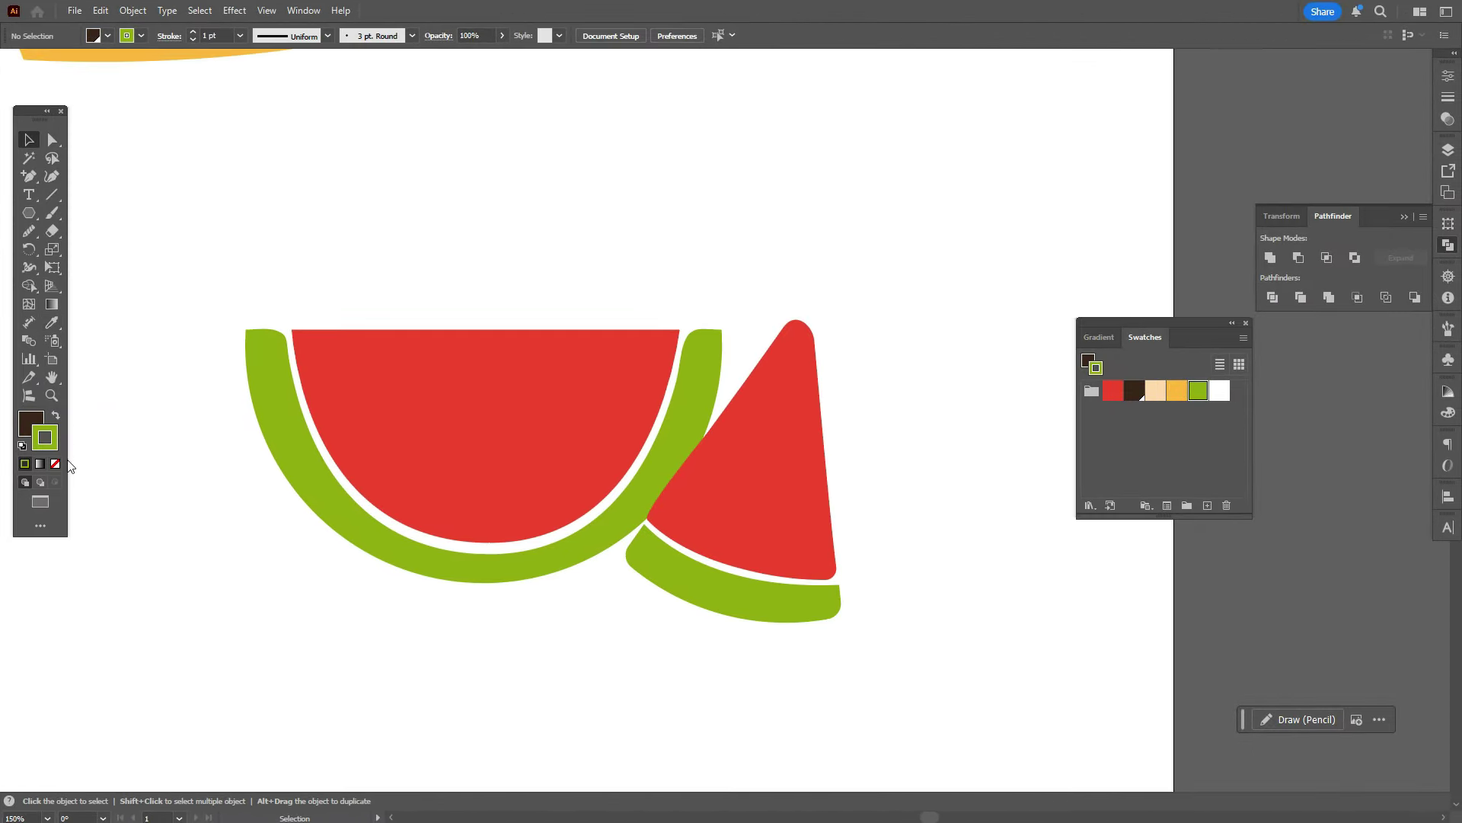
pyautogui.click(54, 463)
pyautogui.click(30, 423)
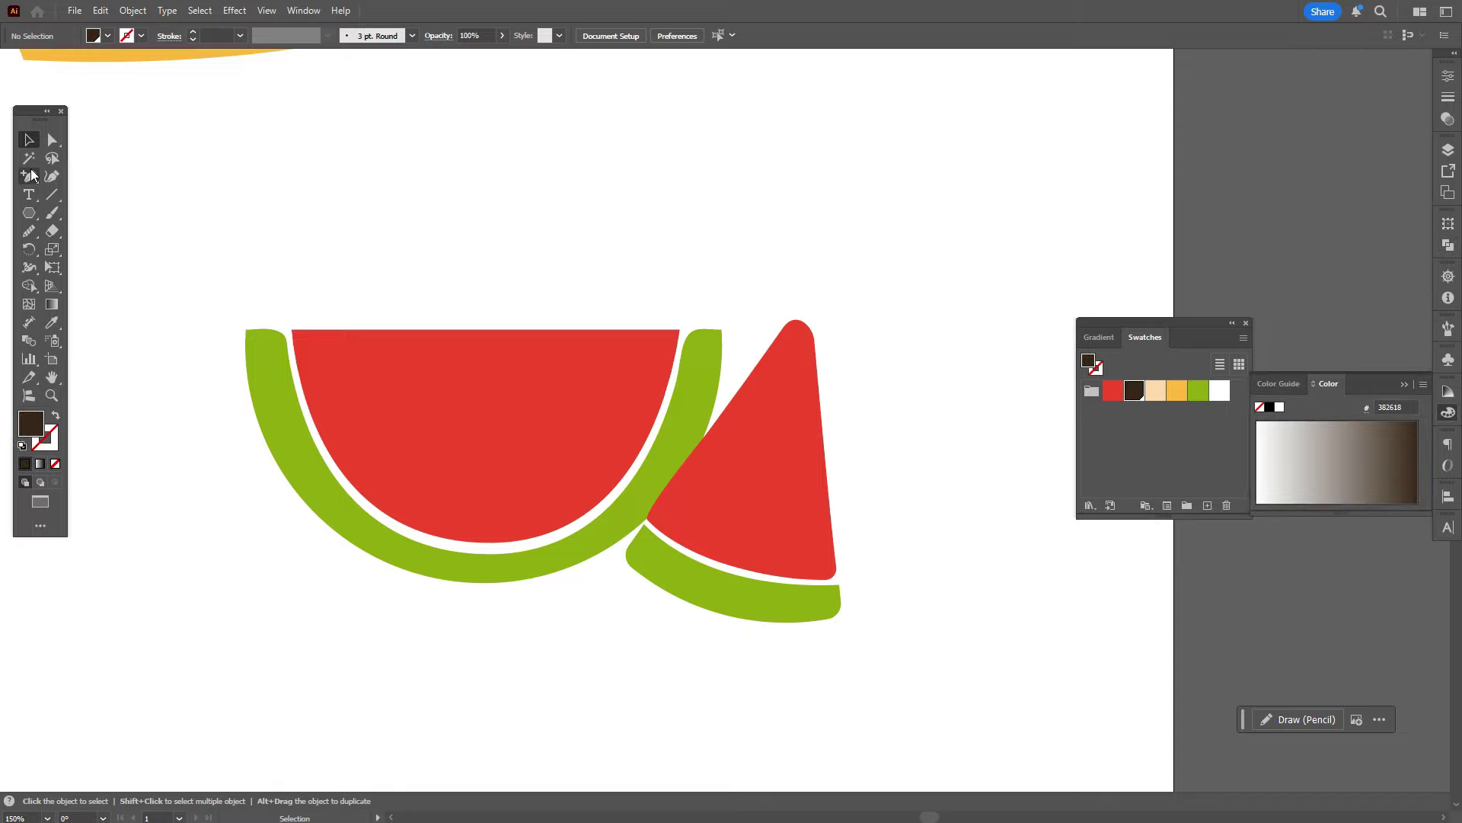
pyautogui.moveTo(29, 176); pyautogui.dragTo(67, 175)
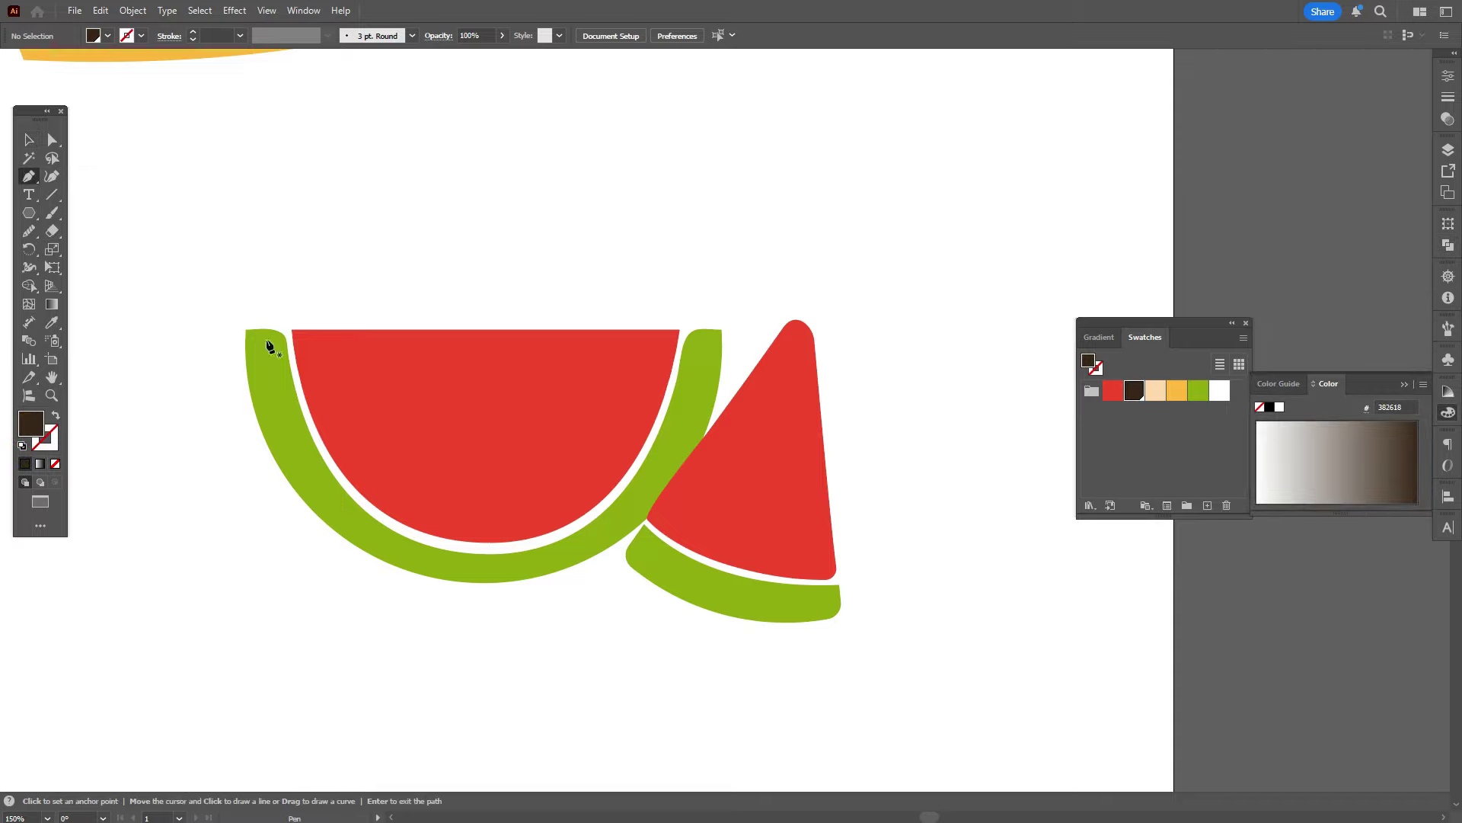
pyautogui.click(379, 359)
pyautogui.moveTo(384, 415); pyautogui.dragTo(410, 433)
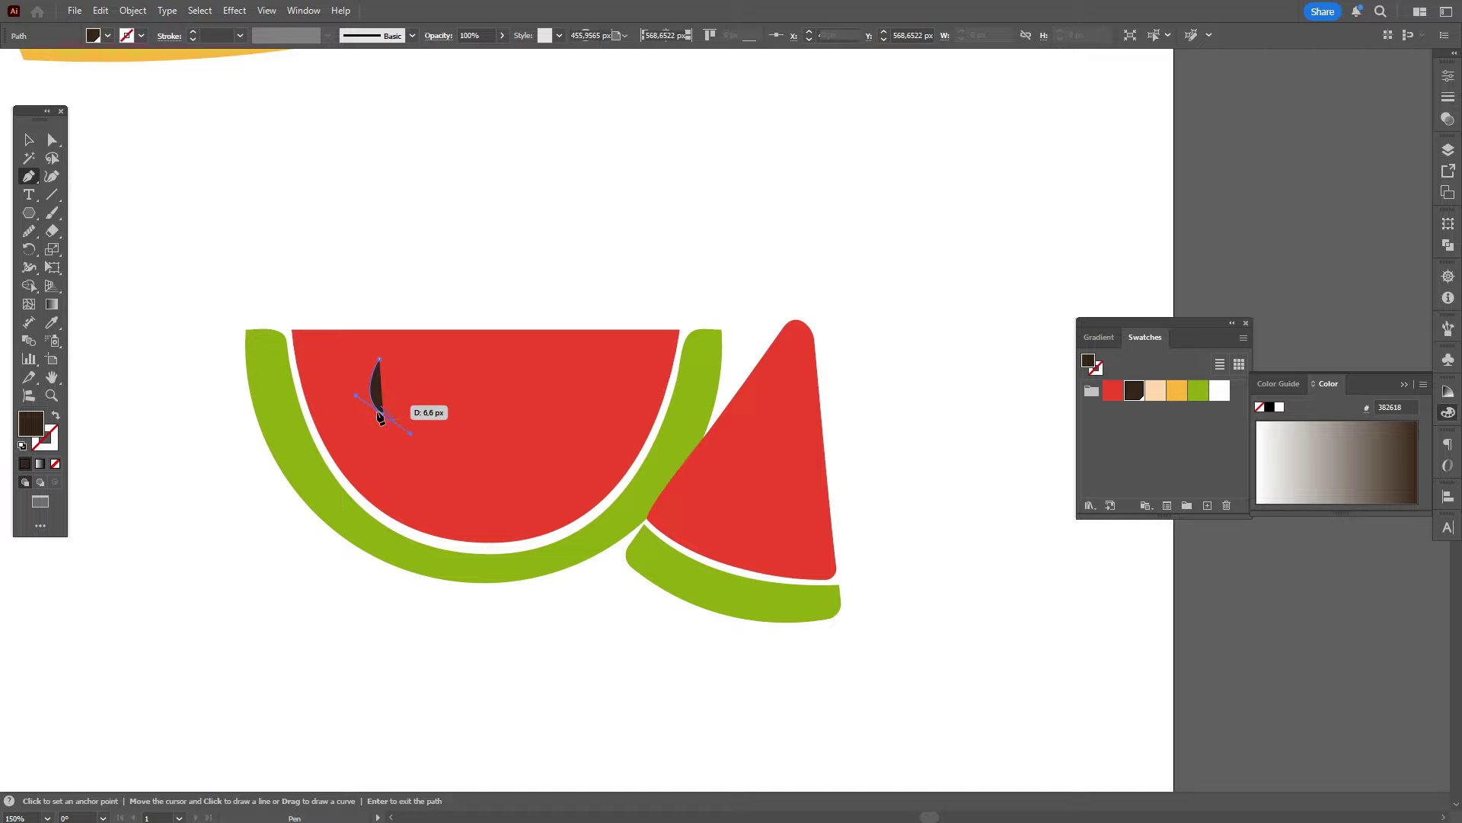
pyautogui.click(379, 358)
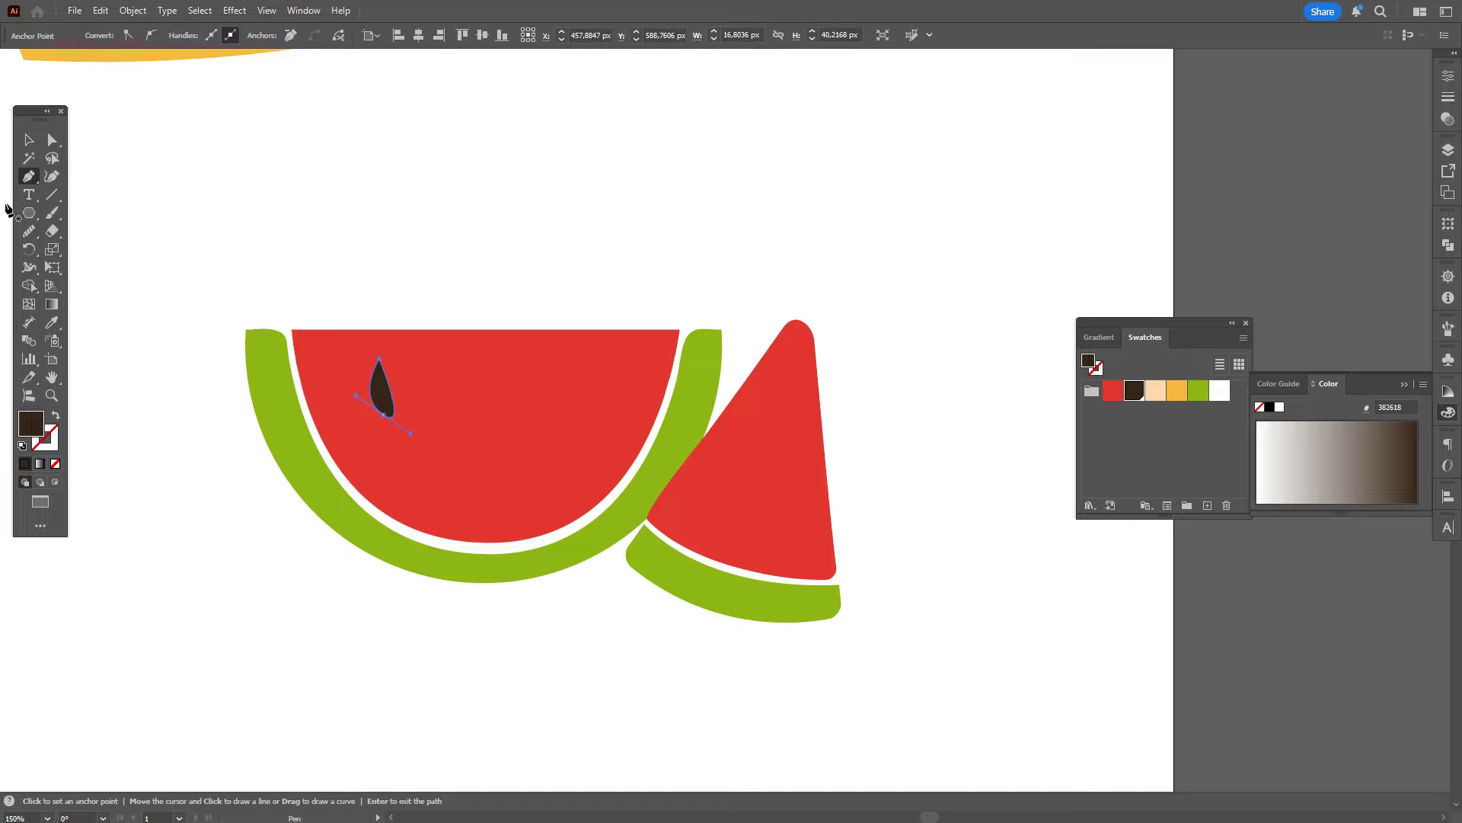
# Step: Shrink the seed to about 16 by 33 px, tilt it and reposition it on the half-round slice, undoing the last tweak
pyautogui.click(29, 139)
pyautogui.click(381, 401)
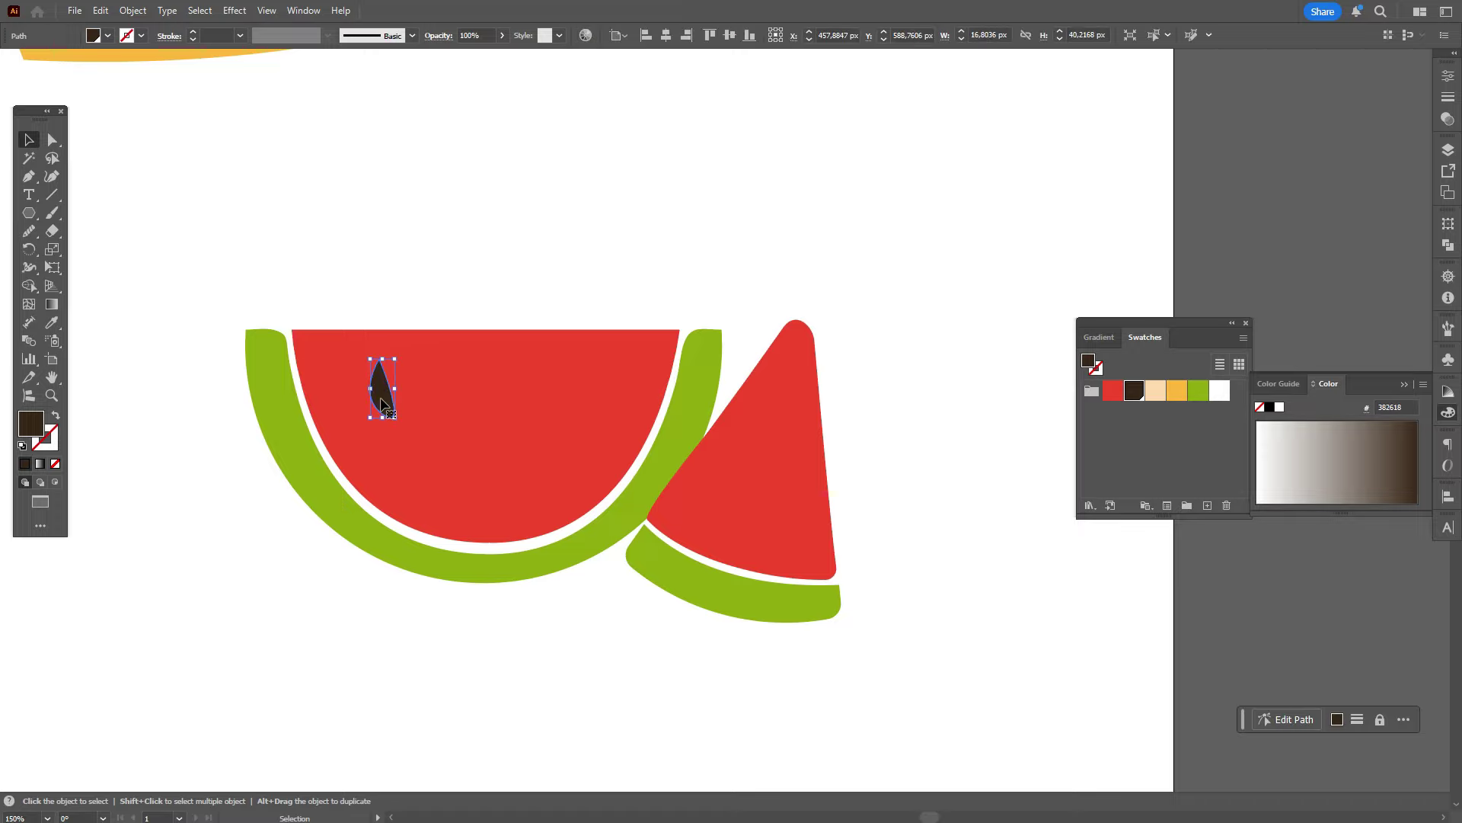
pyautogui.moveTo(383, 401); pyautogui.dragTo(509, 406)
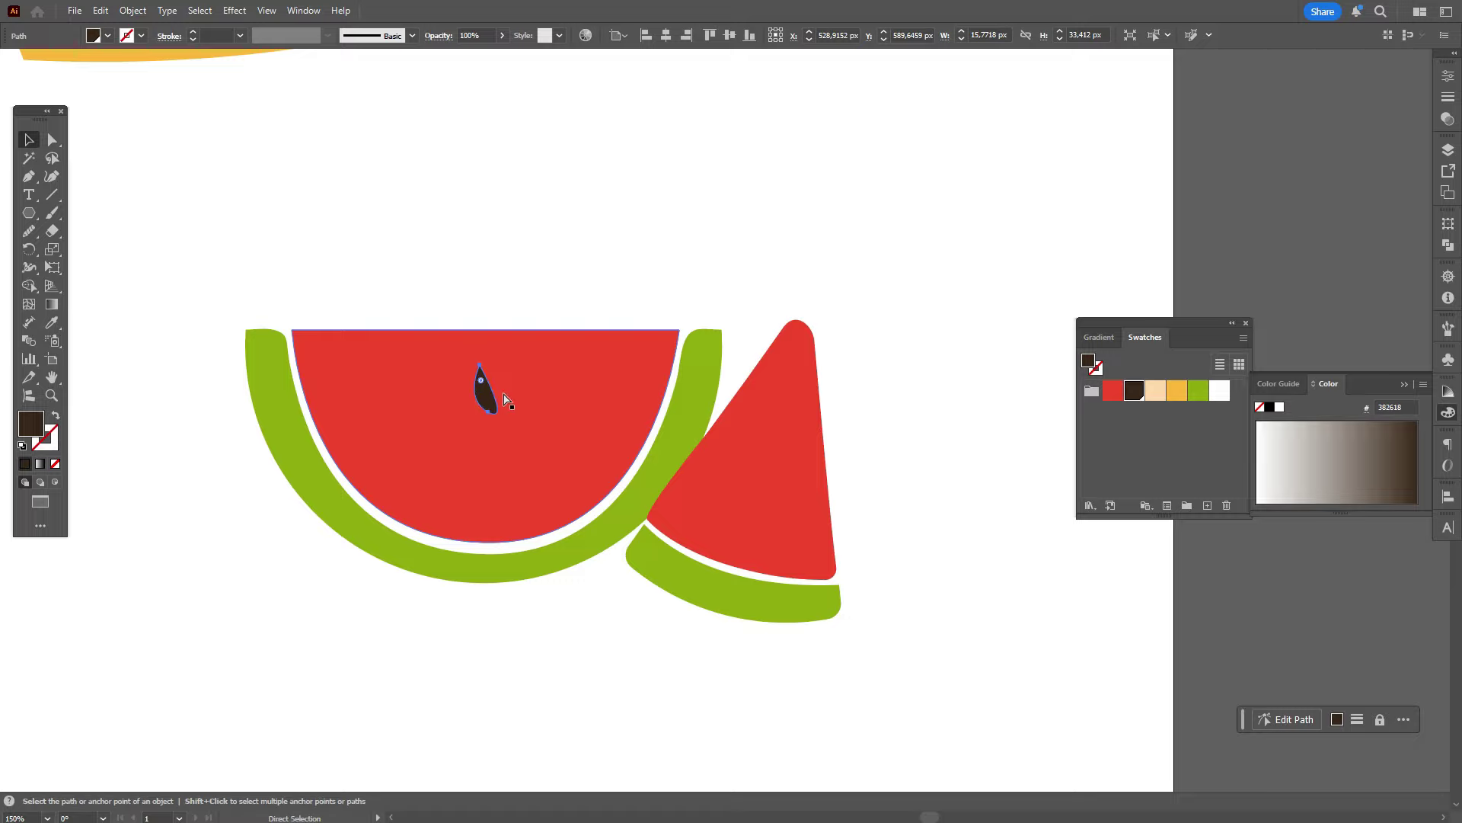
pyautogui.hotkey('ctrl', 'z')
# Step: Spread copies of the seed at varied angles over the half-round slice's red flesh, making six seeds in total
pyautogui.moveTo(344, 383); pyautogui.dragTo(641, 391)
pyautogui.moveTo(473, 388); pyautogui.dragTo(490, 391)
pyautogui.moveTo(490, 390); pyautogui.dragTo(429, 467)
pyautogui.moveTo(621, 386); pyautogui.dragTo(573, 455)
pyautogui.moveTo(591, 468); pyautogui.dragTo(594, 463)
pyautogui.moveTo(575, 456); pyautogui.dragTo(525, 489)
pyautogui.moveTo(503, 495); pyautogui.dragTo(496, 501)
# Step: Place three tilted copies of the seed on the triangular slice's red flesh
pyautogui.moveTo(495, 500); pyautogui.dragTo(751, 452)
pyautogui.moveTo(773, 466); pyautogui.dragTo(773, 414)
pyautogui.moveTo(772, 415); pyautogui.dragTo(704, 488)
pyautogui.moveTo(703, 486); pyautogui.dragTo(792, 519)
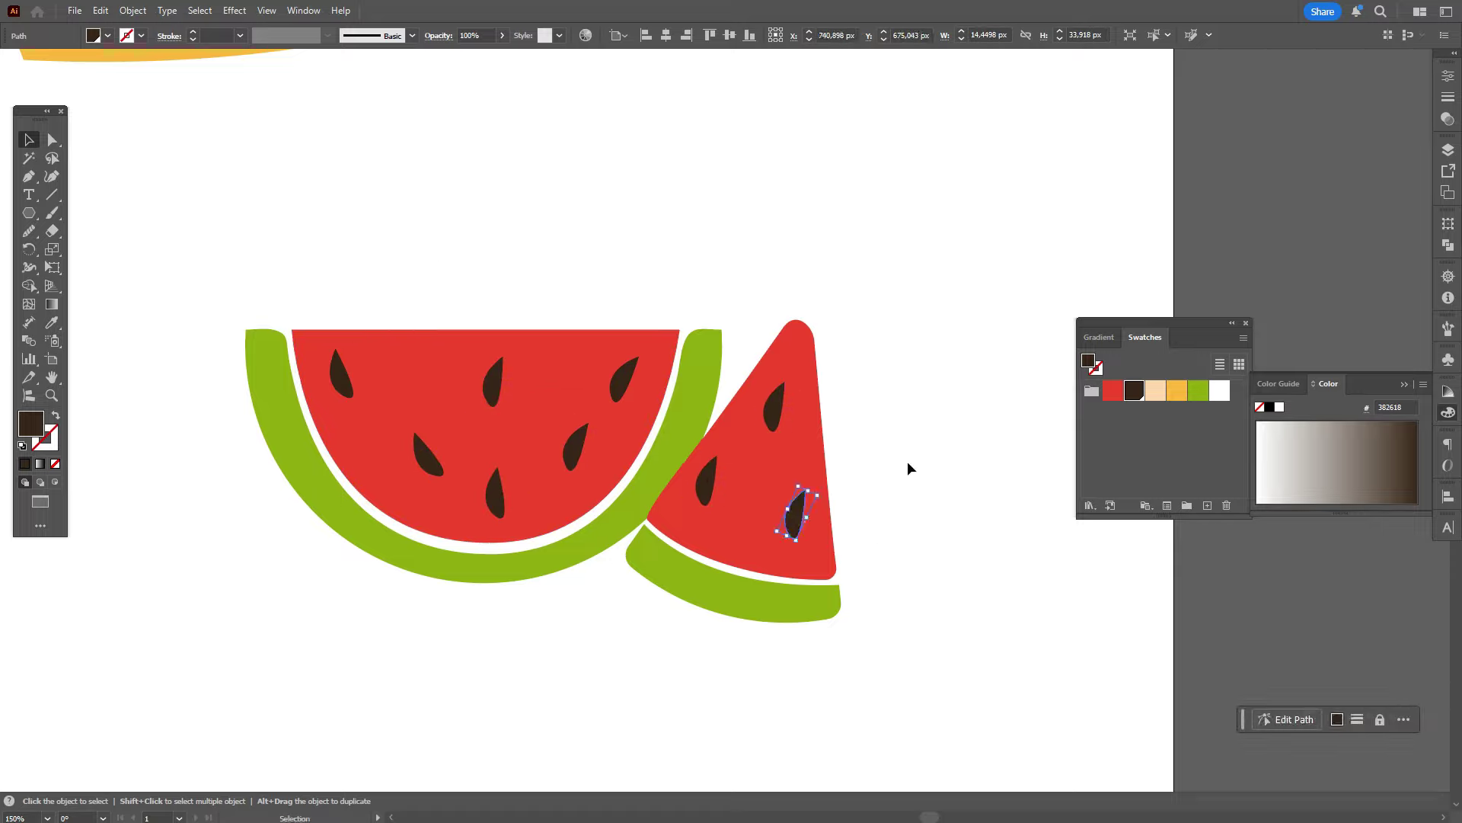
pyautogui.click(908, 467)
# Step: Group both watermelon slices with their seeds, scale the group to about 369 by 188 px and move it below right of the hat
pyautogui.moveTo(245, 231); pyautogui.dragTo(868, 639)
pyautogui.hotkey('ctrl', 'g')
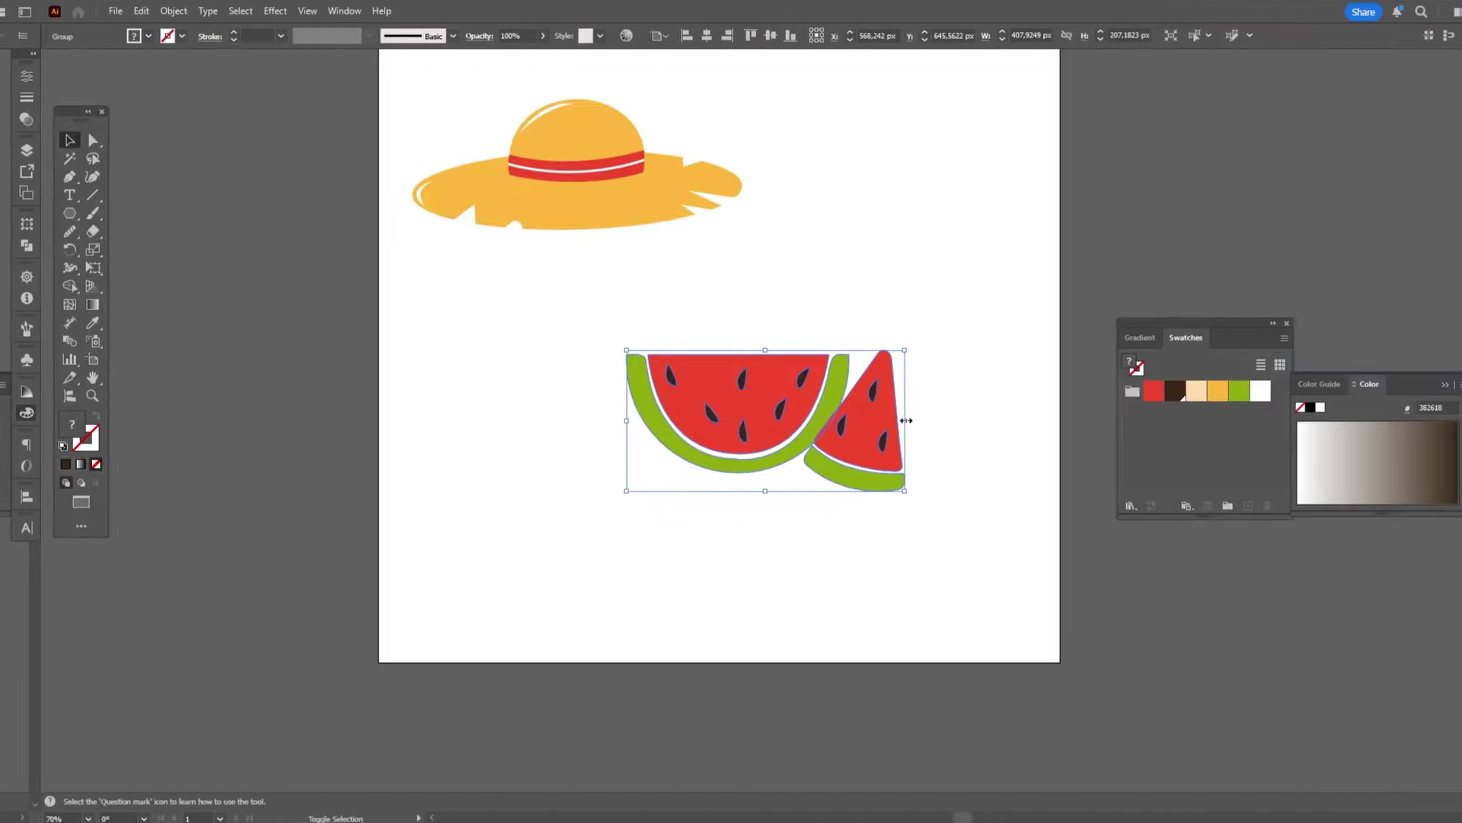
pyautogui.moveTo(863, 418); pyautogui.dragTo(837, 436)
pyautogui.moveTo(692, 436); pyautogui.dragTo(807, 316)
pyautogui.click(1066, 252)
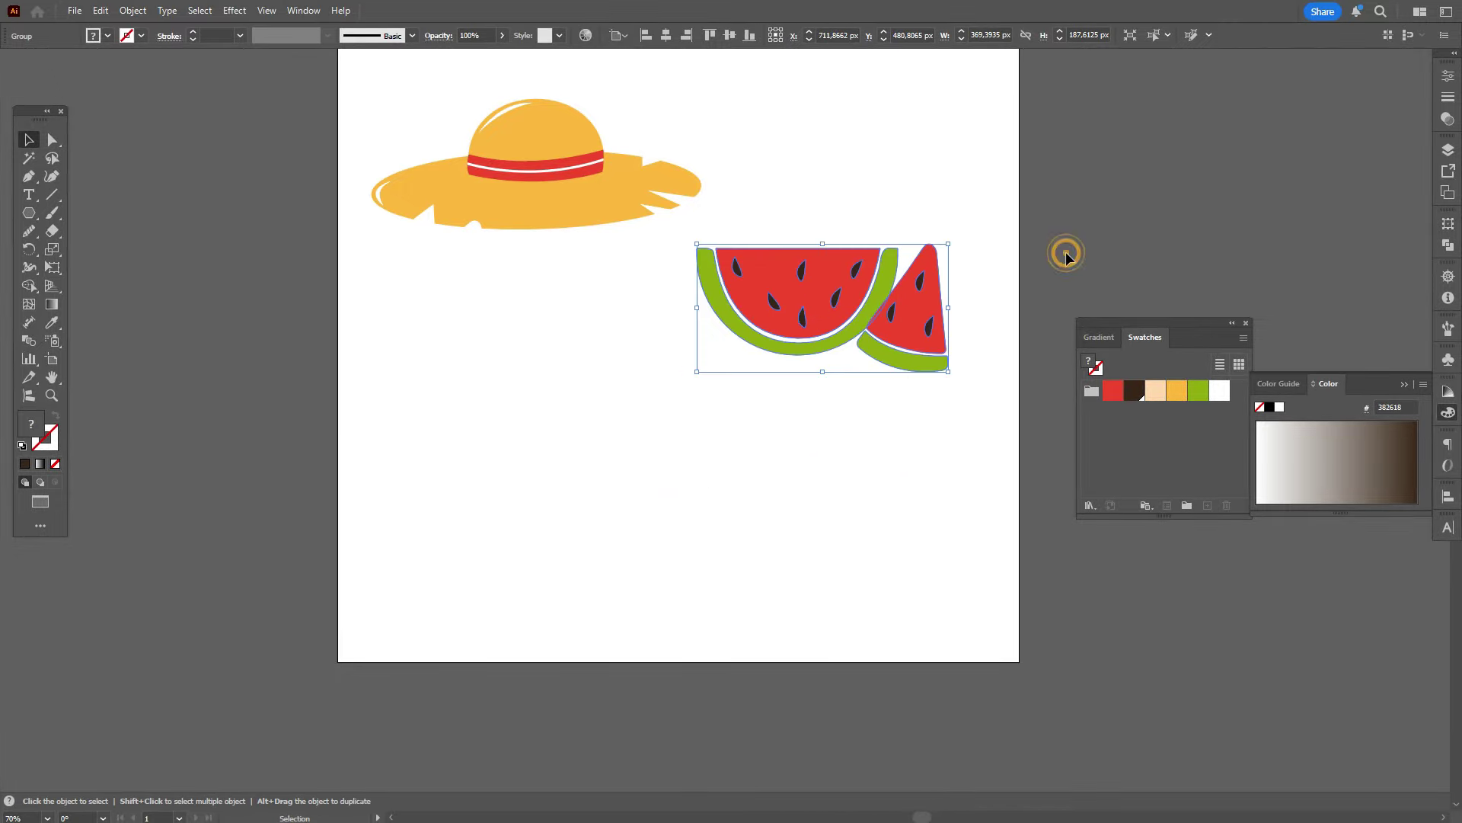
# Step: Draw a red three-cornered shape with curved sides, about 134 by 122 px, below the hat with the Pen tool
pyautogui.scroll(2, 1049, 306)
pyautogui.scroll(-2, 1049, 306)
pyautogui.scroll(1, 1049, 306)
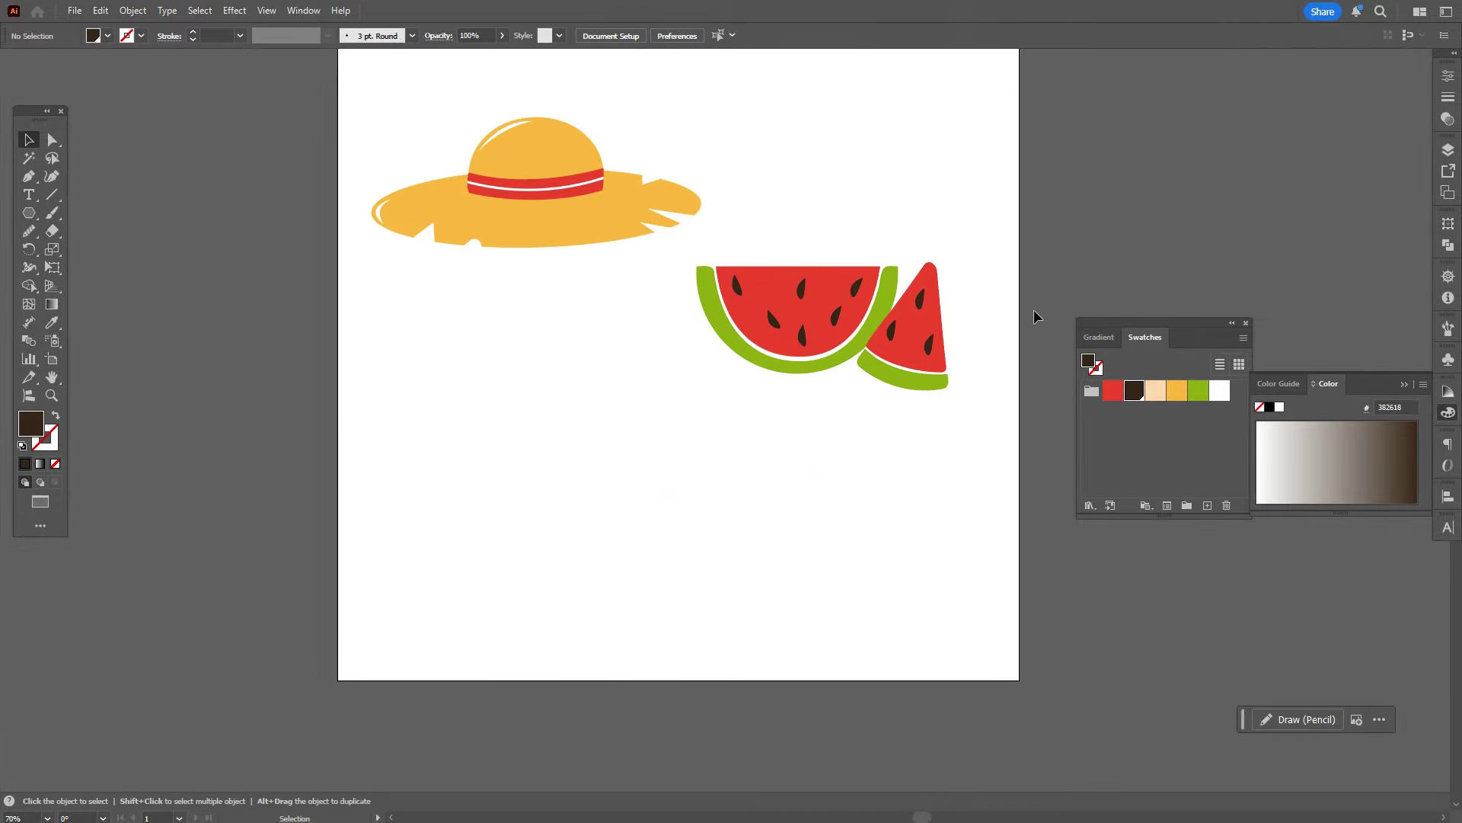
pyautogui.press('y')
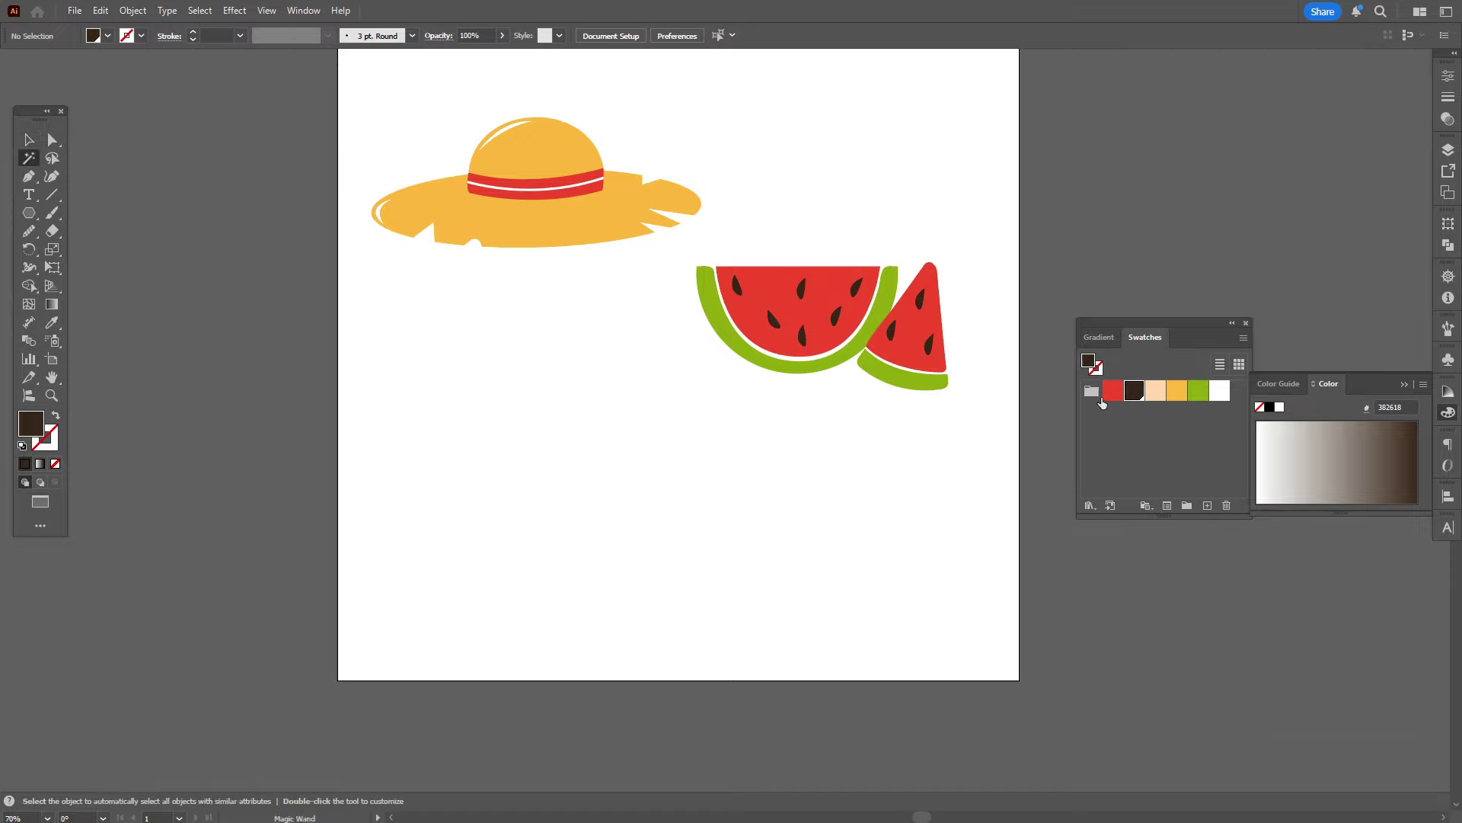
pyautogui.click(1113, 390)
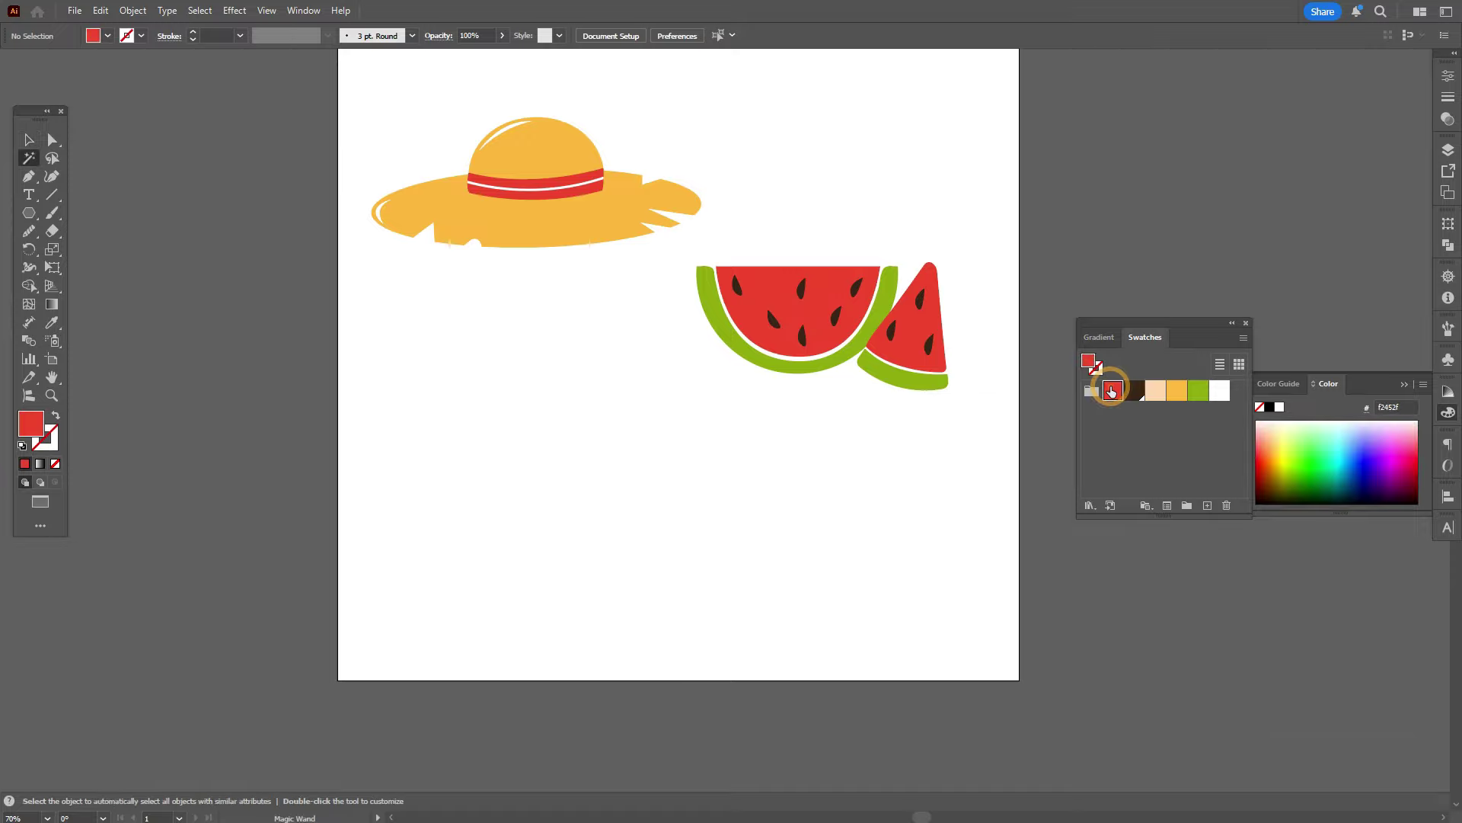
pyautogui.click(30, 179)
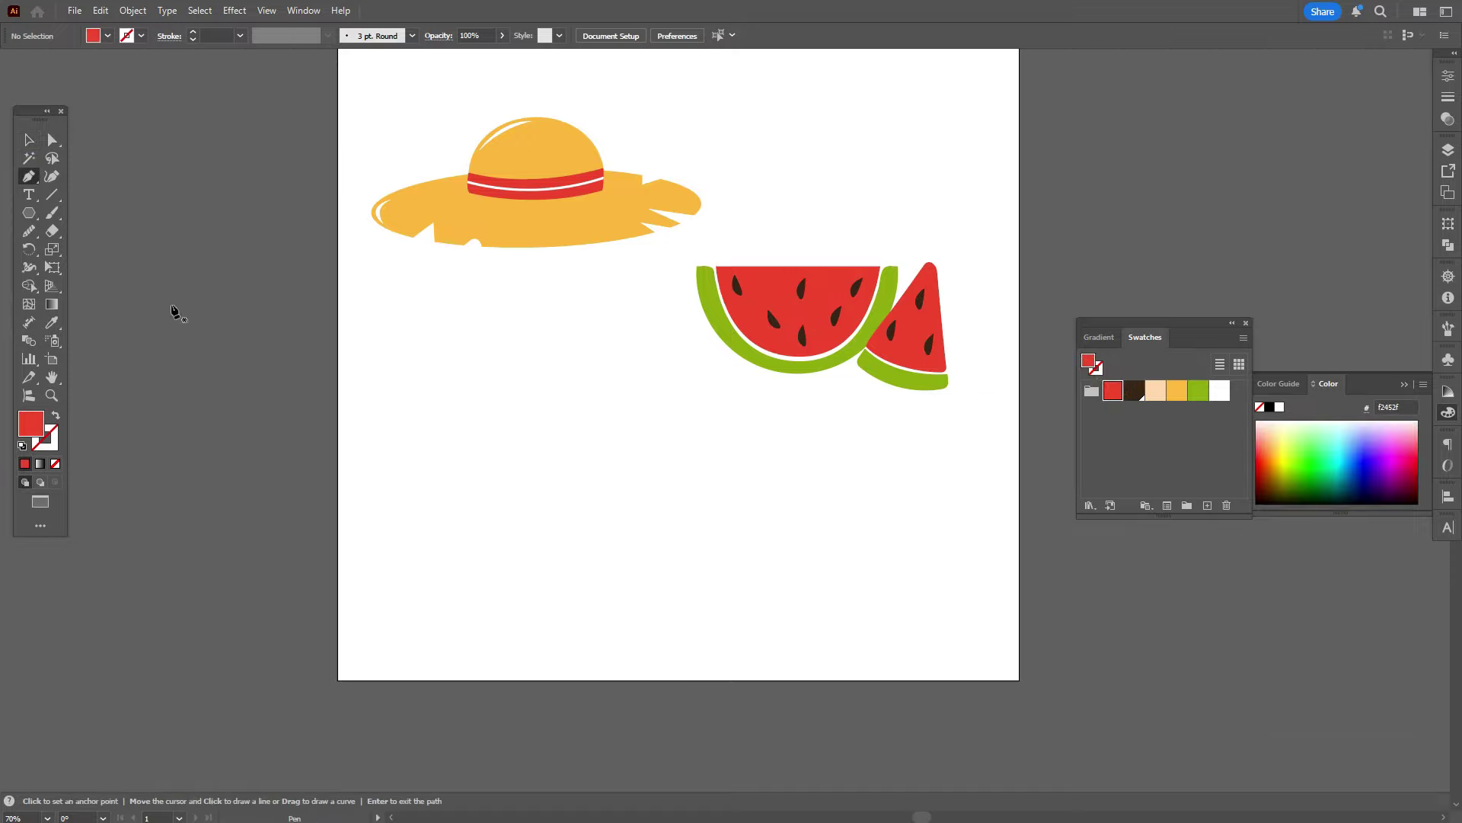
pyautogui.click(459, 405)
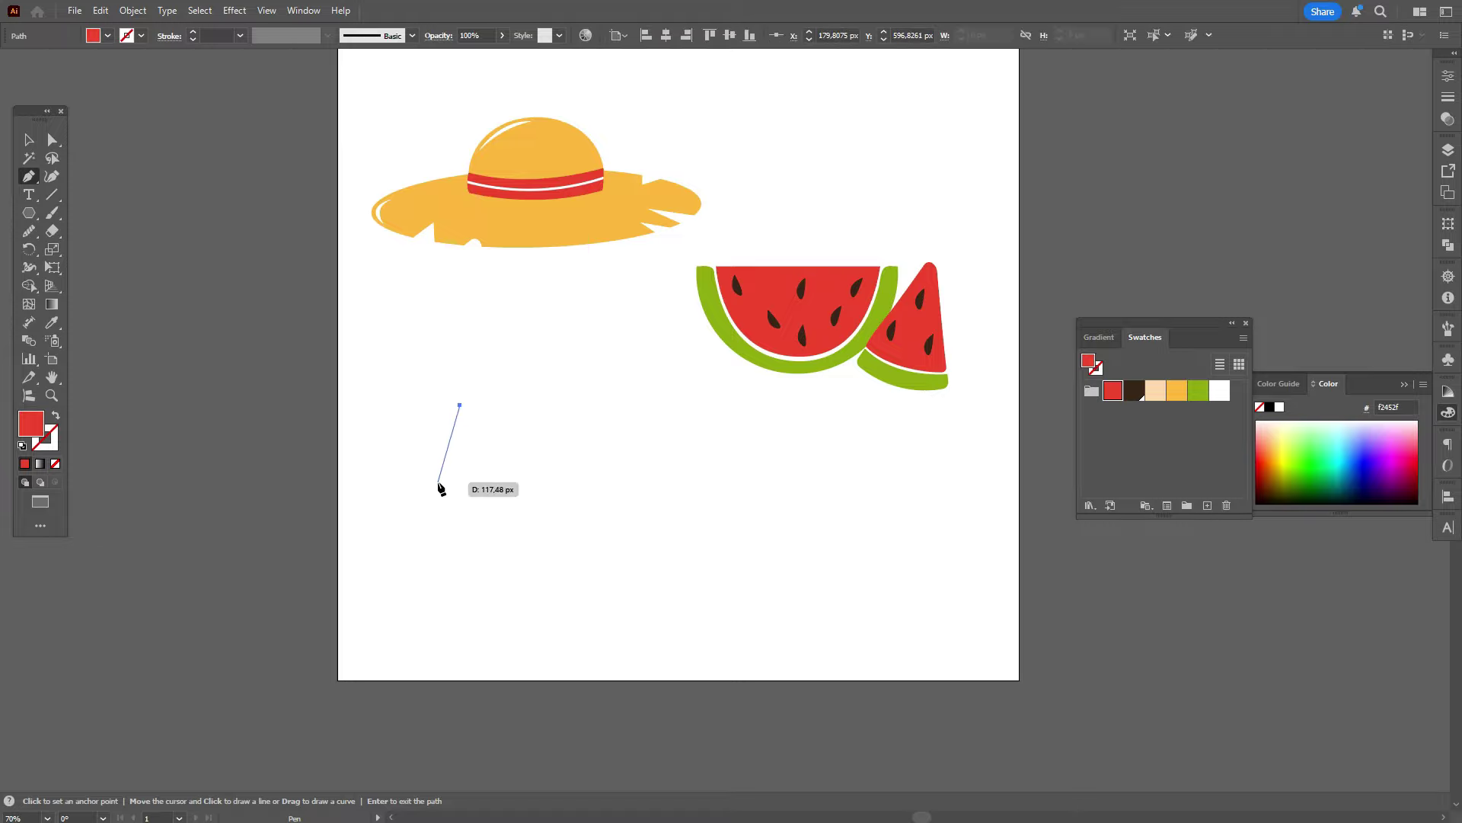
pyautogui.moveTo(436, 481); pyautogui.dragTo(444, 518)
pyautogui.click(436, 481)
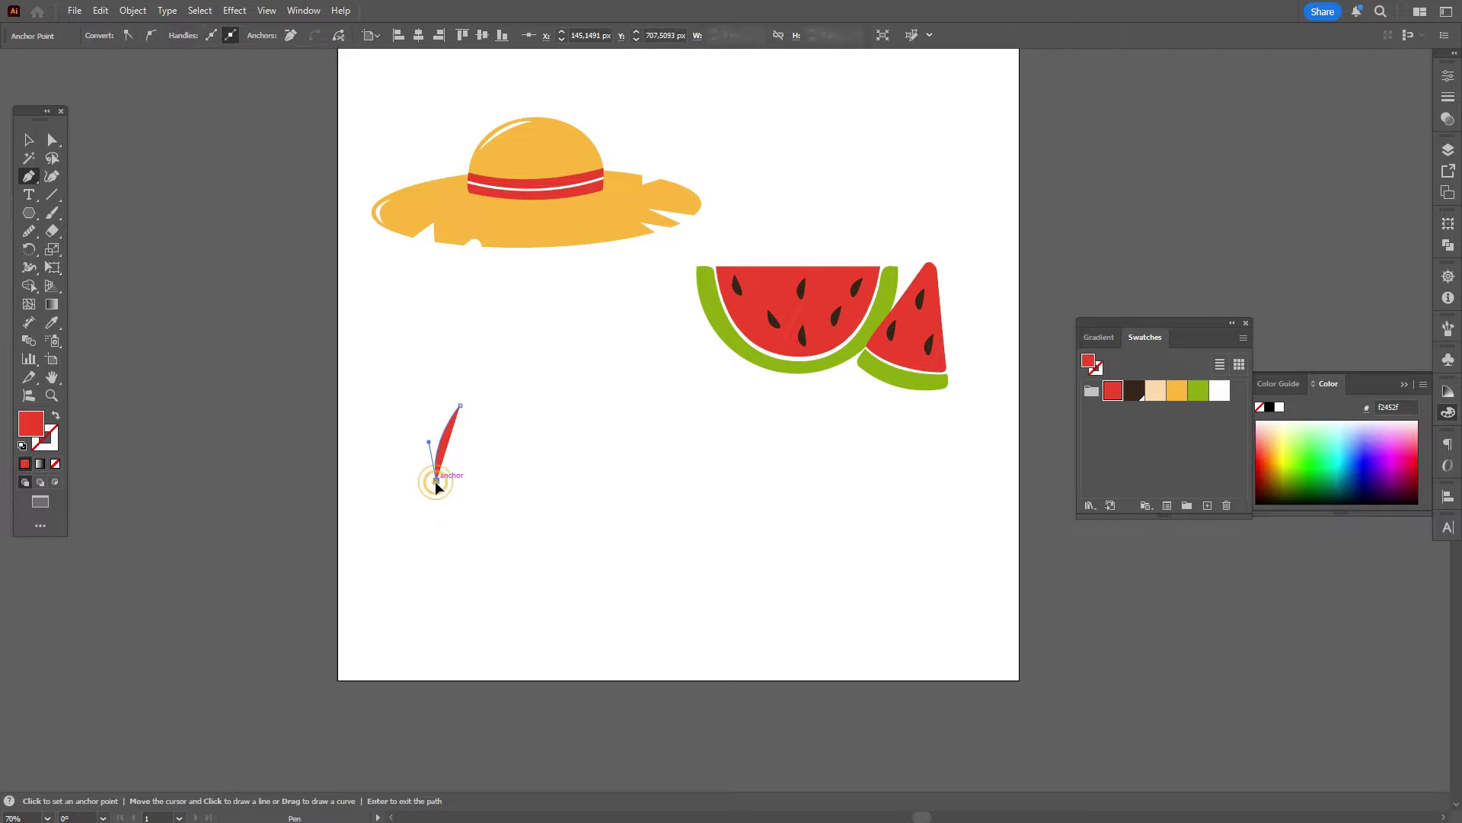
pyautogui.moveTo(565, 465); pyautogui.dragTo(565, 464)
pyautogui.click(526, 479)
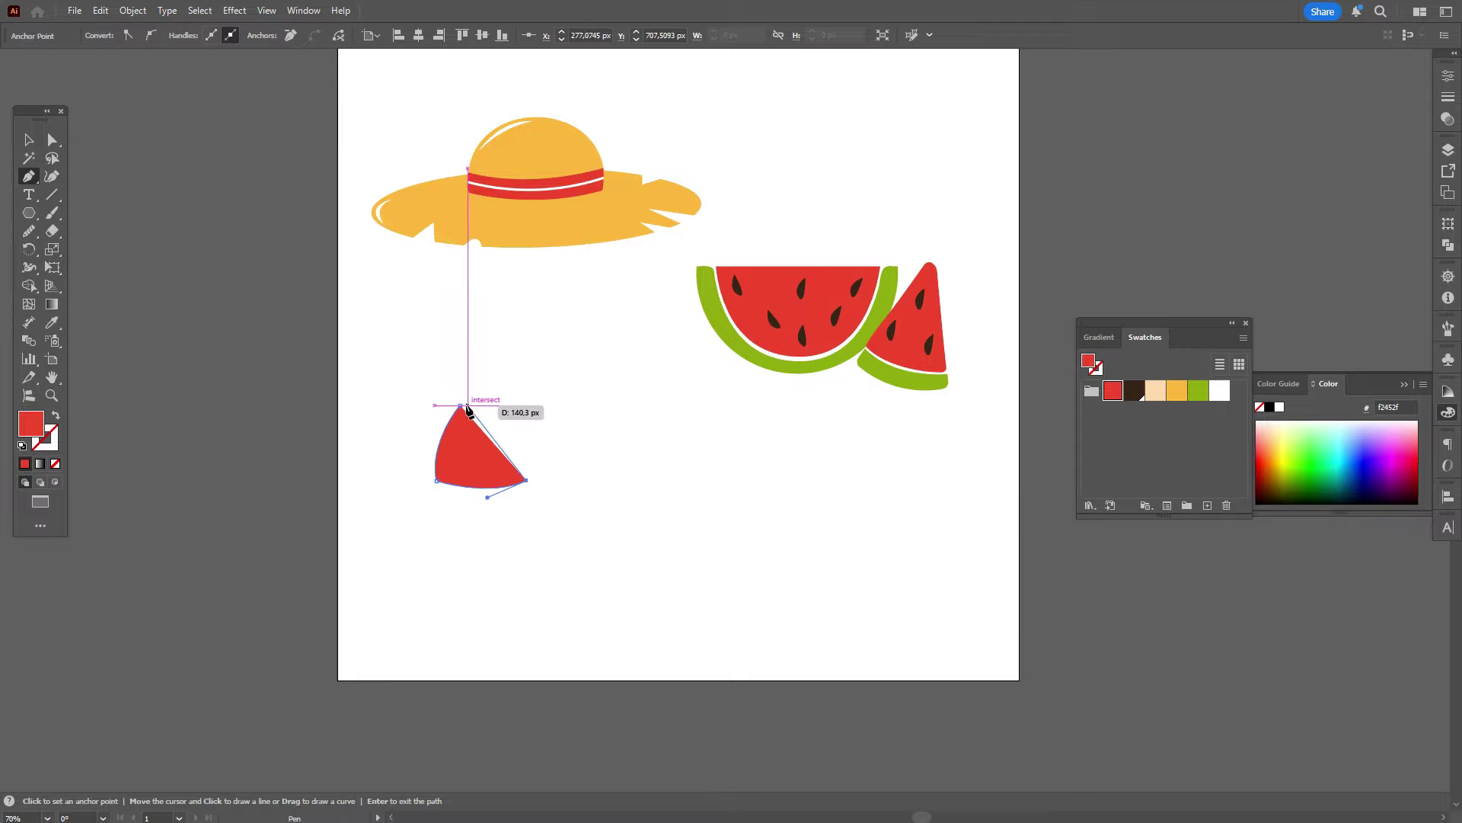
pyautogui.click(460, 406)
pyautogui.moveTo(407, 404)
pyautogui.mouseDown()
pyautogui.moveTo(421, 387)
pyautogui.moveTo(395, 388)
pyautogui.moveTo(402, 405)
pyautogui.mouseUp()
pyautogui.click(29, 139)
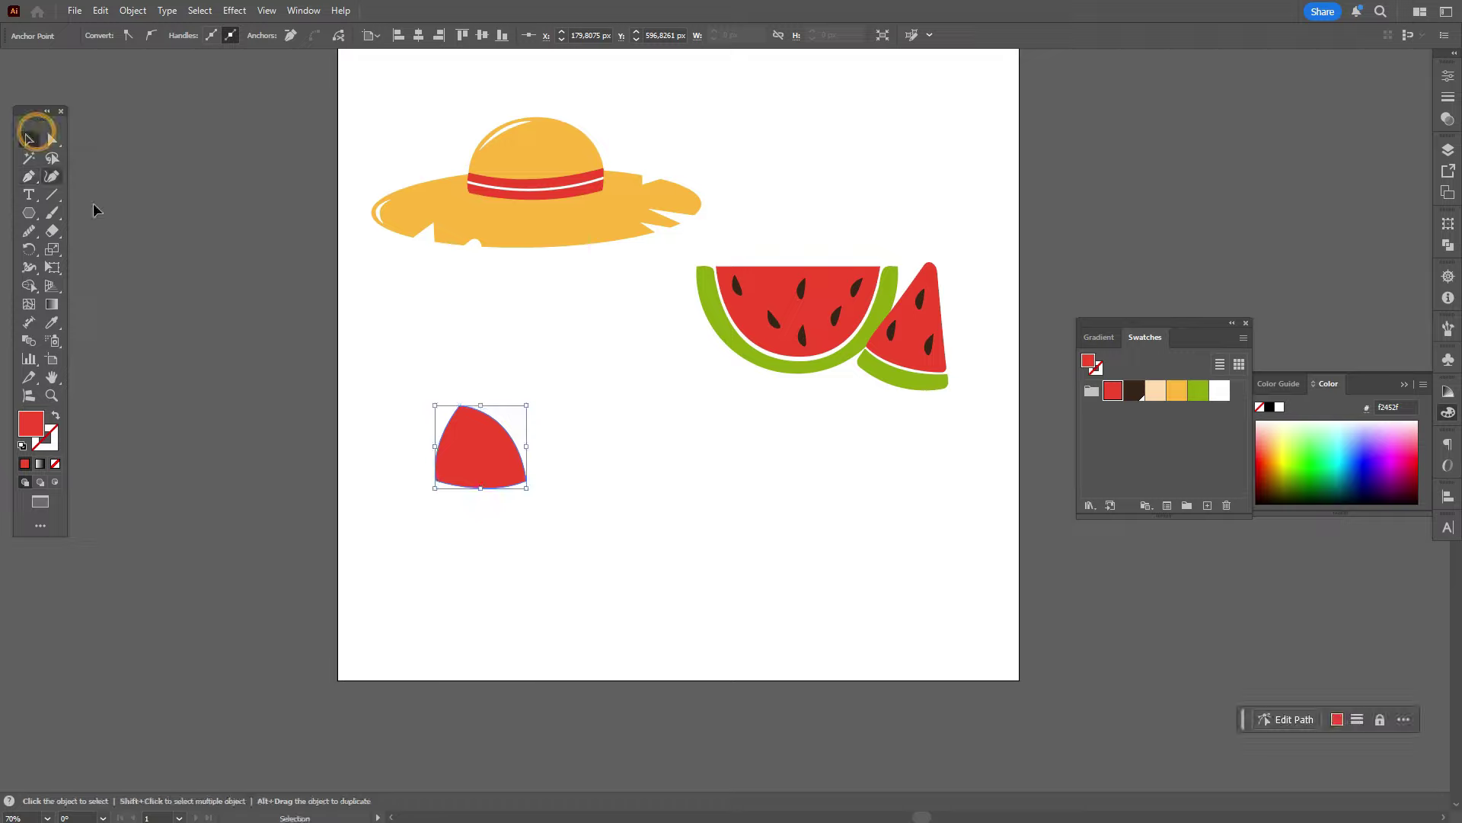
pyautogui.click(239, 401)
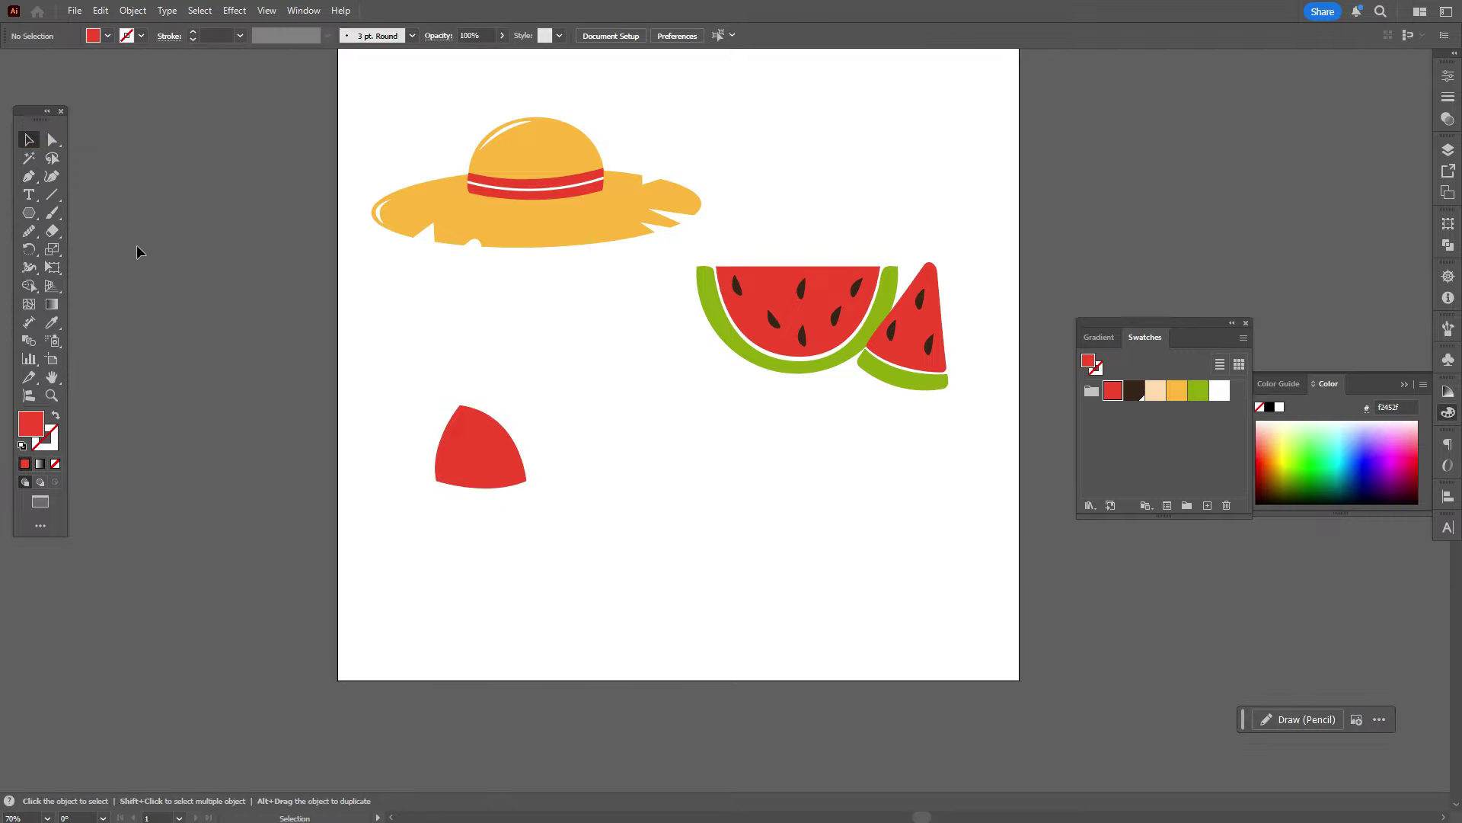
# Step: Round the lower-left corner of the red three-cornered shape
pyautogui.click(50, 140)
pyautogui.click(438, 481)
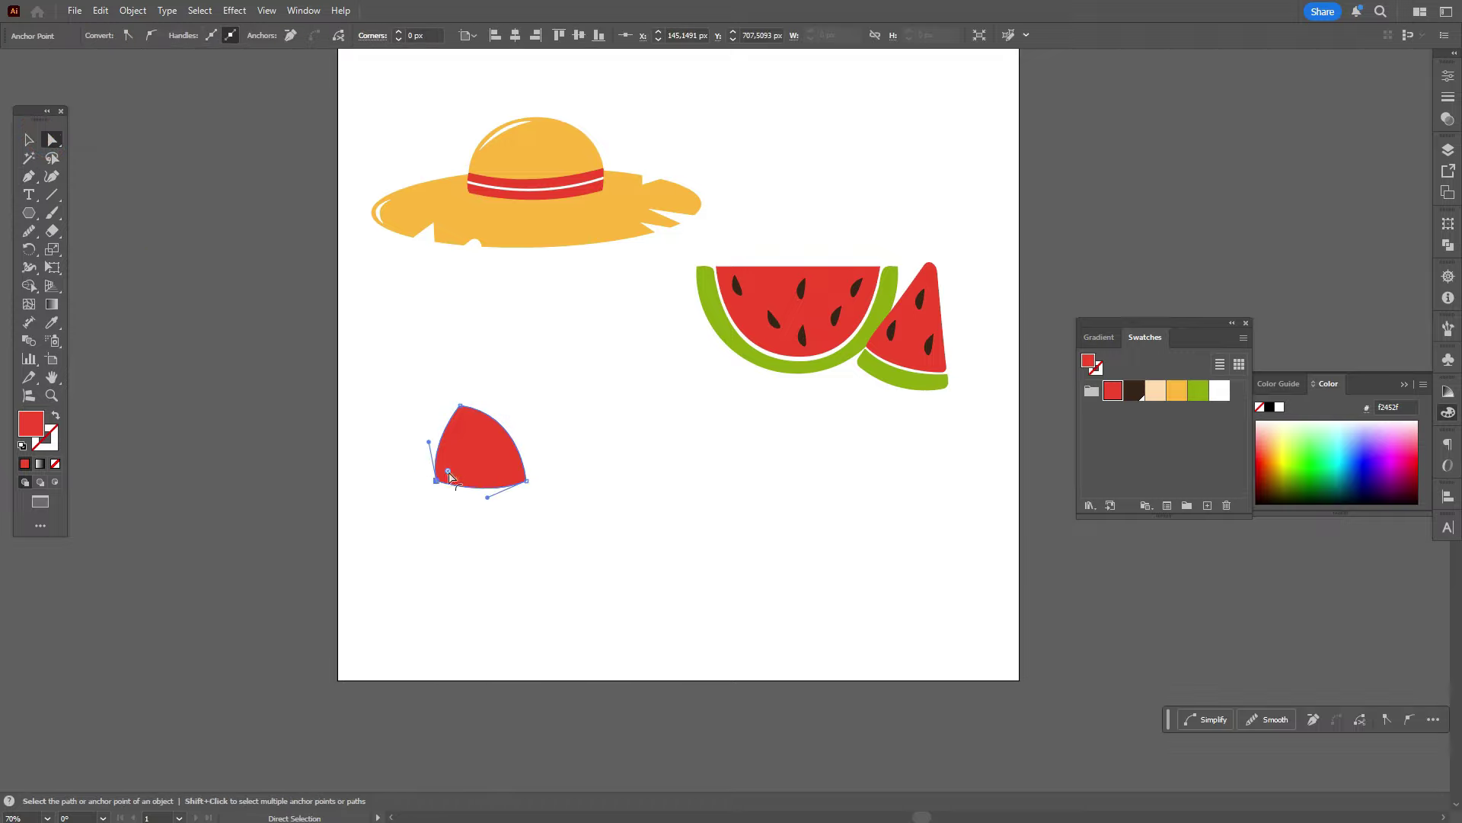
pyautogui.moveTo(448, 476); pyautogui.dragTo(450, 478)
pyautogui.click(681, 540)
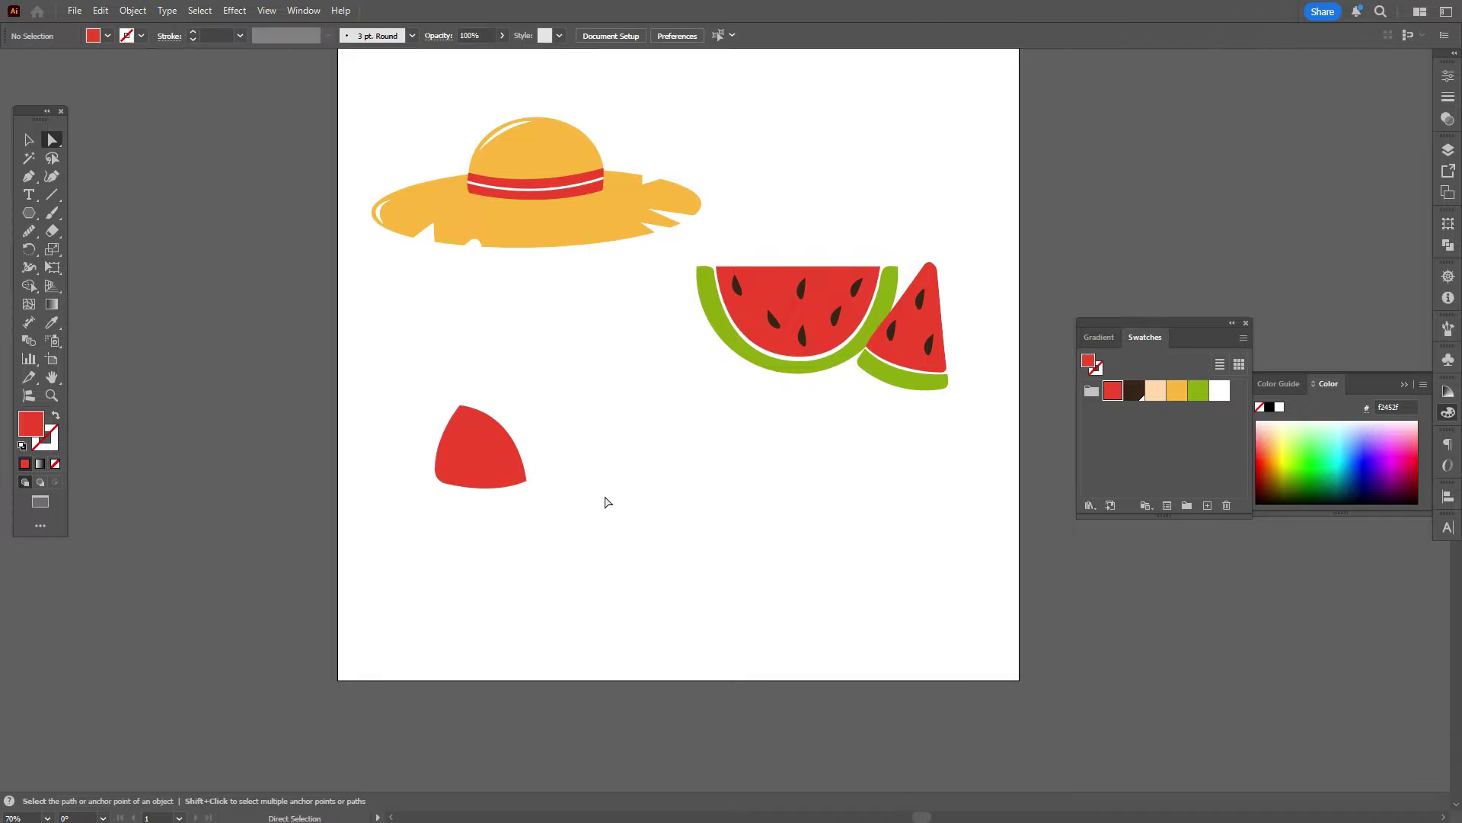
# Step: Shift the red shape slightly left, create a copy reflected on the vertical axis and place it to the right of the original
pyautogui.scroll(2, 631, 521)
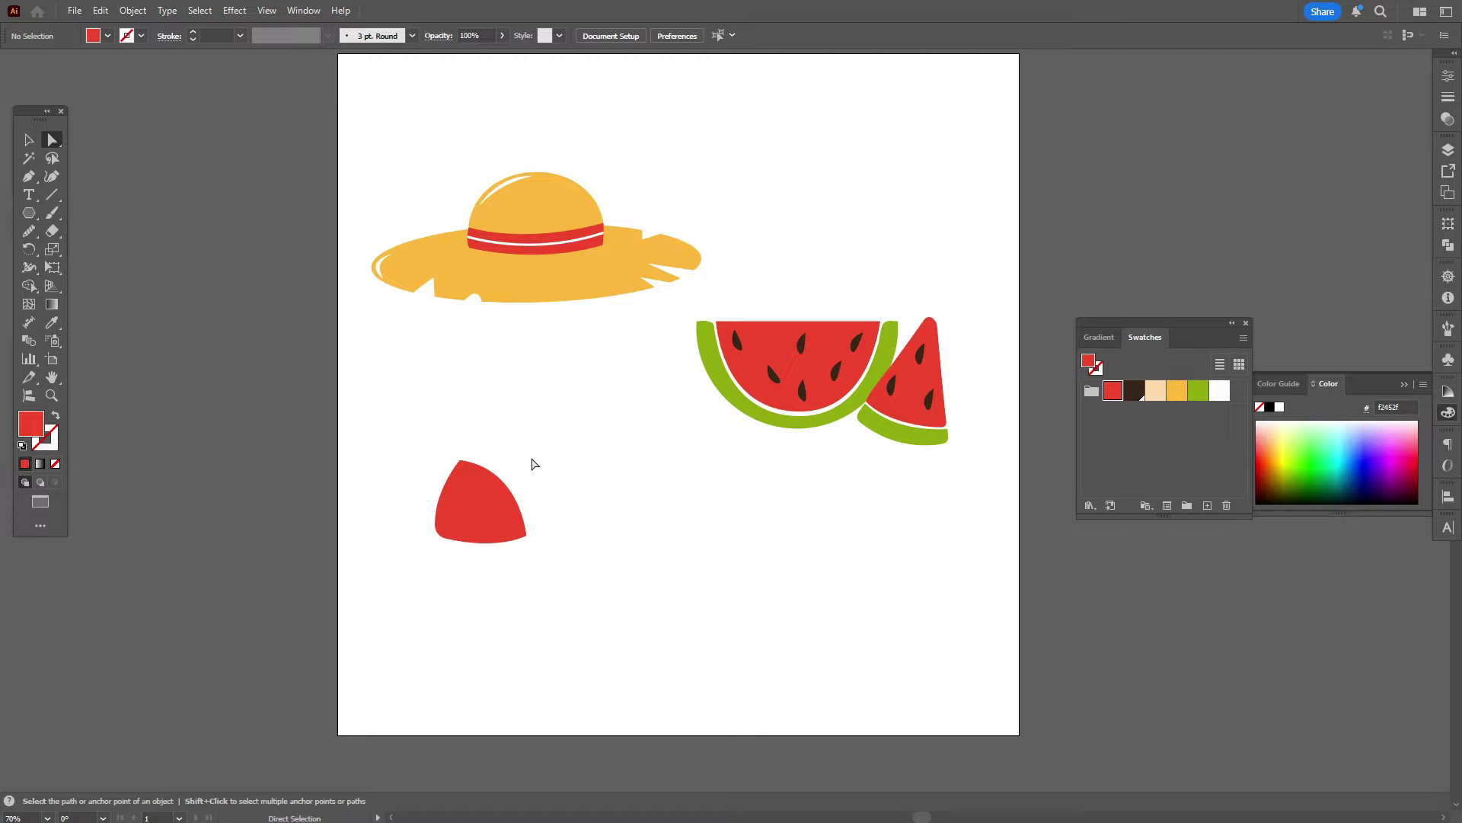
pyautogui.moveTo(483, 508); pyautogui.dragTo(456, 522)
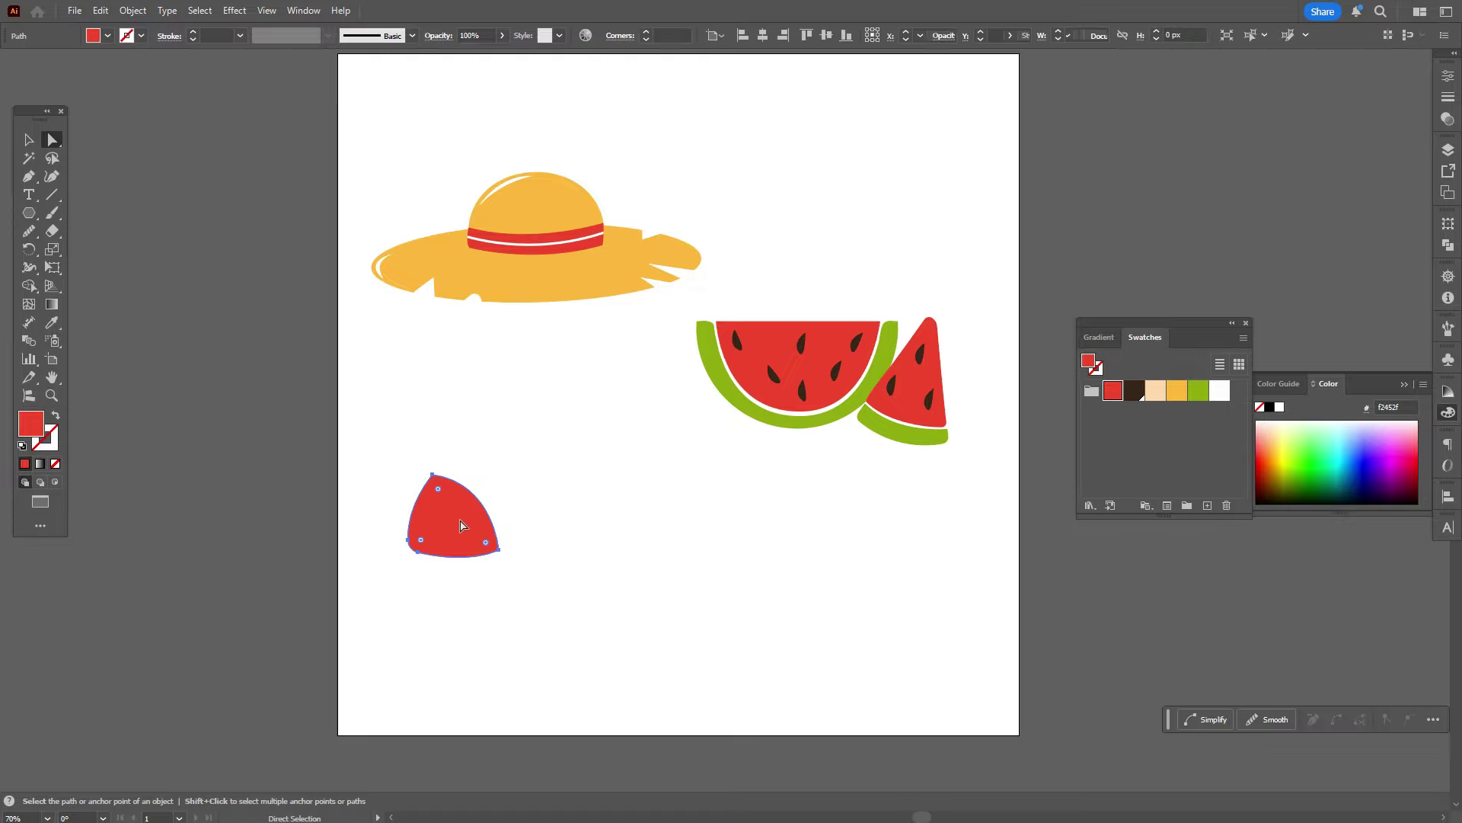
pyautogui.rightClick(523, 521)
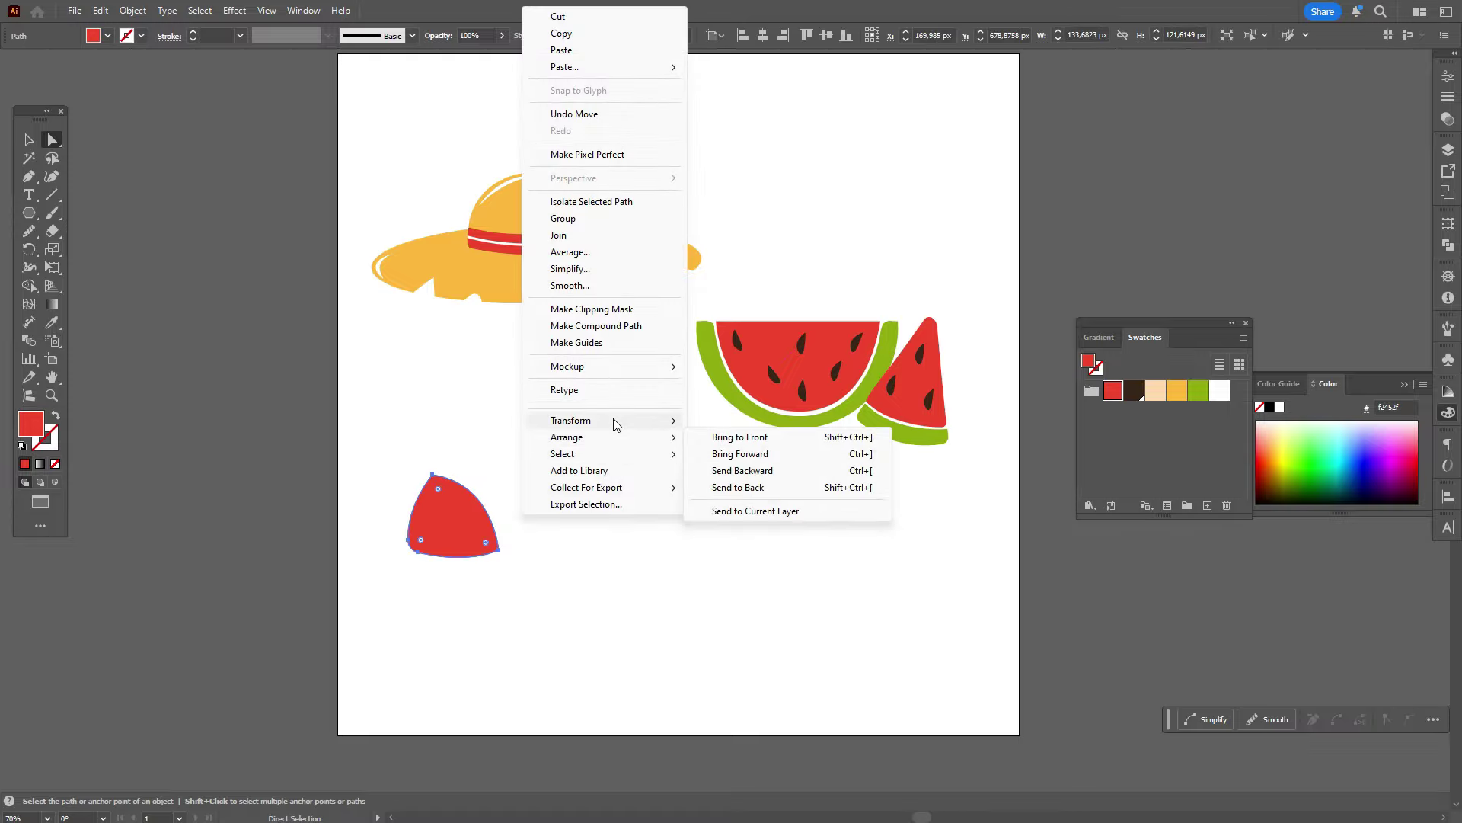
pyautogui.moveTo(614, 421)
pyautogui.click(762, 480)
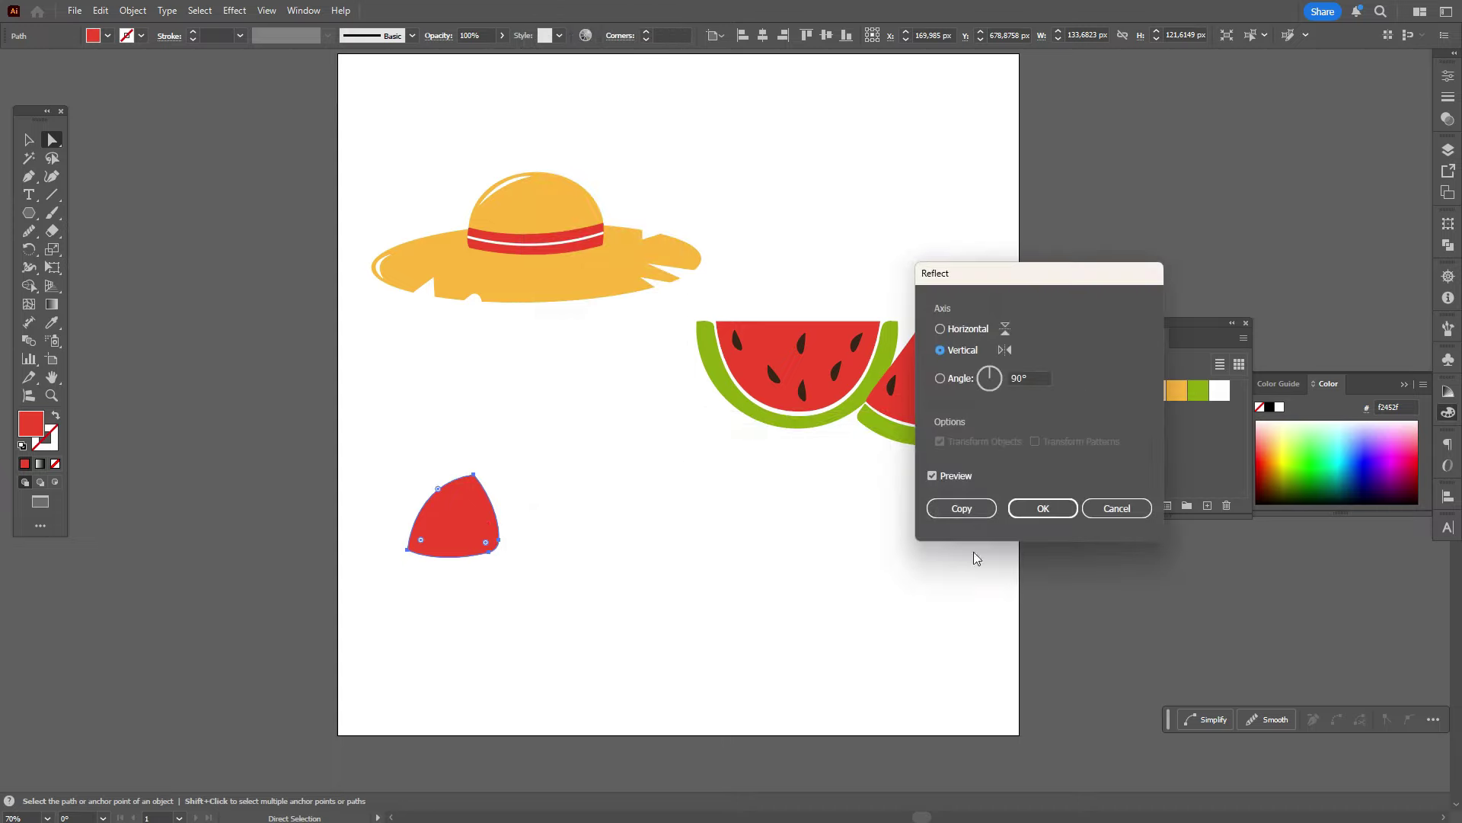
pyautogui.click(958, 507)
pyautogui.moveTo(438, 522); pyautogui.dragTo(548, 517)
pyautogui.click(710, 564)
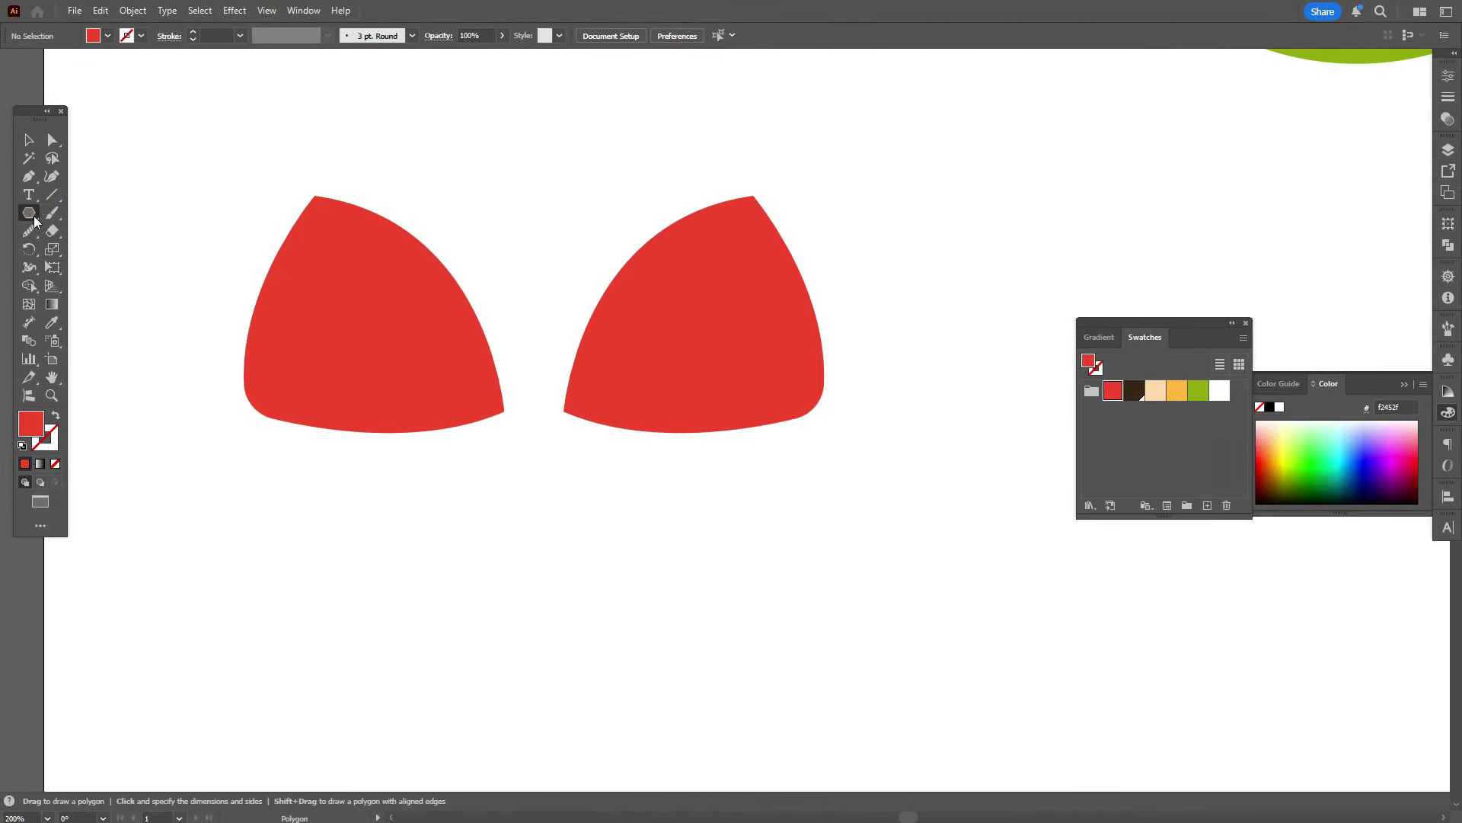
# Step: Draw a red rectangle about 45 by 11 px bridging the cups' lower inner corners and bend it with a horizontal Arc warp of -44%
pyautogui.moveTo(213, 213); pyautogui.dragTo(282, 216)
pyautogui.moveTo(487, 395); pyautogui.dragTo(576, 414)
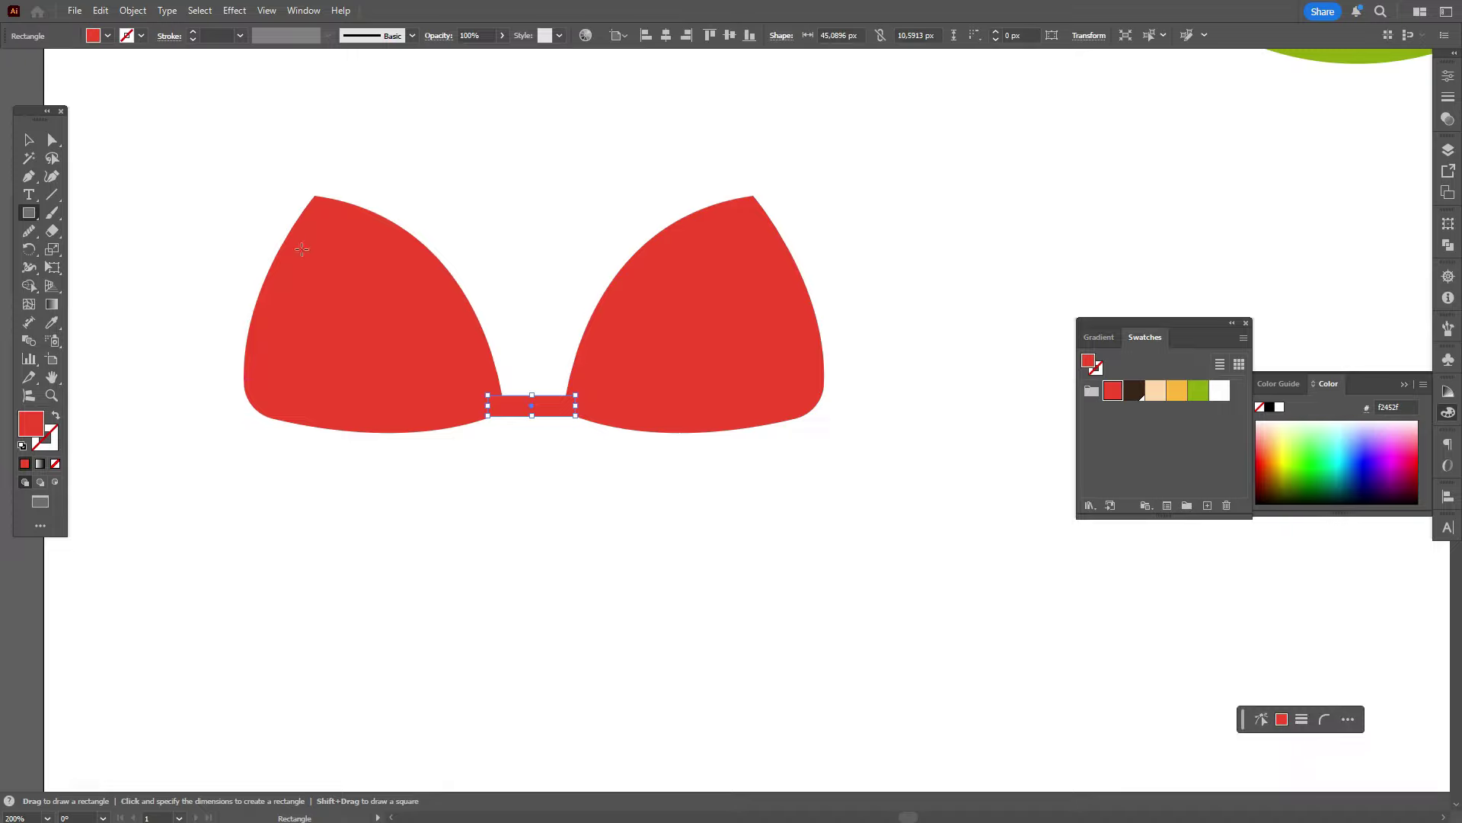
pyautogui.click(235, 10)
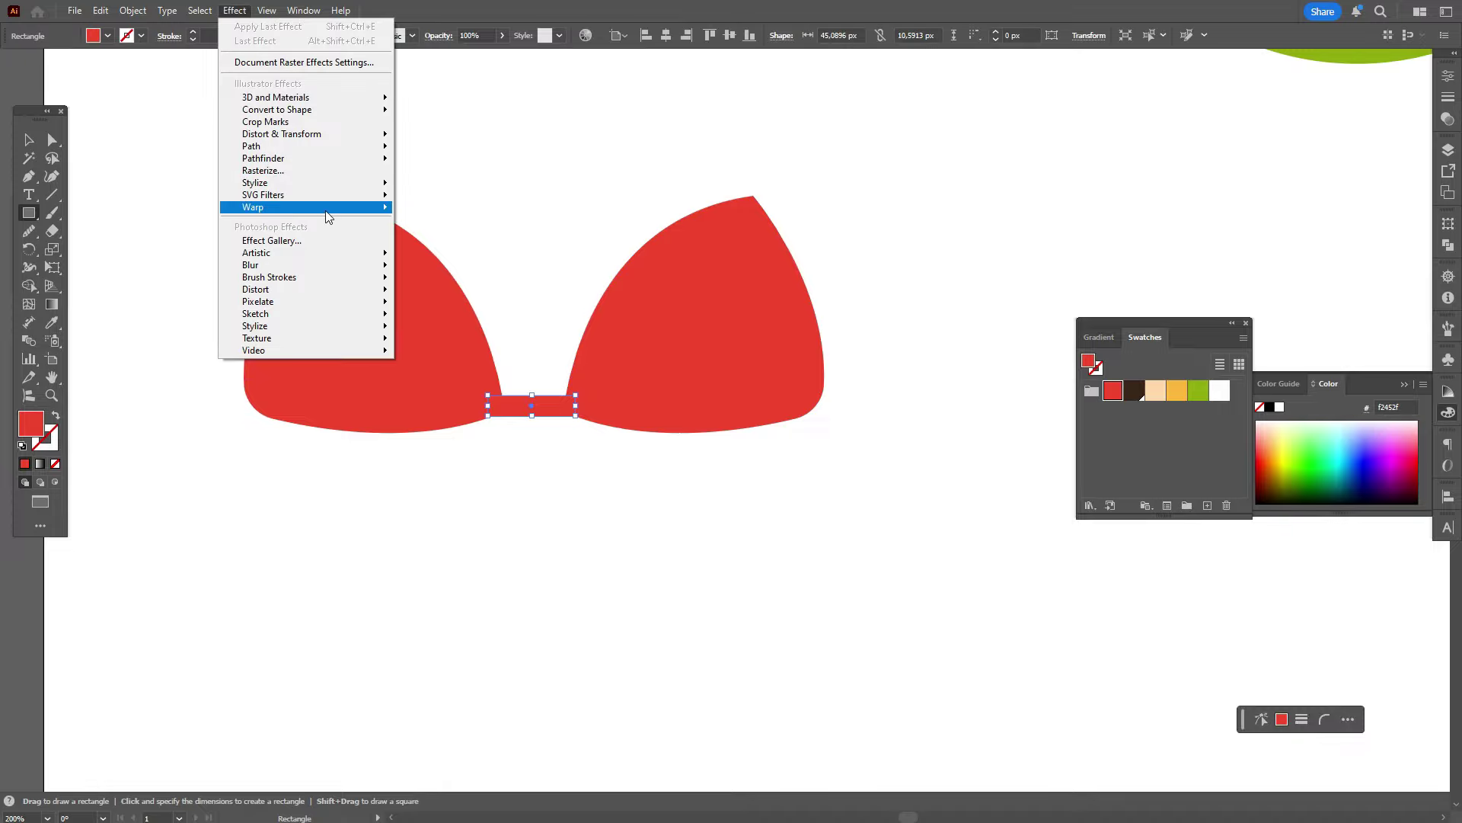
pyautogui.moveTo(384, 203)
pyautogui.click(488, 212)
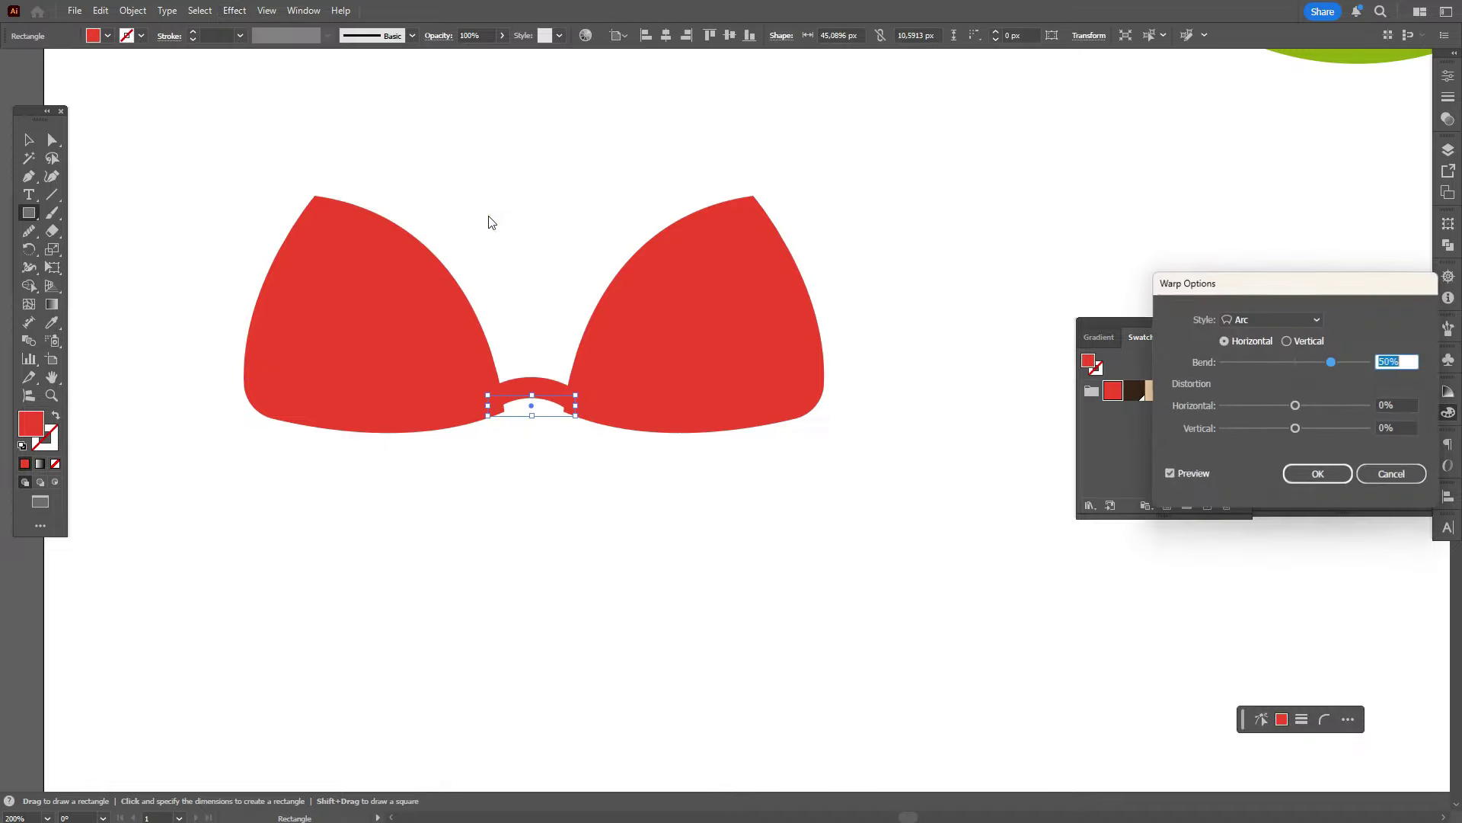
pyautogui.click(1280, 364)
pyautogui.click(1265, 363)
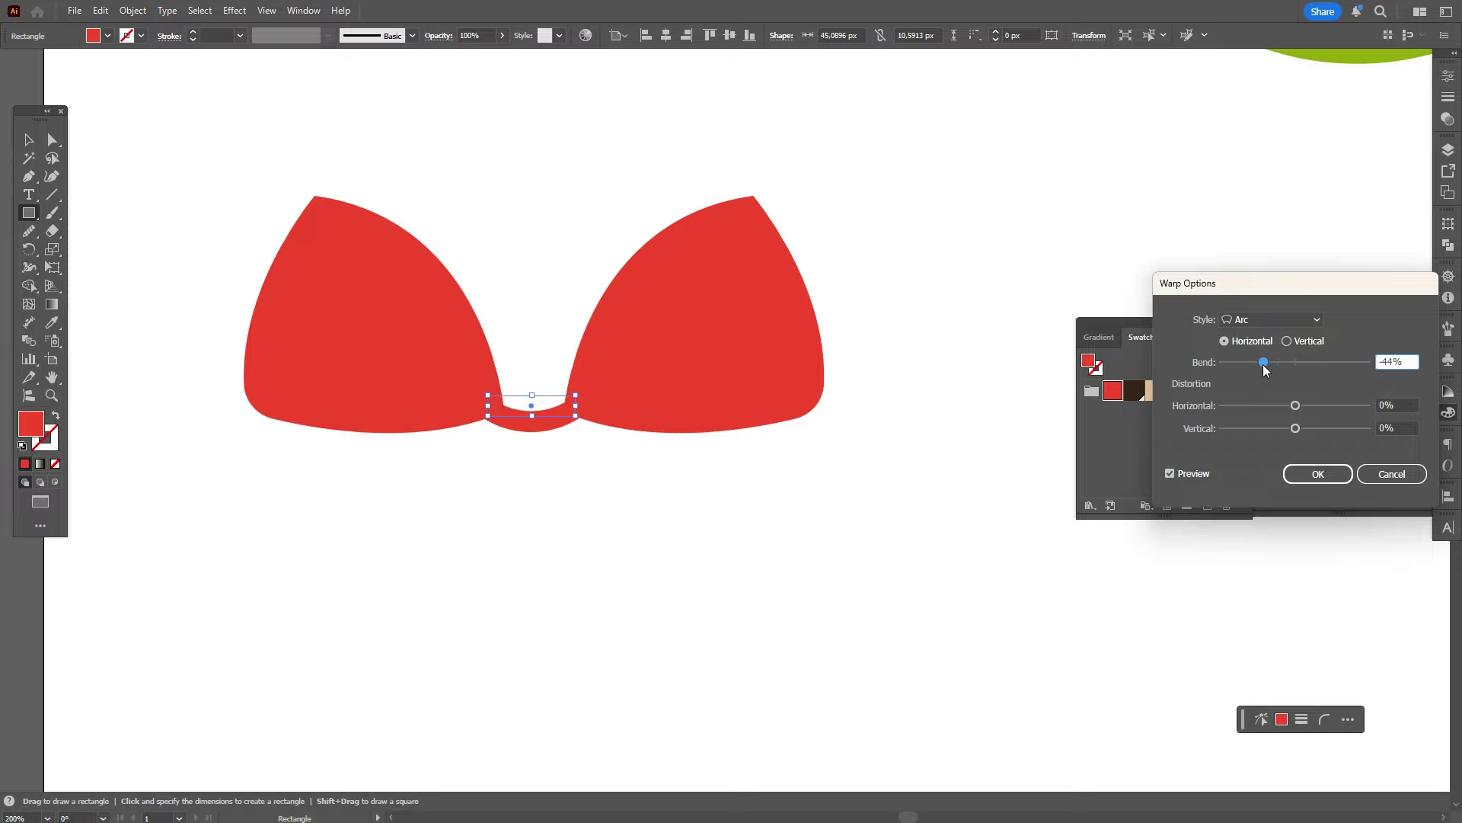
pyautogui.click(1336, 481)
# Step: Expand the warped strip's appearance, and shift the strip and the right cup so both cups join closely through it
pyautogui.click(133, 9)
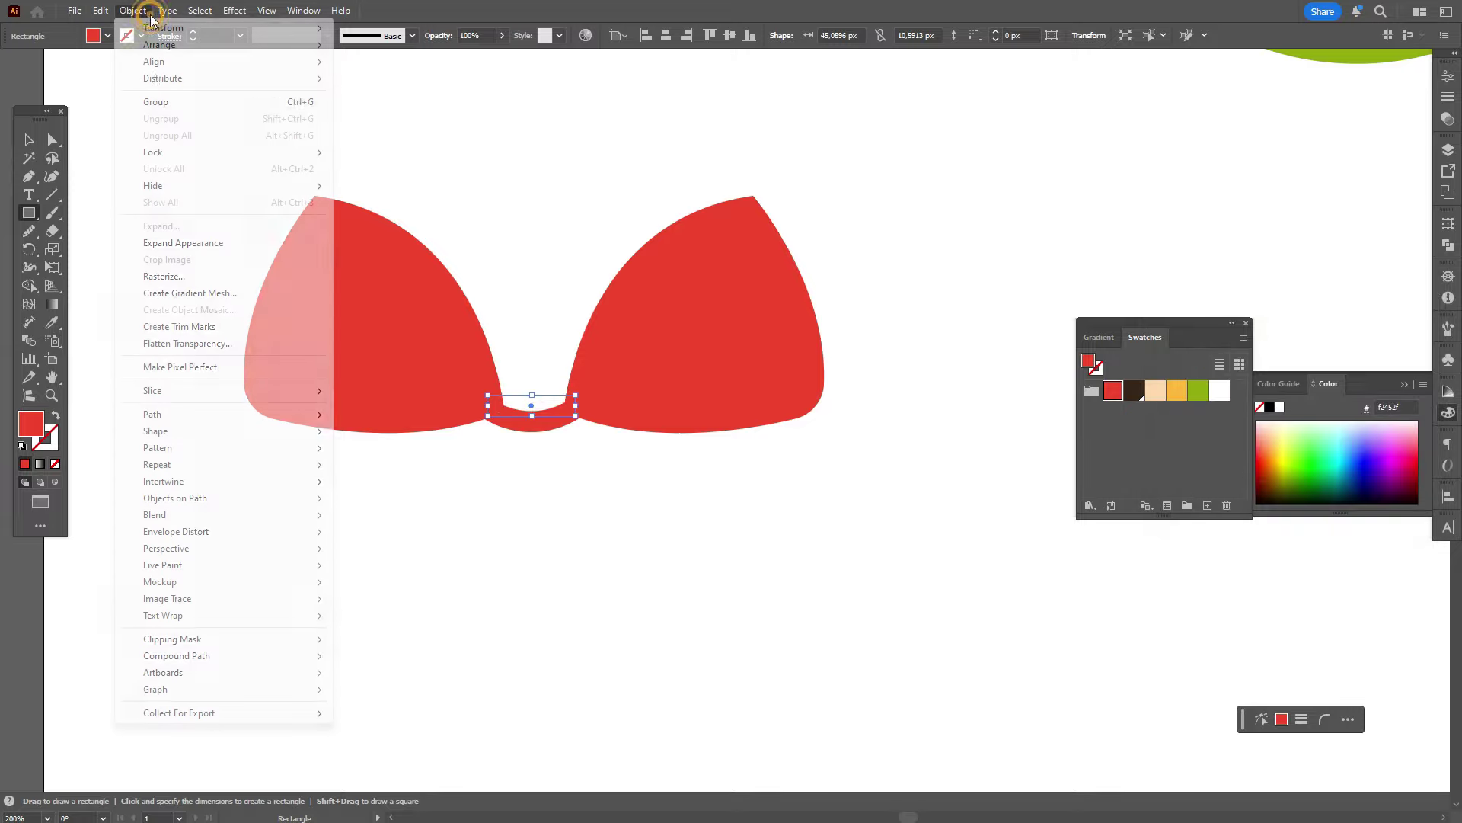
pyautogui.click(176, 242)
pyautogui.click(29, 141)
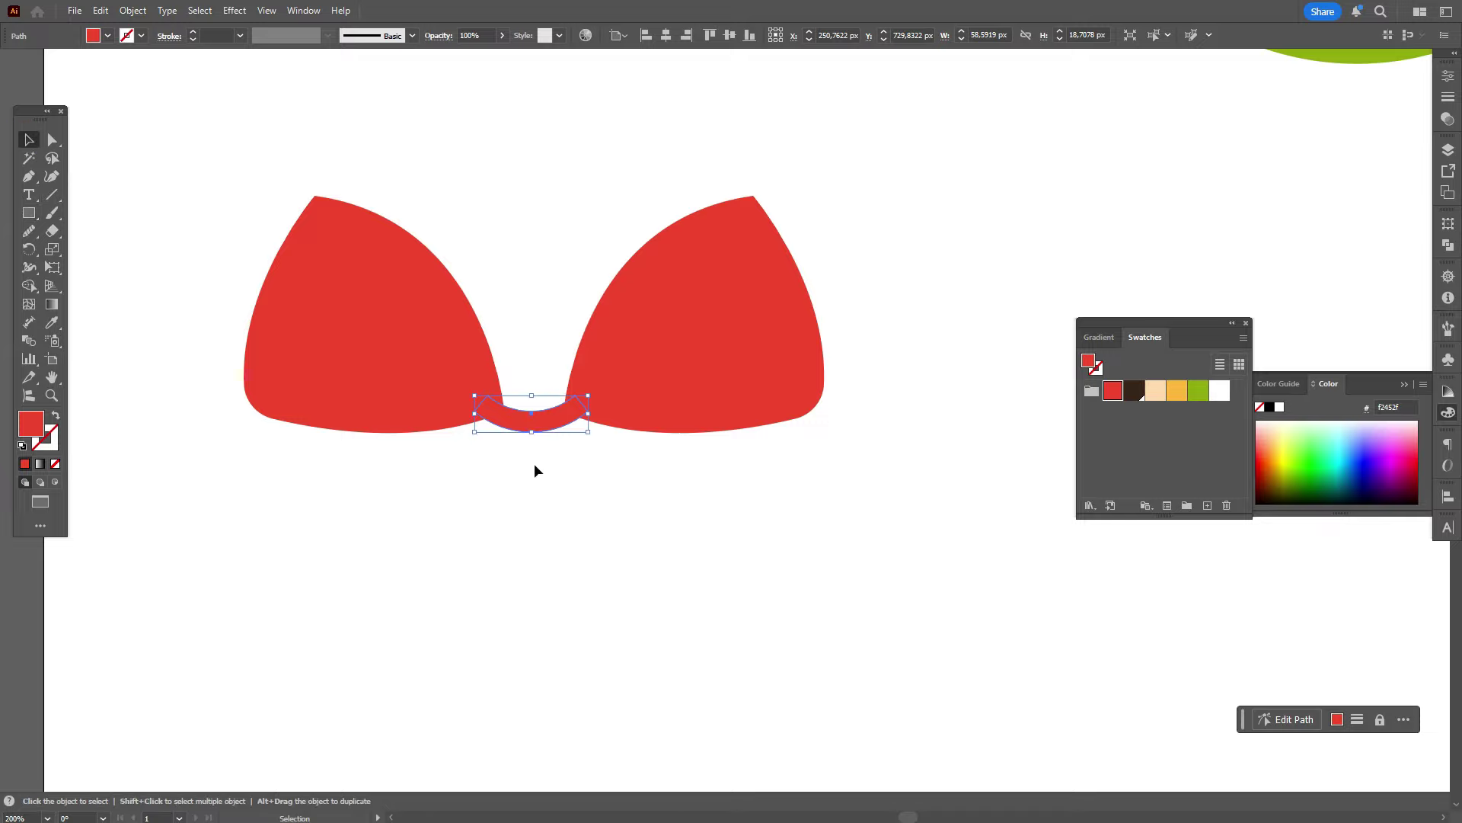
pyautogui.click(533, 463)
pyautogui.moveTo(556, 427); pyautogui.dragTo(560, 420)
pyautogui.moveTo(659, 410); pyautogui.dragTo(643, 412)
pyautogui.moveTo(526, 420); pyautogui.dragTo(517, 423)
pyautogui.click(537, 445)
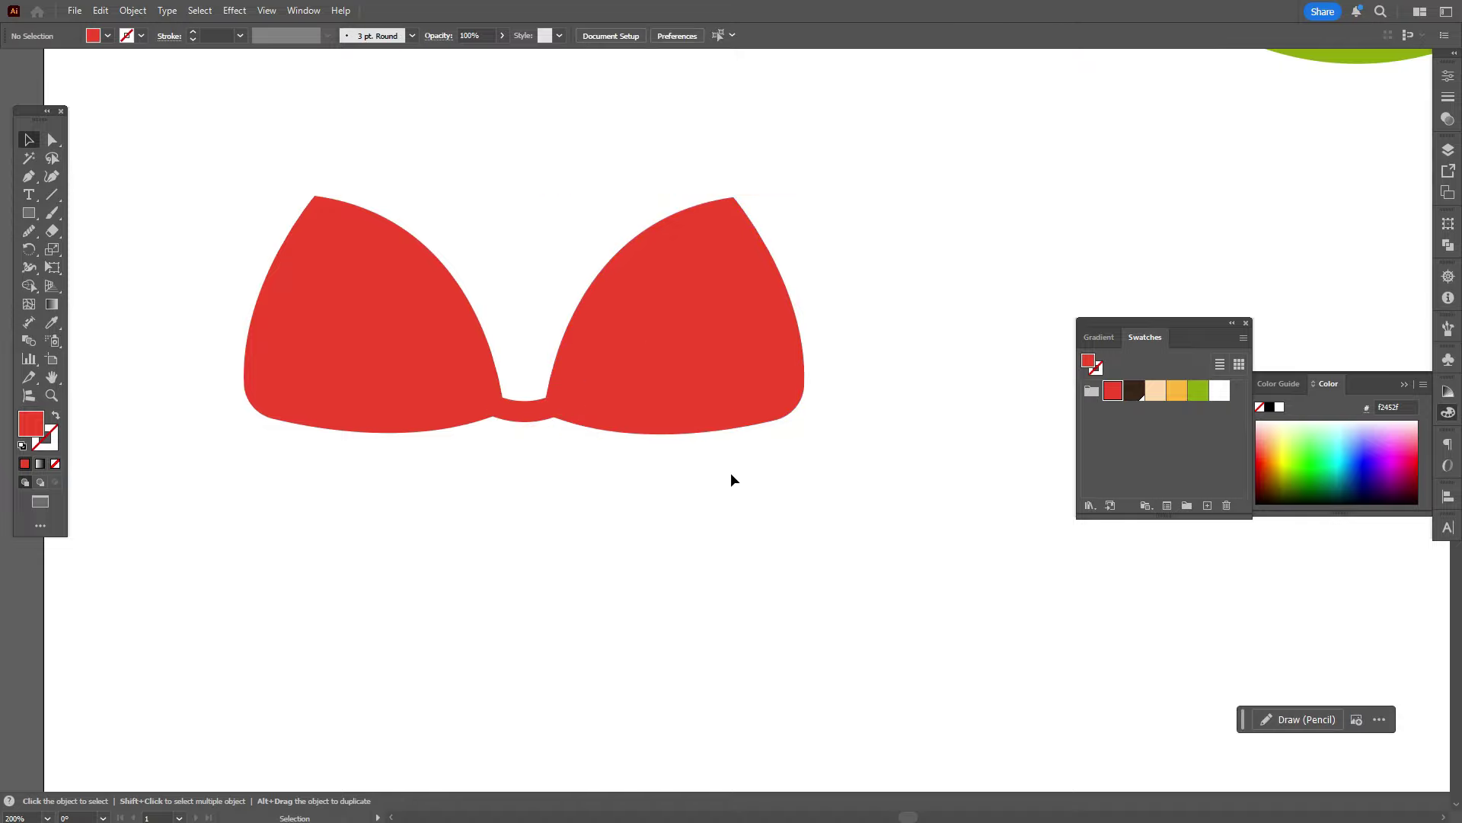
# Step: Draw a red rectangle about 227 by 140 px below the bikini top
pyautogui.scroll(2, 730, 472)
pyautogui.scroll(-4, 725, 467)
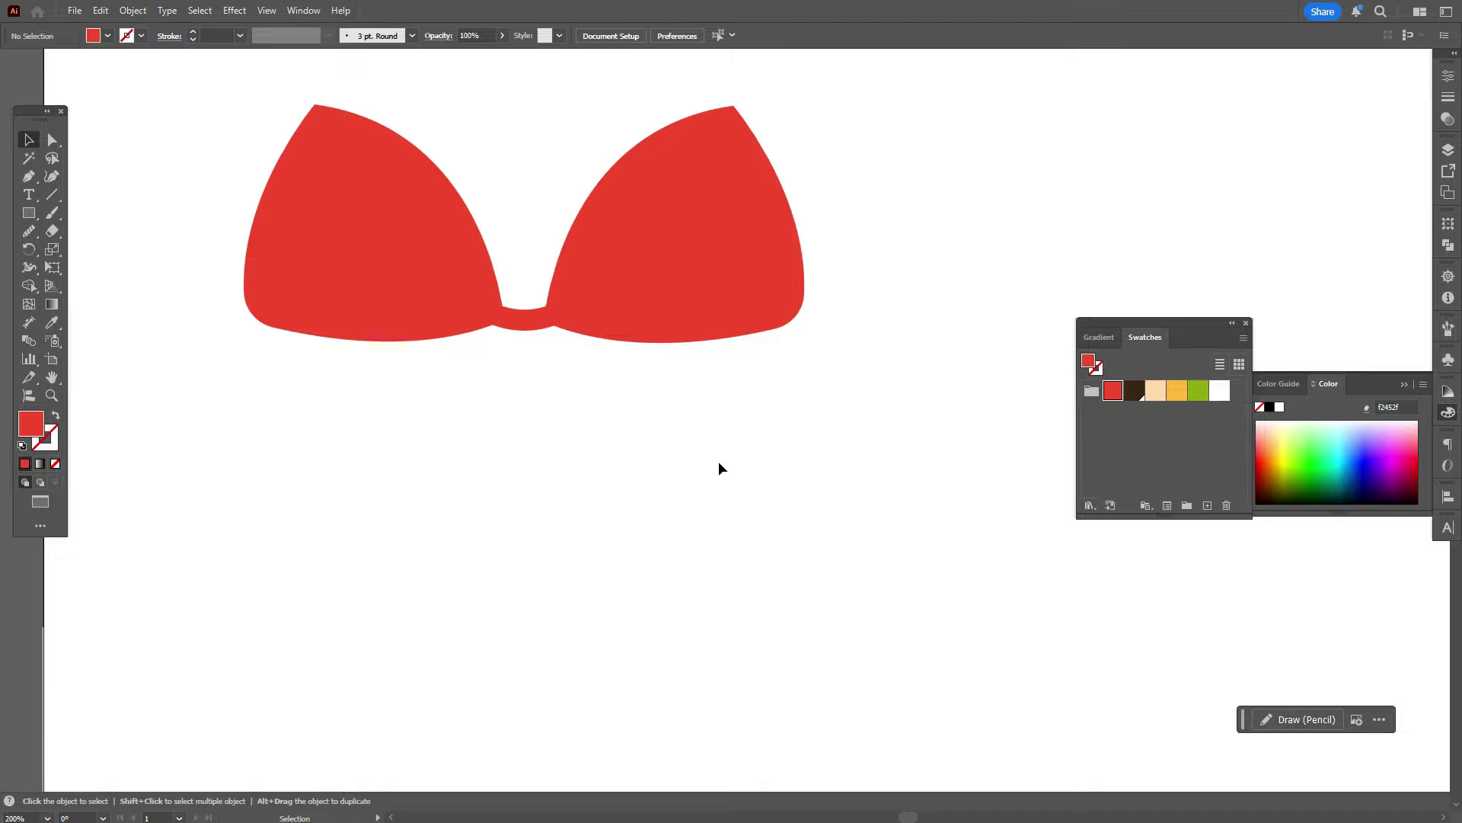
pyautogui.scroll(-1, 710, 467)
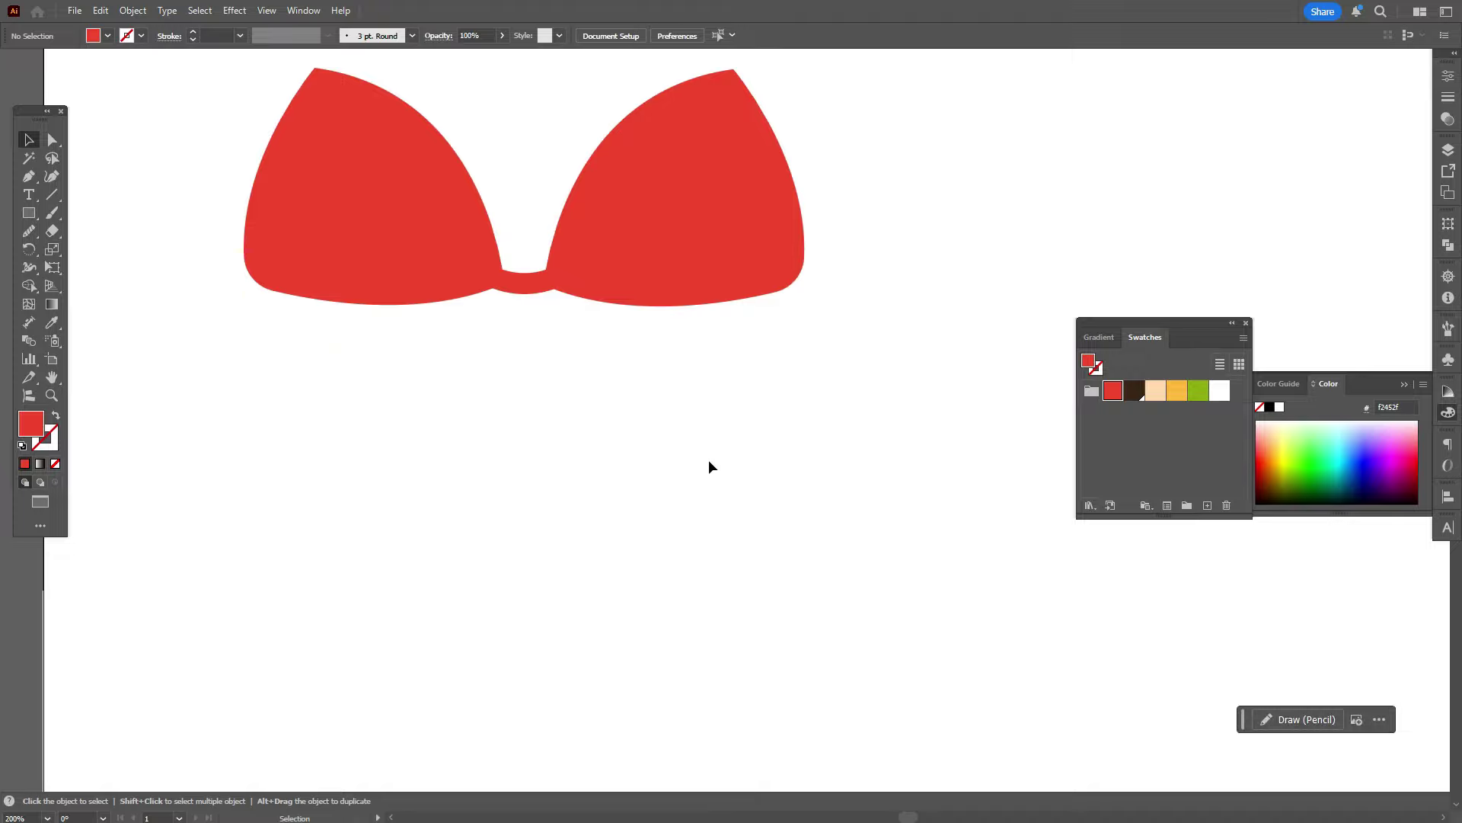
pyautogui.scroll(-1, 708, 466)
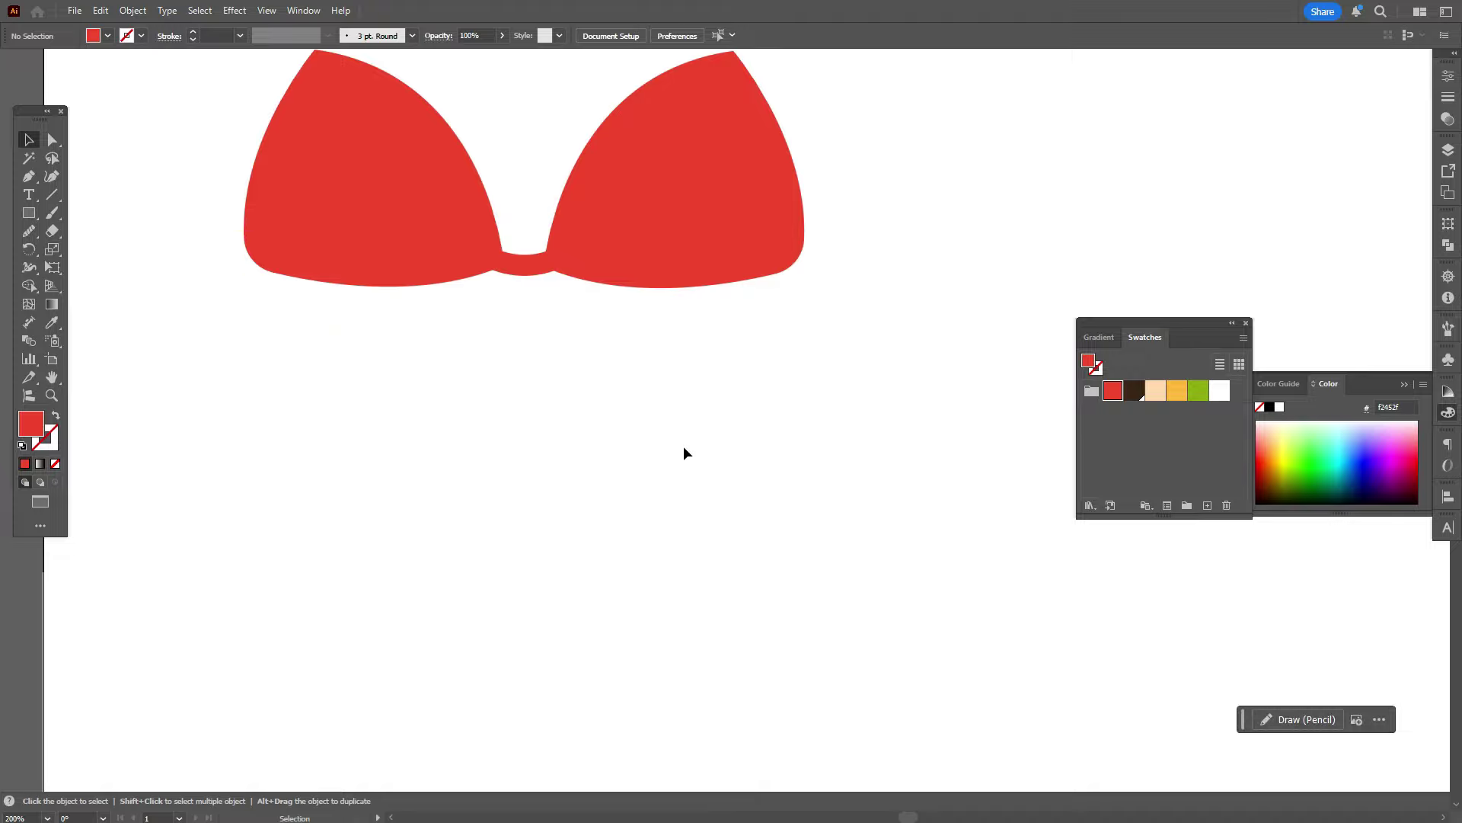
pyautogui.moveTo(30, 217); pyautogui.dragTo(76, 218)
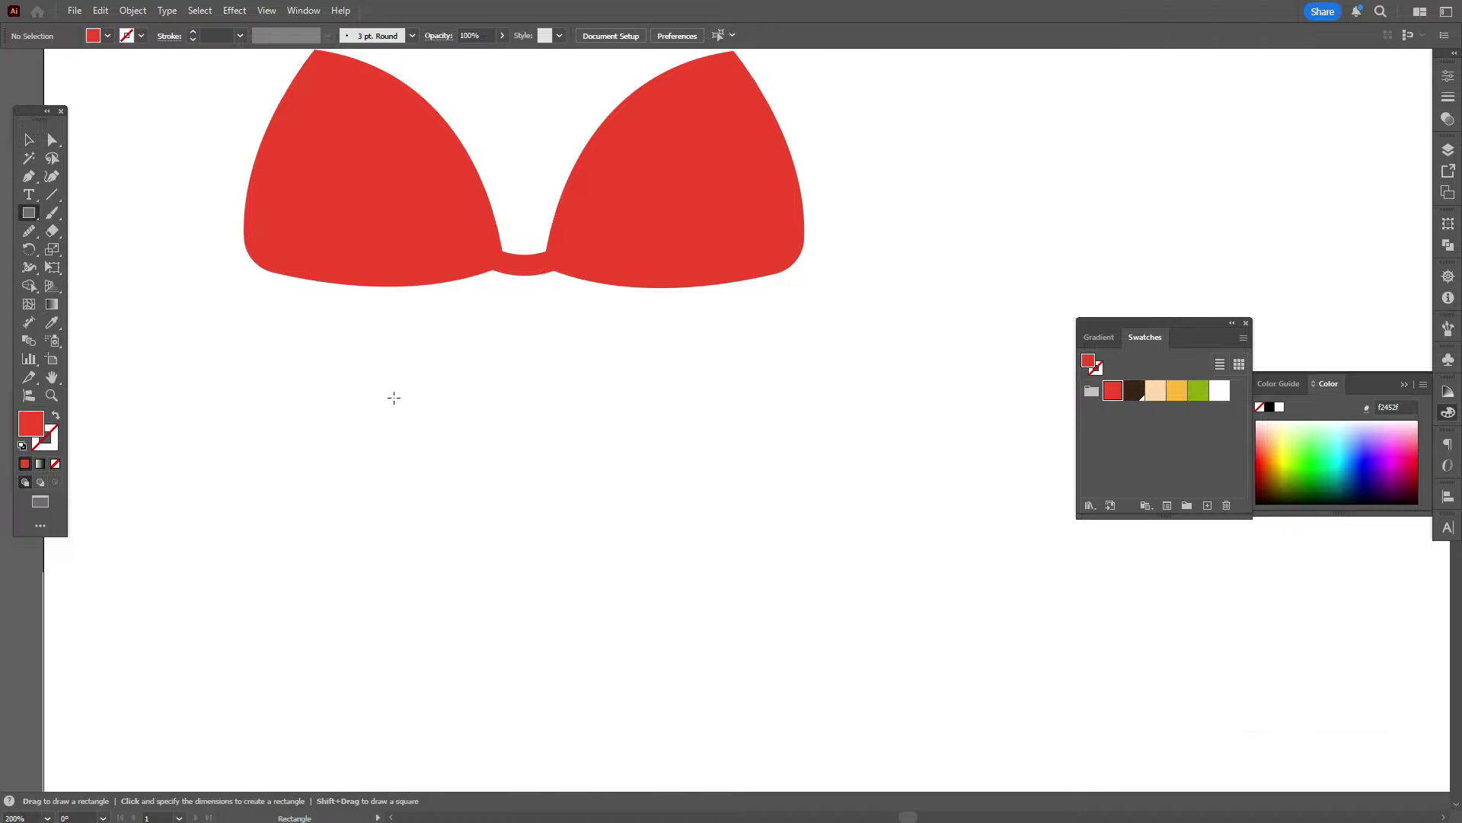
pyautogui.moveTo(340, 368)
pyautogui.mouseDown()
pyautogui.moveTo(685, 562)
pyautogui.moveTo(754, 614)
pyautogui.moveTo(762, 662)
pyautogui.moveTo(781, 642)
pyautogui.mouseUp()
pyautogui.scroll(-3, 727, 565)
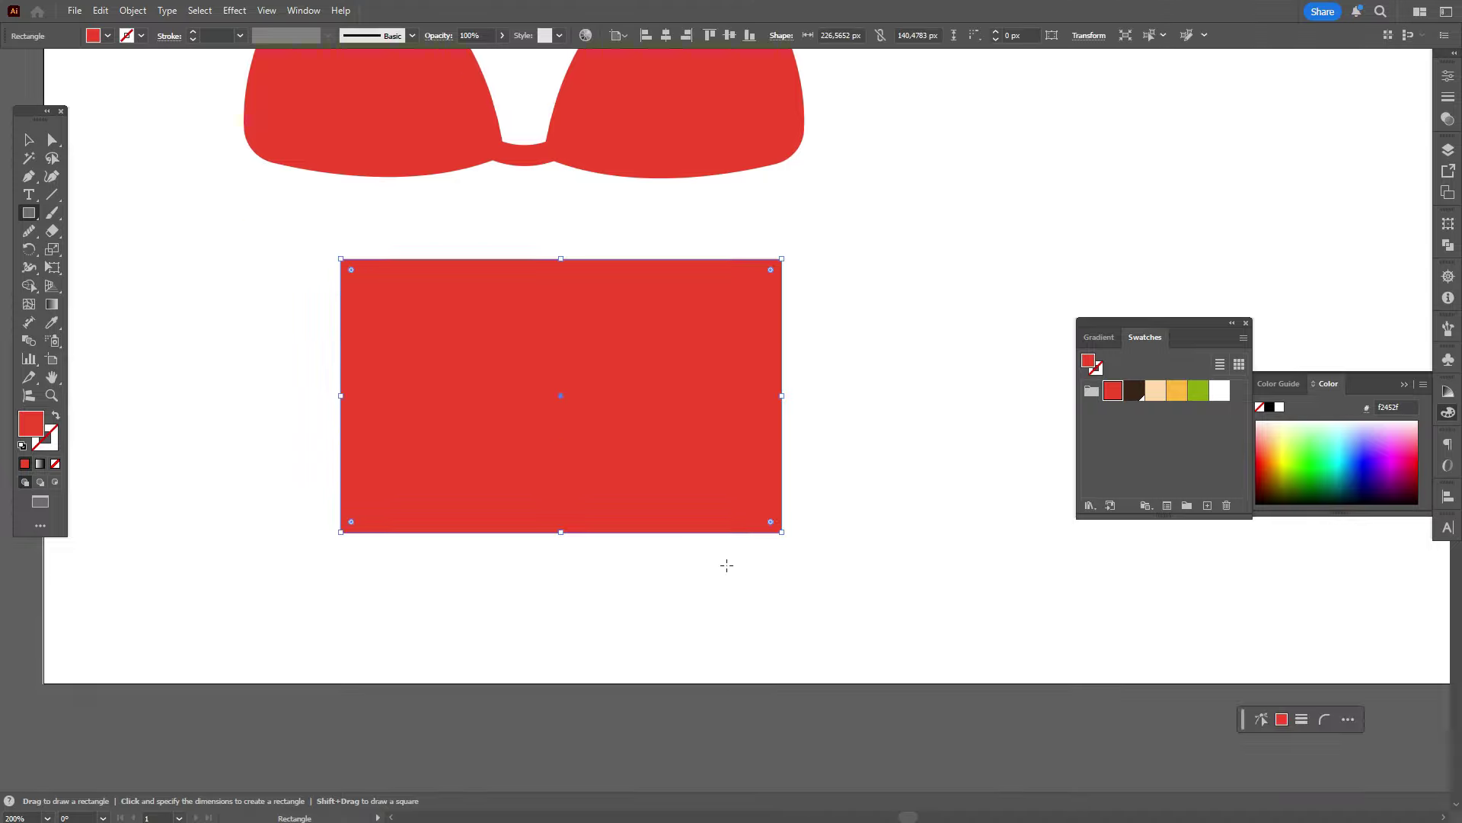
# Step: Draw a white circle about 149 px wide, with its fill sampled from the artboard, over the lower-left part of the red rectangle
pyautogui.moveTo(33, 218); pyautogui.dragTo(77, 243)
pyautogui.click(30, 141)
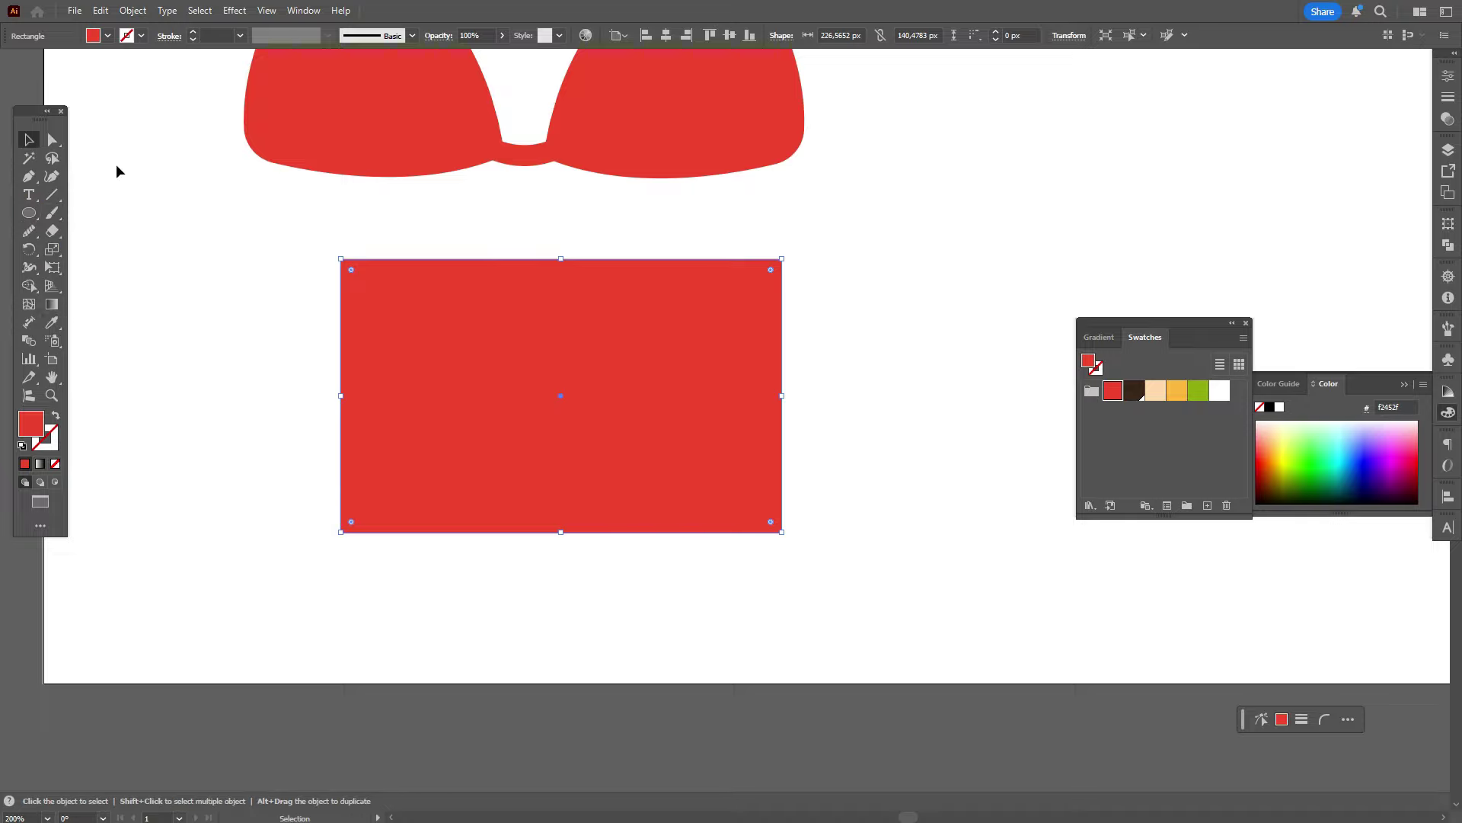
pyautogui.click(145, 168)
pyautogui.click(48, 211)
pyautogui.click(53, 322)
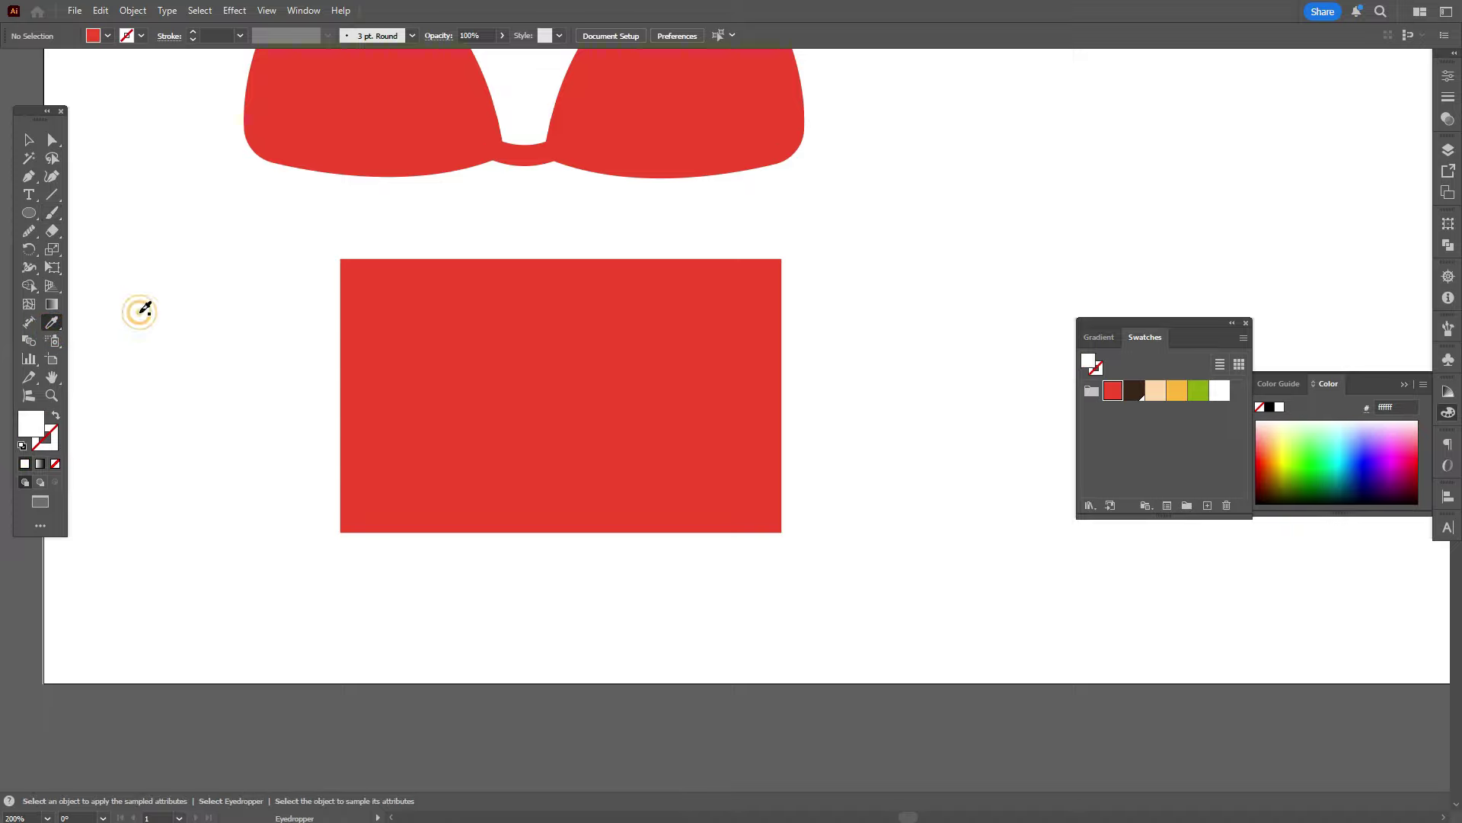
pyautogui.click(140, 310)
pyautogui.press('l')
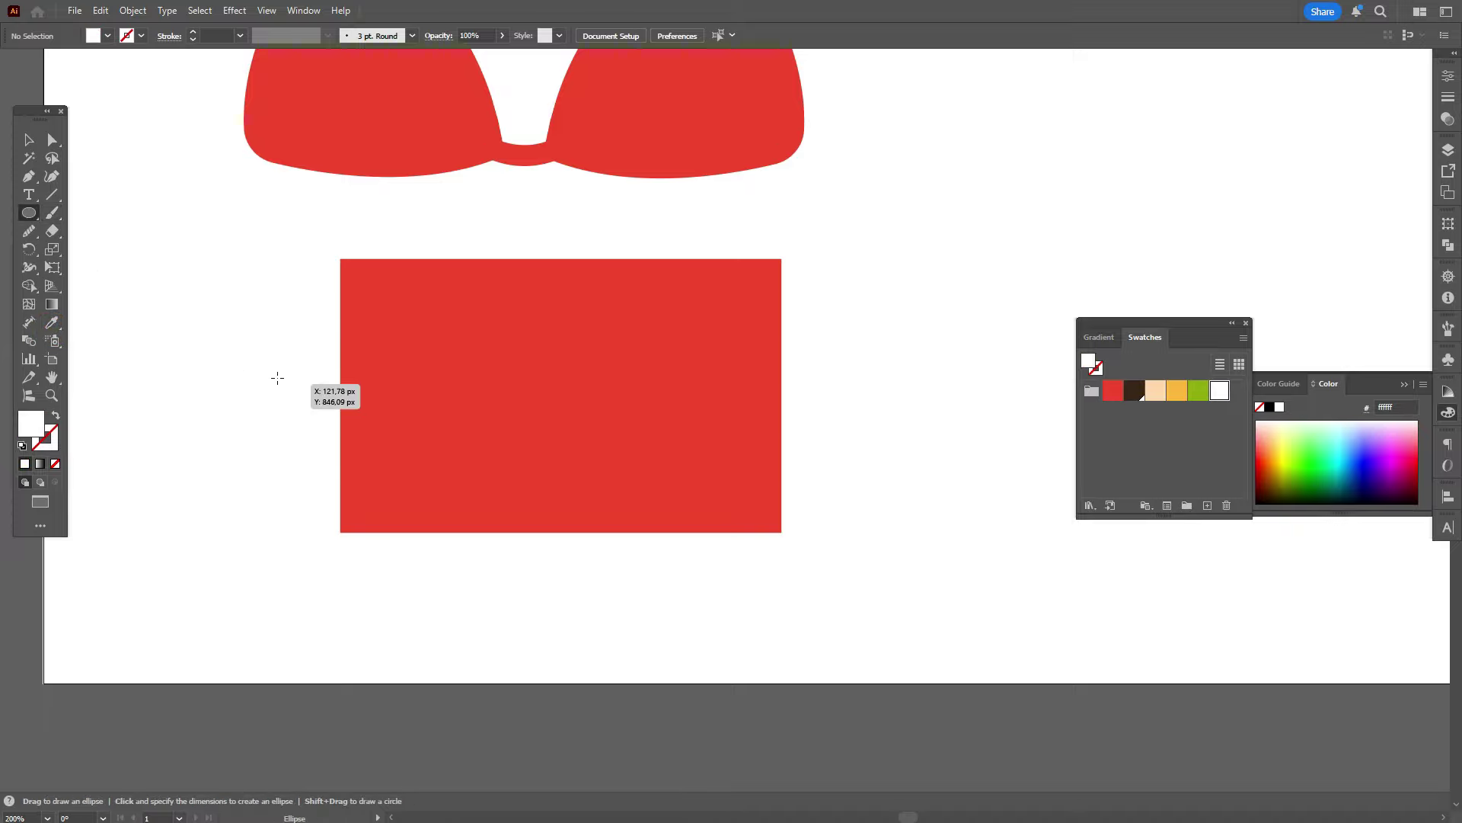
pyautogui.moveTo(260, 323); pyautogui.dragTo(550, 612)
pyautogui.click(29, 140)
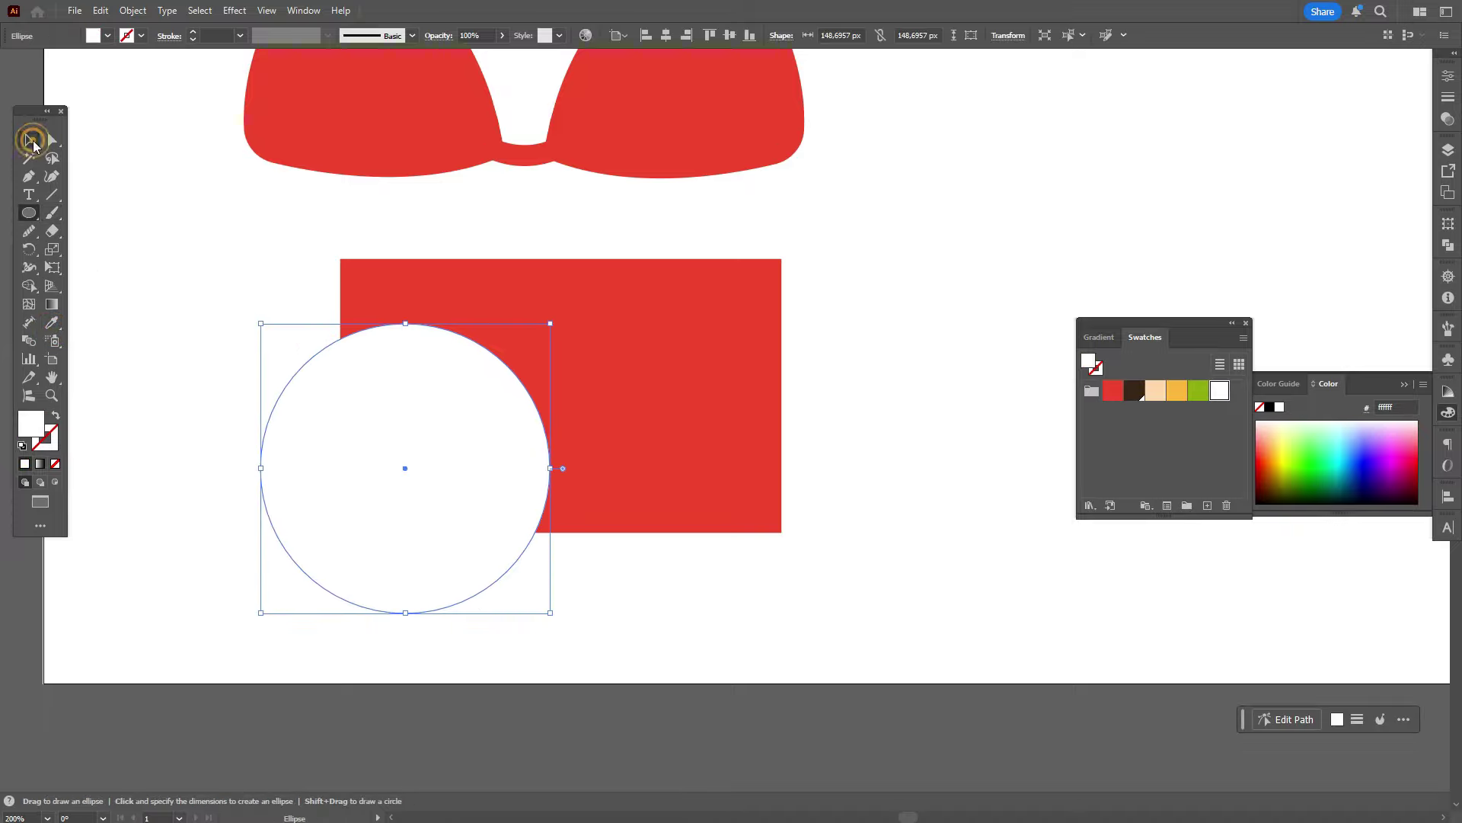
pyautogui.moveTo(464, 528); pyautogui.dragTo(439, 515)
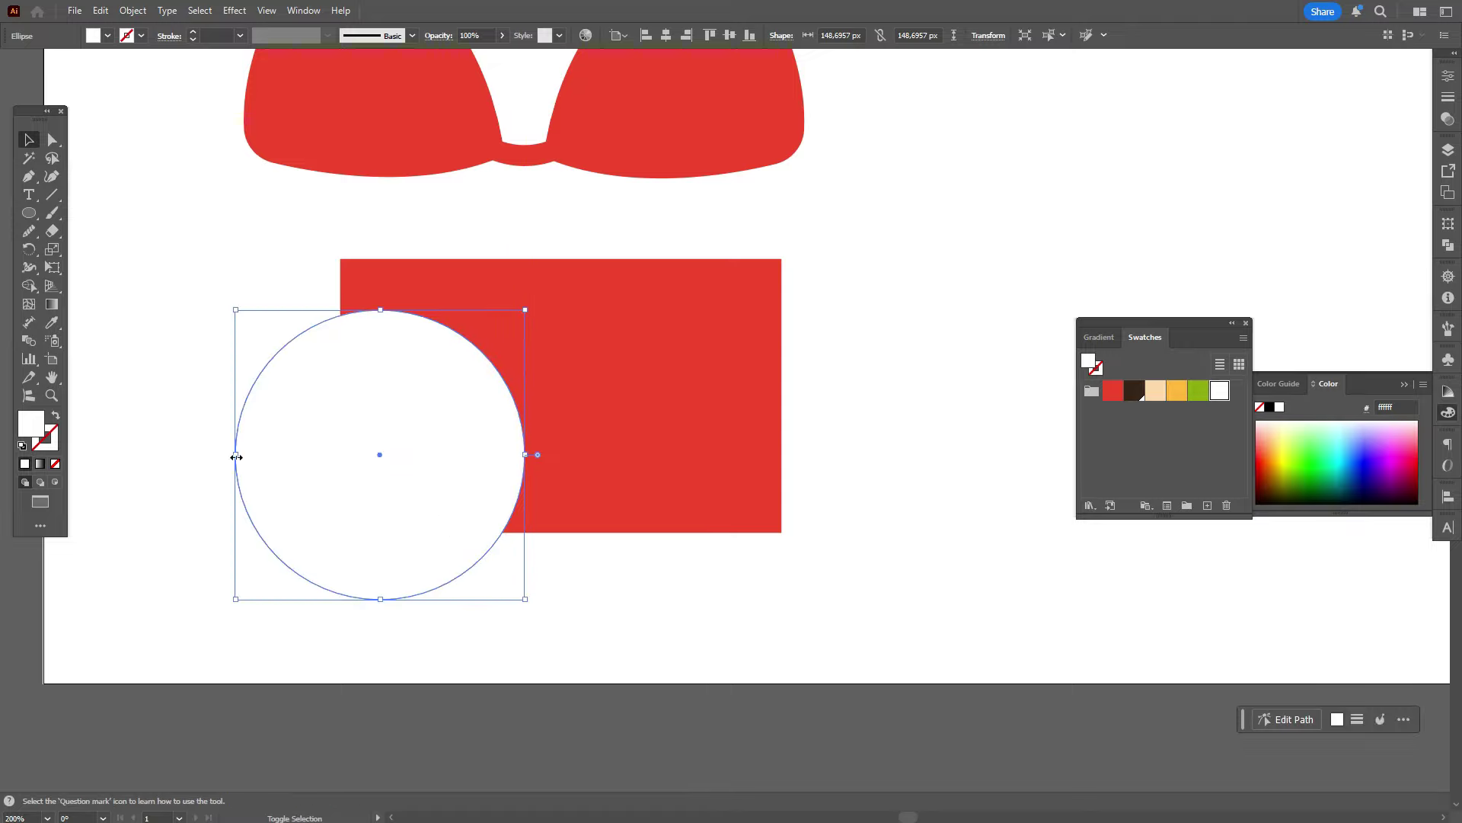
# Step: Enlarge the white circle into an oval about 175 by 190 px covering the red rectangle's lower-left area
pyautogui.moveTo(235, 454); pyautogui.dragTo(186, 457)
pyautogui.moveTo(418, 480); pyautogui.dragTo(428, 495)
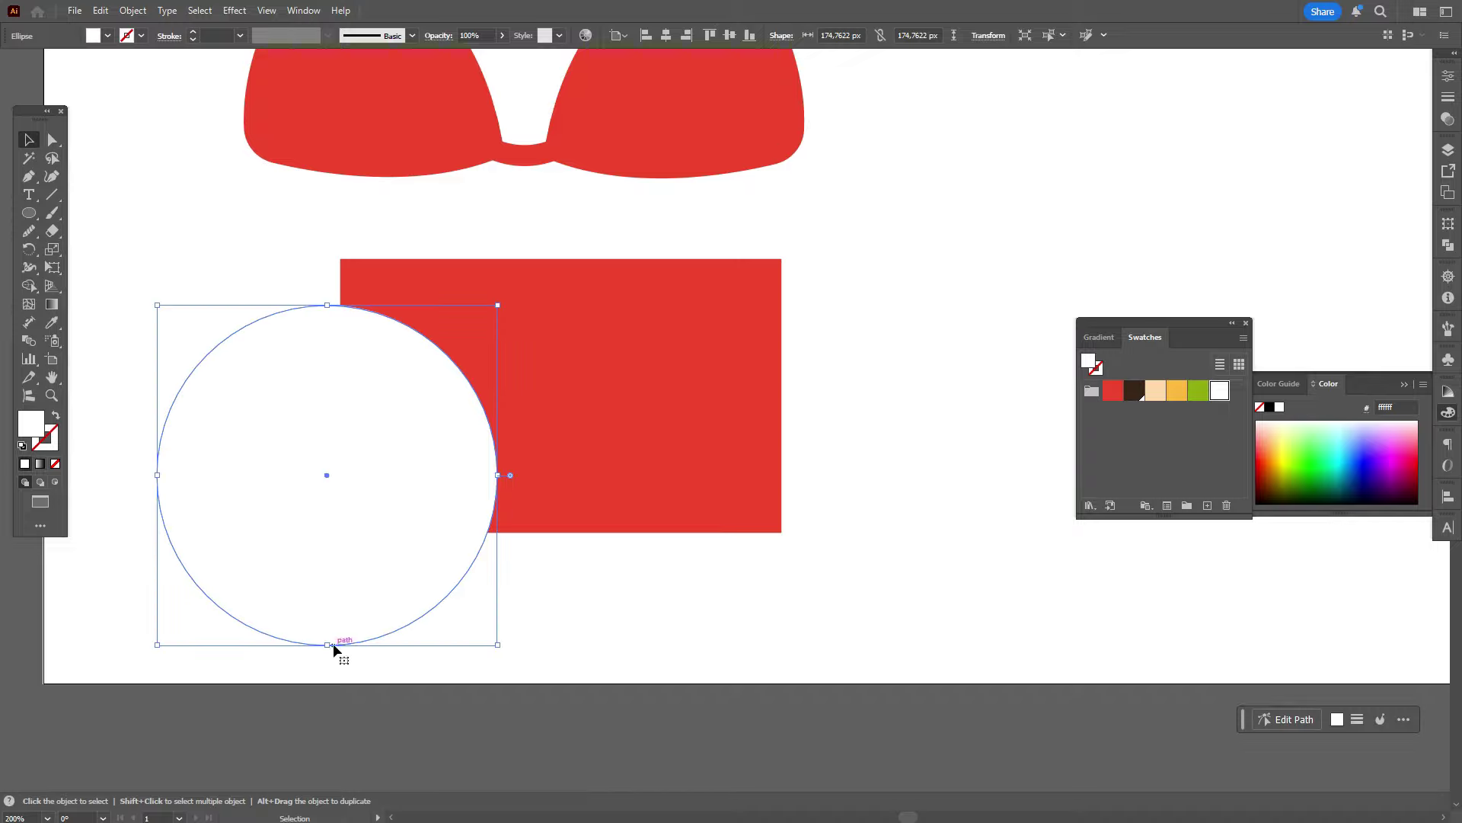
pyautogui.moveTo(329, 646); pyautogui.dragTo(328, 674)
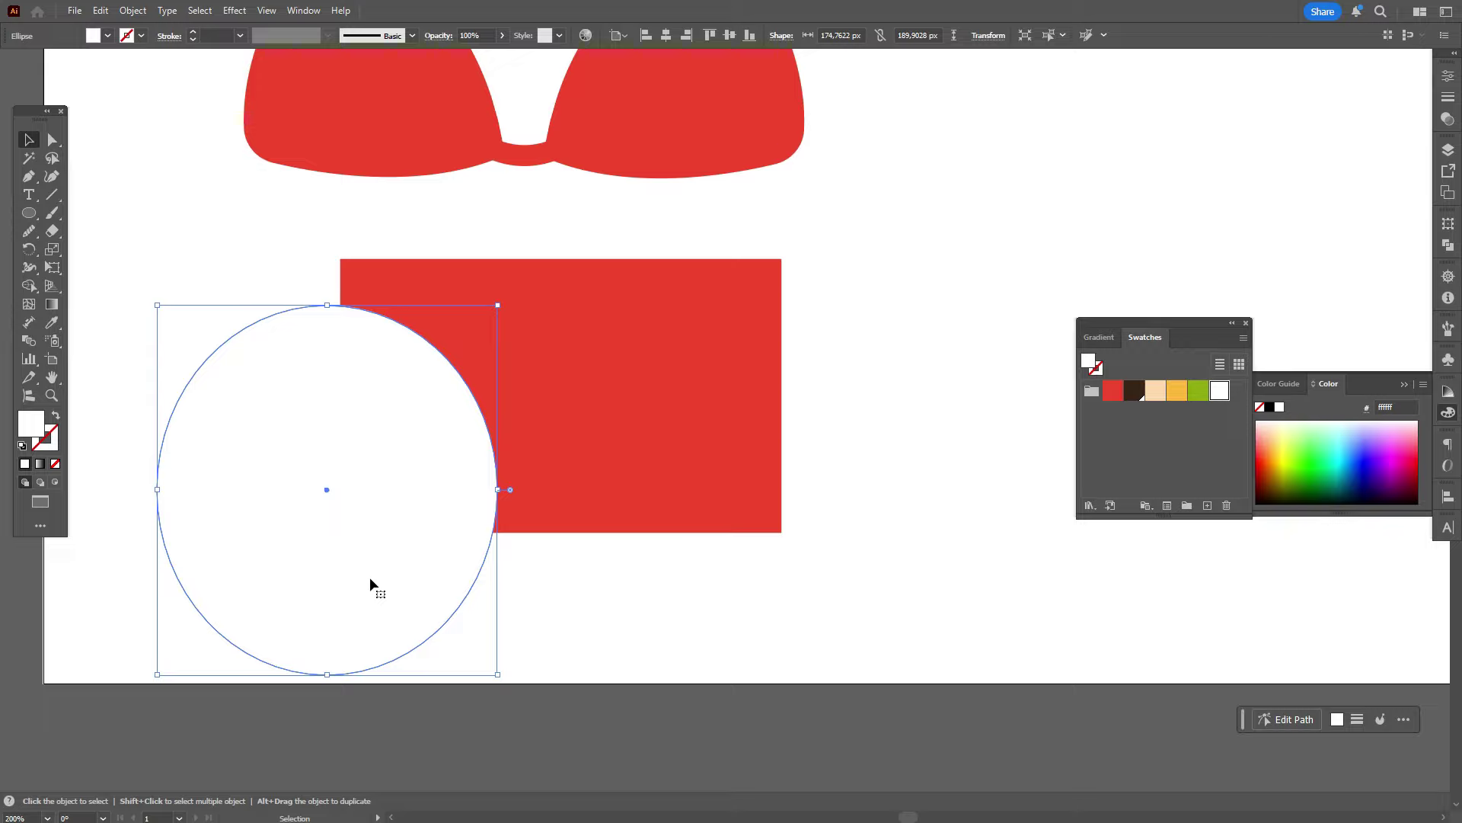
# Step: Duplicate the white oval onto the rectangle's lower-right area, spread the two ovals apart and align their vertical centers
pyautogui.moveTo(369, 578); pyautogui.dragTo(767, 577)
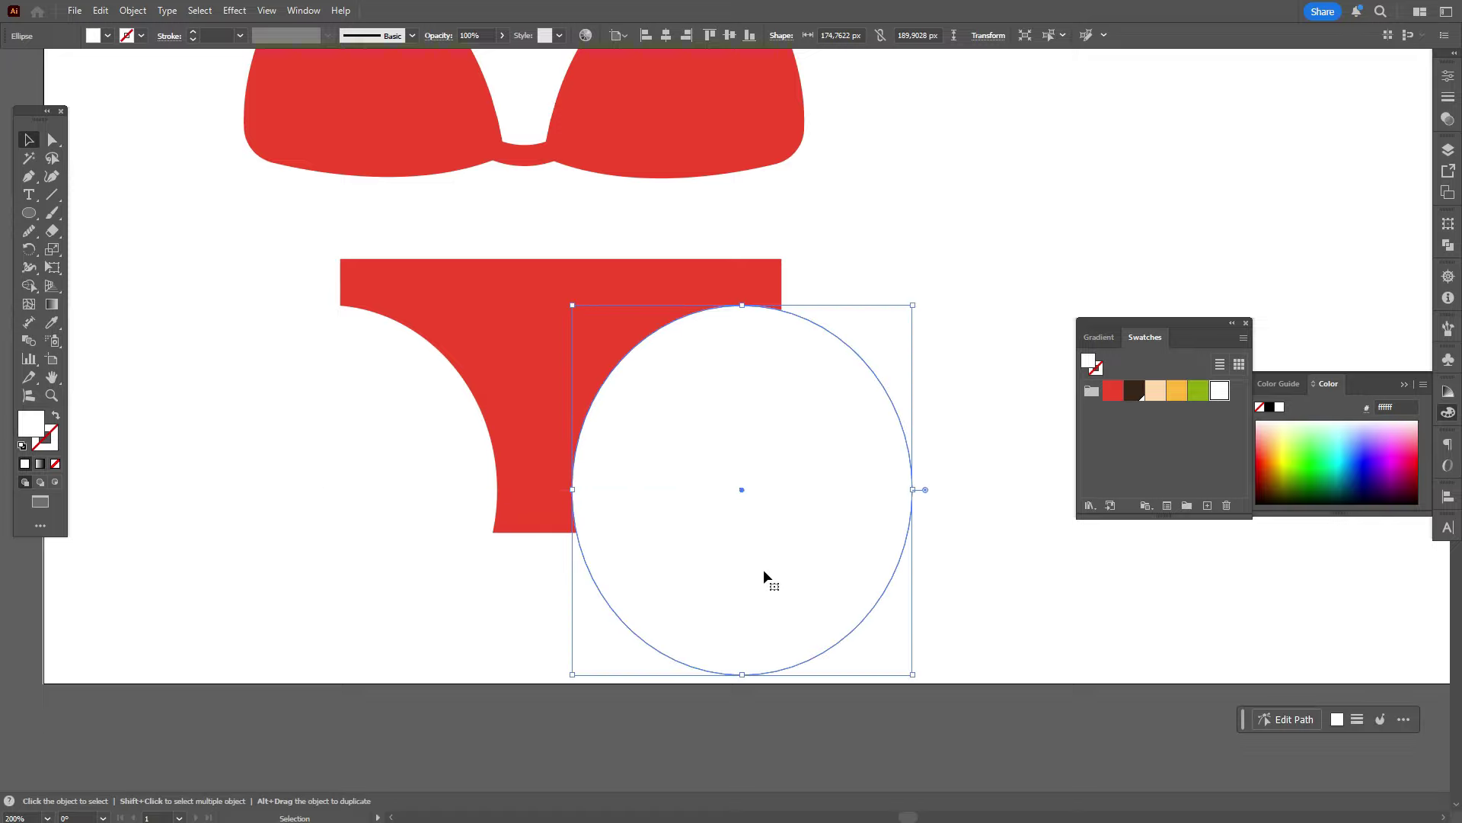
pyautogui.moveTo(764, 569); pyautogui.dragTo(785, 577)
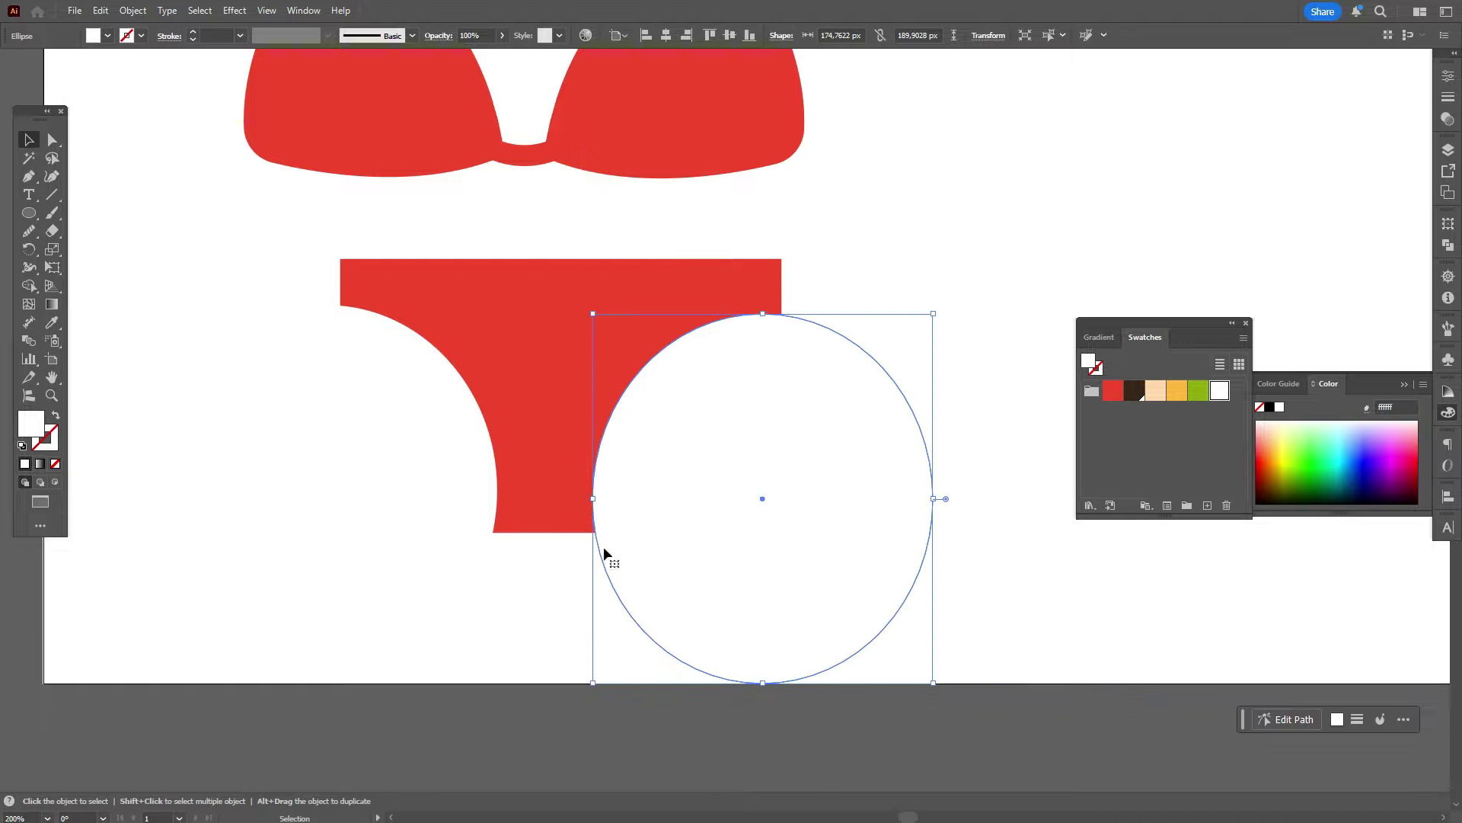
pyautogui.moveTo(380, 505); pyautogui.dragTo(359, 518)
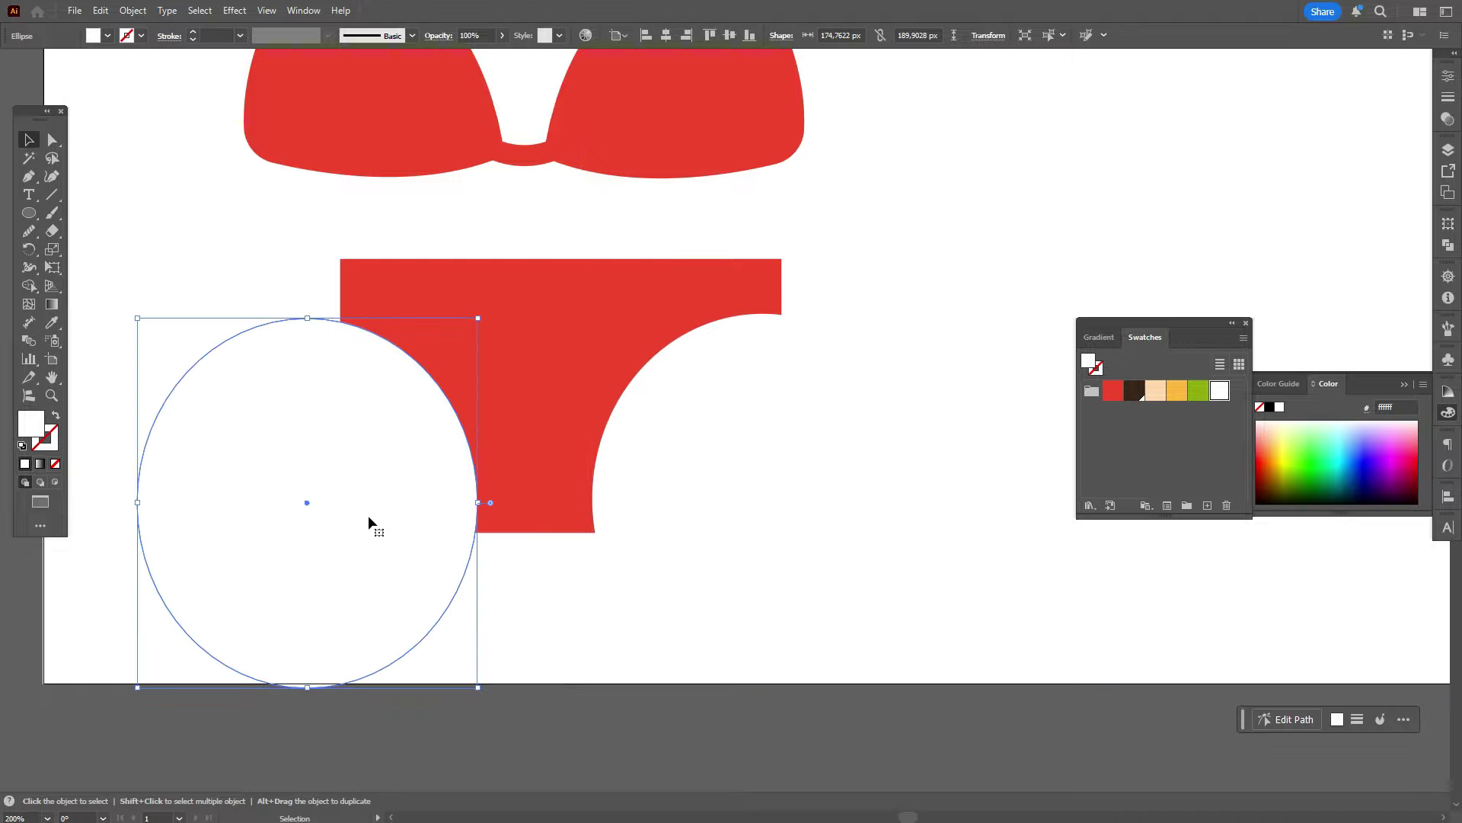
pyautogui.keyDown('shift'); pyautogui.click(743, 491); pyautogui.keyUp('shift')
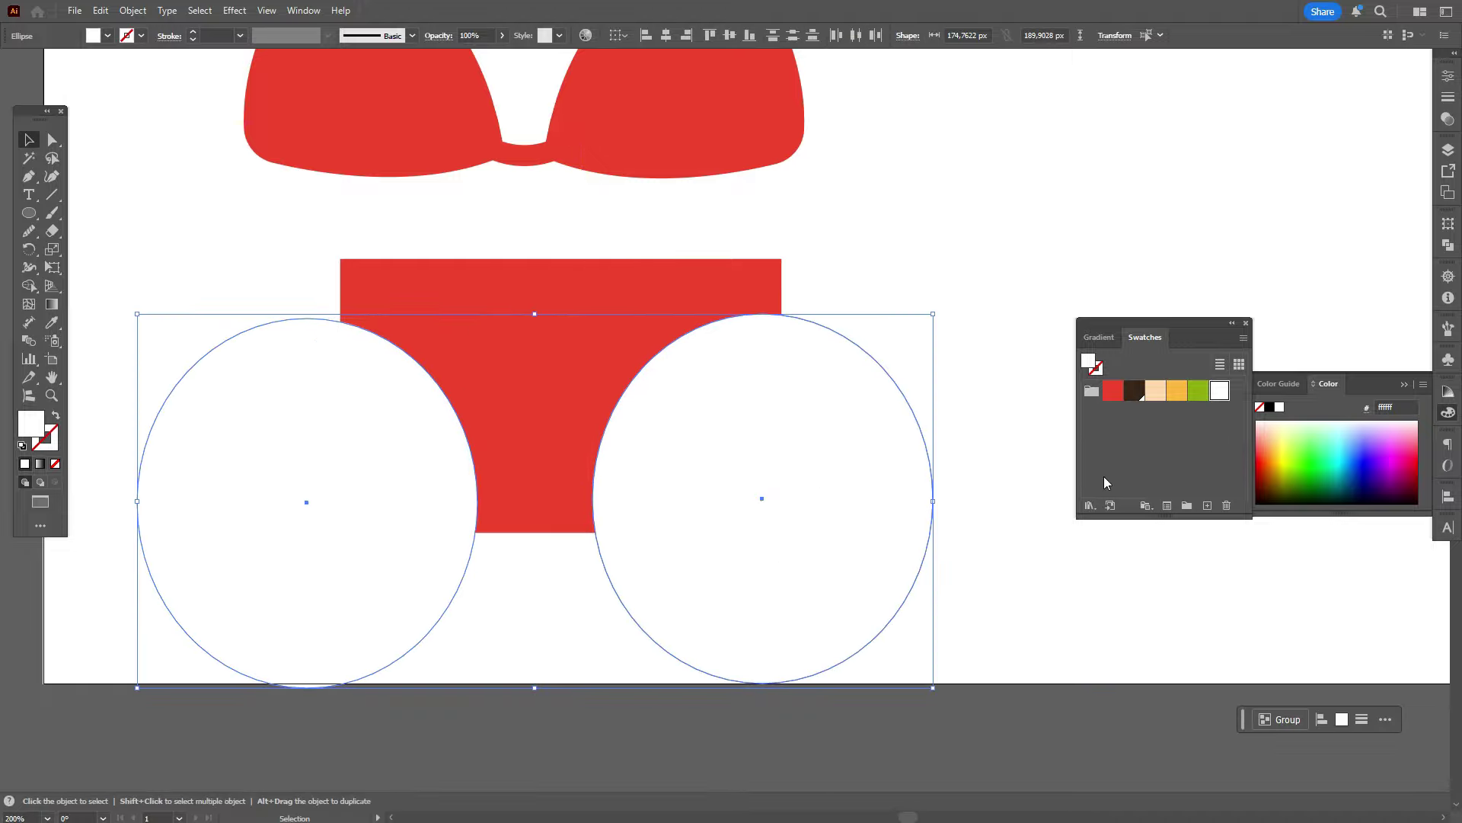
pyautogui.click(1447, 501)
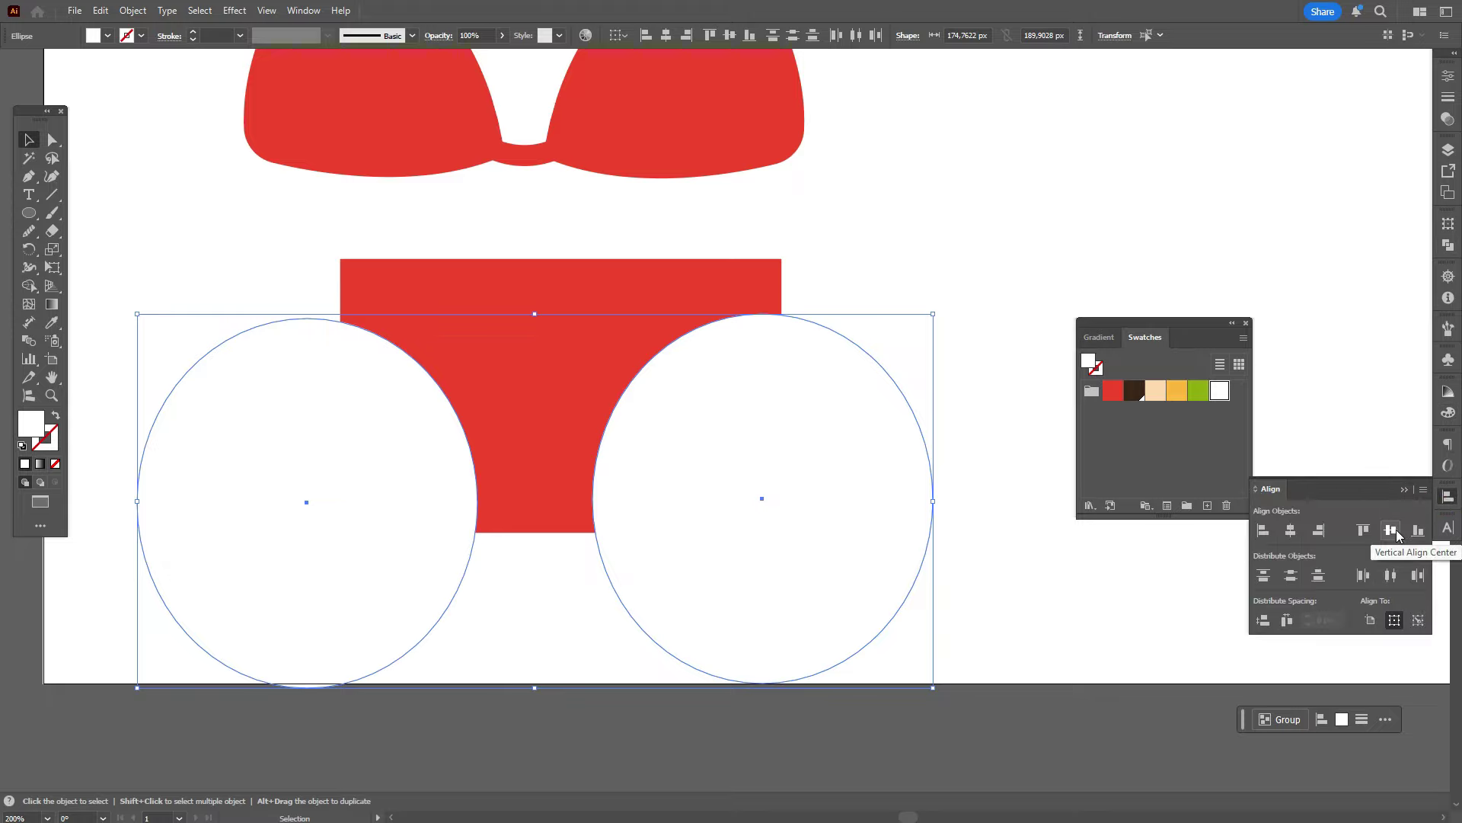
pyautogui.click(1395, 533)
pyautogui.click(959, 463)
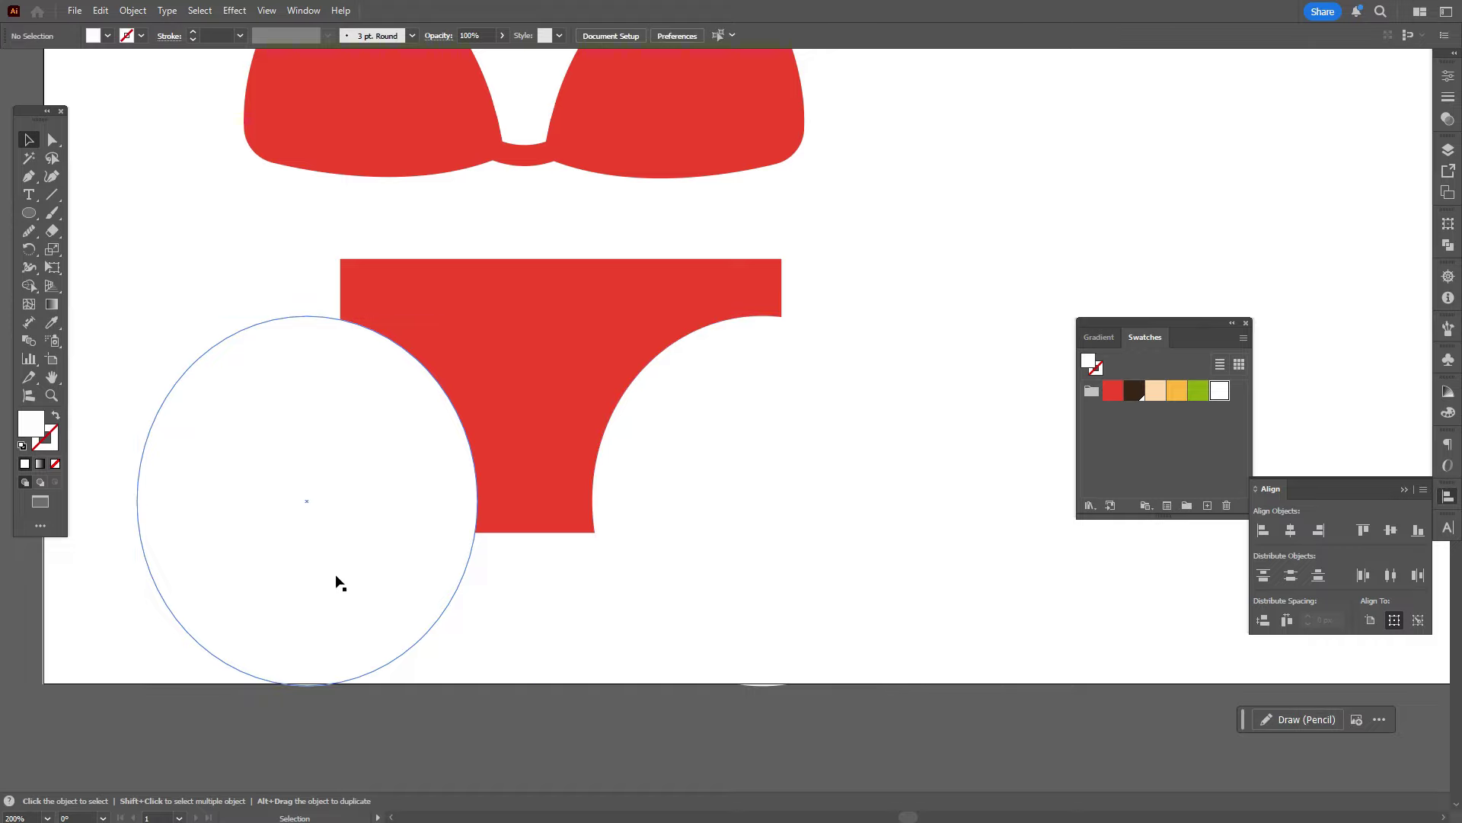
# Step: Move both white ovals slightly inward to narrow the red area between them, and align their vertical centers again
pyautogui.moveTo(330, 573); pyautogui.dragTo(346, 572)
pyautogui.moveTo(757, 510); pyautogui.dragTo(751, 511)
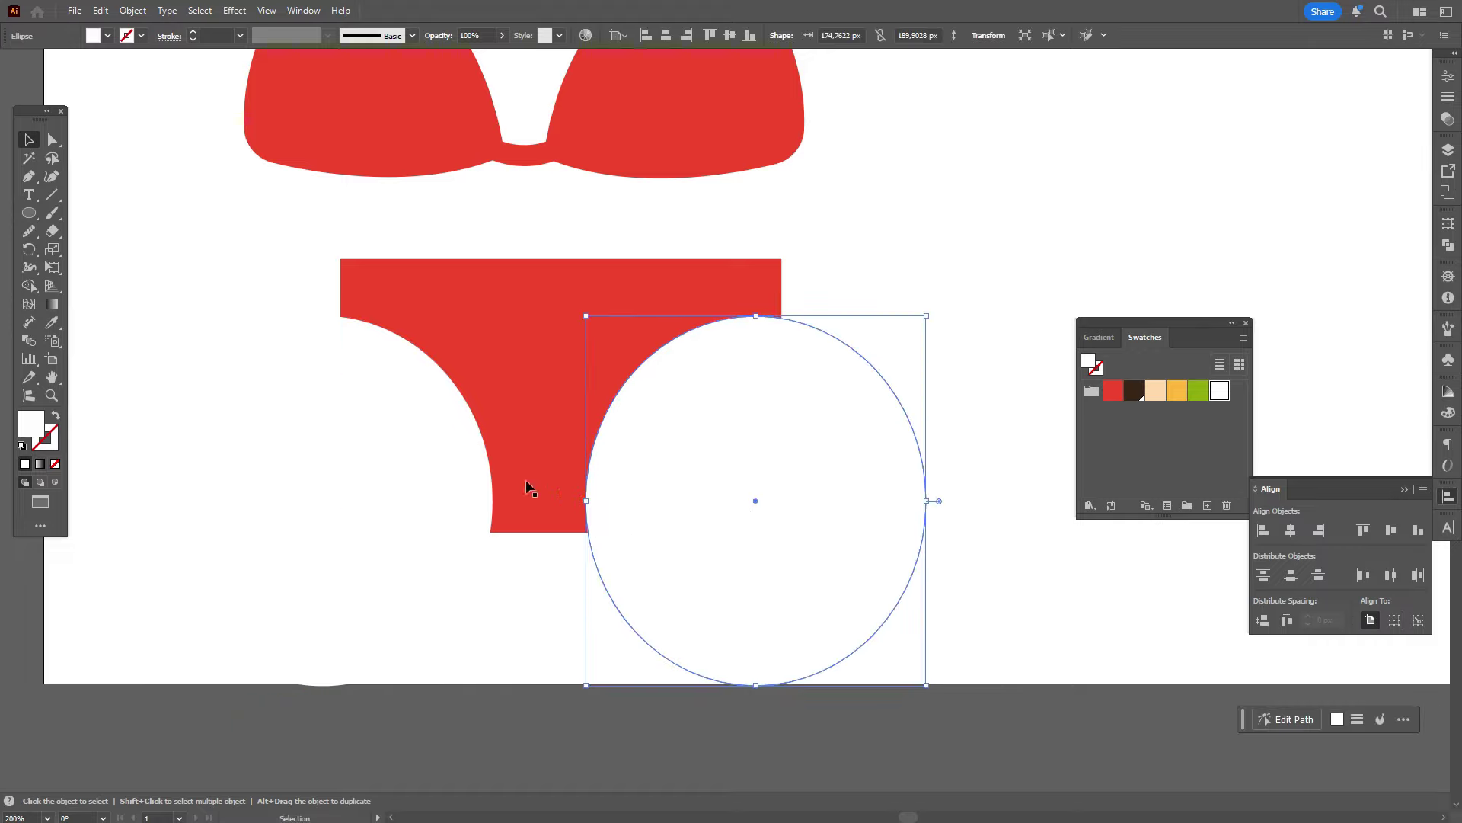
pyautogui.keyDown('shift'); pyautogui.click(450, 480); pyautogui.keyUp('shift')
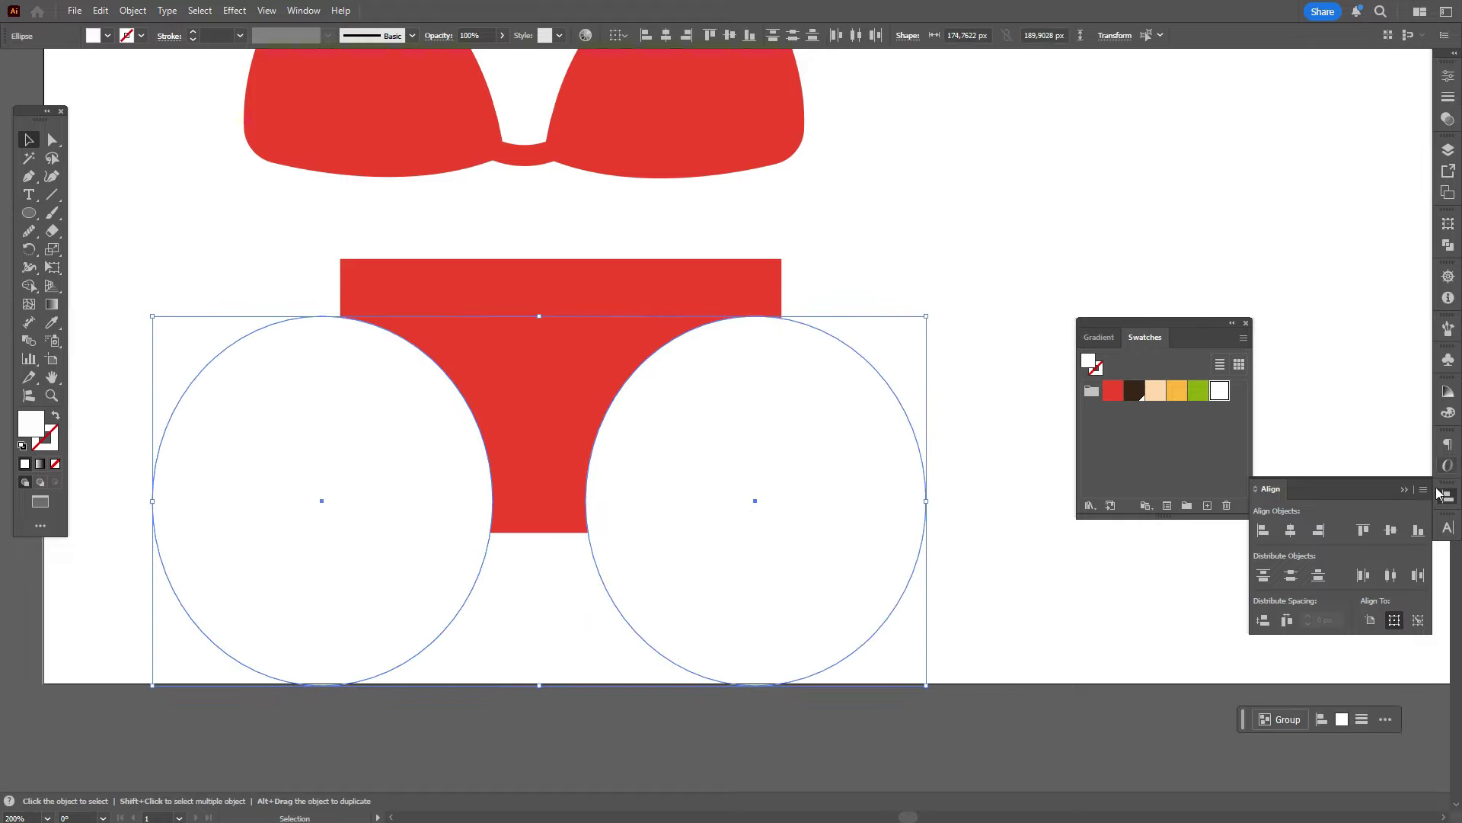
pyautogui.click(1392, 533)
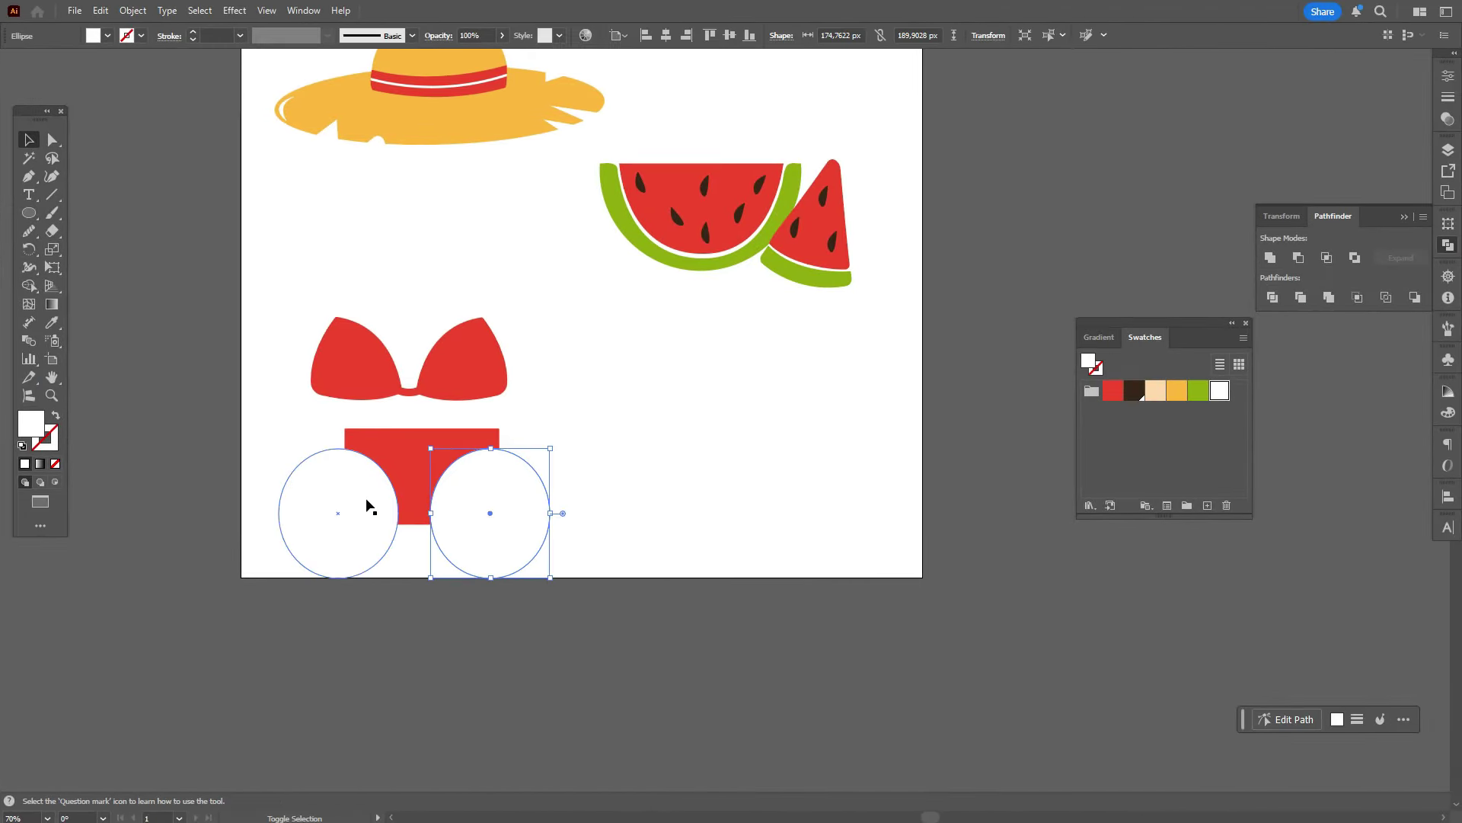
# Step: Center the pair of white ovals and the red rectangle horizontally on each other, and subtract the ovals from the rectangle with Minus Front
pyautogui.keyDown('shift'); pyautogui.click(366, 502); pyautogui.keyUp('shift')
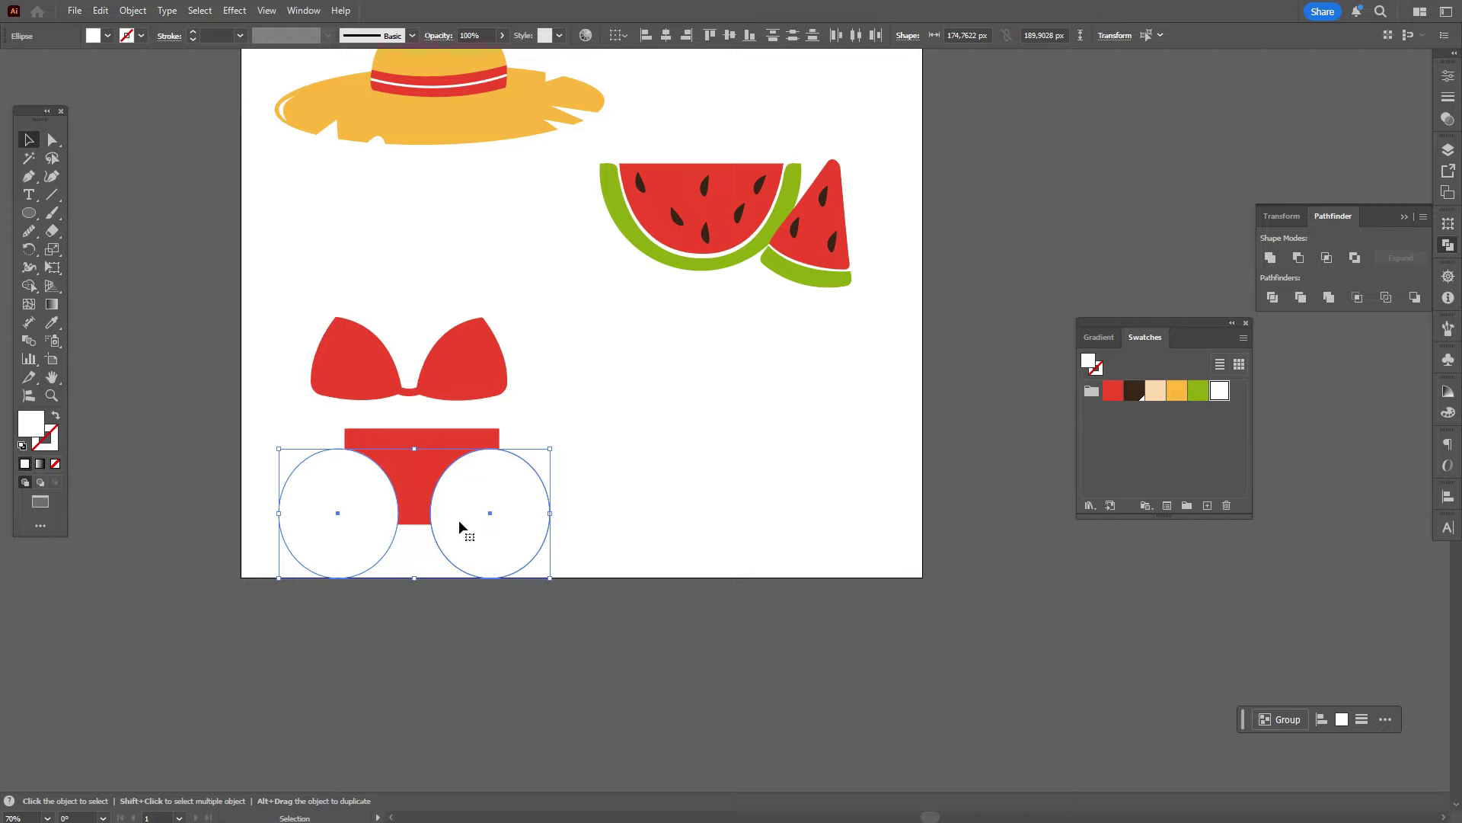
pyautogui.keyDown('shift'); pyautogui.click(422, 468); pyautogui.keyUp('shift')
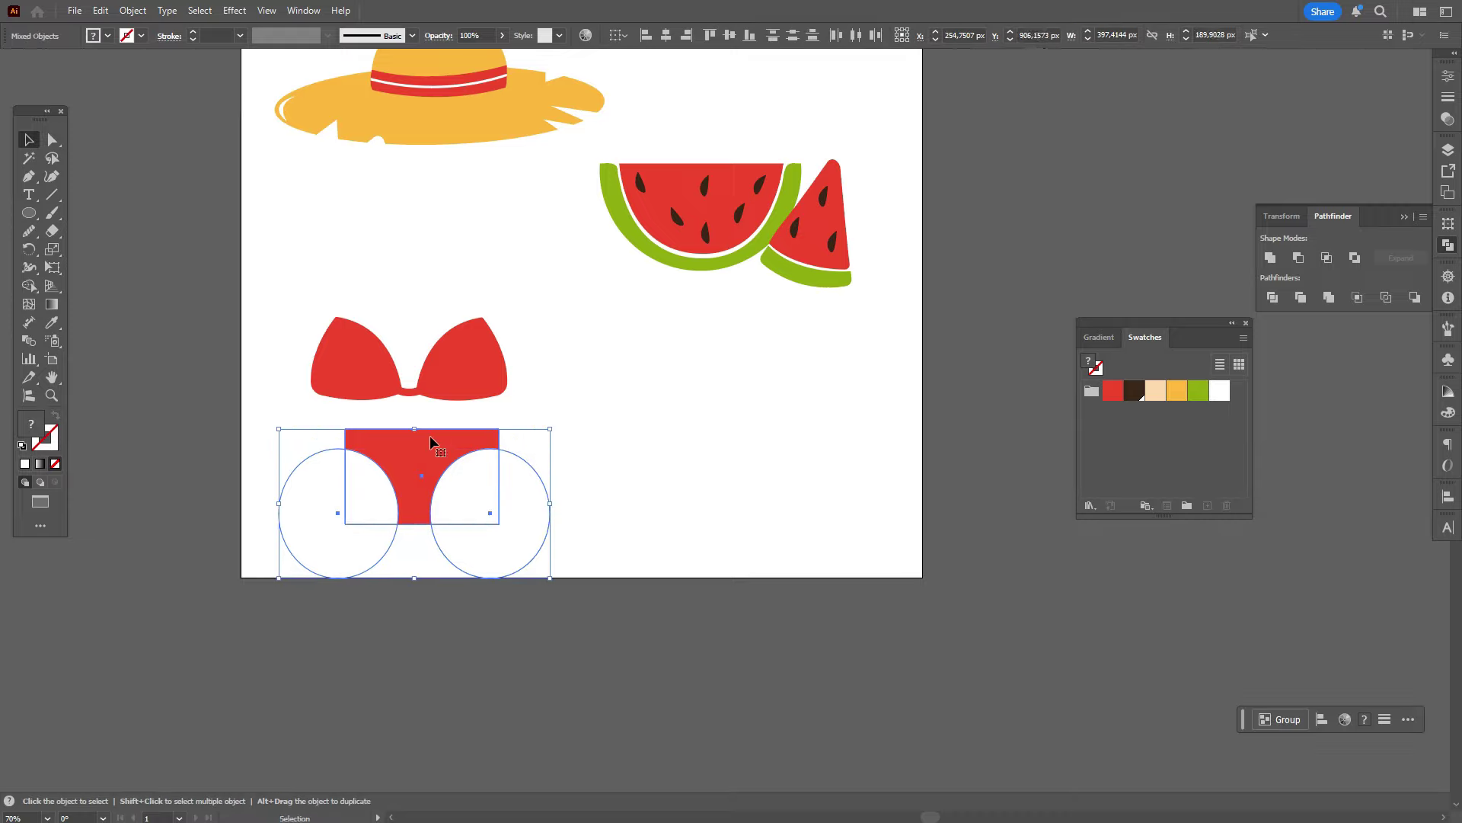
pyautogui.click(1449, 497)
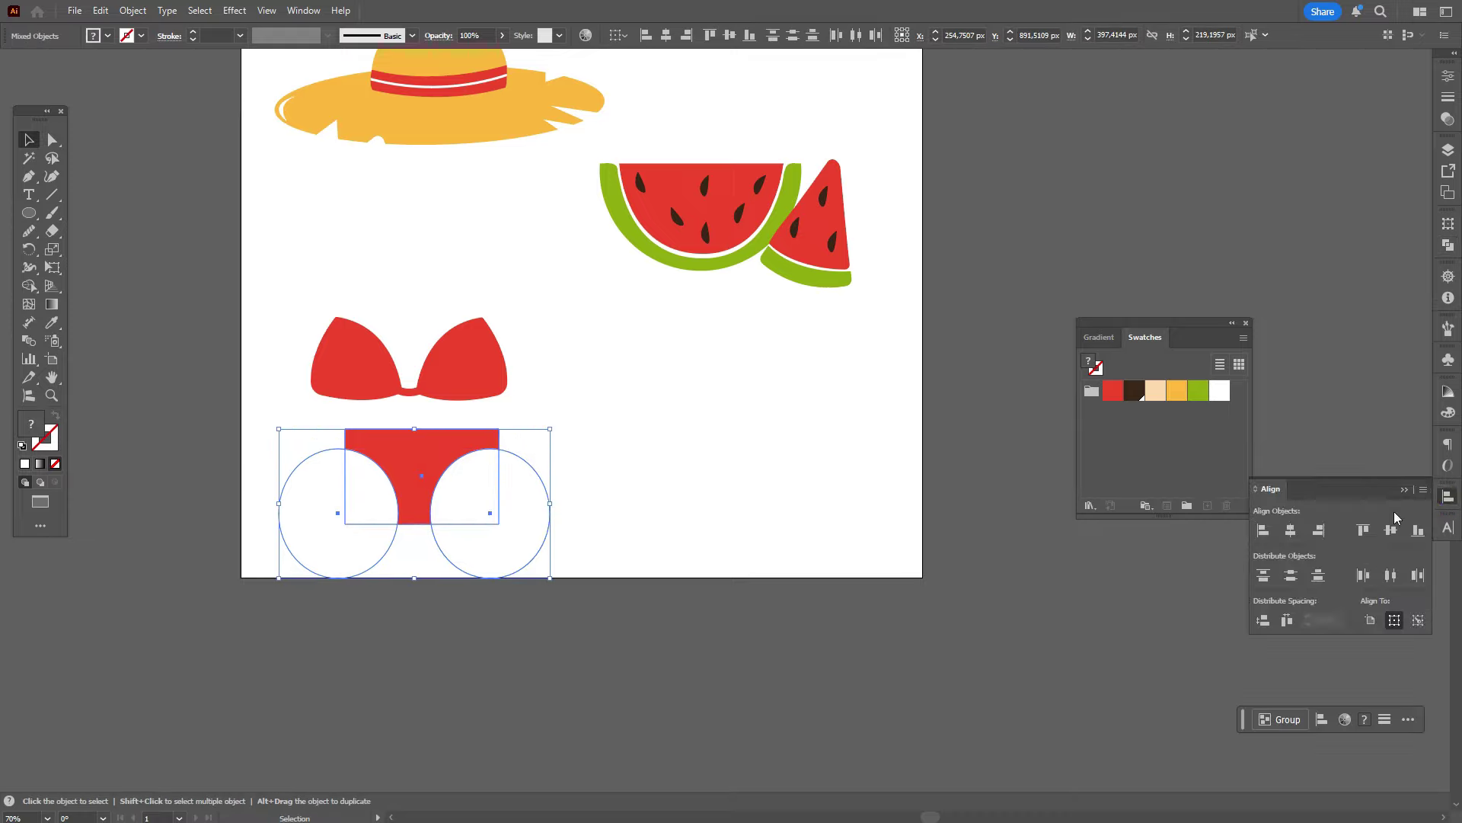
pyautogui.click(1294, 534)
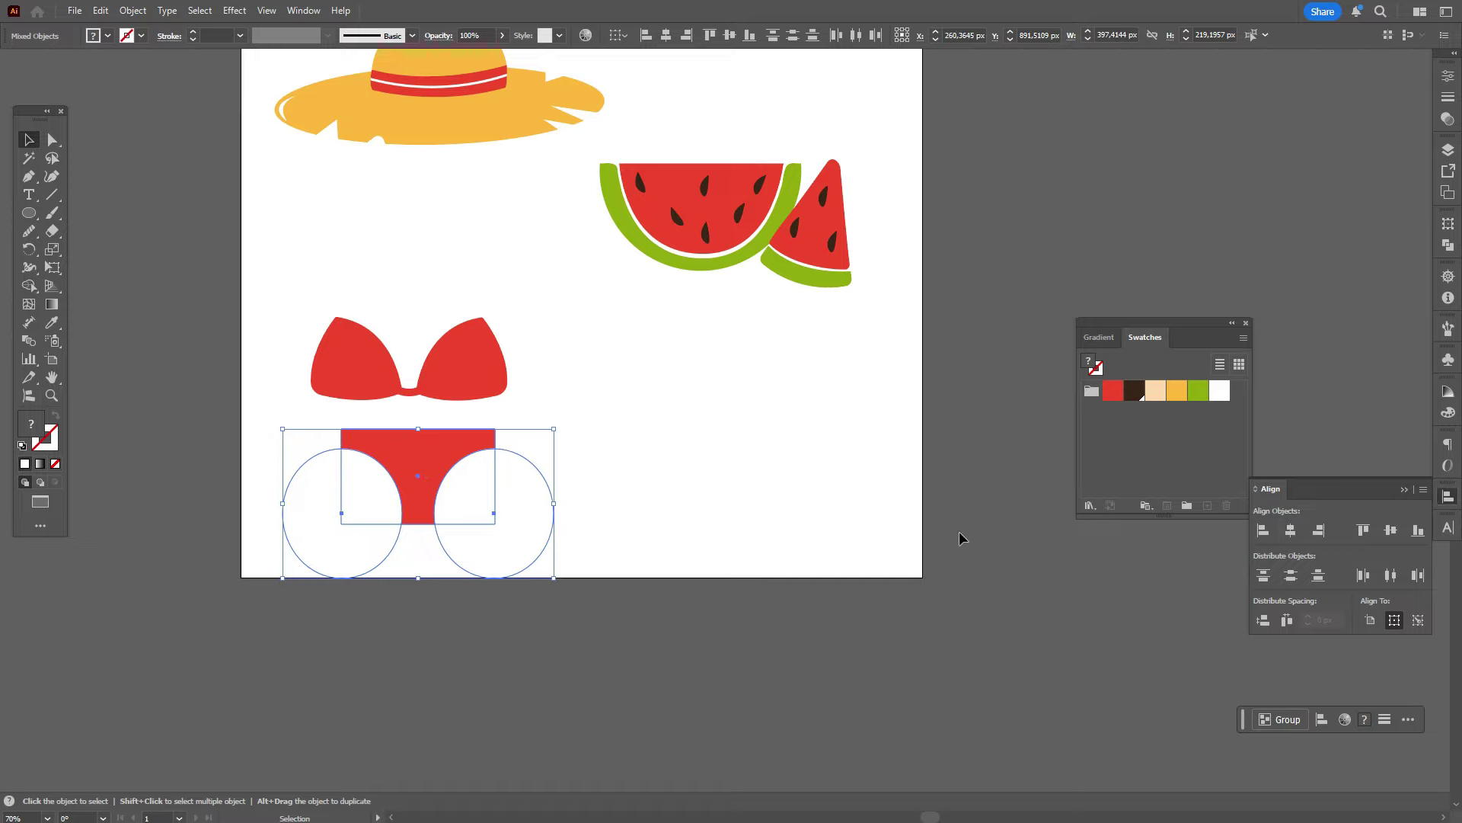
pyautogui.click(1447, 246)
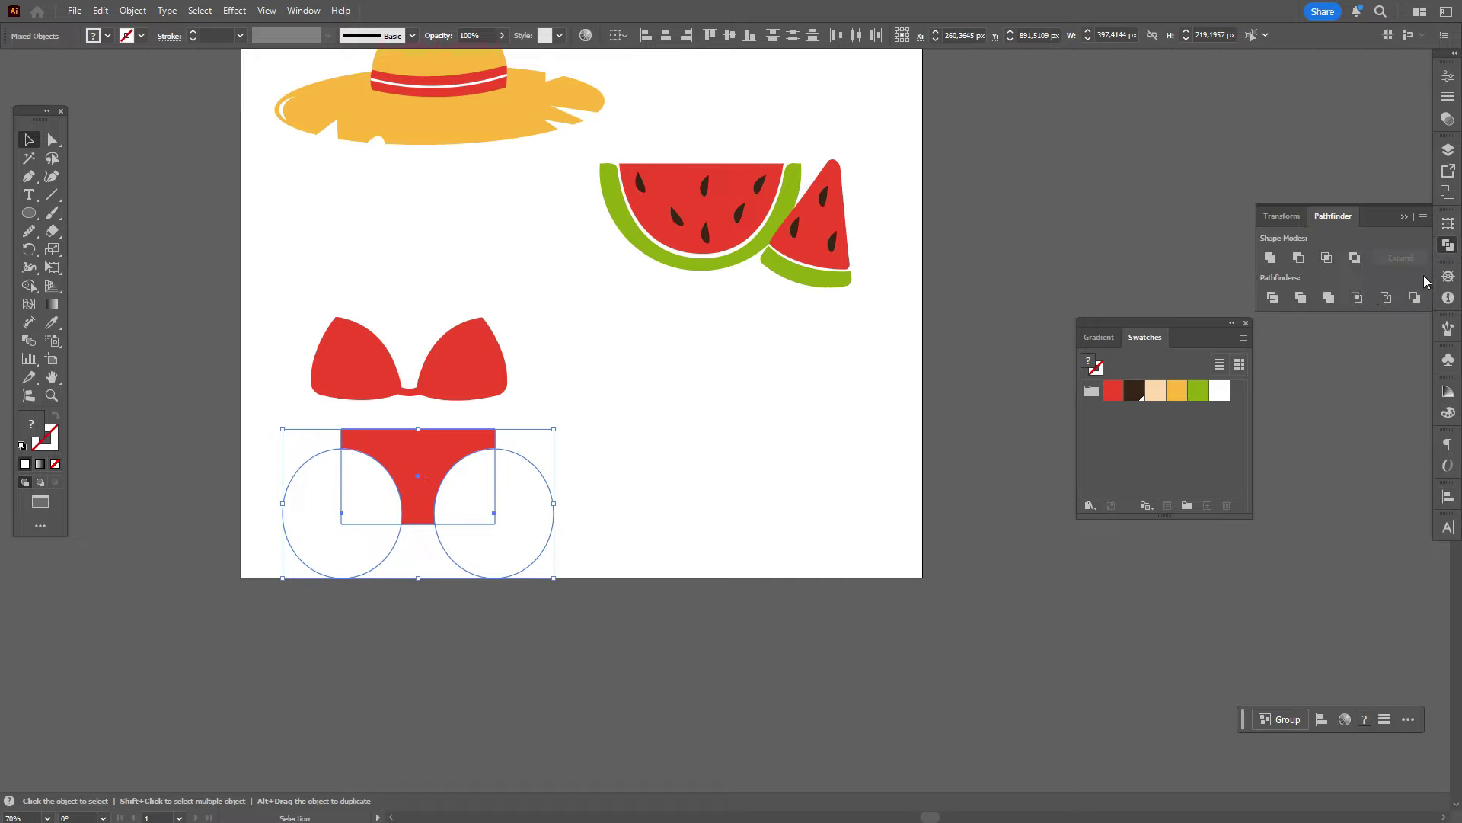
pyautogui.click(1299, 258)
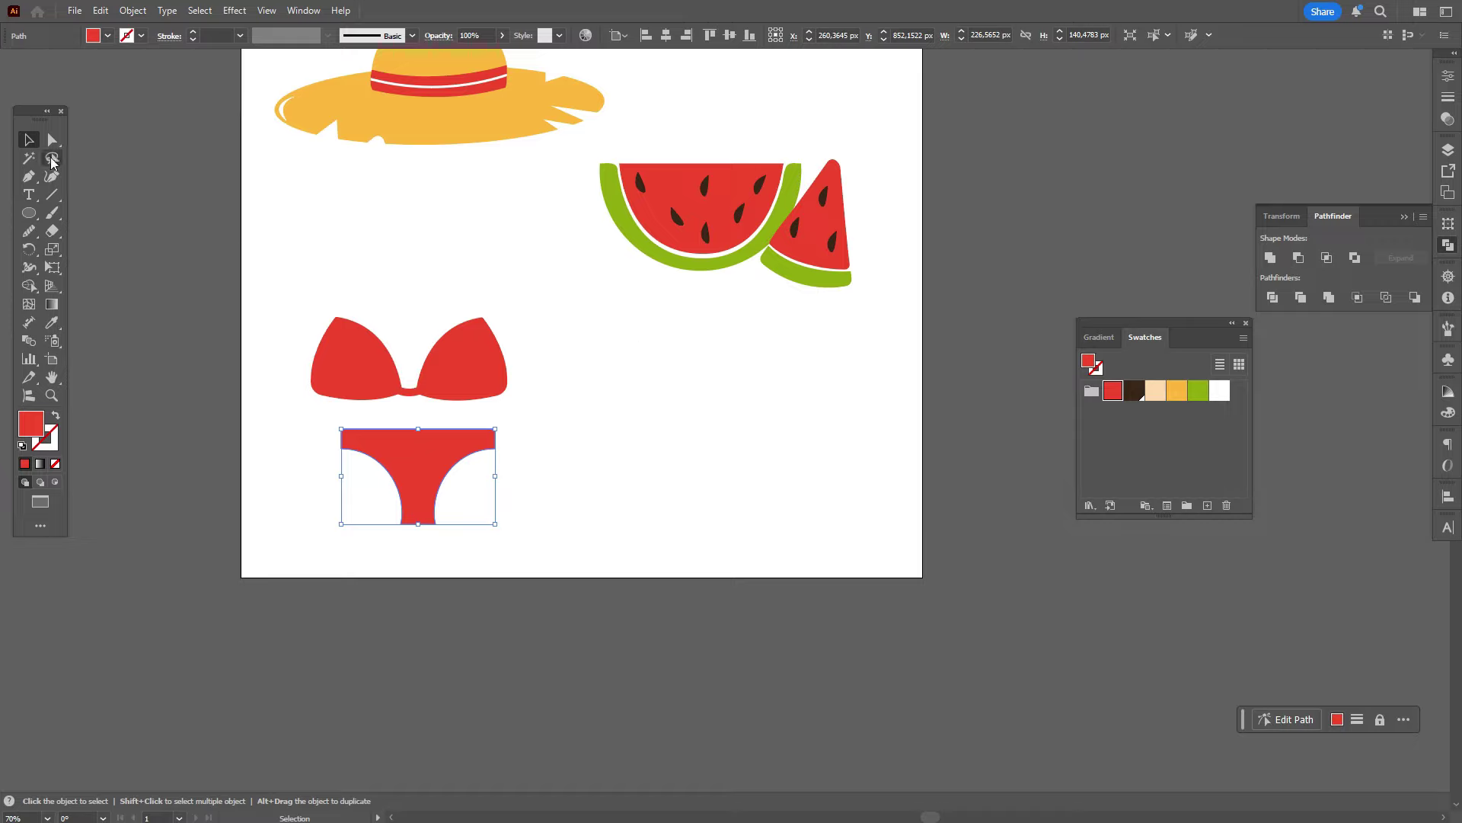
# Step: Round the two corners at the lower end of the red bikini bottom
pyautogui.click(52, 139)
pyautogui.moveTo(459, 518); pyautogui.dragTo(414, 504)
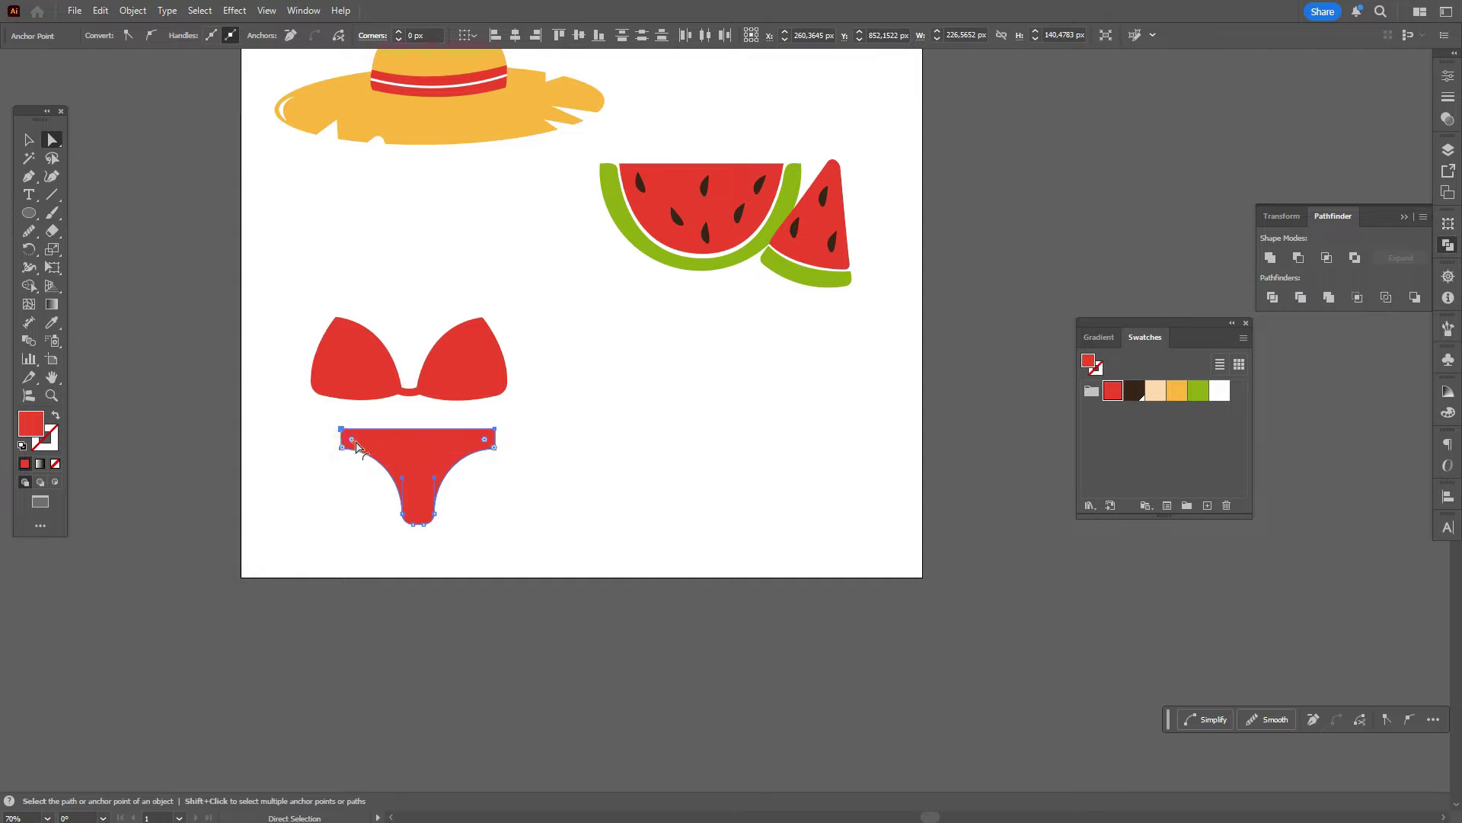
# Step: Round the two corners at the upper end of the red bikini bottom
pyautogui.click(523, 494)
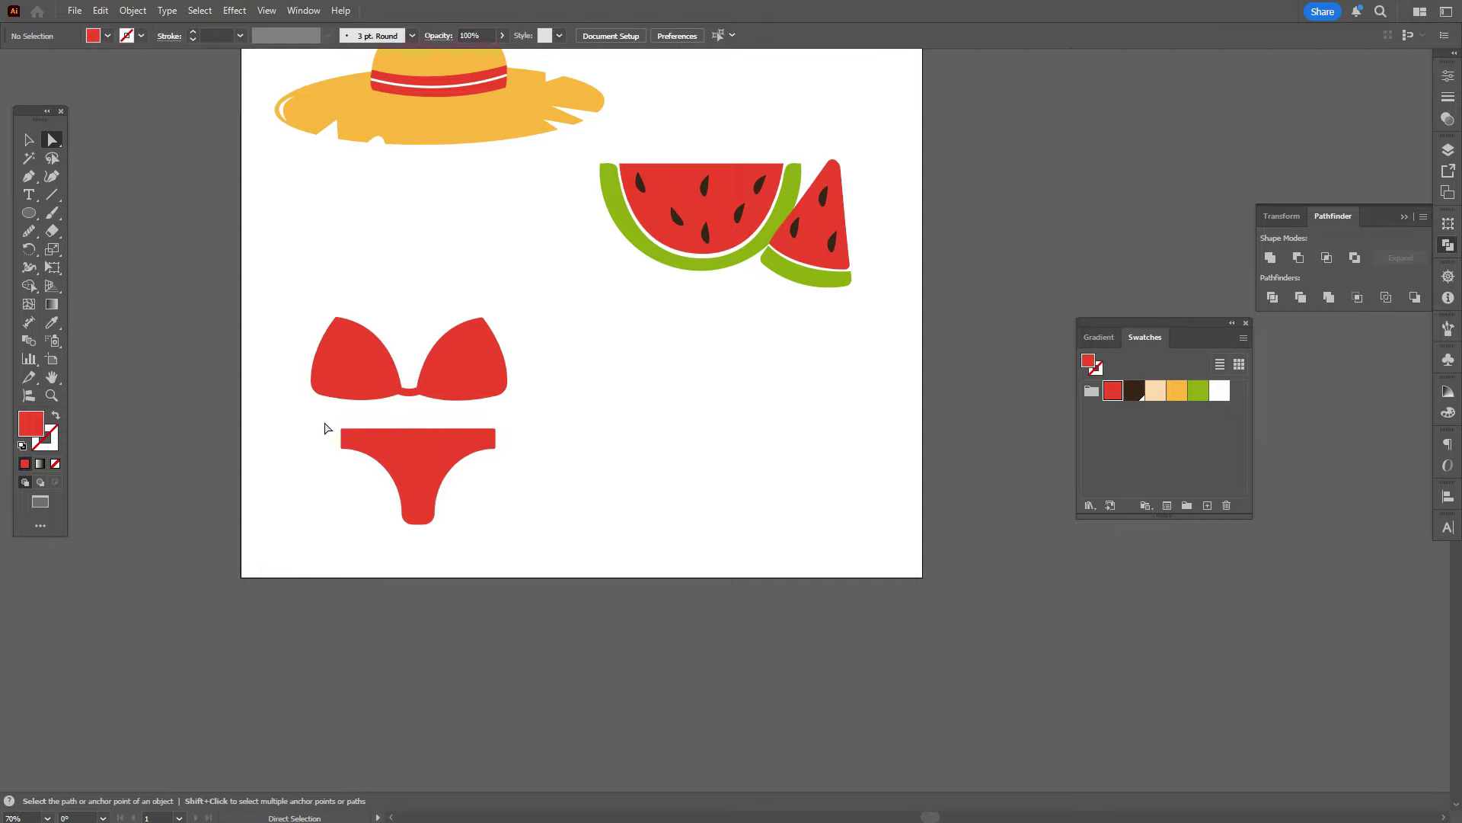
pyautogui.moveTo(354, 457); pyautogui.dragTo(355, 458)
pyautogui.moveTo(350, 436); pyautogui.dragTo(345, 439)
pyautogui.click(354, 469)
pyautogui.click(342, 430)
pyautogui.hotkey('ctrl', 'z')
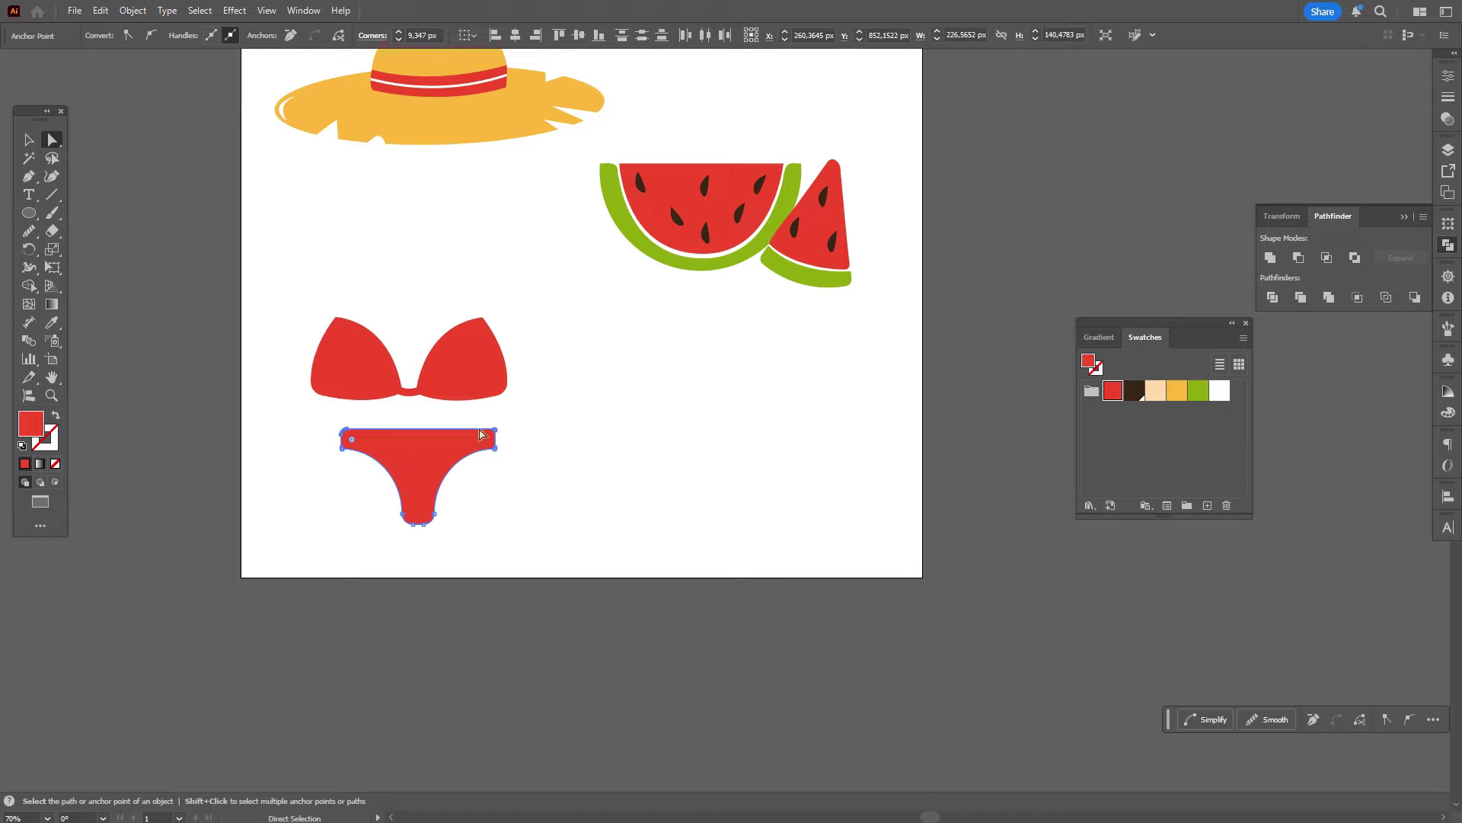
pyautogui.moveTo(490, 432)
pyautogui.mouseDown()
pyautogui.moveTo(487, 416)
pyautogui.moveTo(485, 445)
pyautogui.moveTo(504, 444)
pyautogui.mouseUp()
pyautogui.hotkey('ctrl', 'z')
pyautogui.click(576, 454)
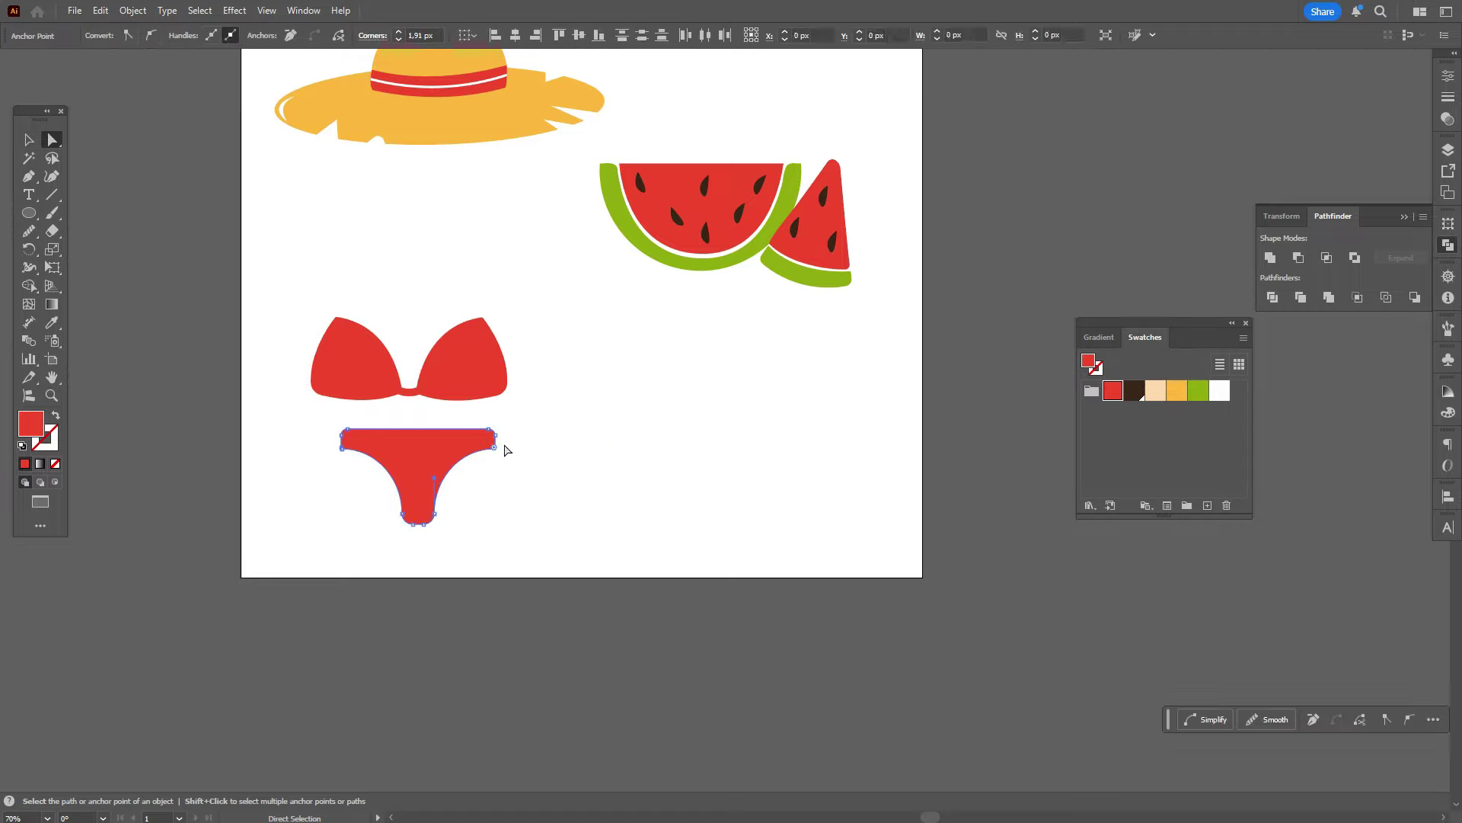
pyautogui.click(551, 464)
pyautogui.scroll(1, 607, 508)
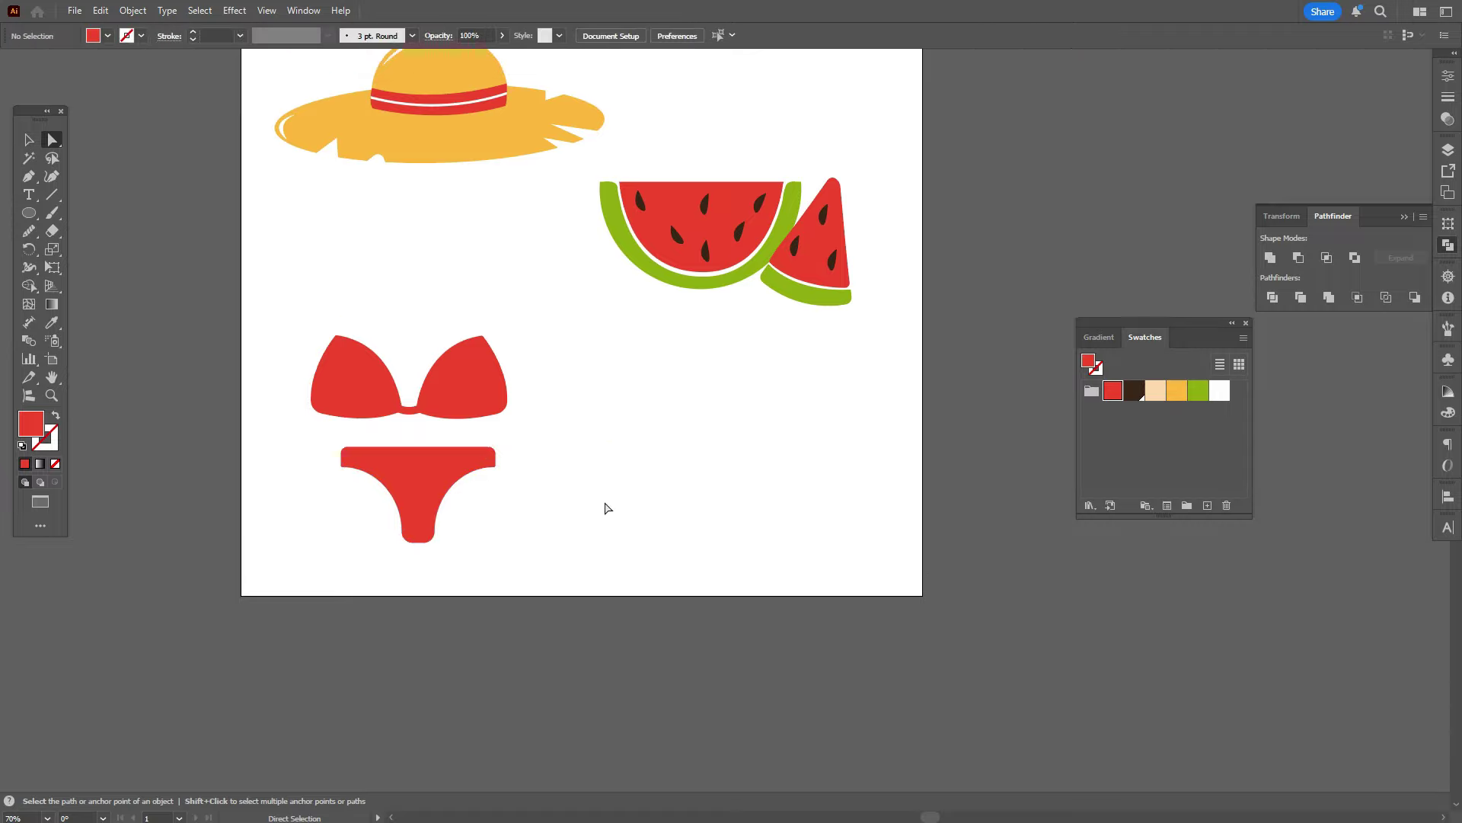
# Step: Move the bikini bottom slightly down and left so it sits centered below the bikini top
pyautogui.click(27, 140)
pyautogui.moveTo(446, 483)
pyautogui.mouseDown()
pyautogui.moveTo(413, 483)
pyautogui.moveTo(427, 493)
pyautogui.mouseUp()
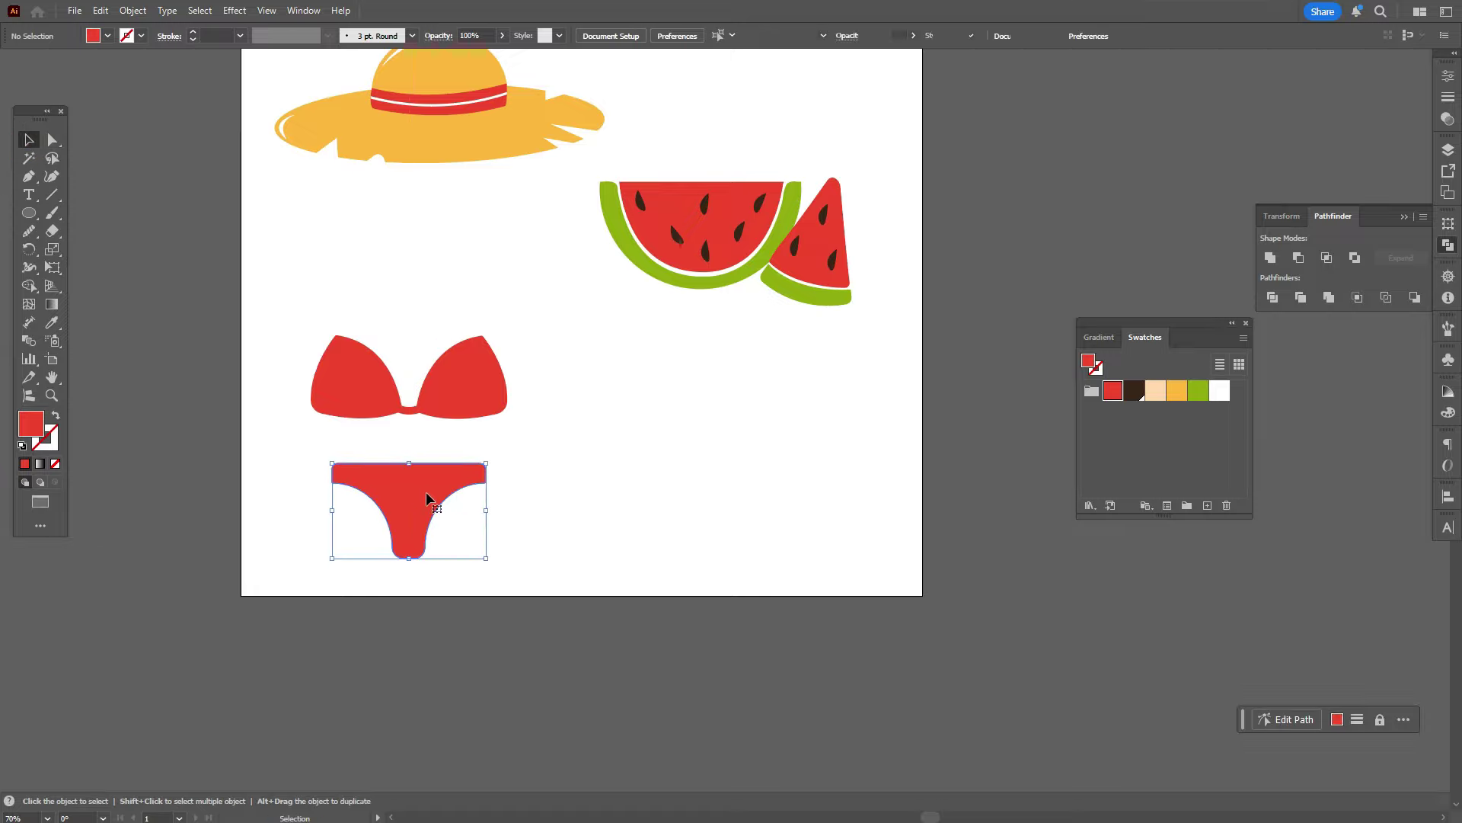
pyautogui.click(595, 498)
pyautogui.scroll(2, 582, 498)
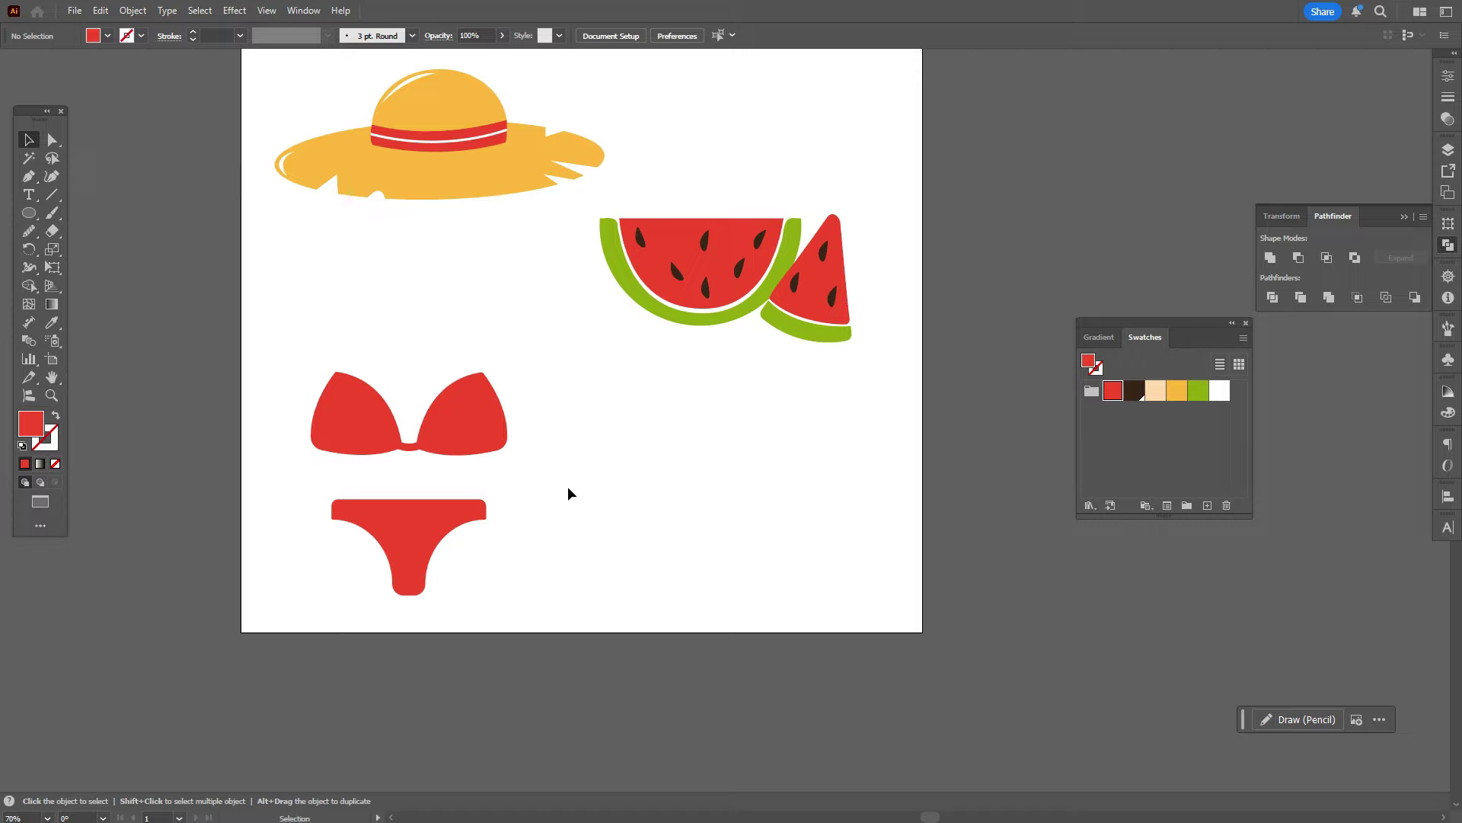
# Step: Paint a curved red strap up from the left cup's tip with the Paintbrush and the 10 pt Round brush
pyautogui.press('p')
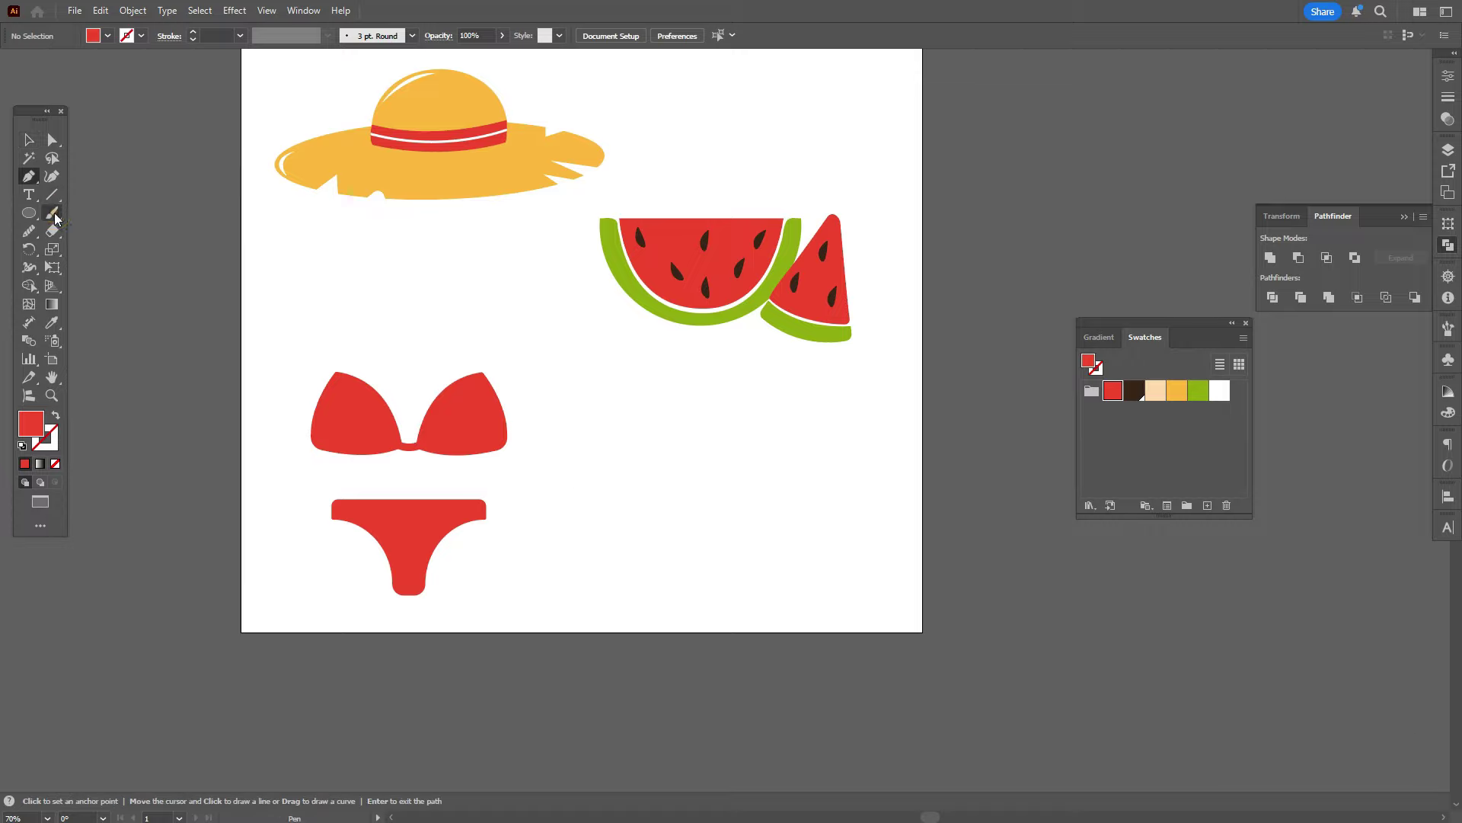
pyautogui.click(52, 213)
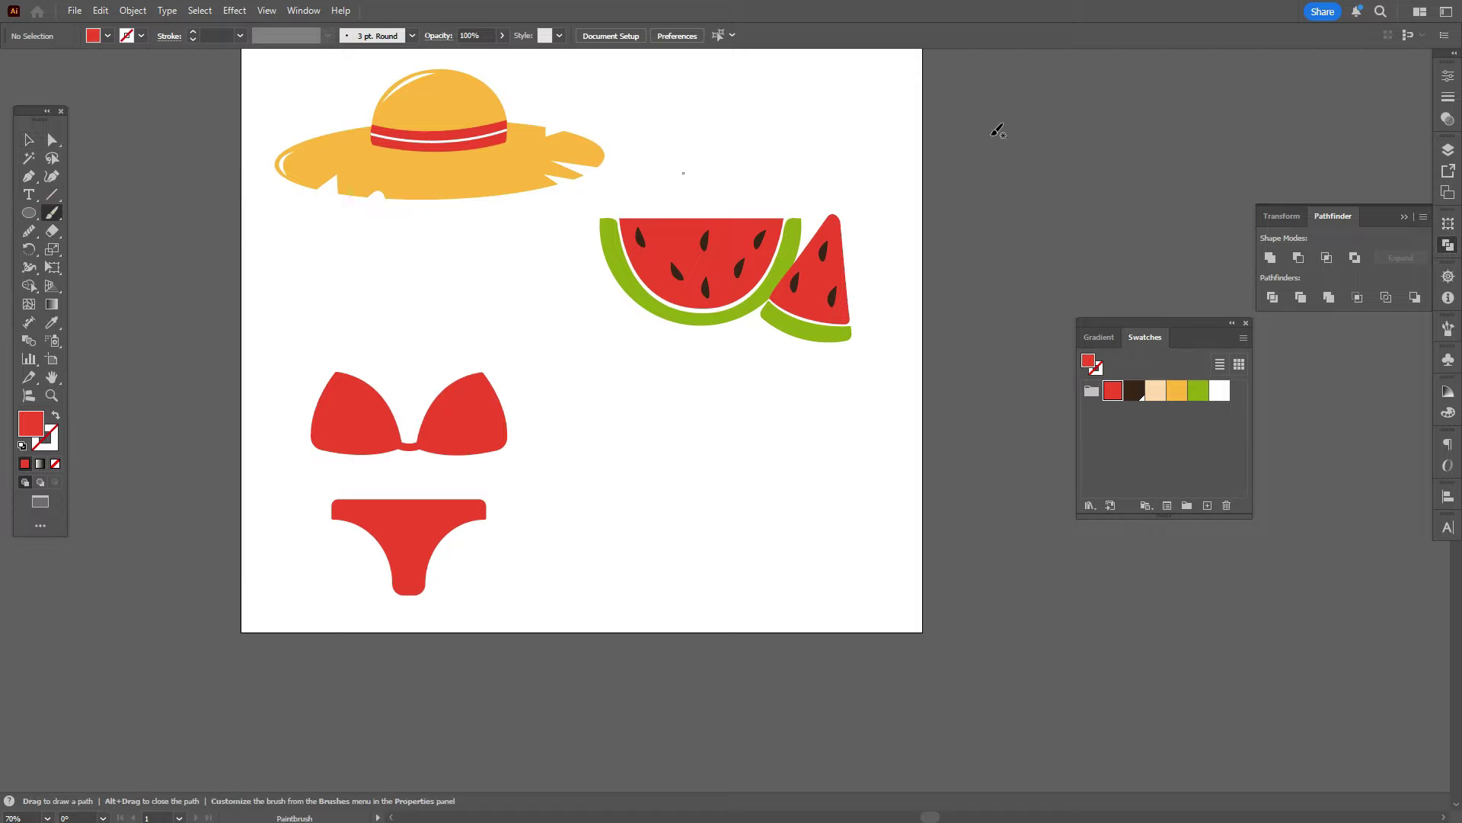
pyautogui.click(1445, 79)
pyautogui.click(1320, 67)
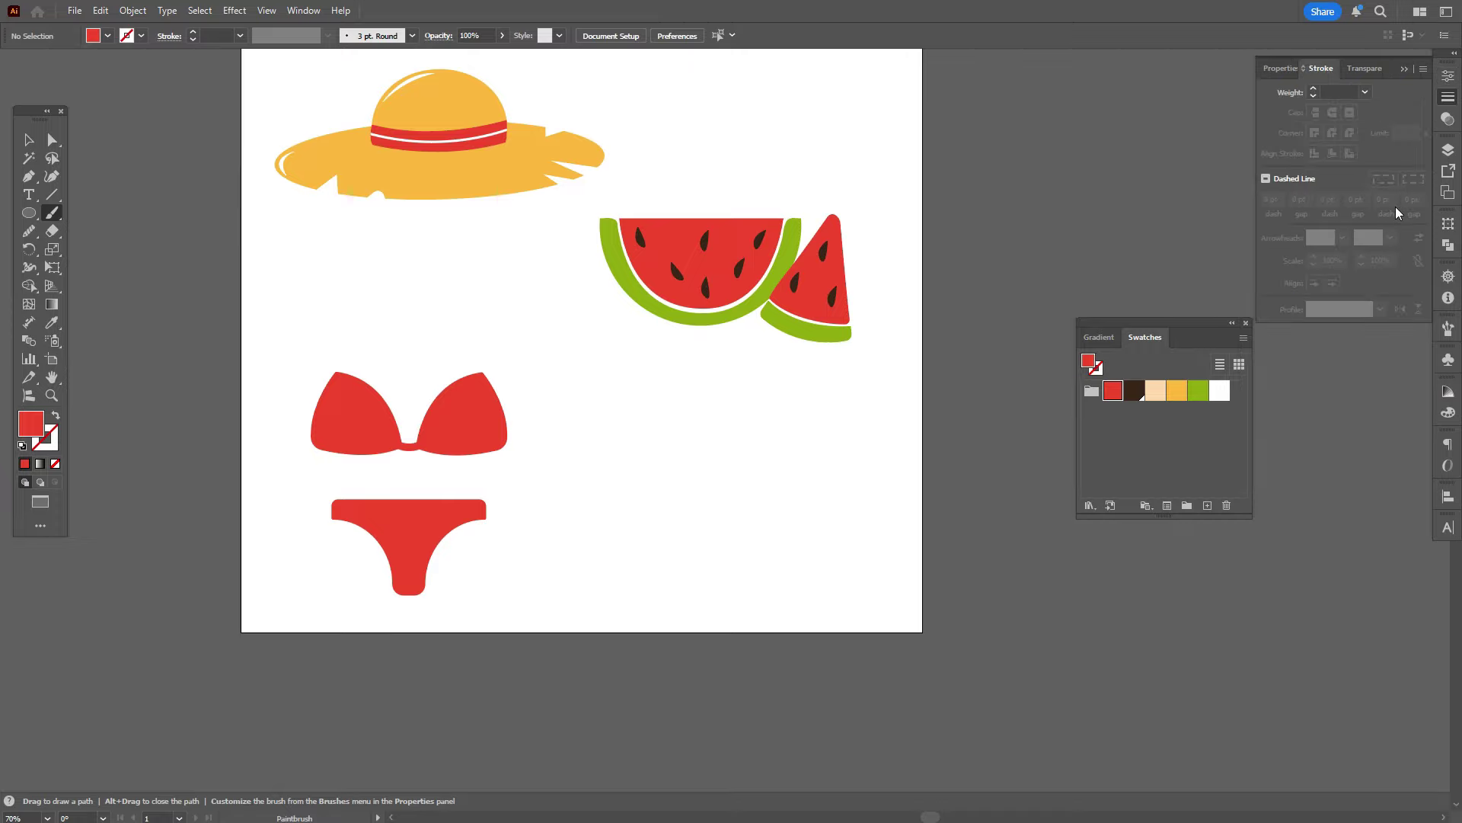
pyautogui.click(1448, 327)
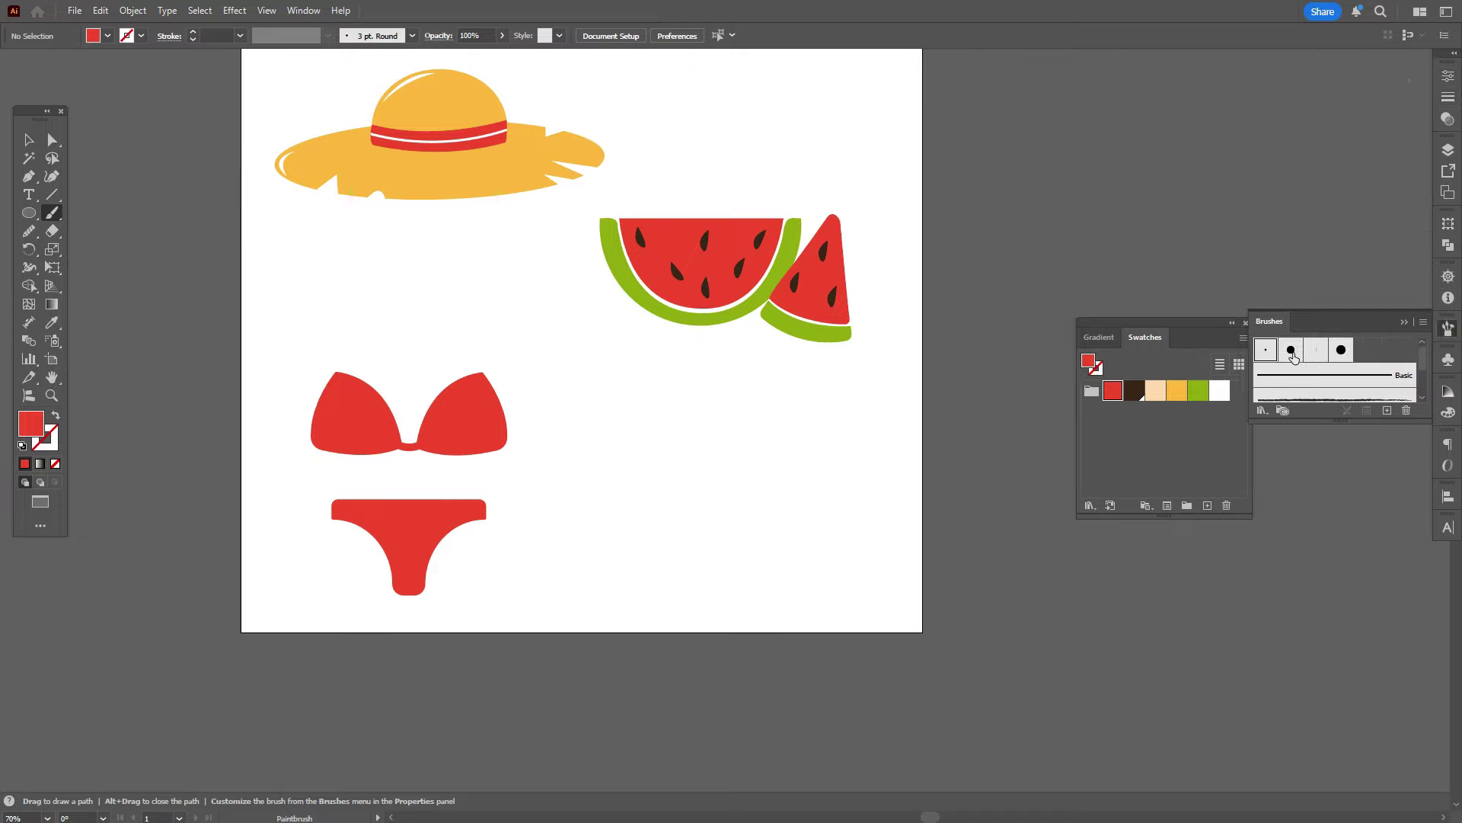
pyautogui.click(1291, 350)
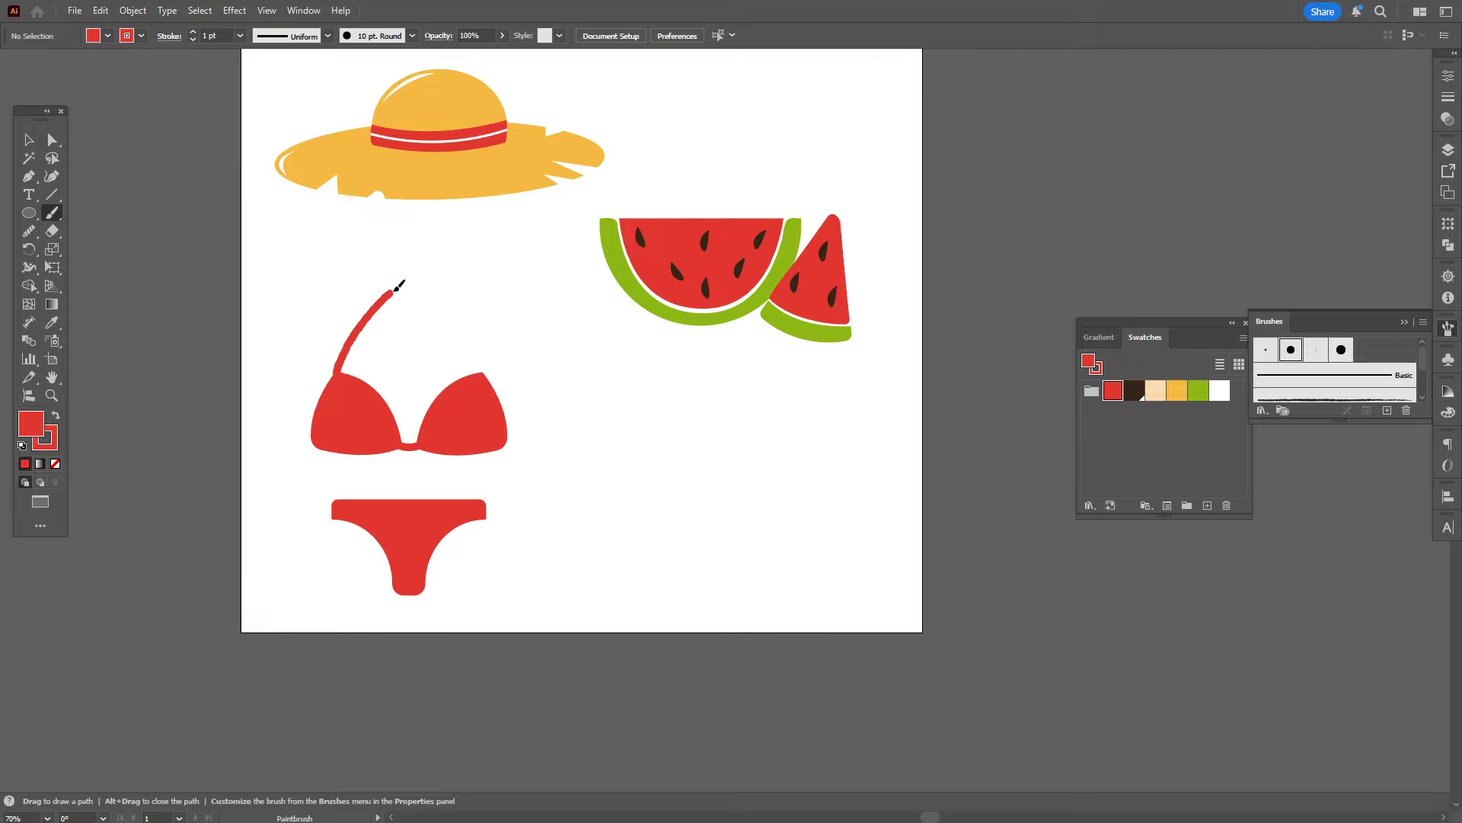
pyautogui.moveTo(397, 286); pyautogui.dragTo(409, 281)
# Step: Reflect a copy of the strap across the vertical axis and place it on the right cup's tip
pyautogui.press('v')
pyautogui.click(373, 323)
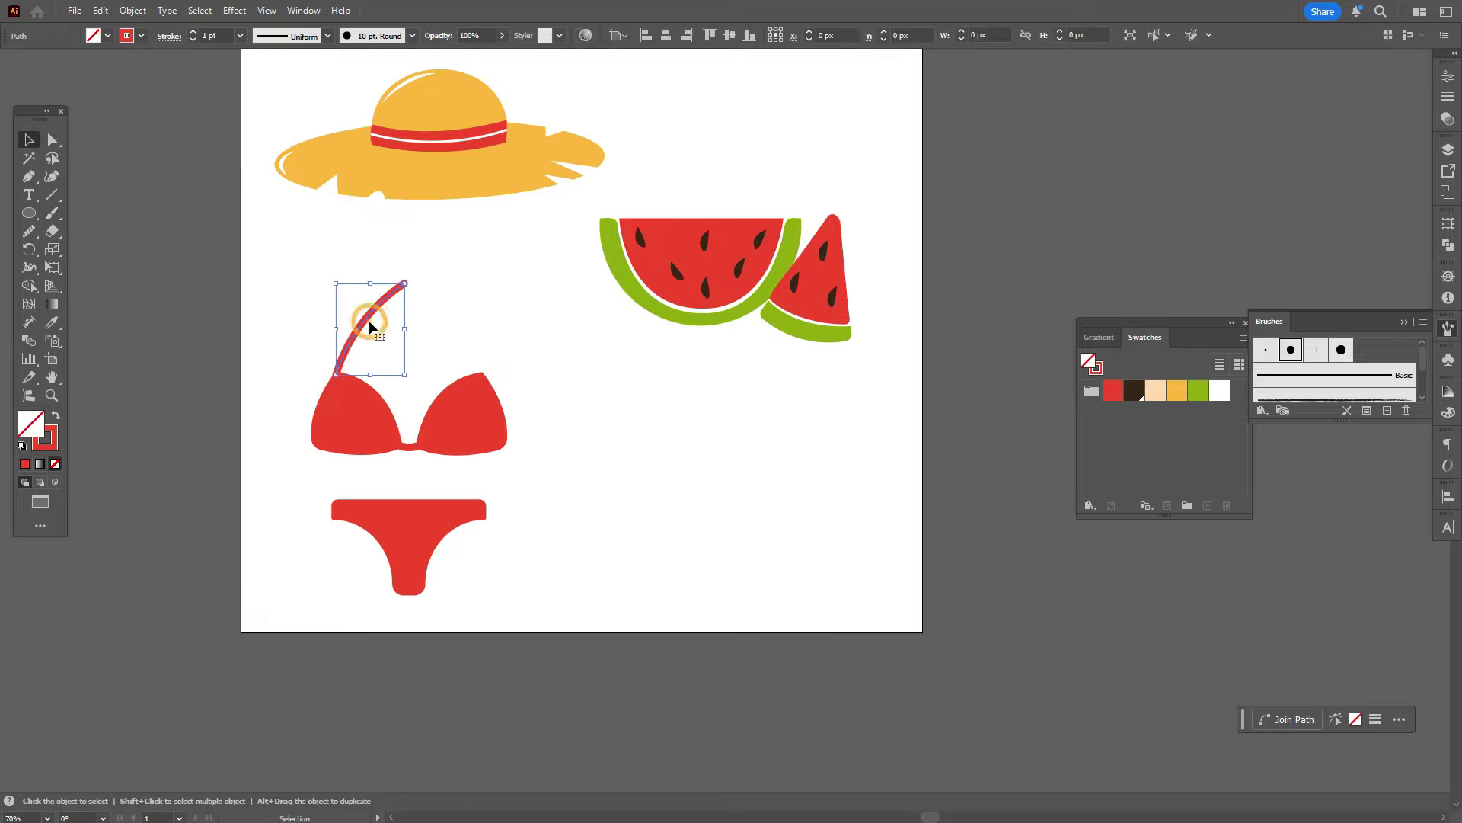
pyautogui.rightClick(374, 323)
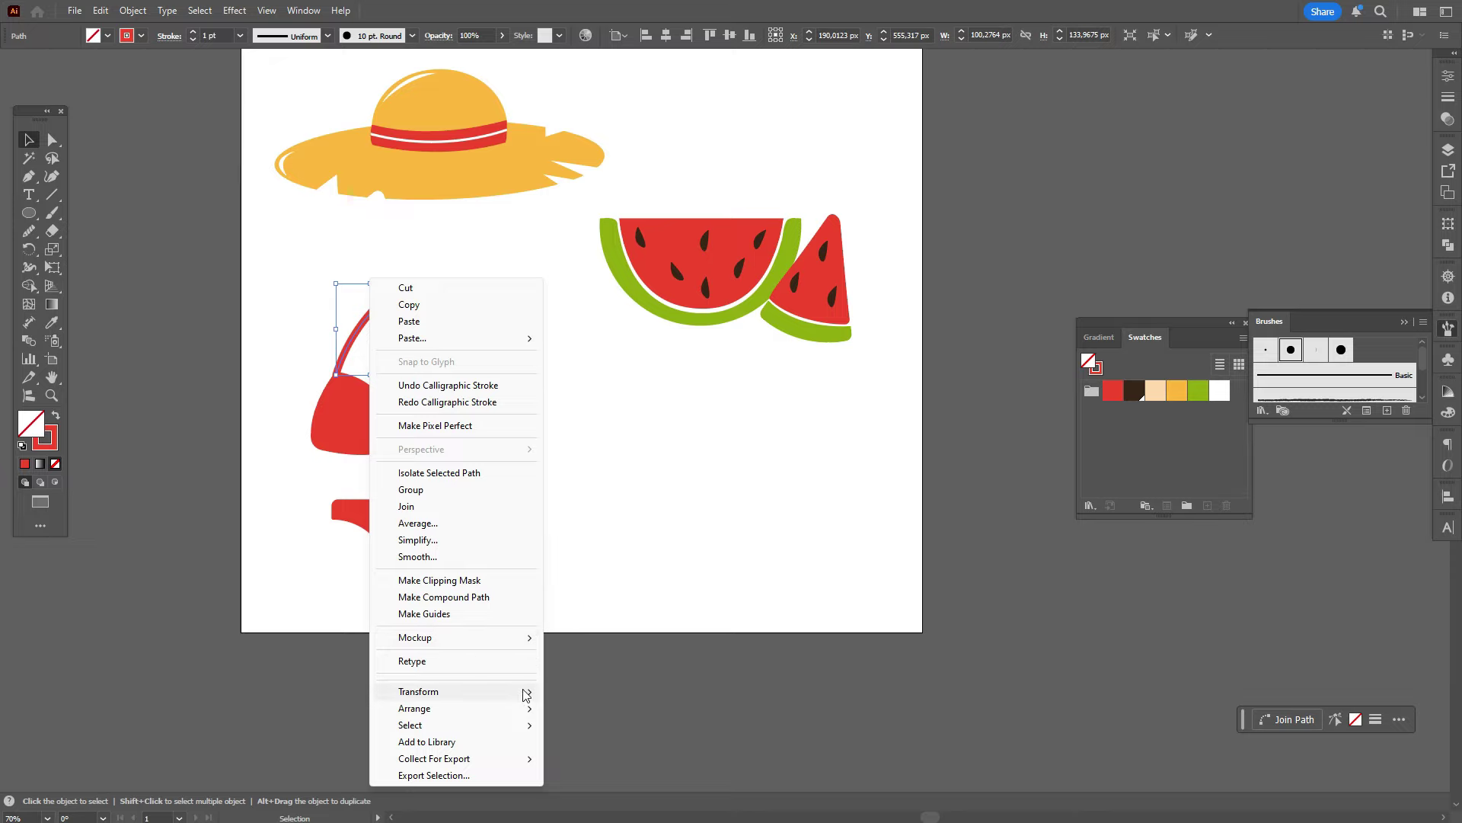
pyautogui.moveTo(488, 692)
pyautogui.click(605, 615)
pyautogui.click(952, 509)
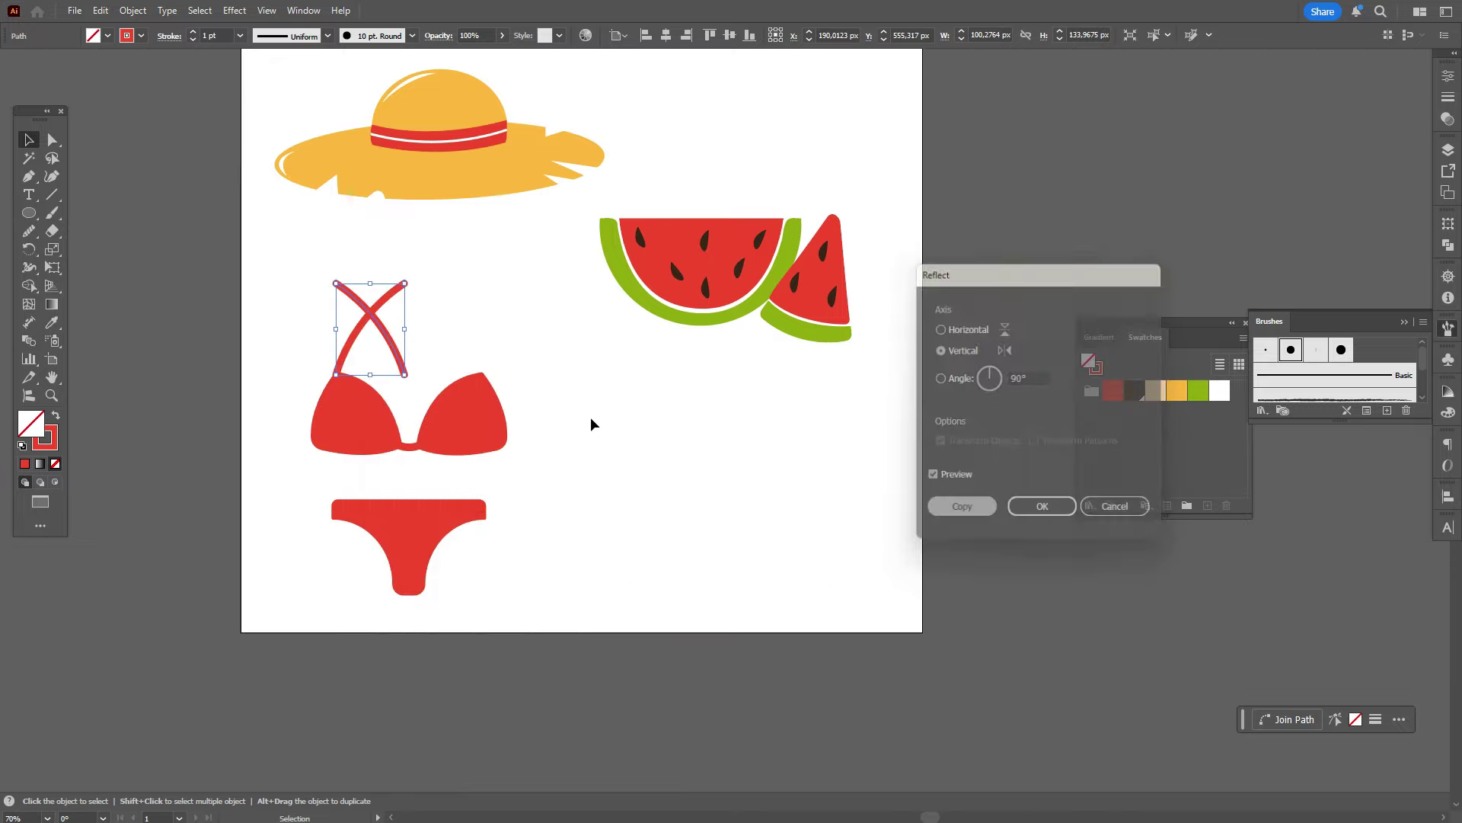
pyautogui.moveTo(408, 348); pyautogui.dragTo(494, 345)
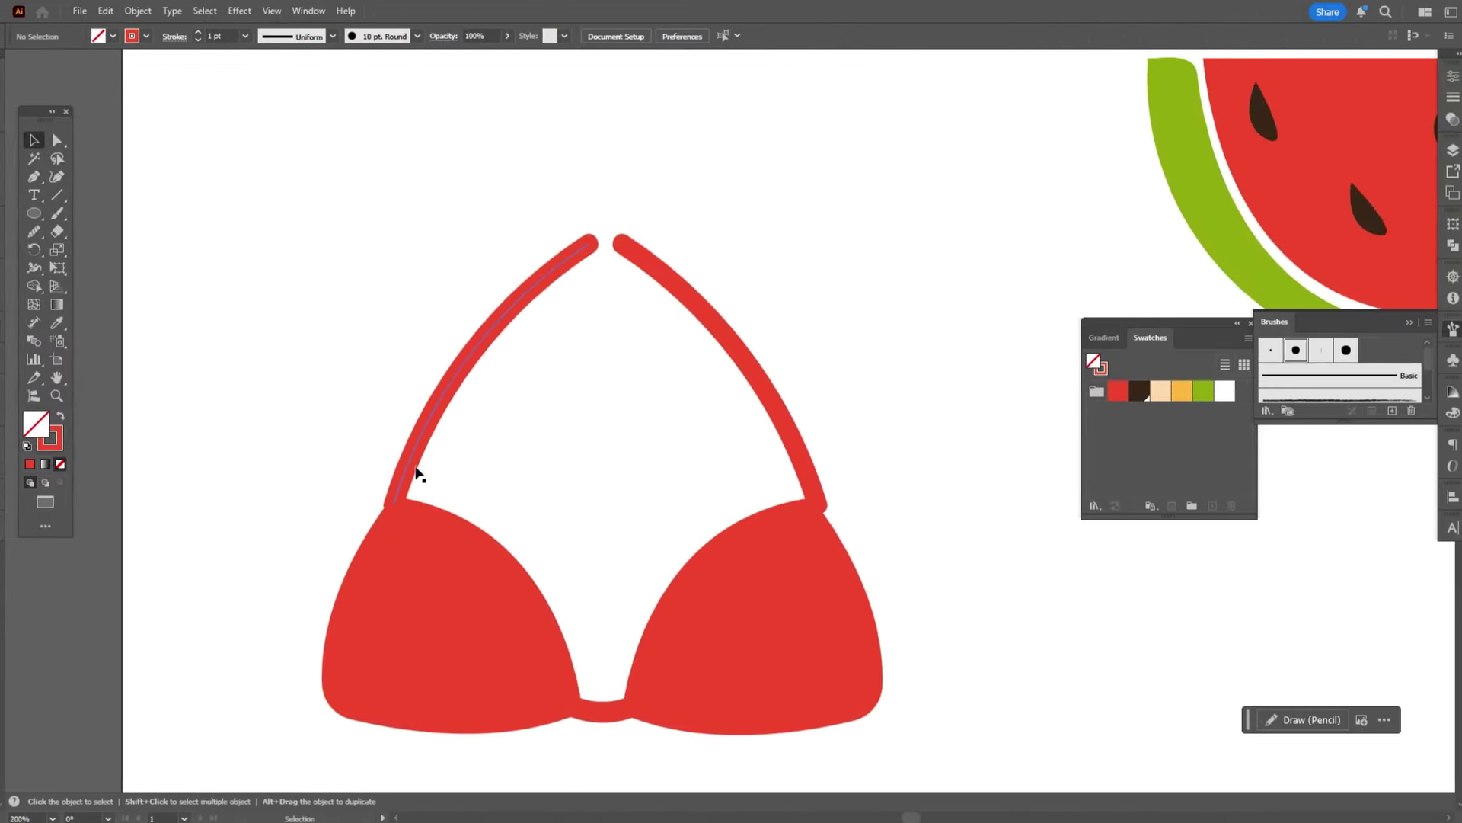
# Step: Nudge both straps so their lower ends sit neatly on the cup tips and their upper ends nearly meet
pyautogui.moveTo(416, 468); pyautogui.dragTo(414, 476)
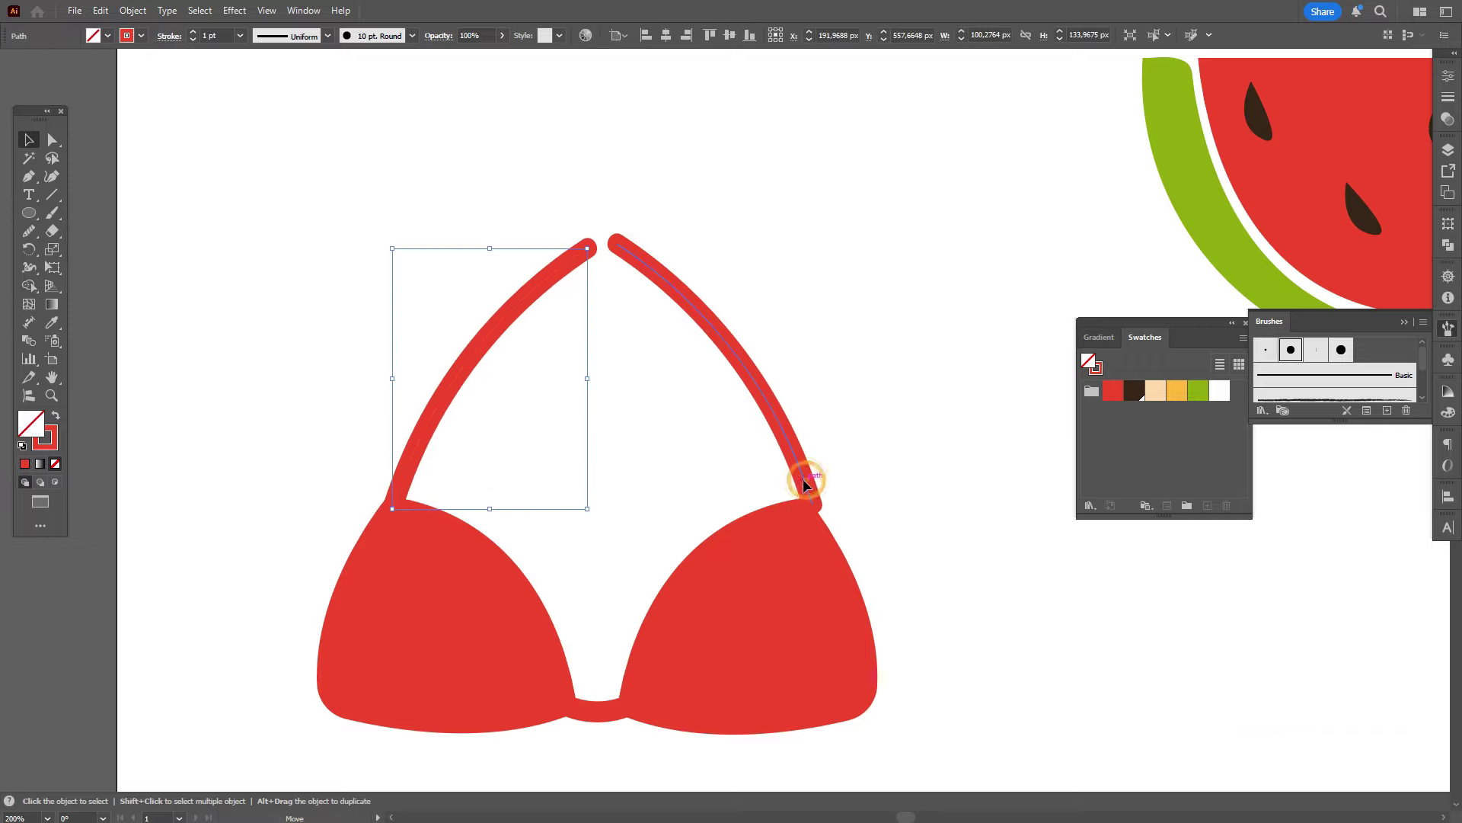
pyautogui.moveTo(804, 480); pyautogui.dragTo(798, 485)
pyautogui.click(941, 461)
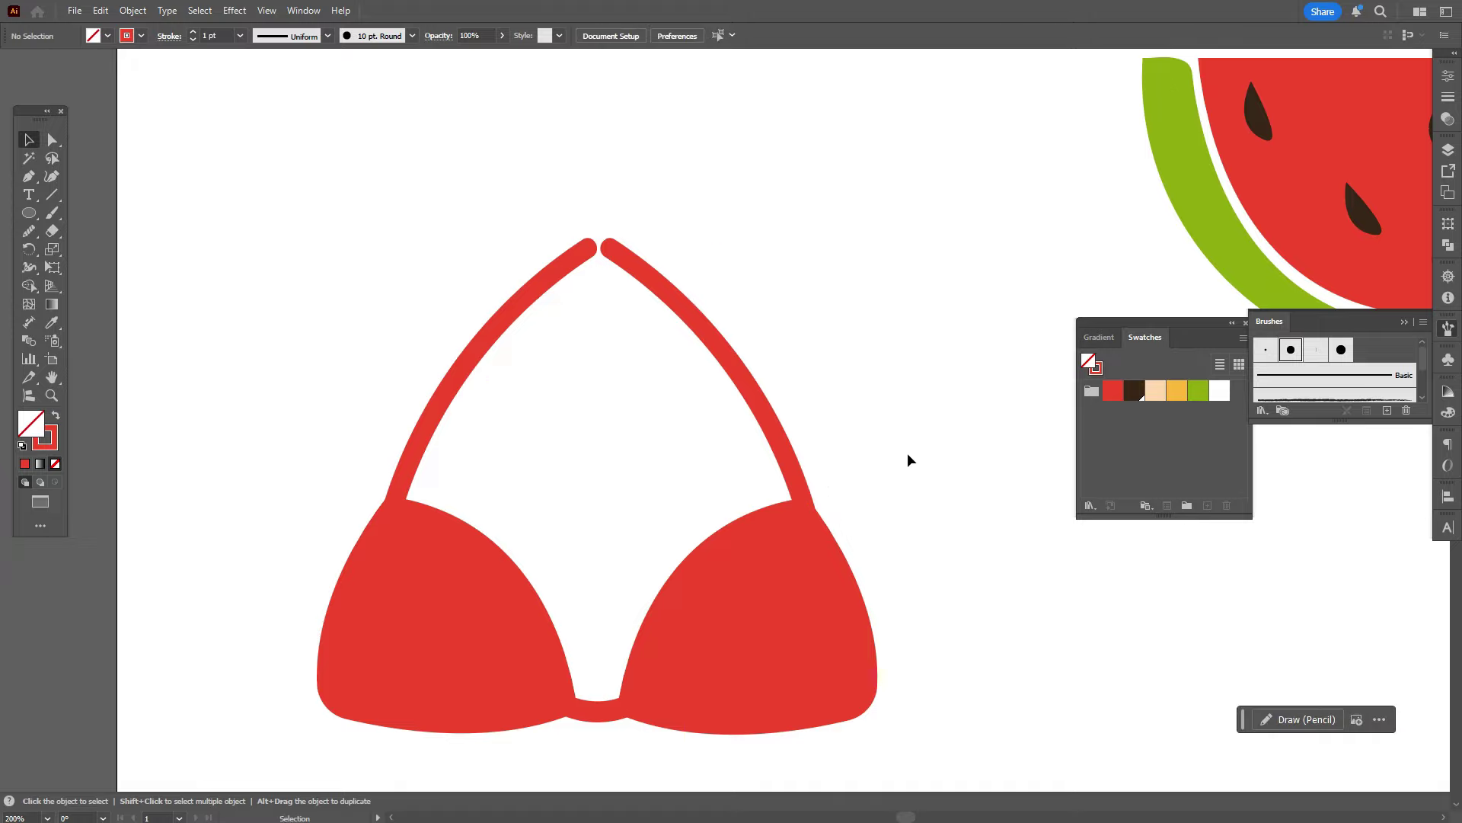
# Step: Expand the appearance of both straps and unite them with the two bikini cups
pyautogui.moveTo(425, 312); pyautogui.dragTo(762, 392)
pyautogui.click(132, 10)
pyautogui.click(229, 242)
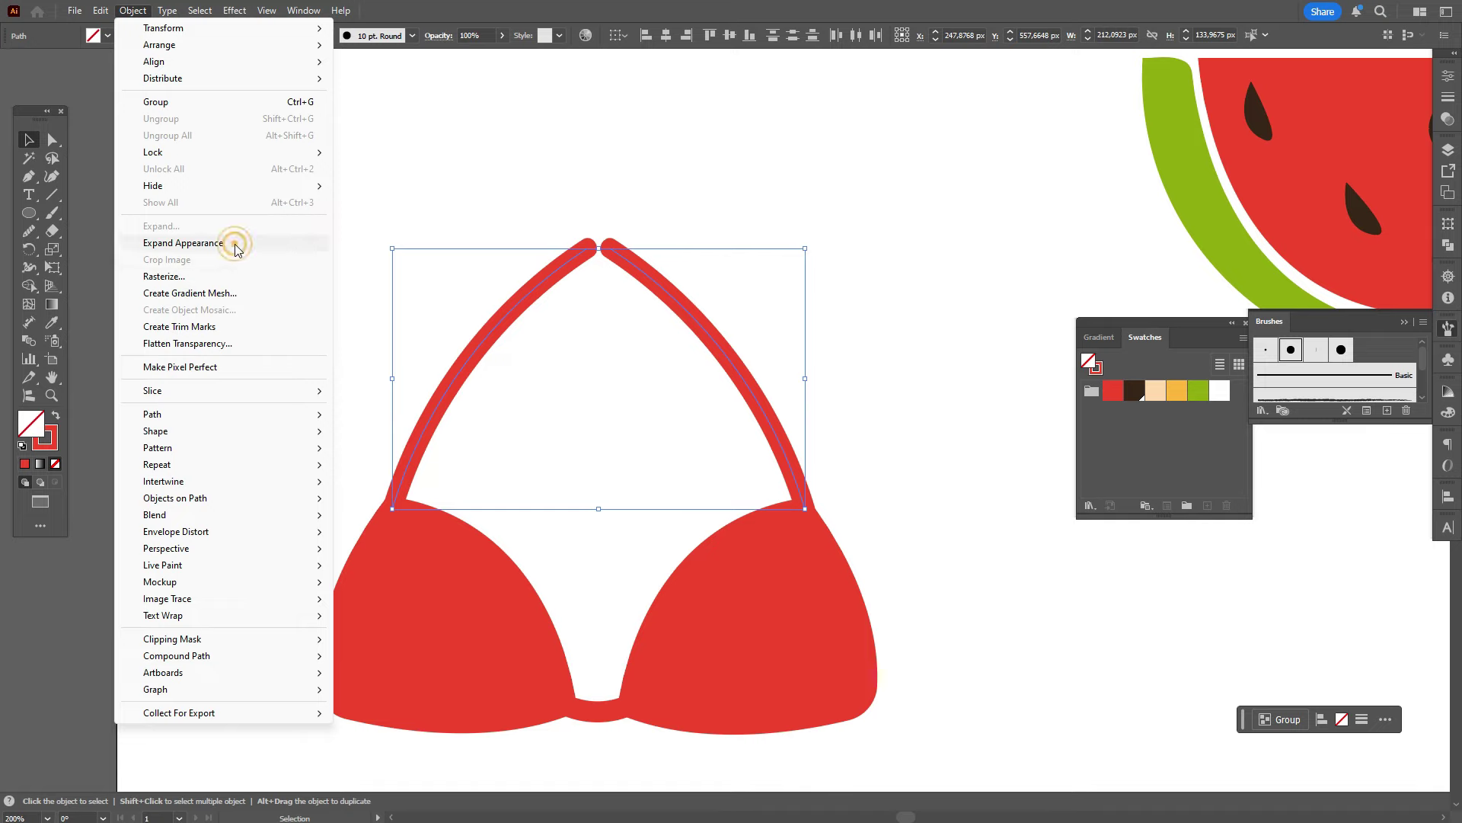
pyautogui.keyDown('shift'); pyautogui.click(505, 581); pyautogui.keyUp('shift')
pyautogui.keyDown('shift'); pyautogui.click(774, 597); pyautogui.keyUp('shift')
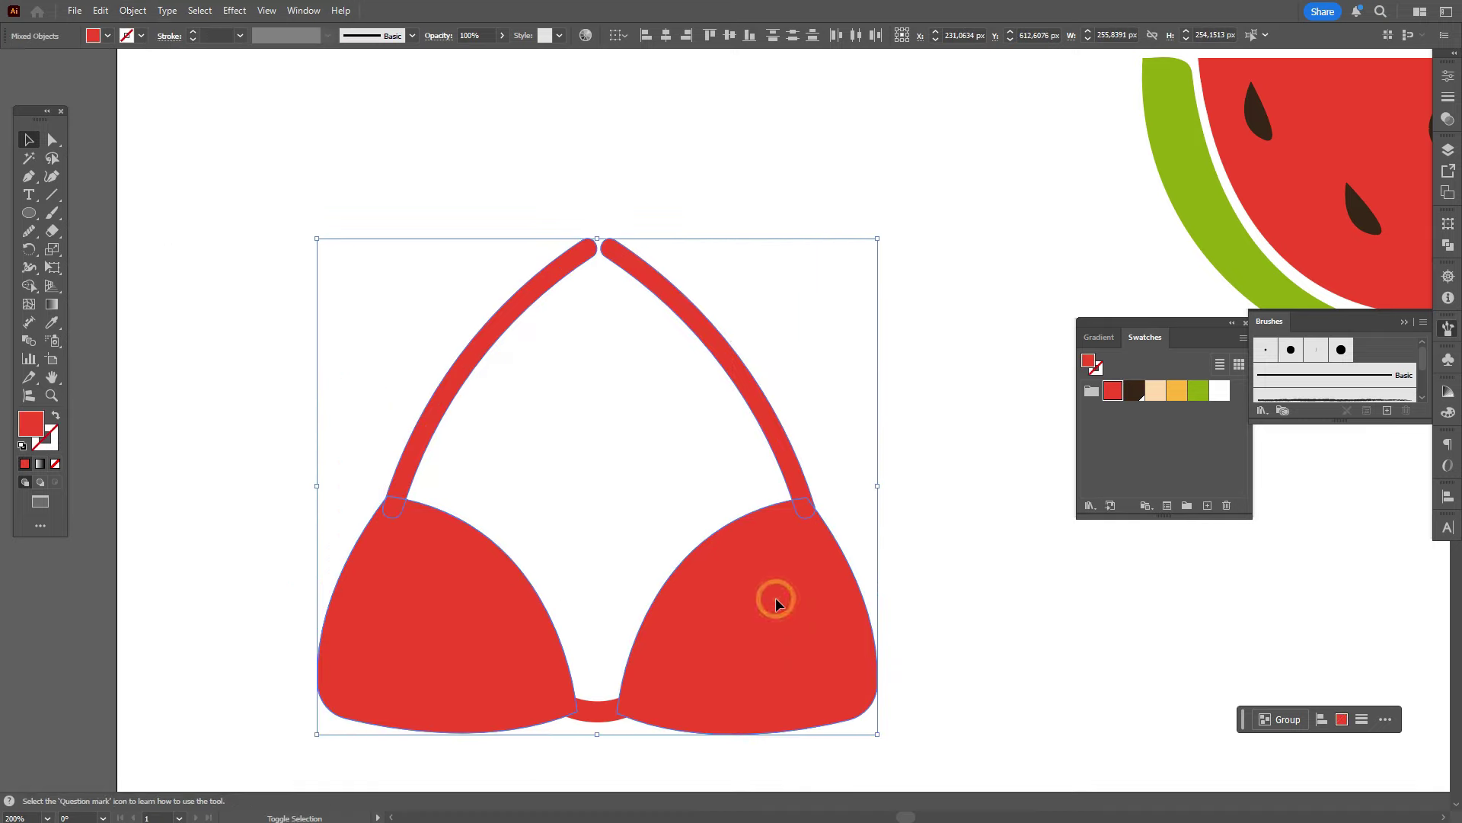
pyautogui.click(1448, 245)
pyautogui.click(1266, 257)
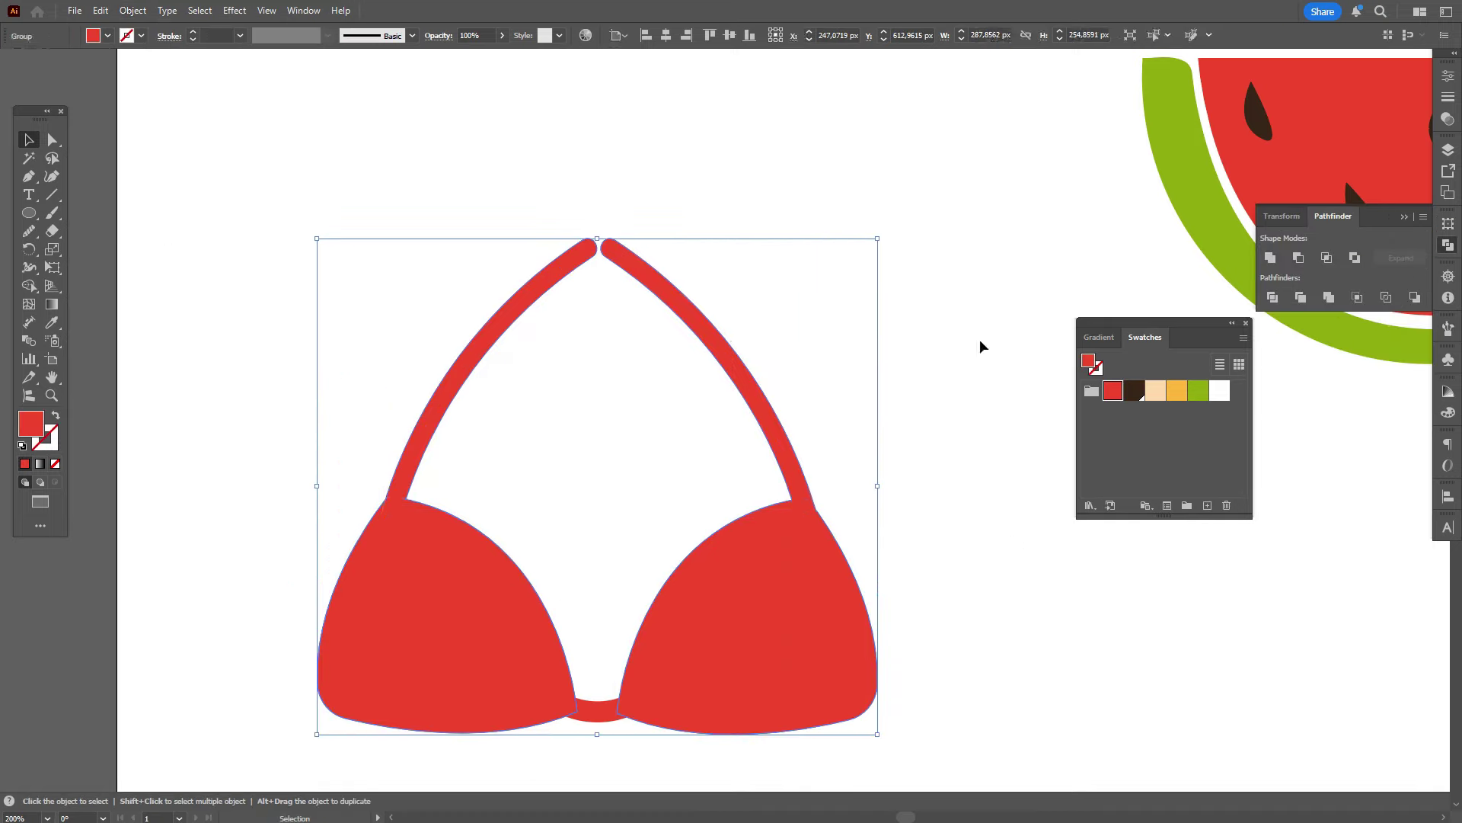
# Step: Round the junction of the left strap and cup, about 13.6 px on the outer corner and 8.8 px on the inner corner
pyautogui.press('a')
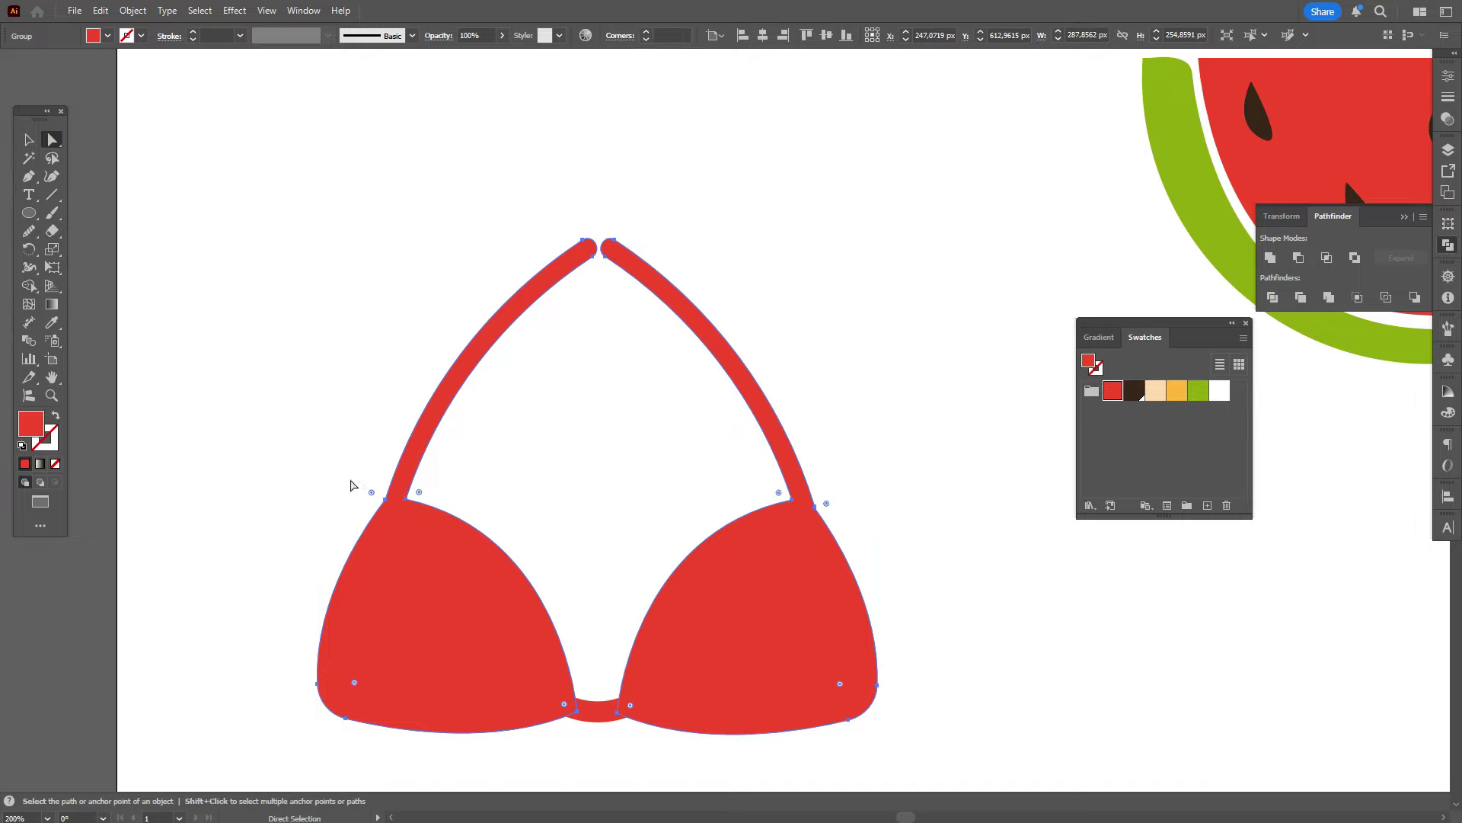
pyautogui.click(337, 467)
pyautogui.moveTo(362, 486)
pyautogui.mouseDown()
pyautogui.moveTo(416, 503)
pyautogui.moveTo(349, 481)
pyautogui.mouseUp()
pyautogui.hotkey('ctrl', 'z')
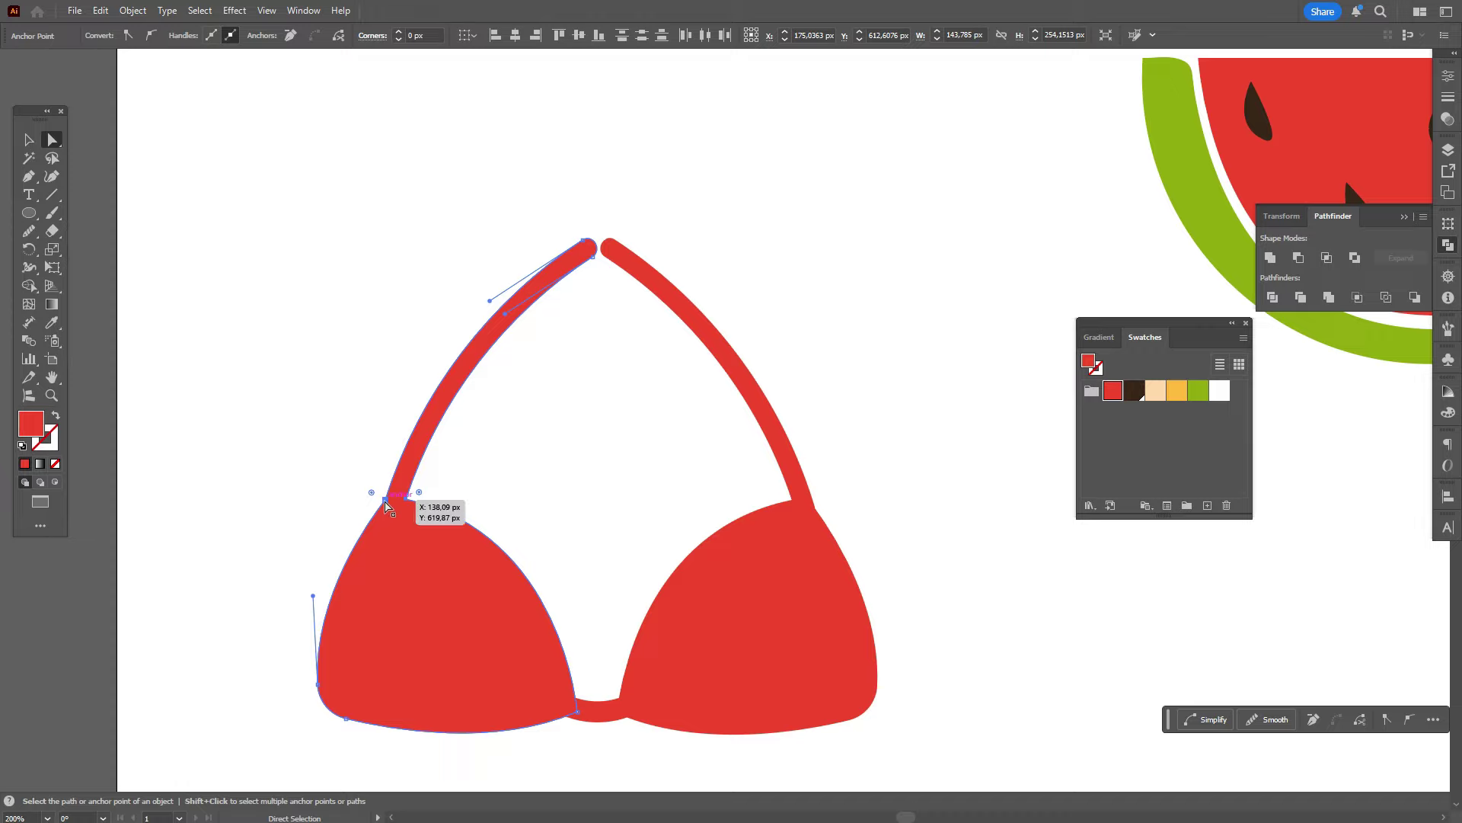
pyautogui.click(384, 500)
pyautogui.moveTo(370, 492); pyautogui.dragTo(360, 488)
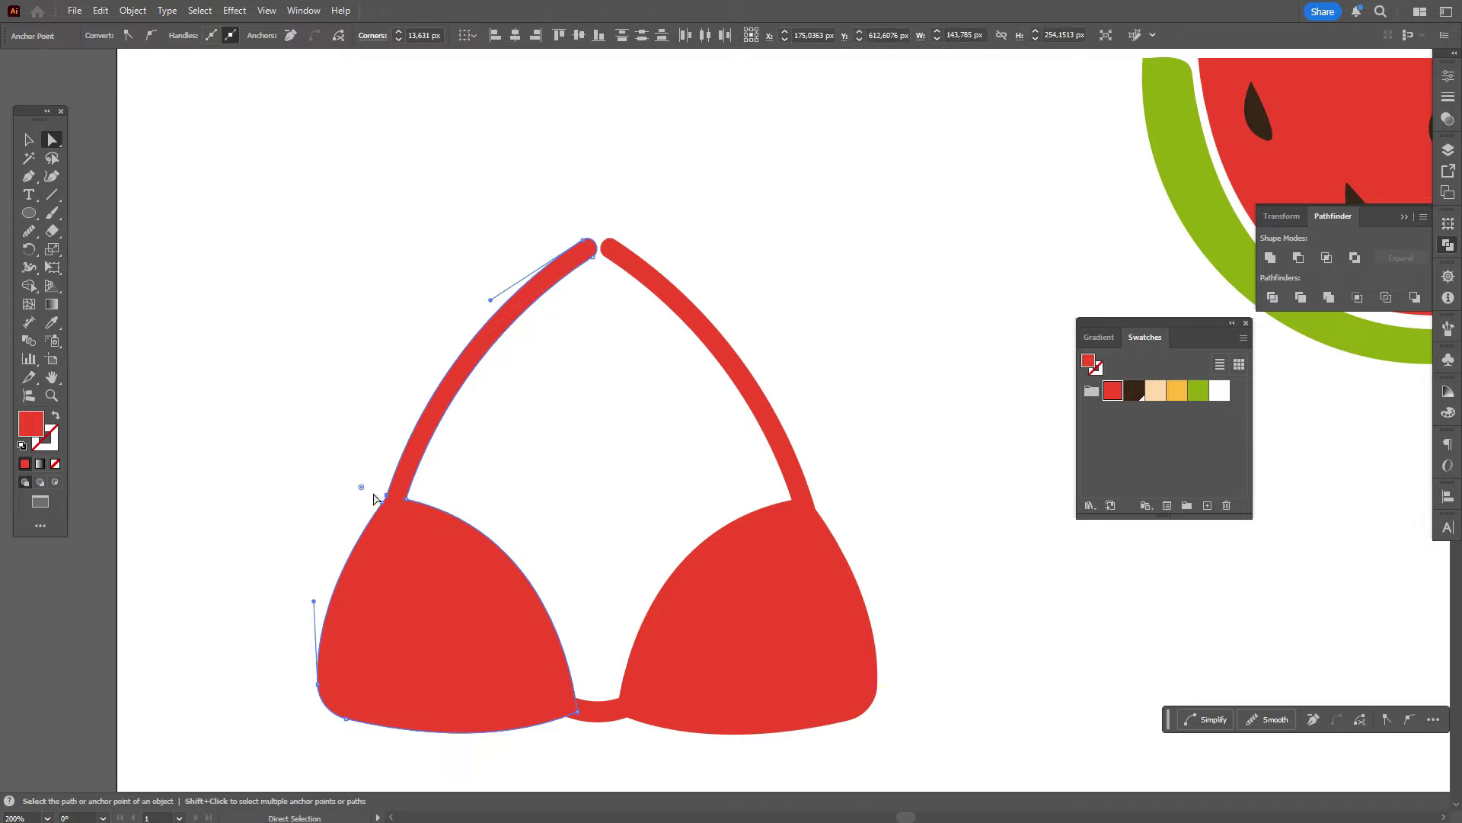
pyautogui.click(409, 501)
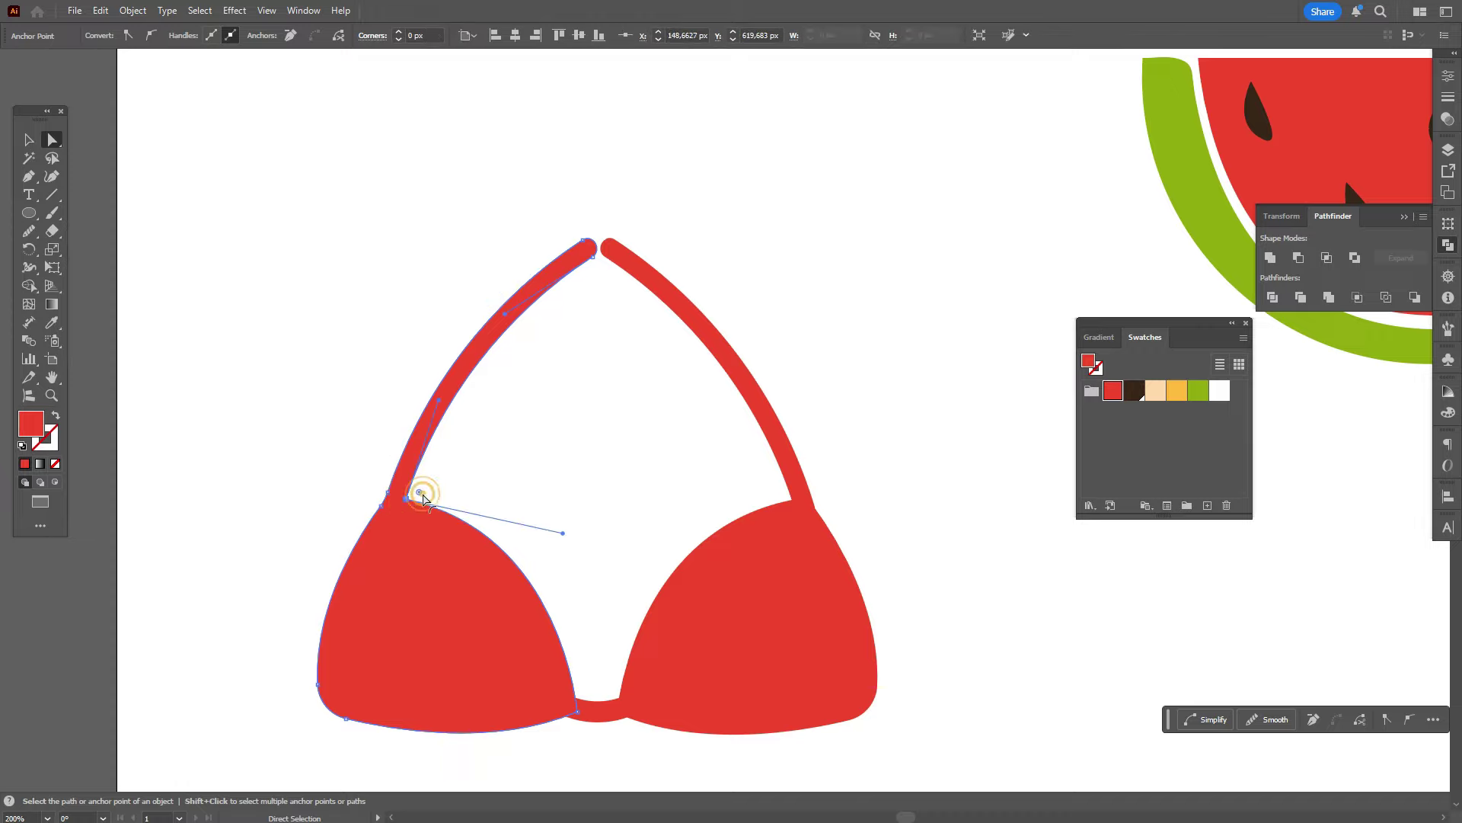
pyautogui.moveTo(425, 496); pyautogui.dragTo(433, 502)
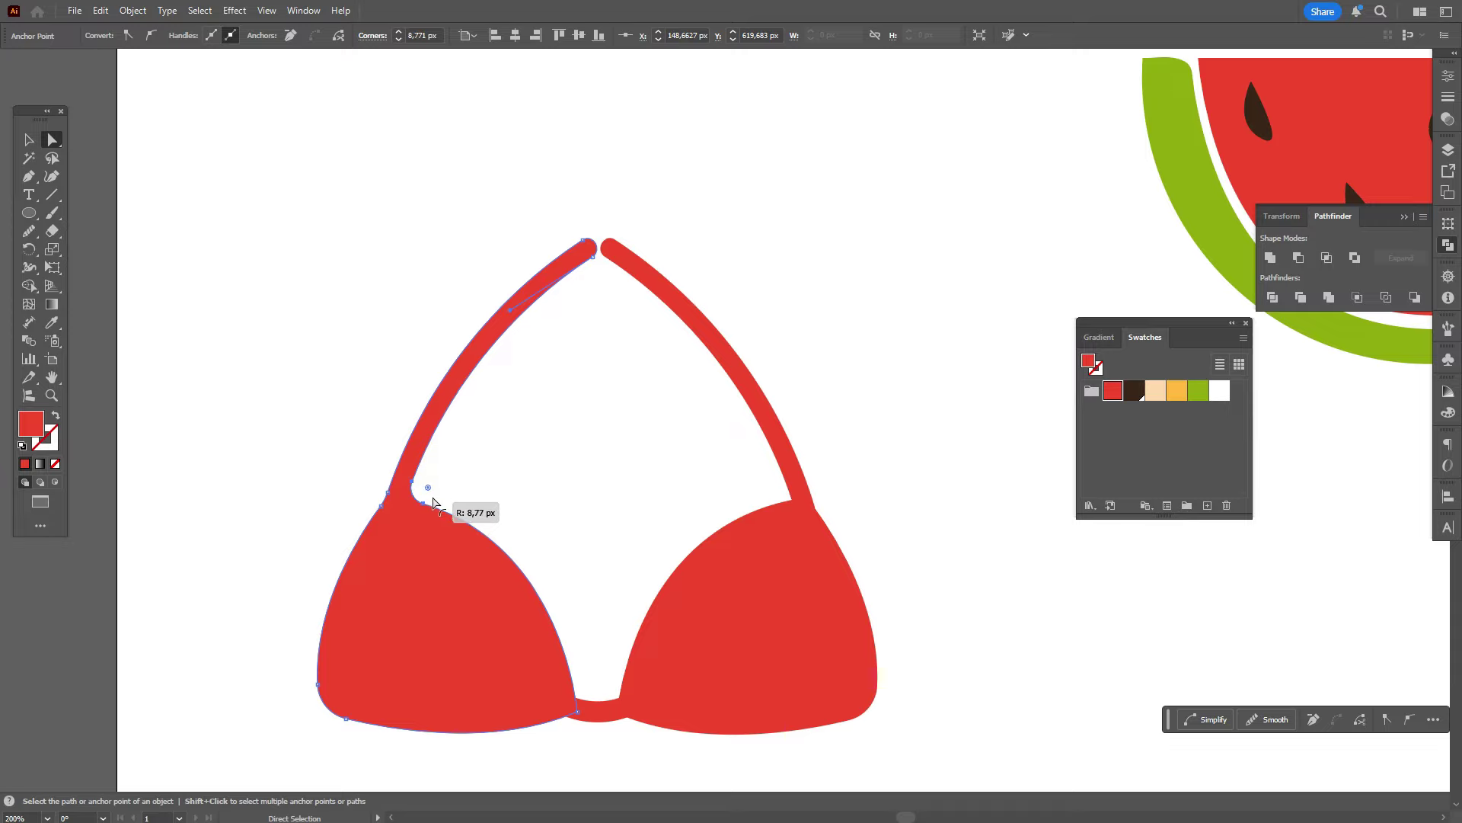
# Step: Round the inner corner where the right strap meets its cup to about 7.9 px
pyautogui.click(718, 516)
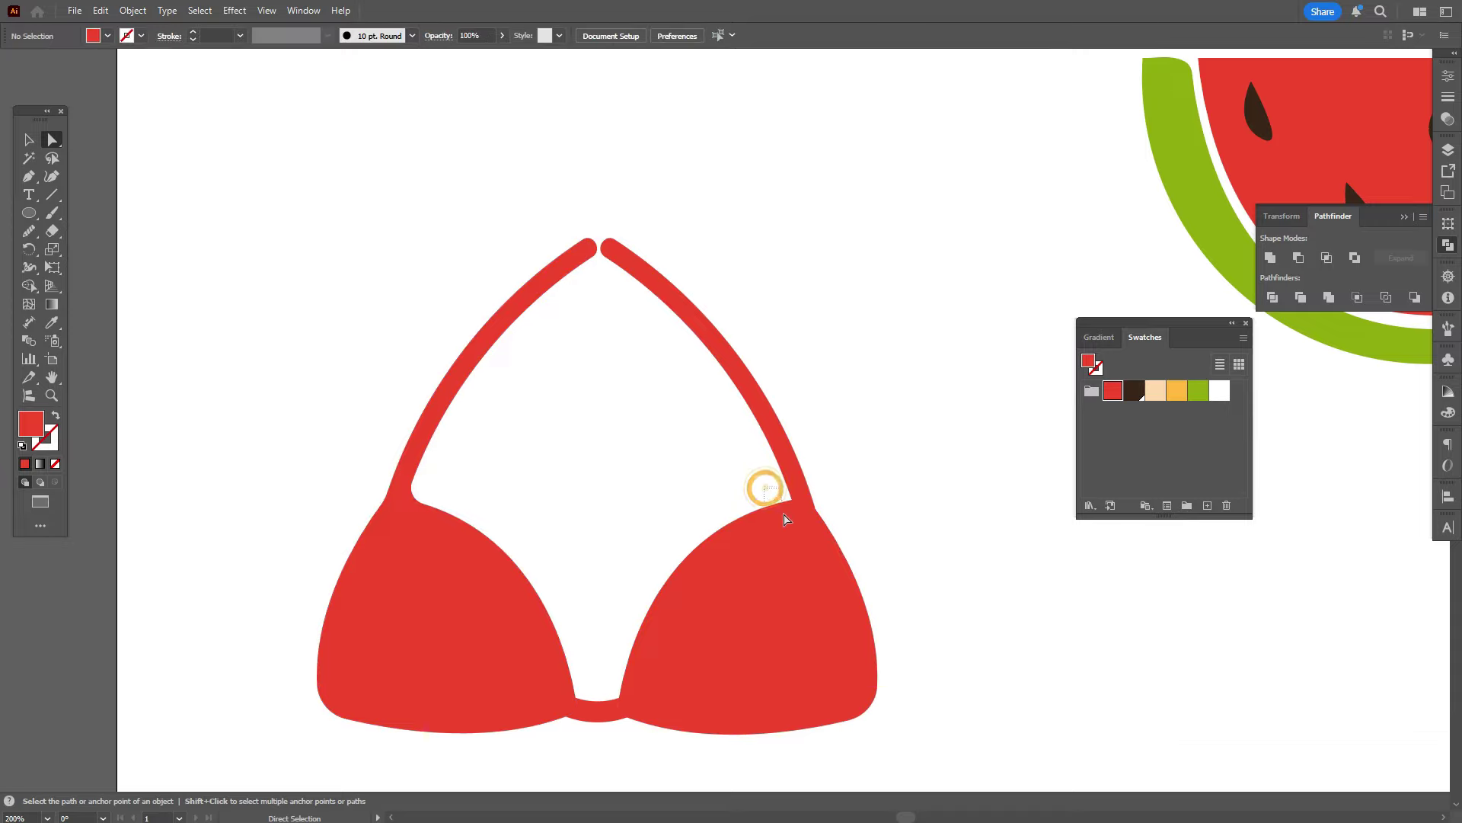
pyautogui.click(792, 516)
pyautogui.moveTo(777, 490); pyautogui.dragTo(769, 499)
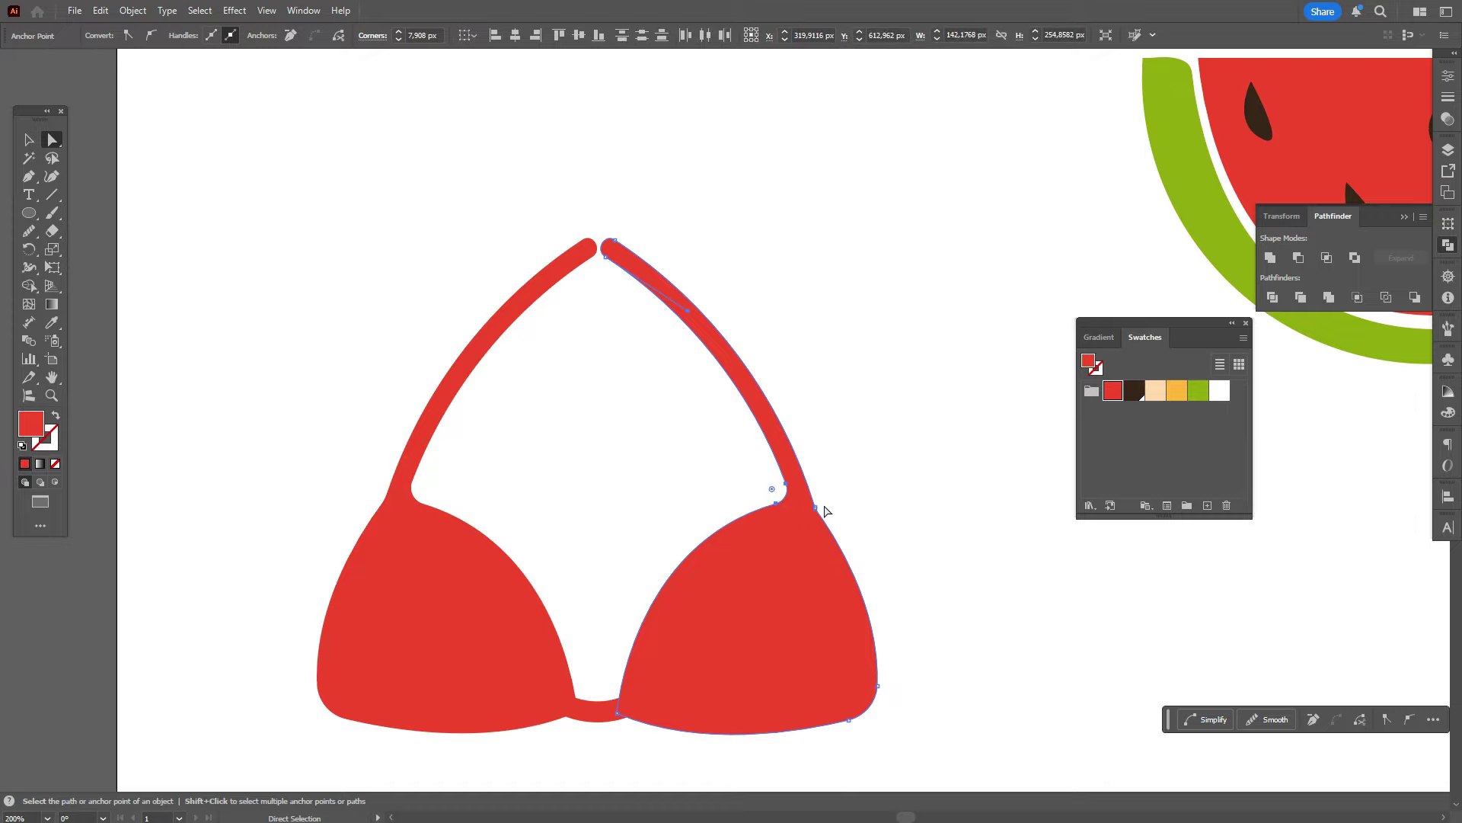
pyautogui.click(815, 508)
pyautogui.click(861, 490)
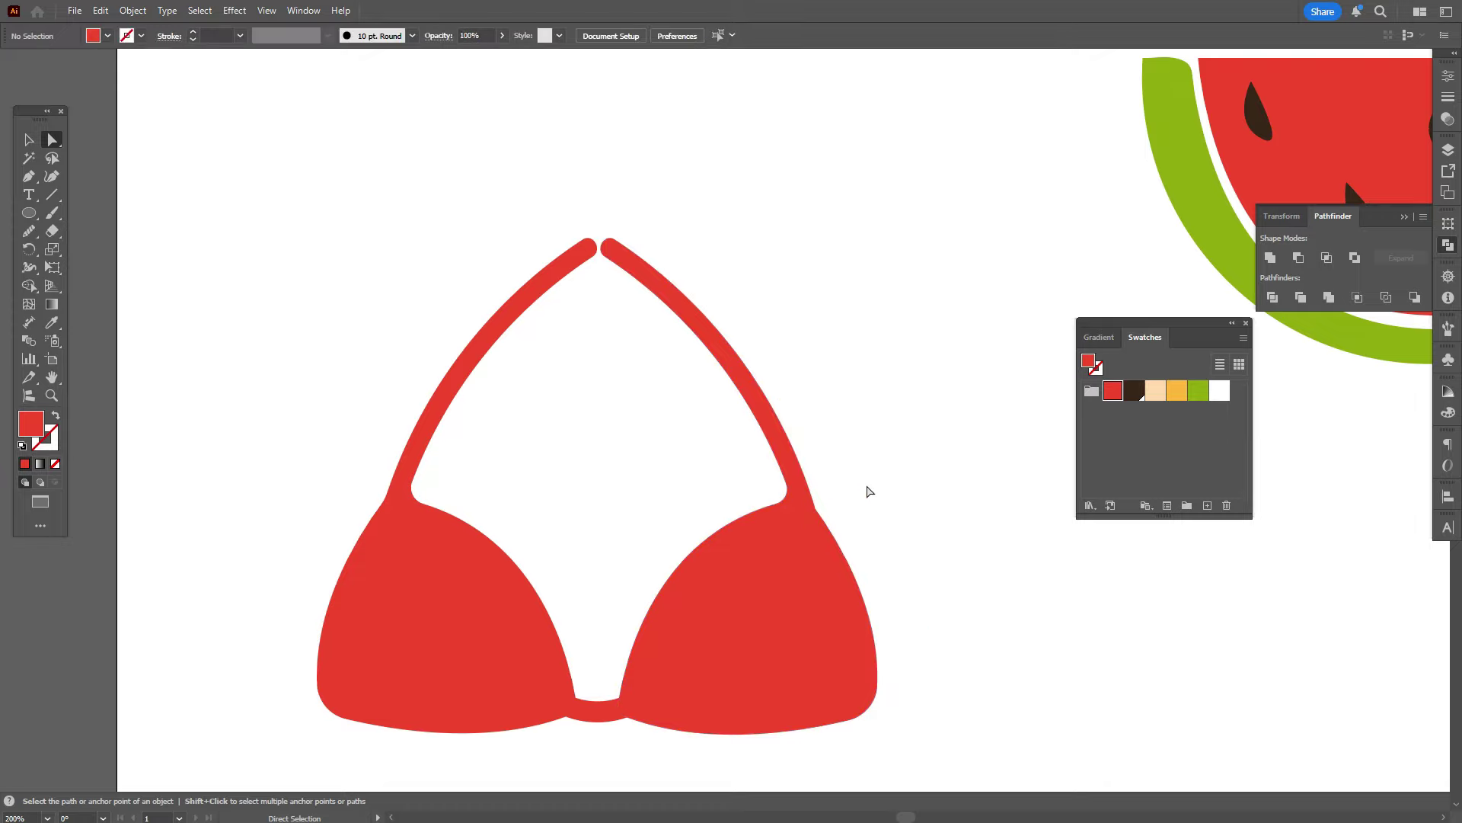
# Step: Smooth the outer edge where the right strap meets its cup with the Smooth tool
pyautogui.click(816, 590)
pyautogui.click(33, 226)
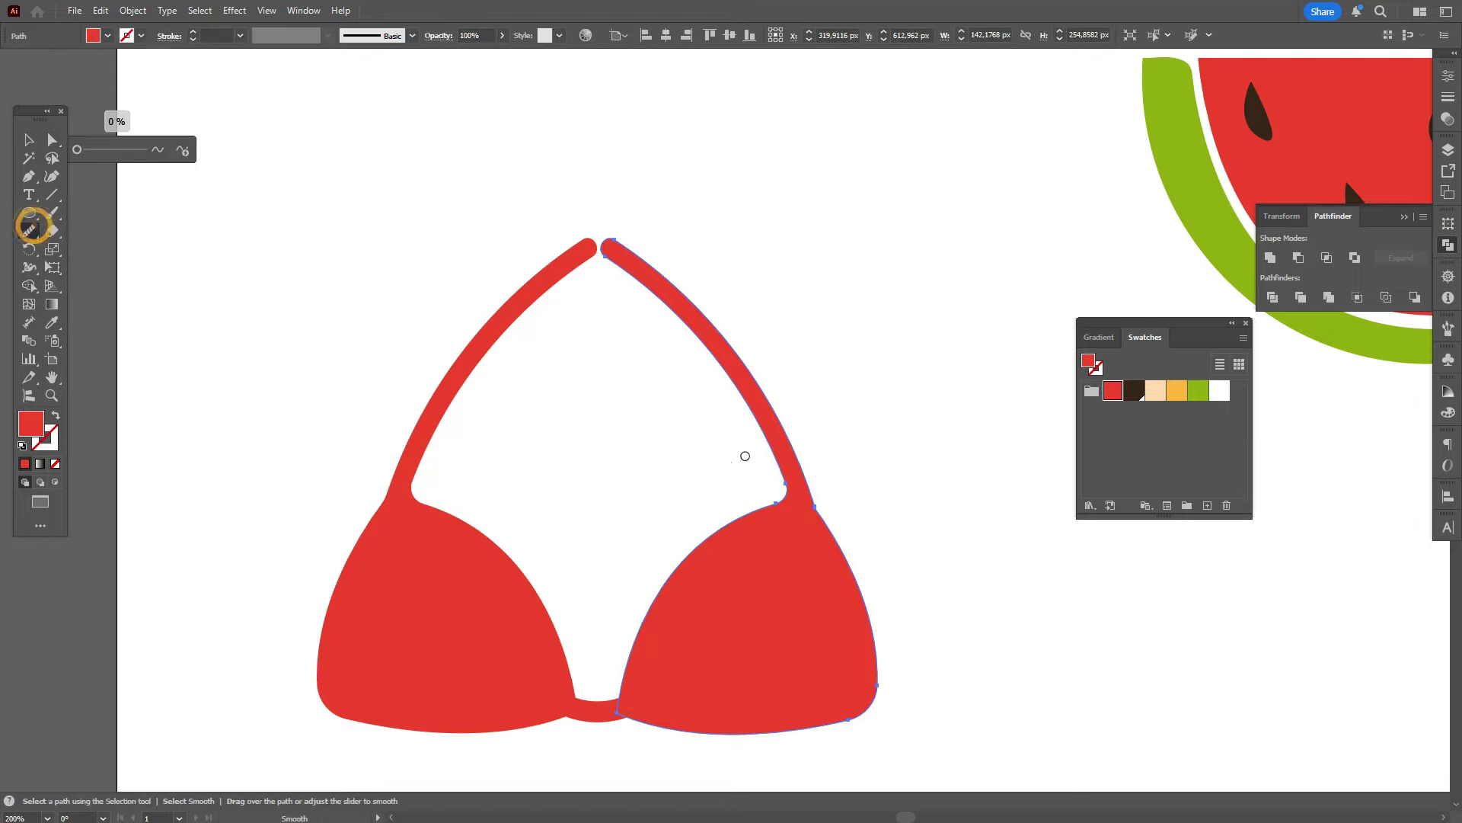
pyautogui.moveTo(819, 511); pyautogui.dragTo(847, 491)
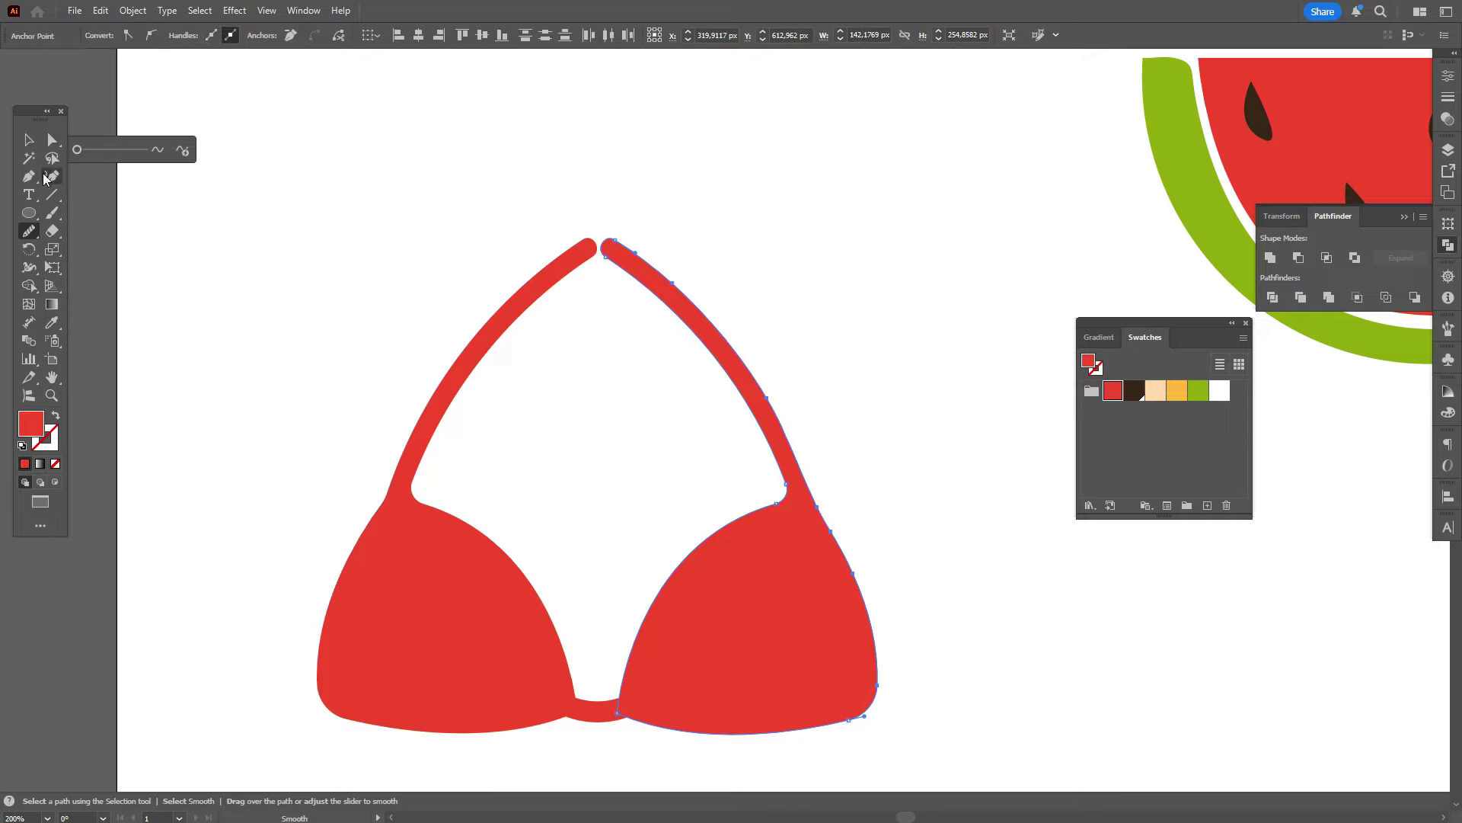
pyautogui.click(28, 141)
pyautogui.click(248, 199)
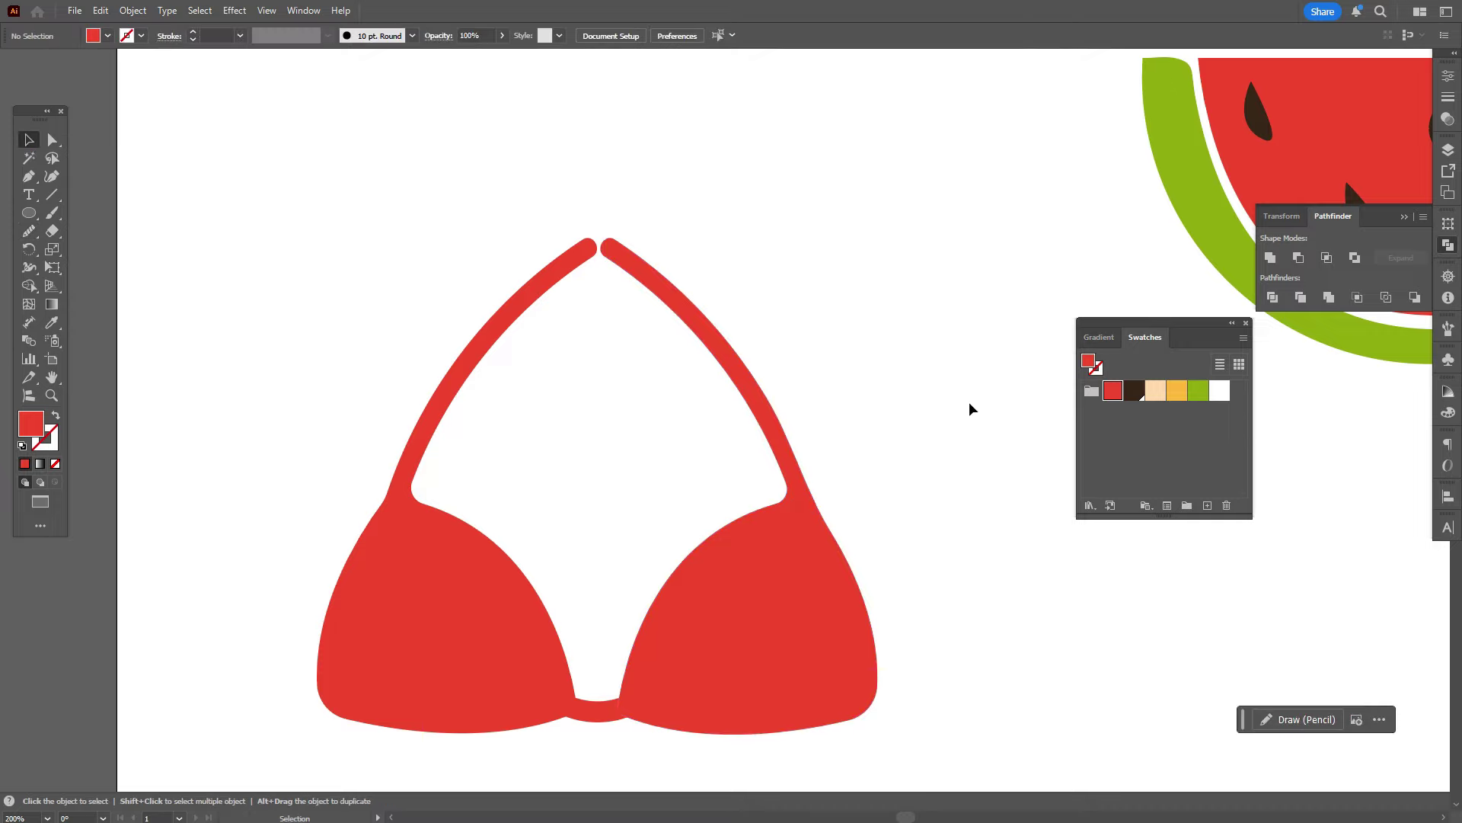
# Step: Paint a bow where the two straps meet, with two loops and two hanging tails, using the red 10 pt. Round brush
pyautogui.scroll(1, 969, 401)
pyautogui.scroll(1, 929, 422)
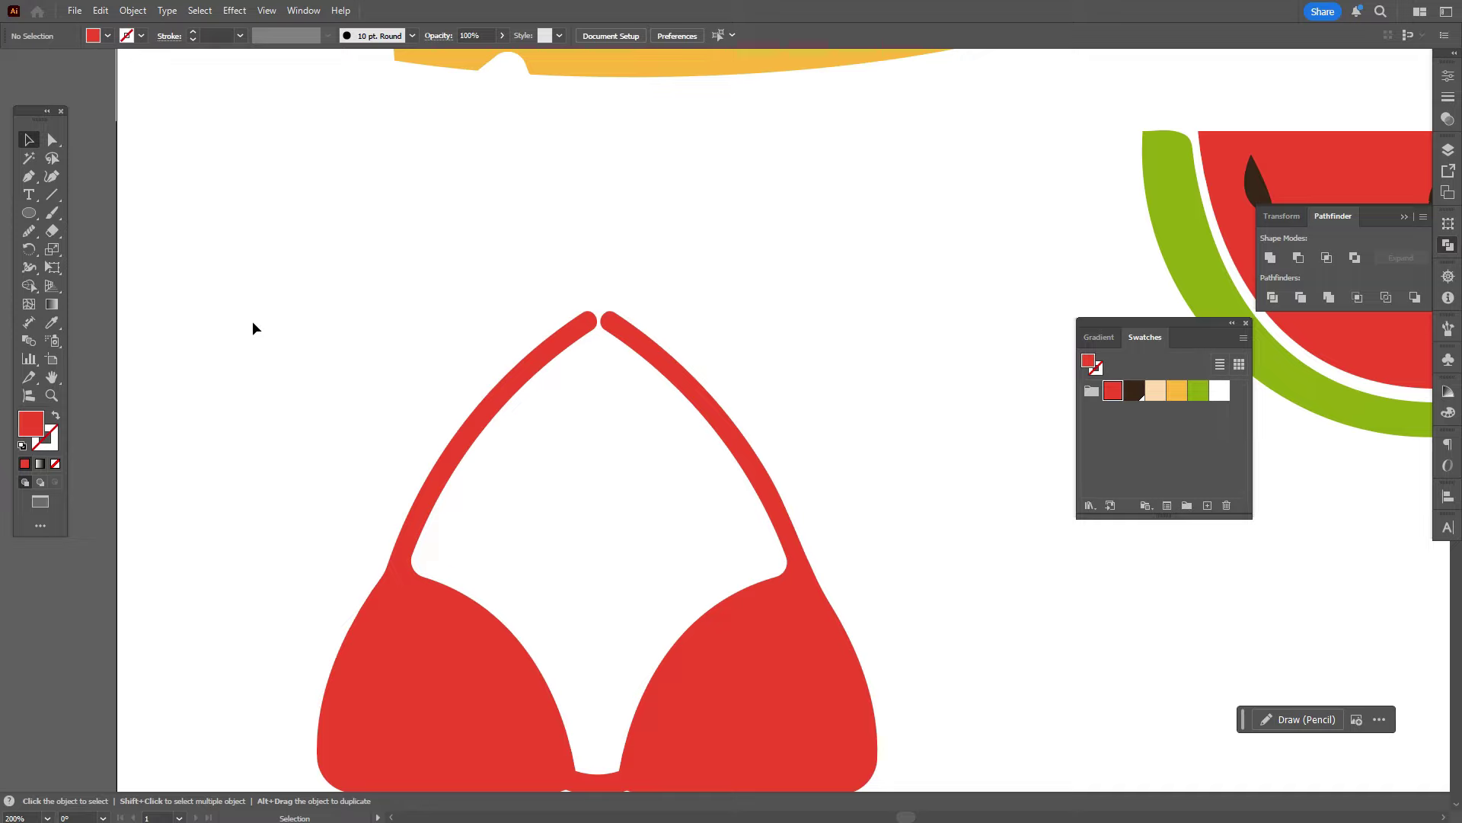
pyautogui.click(49, 216)
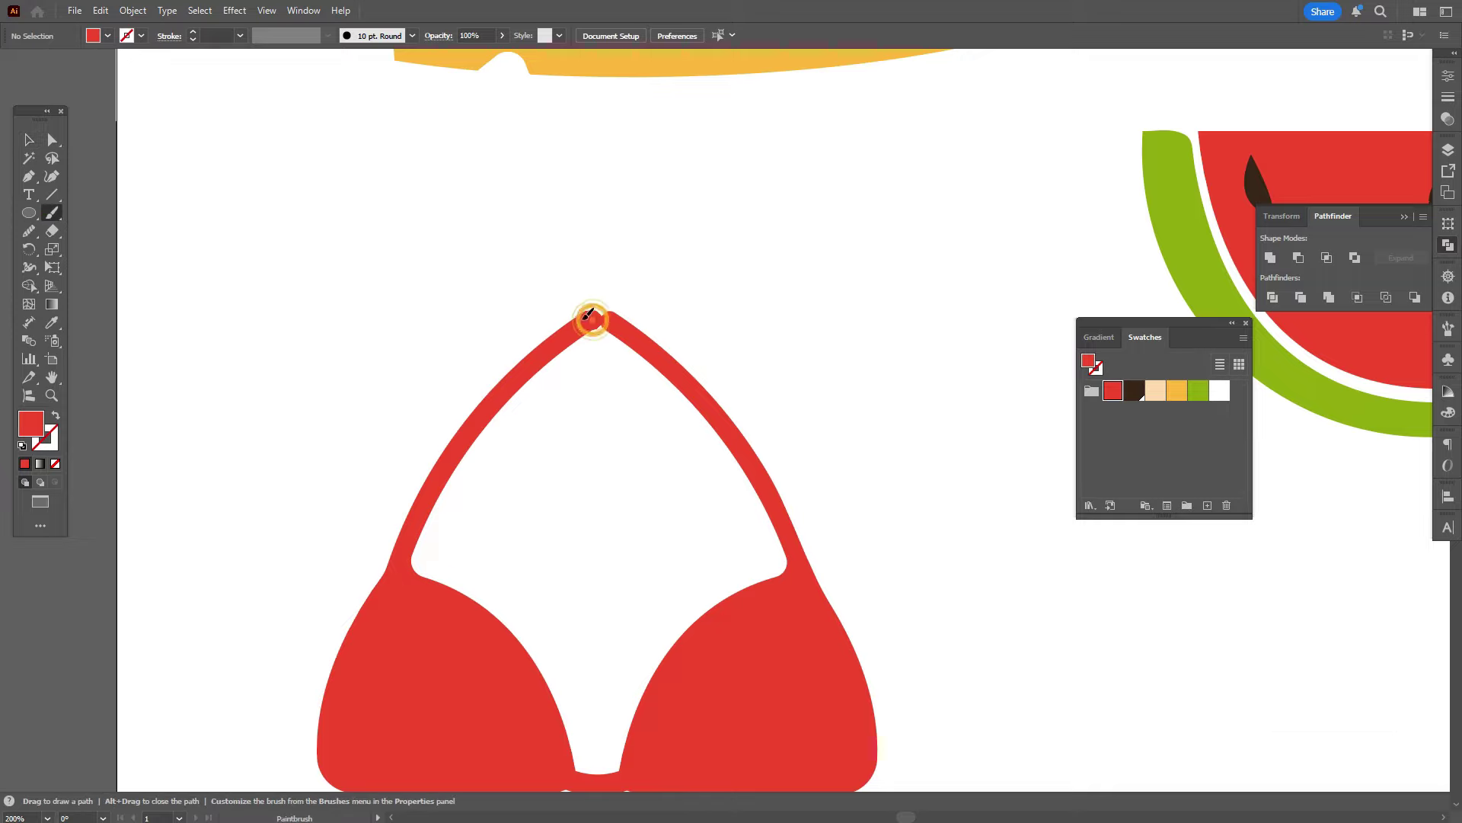
pyautogui.moveTo(592, 319)
pyautogui.mouseDown()
pyautogui.moveTo(533, 303)
pyautogui.moveTo(503, 268)
pyautogui.mouseUp()
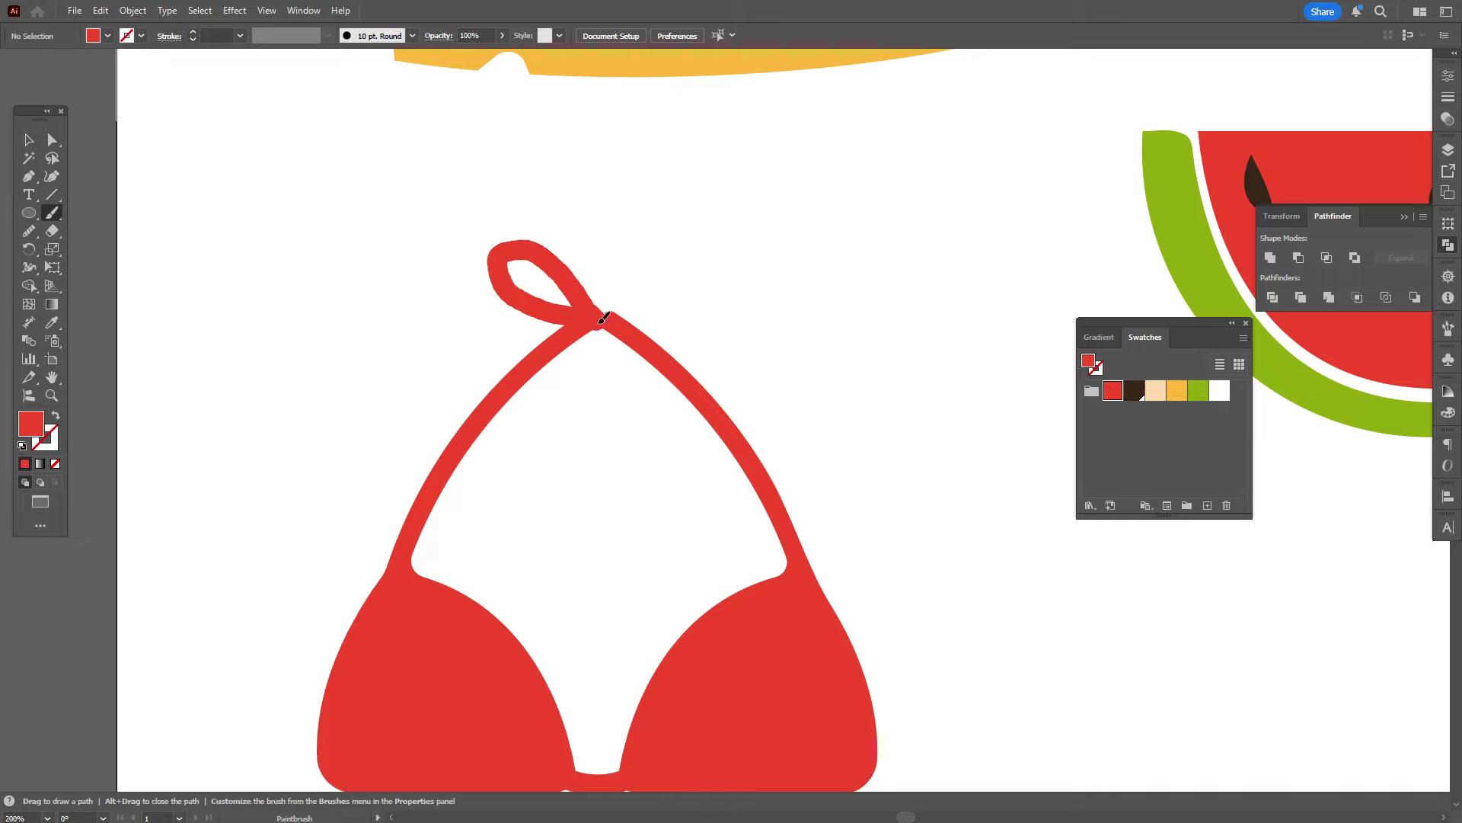
pyautogui.moveTo(600, 319)
pyautogui.mouseDown()
pyautogui.moveTo(649, 234)
pyautogui.moveTo(675, 260)
pyautogui.moveTo(587, 331)
pyautogui.moveTo(594, 319)
pyautogui.moveTo(586, 409)
pyautogui.mouseUp()
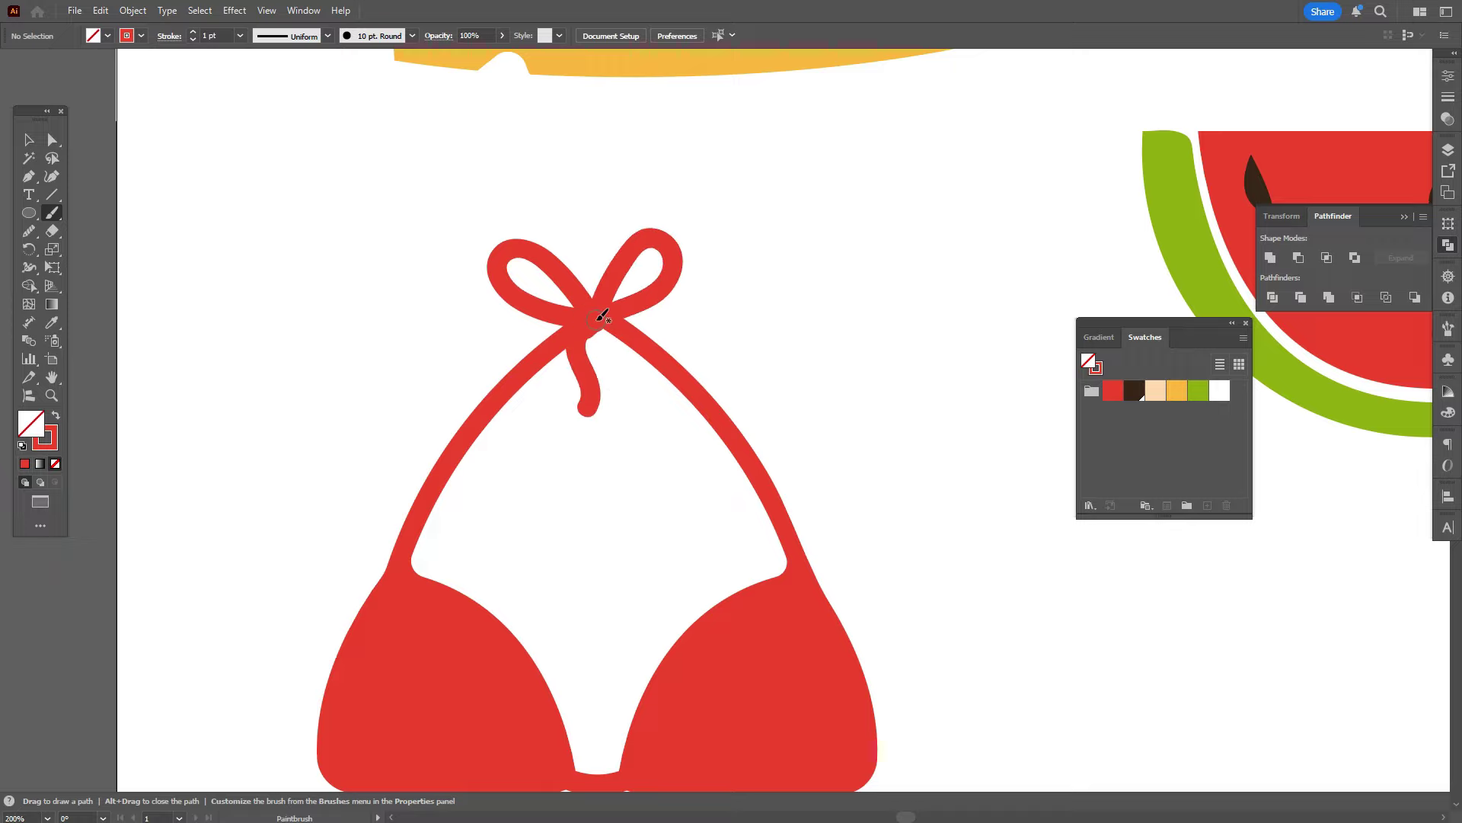
pyautogui.moveTo(600, 317)
pyautogui.mouseDown()
pyautogui.moveTo(597, 359)
pyautogui.moveTo(628, 411)
pyautogui.mouseUp()
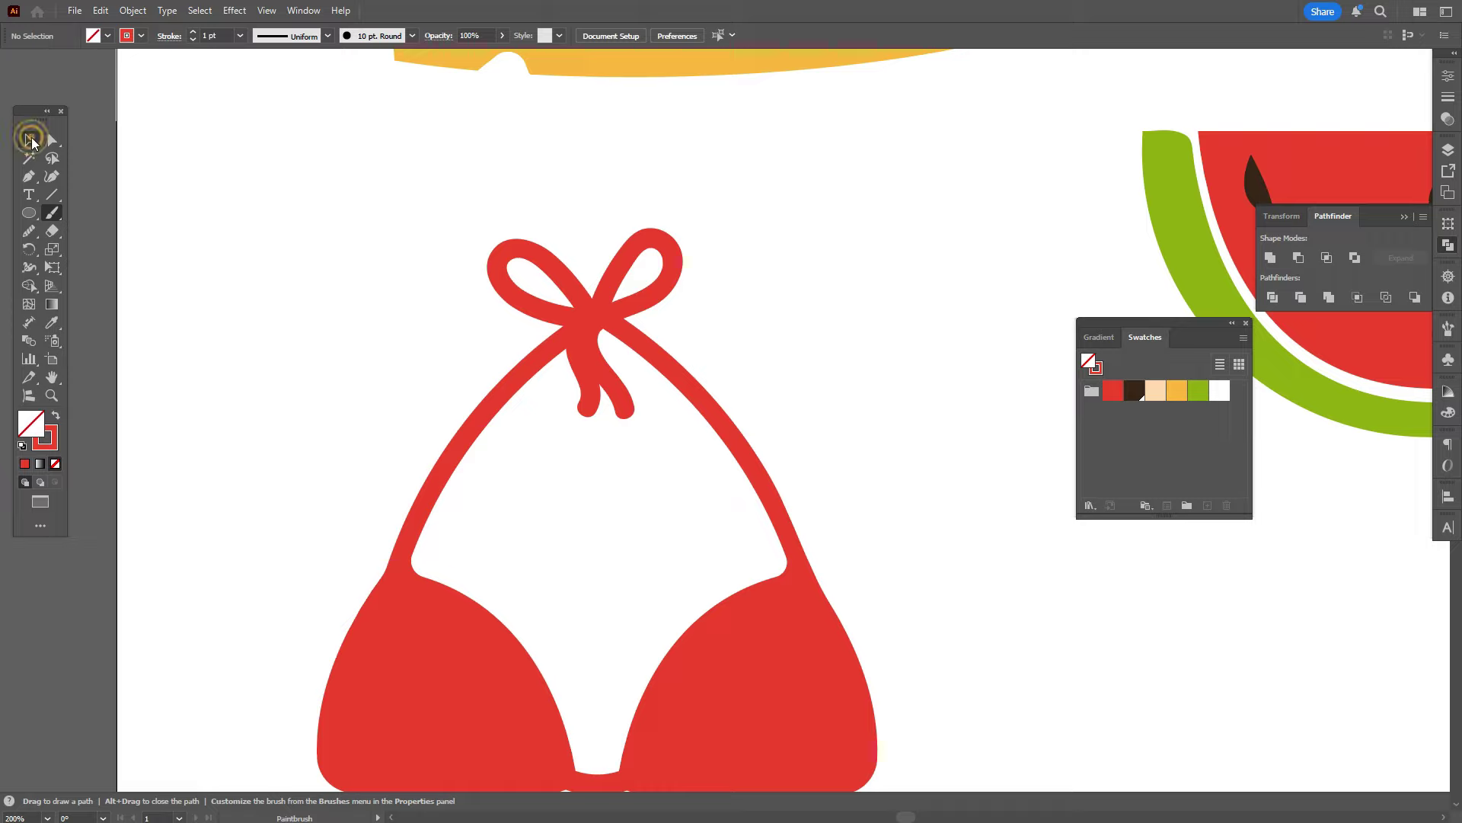
pyautogui.click(30, 140)
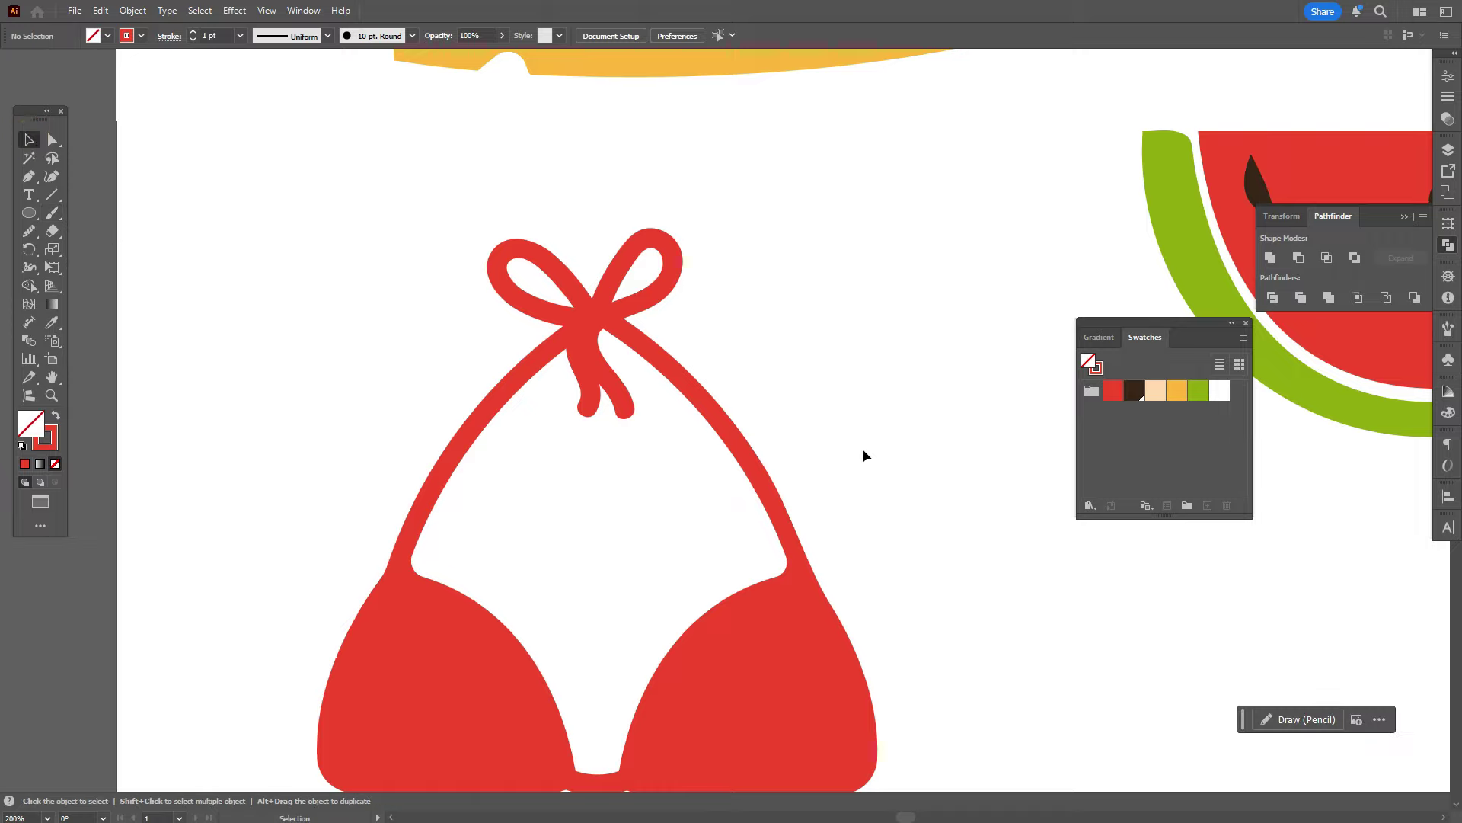
# Step: Draw six white circles without stroke in varied sizes as polka dots on the left bikini cup
pyautogui.scroll(-4, 863, 450)
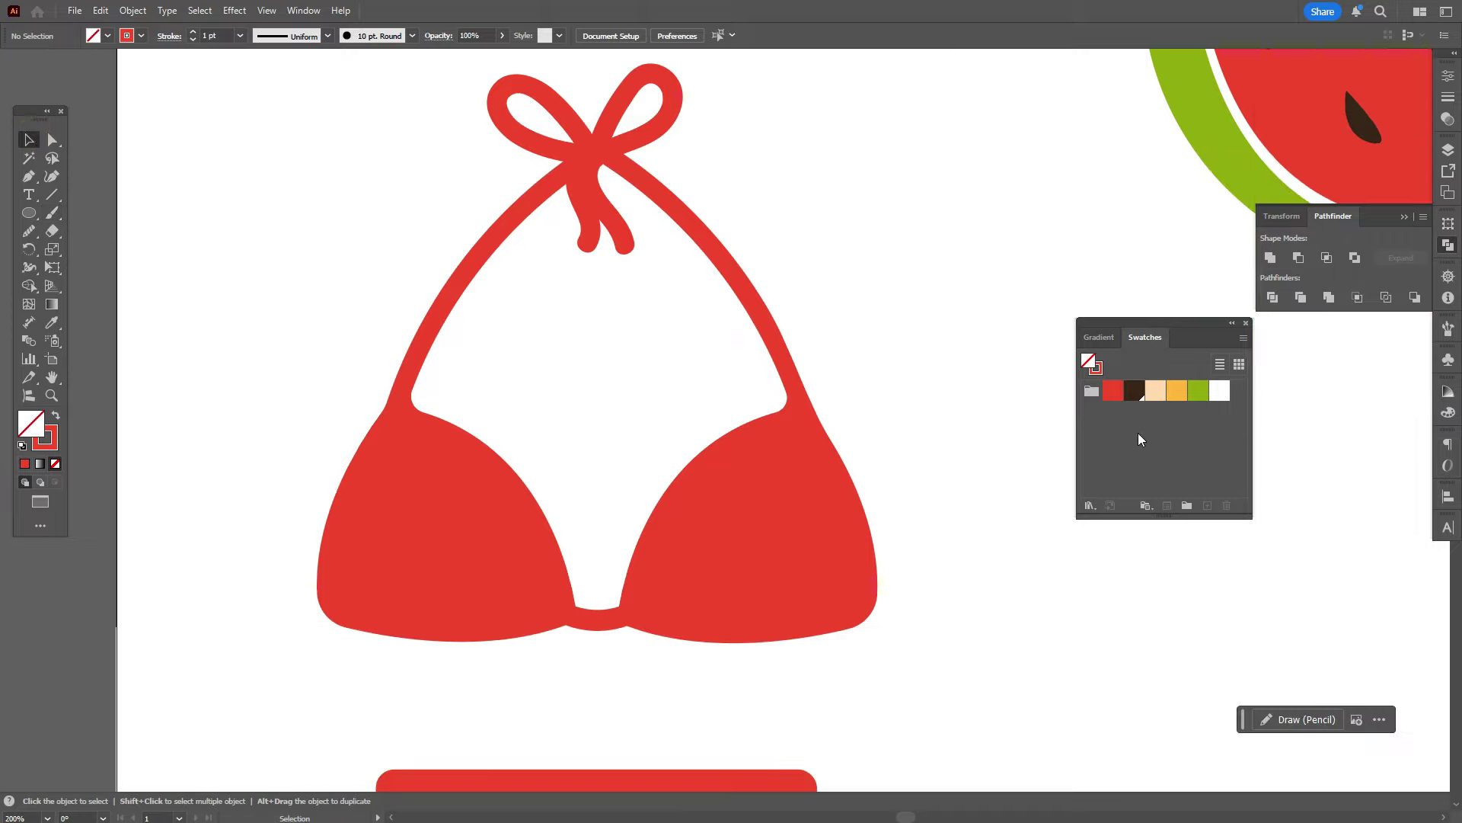
pyautogui.click(1219, 390)
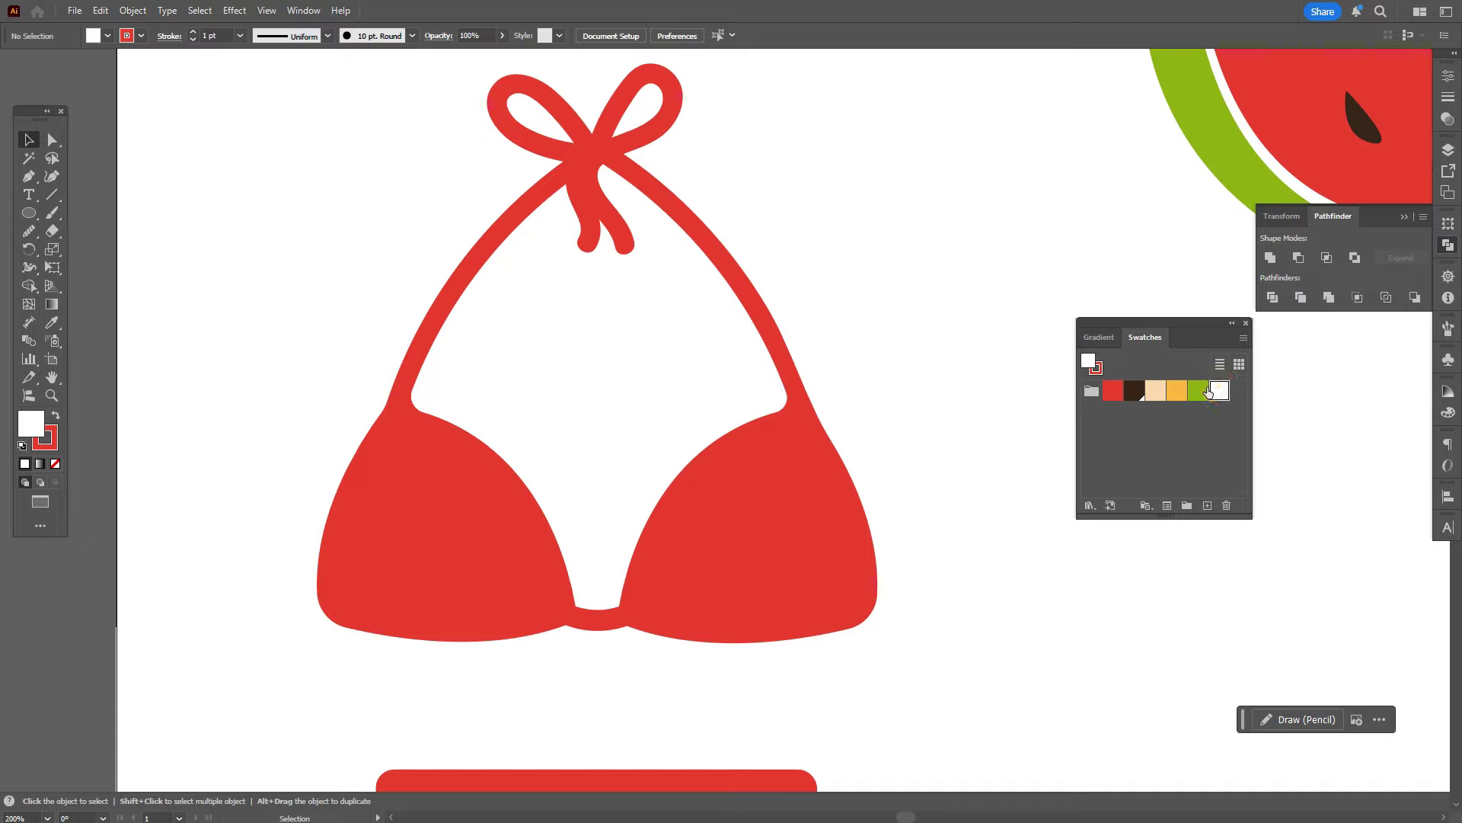
pyautogui.click(55, 463)
pyautogui.click(32, 424)
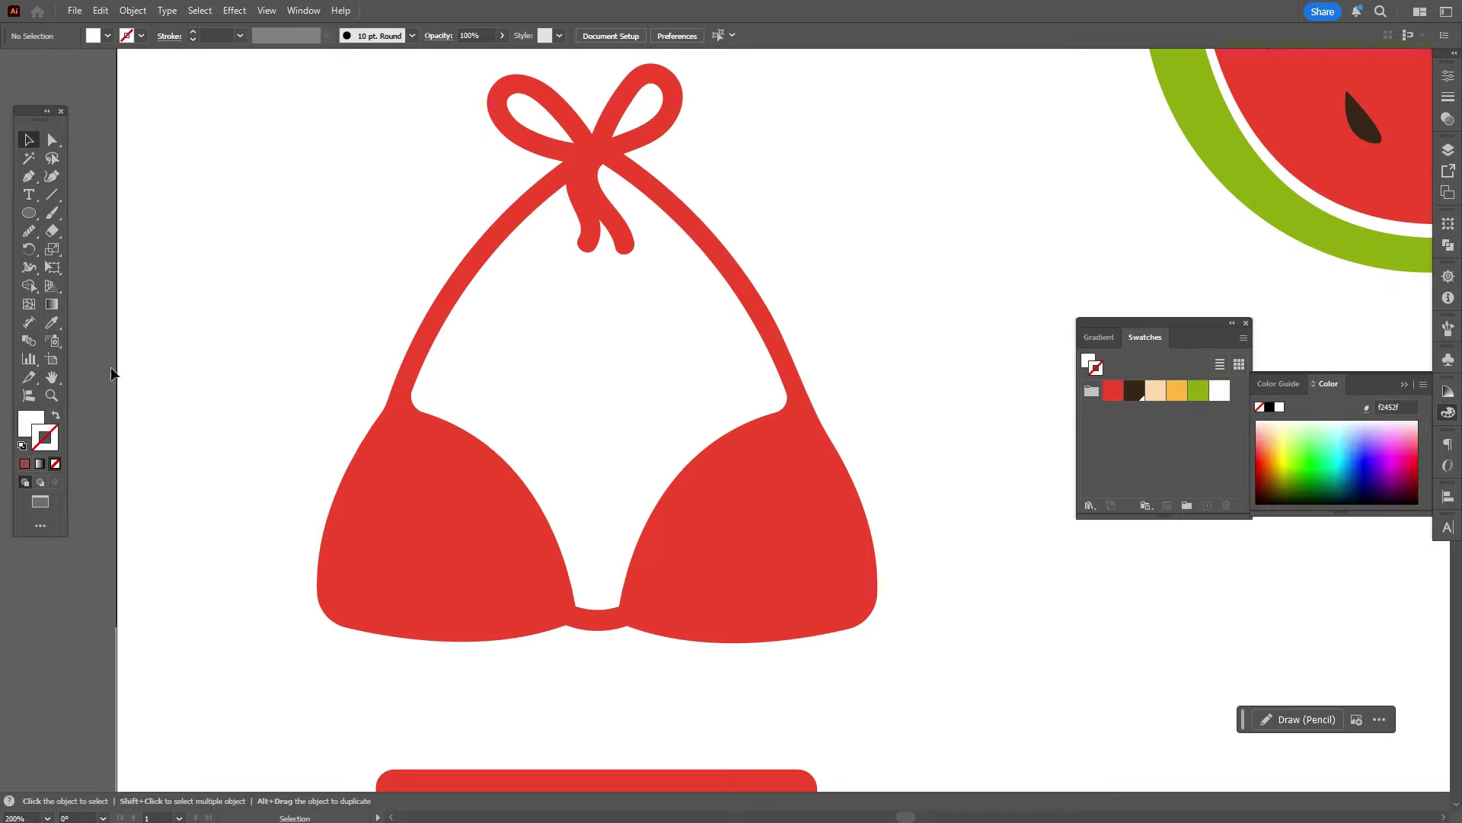
pyautogui.click(30, 214)
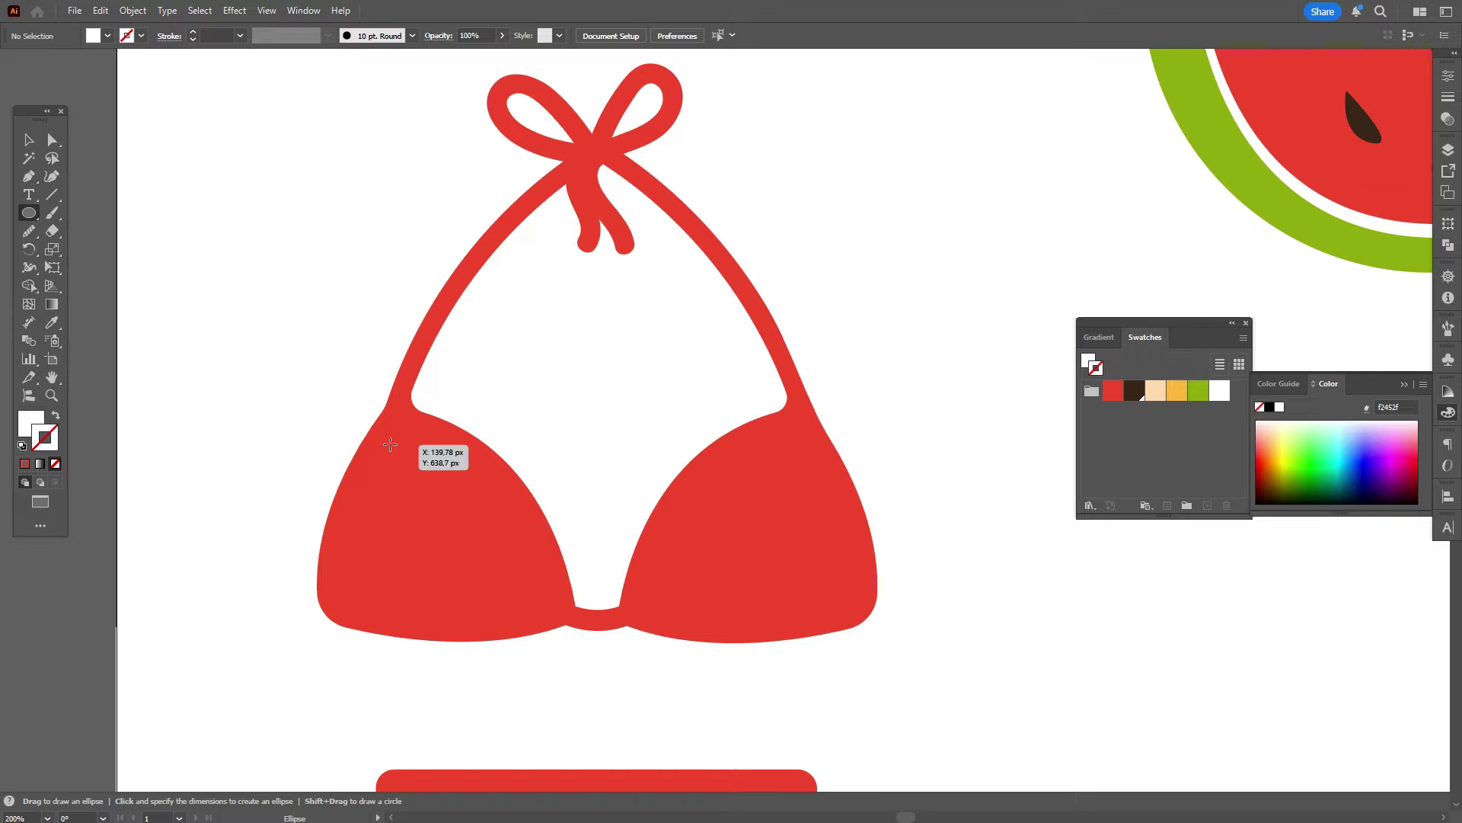
pyautogui.moveTo(402, 427)
pyautogui.mouseDown()
pyautogui.moveTo(437, 461)
pyautogui.moveTo(373, 496)
pyautogui.mouseUp()
pyautogui.moveTo(440, 498); pyautogui.dragTo(468, 527)
pyautogui.moveTo(371, 548); pyautogui.dragTo(406, 583)
pyautogui.moveTo(498, 566)
pyautogui.mouseDown()
pyautogui.moveTo(522, 591)
pyautogui.moveTo(464, 609)
pyautogui.mouseUp()
# Step: Draw six white polka dots on the right bikini cup, from about 9 px to 21 px in diameter
pyautogui.moveTo(773, 437); pyautogui.dragTo(809, 471)
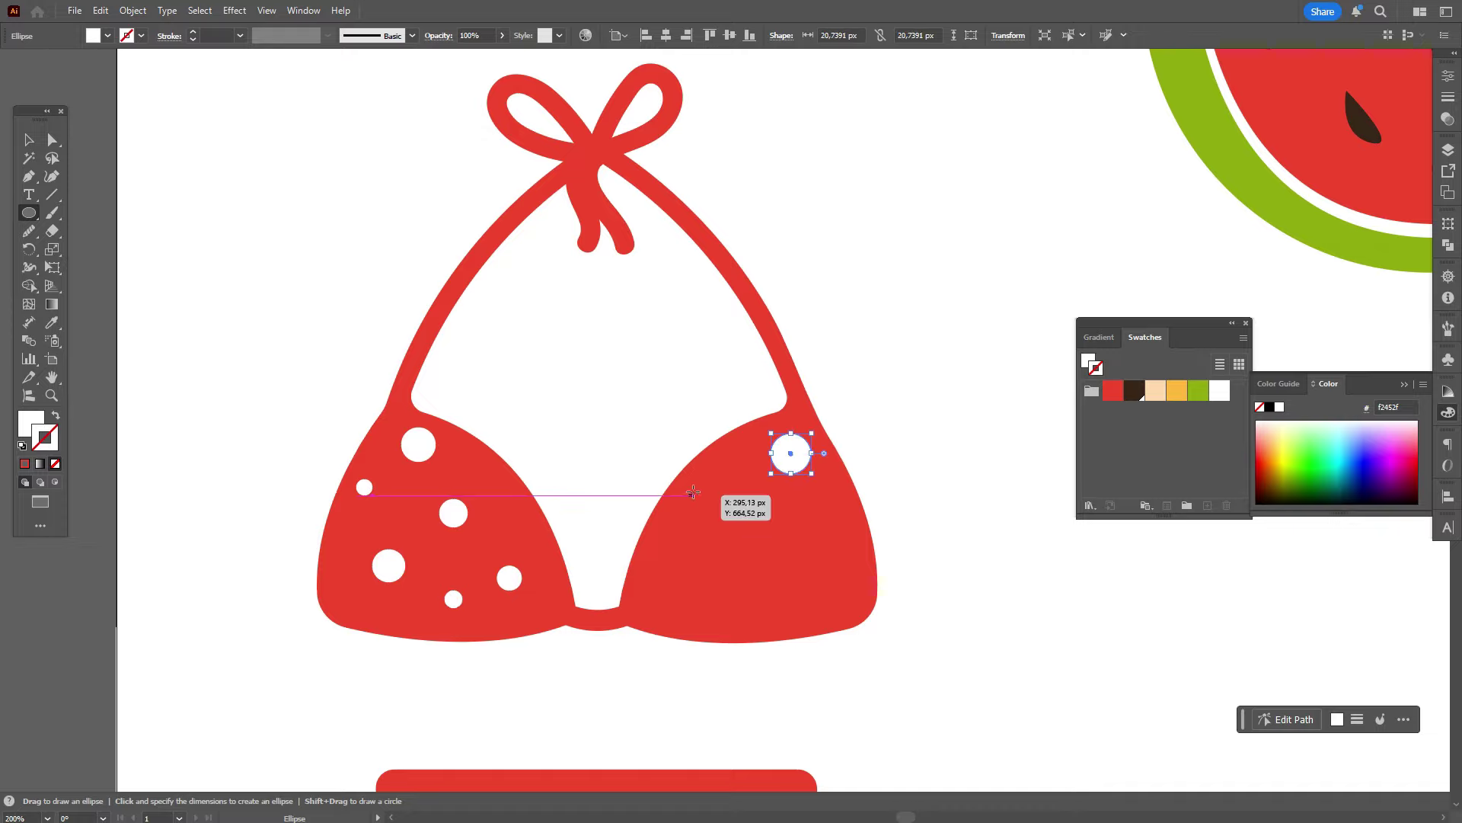
pyautogui.moveTo(696, 495); pyautogui.dragTo(859, 574)
pyautogui.moveTo(687, 573); pyautogui.dragTo(722, 608)
pyautogui.moveTo(760, 594); pyautogui.dragTo(780, 613)
# Step: Recolor the bikini bottom with the green swatch and remove its stroke
pyautogui.scroll(-3, 844, 579)
pyautogui.scroll(-3, 843, 579)
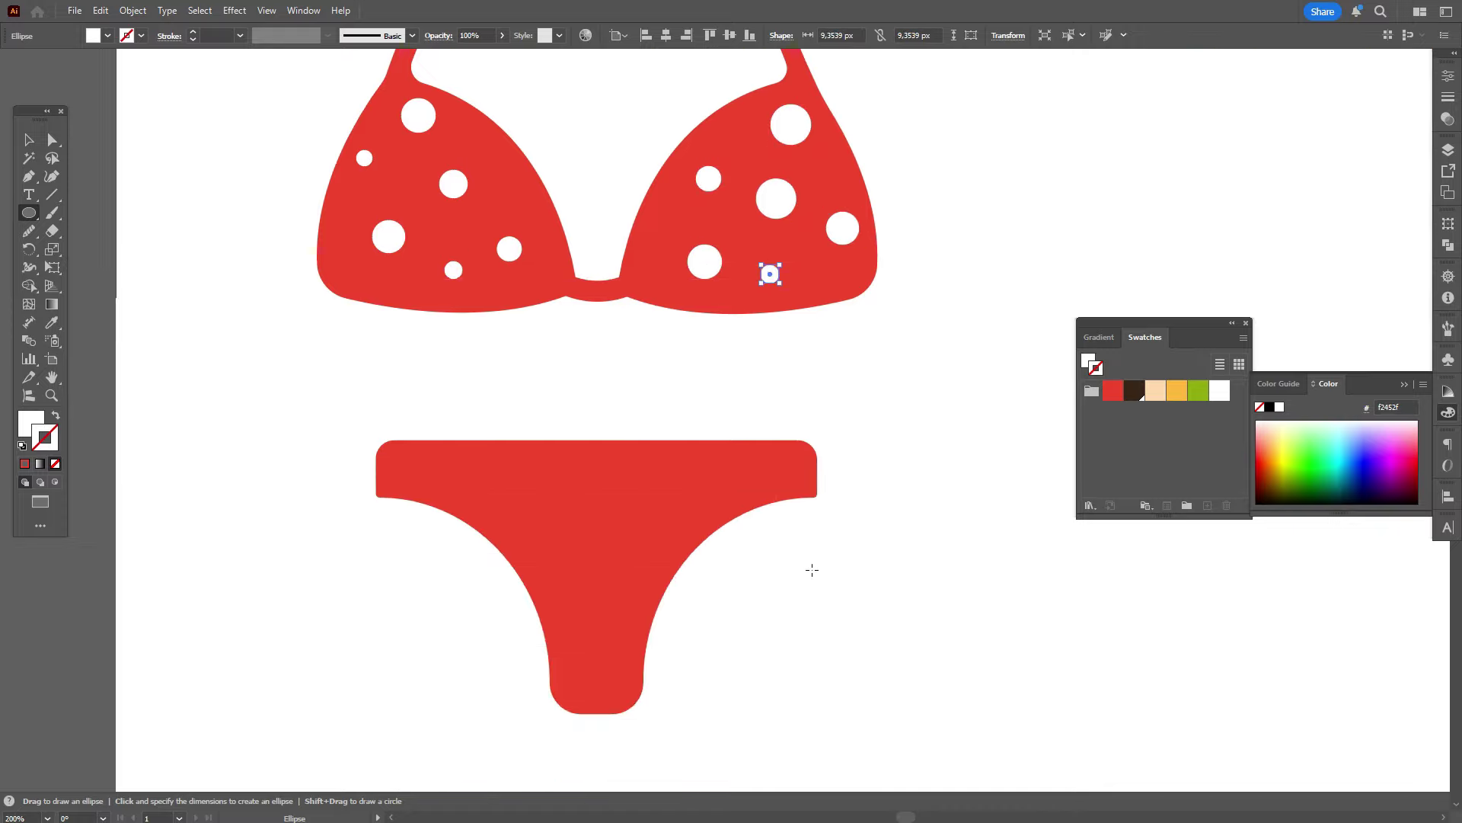
pyautogui.click(29, 140)
pyautogui.click(609, 531)
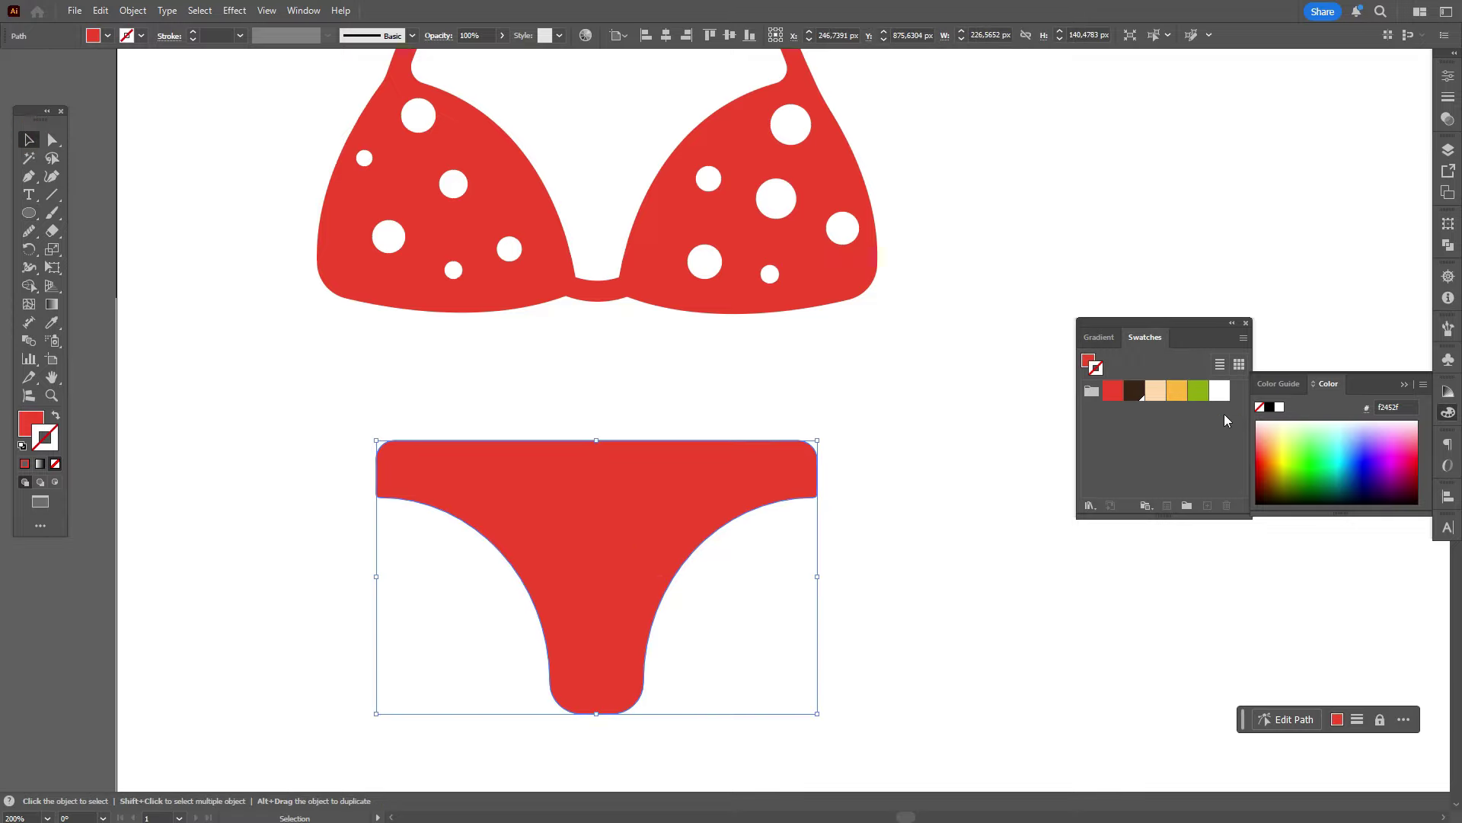
pyautogui.click(1193, 392)
pyautogui.click(55, 415)
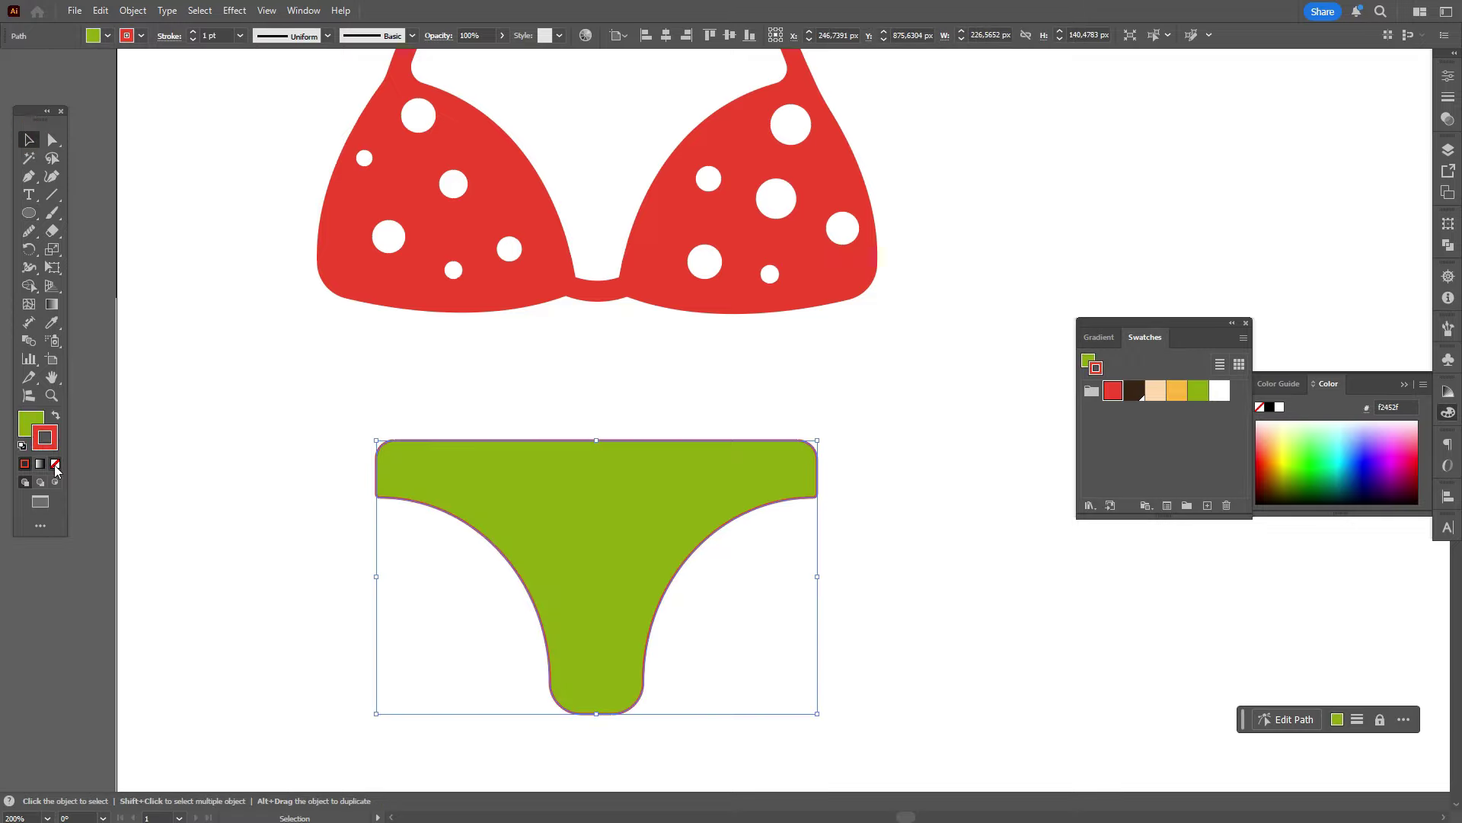
pyautogui.click(55, 463)
pyautogui.click(125, 422)
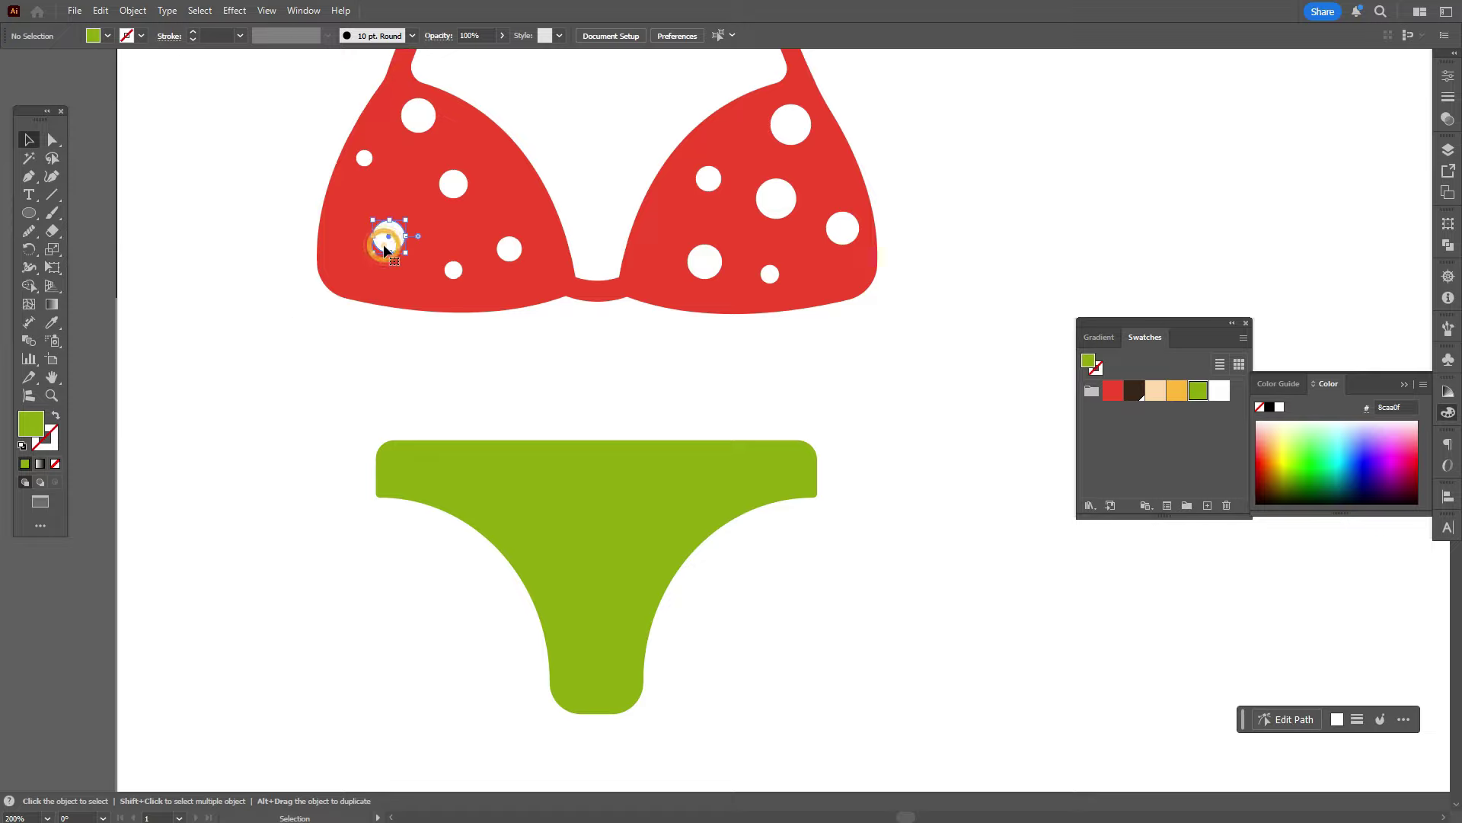
# Step: Draw eight white circles of varied sizes as polka dots across the green bikini bottom
pyautogui.click(387, 236)
pyautogui.press('l')
pyautogui.moveTo(404, 468); pyautogui.dragTo(423, 479)
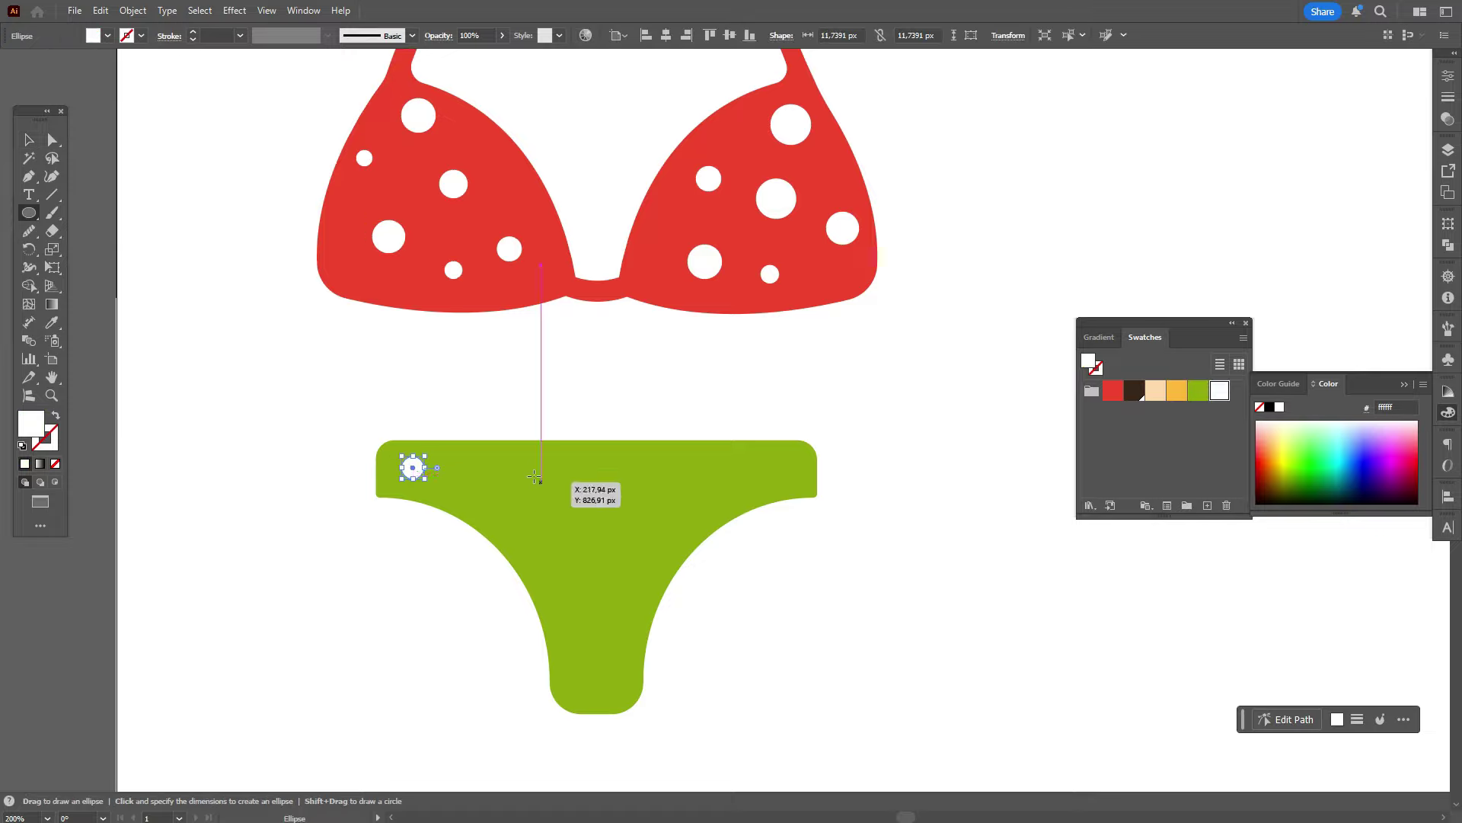
pyautogui.moveTo(533, 479); pyautogui.dragTo(574, 520)
pyautogui.moveTo(488, 485); pyautogui.dragTo(511, 508)
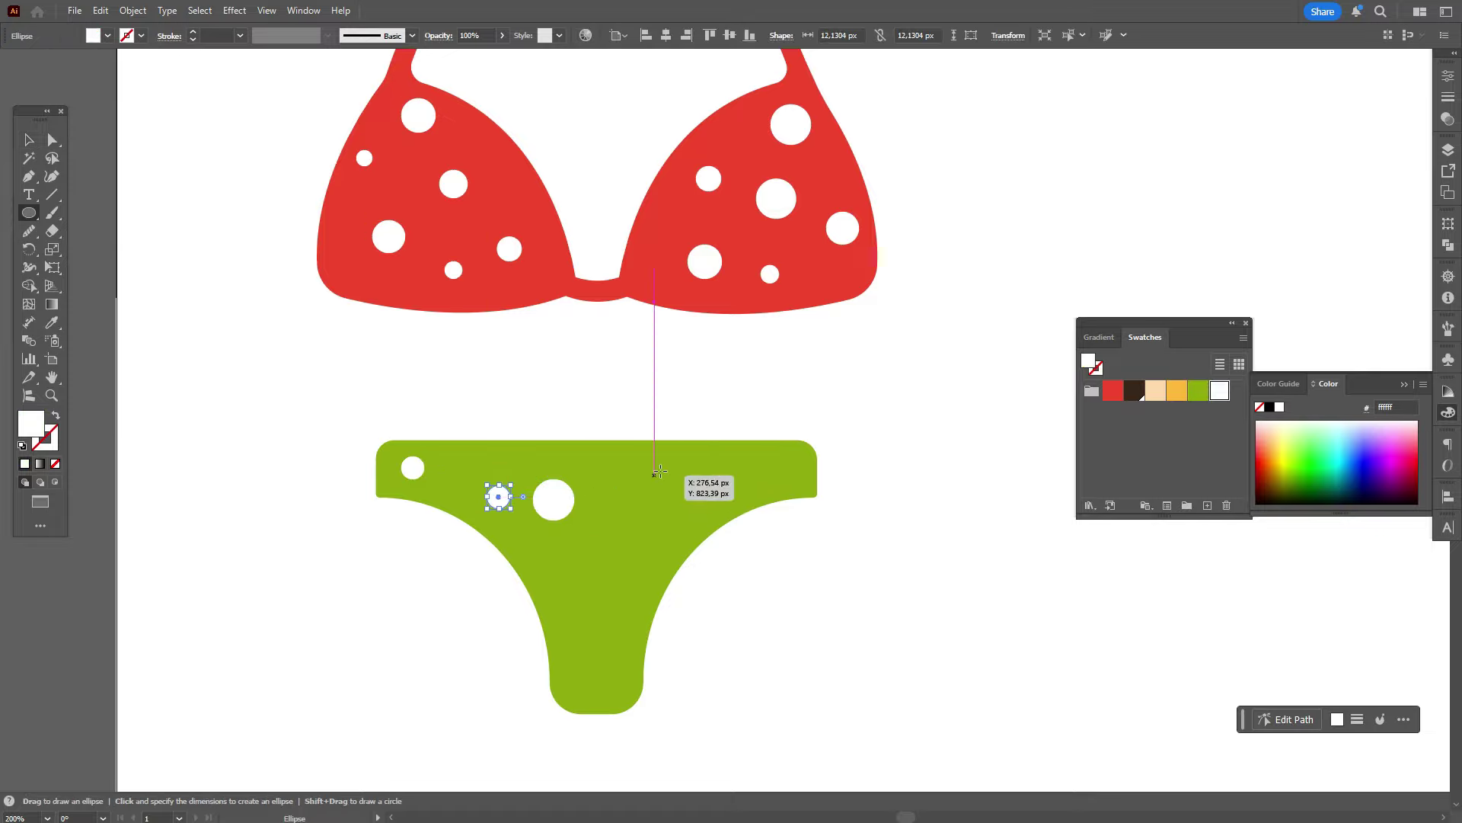
pyautogui.moveTo(694, 456); pyautogui.dragTo(728, 491)
pyautogui.moveTo(603, 530); pyautogui.dragTo(641, 567)
pyautogui.moveTo(573, 627); pyautogui.dragTo(604, 657)
pyautogui.moveTo(627, 458); pyautogui.dragTo(654, 486)
pyautogui.moveTo(779, 457); pyautogui.dragTo(796, 476)
# Step: Reposition the white dots on the green bikini bottom so they are spread more evenly
pyautogui.click(29, 140)
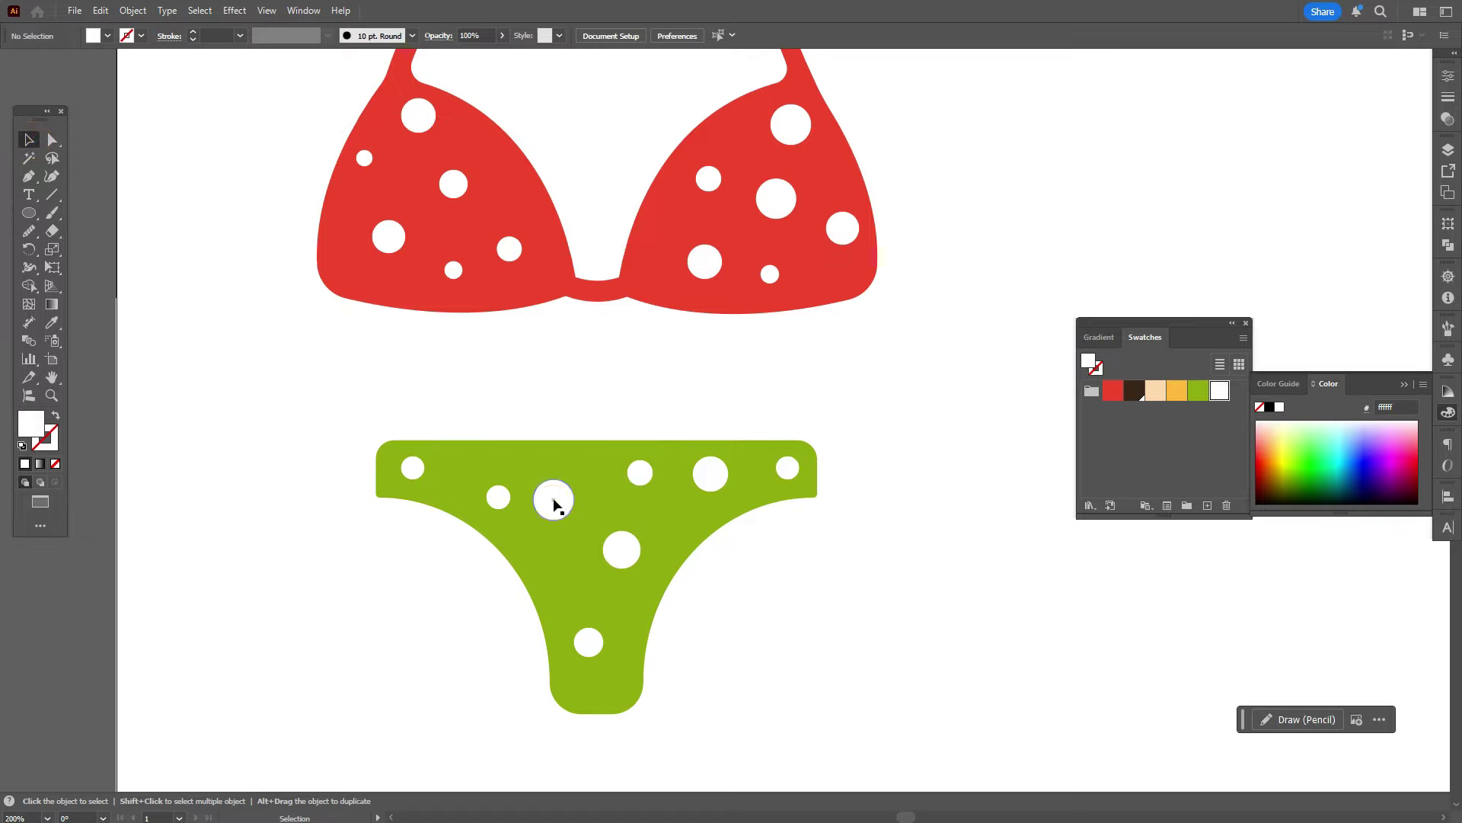
pyautogui.moveTo(555, 500)
pyautogui.mouseDown()
pyautogui.moveTo(562, 508)
pyautogui.moveTo(491, 475)
pyautogui.moveTo(559, 518)
pyautogui.moveTo(552, 527)
pyautogui.mouseUp()
pyautogui.moveTo(635, 477); pyautogui.dragTo(610, 472)
pyautogui.moveTo(623, 552); pyautogui.dragTo(643, 558)
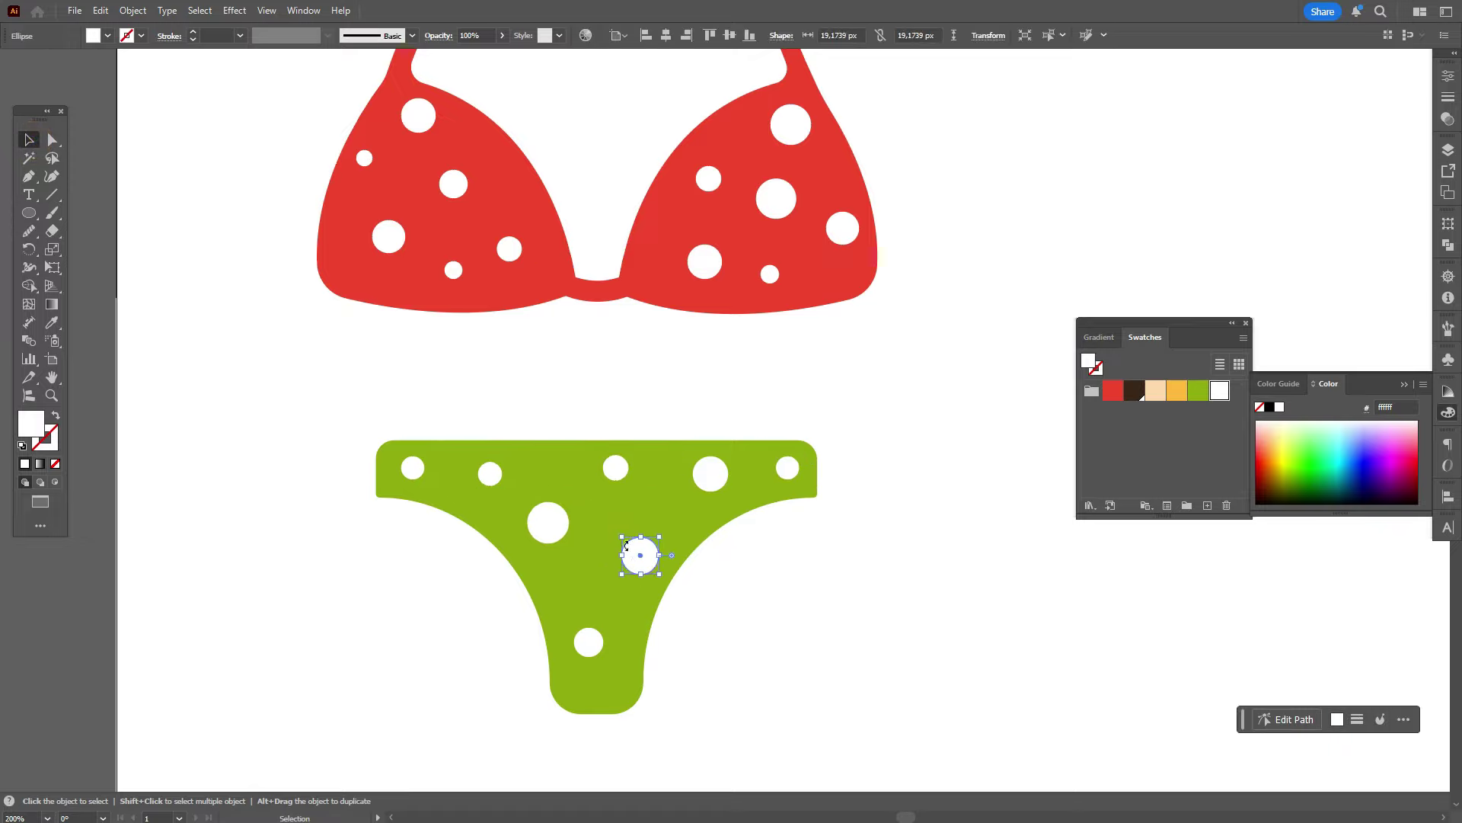
pyautogui.moveTo(615, 473); pyautogui.dragTo(596, 470)
pyautogui.moveTo(695, 486); pyautogui.dragTo(663, 487)
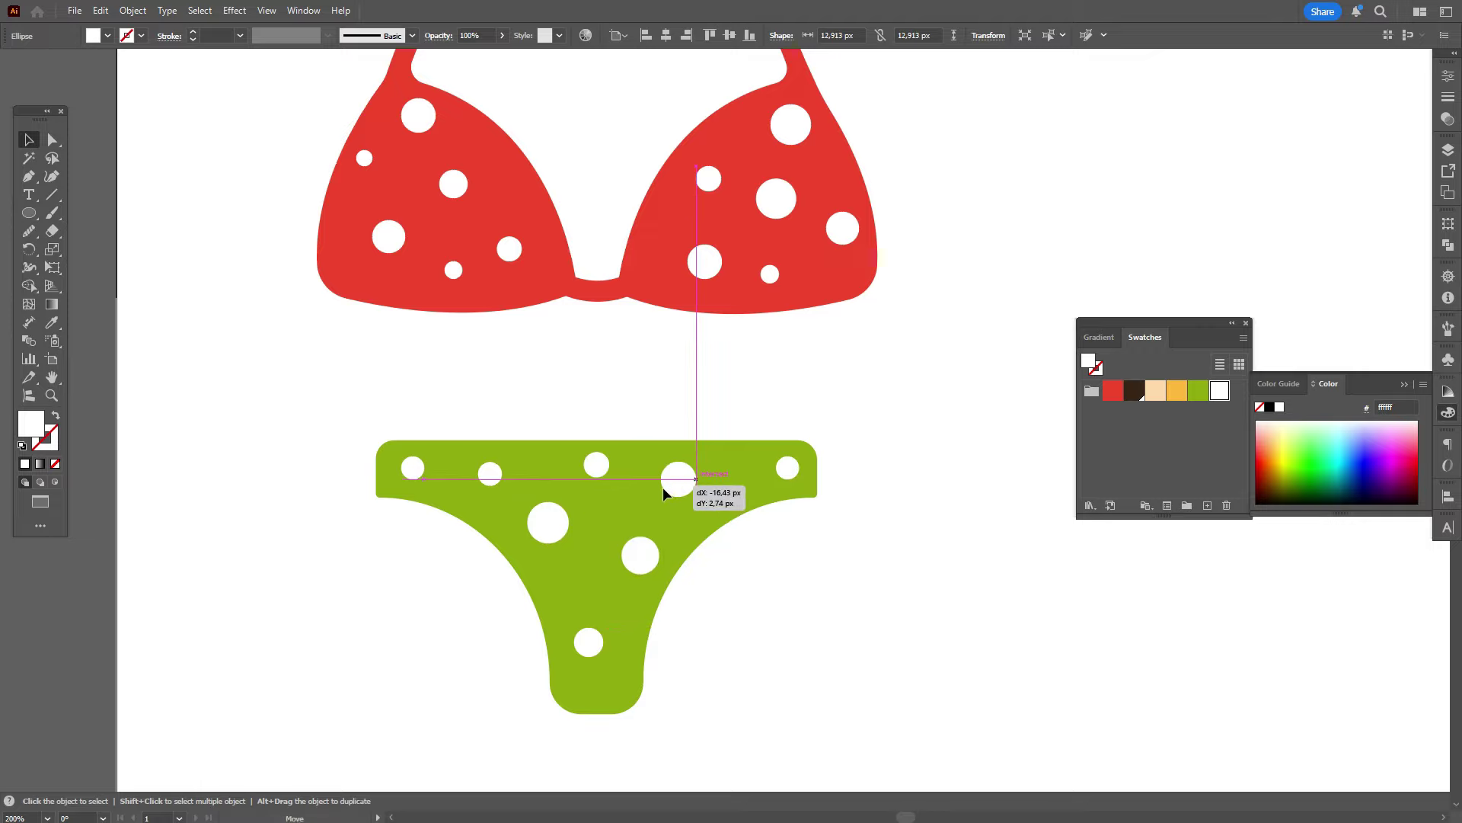
pyautogui.click(822, 454)
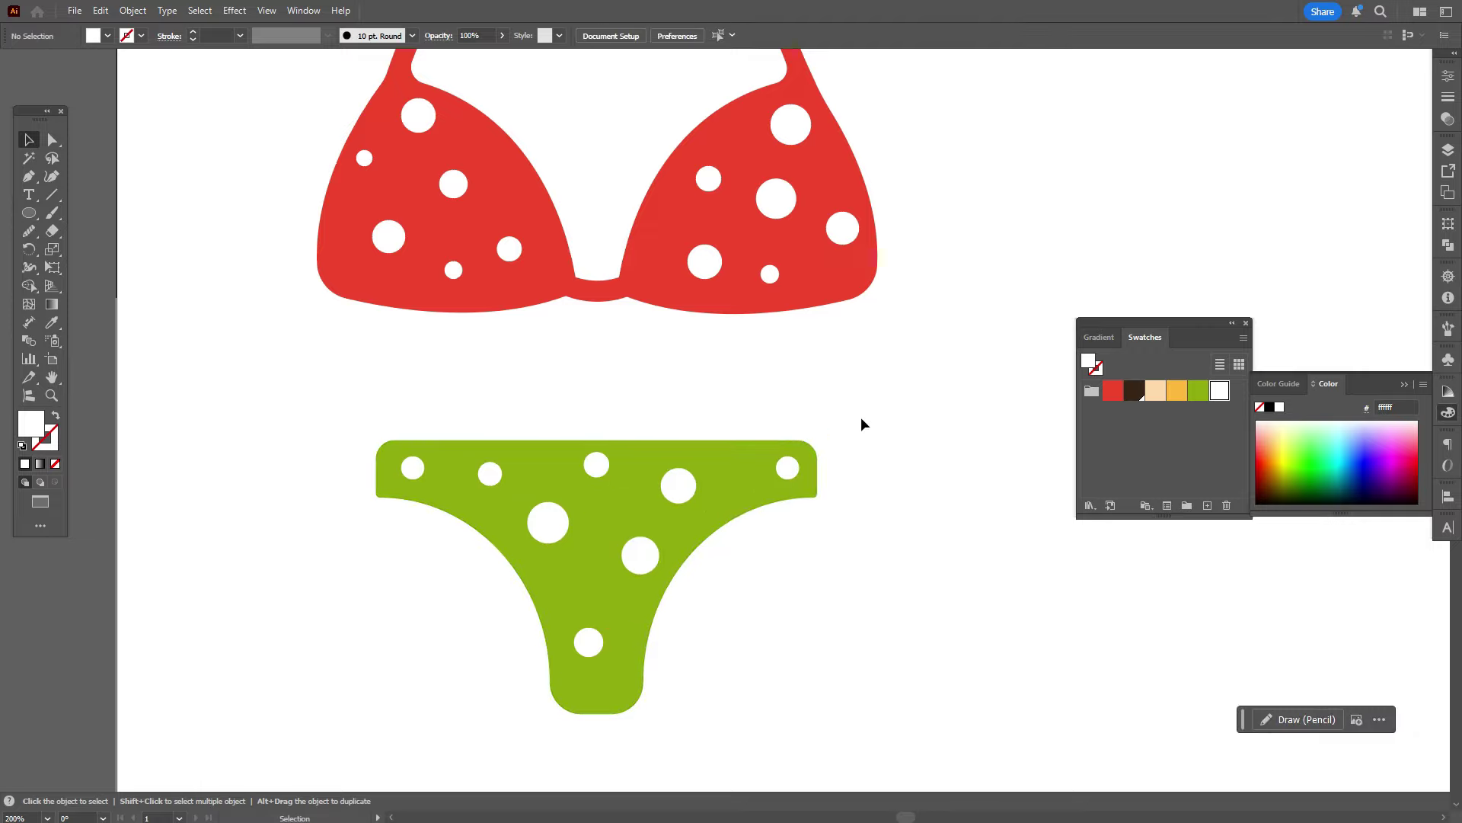
# Step: Enlarge the bikini bottom and its dots proportionally to about 269 px wide by 167 px high, keeping it beneath the top
pyautogui.click(23, 817)
pyautogui.write('70')
pyautogui.press('Return')
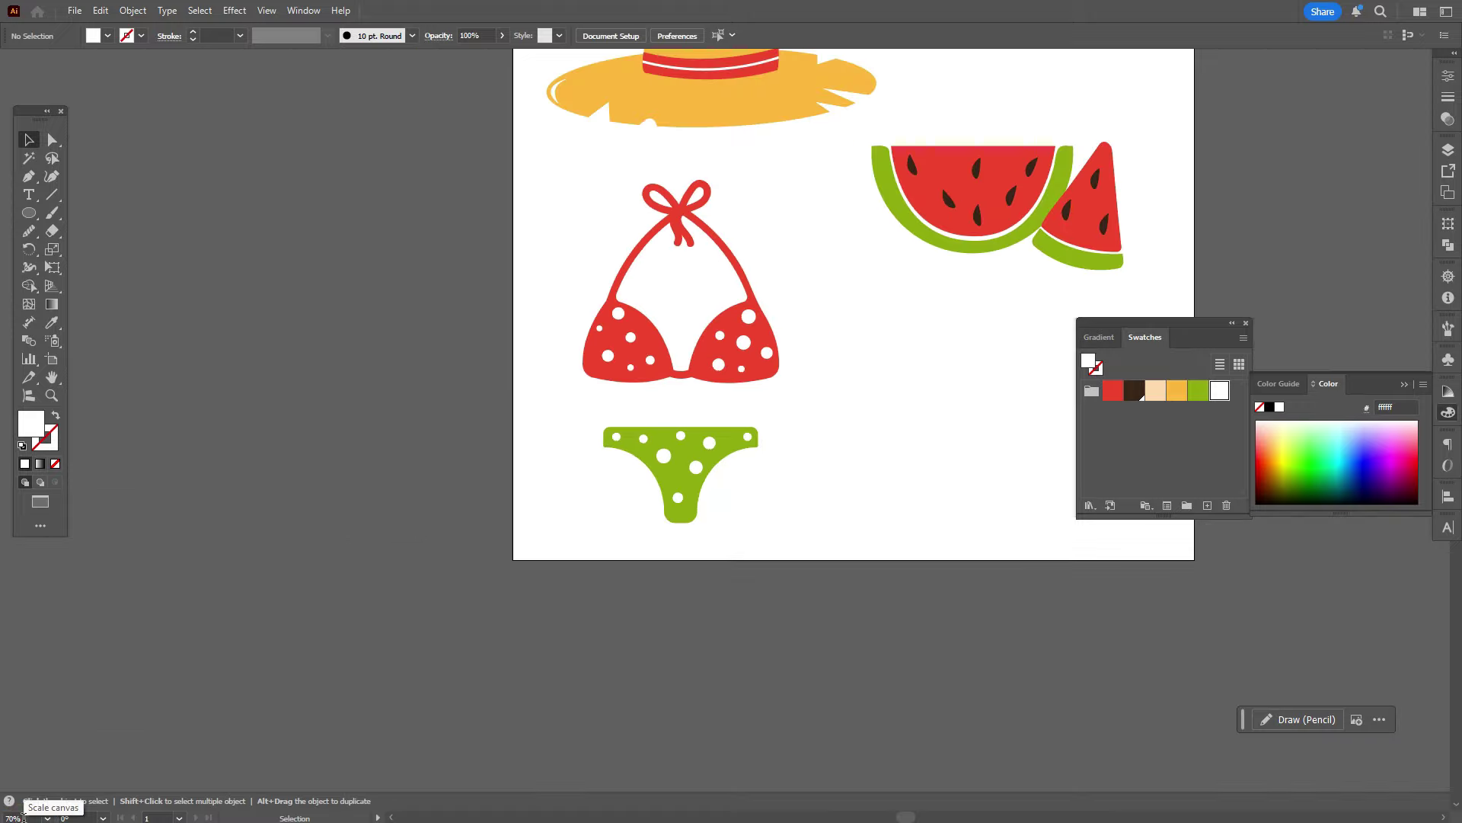
pyautogui.moveTo(816, 350); pyautogui.dragTo(509, 506)
pyautogui.click(26, 141)
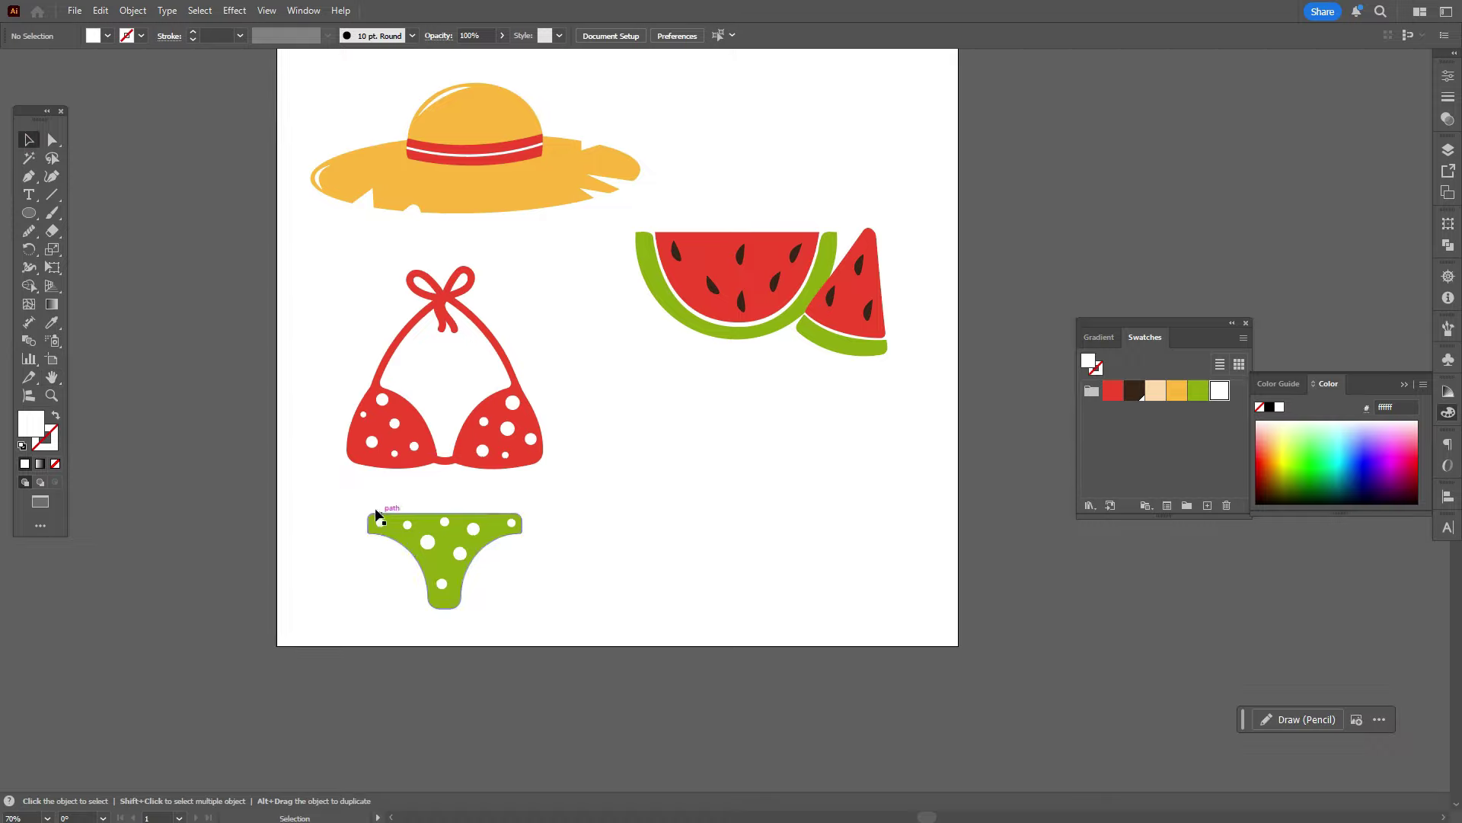
pyautogui.moveTo(343, 489); pyautogui.dragTo(524, 629)
pyautogui.moveTo(526, 563); pyautogui.dragTo(538, 567)
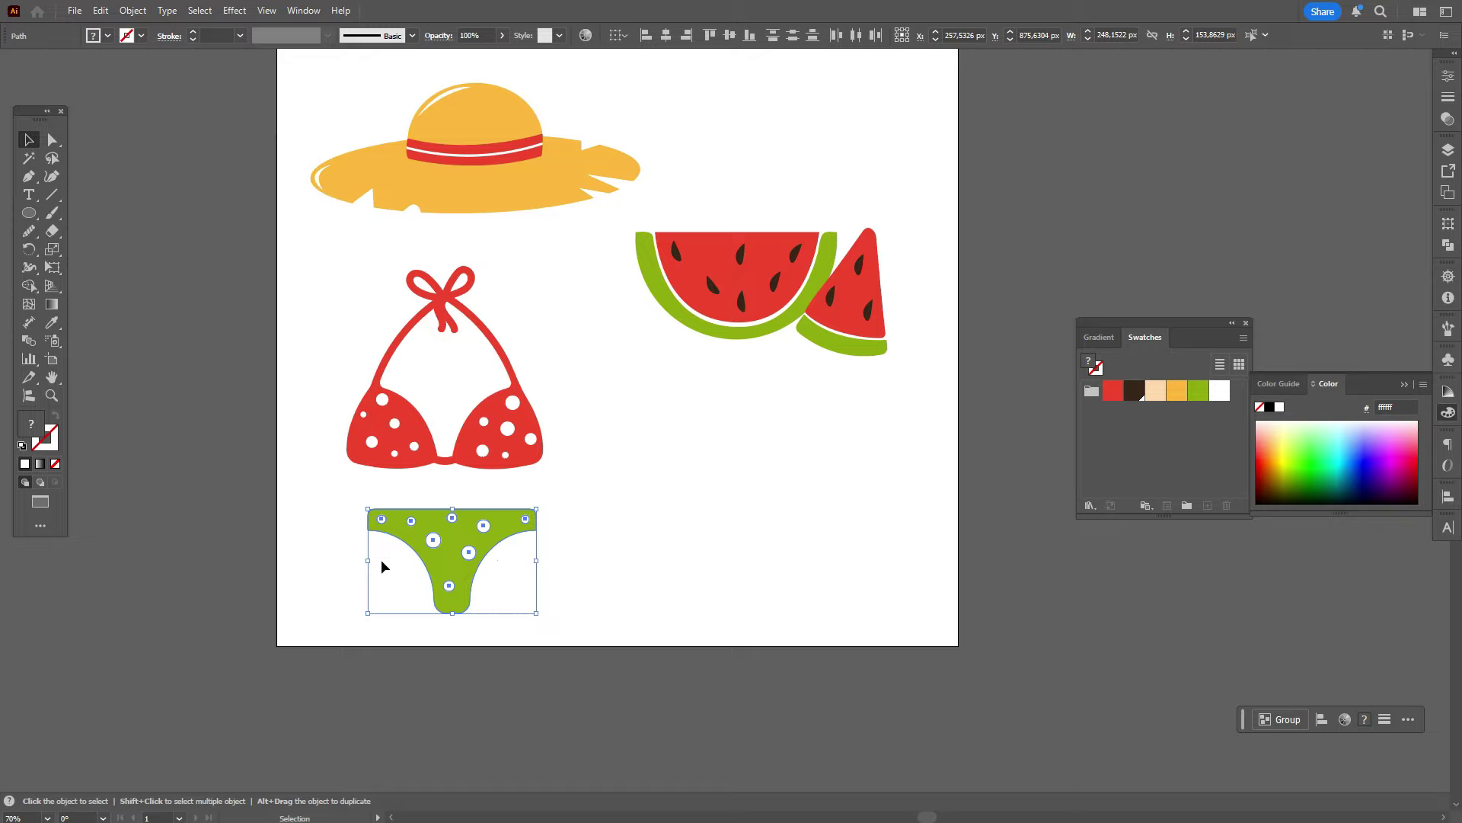
pyautogui.moveTo(369, 561); pyautogui.dragTo(353, 565)
pyautogui.moveTo(464, 551); pyautogui.dragTo(463, 556)
pyautogui.click(522, 640)
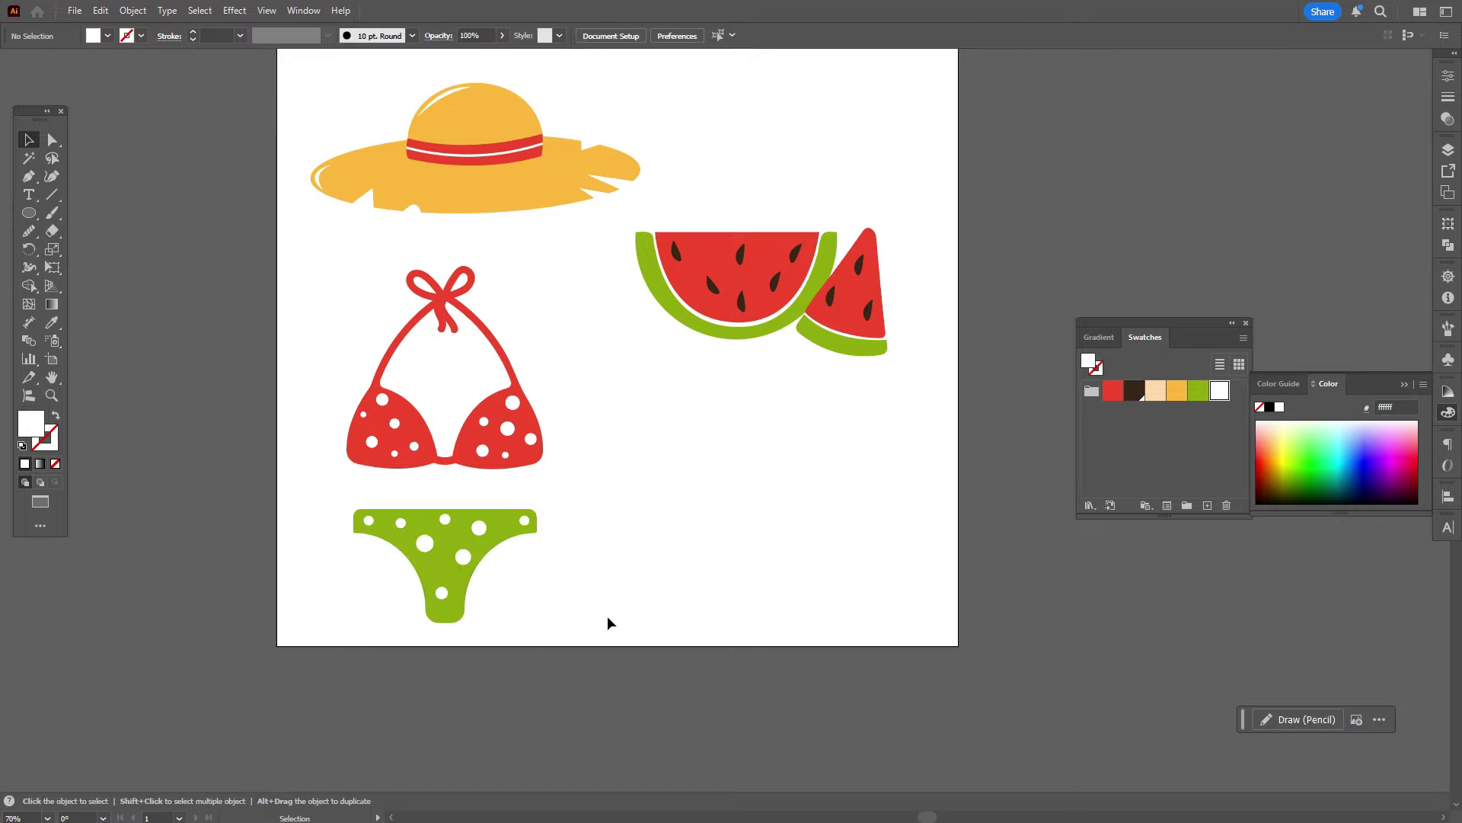
# Step: Rearrange the white dots on the enlarged bikini bottom for a more balanced pattern
pyautogui.scroll(1, 608, 617)
pyautogui.click(425, 561)
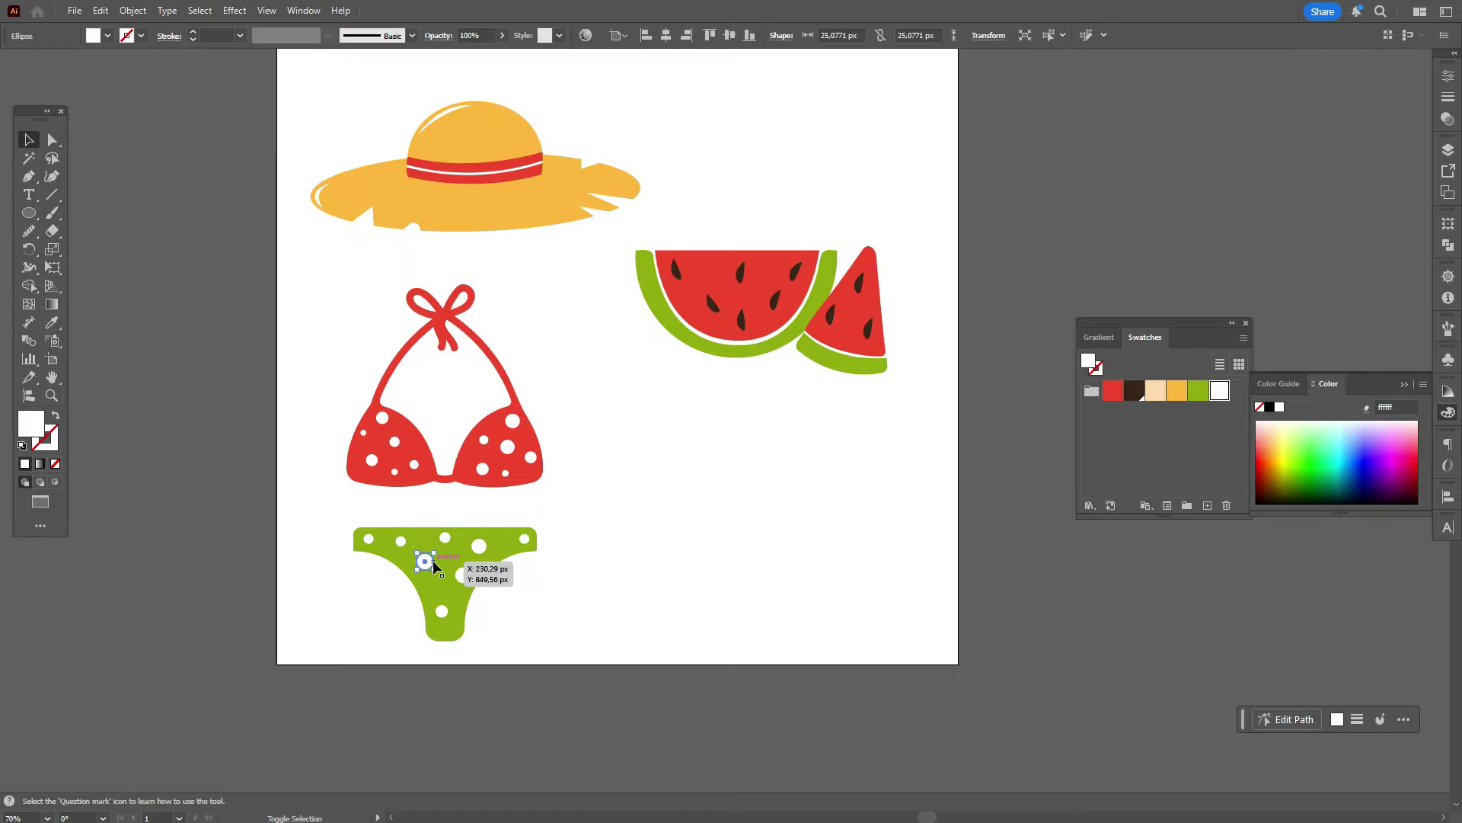
pyautogui.moveTo(434, 569); pyautogui.dragTo(472, 573)
pyautogui.click(464, 574)
pyautogui.click(580, 603)
pyautogui.scroll(1, 669, 595)
pyautogui.moveTo(449, 557); pyautogui.dragTo(484, 572)
pyautogui.click(620, 574)
pyautogui.click(603, 578)
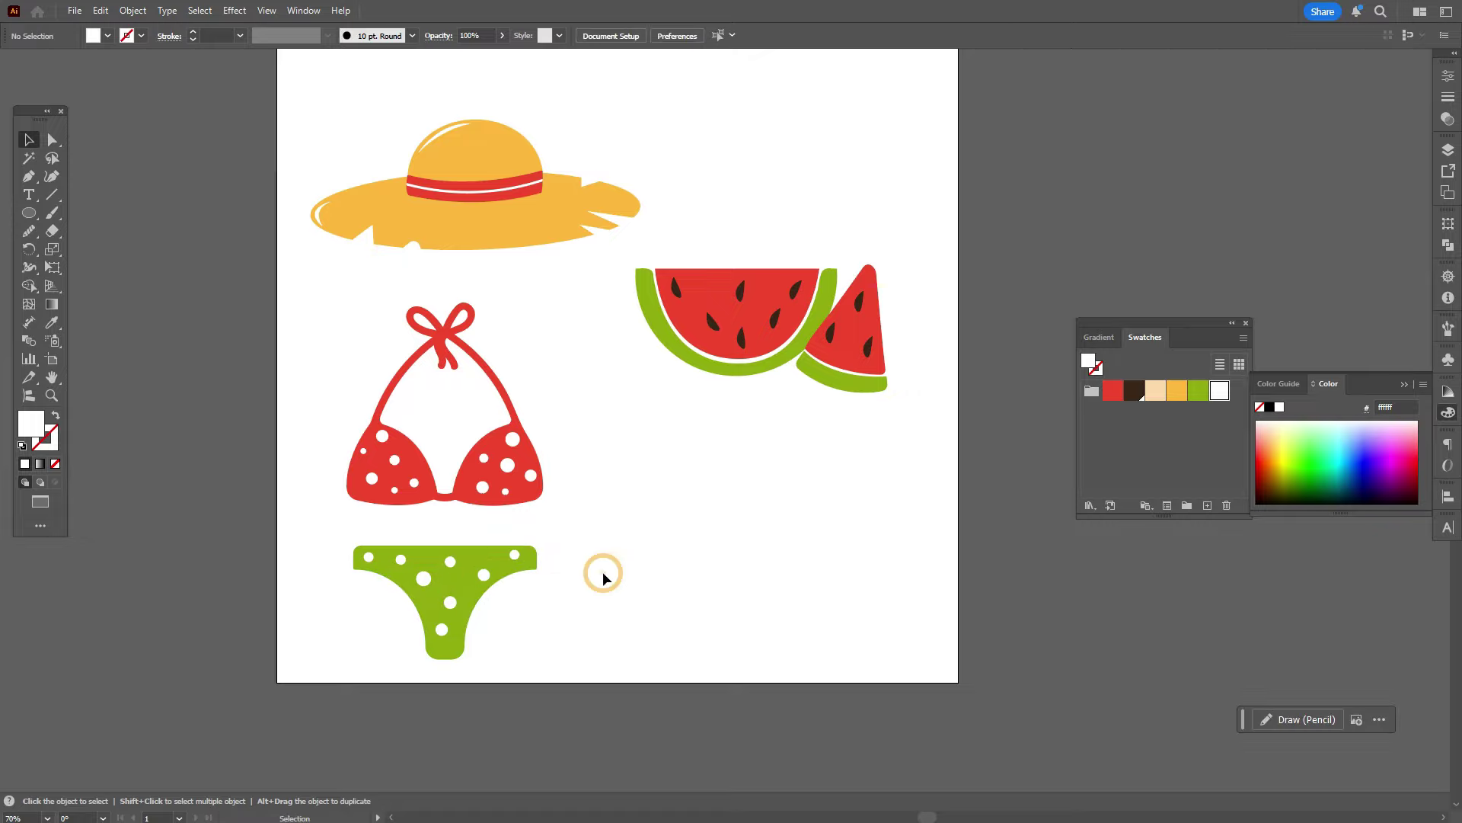
# Step: Group the green bikini bottom with its white dots and select the group
pyautogui.scroll(1, 630, 584)
pyautogui.scroll(-3, 629, 584)
pyautogui.scroll(2, 629, 584)
pyautogui.moveTo(278, 323); pyautogui.dragTo(576, 653)
pyautogui.click(646, 641)
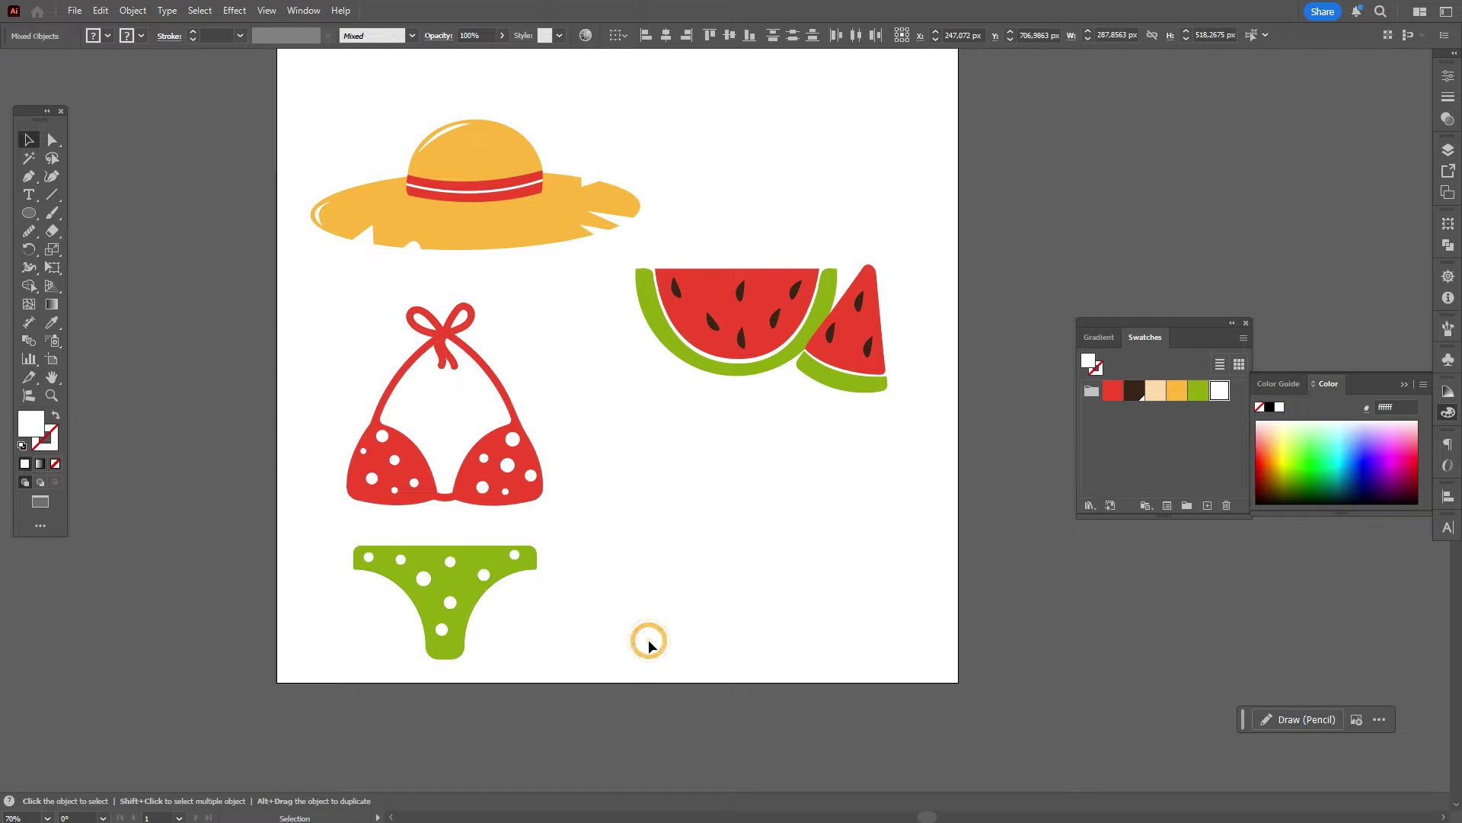
pyautogui.moveTo(330, 529); pyautogui.dragTo(559, 642)
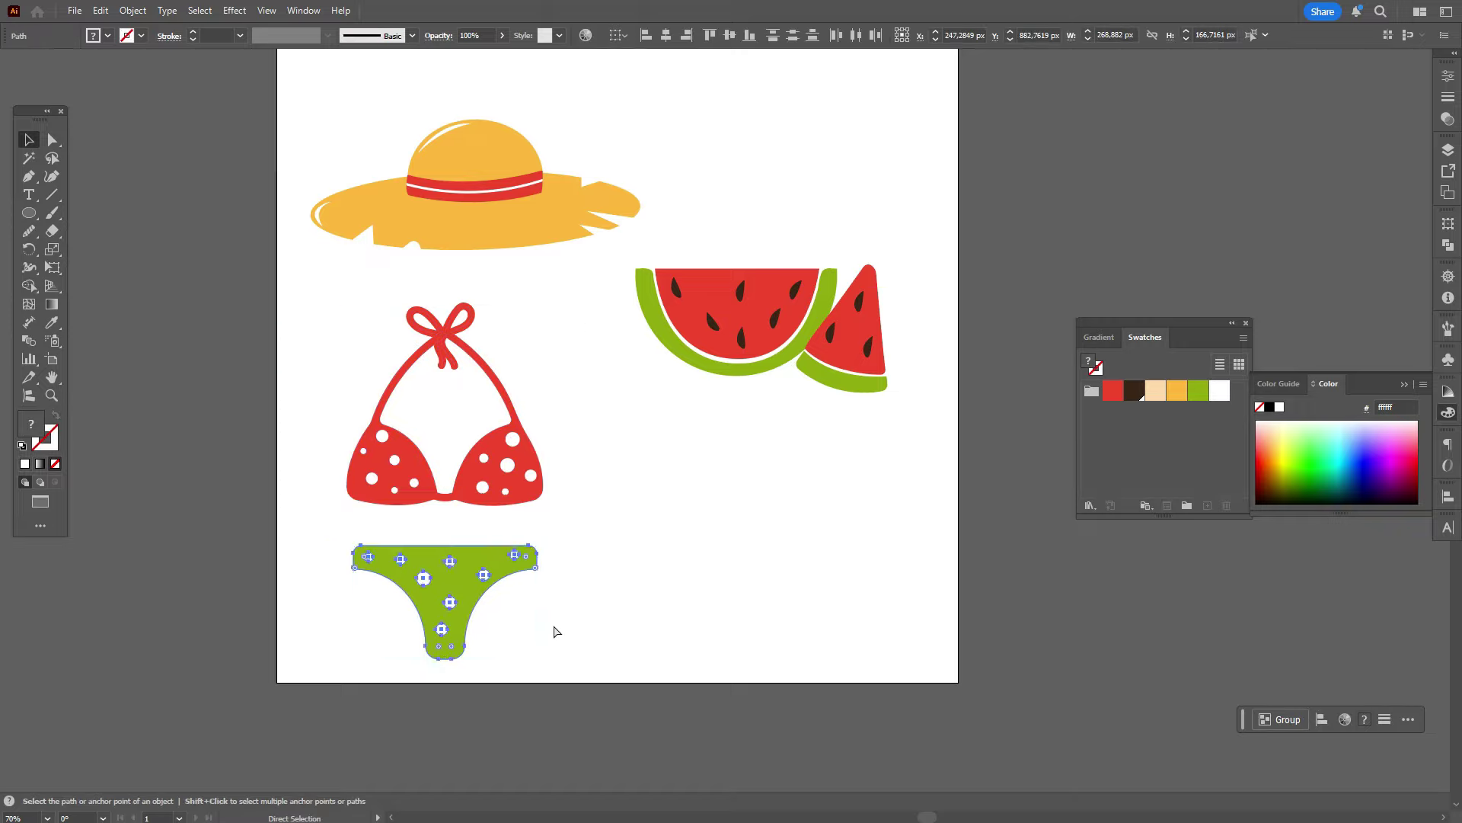
pyautogui.hotkey('ctrl', 'g')
pyautogui.moveTo(349, 308); pyautogui.dragTo(569, 520)
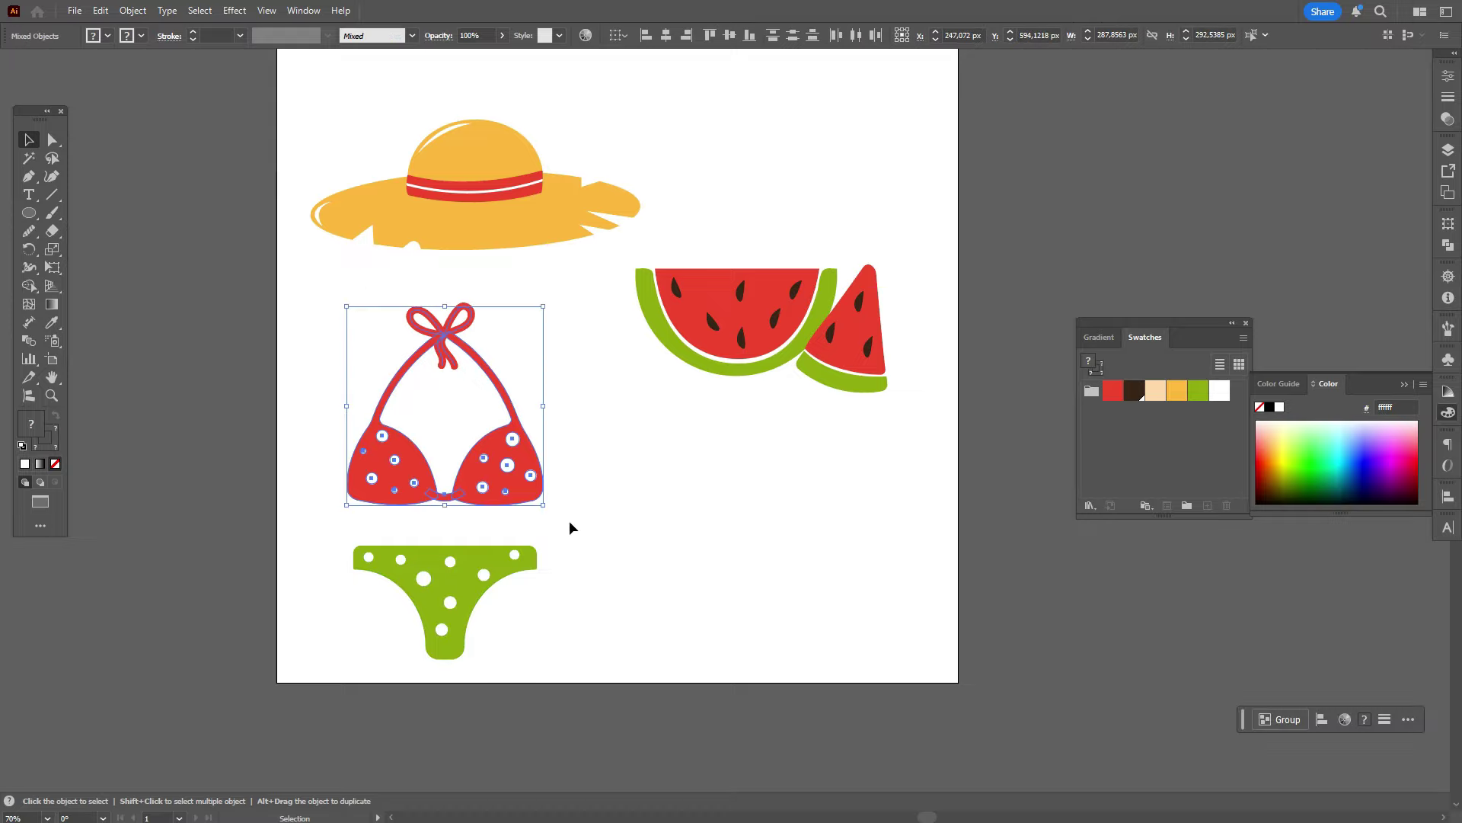
pyautogui.click(491, 577)
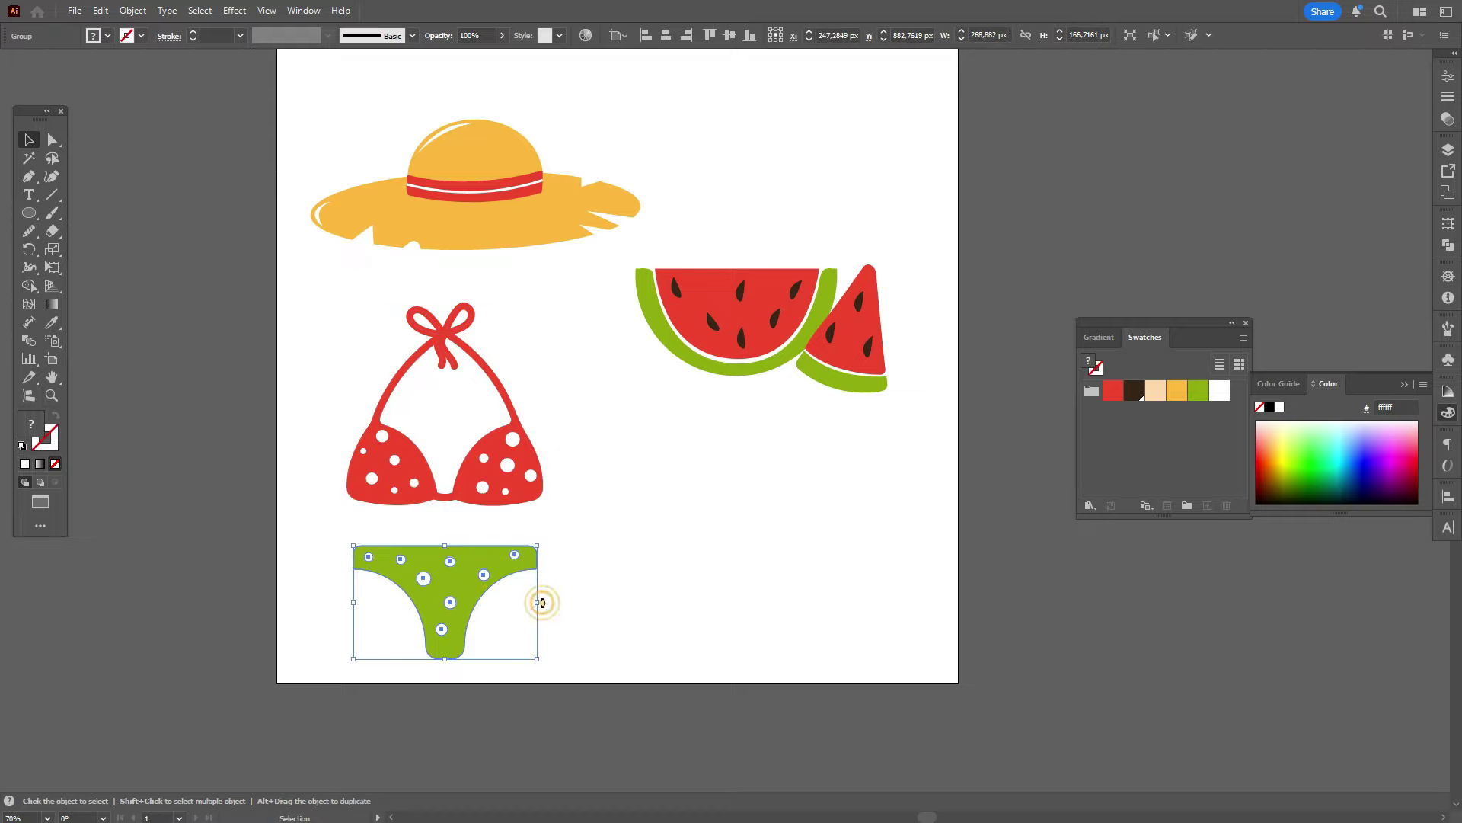
# Step: Tilt the green bikini bottom clockwise and expand the red bikini top's strokes into filled shapes
pyautogui.moveTo(542, 602); pyautogui.dragTo(450, 605)
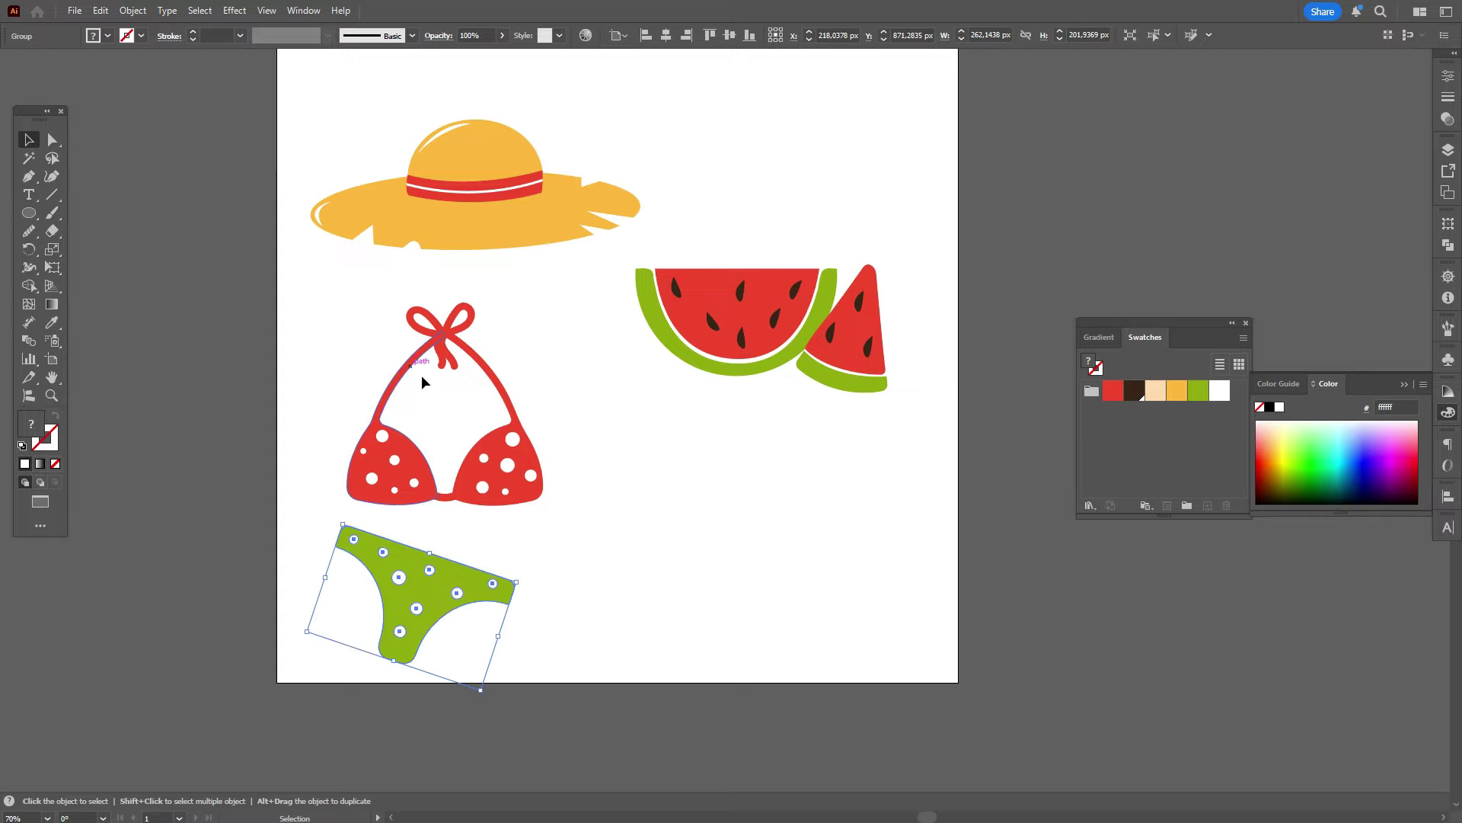
pyautogui.moveTo(376, 298); pyautogui.dragTo(474, 367)
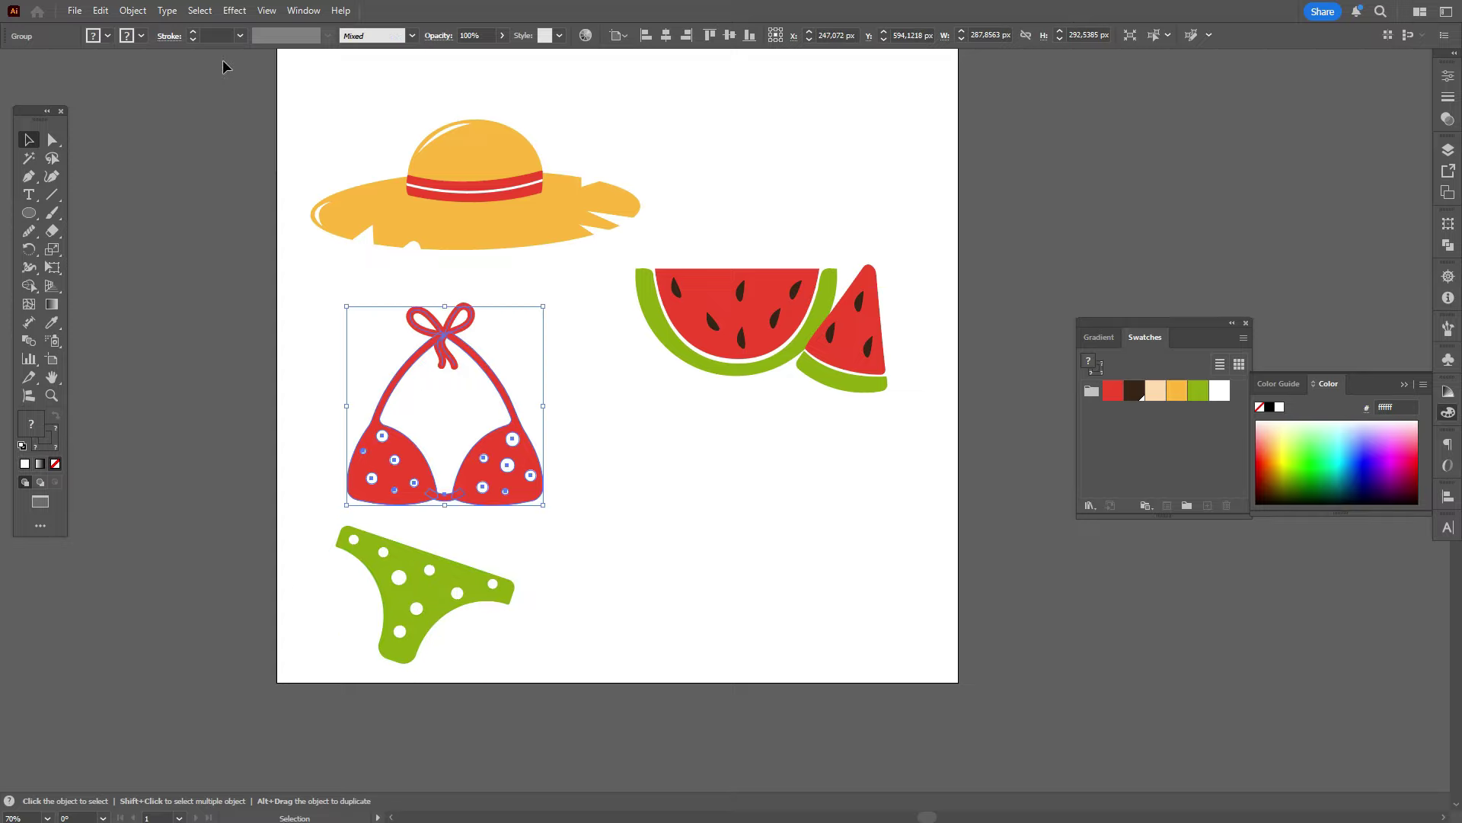
pyautogui.click(133, 10)
pyautogui.click(175, 238)
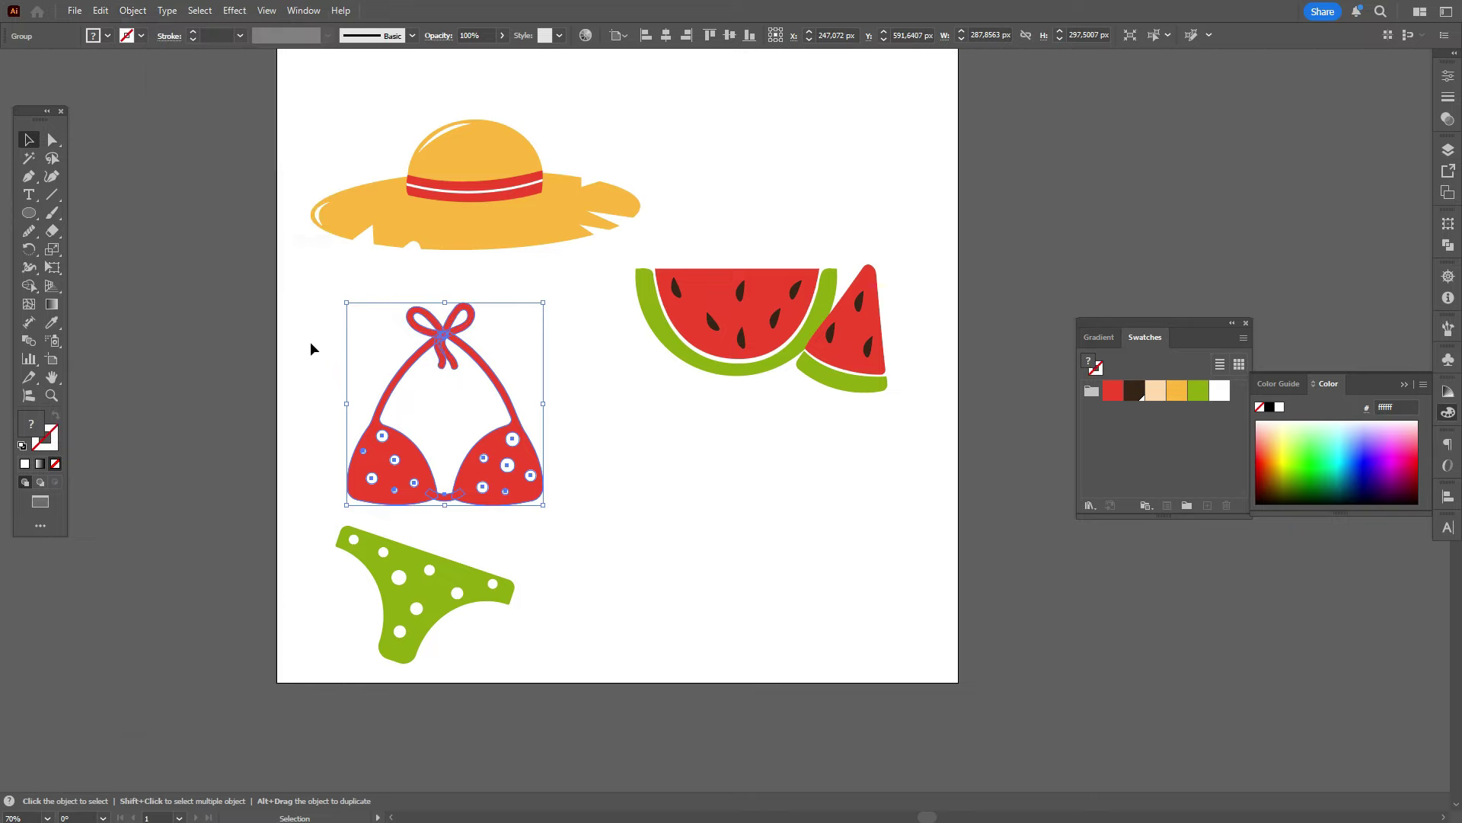
pyautogui.press('a')
pyautogui.moveTo(294, 292); pyautogui.dragTo(532, 505)
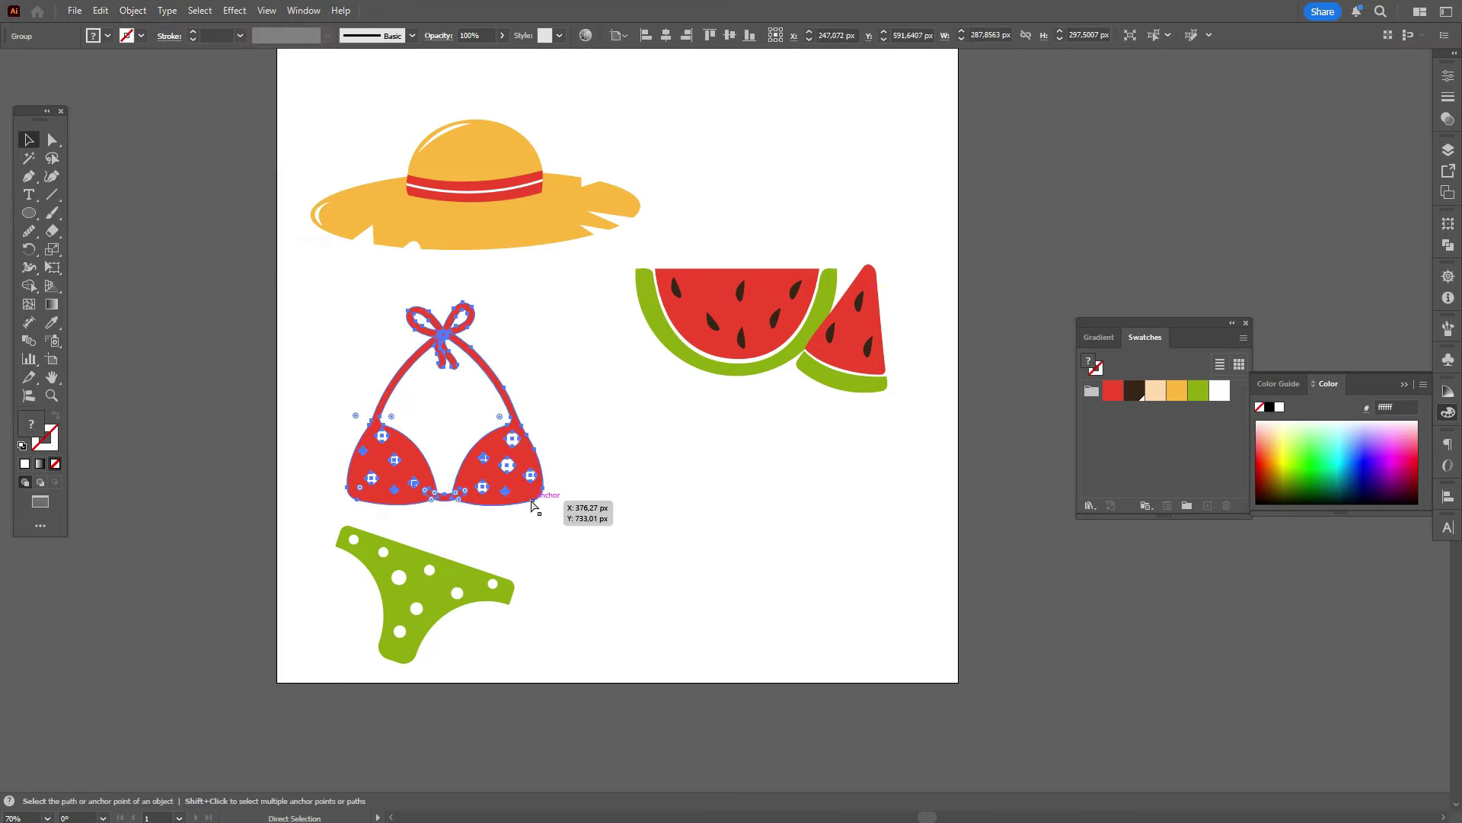
pyautogui.press('v')
pyautogui.click(583, 496)
# Step: Draw a closed red heart about 253 px wide and 166 px high below the watermelon with the Pen tool
pyautogui.moveTo(518, 477); pyautogui.dragTo(511, 458)
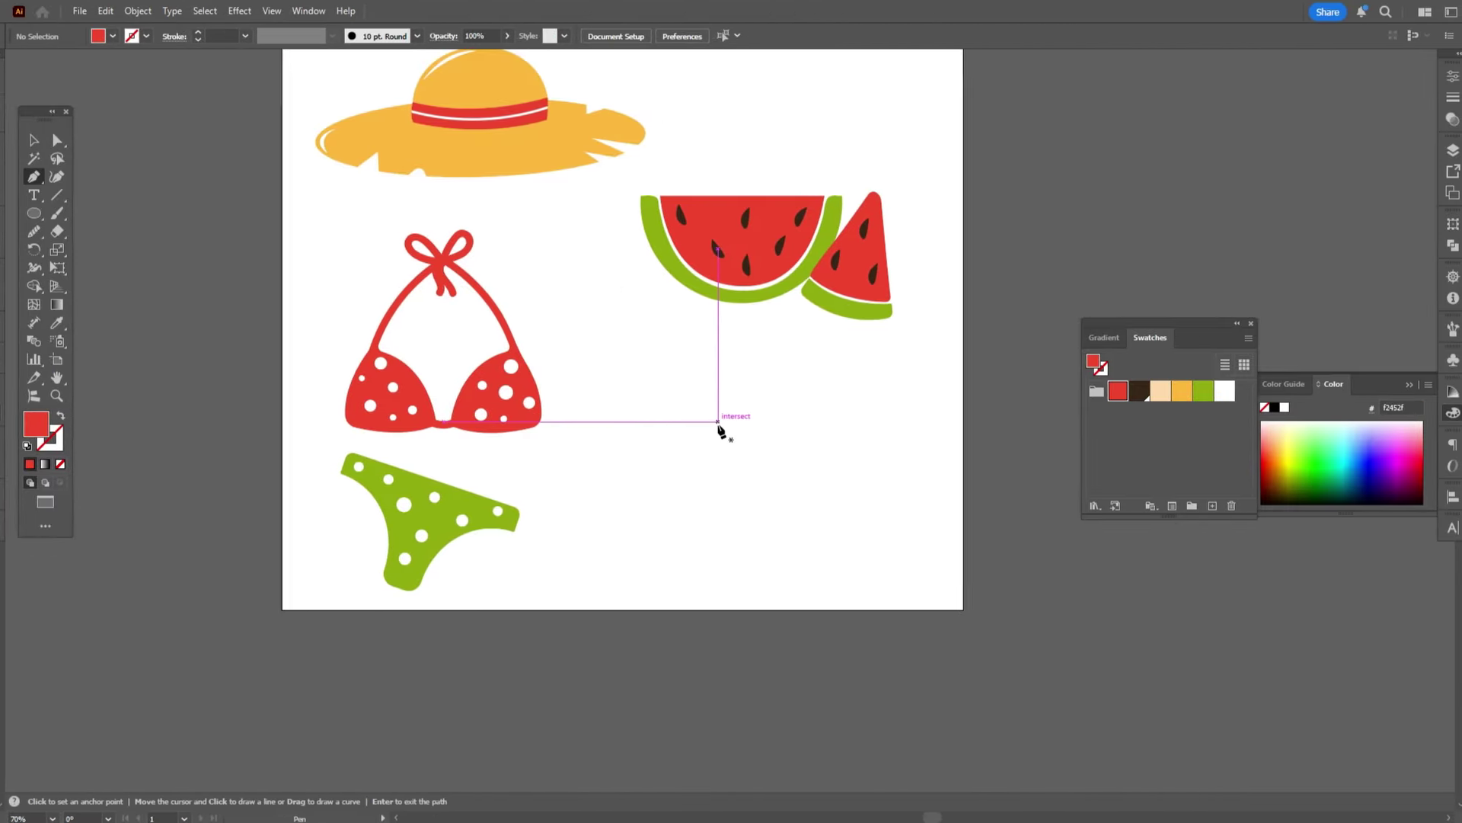
pyautogui.click(707, 428)
pyautogui.moveTo(629, 390); pyautogui.dragTo(582, 413)
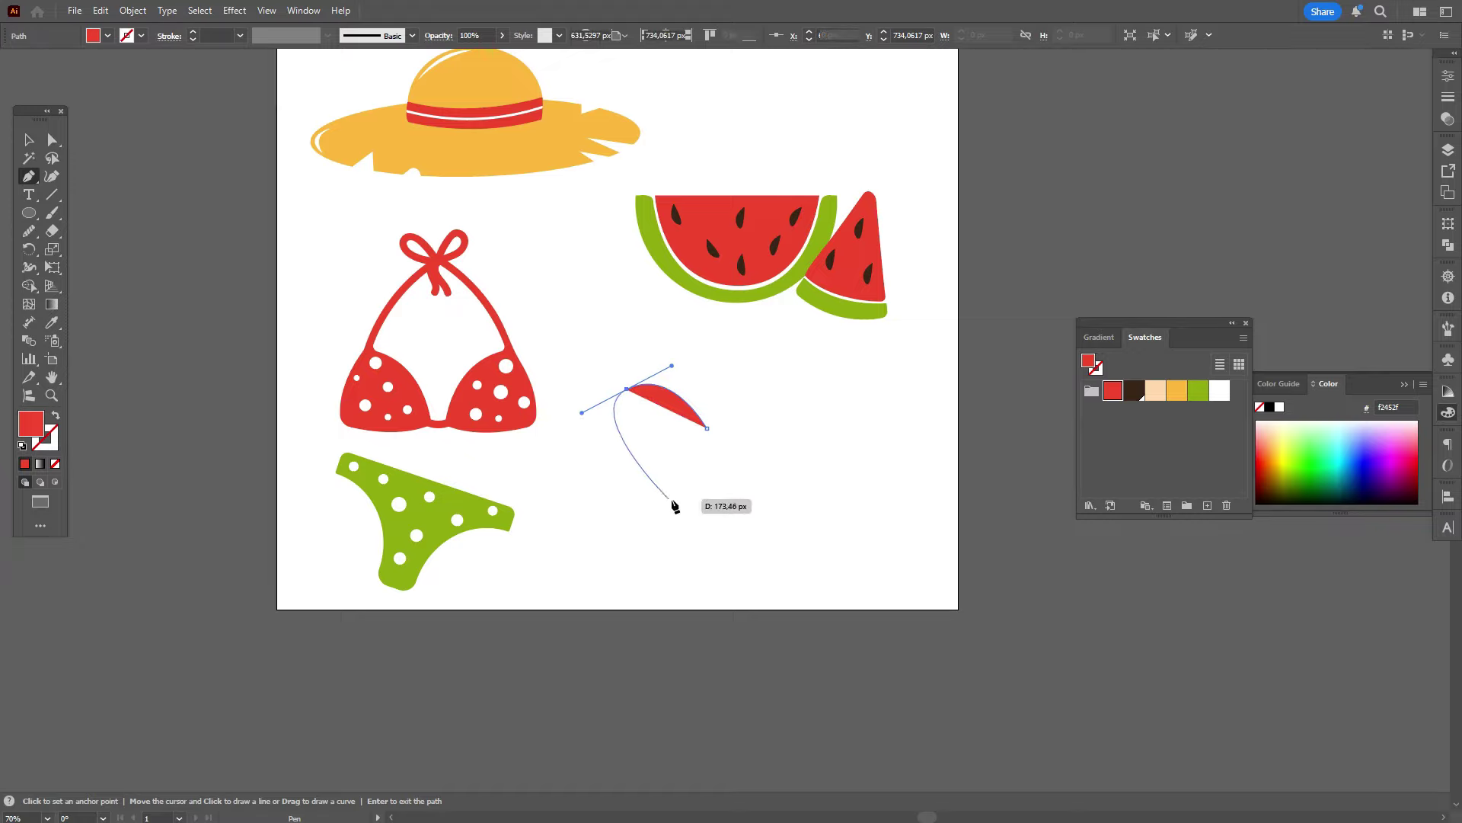
pyautogui.moveTo(712, 496); pyautogui.dragTo(765, 502)
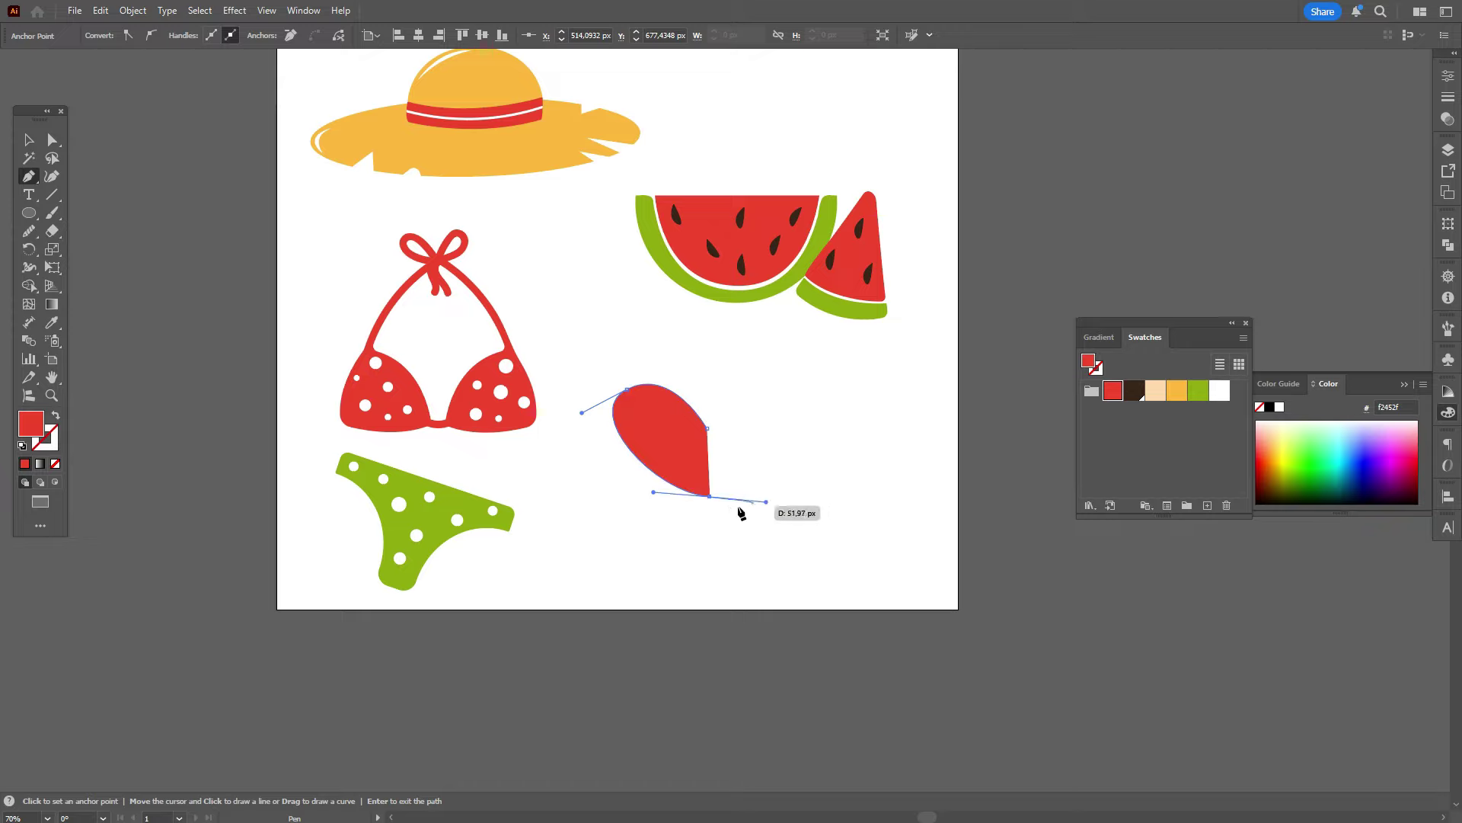
pyautogui.click(710, 497)
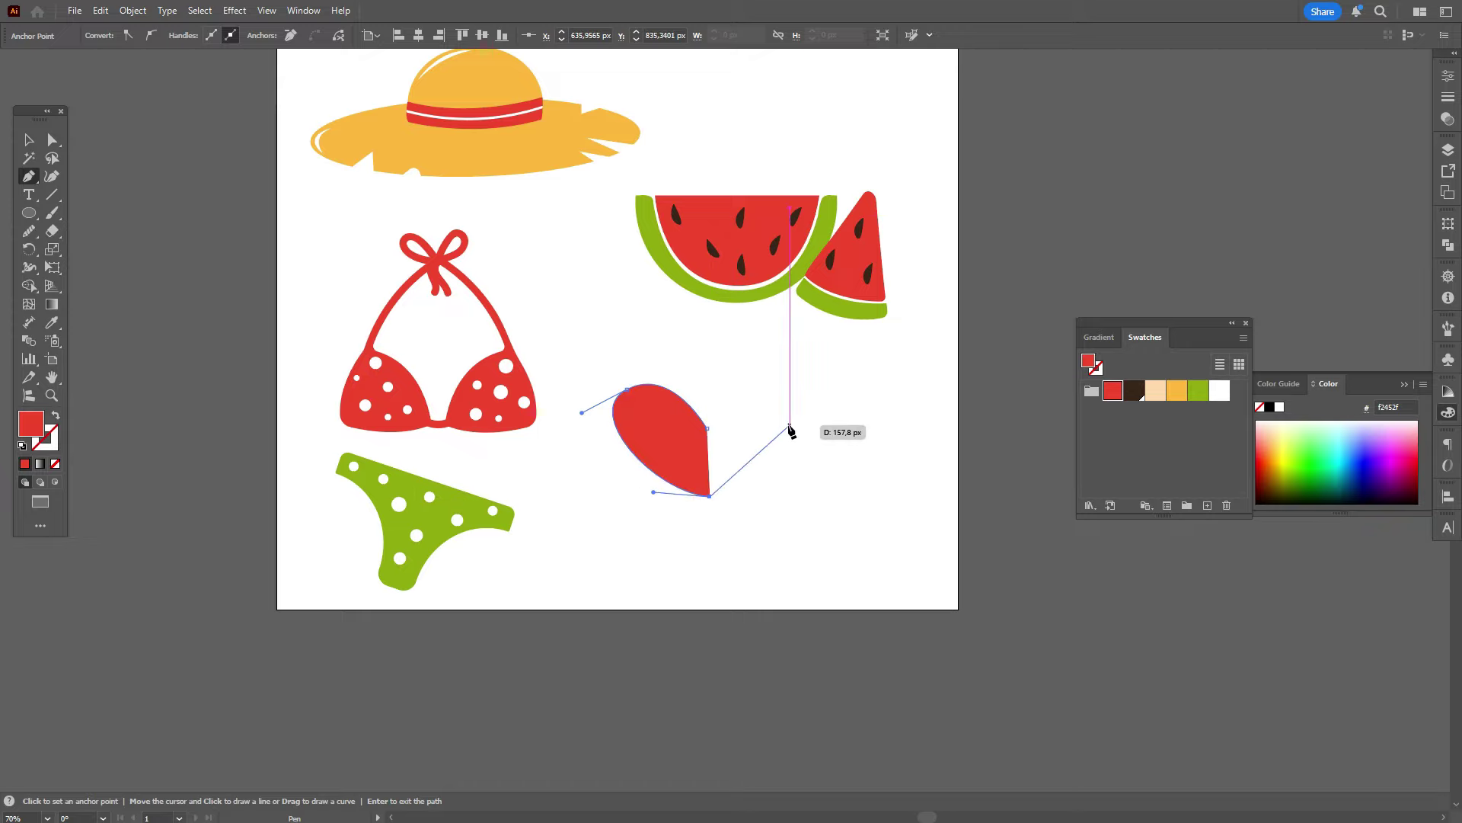
pyautogui.moveTo(787, 417); pyautogui.dragTo(785, 365)
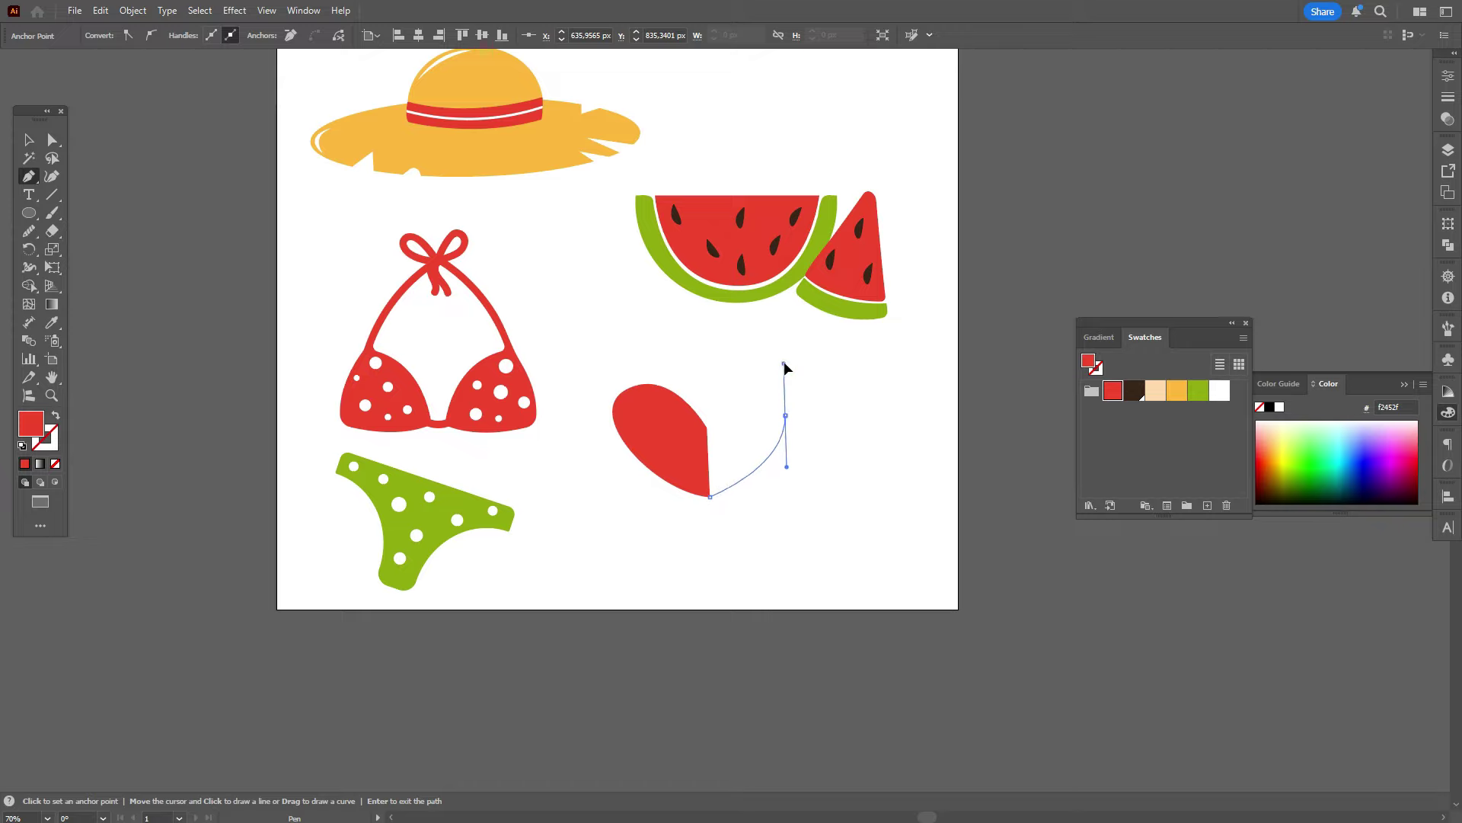
pyautogui.click(709, 429)
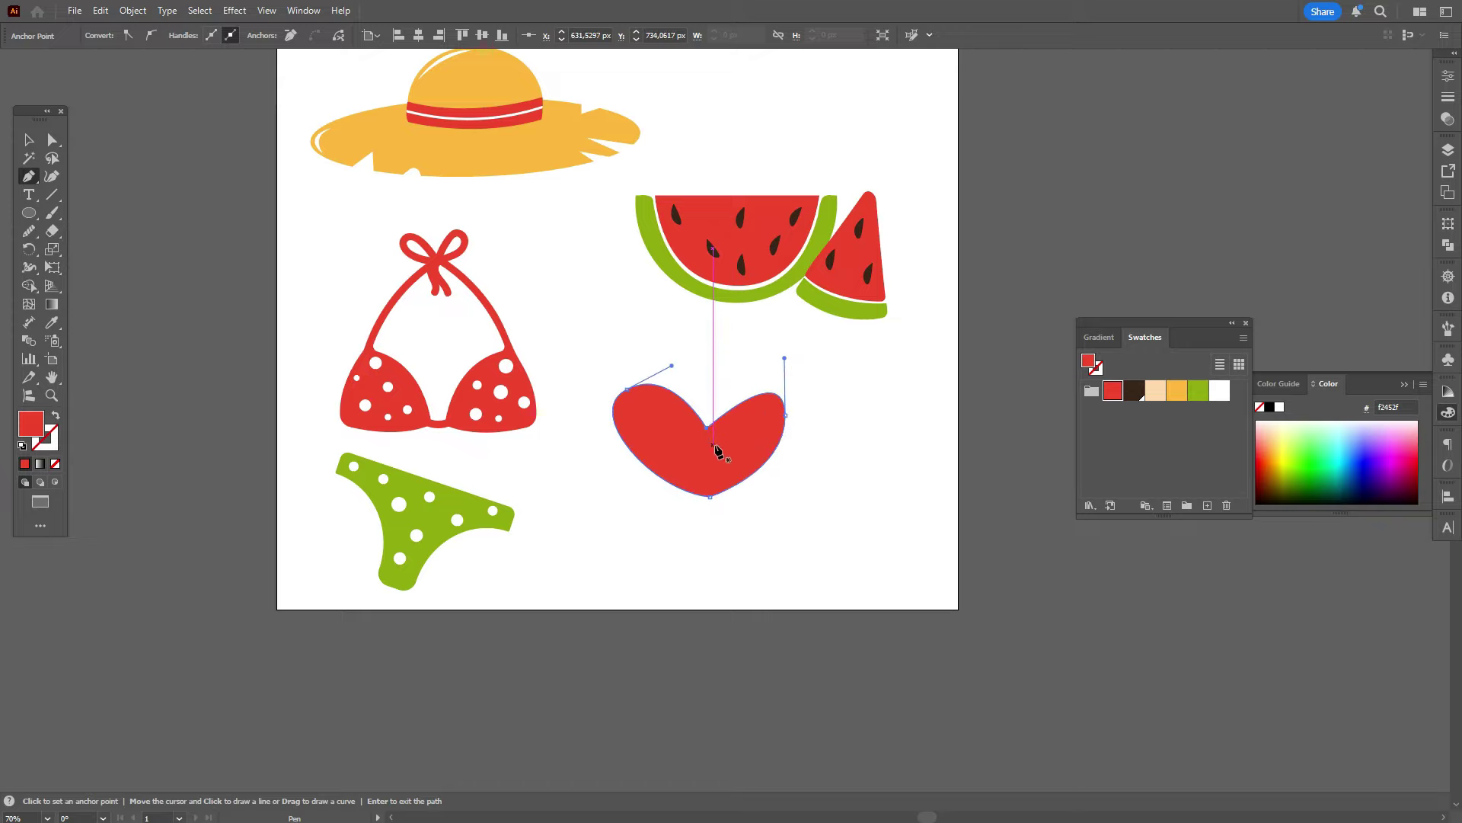
# Step: Reshape the heart by pulling its right lobe inward and lower, narrowing it to about 247 px
pyautogui.click(52, 140)
pyautogui.click(79, 160)
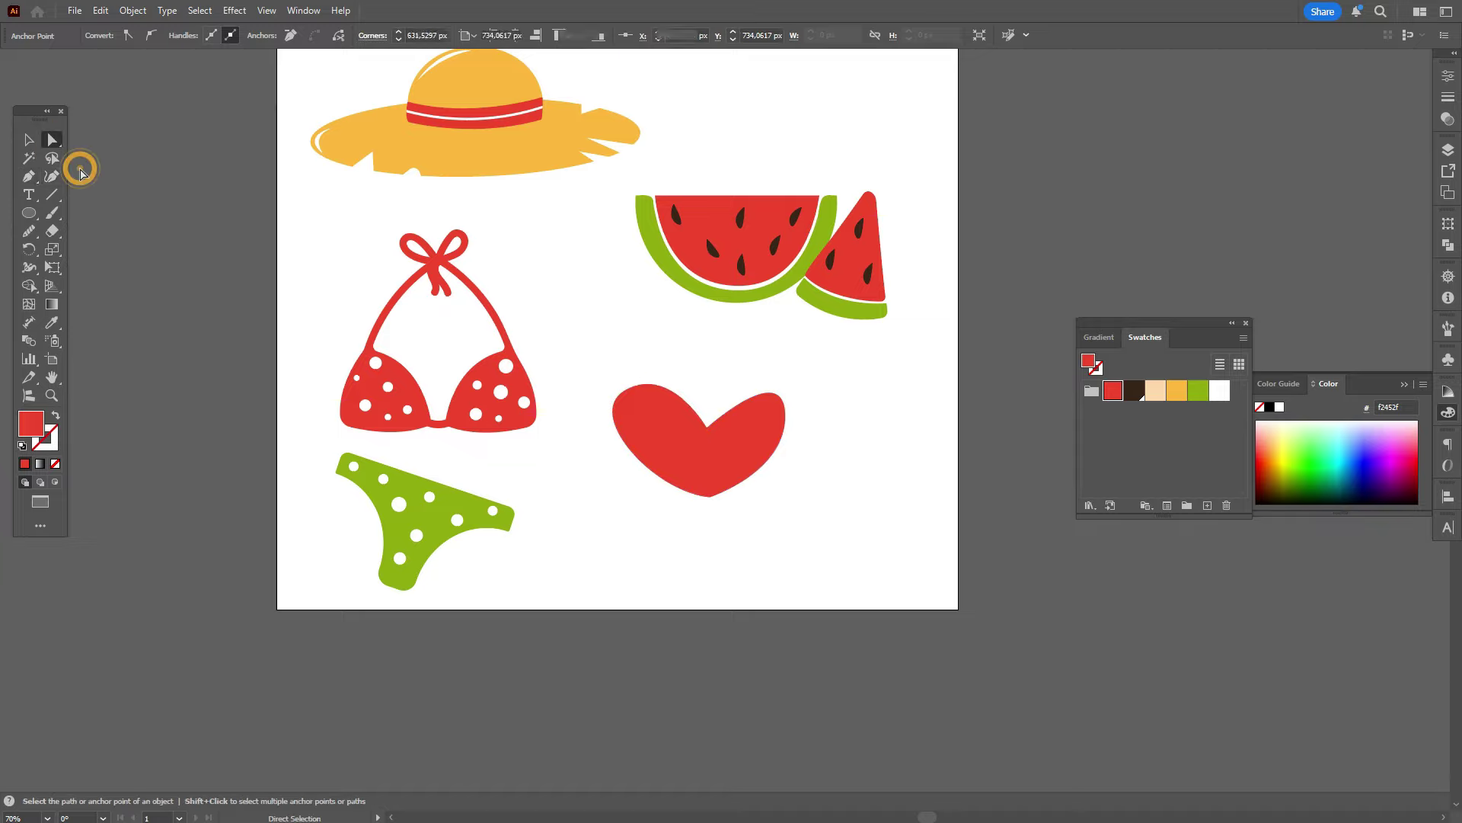
pyautogui.click(720, 436)
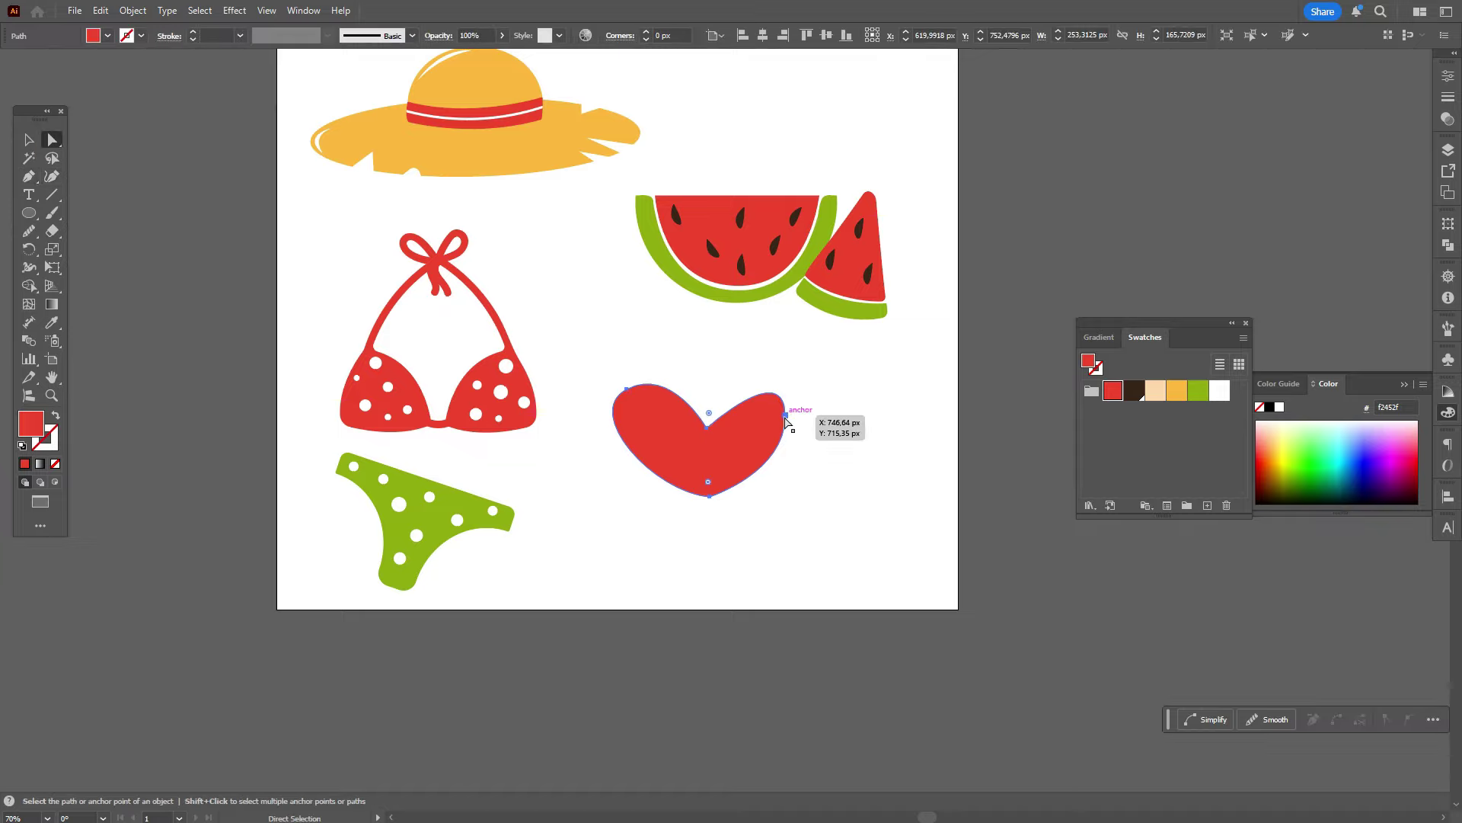
pyautogui.click(785, 414)
pyautogui.moveTo(787, 416); pyautogui.dragTo(736, 455)
pyautogui.click(27, 139)
pyautogui.click(81, 205)
pyautogui.click(52, 139)
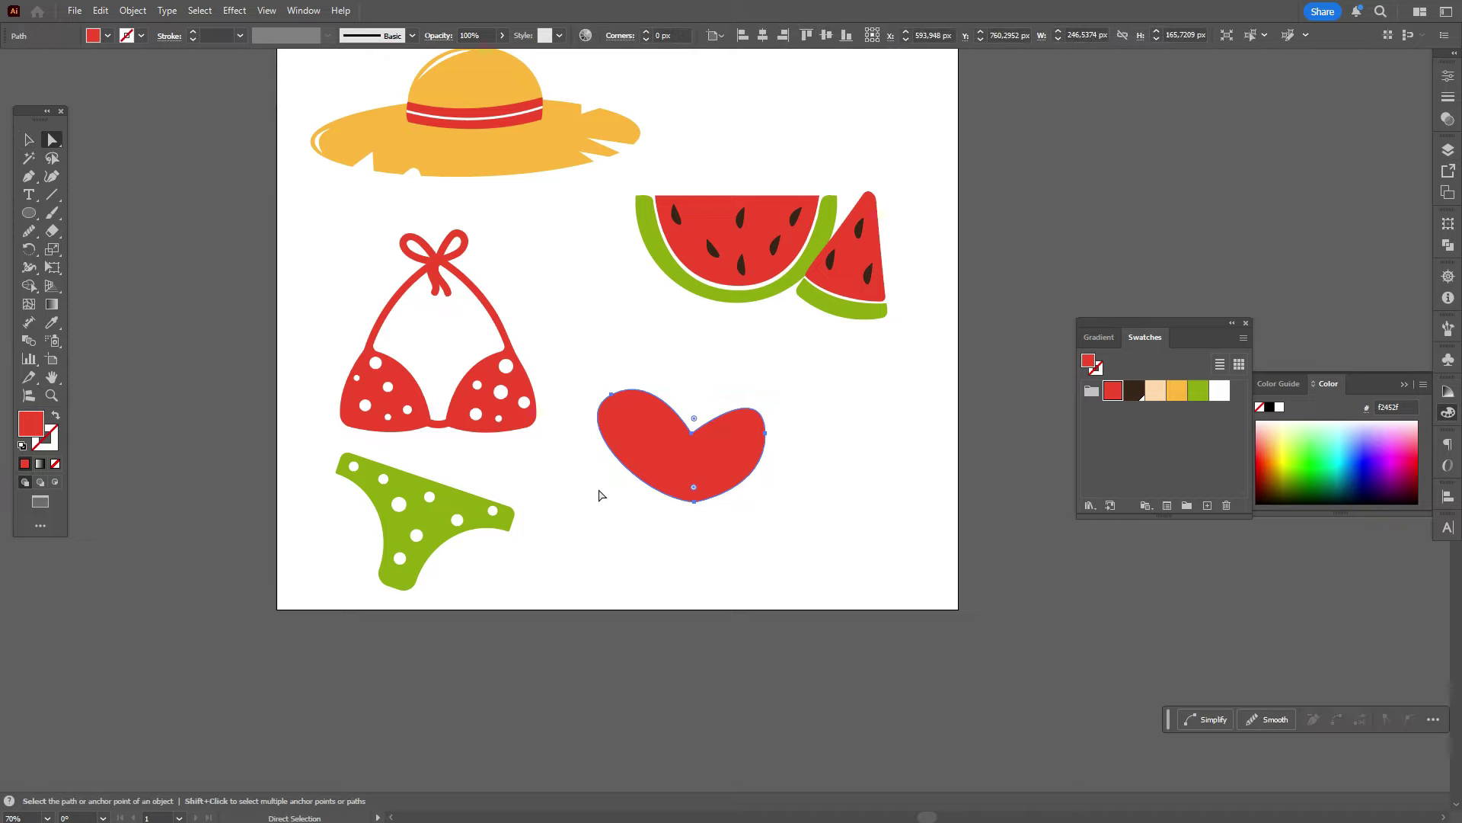
# Step: Round the heart's bottom point and move its centre notch slightly upward
pyautogui.click(693, 500)
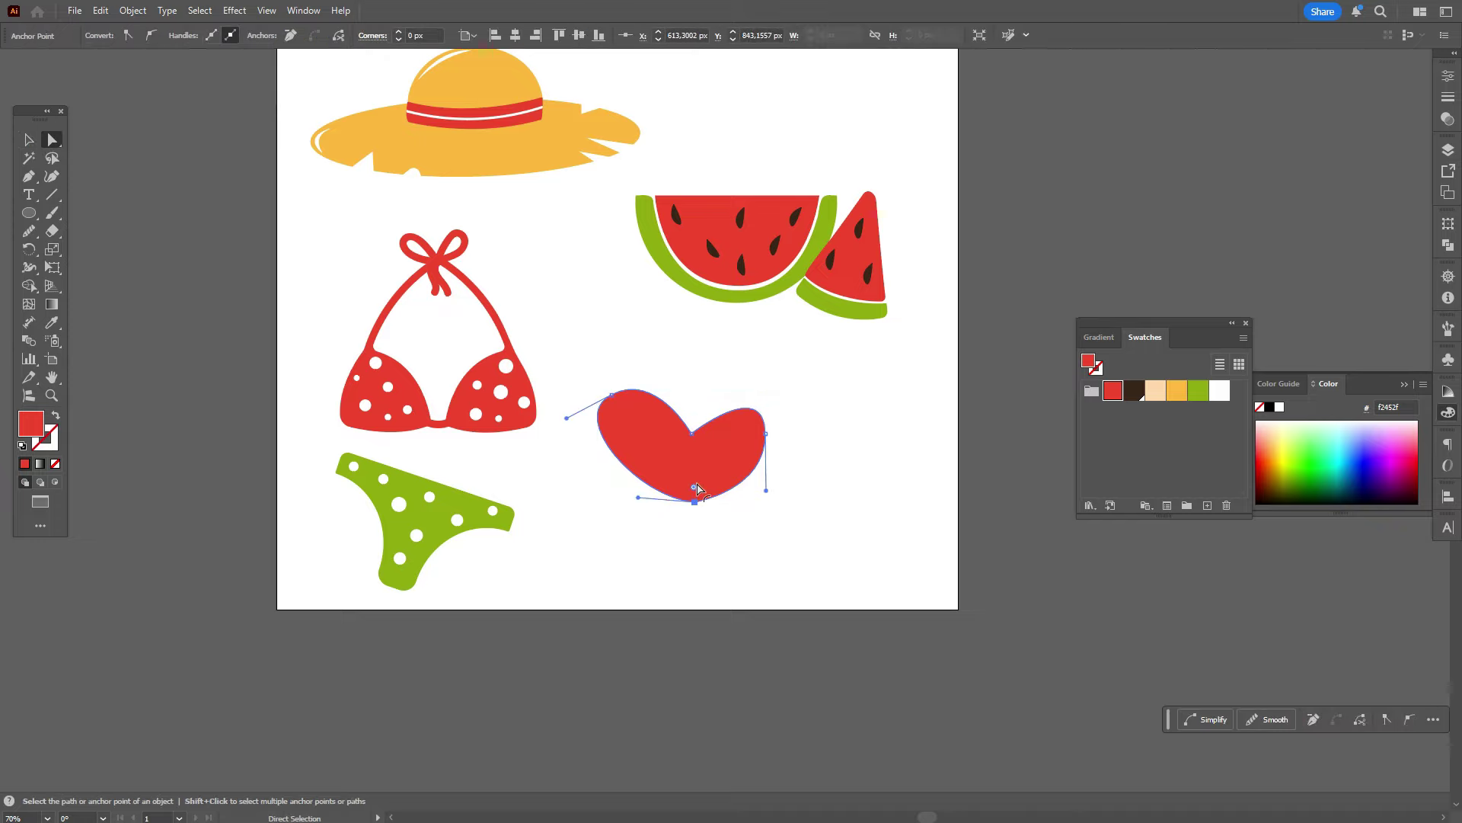
pyautogui.click(800, 508)
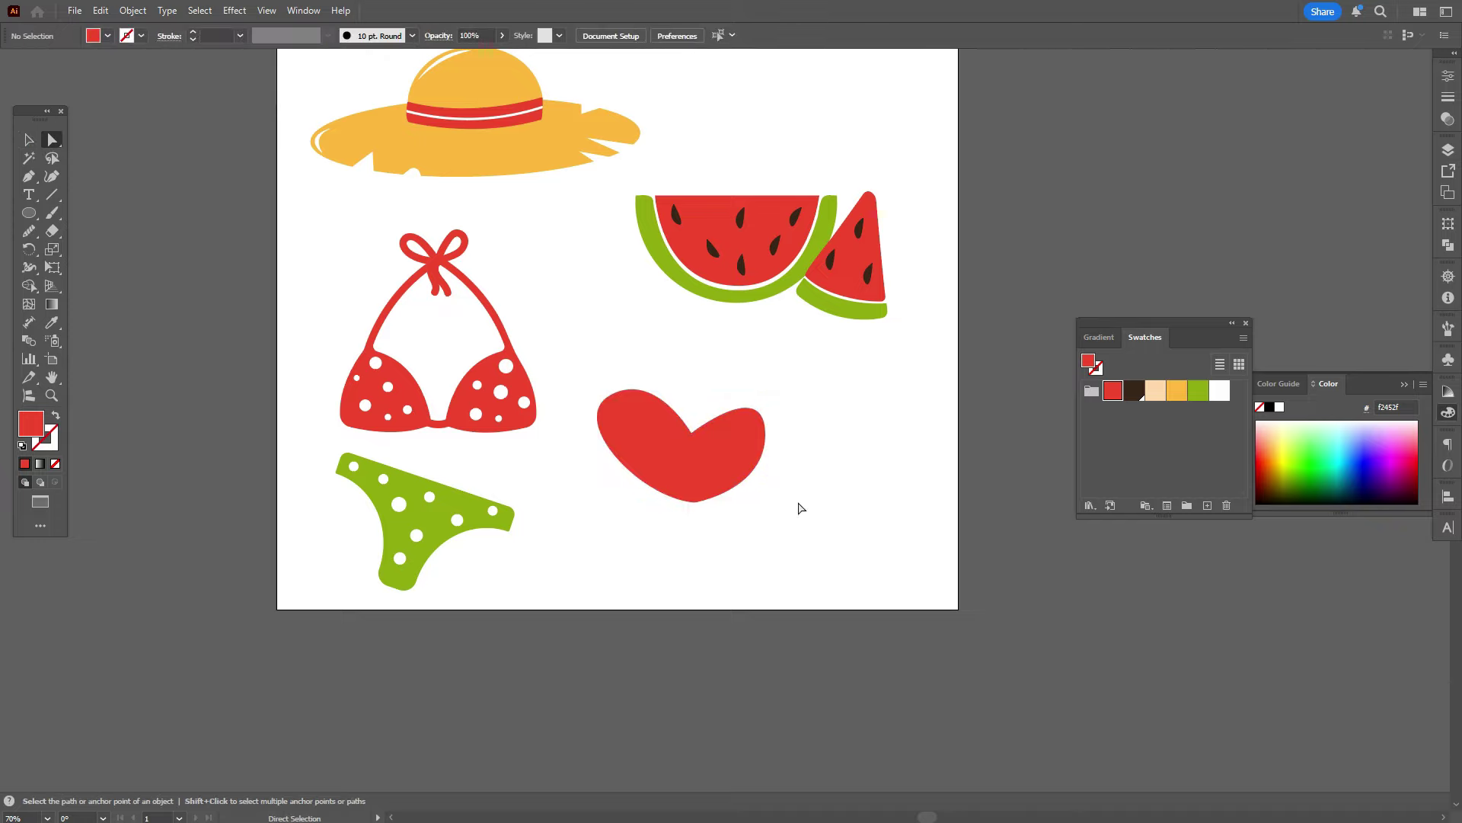
pyautogui.click(693, 432)
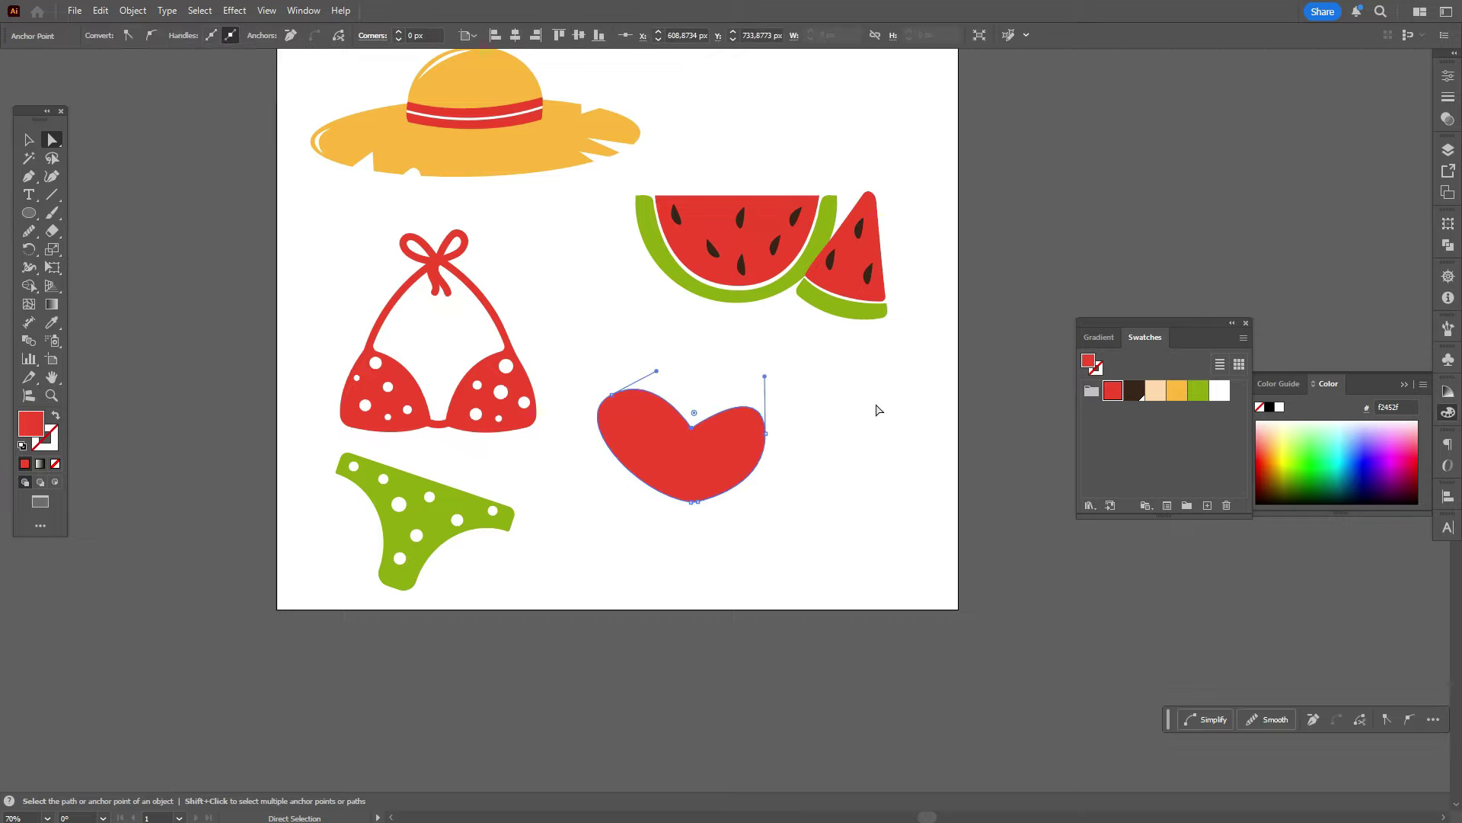
pyautogui.click(921, 405)
# Step: Stretch the heart vertically to about 186 px high, keeping its width
pyautogui.scroll(-1, 936, 457)
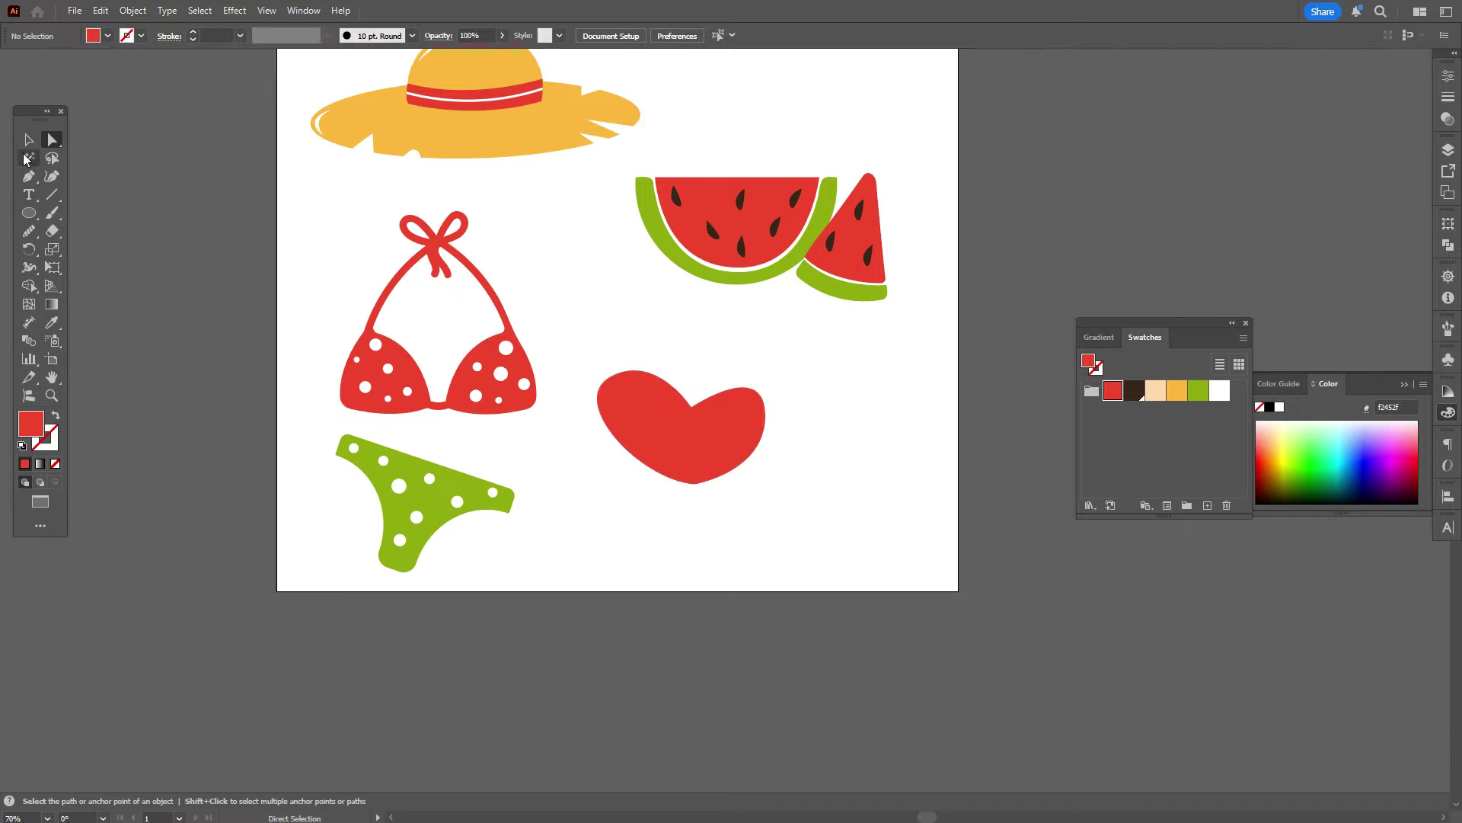
pyautogui.press('v')
pyautogui.click(679, 438)
pyautogui.moveTo(681, 484); pyautogui.dragTo(738, 449)
pyautogui.click(825, 440)
# Step: Offset the heart's path by -20 px and fill the new inner shape with the dark brown swatch
pyautogui.click(657, 444)
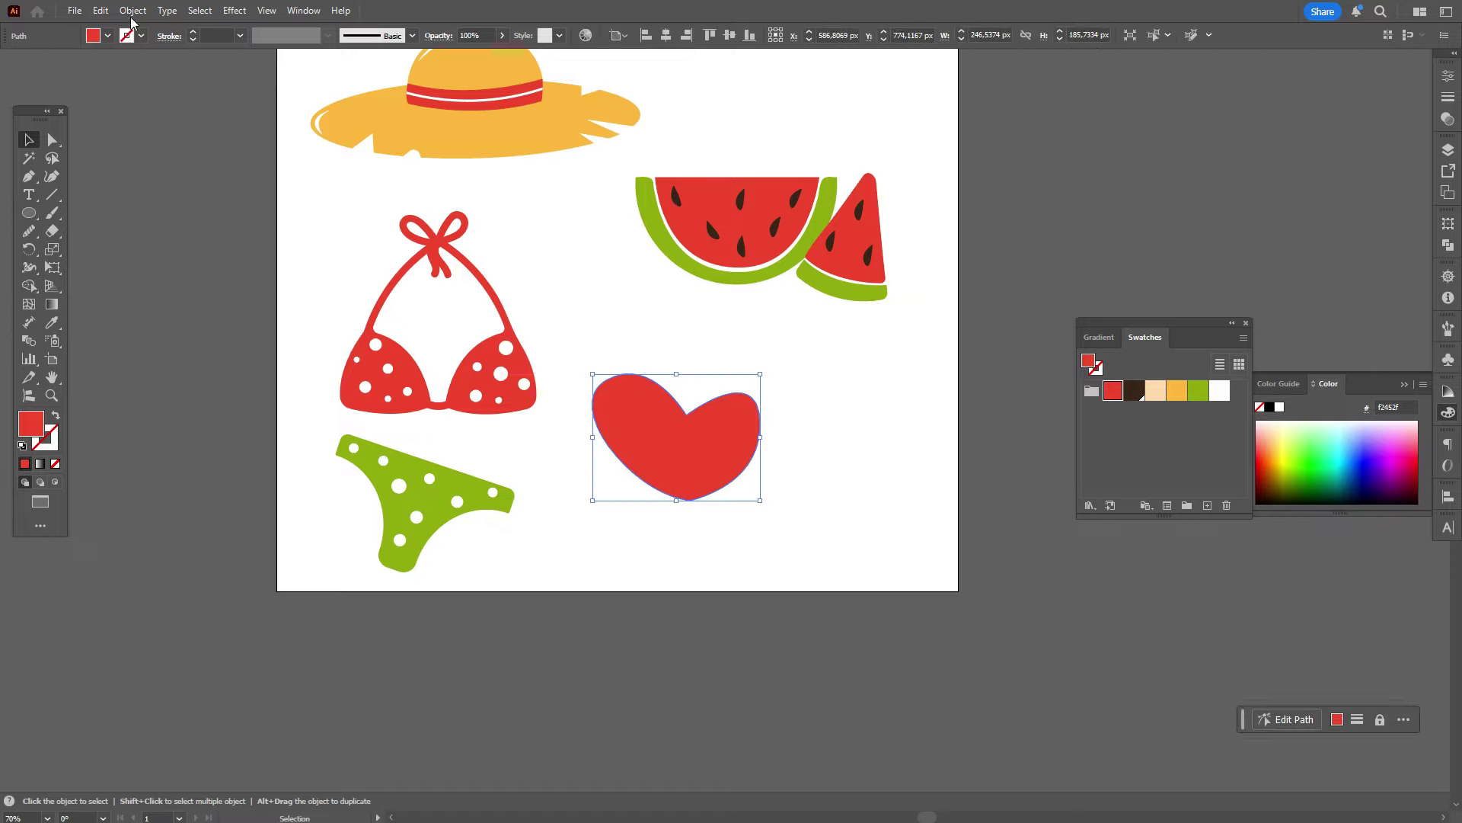
pyautogui.click(133, 10)
pyautogui.moveTo(271, 417)
pyautogui.click(383, 472)
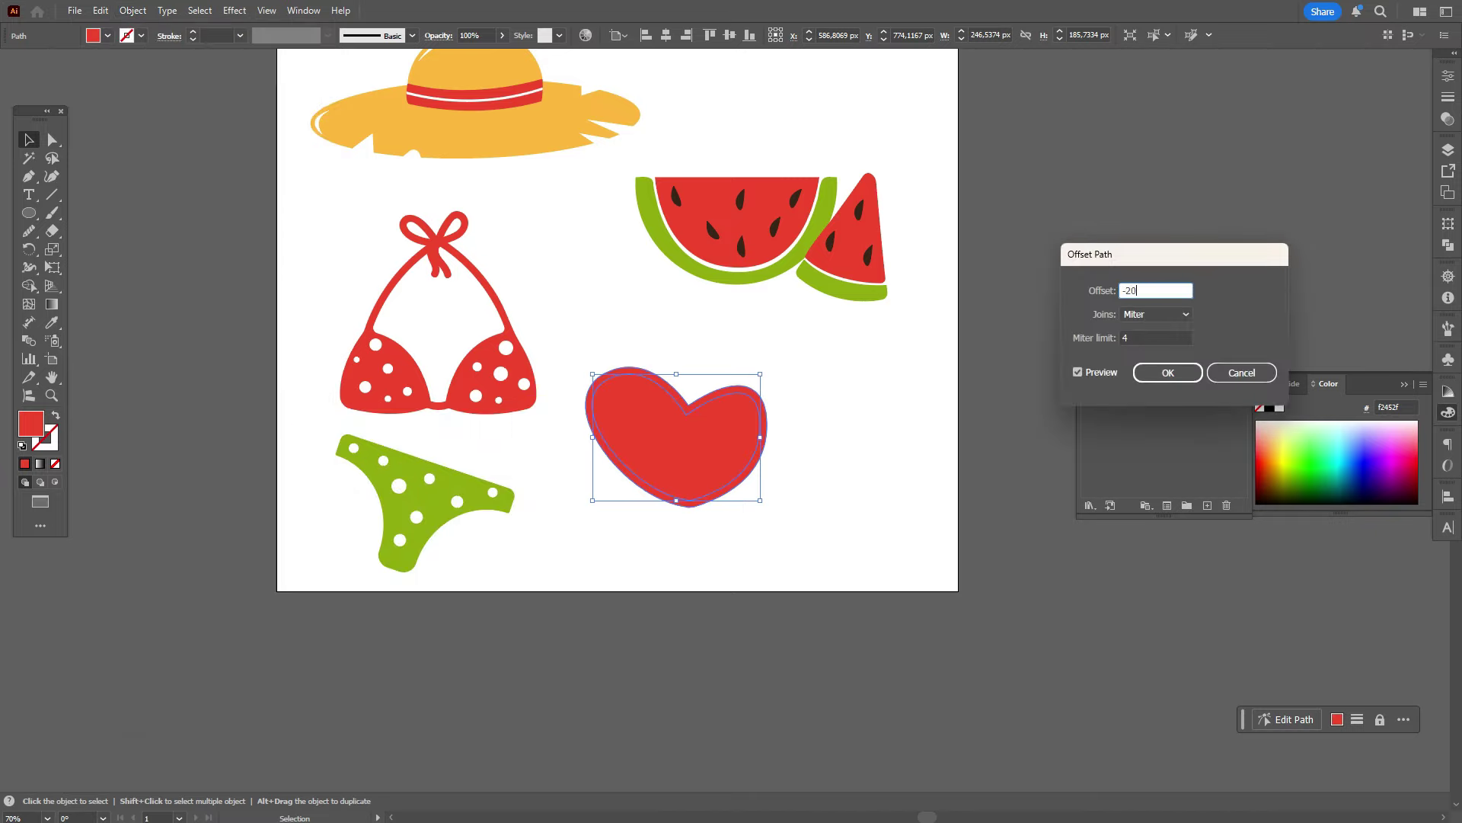
pyautogui.click(1090, 374)
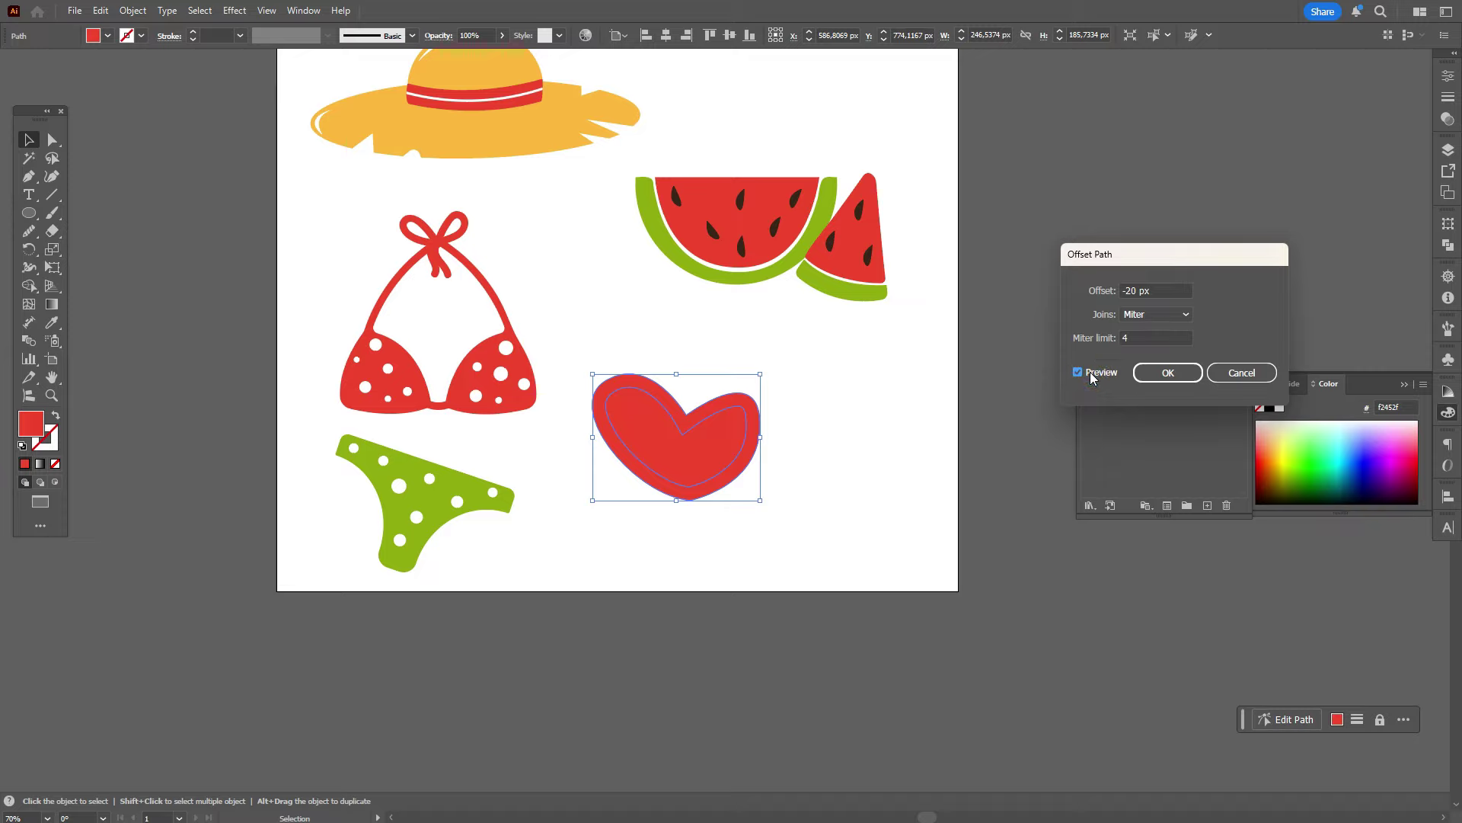
pyautogui.click(1168, 373)
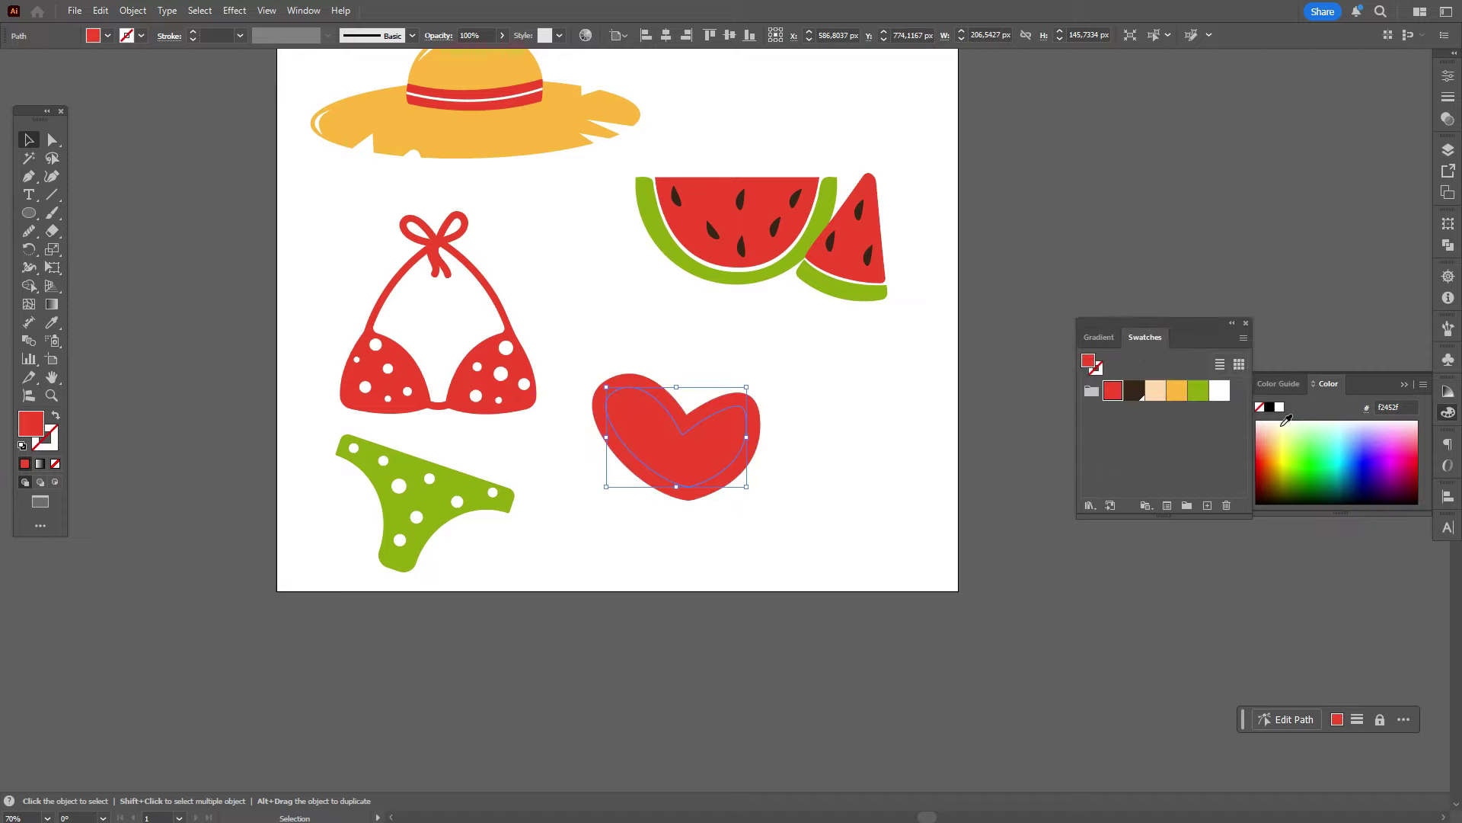
pyautogui.click(1139, 392)
pyautogui.click(830, 464)
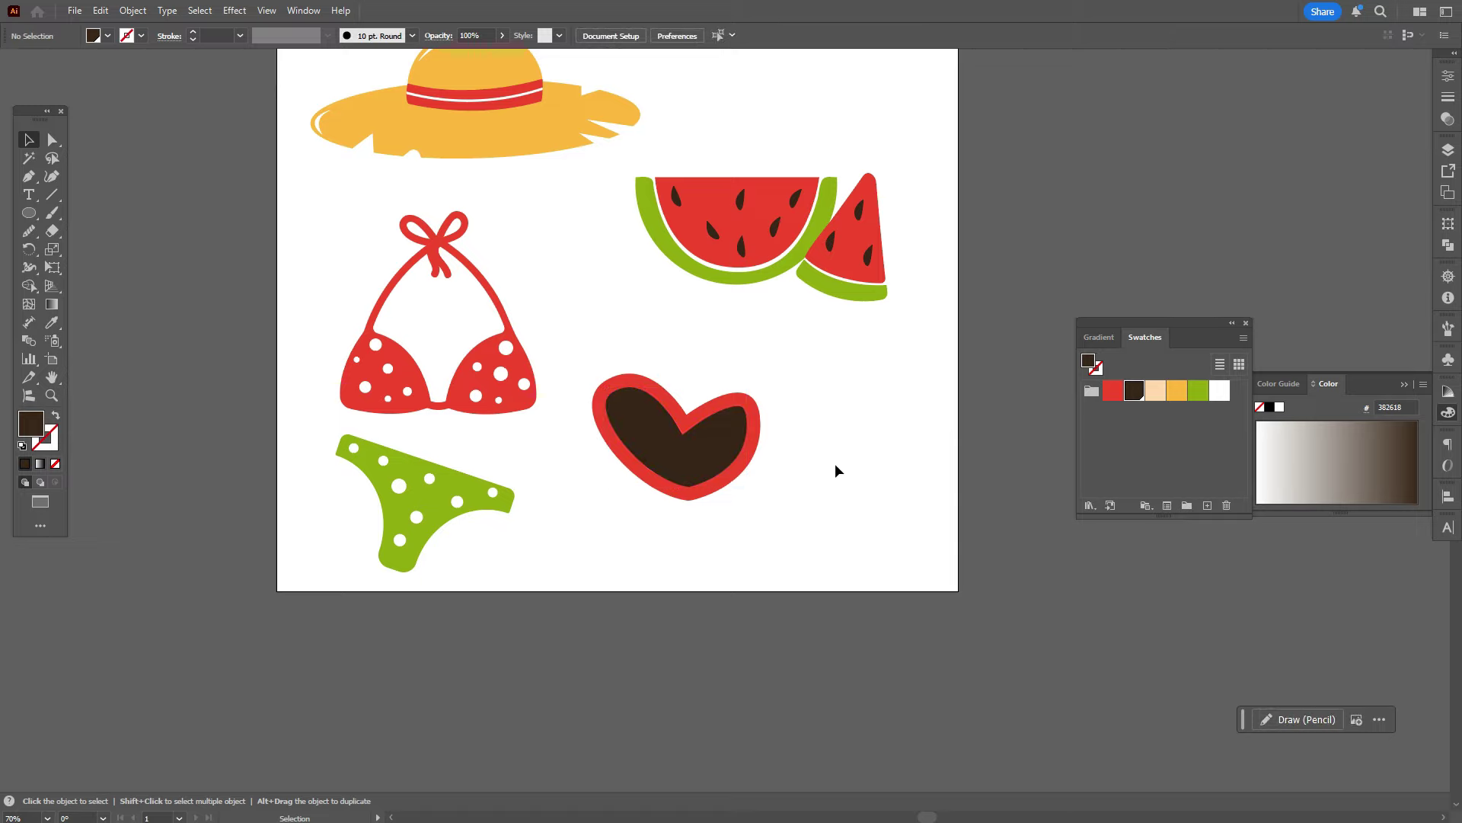
# Step: Duplicate the heart lens to its right, reflect the copy across the vertical axis, and position the pair below the watermelon
pyautogui.moveTo(607, 347); pyautogui.dragTo(912, 465)
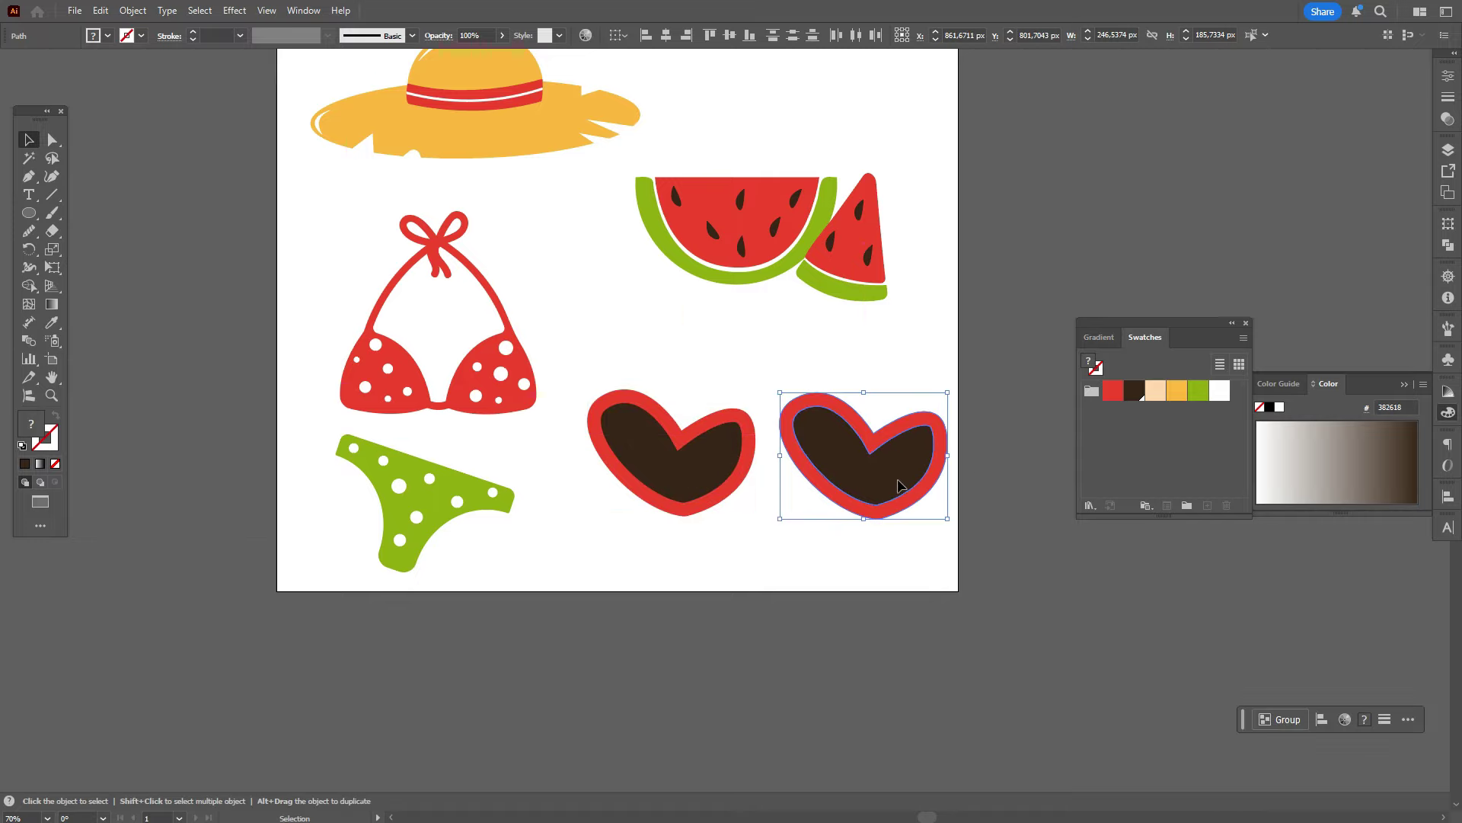
pyautogui.rightClick(901, 485)
pyautogui.moveTo(1032, 692)
pyautogui.click(1125, 611)
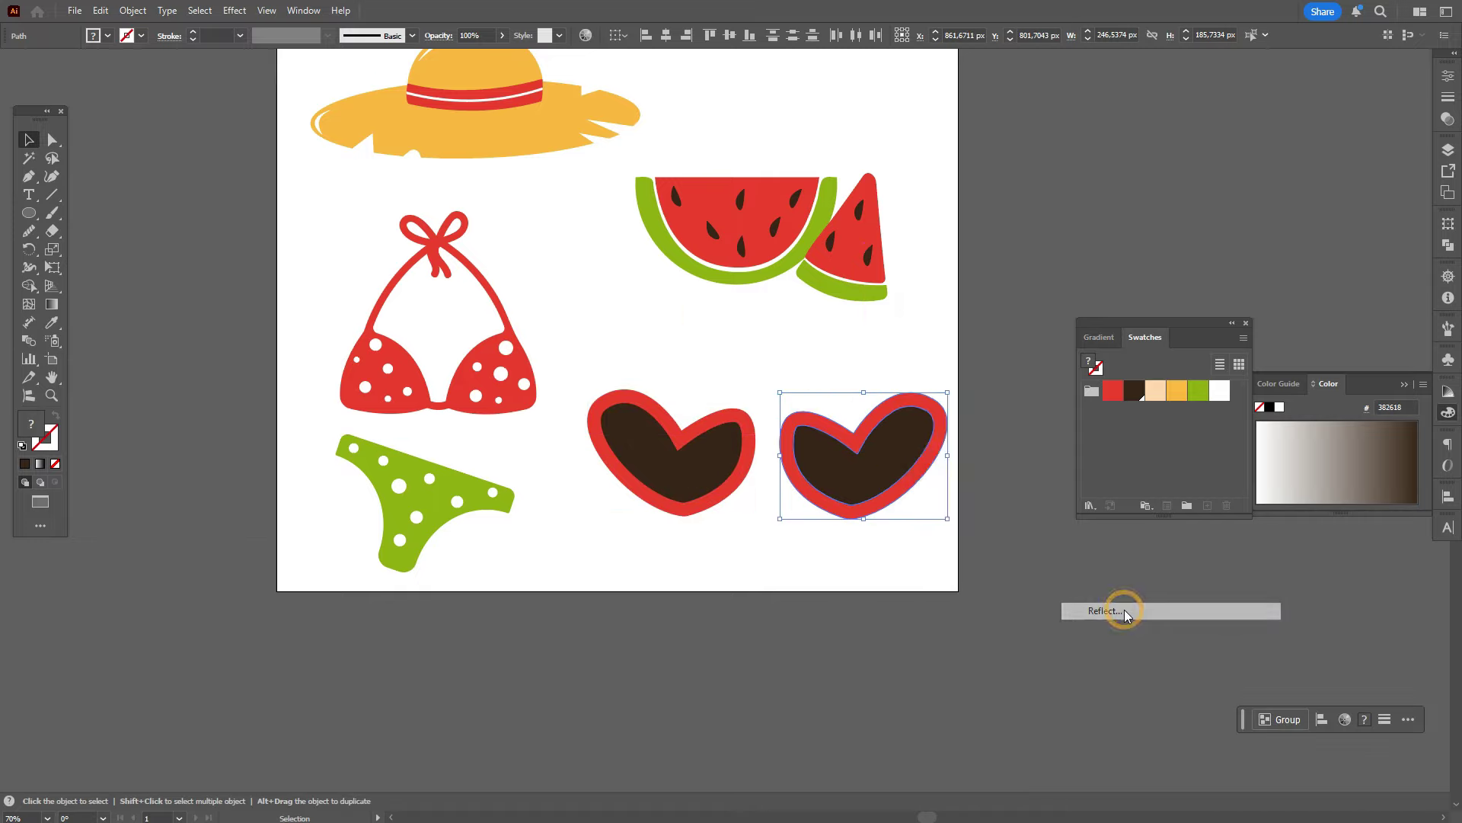
pyautogui.click(1038, 506)
pyautogui.moveTo(860, 476); pyautogui.dragTo(870, 473)
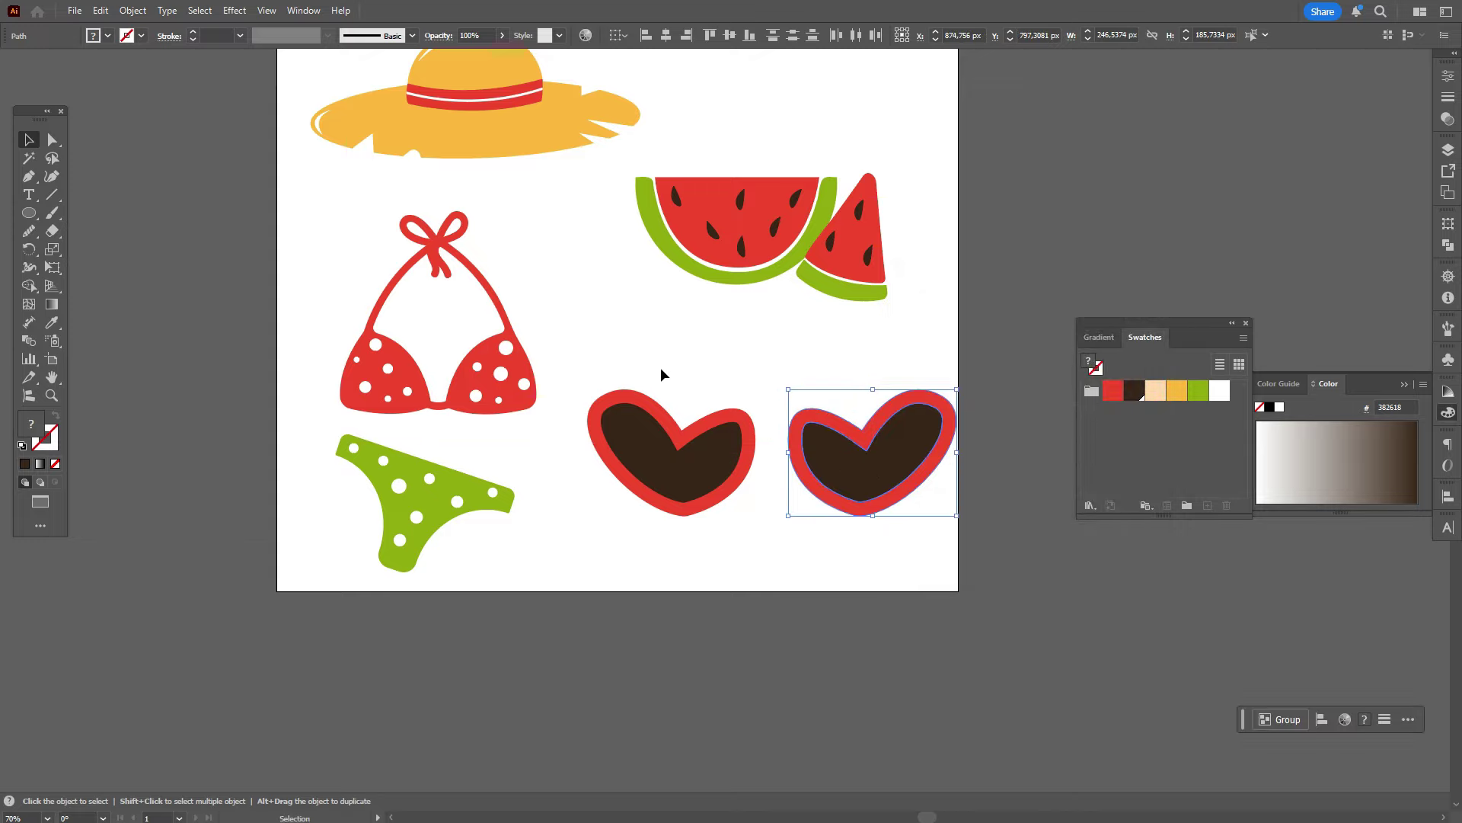
pyautogui.moveTo(665, 373); pyautogui.dragTo(956, 514)
pyautogui.moveTo(897, 486); pyautogui.dragTo(876, 469)
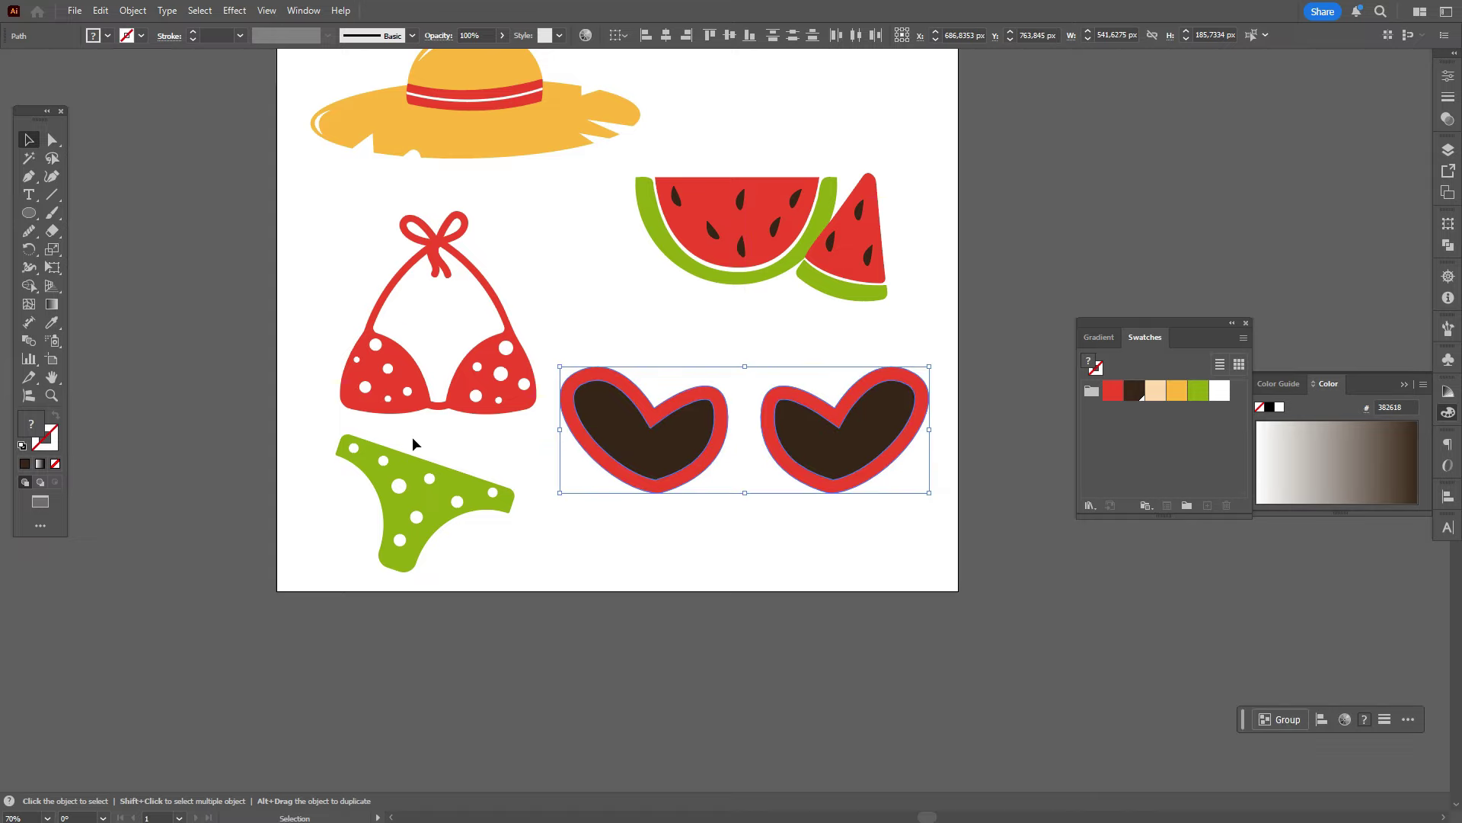
# Step: Ungroup the bikini top and paste a copy of its small centre connector beside the left heart lens
pyautogui.click(442, 411)
pyautogui.rightClick(443, 412)
pyautogui.click(503, 555)
pyautogui.click(472, 470)
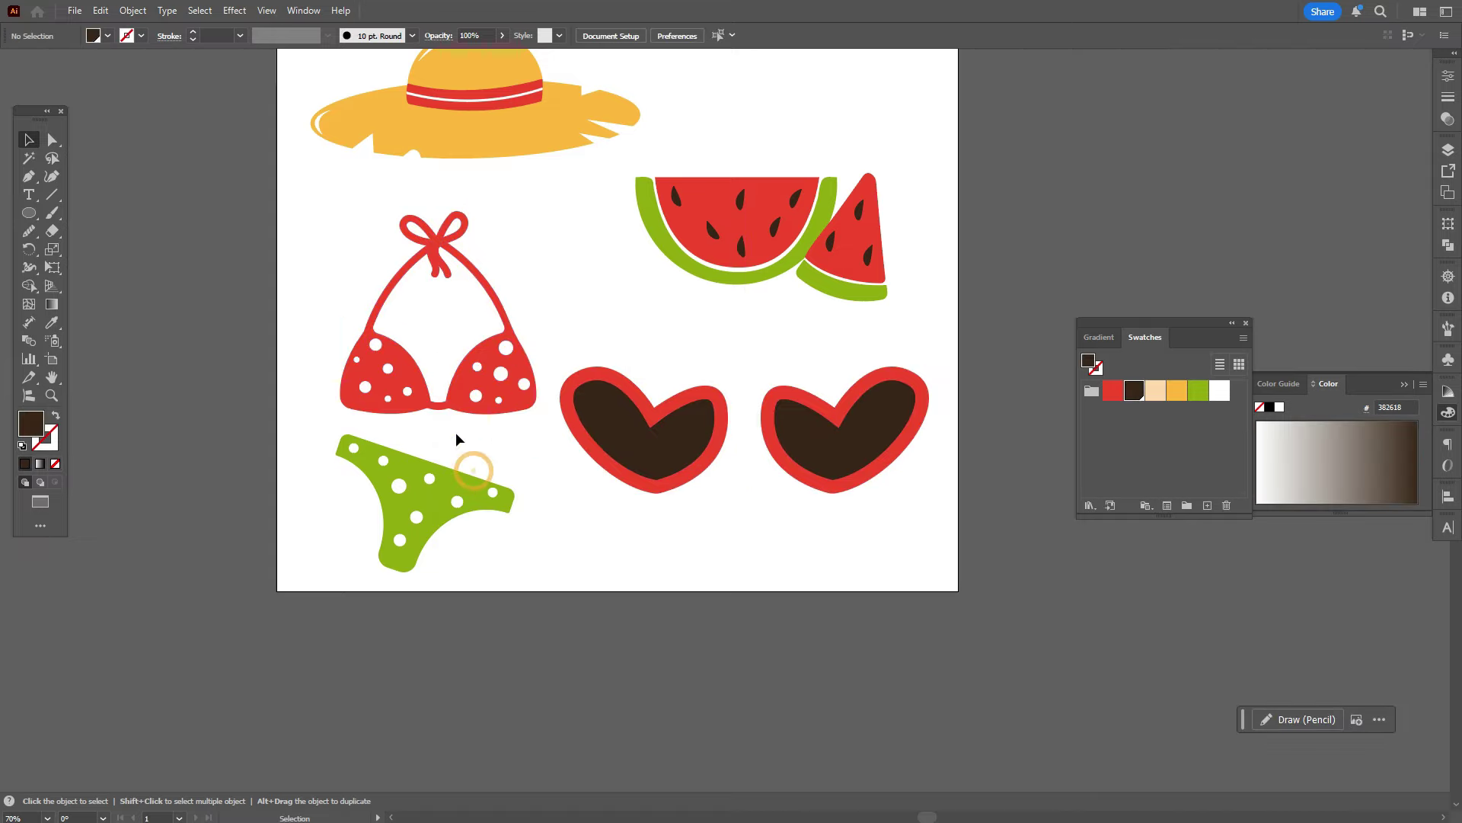
pyautogui.click(440, 411)
pyautogui.press('a')
pyautogui.click(442, 408)
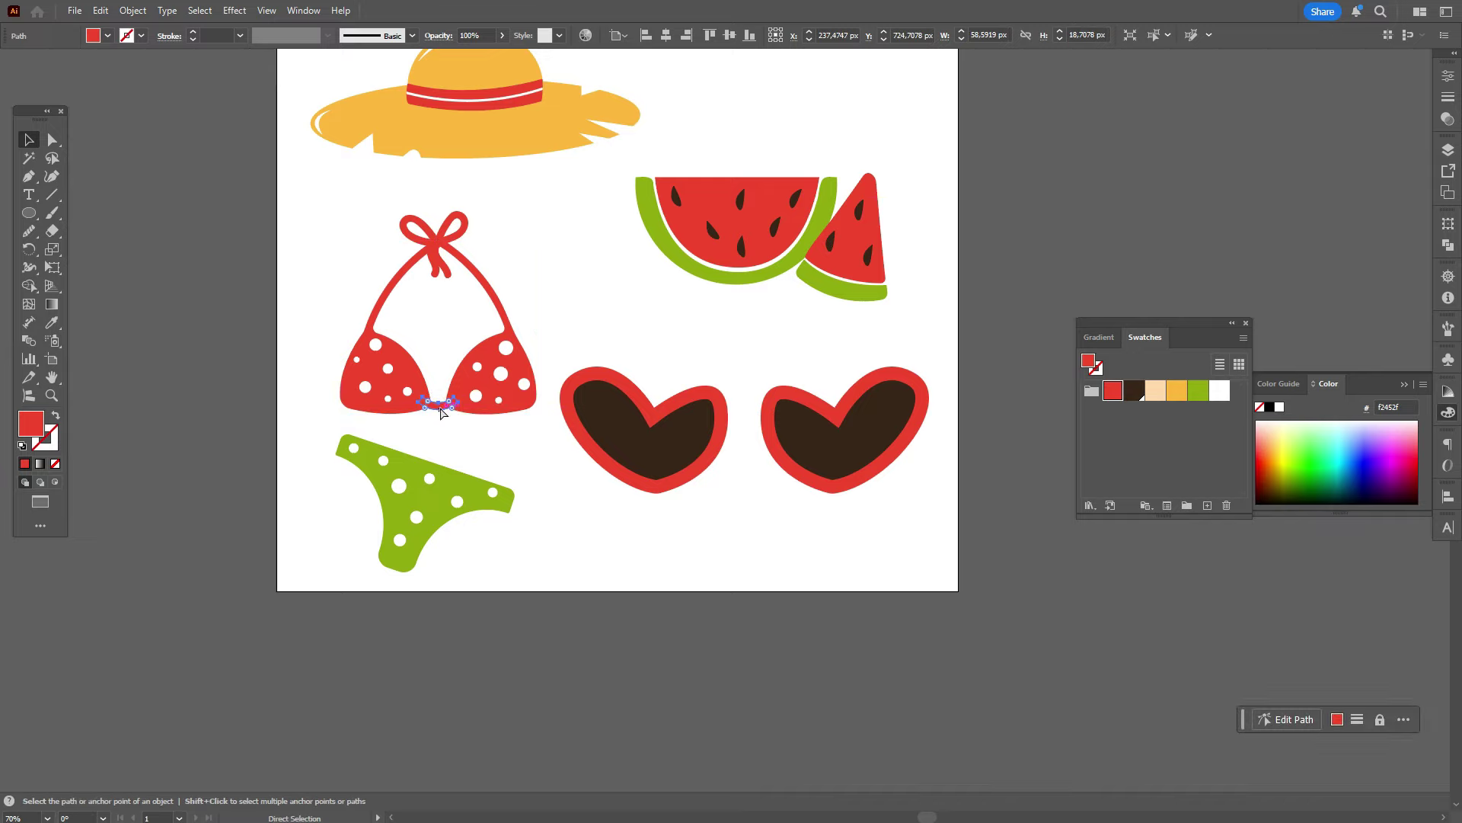
pyautogui.hotkey('ctrl', 'c')
pyautogui.hotkey('ctrl', 'v')
pyautogui.press('v')
# Step: Reflect the copied connector across the horizontal axis and enlarge it to about 72 px wide as a bridge between the lenses
pyautogui.rightClick(742, 419)
pyautogui.moveTo(899, 691)
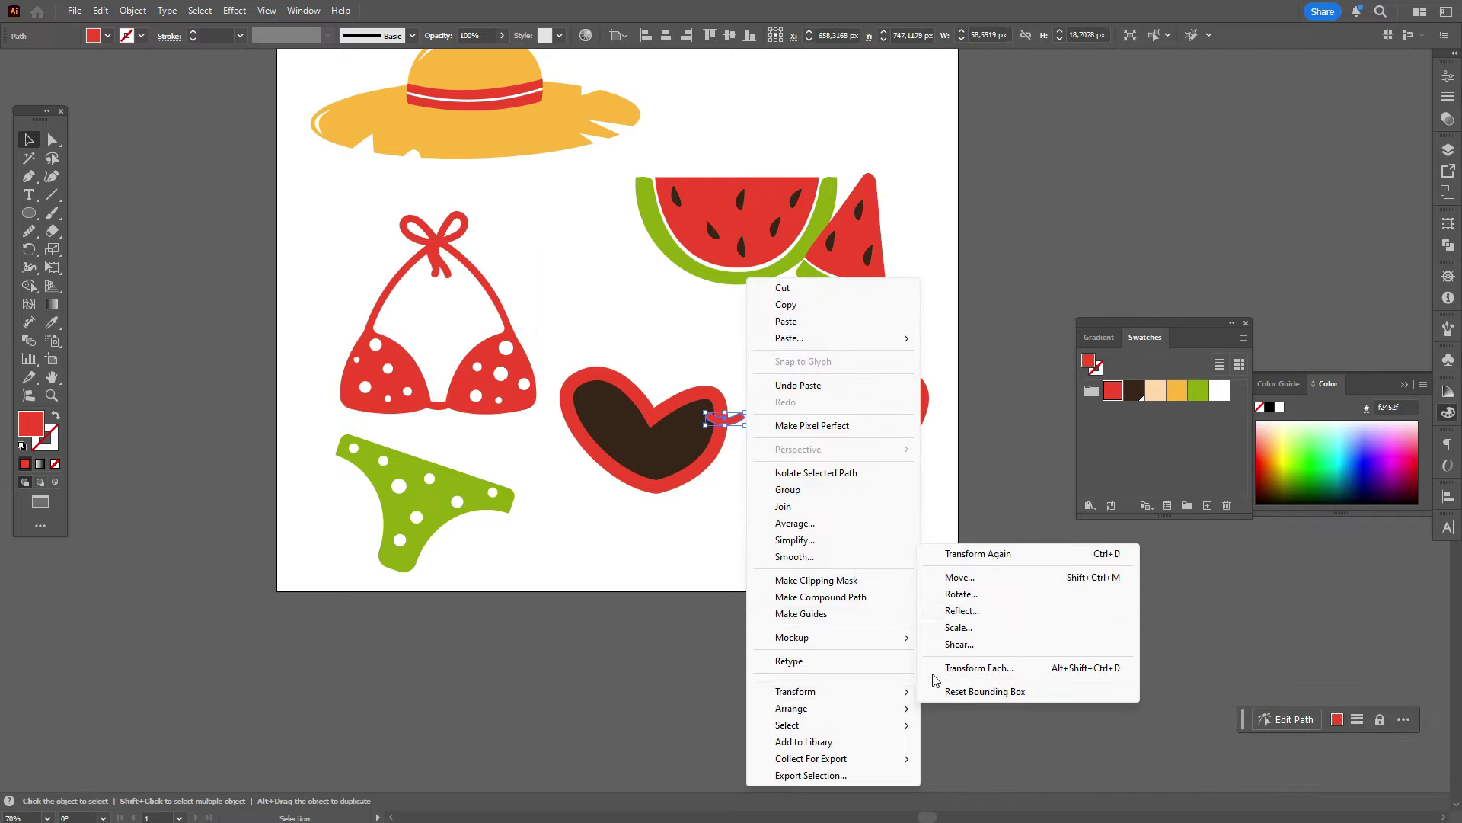
pyautogui.click(964, 610)
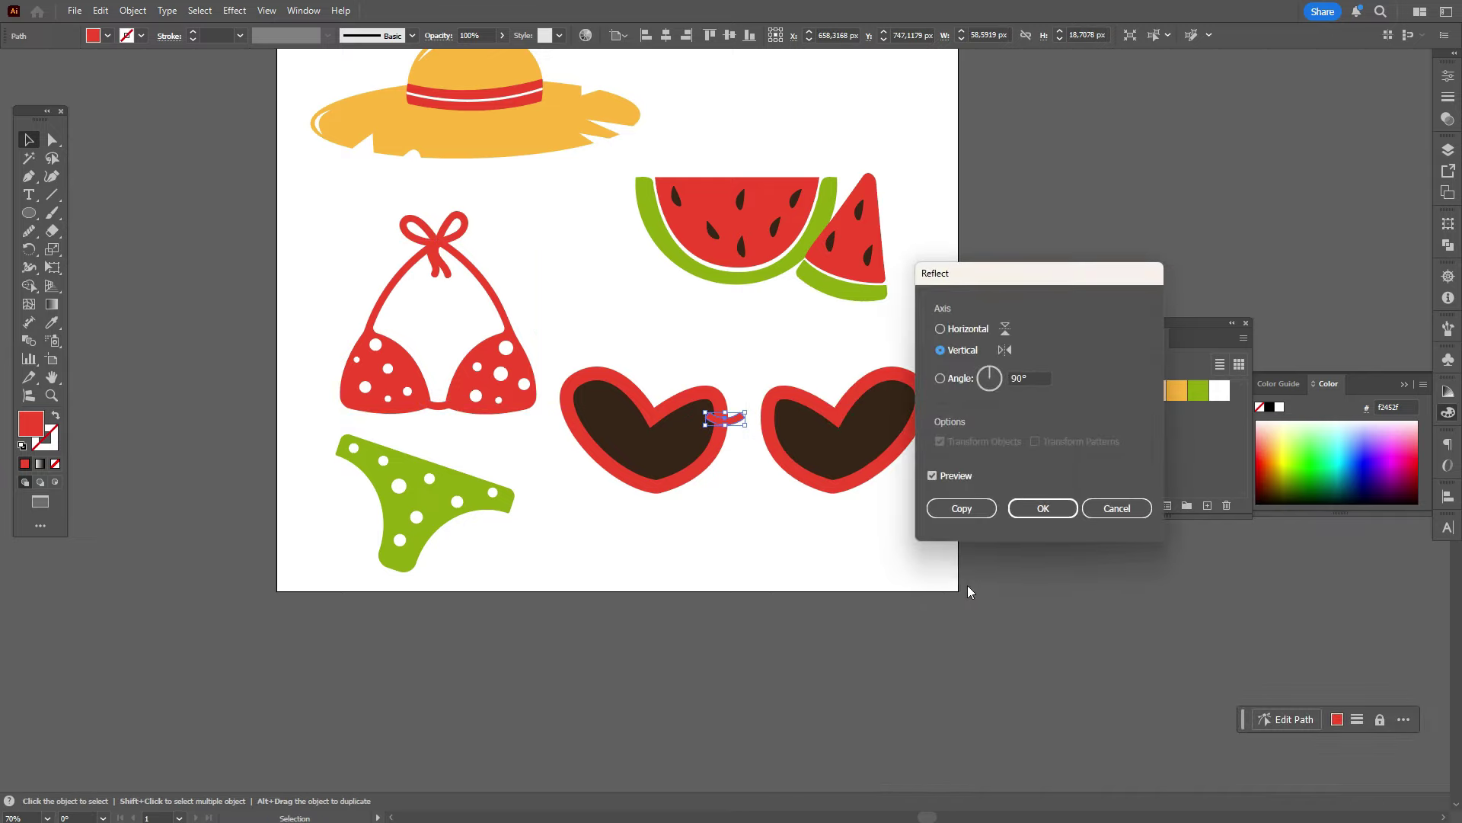
pyautogui.click(969, 329)
pyautogui.click(1022, 511)
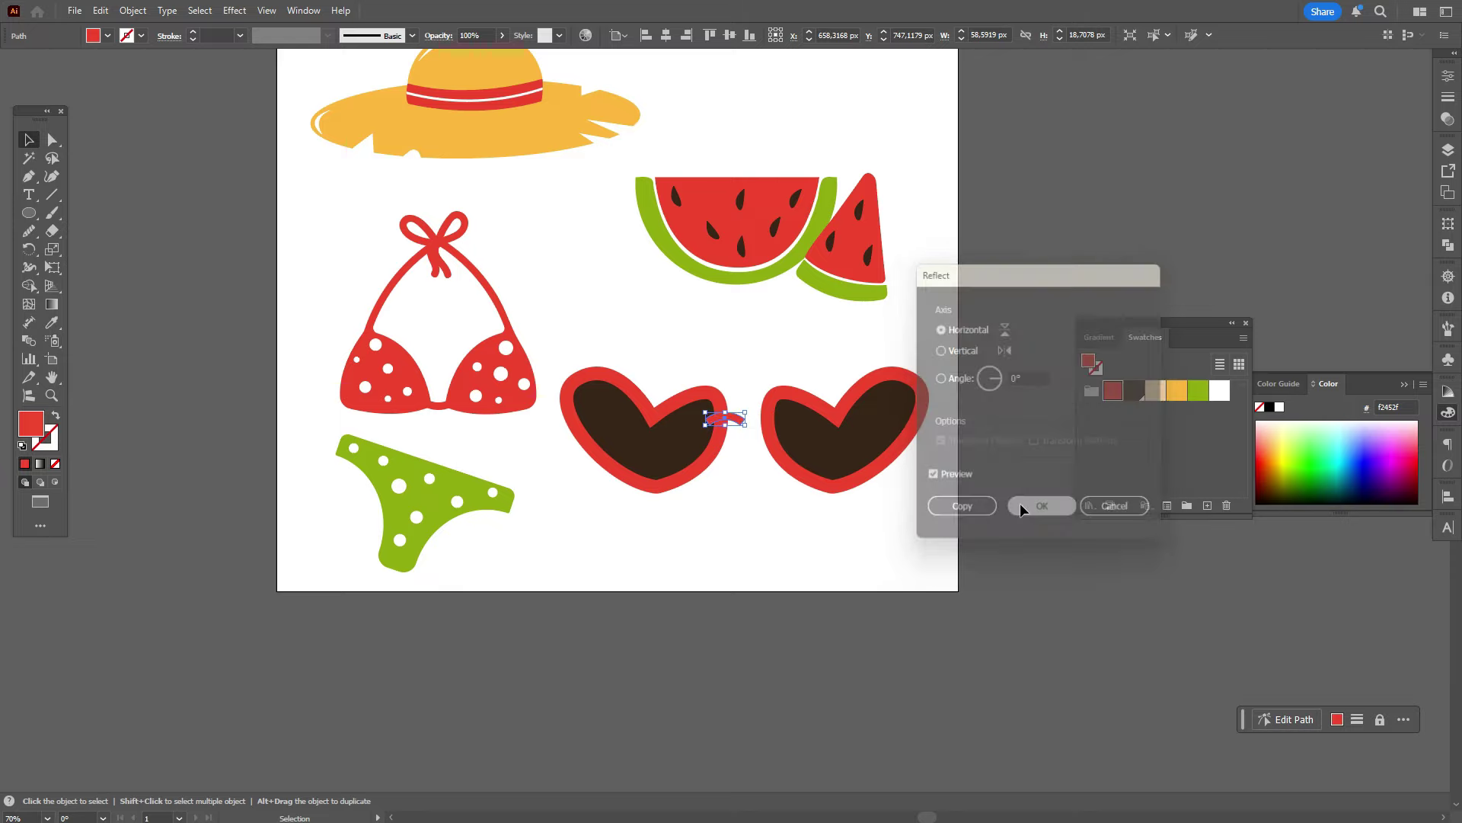
pyautogui.click(756, 454)
pyautogui.moveTo(738, 426)
pyautogui.mouseDown()
pyautogui.moveTo(792, 419)
pyautogui.moveTo(764, 427)
pyautogui.mouseUp()
pyautogui.click(733, 470)
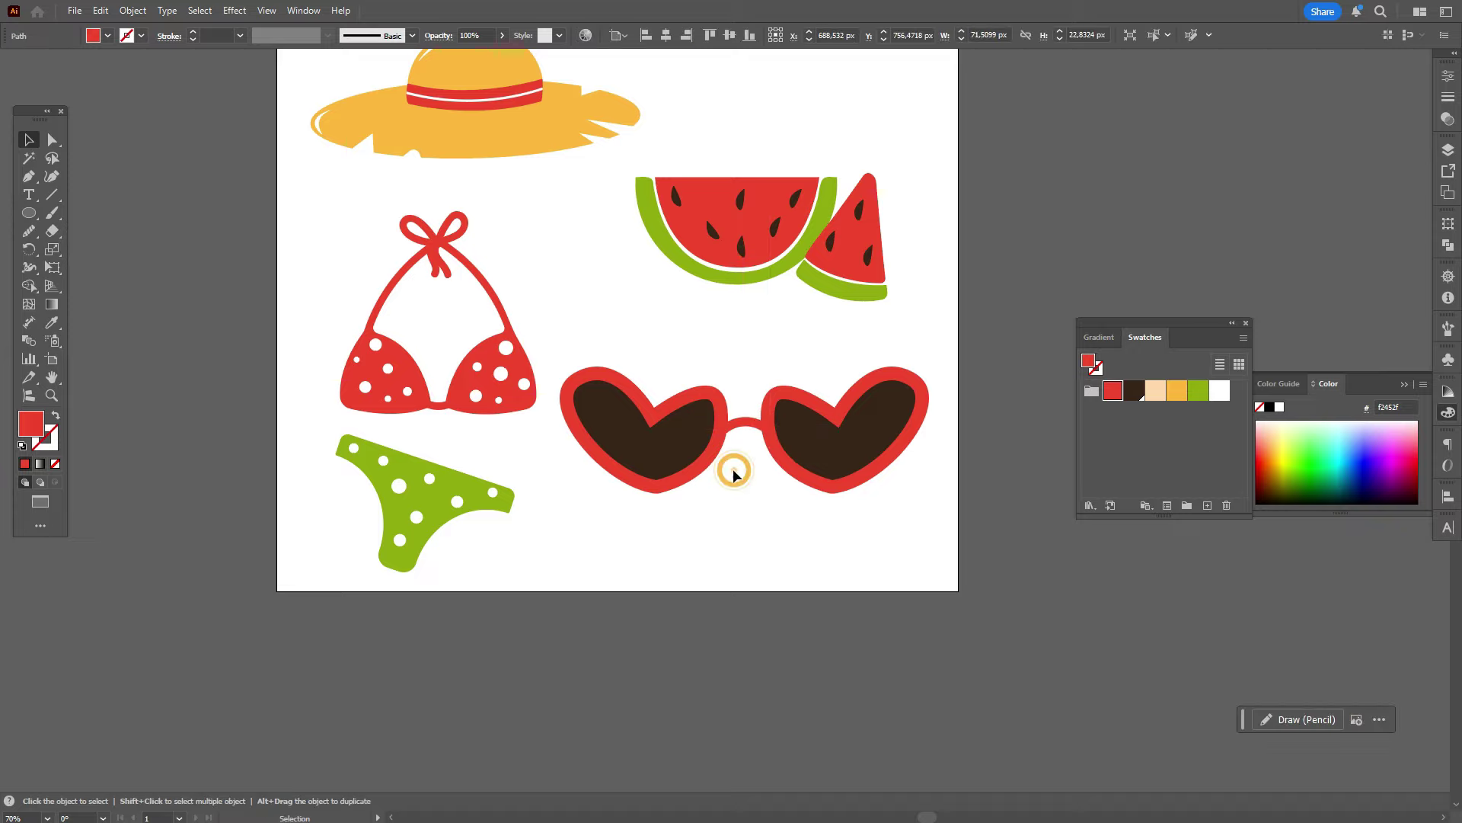
# Step: Send the sunglasses' bridge to the back, behind both lenses, and shift it about 12 px to the left
pyautogui.click(749, 425)
pyautogui.rightClick(749, 431)
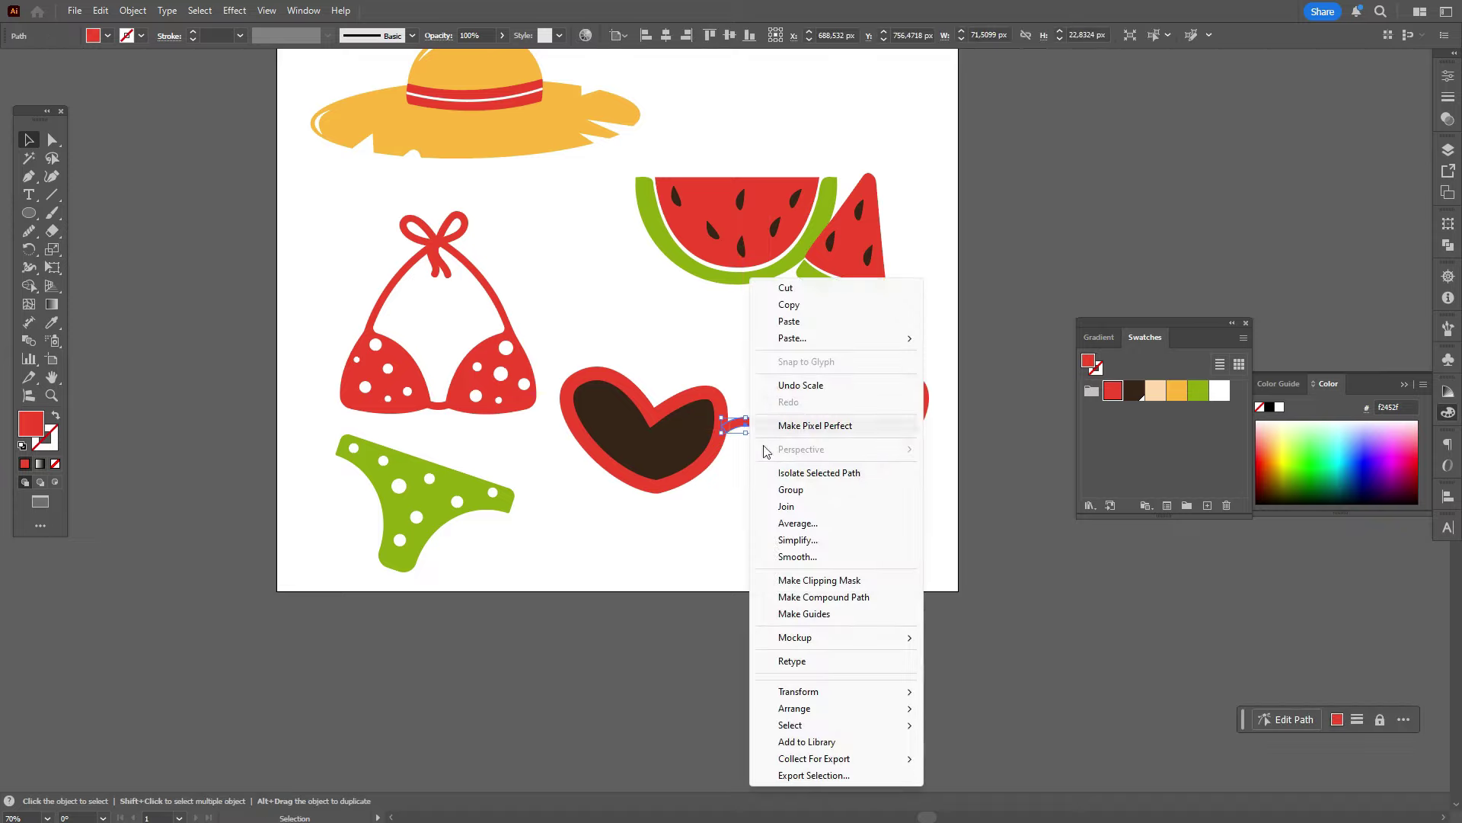
pyautogui.moveTo(882, 708)
pyautogui.click(959, 758)
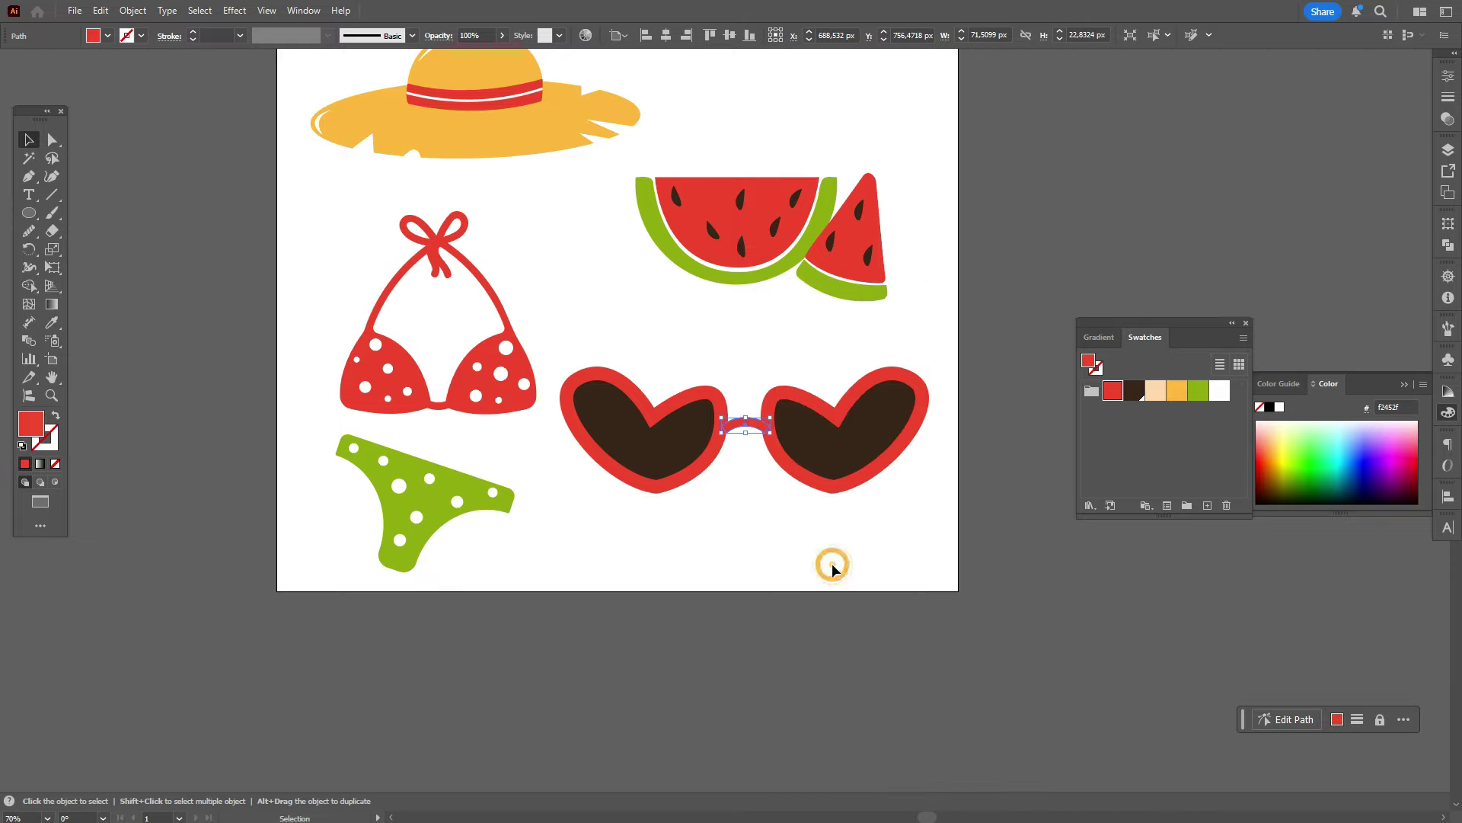
pyautogui.click(790, 381)
pyautogui.click(744, 430)
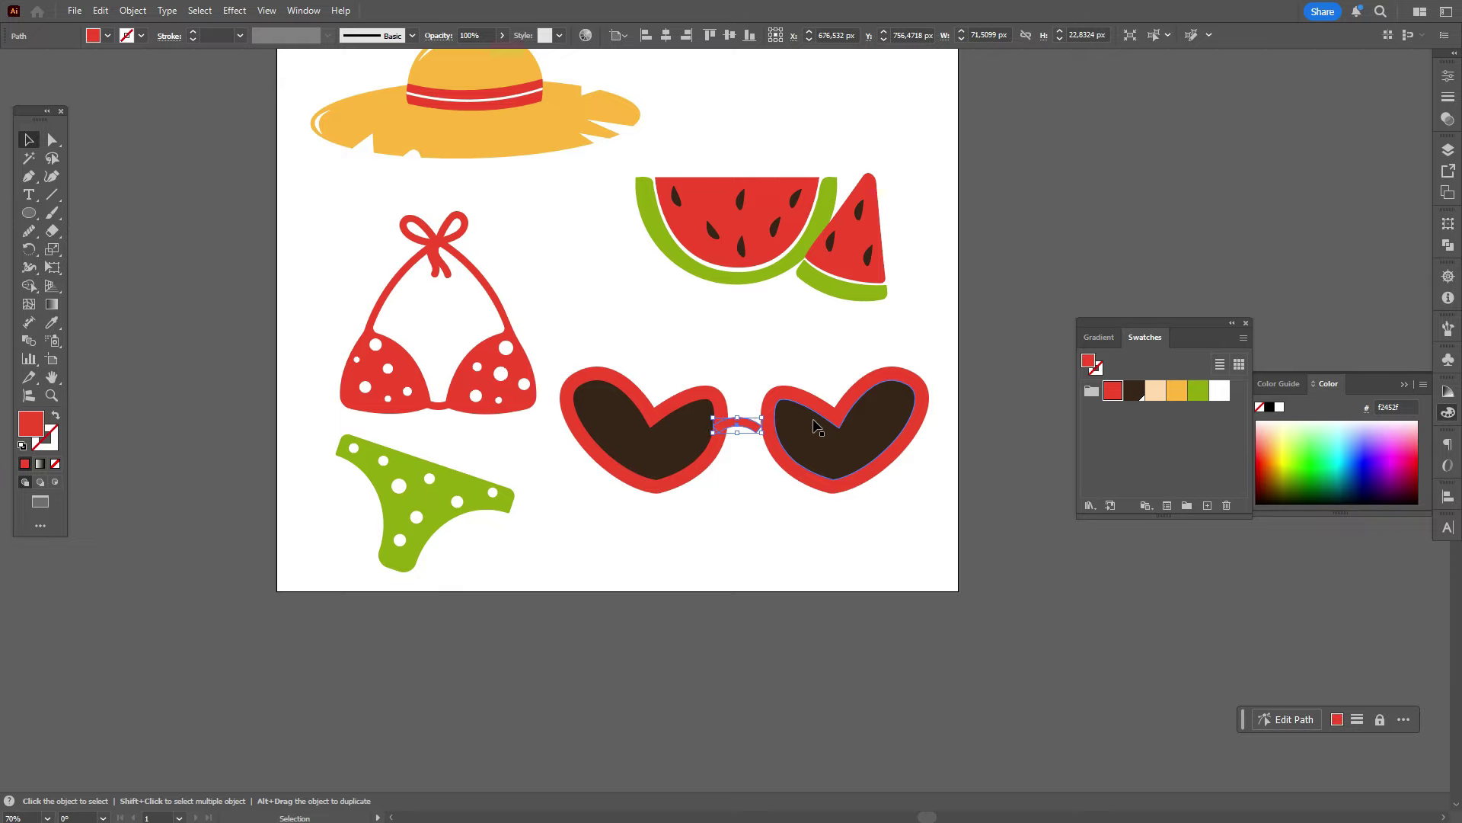
# Step: Move the right heart lens in against the bridge and round the inner notch corner of both dark lens shapes
pyautogui.moveTo(767, 366); pyautogui.dragTo(843, 457)
pyautogui.click(899, 506)
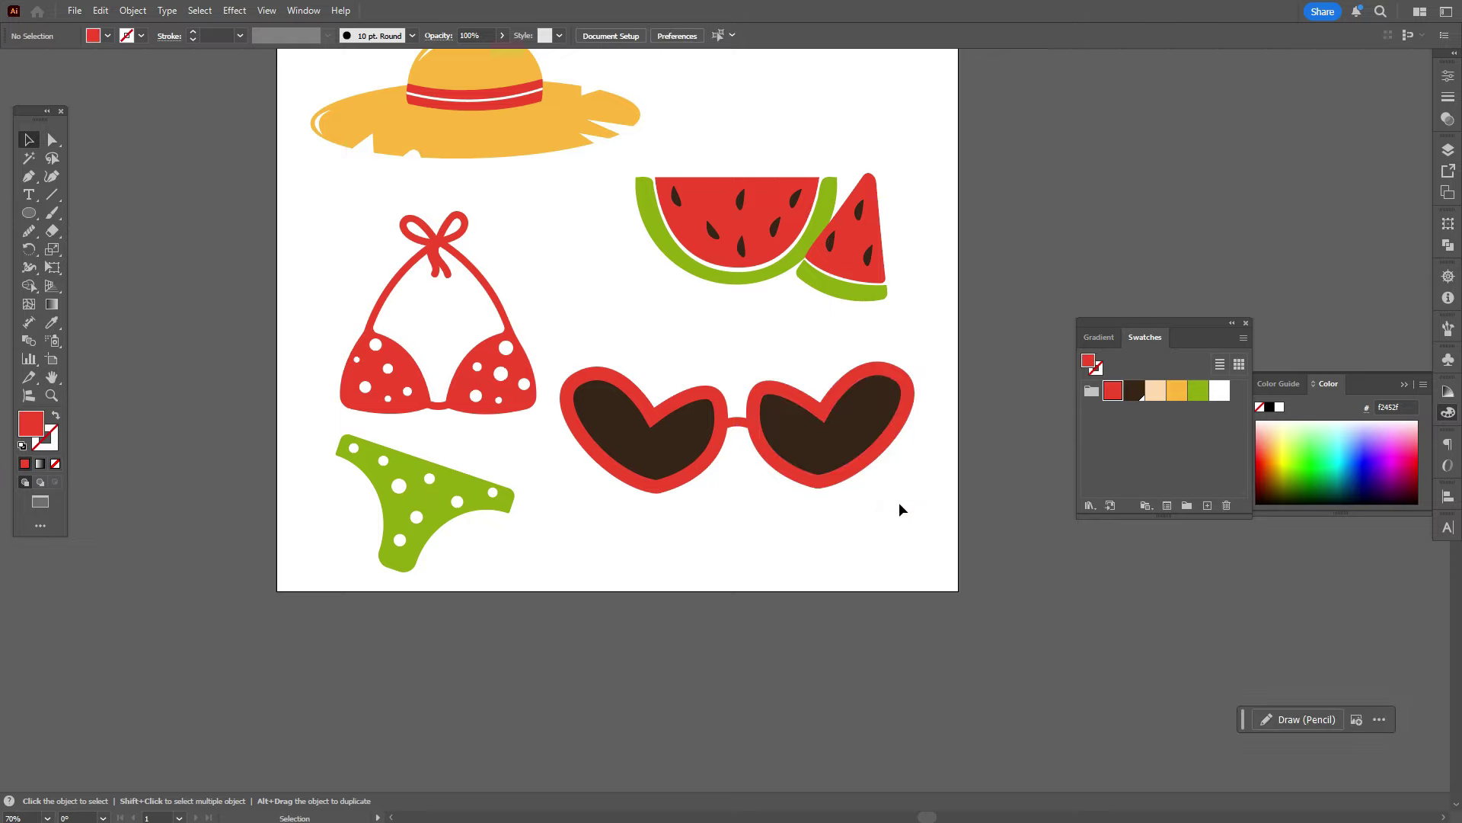
pyautogui.click(55, 142)
pyautogui.click(656, 419)
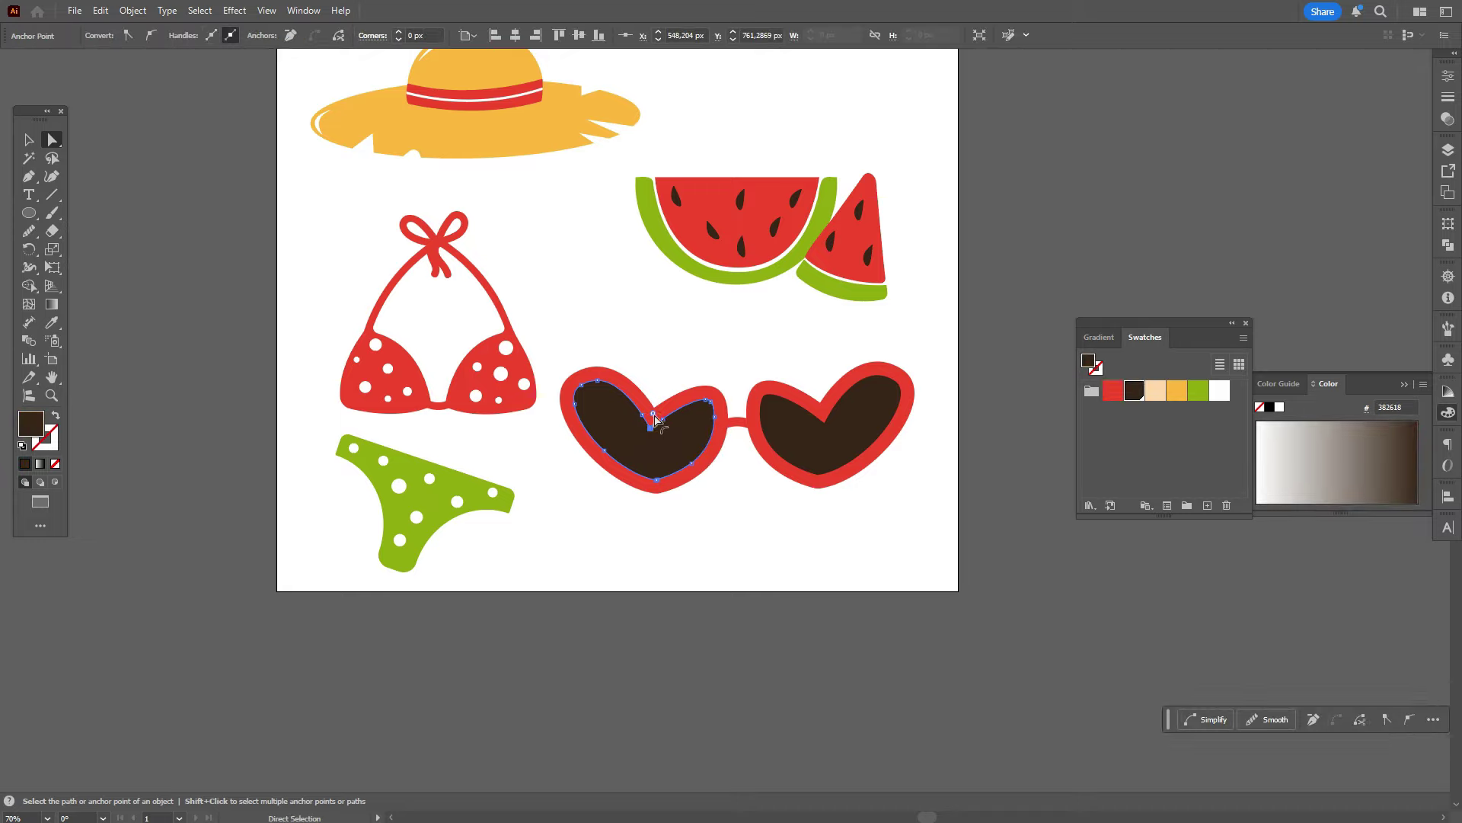
pyautogui.click(827, 429)
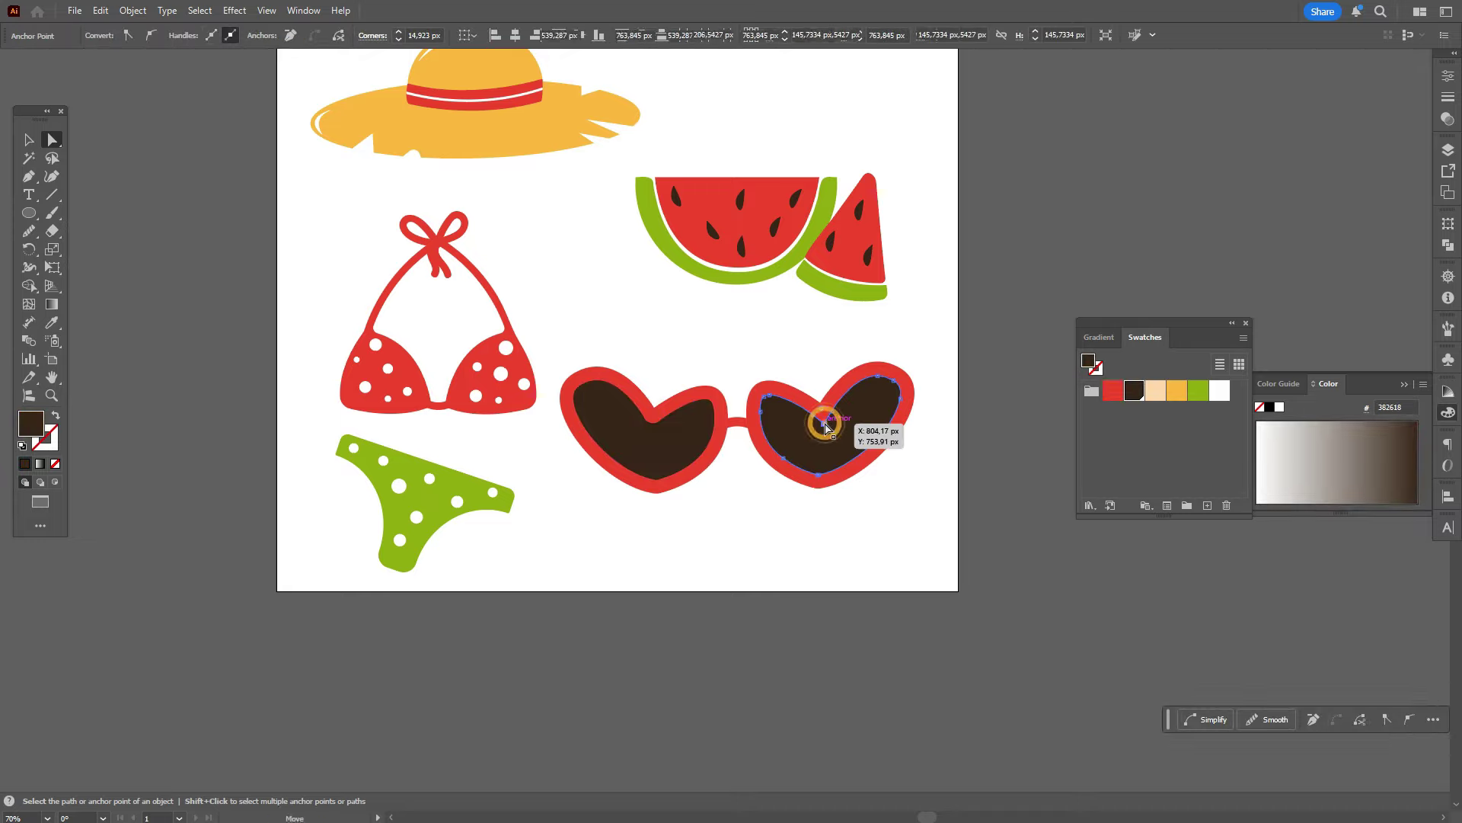
pyautogui.click(986, 451)
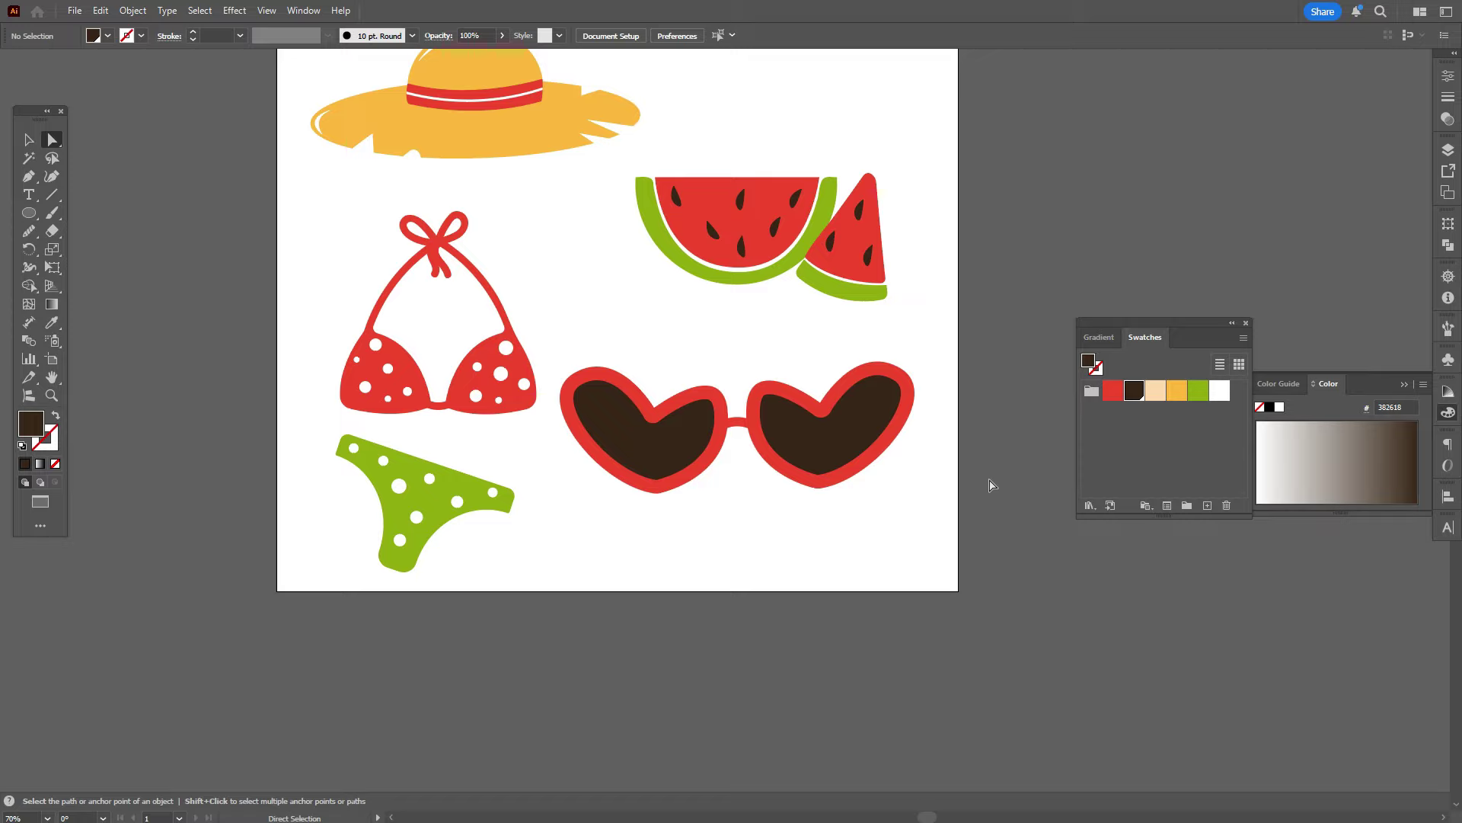
# Step: Group all parts of the red polka-dot bikini top back together
pyautogui.click(30, 141)
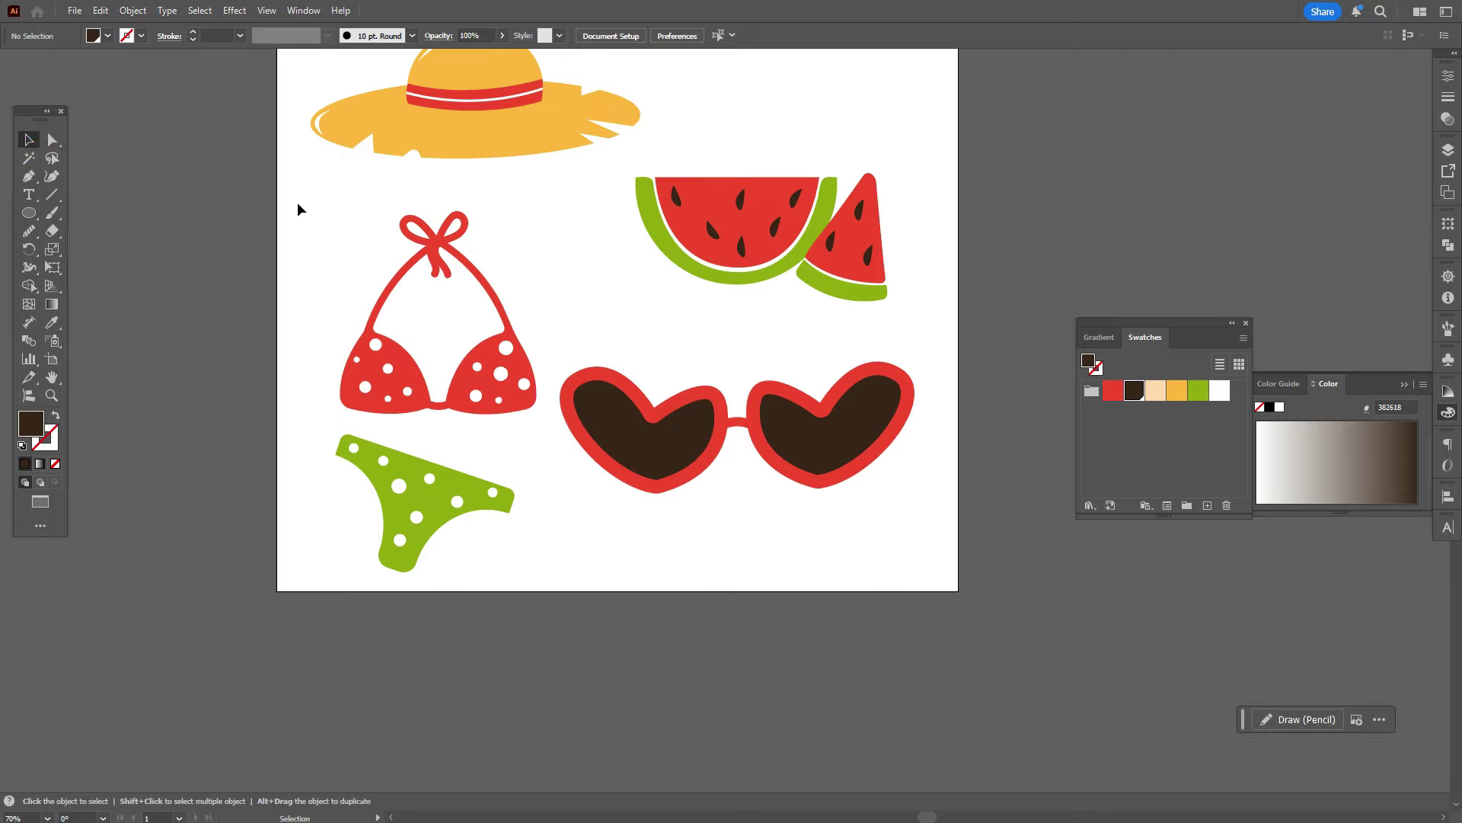
pyautogui.moveTo(305, 202); pyautogui.dragTo(504, 415)
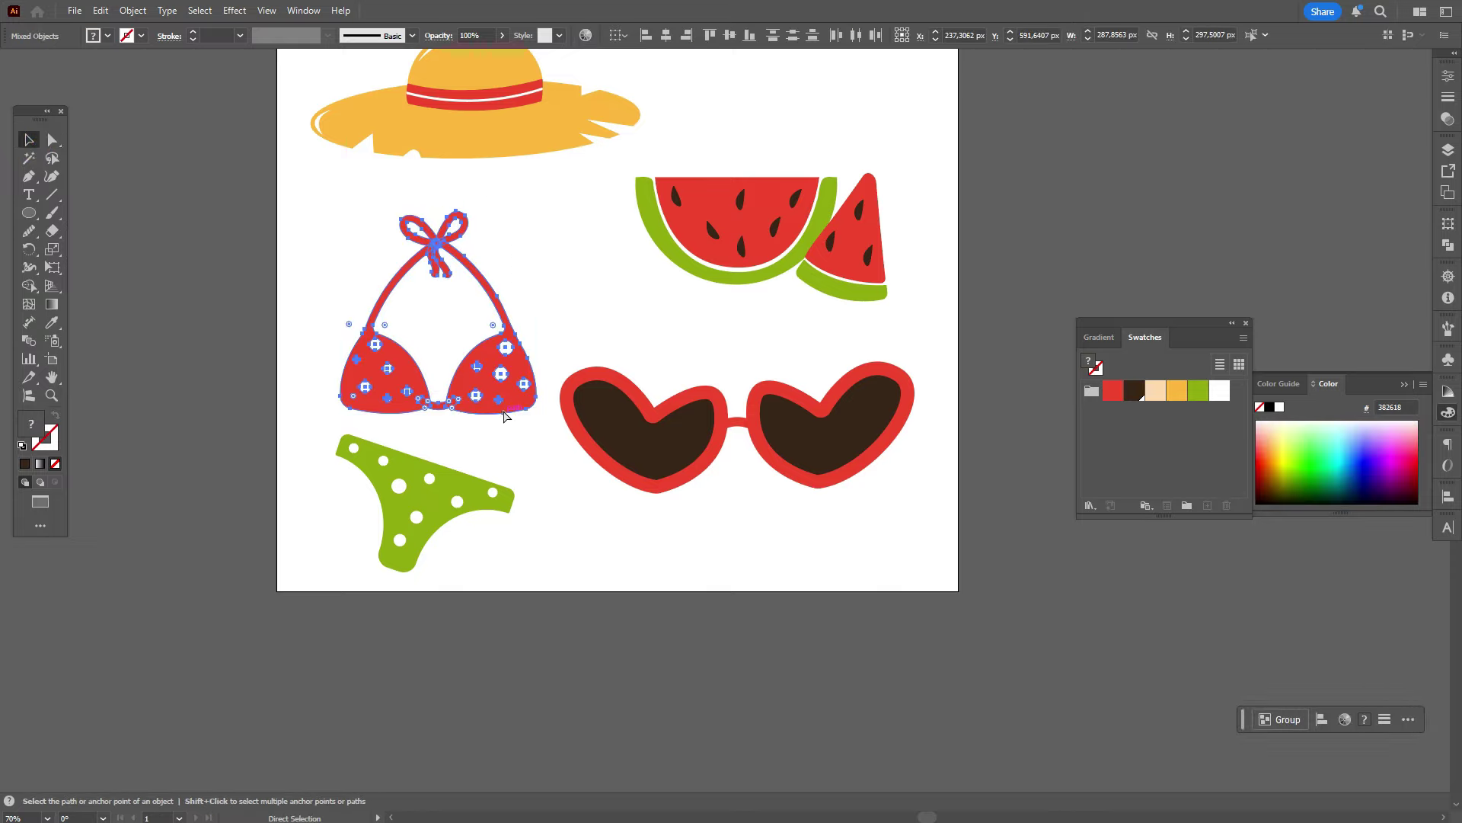
pyautogui.click(612, 528)
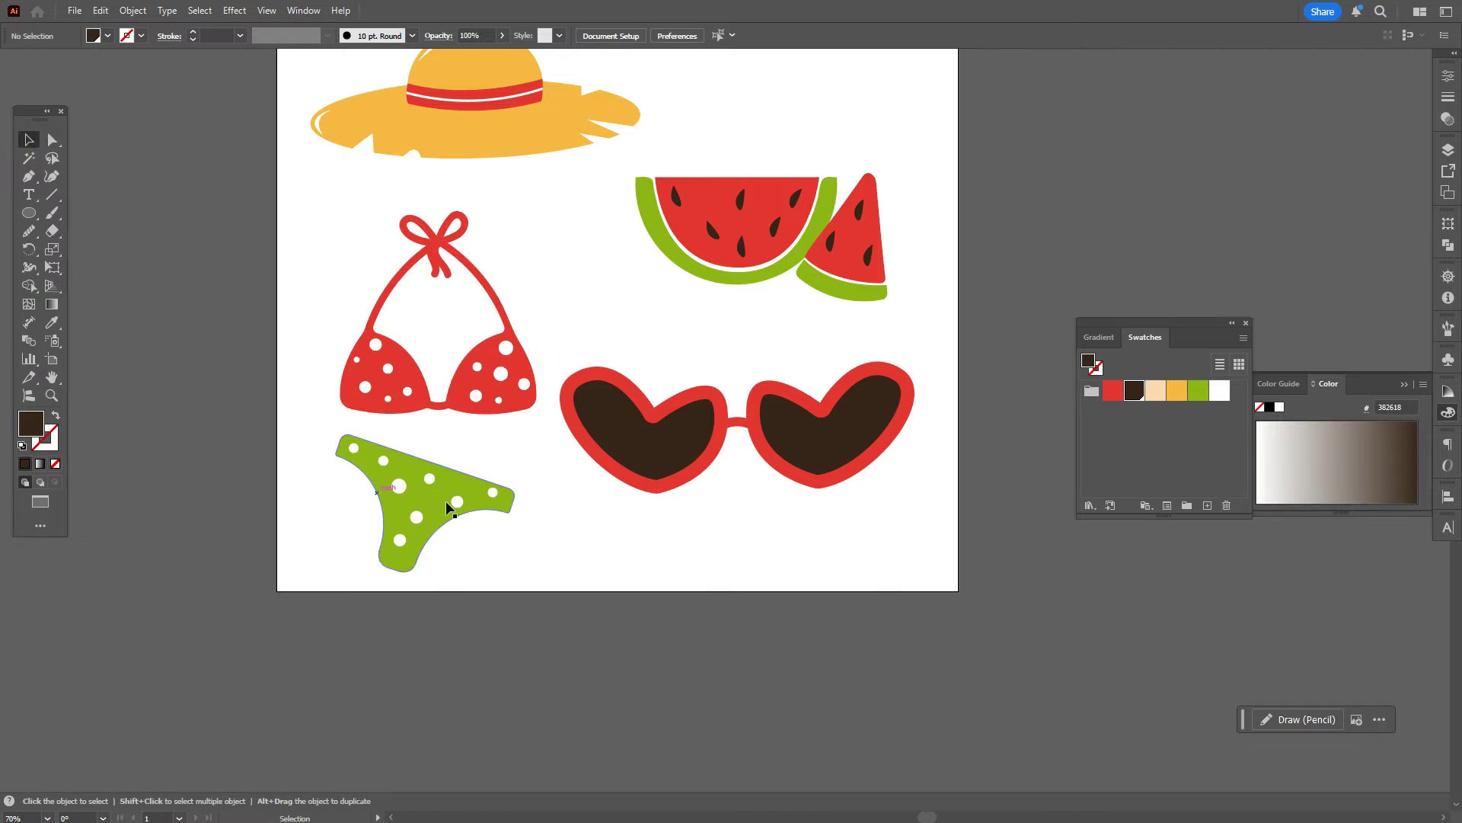
# Step: Select all parts of the sunglasses and scale them down proportionally in the space below the watermelon
pyautogui.moveTo(812, 473); pyautogui.dragTo(823, 495)
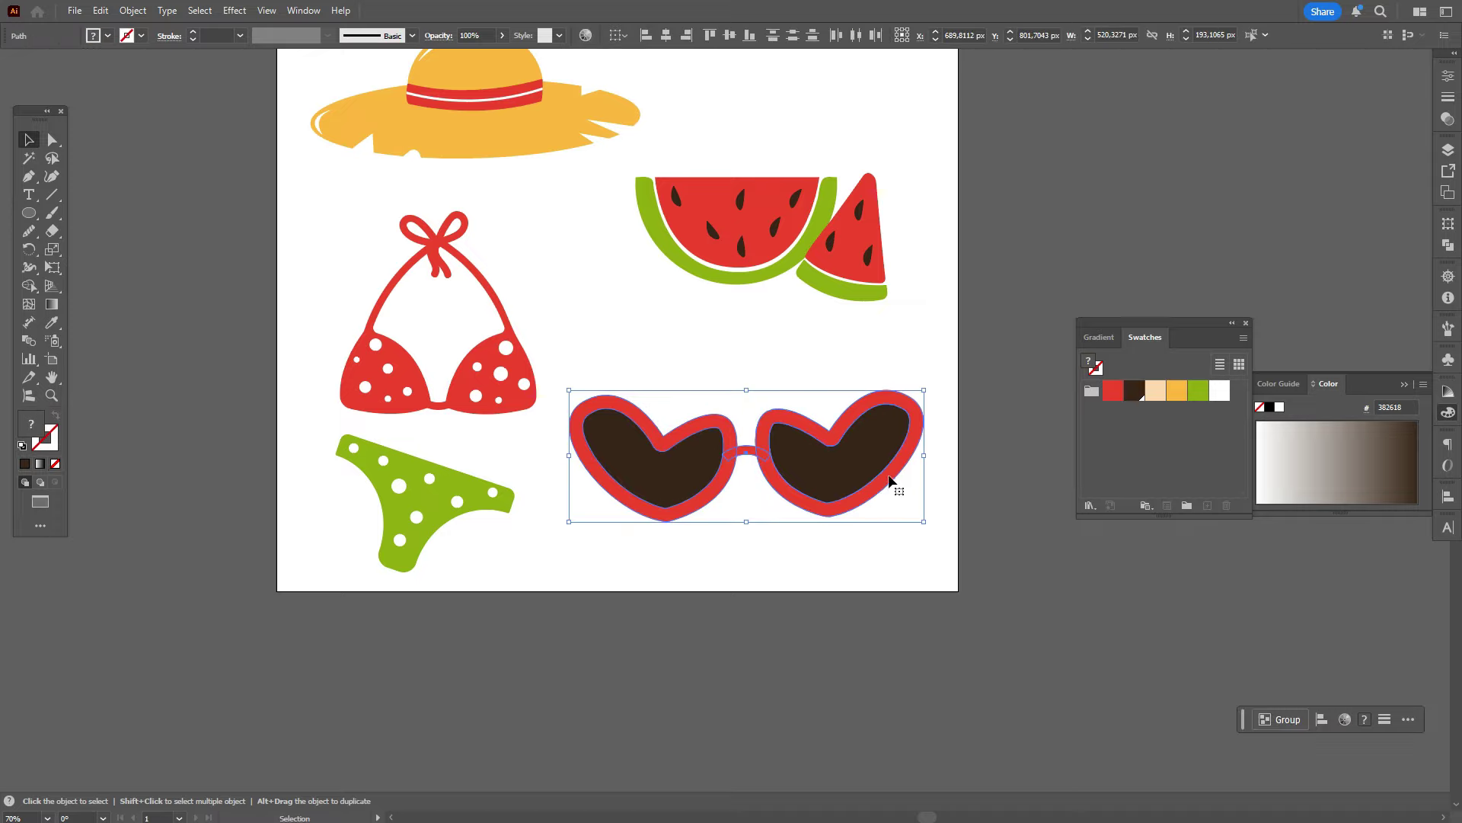
pyautogui.moveTo(925, 456); pyautogui.dragTo(853, 454)
pyautogui.click(960, 437)
# Step: Draw a closed, curved dark brown temple arm about 65 × 52 px at the left lens's lower outer edge with the Pen tool
pyautogui.click(724, 446)
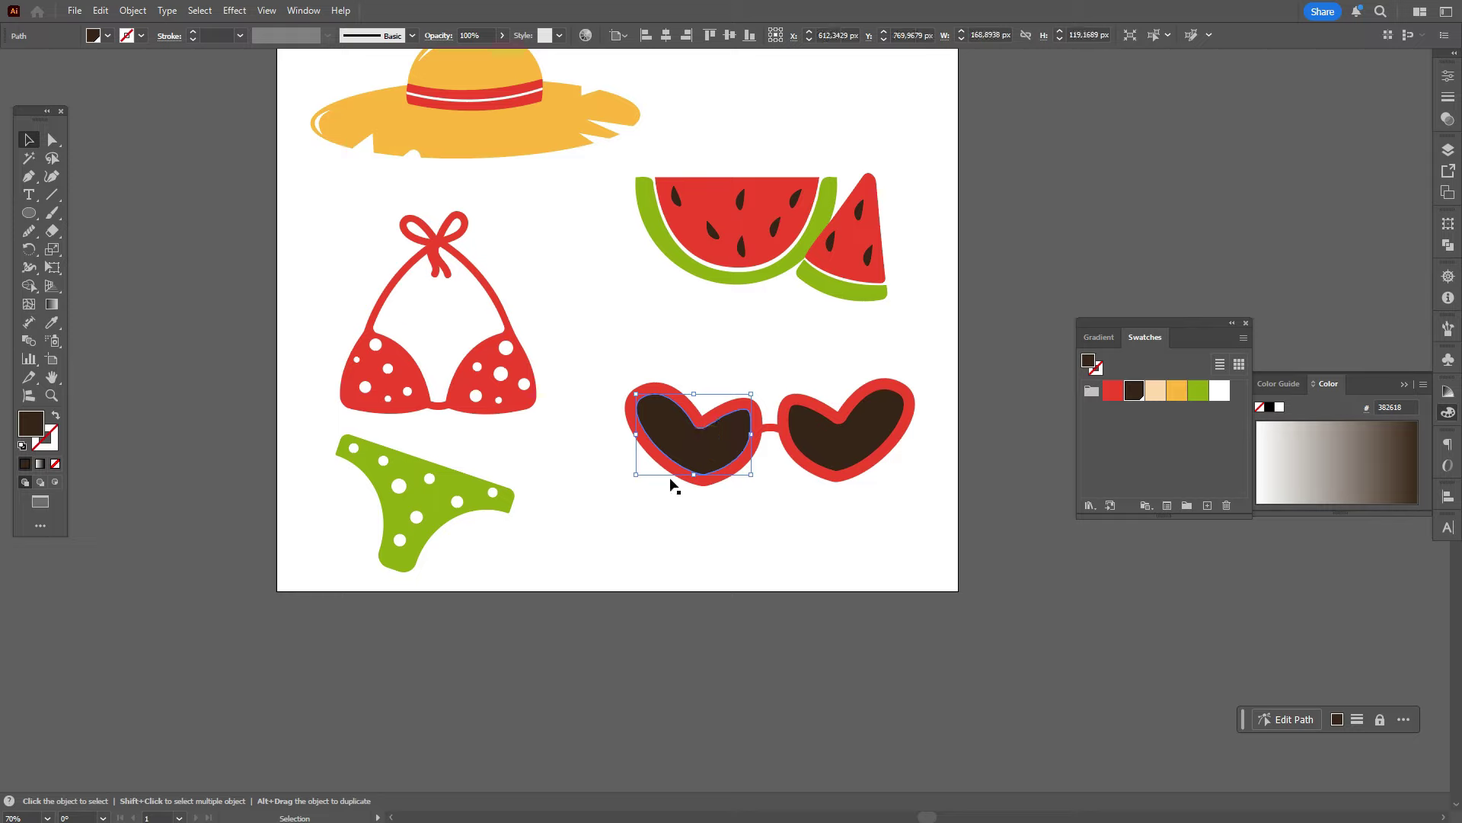
pyautogui.click(52, 396)
pyautogui.click(747, 477)
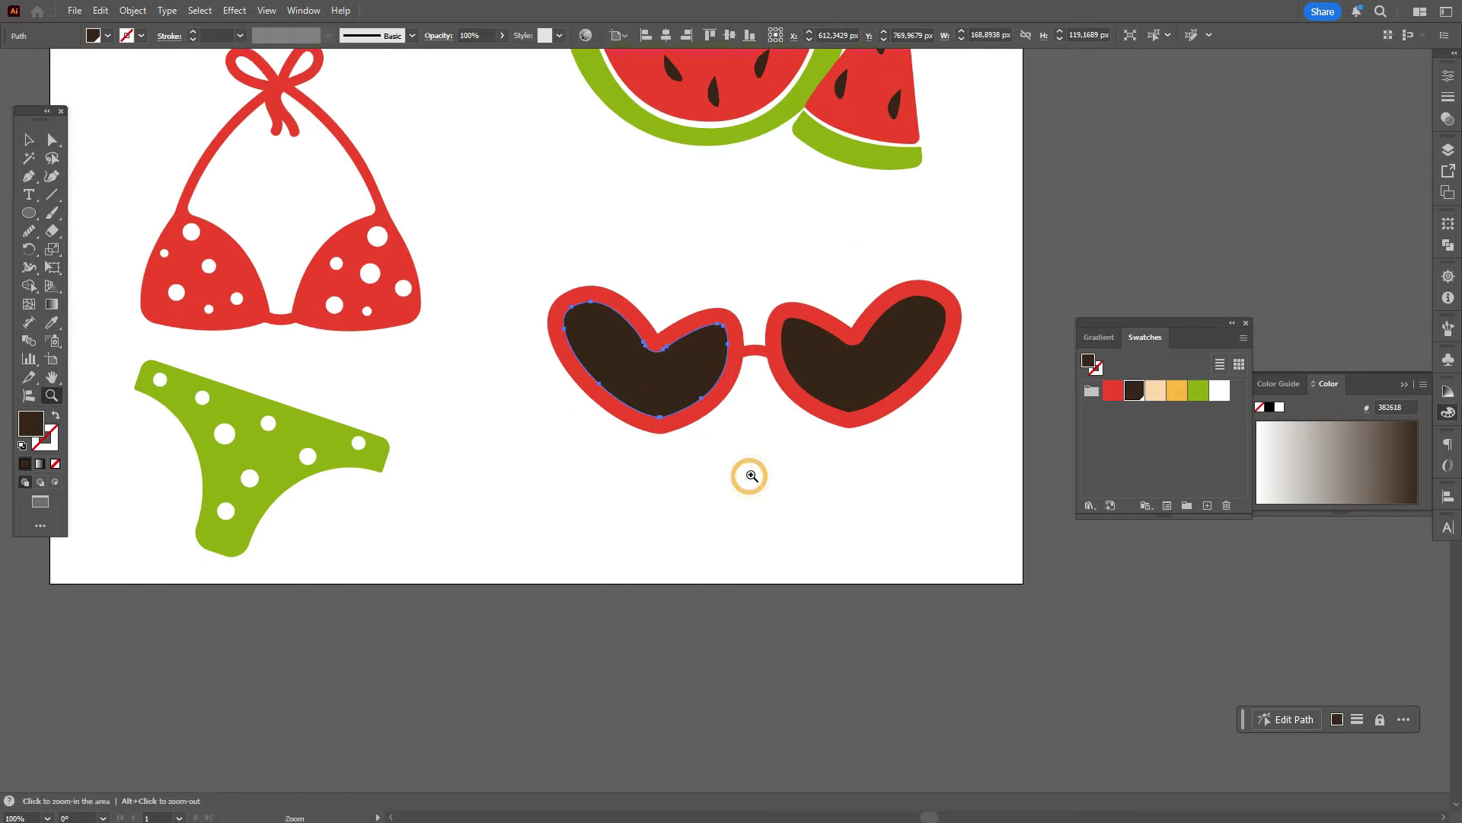
pyautogui.click(757, 389)
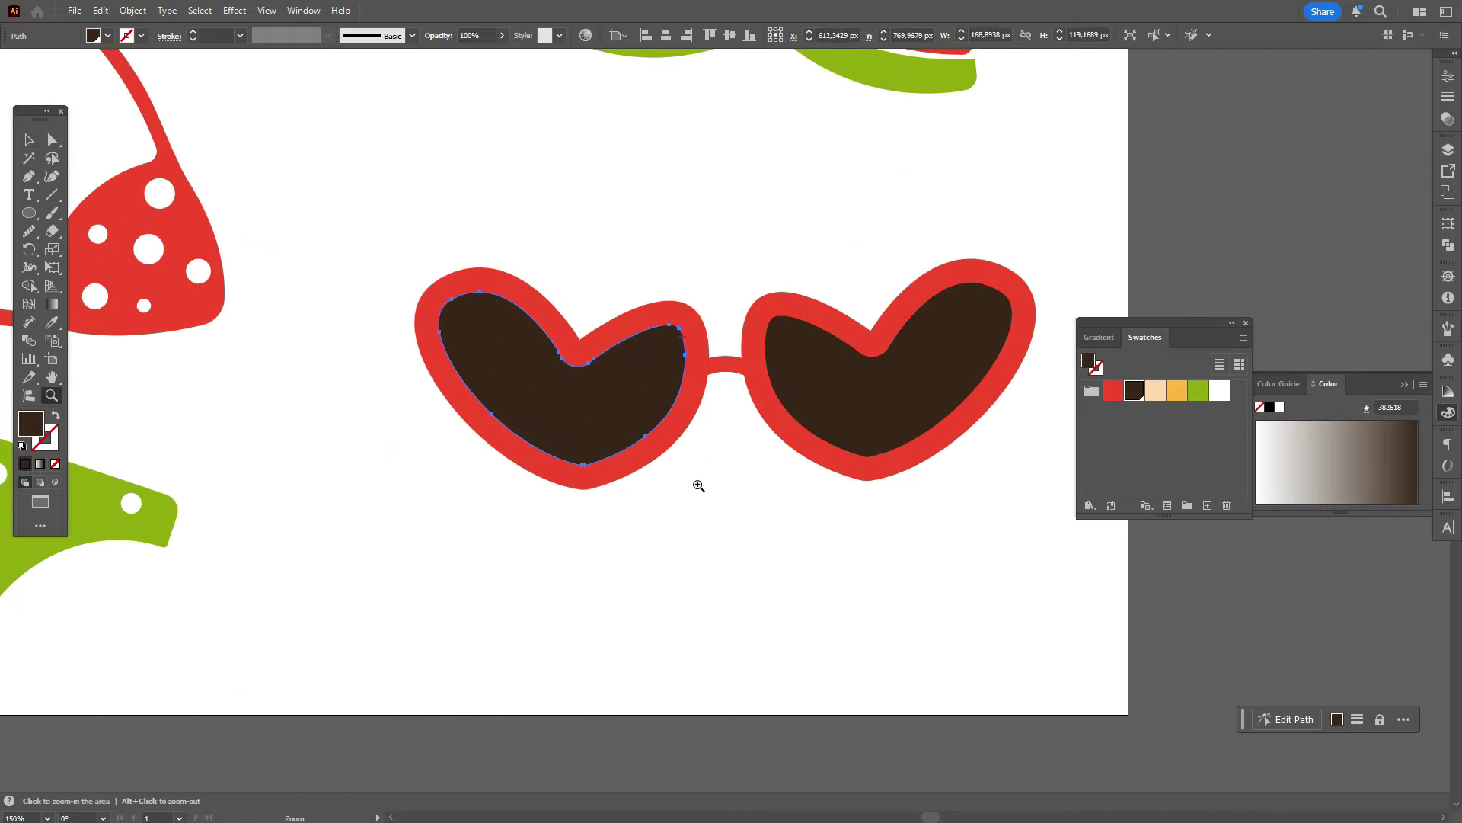
pyautogui.click(644, 465)
pyautogui.click(29, 178)
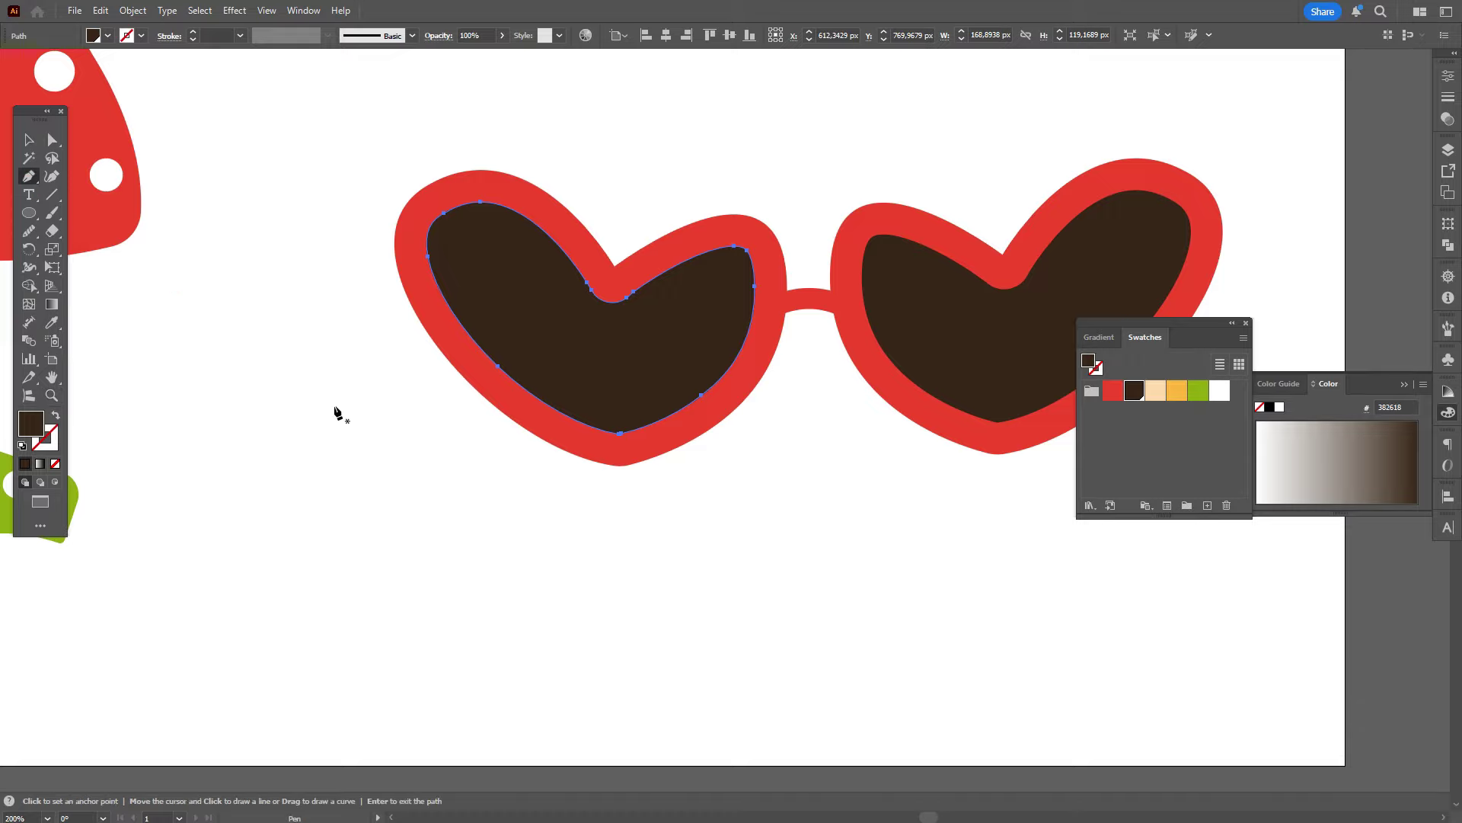
pyautogui.click(513, 405)
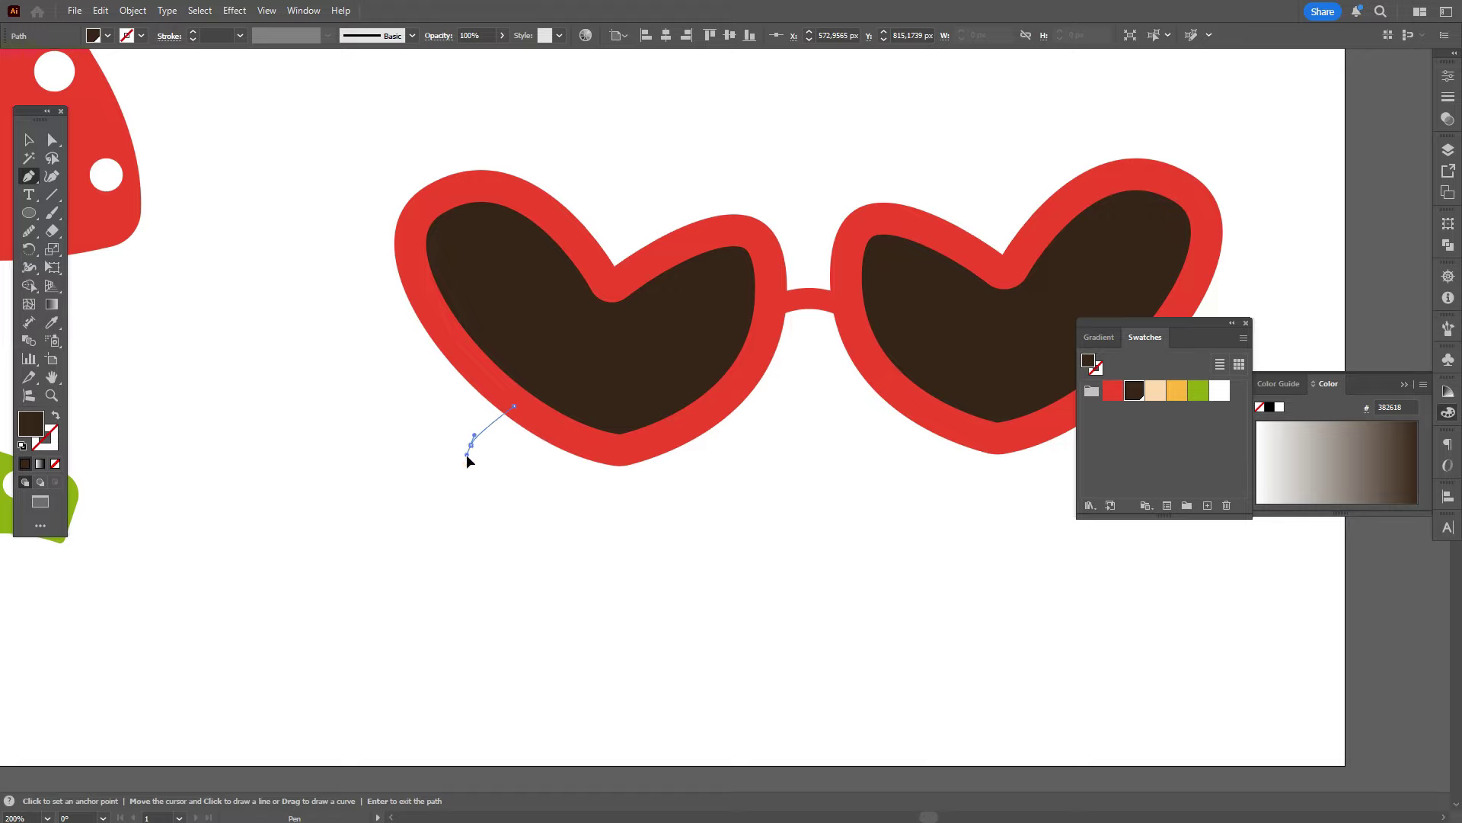
pyautogui.moveTo(466, 454); pyautogui.dragTo(412, 518)
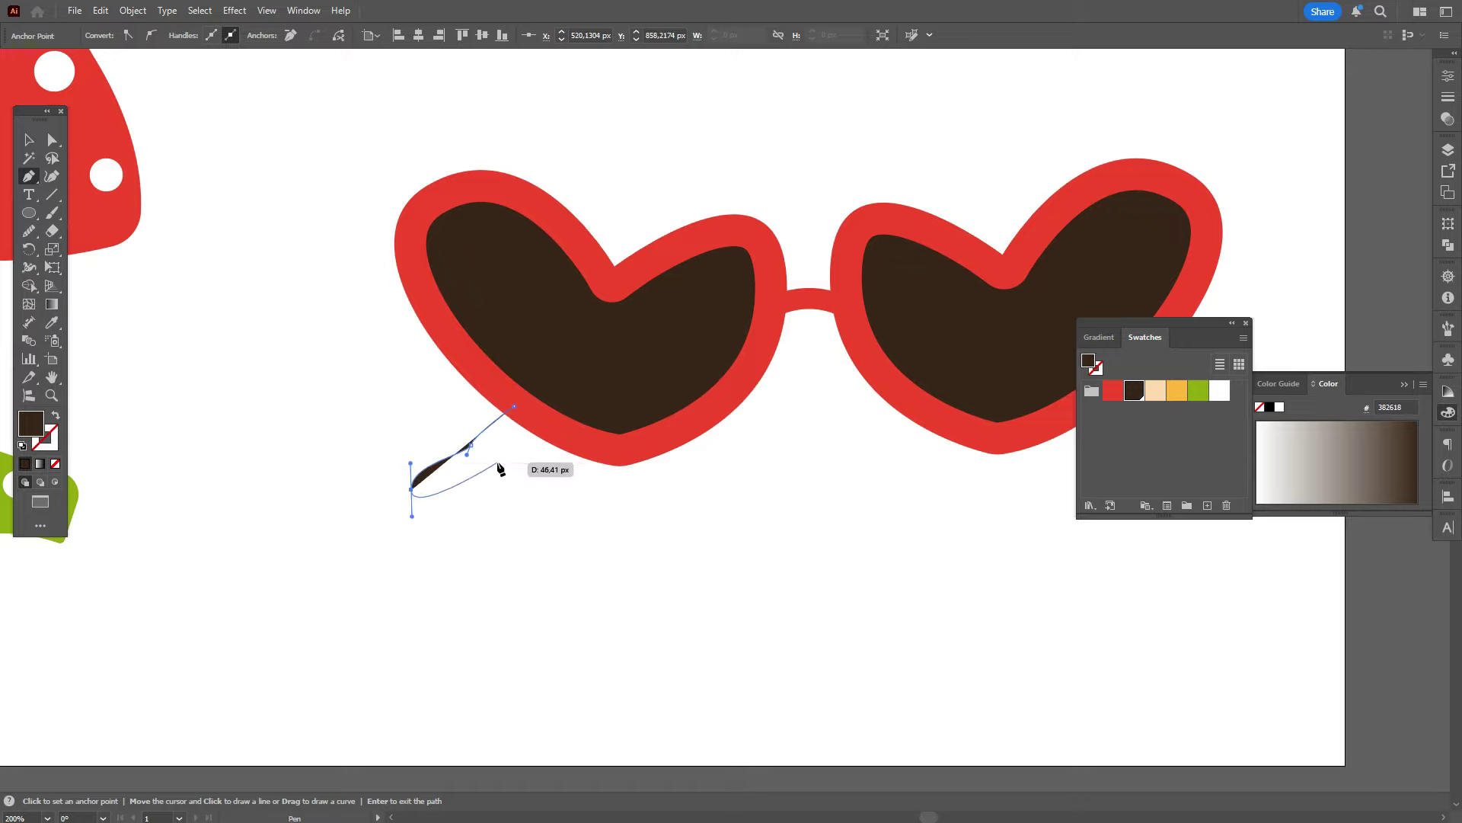
pyautogui.moveTo(496, 466); pyautogui.dragTo(558, 422)
pyautogui.click(496, 466)
pyautogui.click(537, 422)
pyautogui.click(514, 407)
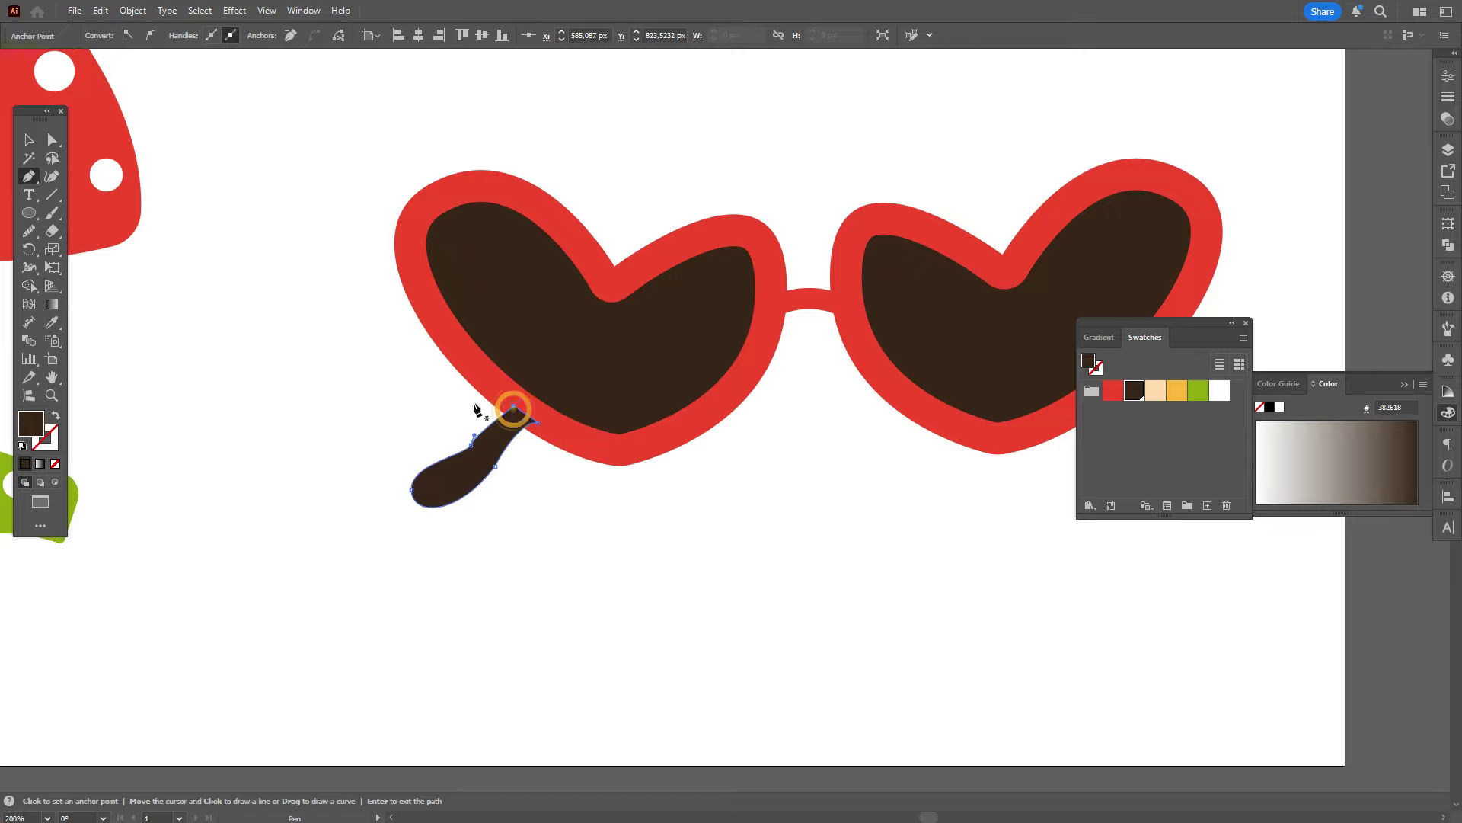
# Step: Send the temple arm to the back, behind the left heart lens
pyautogui.click(29, 139)
pyautogui.rightClick(532, 457)
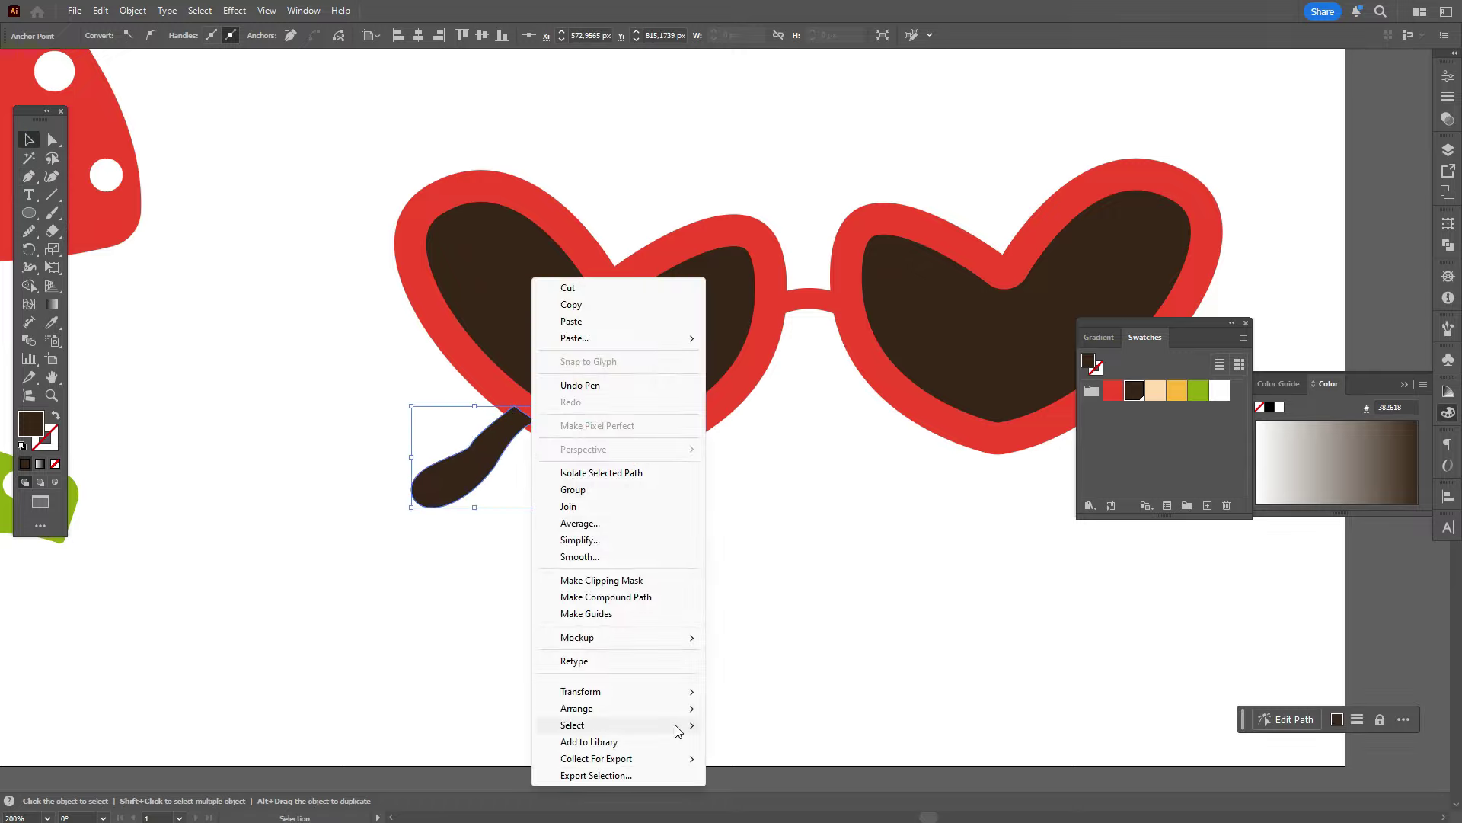
pyautogui.click(762, 704)
pyautogui.click(679, 646)
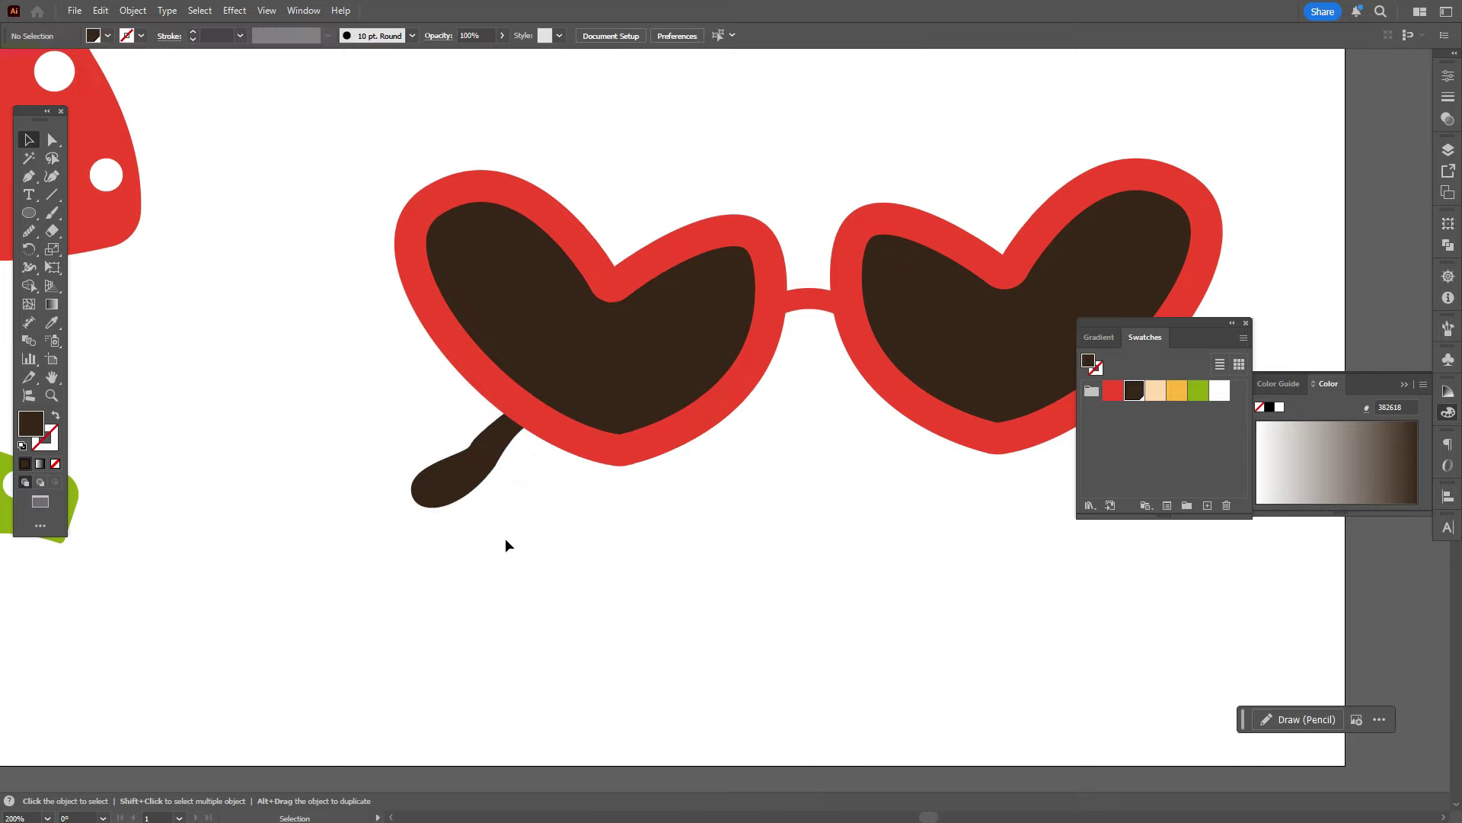
# Step: Smooth the temple arm's outline with the Smooth tool and shift the arm about 6 px to the right
pyautogui.click(462, 481)
pyautogui.click(29, 231)
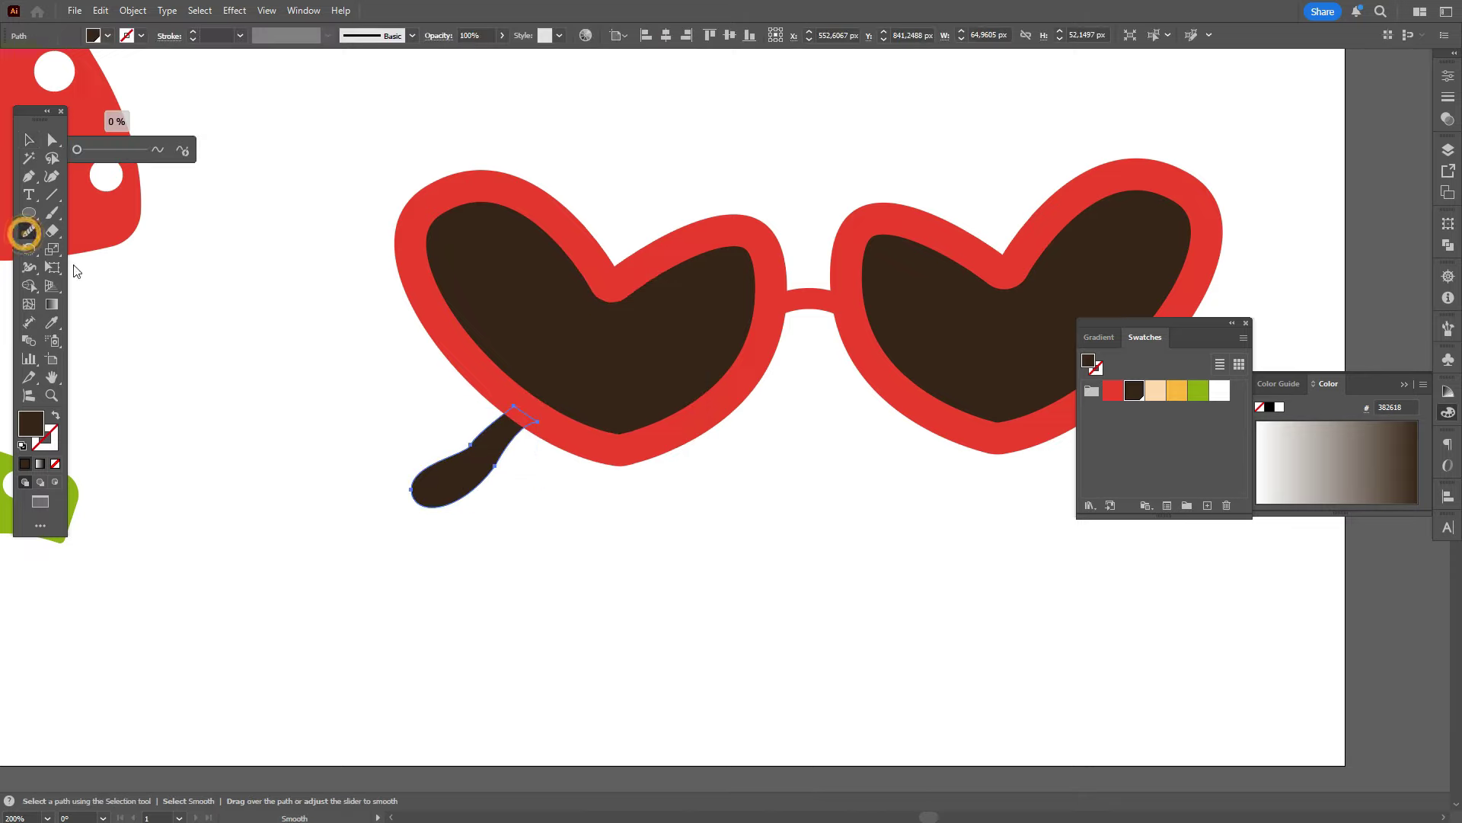
pyautogui.moveTo(470, 449)
pyautogui.mouseDown()
pyautogui.moveTo(415, 480)
pyautogui.moveTo(507, 458)
pyautogui.mouseUp()
pyautogui.click(28, 140)
pyautogui.click(189, 290)
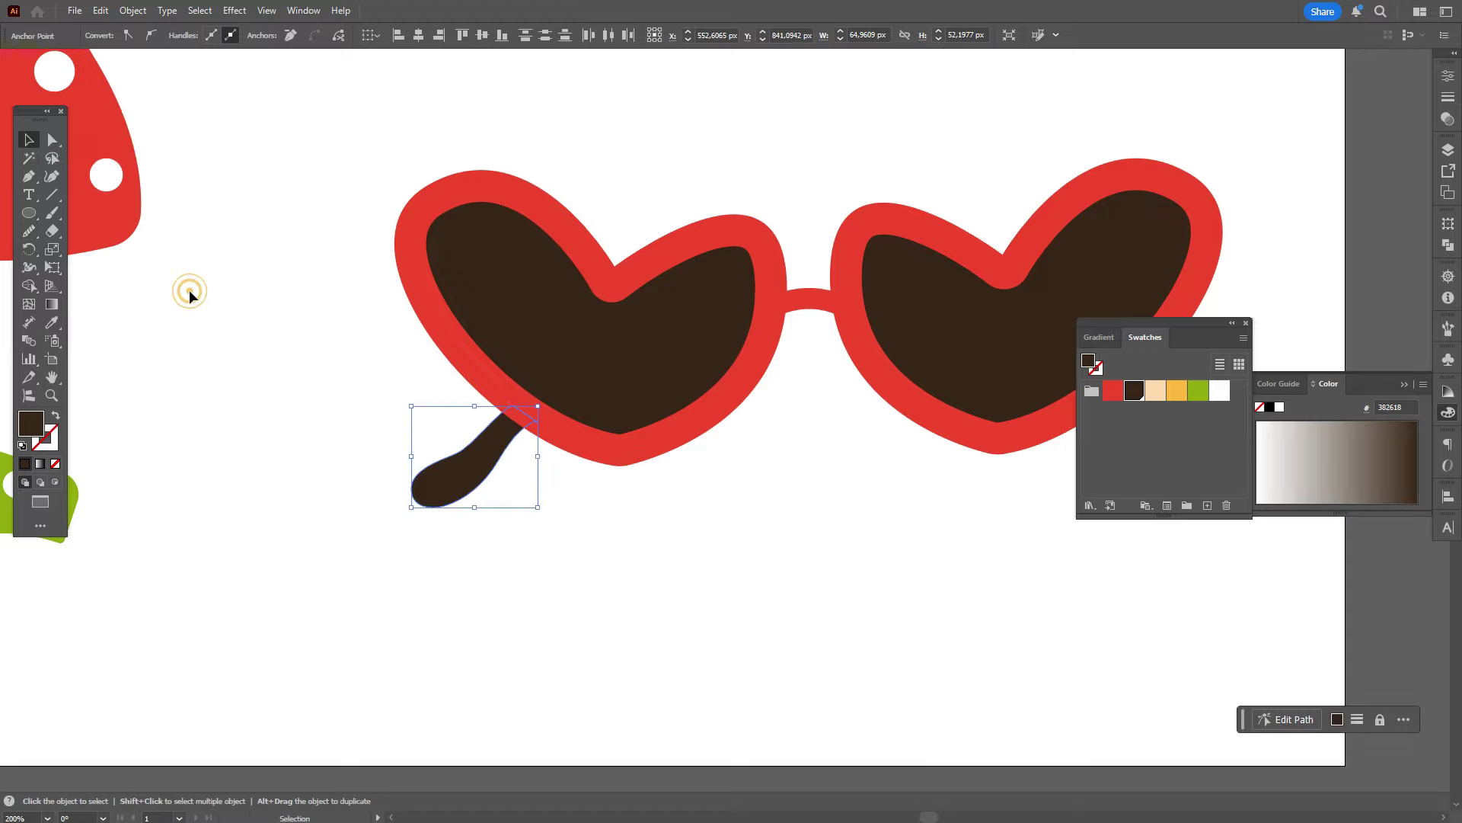
pyautogui.click(452, 479)
pyautogui.moveTo(455, 482); pyautogui.dragTo(466, 476)
pyautogui.click(588, 530)
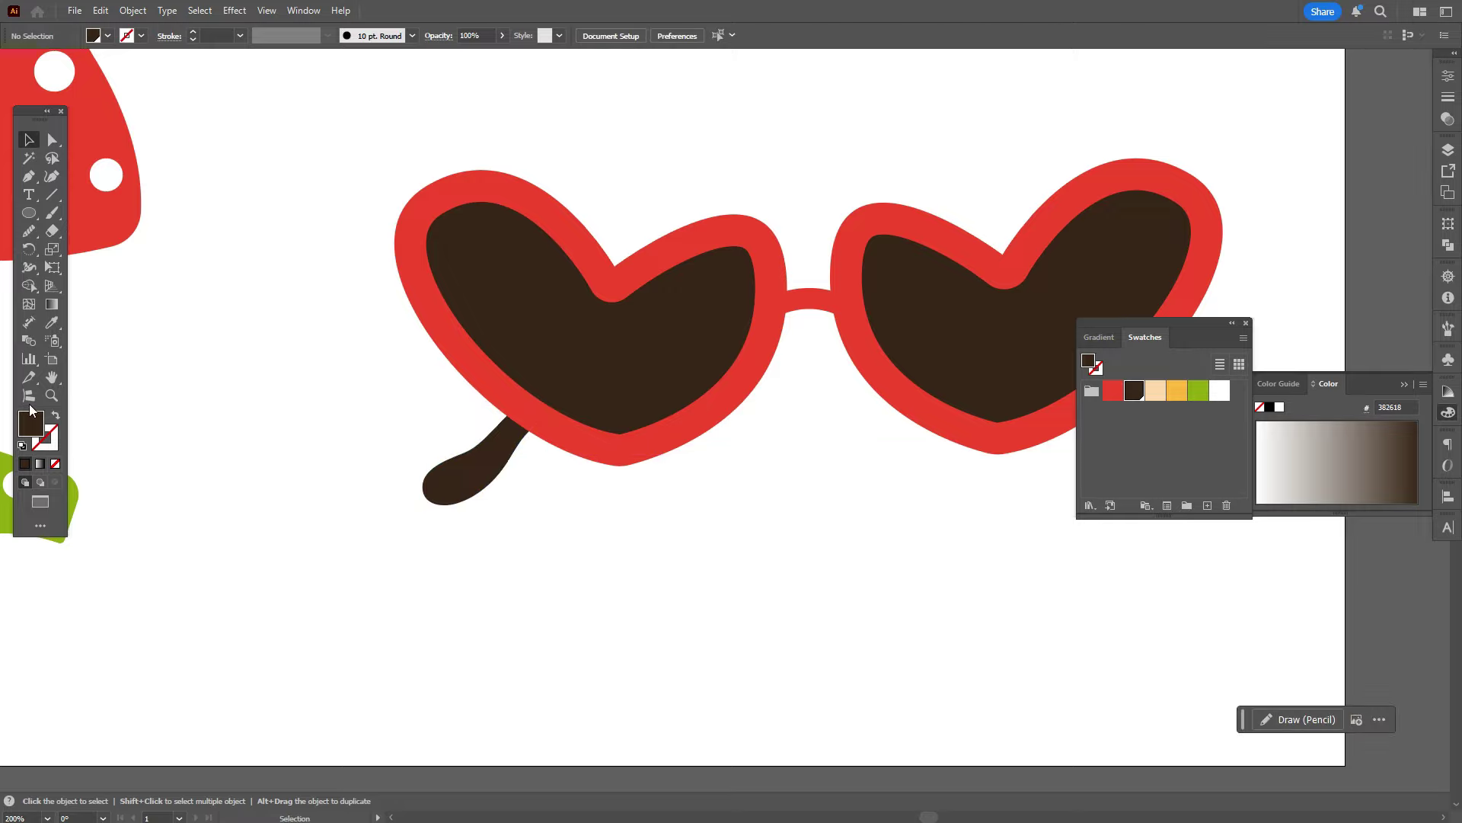
# Step: Move the temple arm about 26 px straight down, clear of the frame, and reflect it across the vertical axis
pyautogui.click(51, 377)
pyautogui.moveTo(792, 487); pyautogui.dragTo(520, 508)
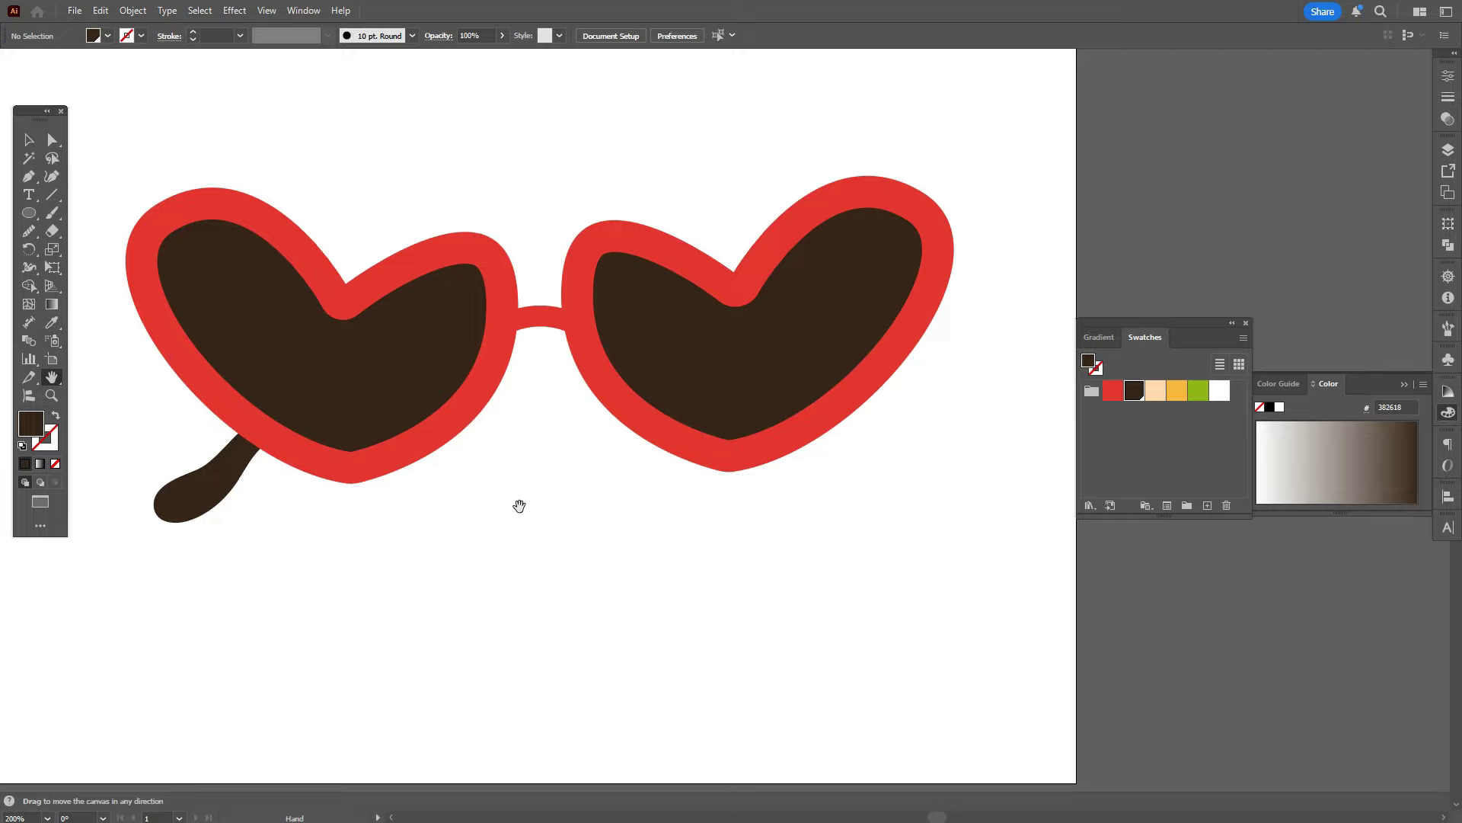
pyautogui.click(29, 142)
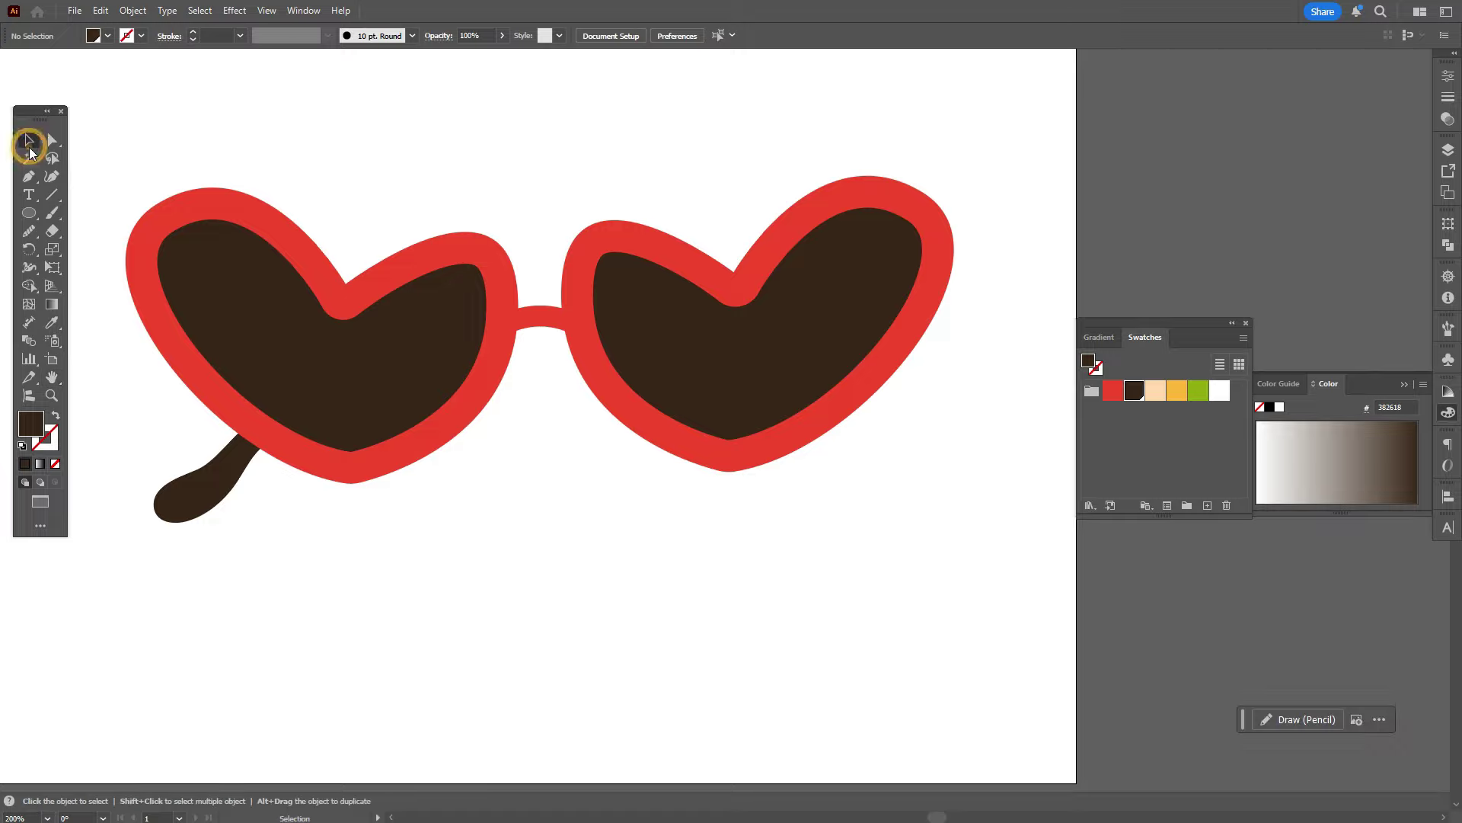
pyautogui.click(231, 491)
pyautogui.moveTo(231, 492); pyautogui.dragTo(231, 543)
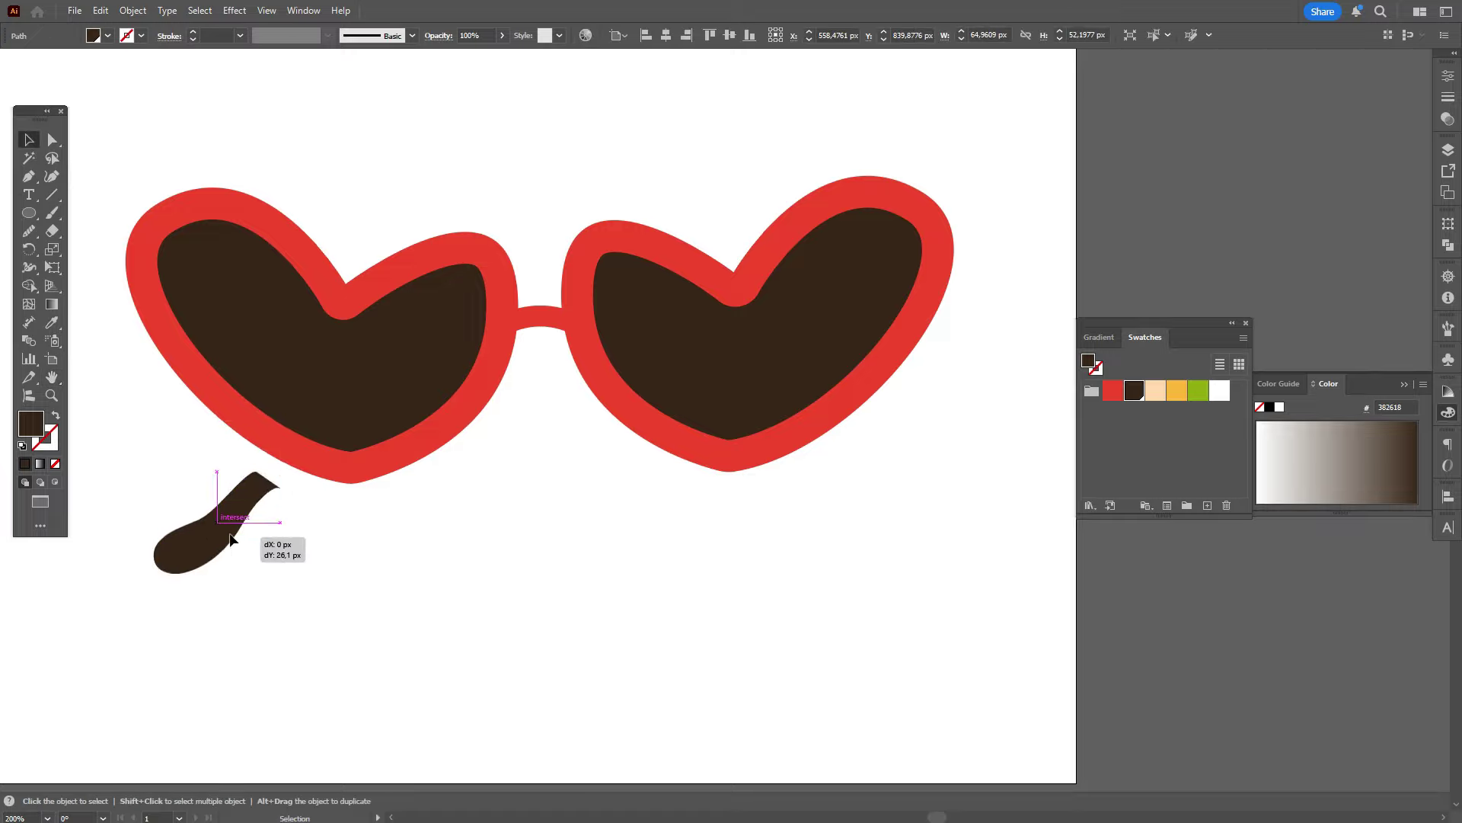
pyautogui.rightClick(267, 542)
pyautogui.moveTo(356, 455)
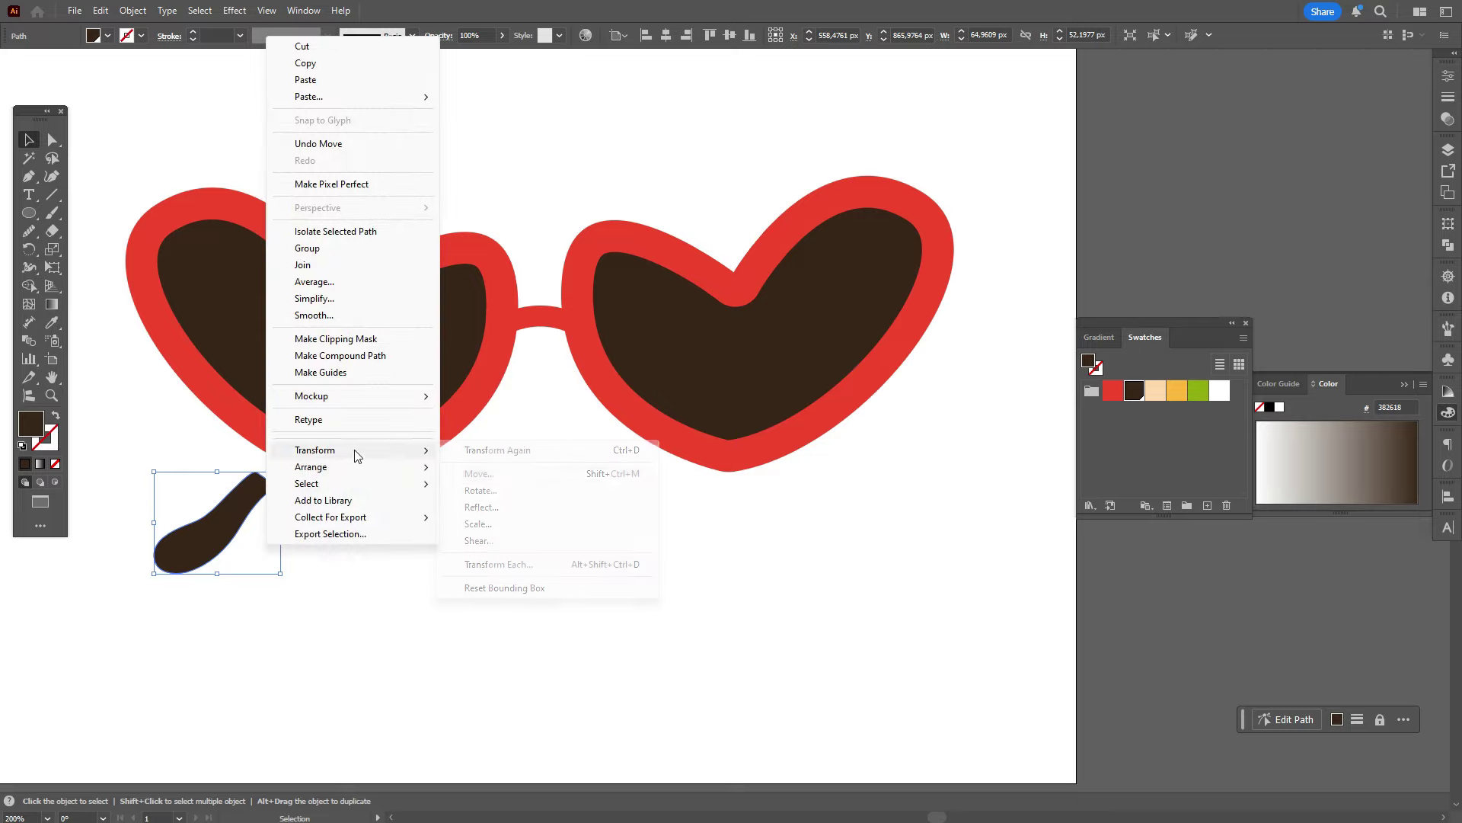
pyautogui.click(521, 506)
pyautogui.click(963, 351)
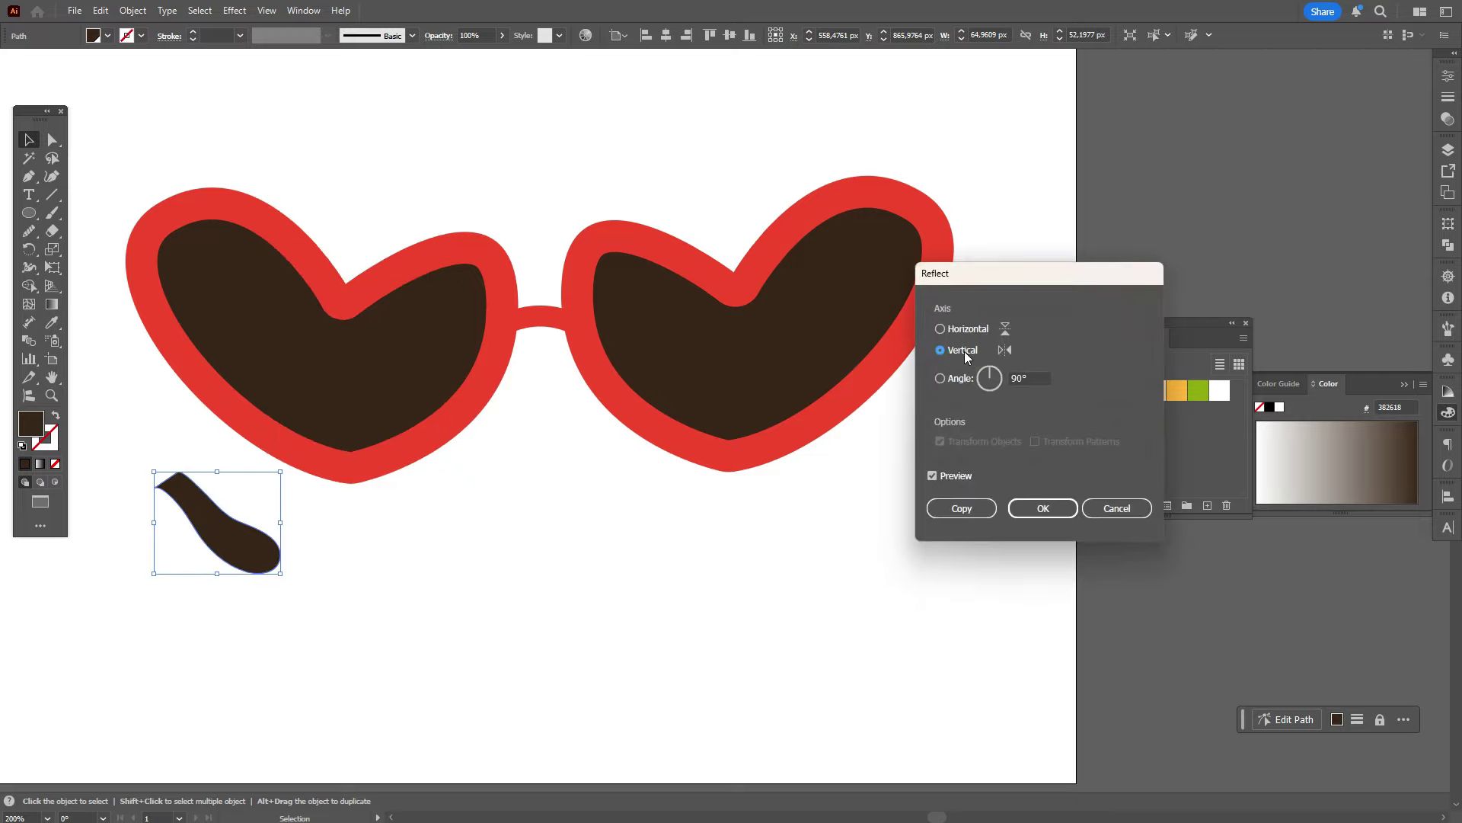
pyautogui.click(1045, 505)
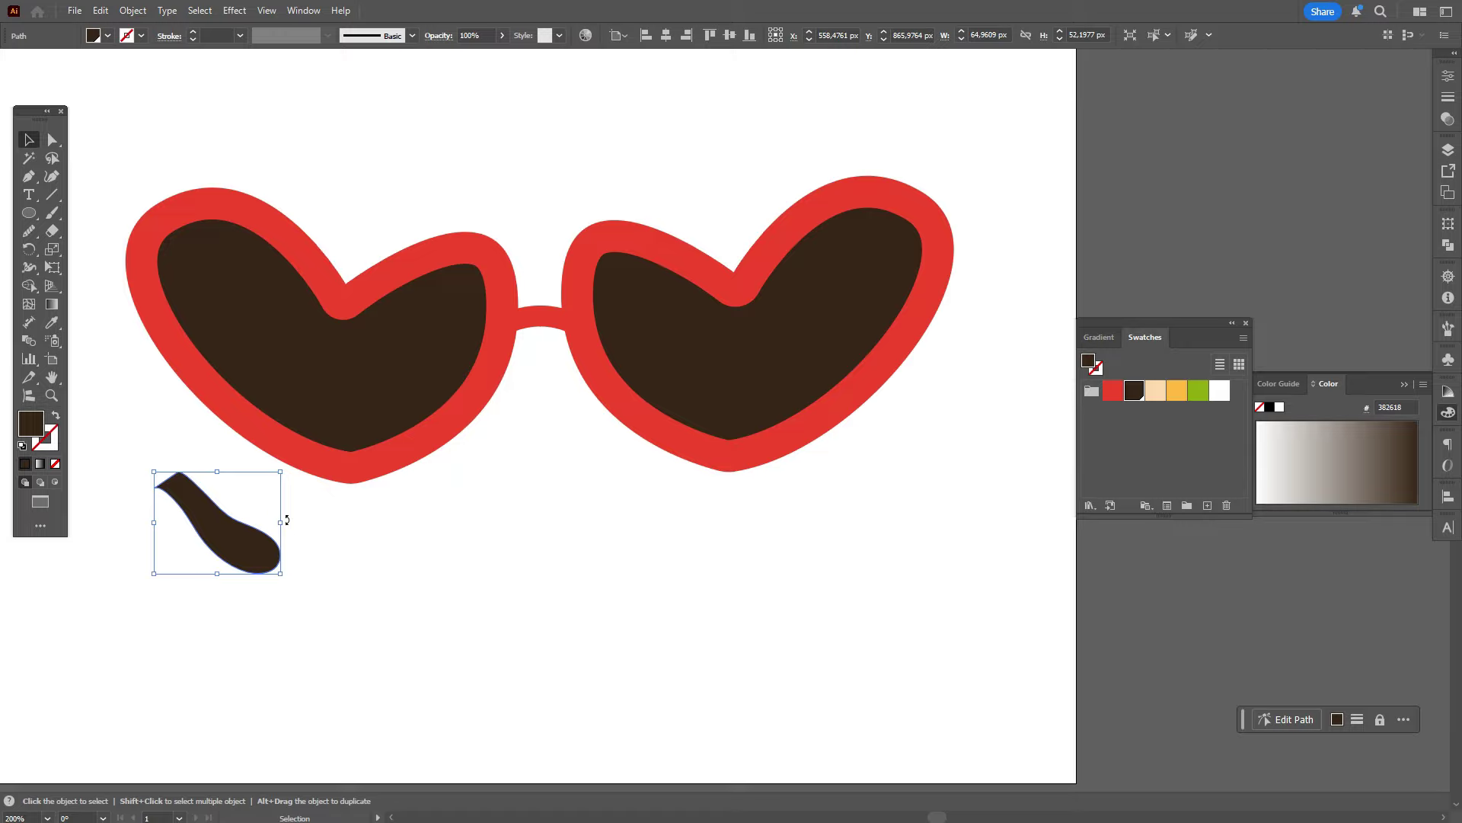
# Step: Rotate the reflected arm to slant down and outward, and place its upper end behind the left lens's lower edge
pyautogui.moveTo(286, 519); pyautogui.dragTo(200, 575)
pyautogui.moveTo(210, 524); pyautogui.dragTo(202, 466)
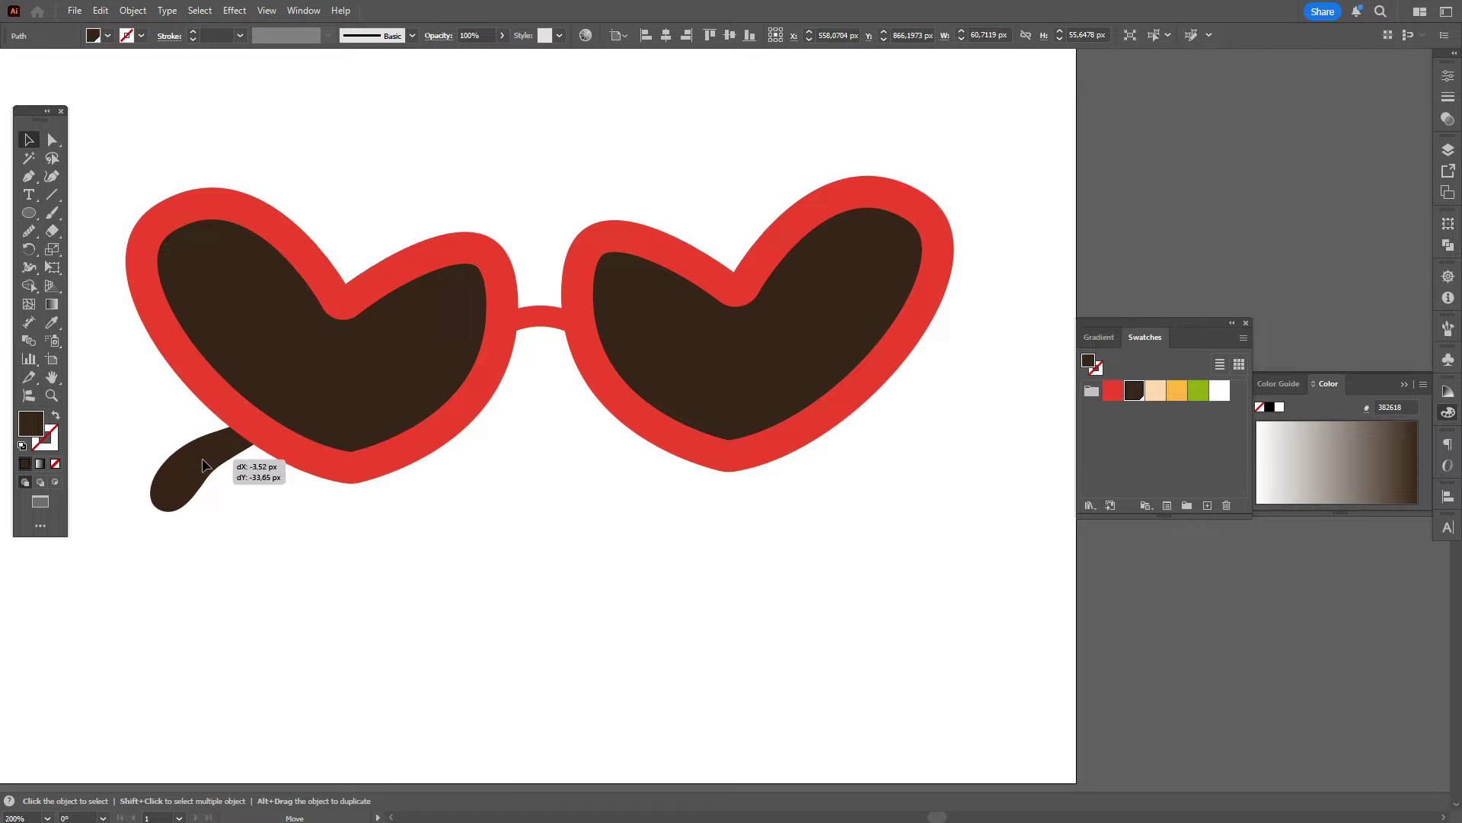
pyautogui.moveTo(202, 466); pyautogui.dragTo(204, 465)
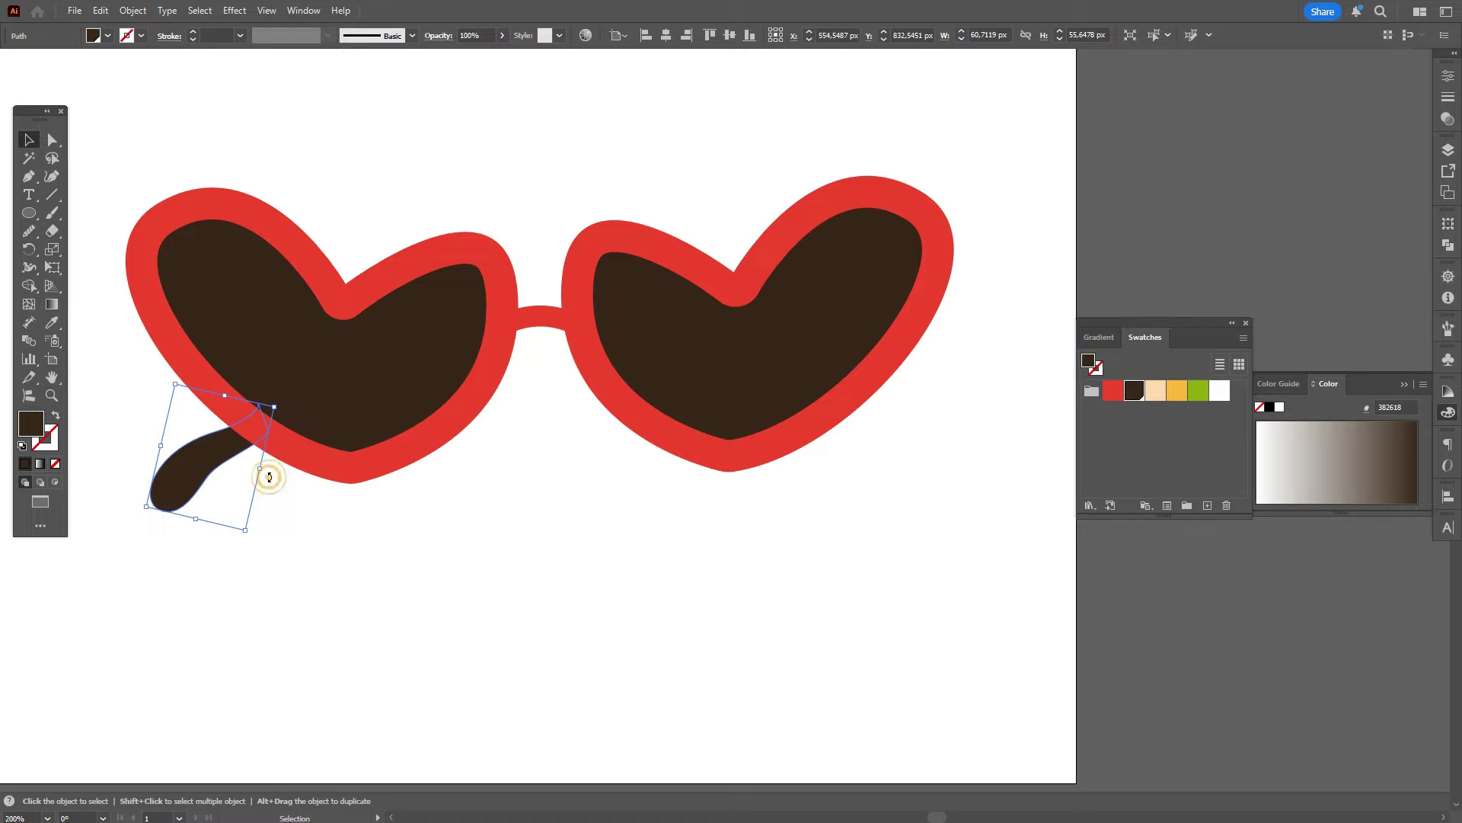
pyautogui.moveTo(214, 473); pyautogui.dragTo(199, 473)
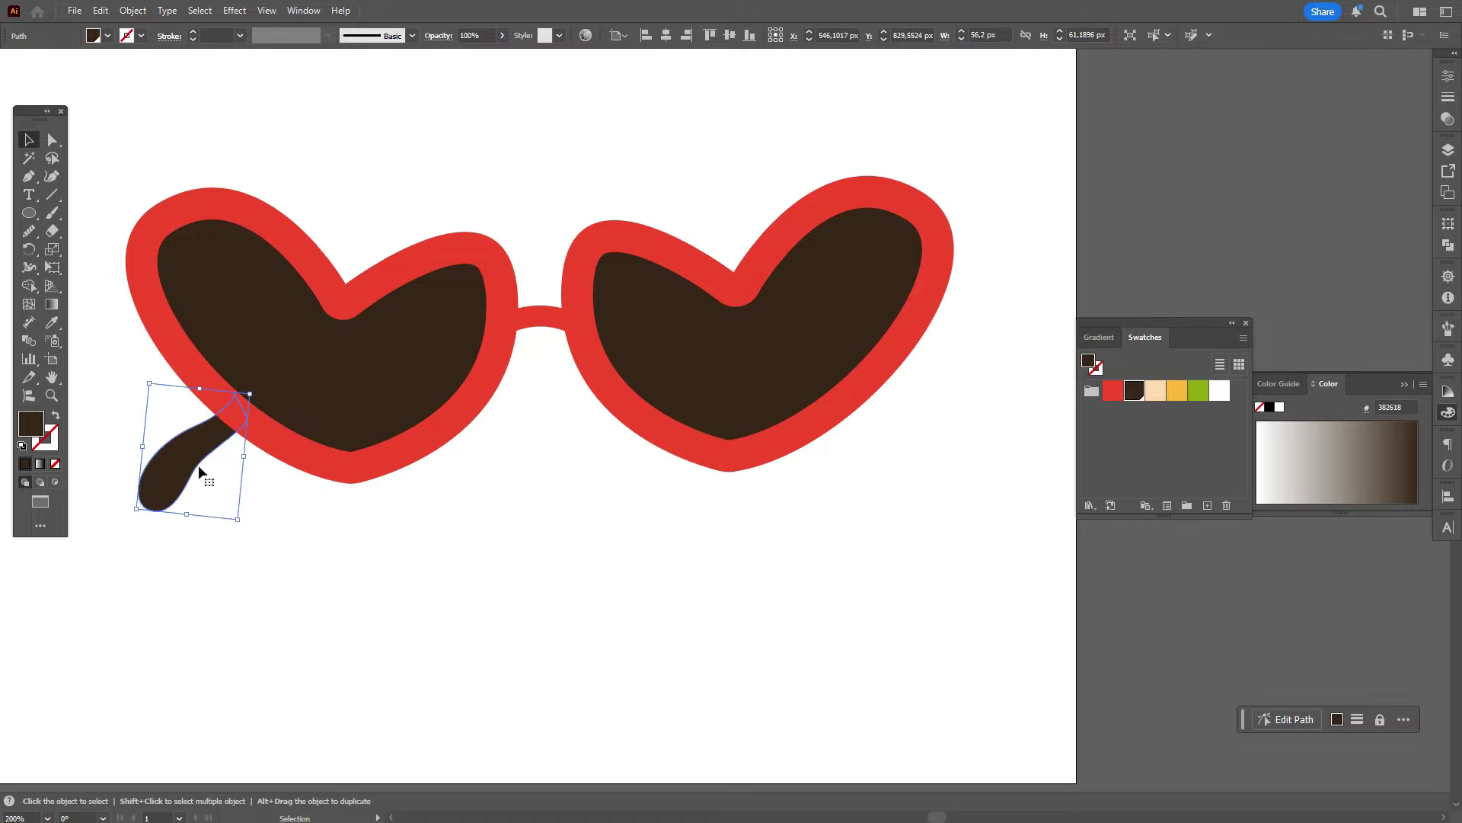
# Step: Create a copy of the arm reflected across the vertical axis and place it behind the right lens's lower outer edge
pyautogui.rightClick(199, 472)
pyautogui.moveTo(331, 699)
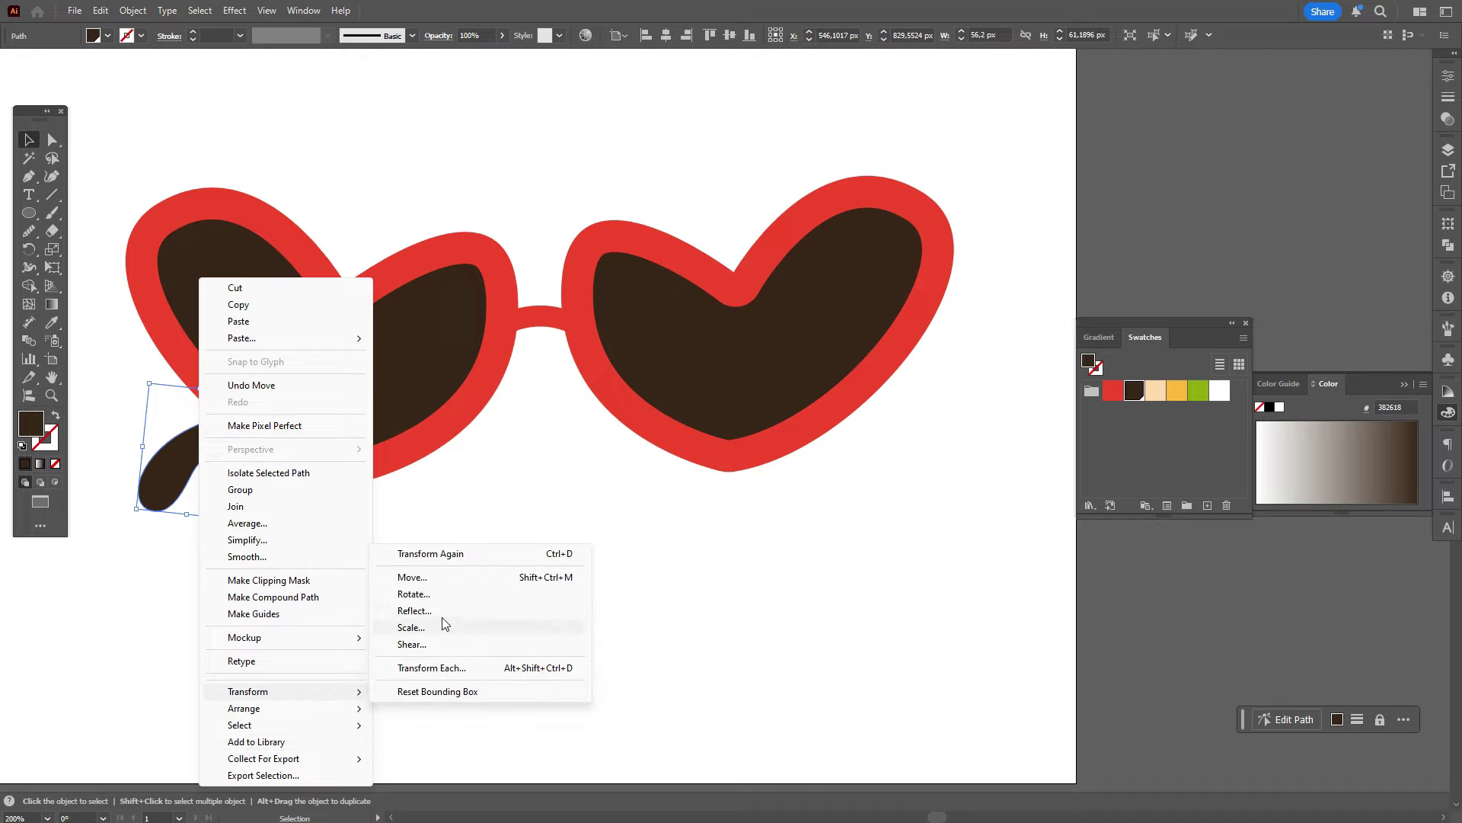
pyautogui.click(441, 609)
pyautogui.click(946, 510)
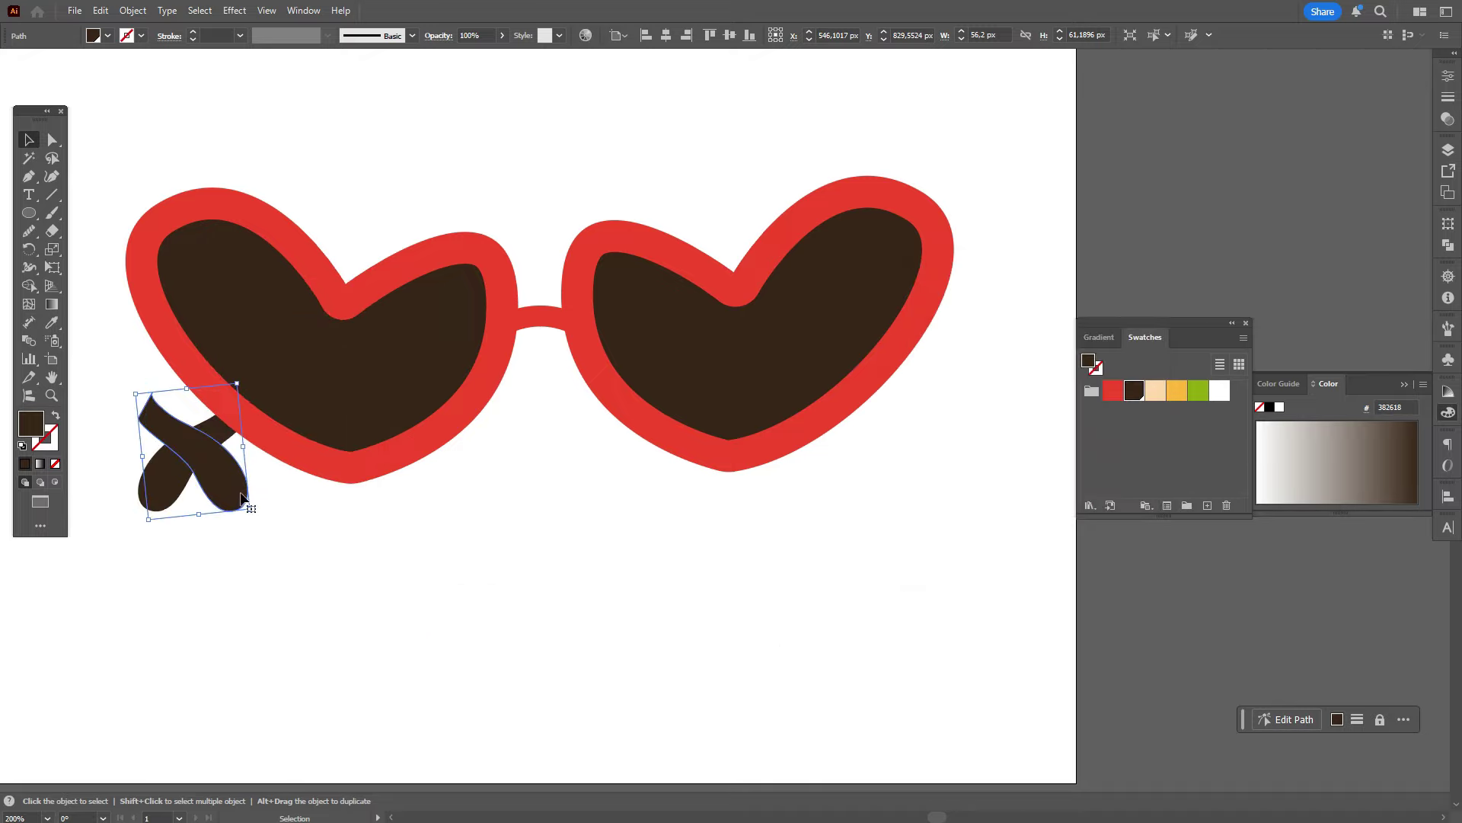
pyautogui.moveTo(228, 493); pyautogui.dragTo(945, 474)
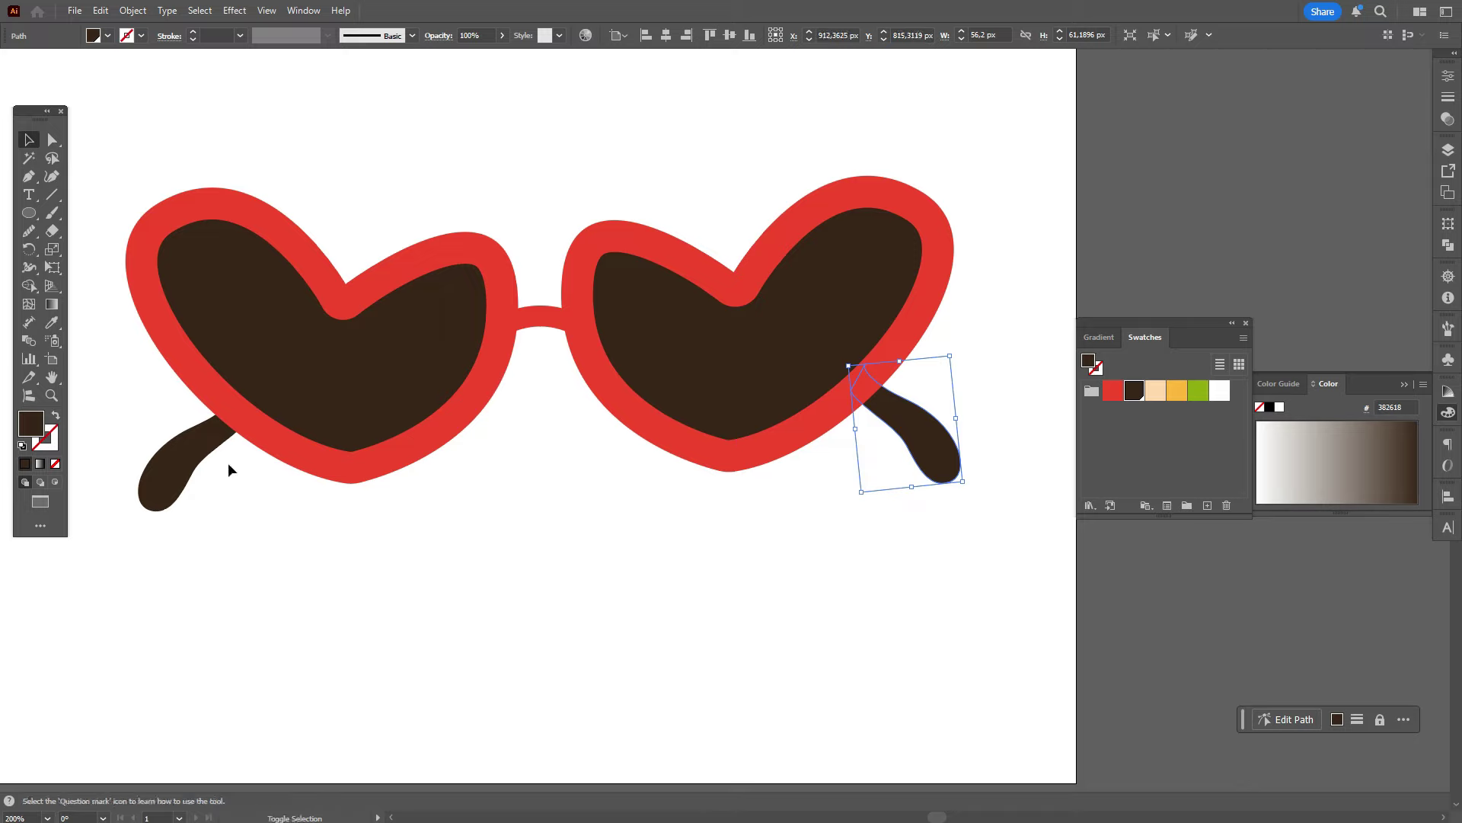
# Step: Select both temple arms and align their bottom edges
pyautogui.keyDown('shift'); pyautogui.click(198, 452); pyautogui.keyUp('shift')
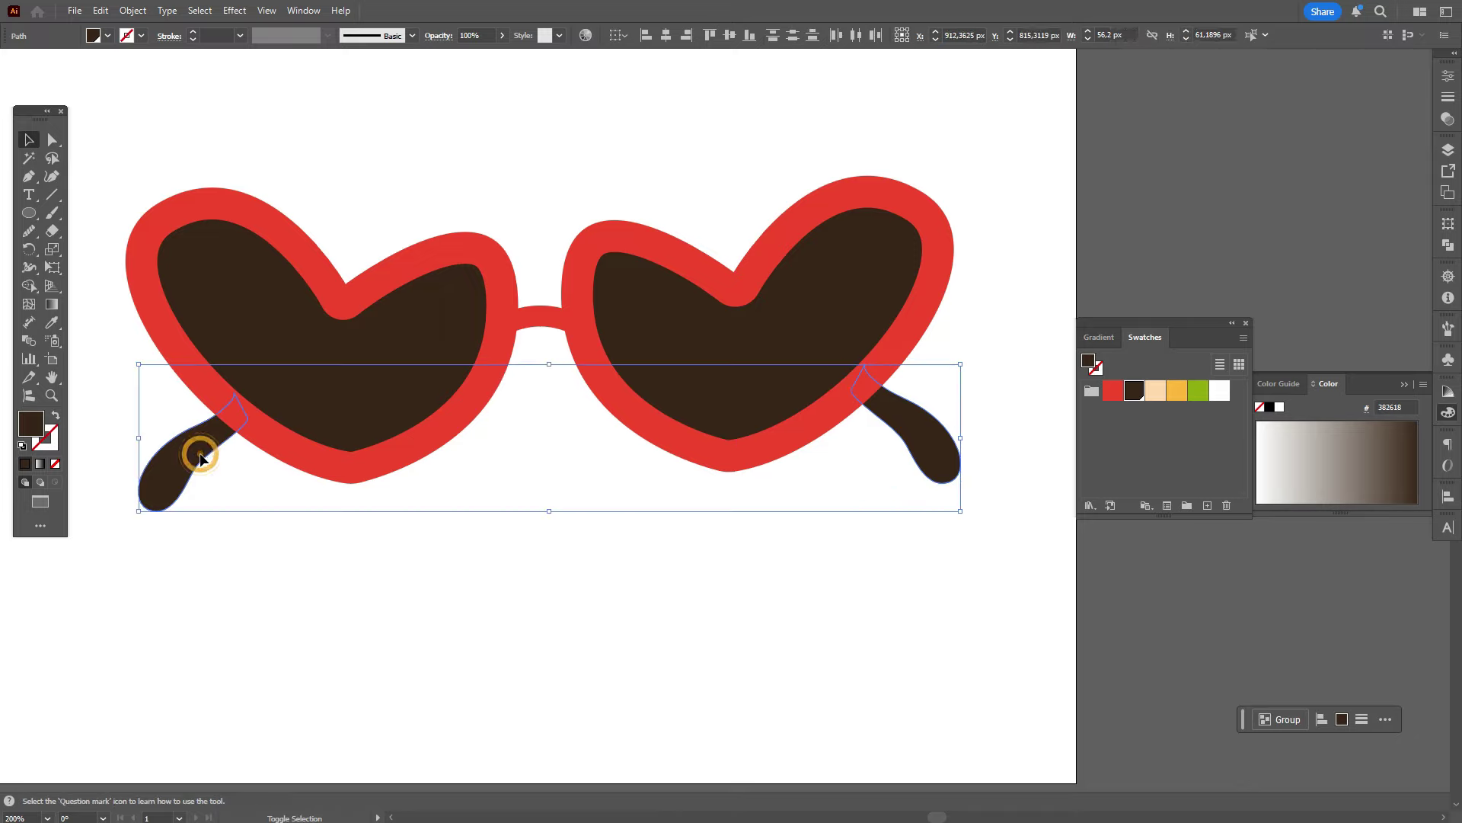
pyautogui.click(1448, 496)
pyautogui.click(1418, 530)
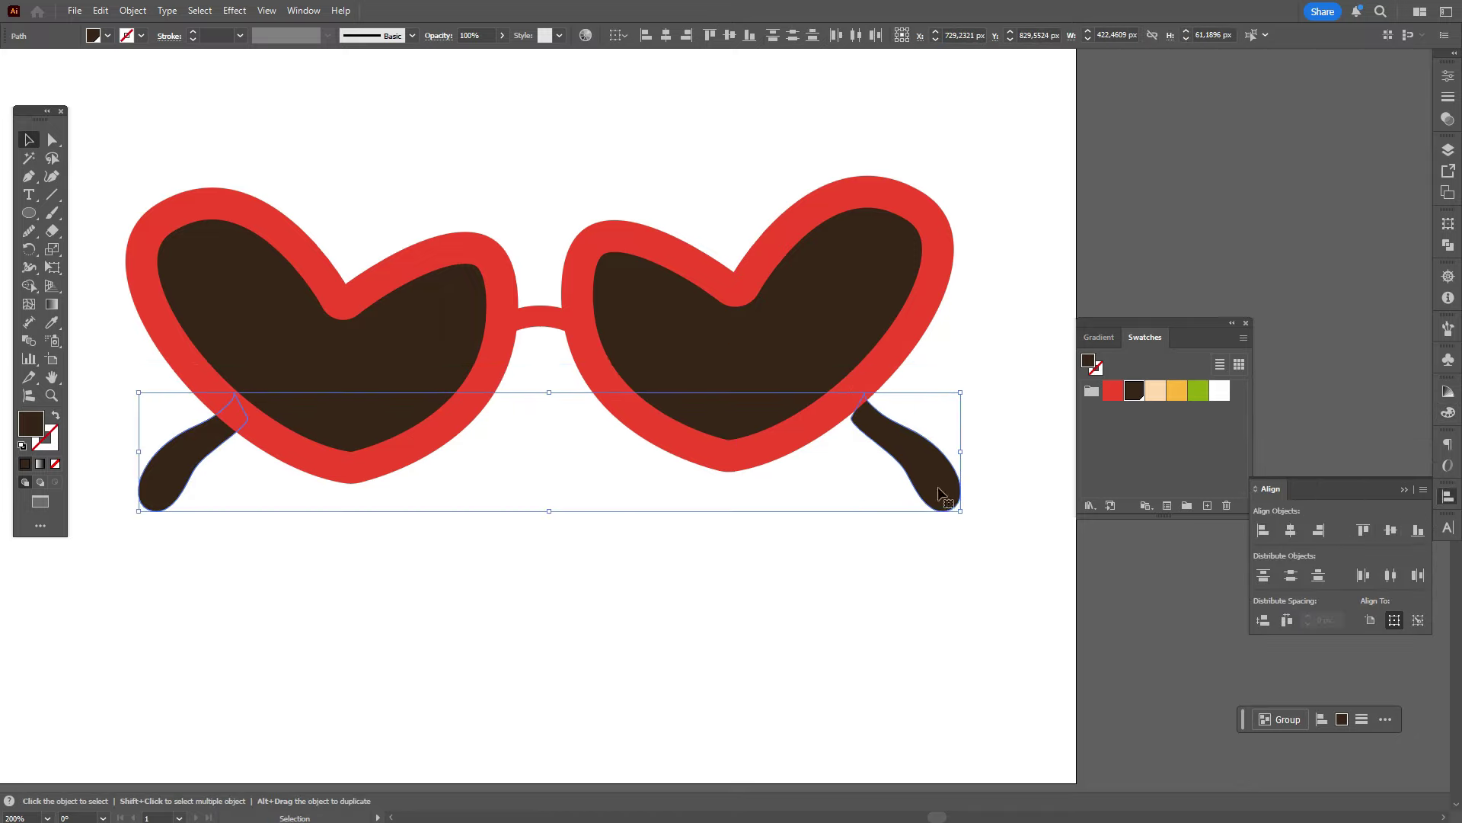
# Step: Move the right arm up against its lens, shift the left arm up and outward along its lens, and select both arms
pyautogui.moveTo(943, 492)
pyautogui.mouseDown()
pyautogui.moveTo(945, 466)
pyautogui.moveTo(921, 485)
pyautogui.moveTo(928, 470)
pyautogui.mouseUp()
pyautogui.click(887, 519)
pyautogui.moveTo(163, 424); pyautogui.dragTo(152, 436)
pyautogui.keyDown('shift'); pyautogui.click(904, 433); pyautogui.keyUp('shift')
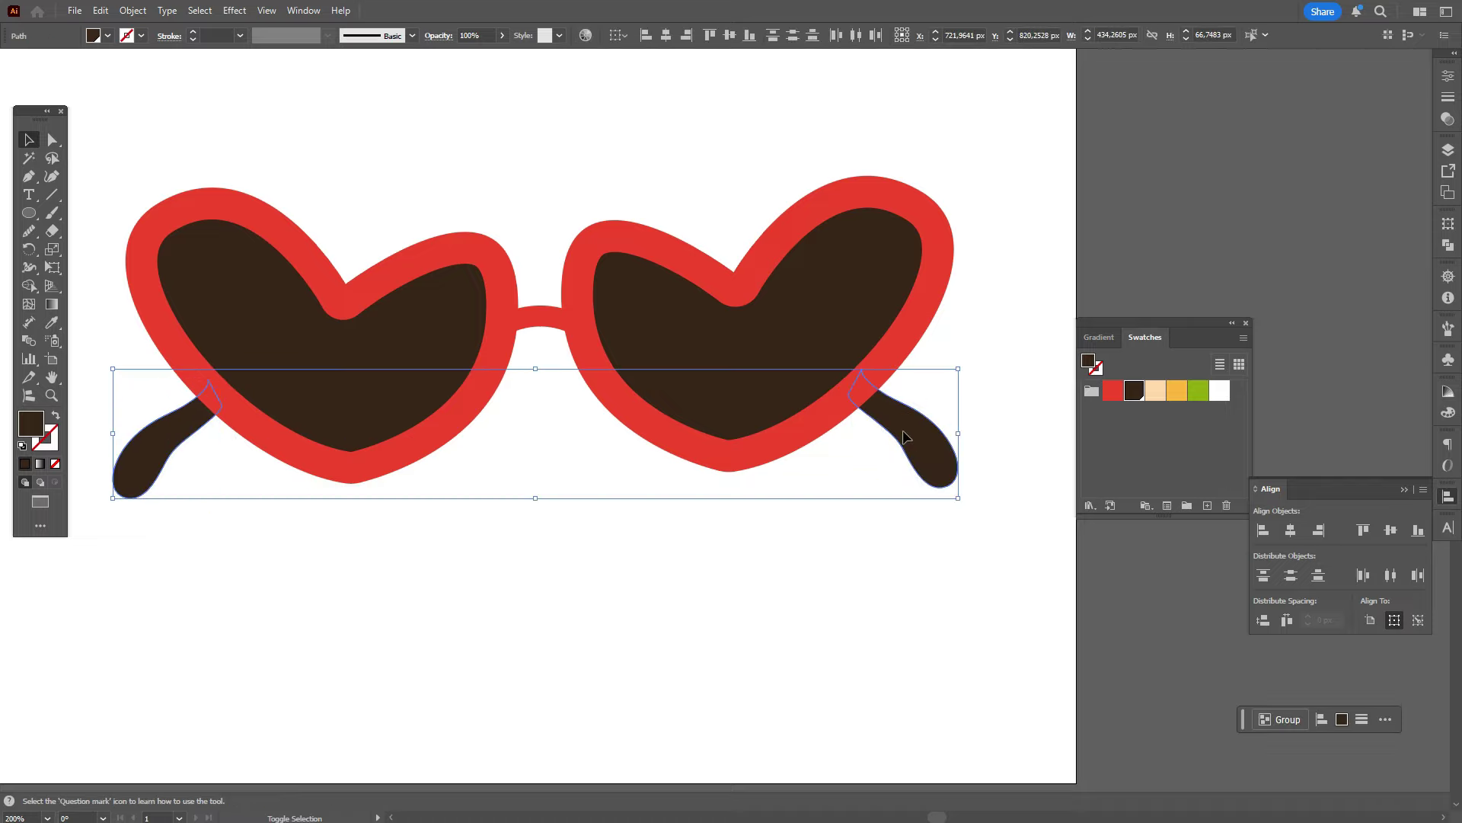
# Step: Sample white with the Eyedropper and paint one small dot in the upper-left area of each sunglasses lens with the Paintbrush
pyautogui.click(882, 523)
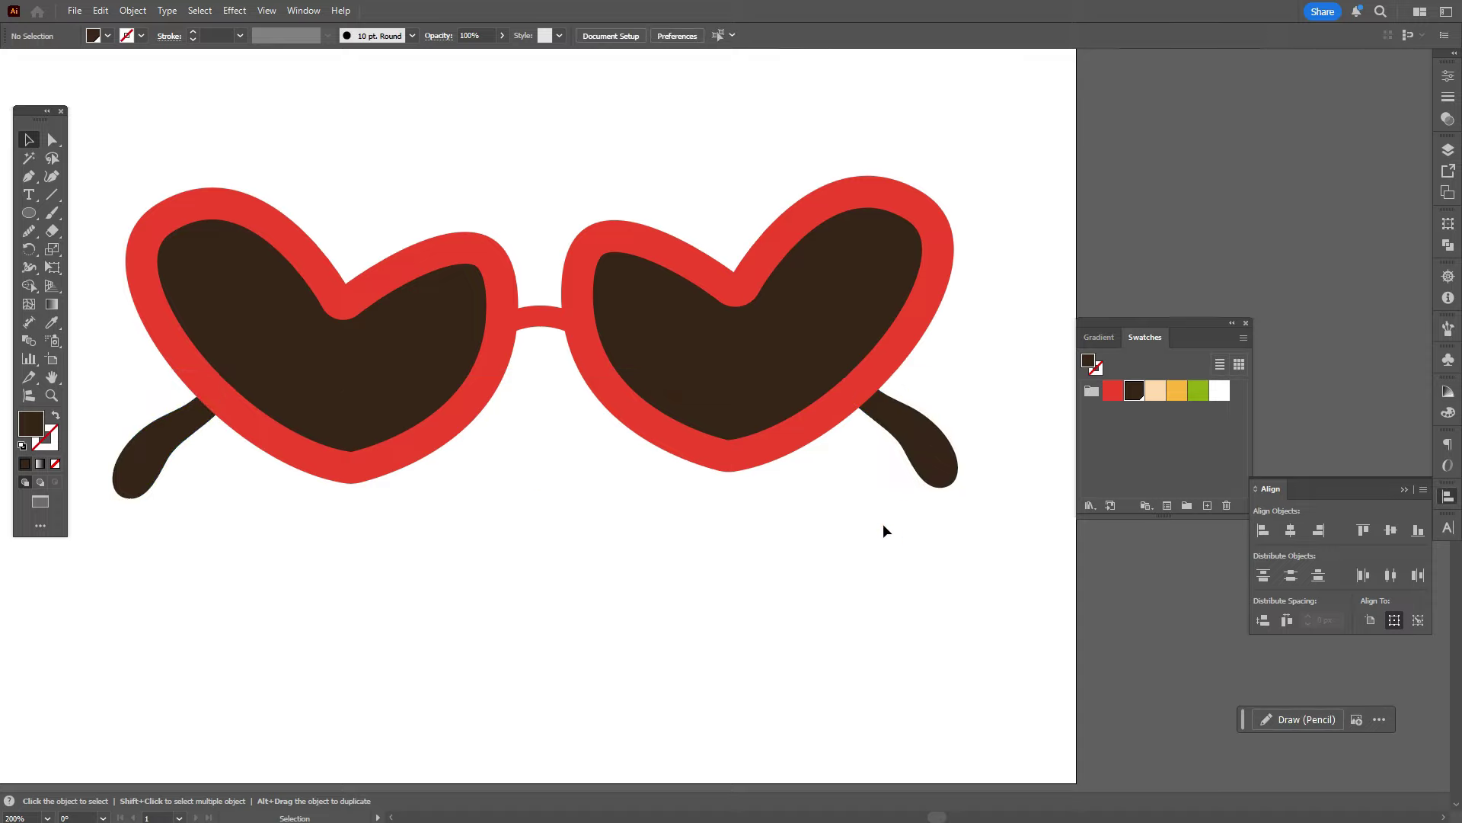
pyautogui.click(52, 339)
pyautogui.click(52, 322)
pyautogui.click(111, 203)
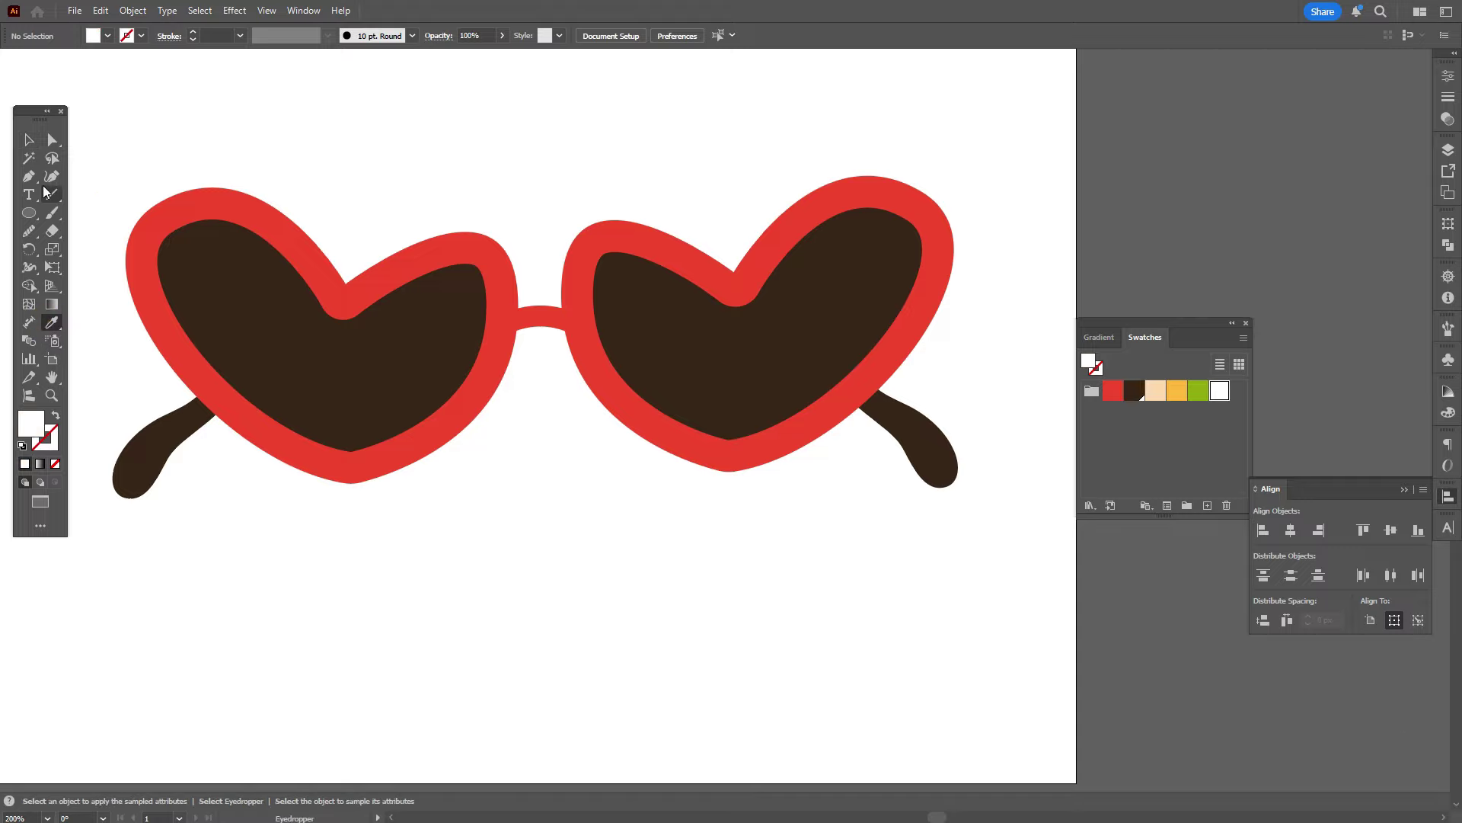
pyautogui.click(53, 214)
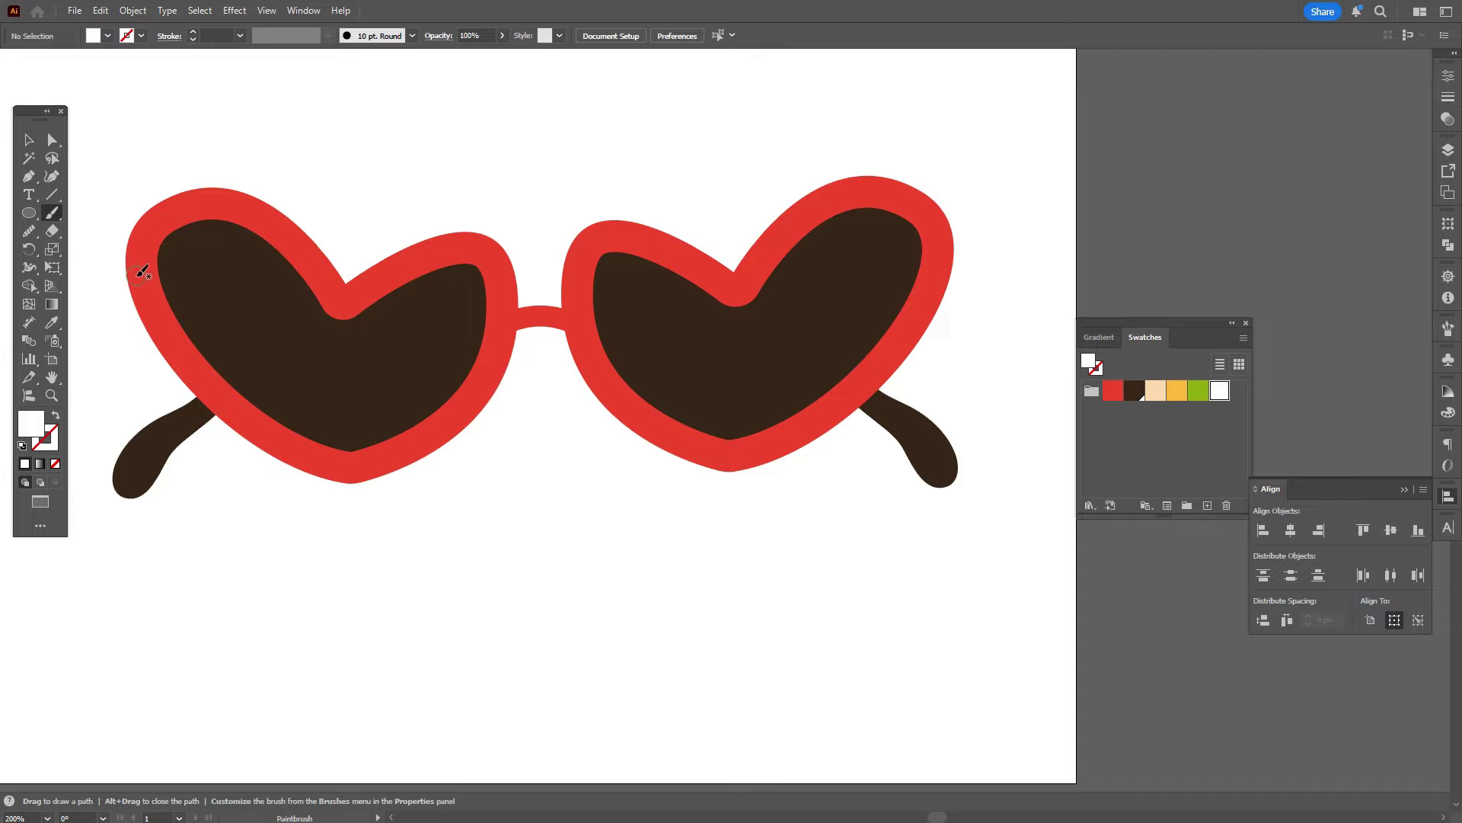
pyautogui.click(182, 259)
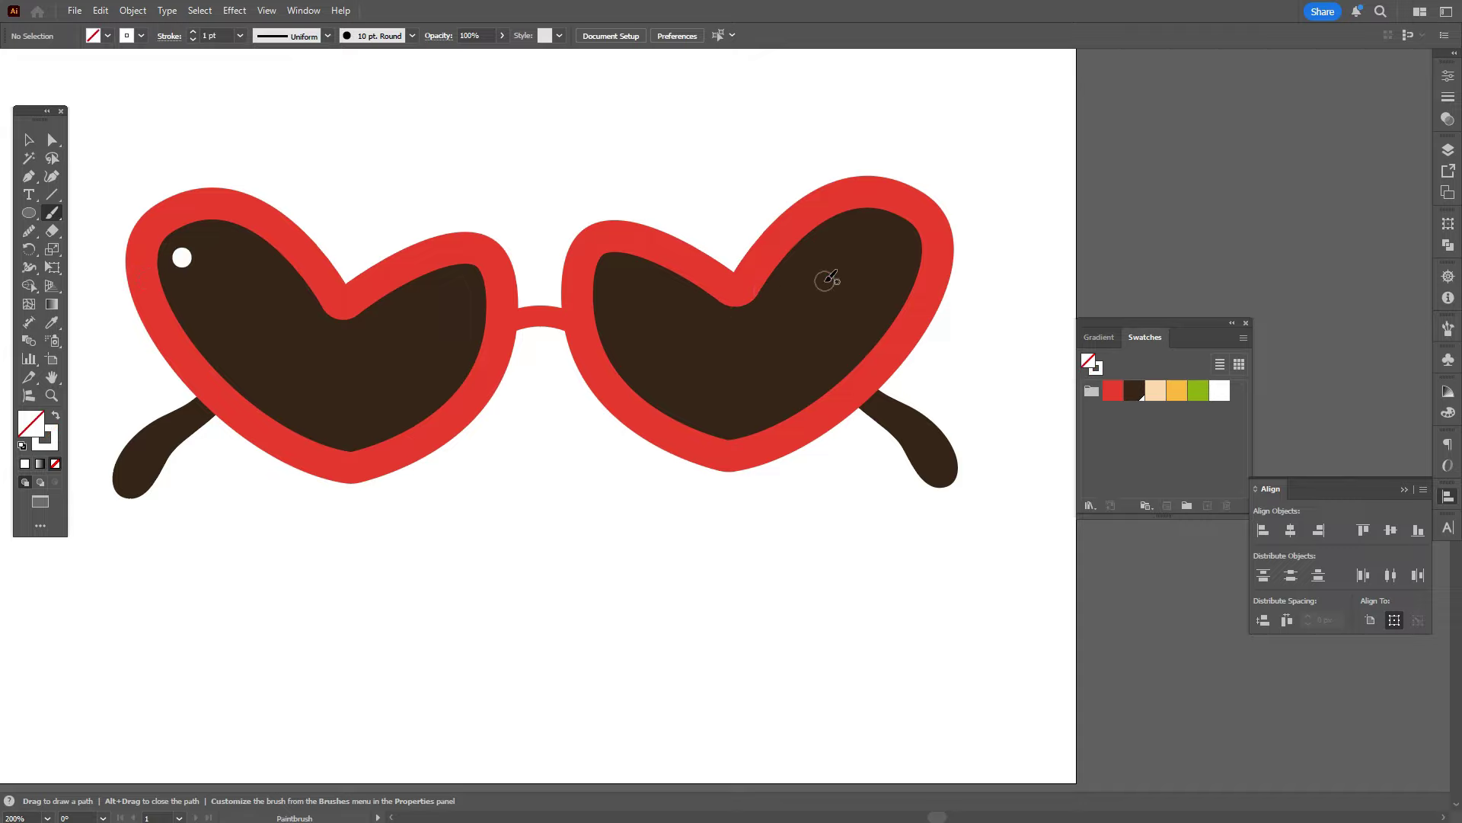
pyautogui.click(619, 277)
# Step: Draw a narrow, slanted teardrop below the dot on the left lens with the Pen tool, filled white with no stroke
pyautogui.click(29, 176)
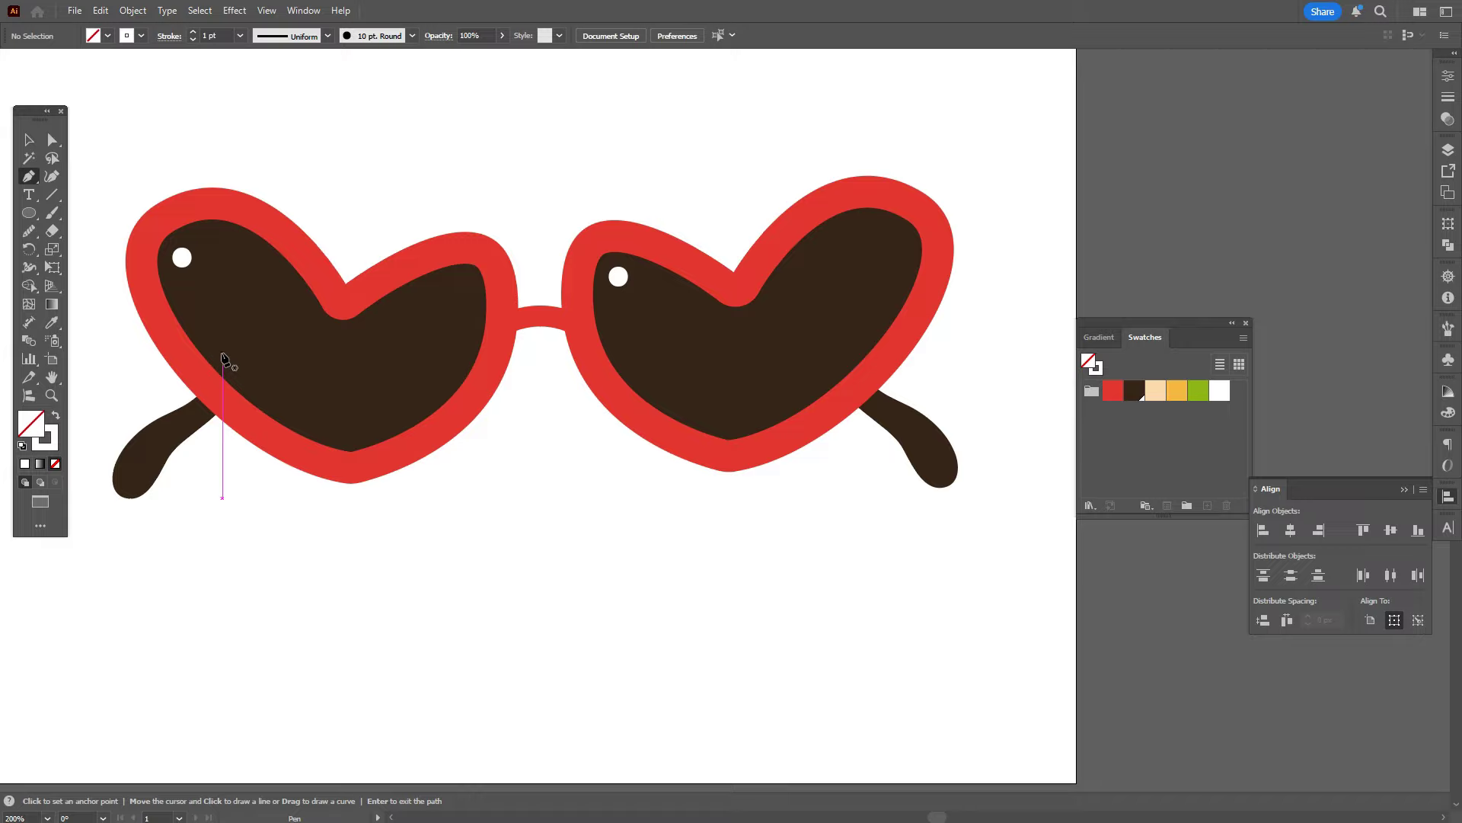
pyautogui.click(221, 359)
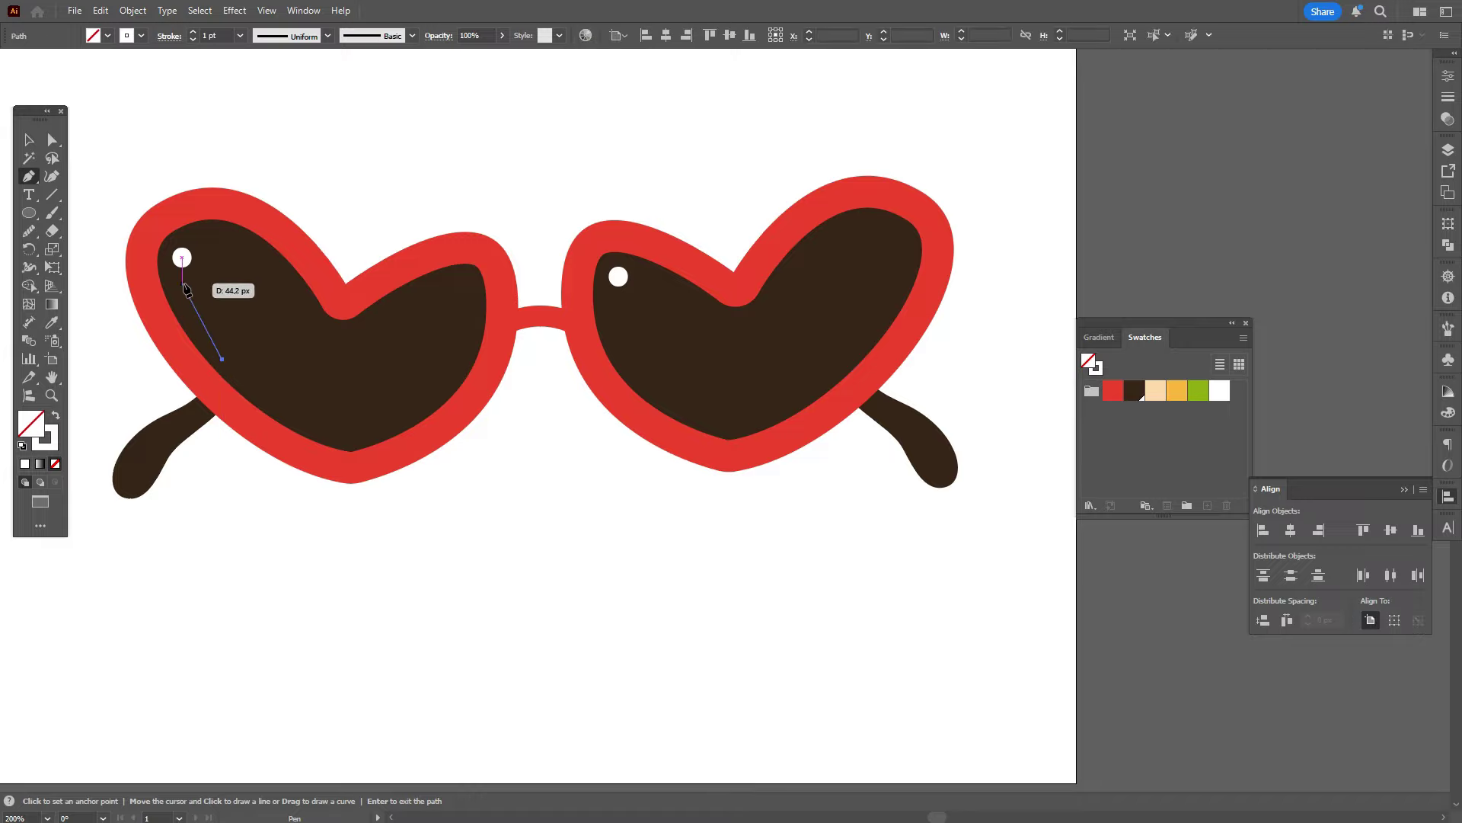
pyautogui.moveTo(181, 287); pyautogui.dragTo(189, 263)
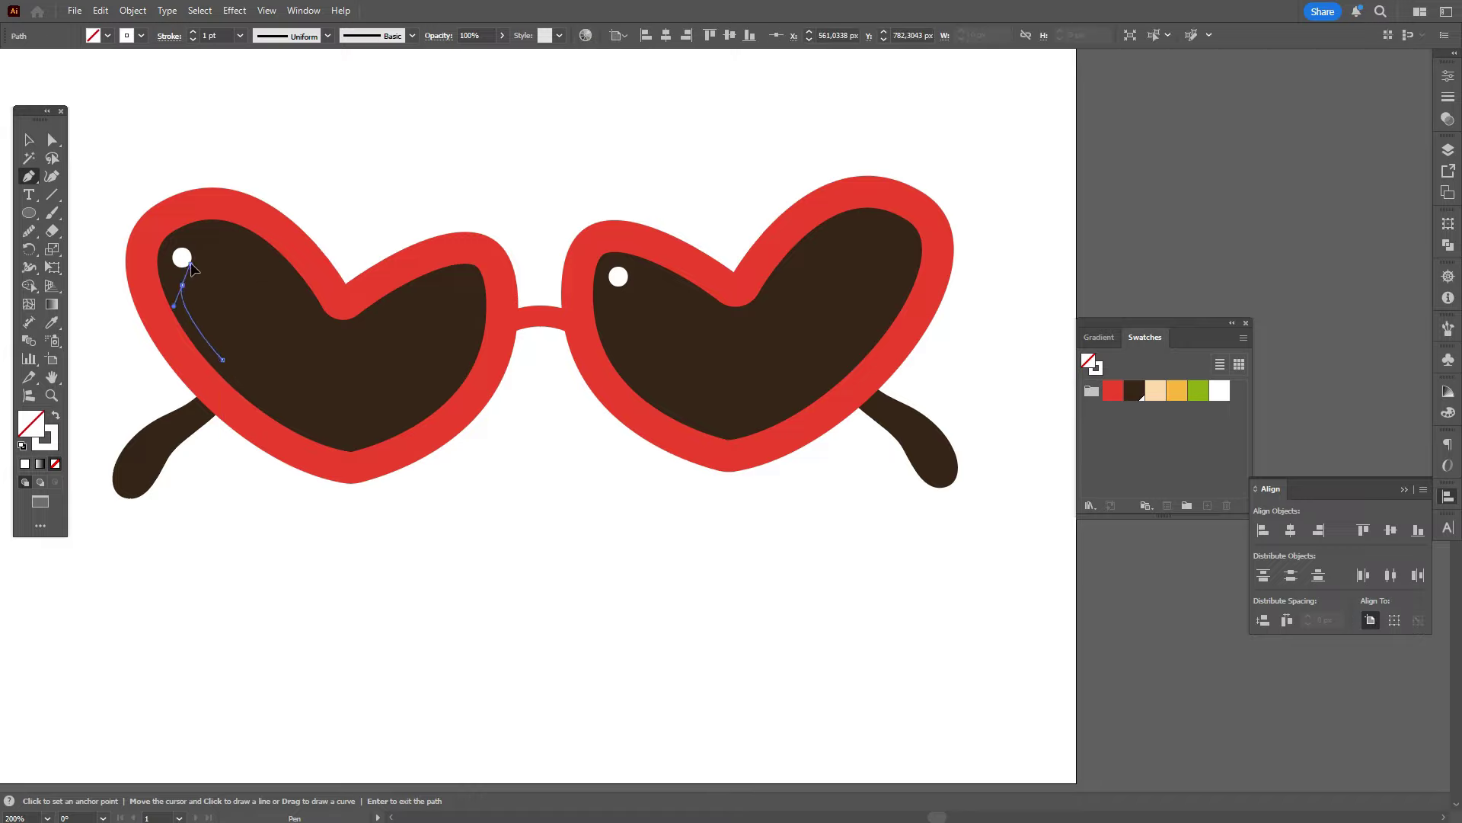
pyautogui.click(223, 360)
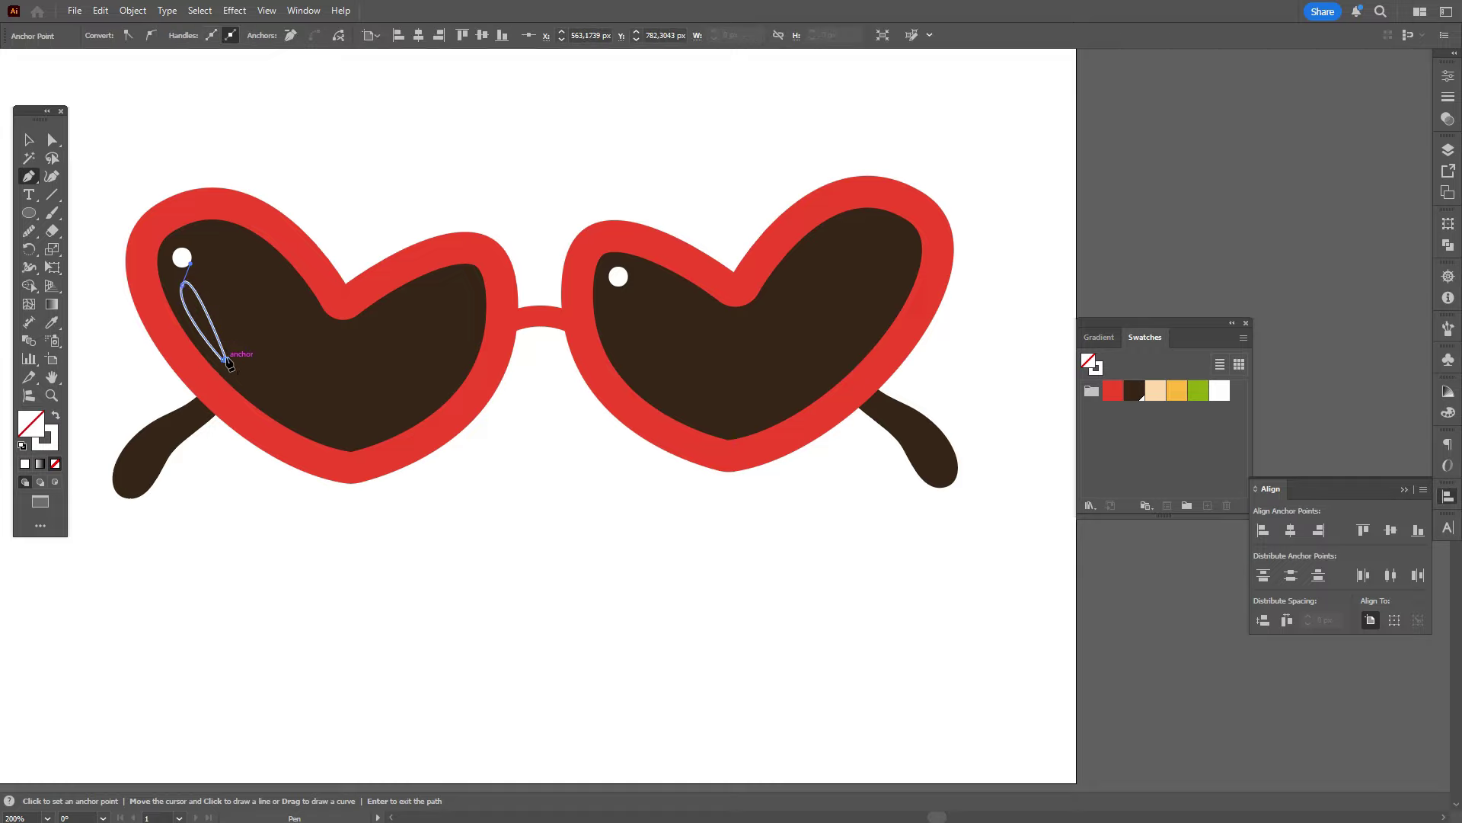
pyautogui.hotkey('ctrl', 'z')
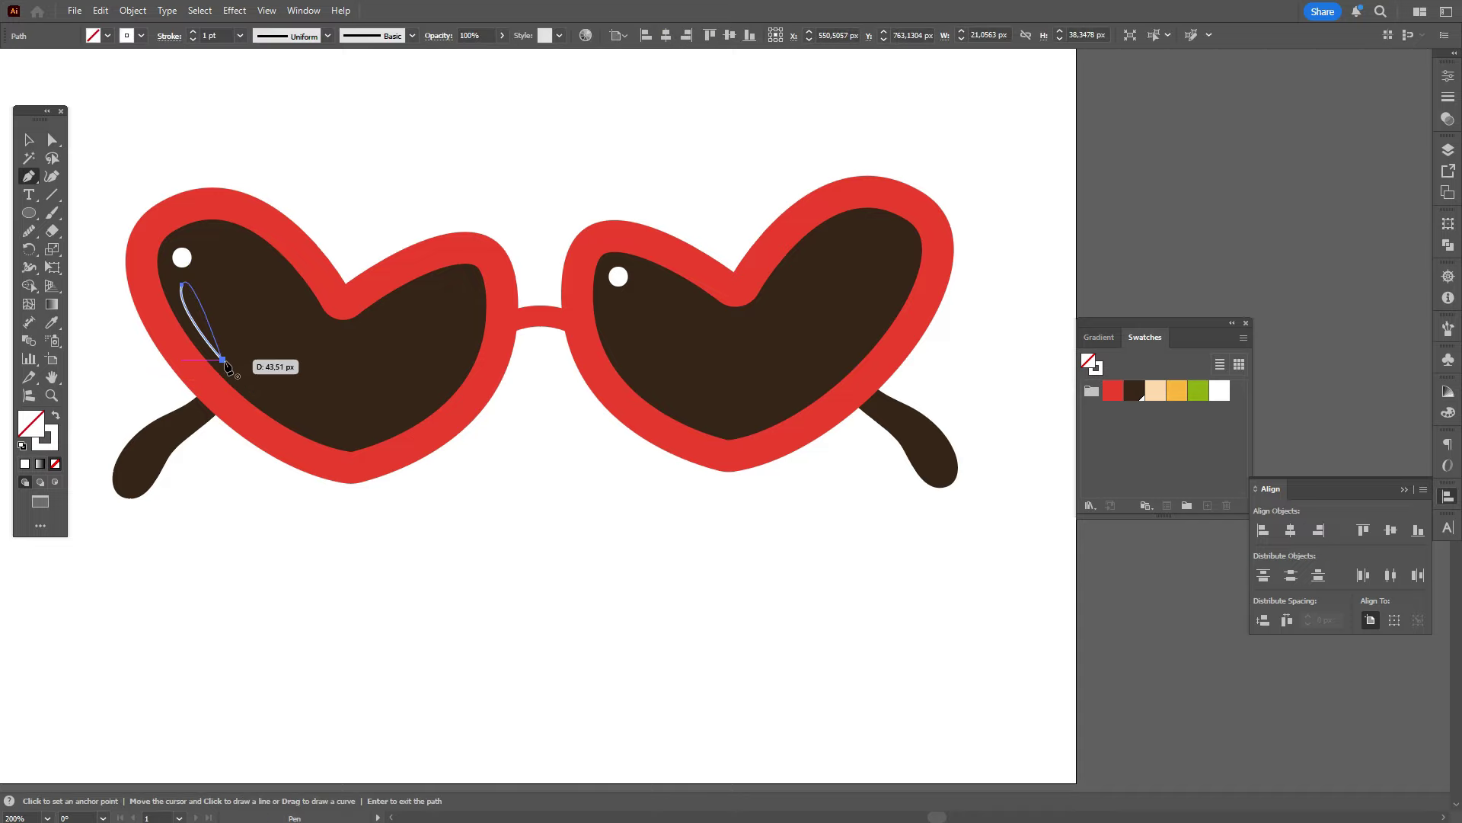
pyautogui.click(224, 361)
pyautogui.click(55, 414)
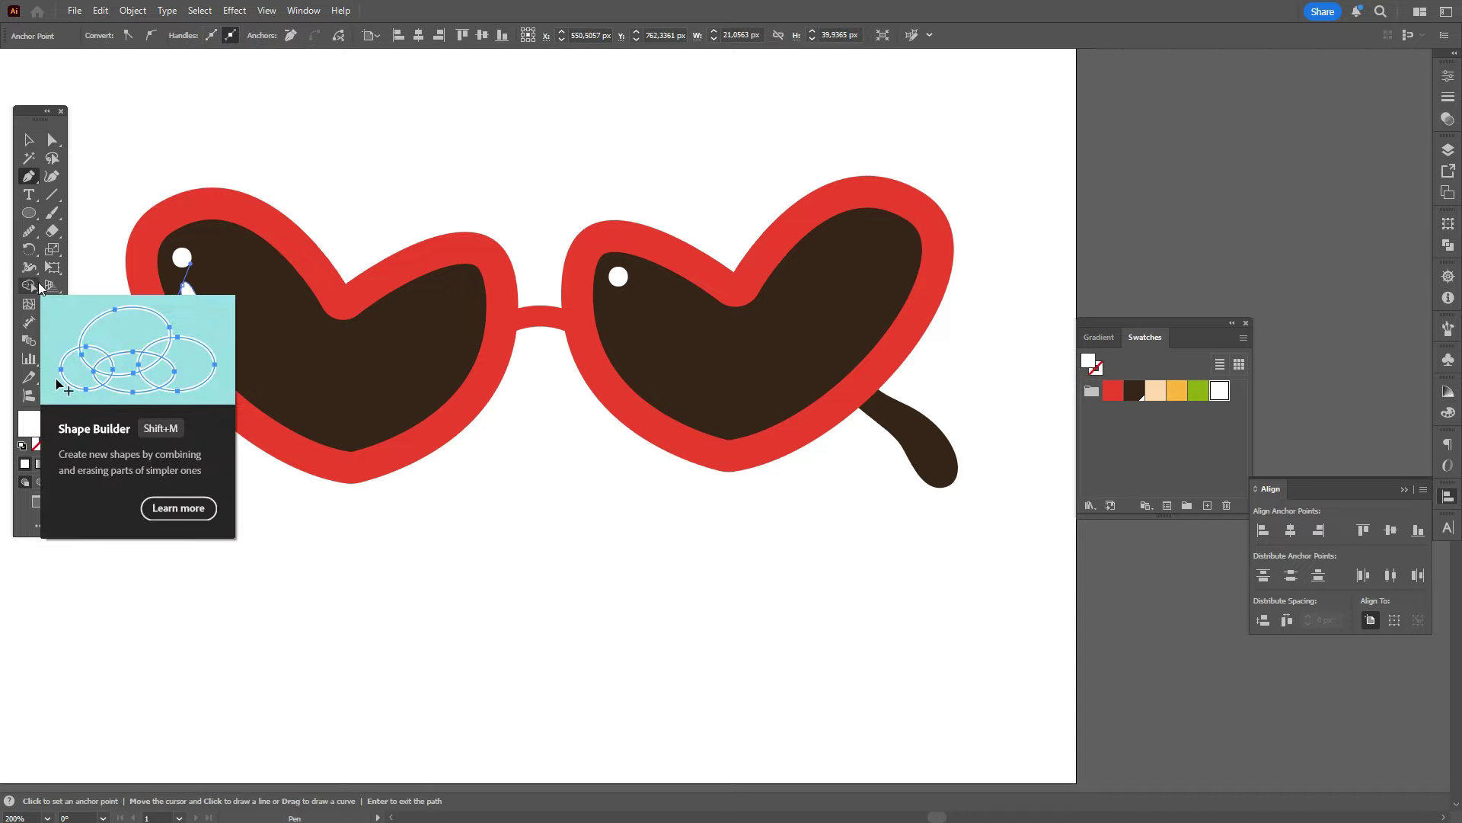
pyautogui.click(28, 139)
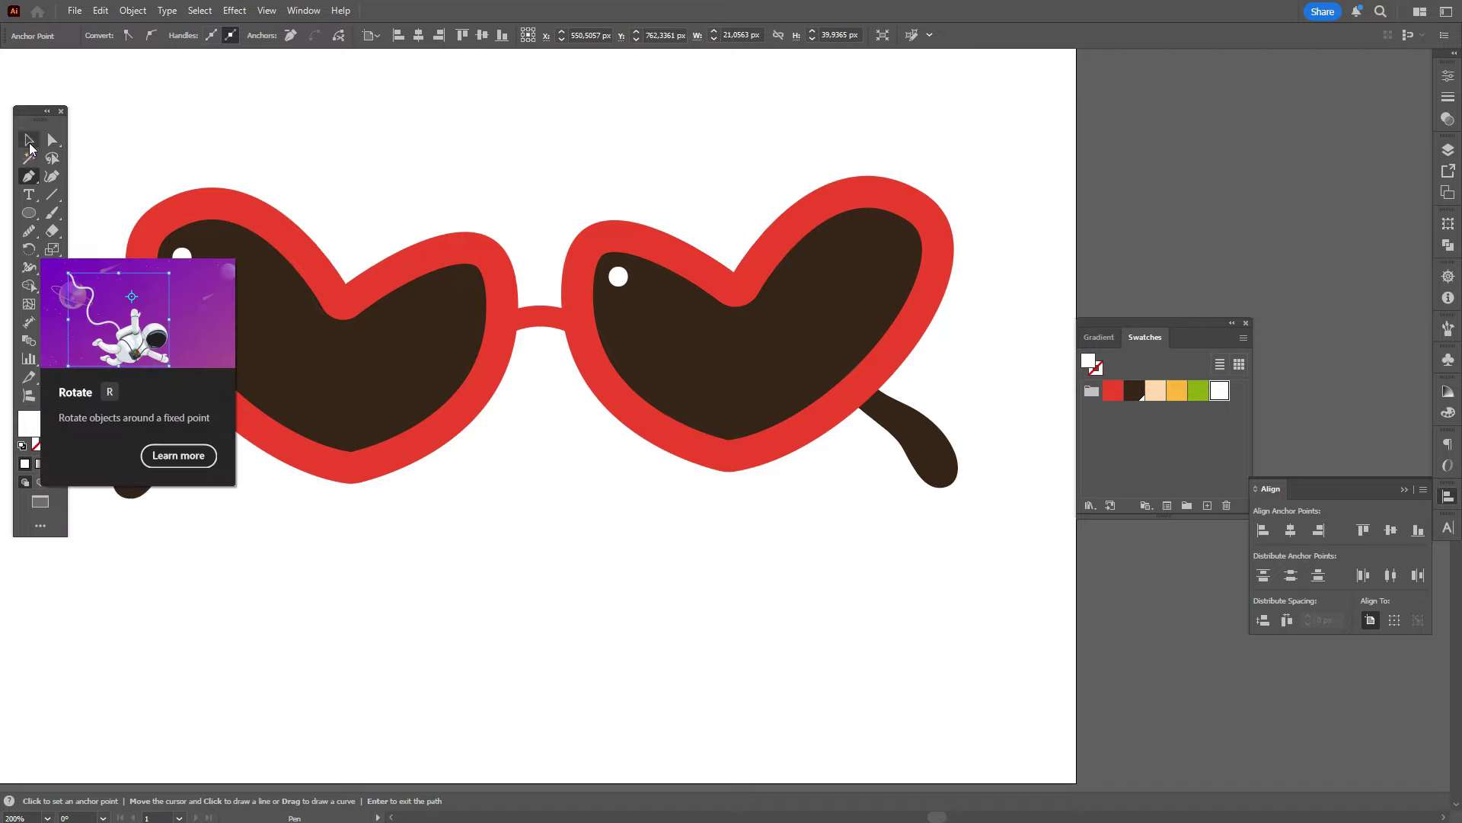
pyautogui.click(198, 142)
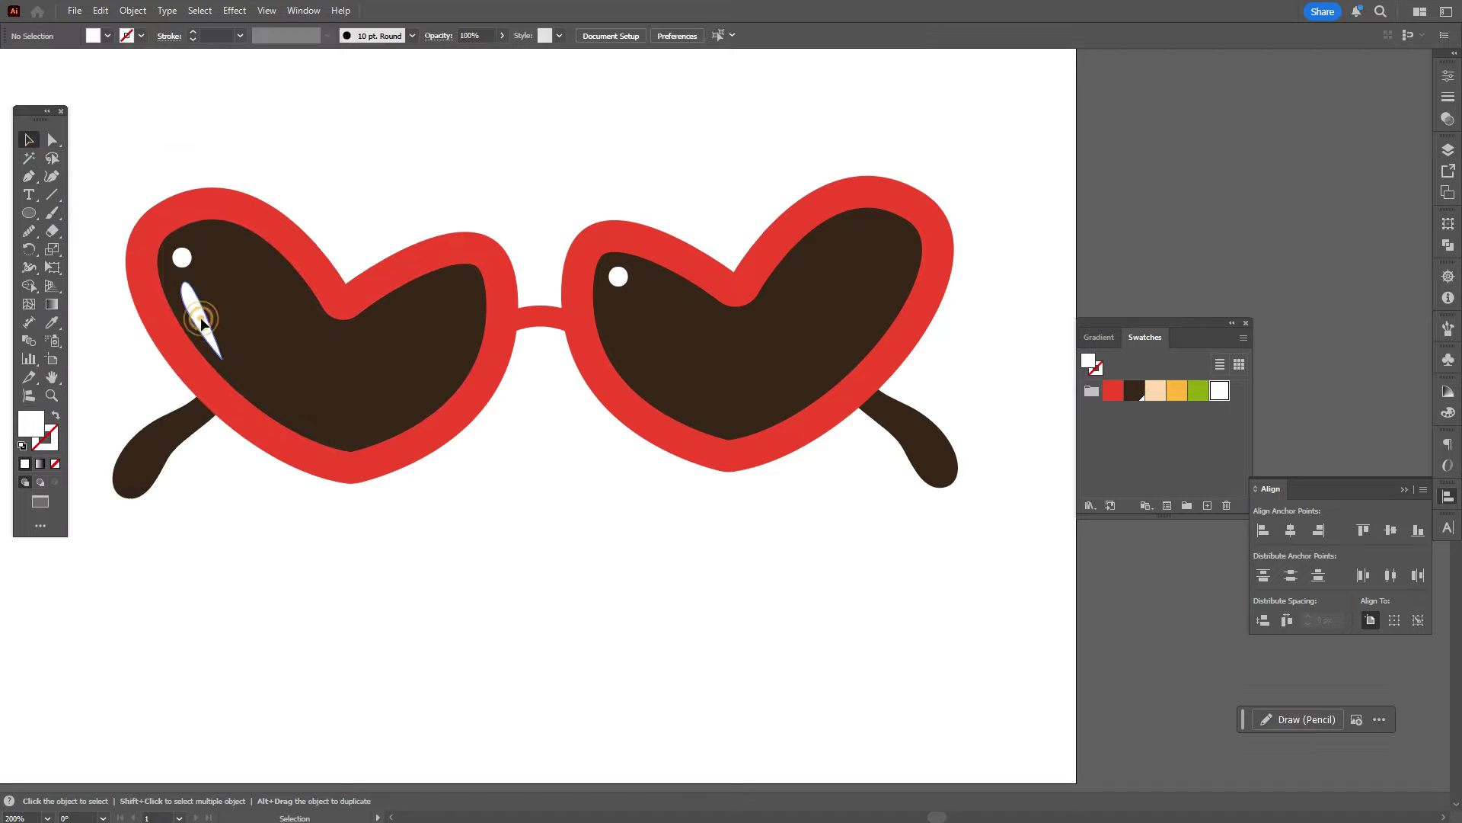
# Step: Round the teardrop highlight's pointed lower tip with a corner radius of 1.472 px
pyautogui.click(200, 317)
pyautogui.click(52, 139)
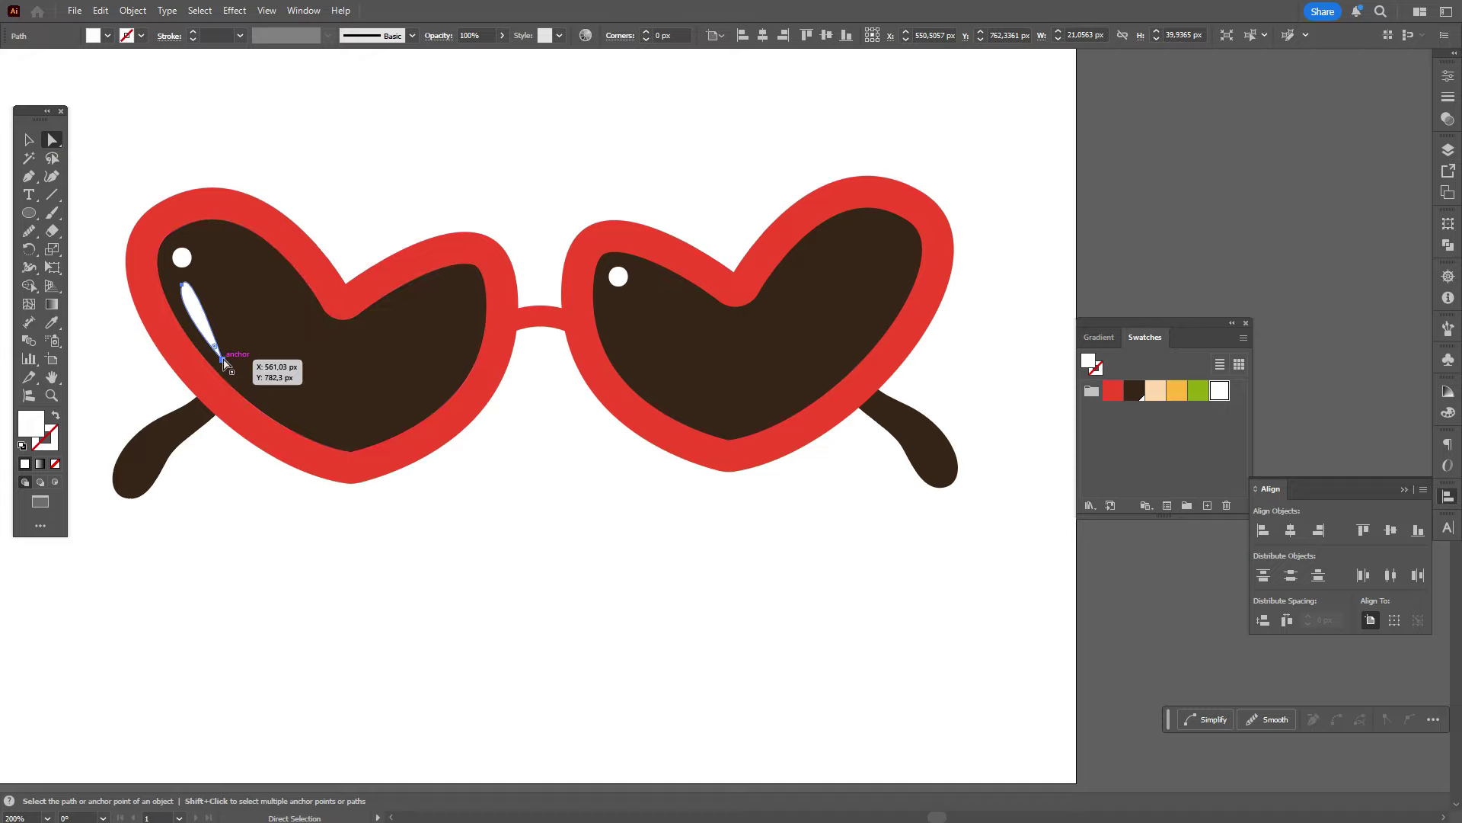
pyautogui.click(218, 351)
pyautogui.moveTo(218, 351); pyautogui.dragTo(214, 345)
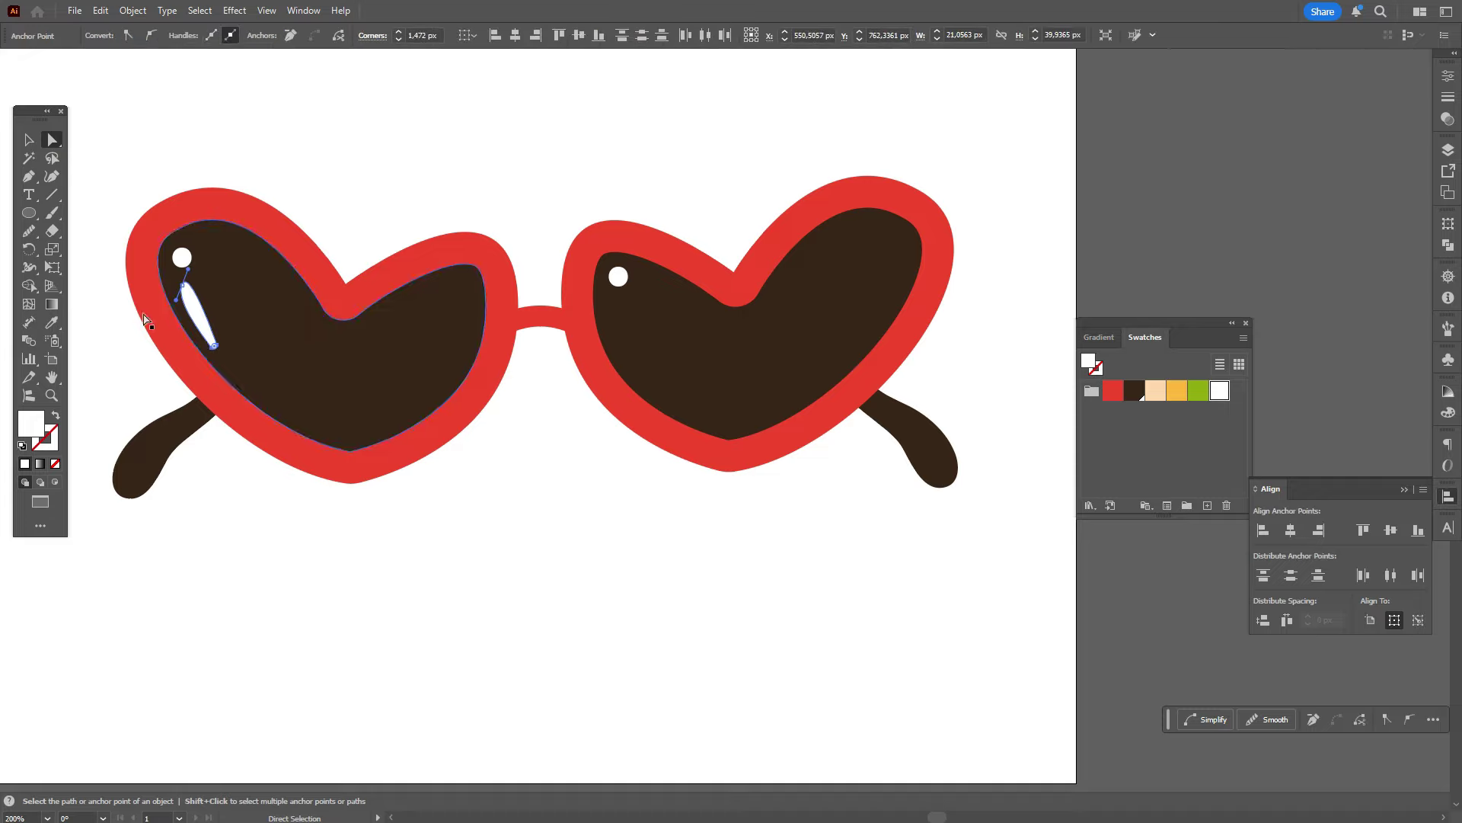
pyautogui.click(22, 140)
pyautogui.click(185, 150)
# Step: Redraw the edge of the left lens's long highlight freehand to give it a fuller, smoother curve
pyautogui.click(197, 317)
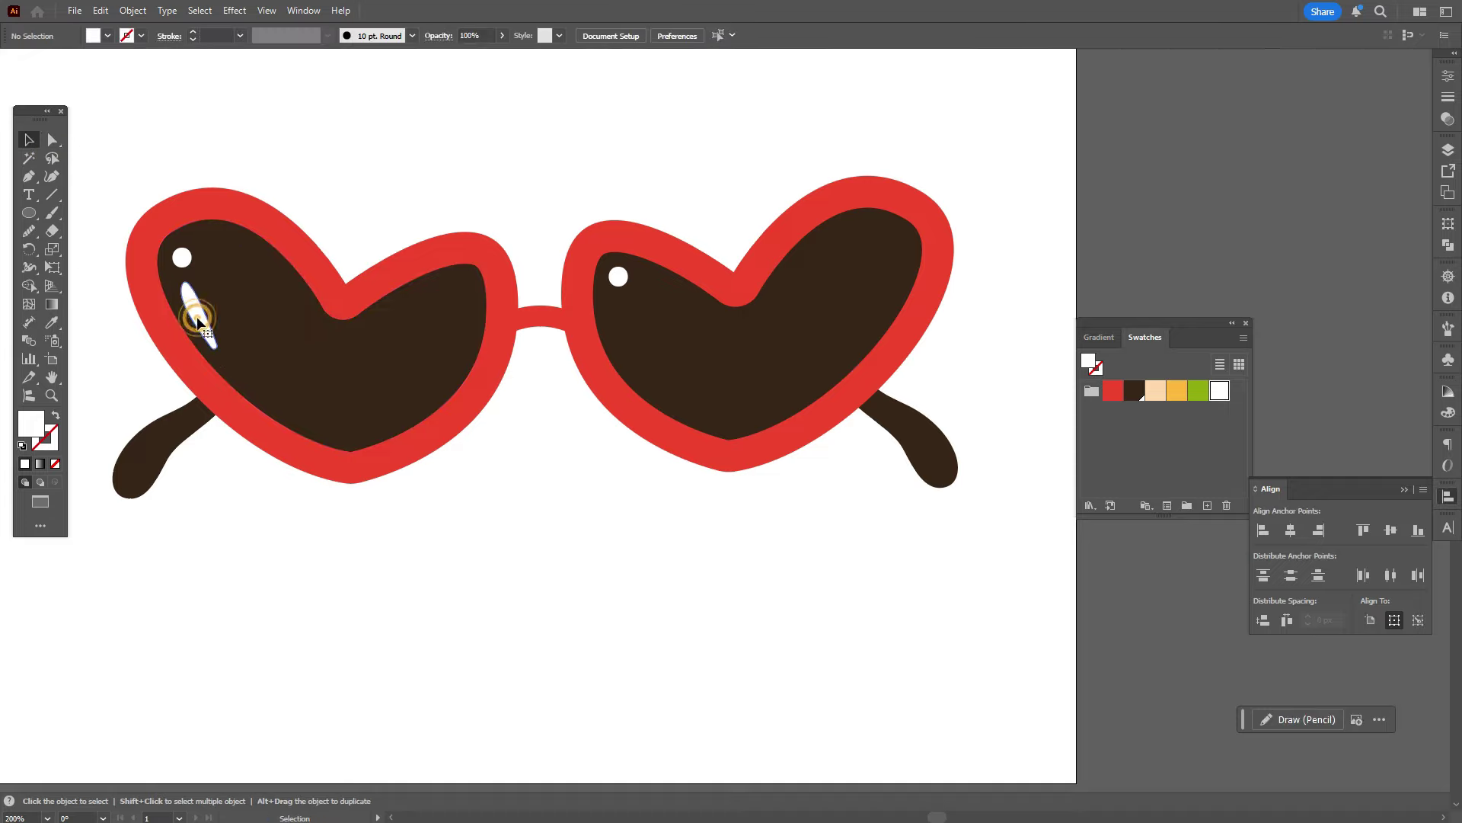
pyautogui.click(26, 230)
pyautogui.moveTo(185, 284)
pyautogui.mouseDown()
pyautogui.moveTo(206, 337)
pyautogui.moveTo(234, 353)
pyautogui.mouseUp()
# Step: Expand the left lens's white dot into a filled shape and shift its anchor points to make a slanted oval
pyautogui.click(52, 139)
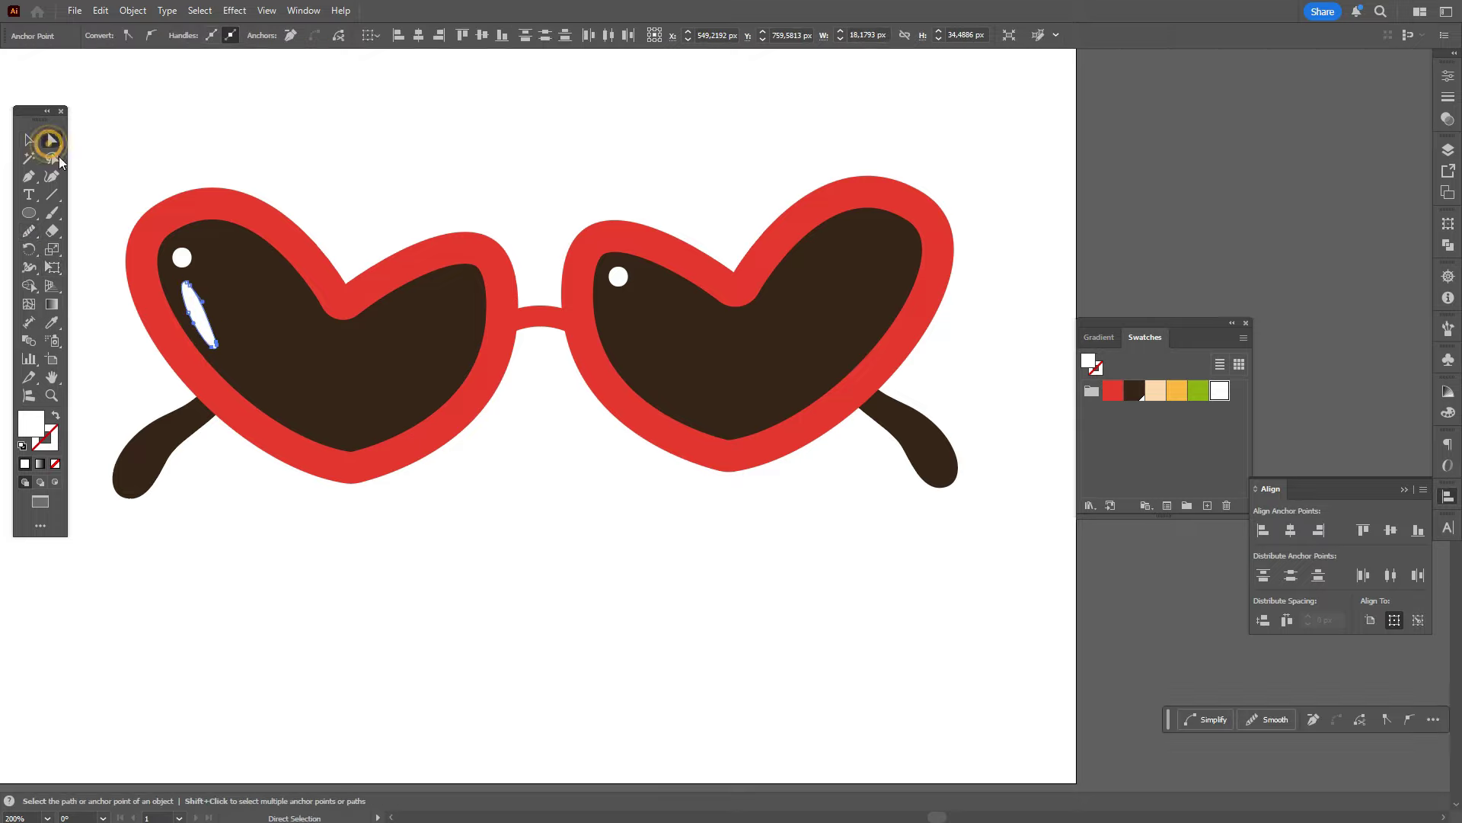
pyautogui.click(182, 255)
pyautogui.click(184, 258)
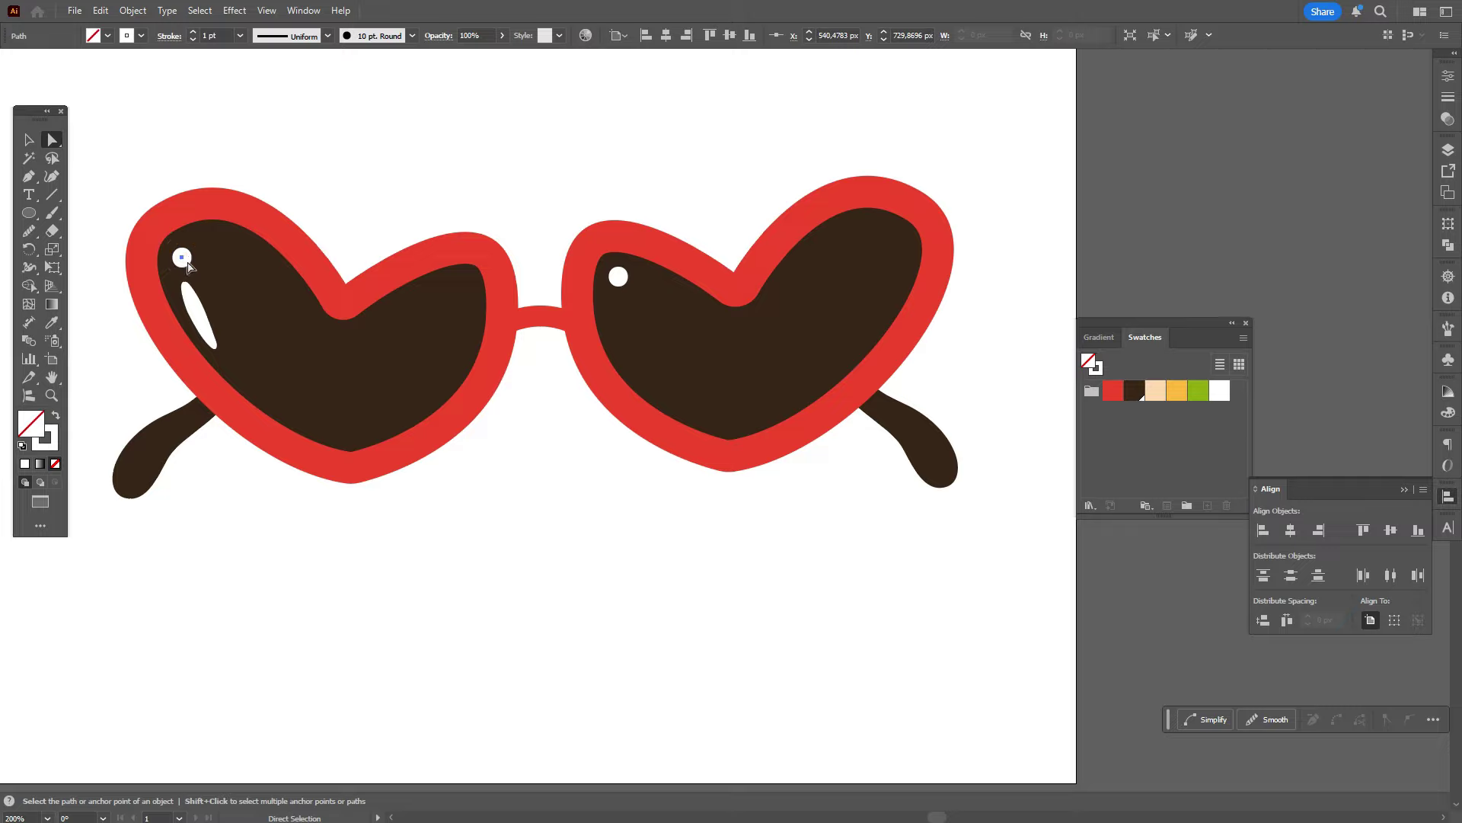
pyautogui.click(133, 9)
pyautogui.click(153, 104)
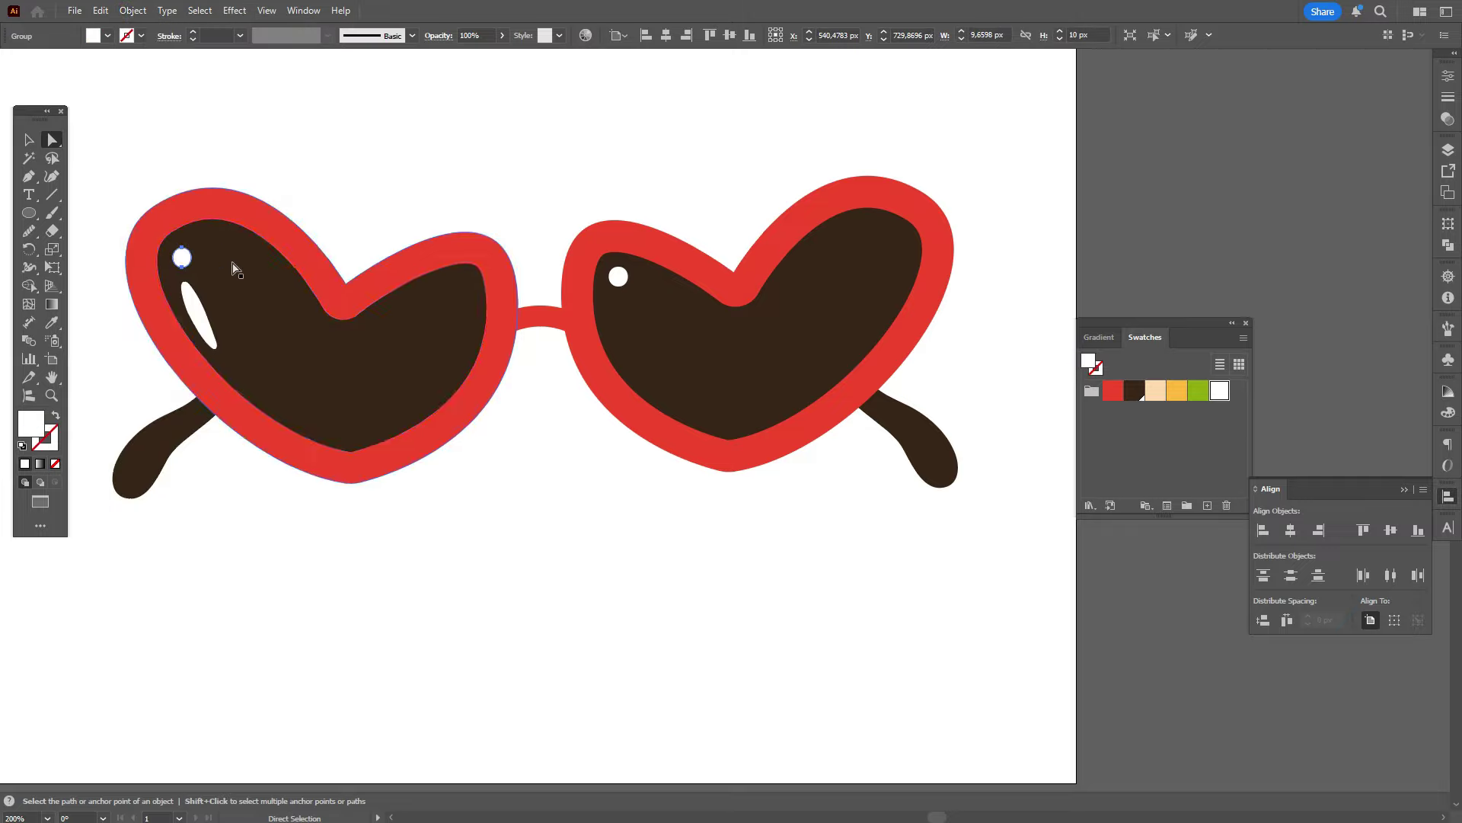
pyautogui.click(181, 248)
pyautogui.moveTo(181, 247); pyautogui.dragTo(180, 264)
pyautogui.click(28, 140)
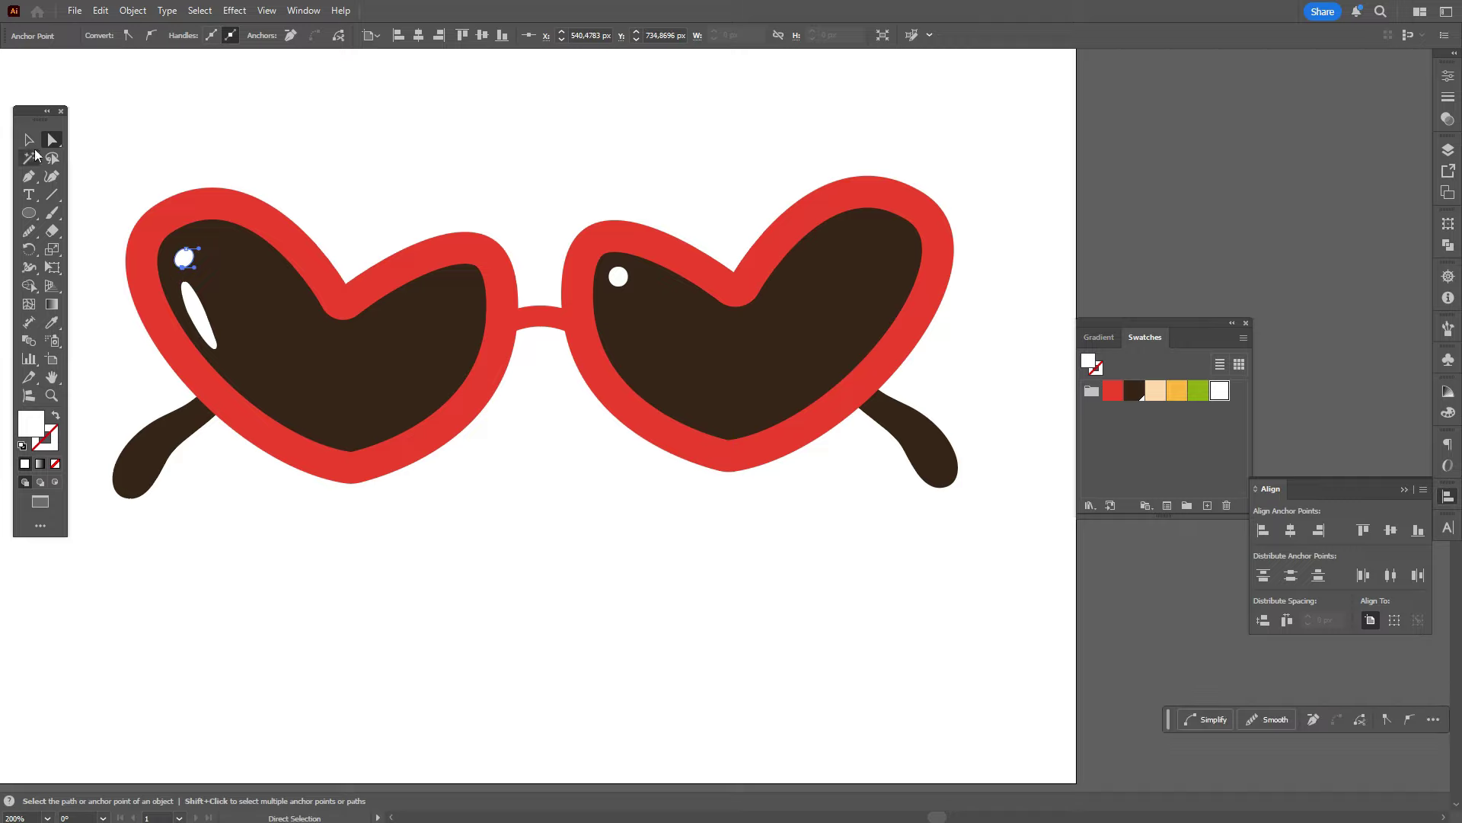
# Step: Refine the long highlight's edge freehand, tilt it to follow the left lens's outline, and move the oval highlight slightly down
pyautogui.click(159, 143)
pyautogui.moveTo(199, 322); pyautogui.dragTo(194, 290)
pyautogui.click(28, 231)
pyautogui.moveTo(183, 309); pyautogui.dragTo(203, 341)
pyautogui.press('v')
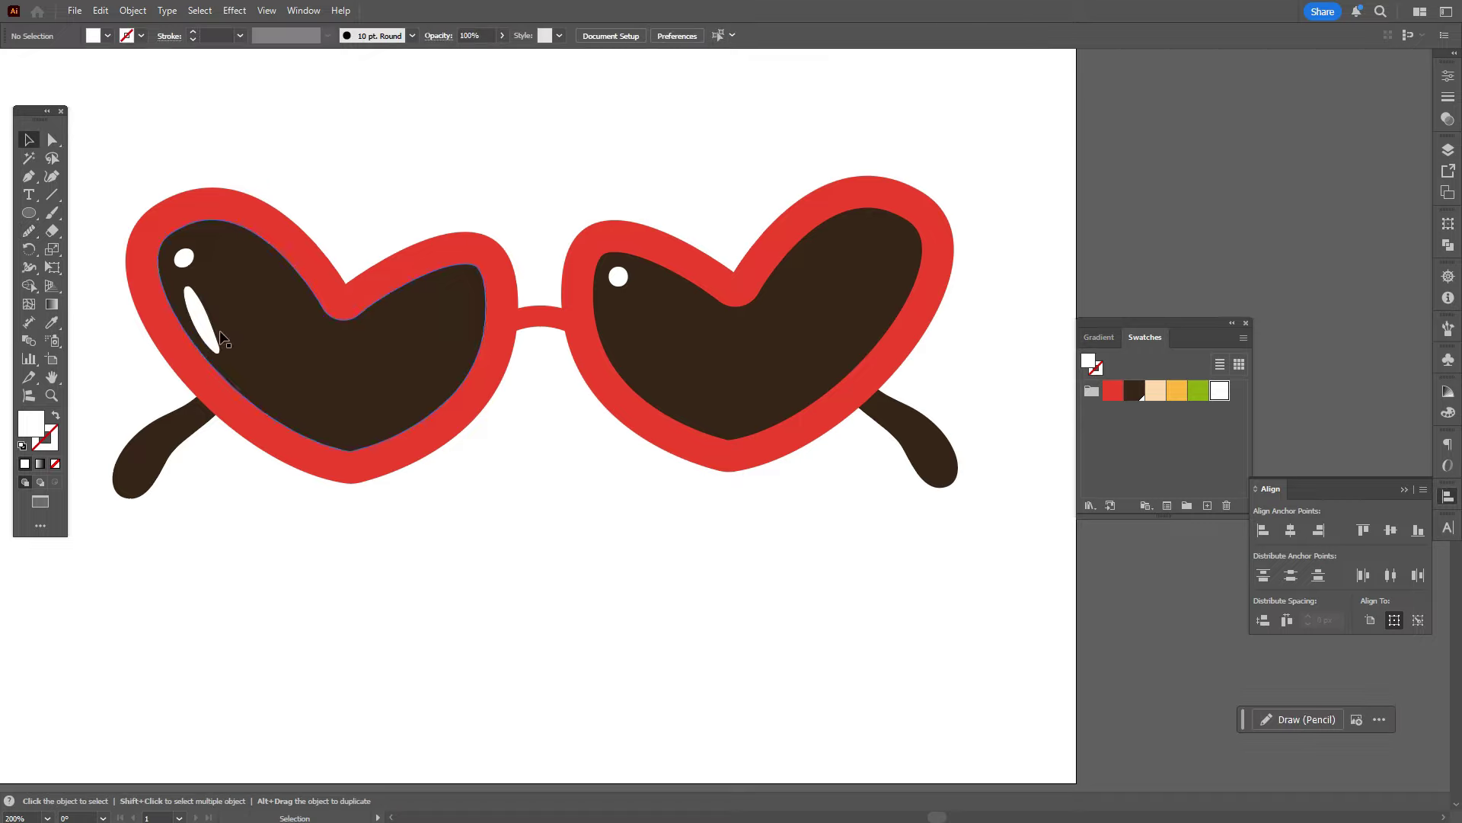
pyautogui.moveTo(228, 320); pyautogui.dragTo(228, 312)
pyautogui.moveTo(184, 258); pyautogui.dragTo(181, 265)
# Step: Replace the right lens's dot with a copy of the left lens's two highlights, placed along its upper-left edge
pyautogui.click(623, 286)
pyautogui.press('Delete')
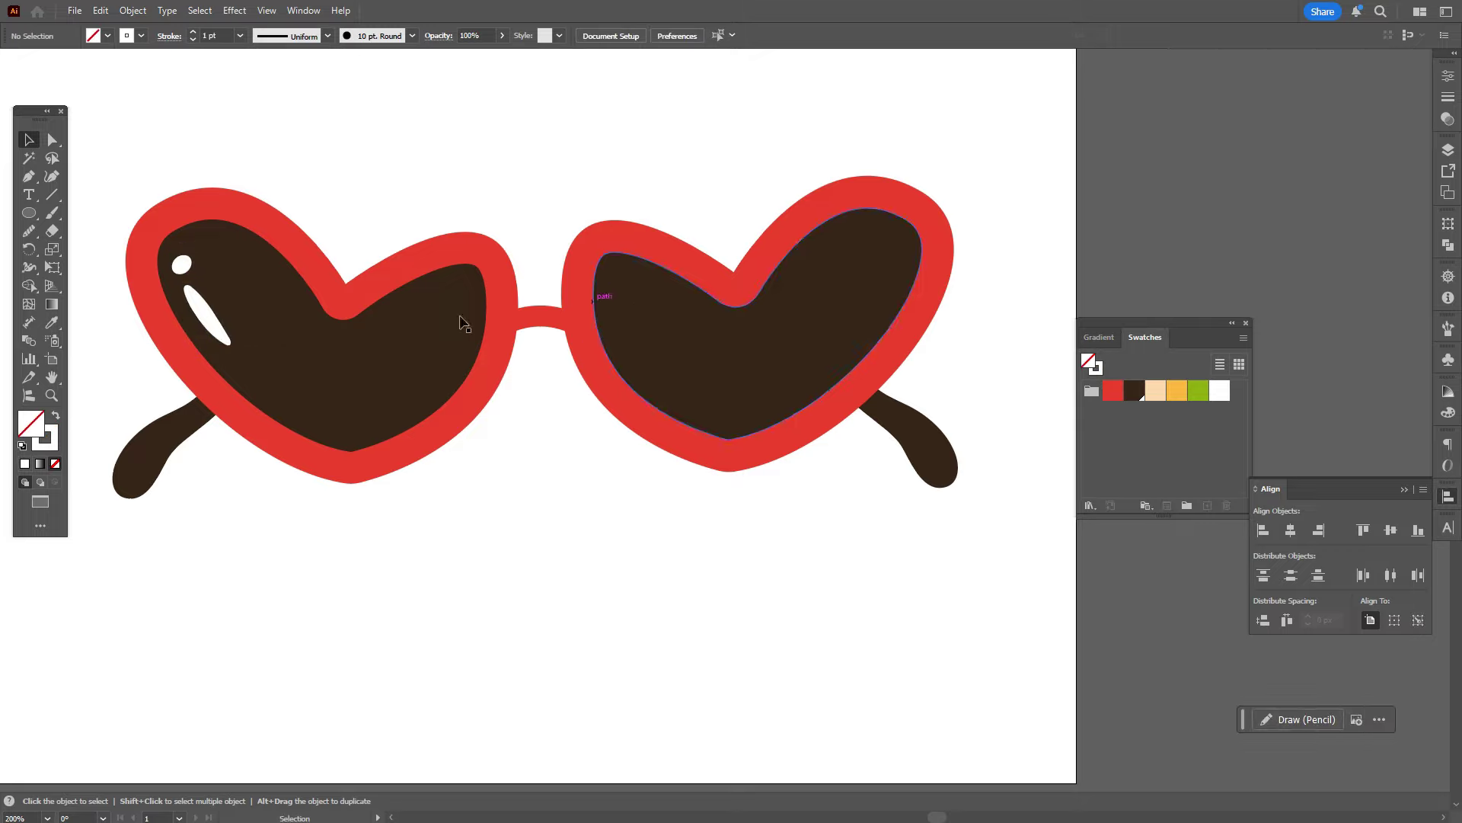
pyautogui.click(186, 262)
pyautogui.click(213, 316)
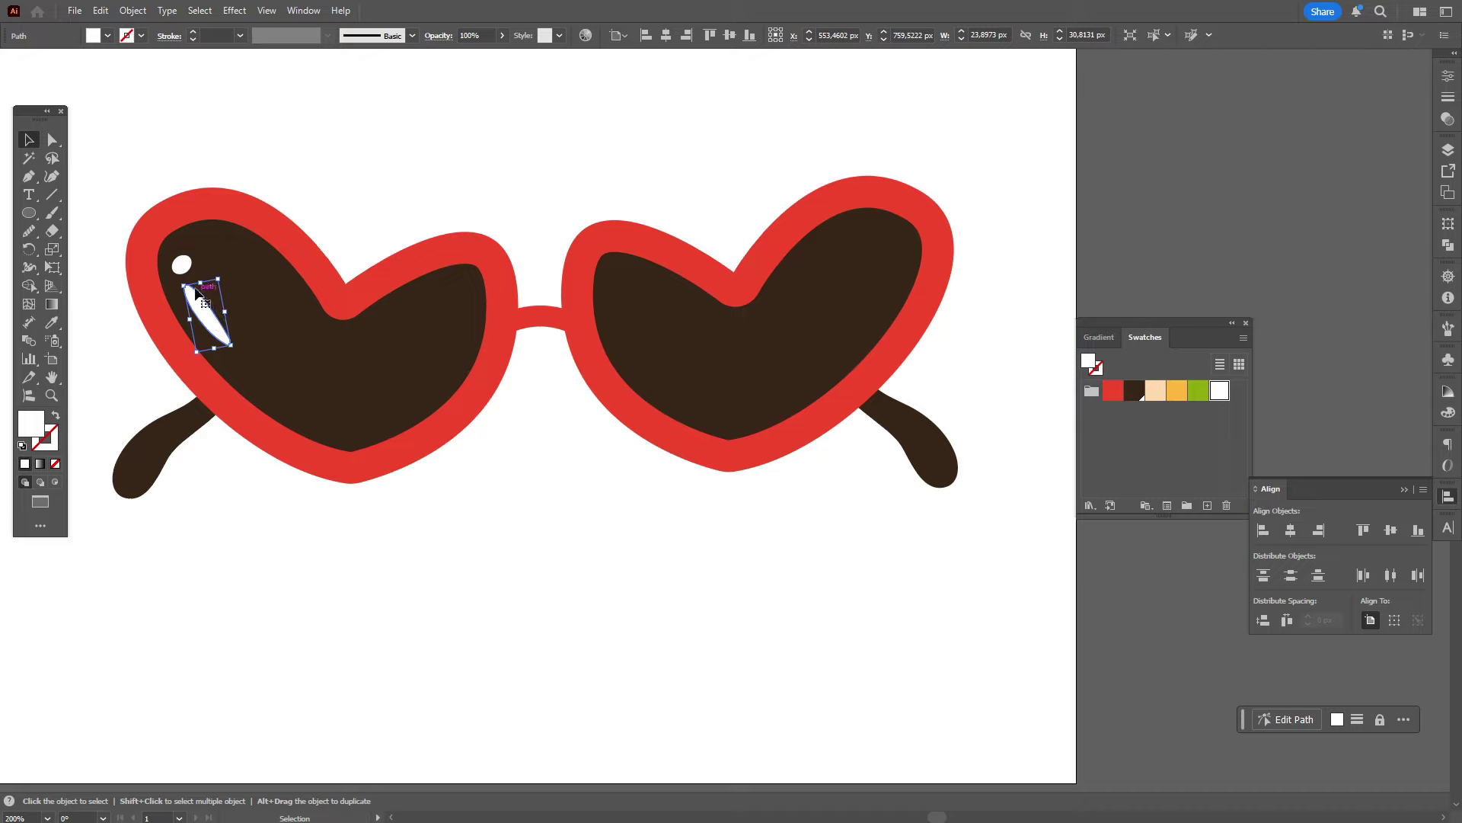
pyautogui.keyDown('shift'); pyautogui.click(182, 264); pyautogui.keyUp('shift')
pyautogui.hotkey('ctrl', 'c')
pyautogui.hotkey('ctrl', 'v')
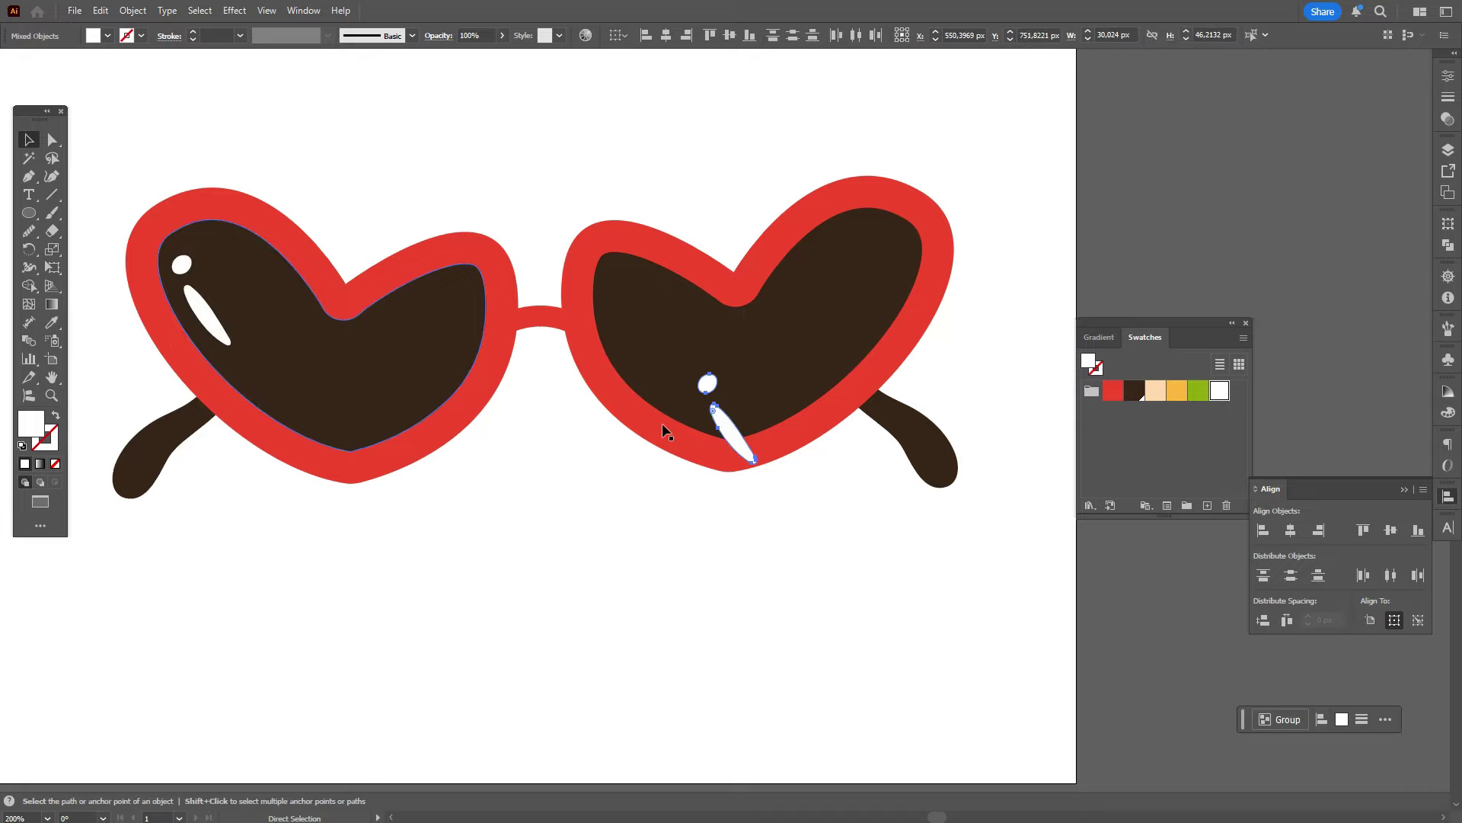
pyautogui.moveTo(729, 417); pyautogui.dragTo(623, 344)
pyautogui.click(683, 143)
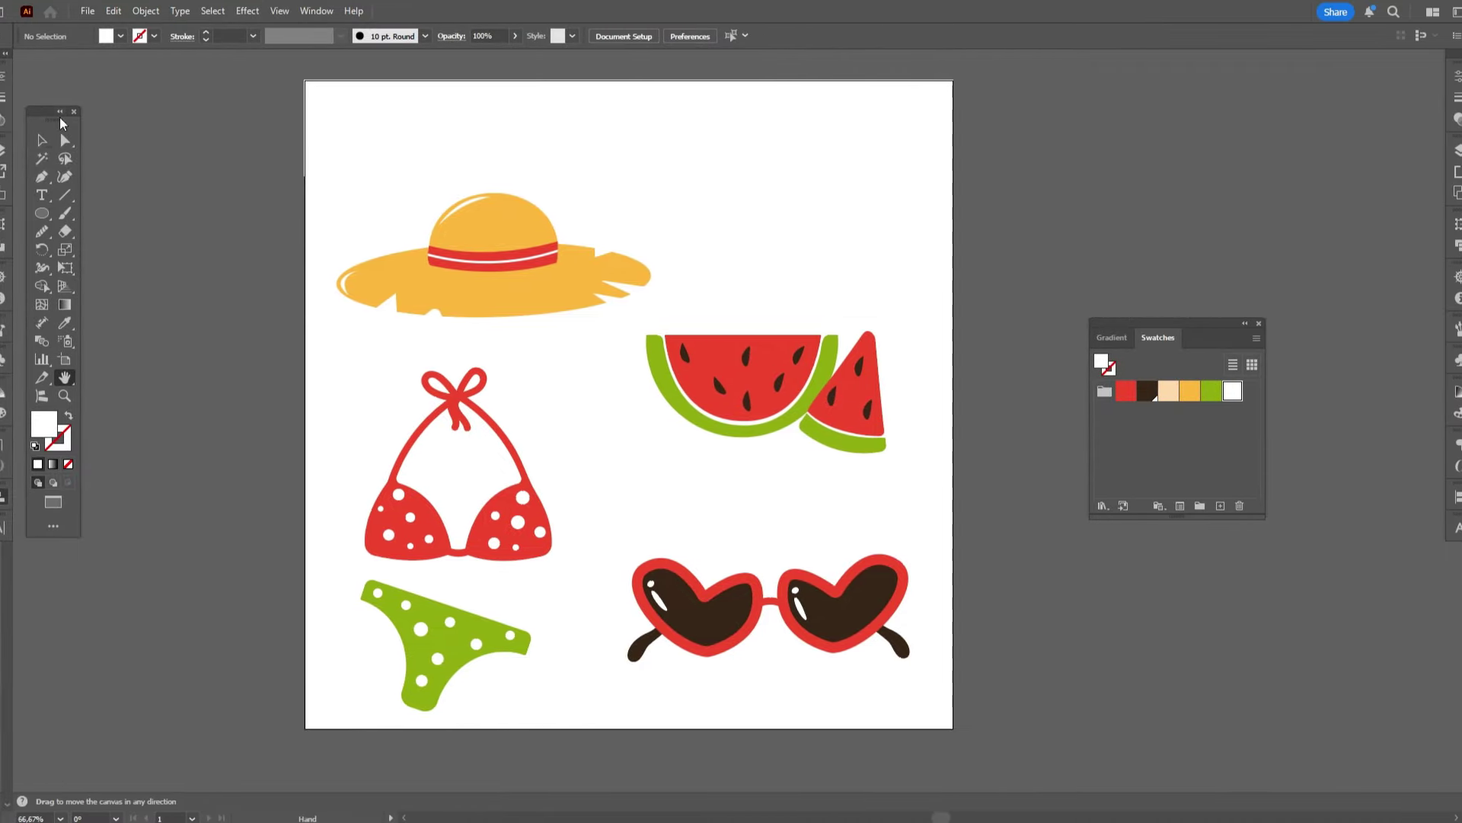
# Step: Space out the illustrations by moving the hat slightly up, the watermelon up and right, and the bikini up and right
pyautogui.click(42, 140)
pyautogui.moveTo(330, 163)
pyautogui.mouseDown()
pyautogui.moveTo(522, 322)
pyautogui.moveTo(612, 304)
pyautogui.mouseUp()
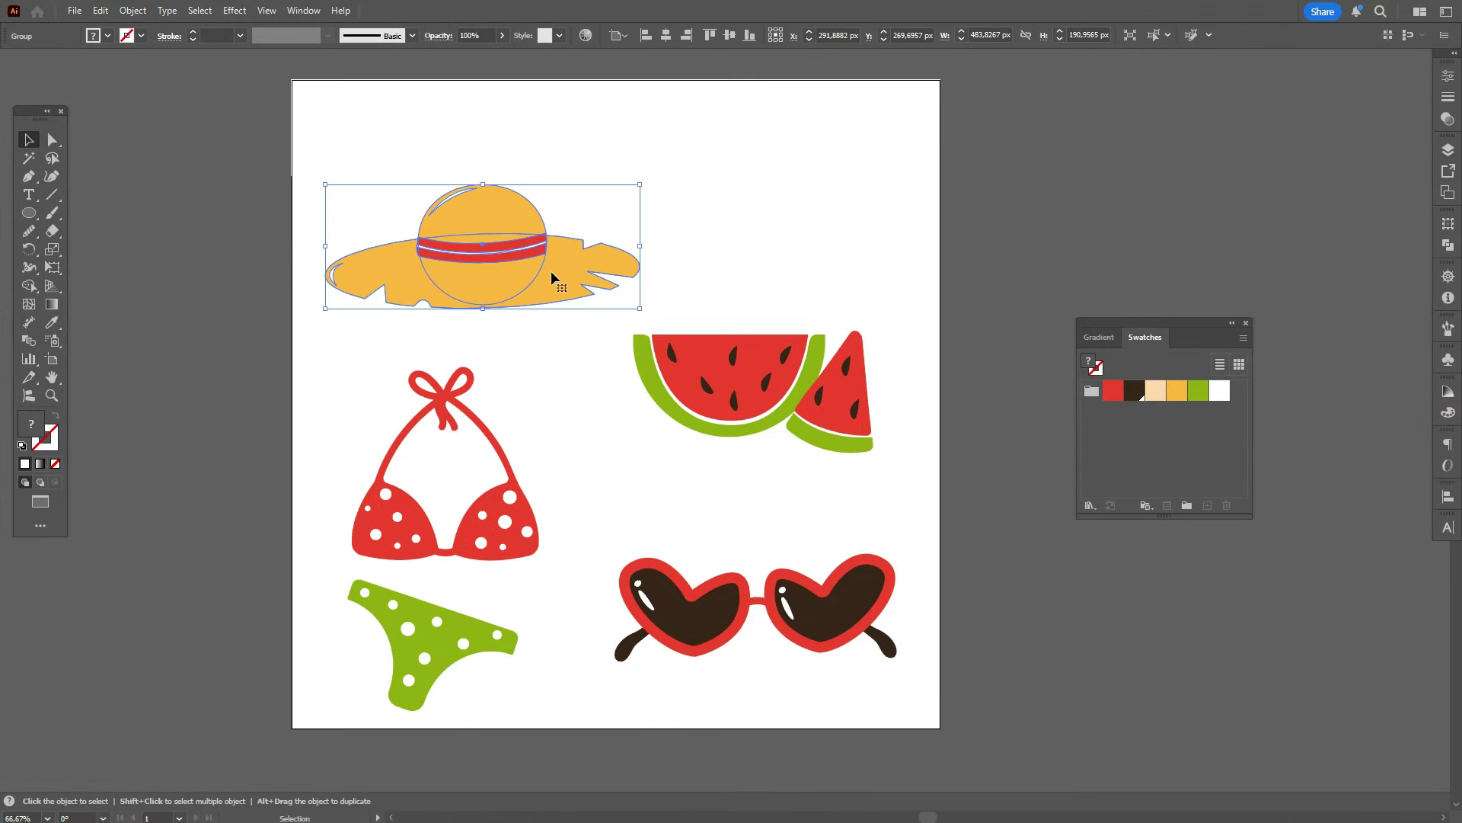
pyautogui.moveTo(766, 351); pyautogui.dragTo(792, 326)
pyautogui.moveTo(502, 558); pyautogui.dragTo(523, 550)
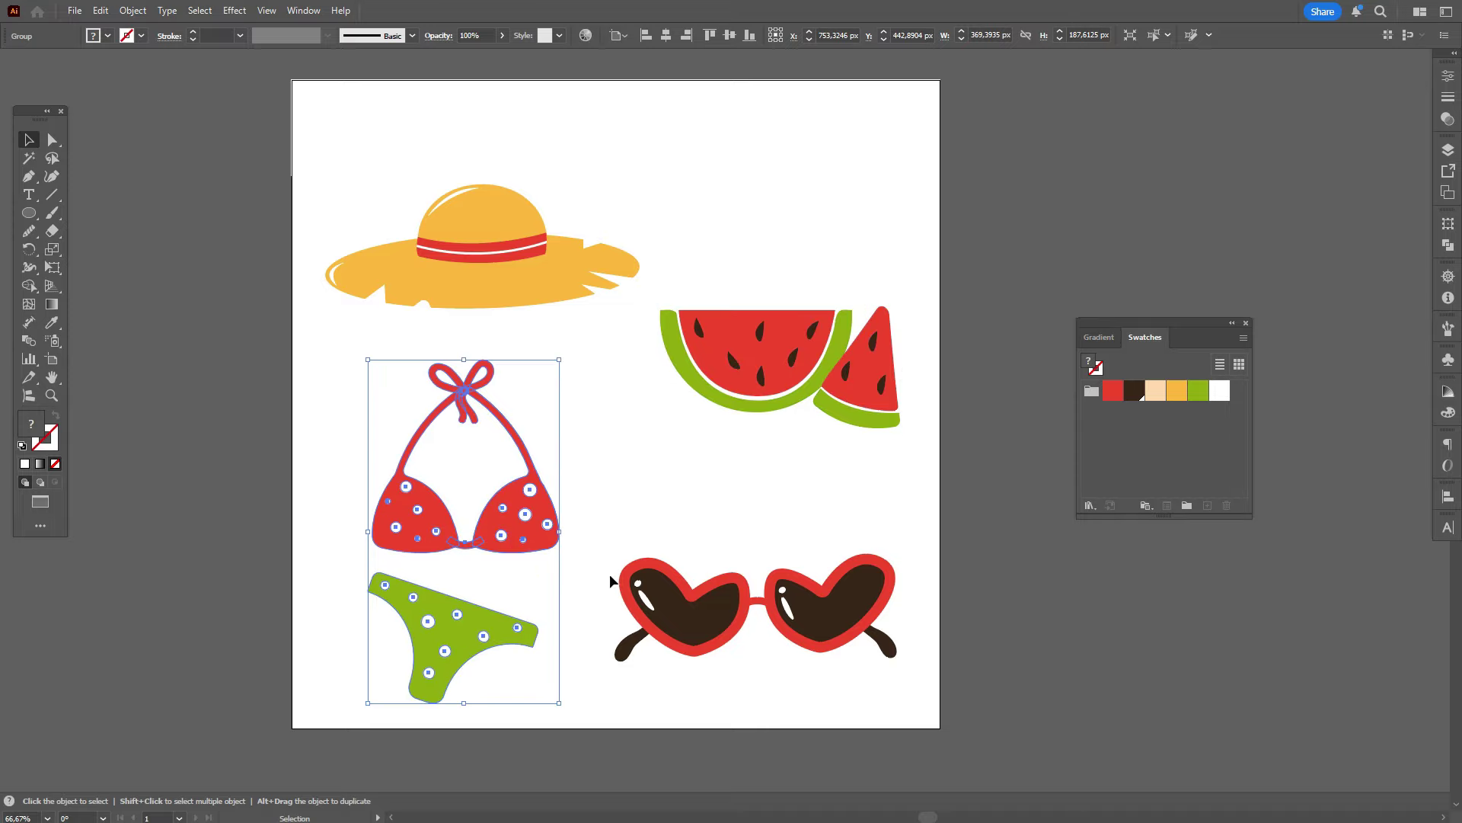
# Step: Tilt the sunglasses counterclockwise and reposition them in the lower-right area of the artboard
pyautogui.moveTo(816, 655); pyautogui.dragTo(815, 627)
pyautogui.moveTo(898, 579); pyautogui.dragTo(899, 519)
pyautogui.moveTo(836, 559); pyautogui.dragTo(849, 571)
# Step: Tilt the straw hat counterclockwise and move it up and left, and rotate the watermelon group clockwise
pyautogui.click(565, 301)
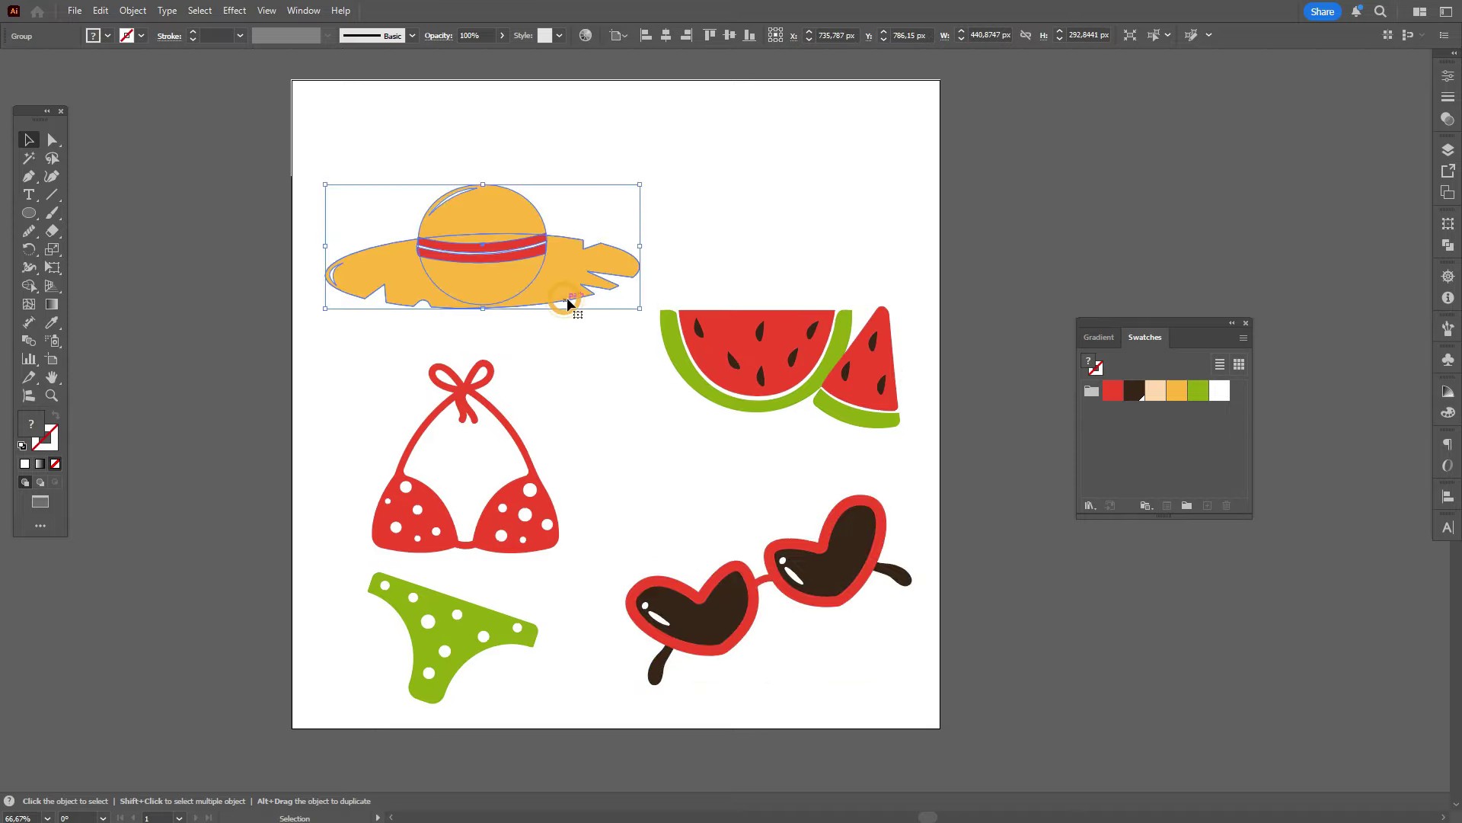
pyautogui.moveTo(649, 245); pyautogui.dragTo(634, 191)
pyautogui.moveTo(560, 244); pyautogui.dragTo(549, 219)
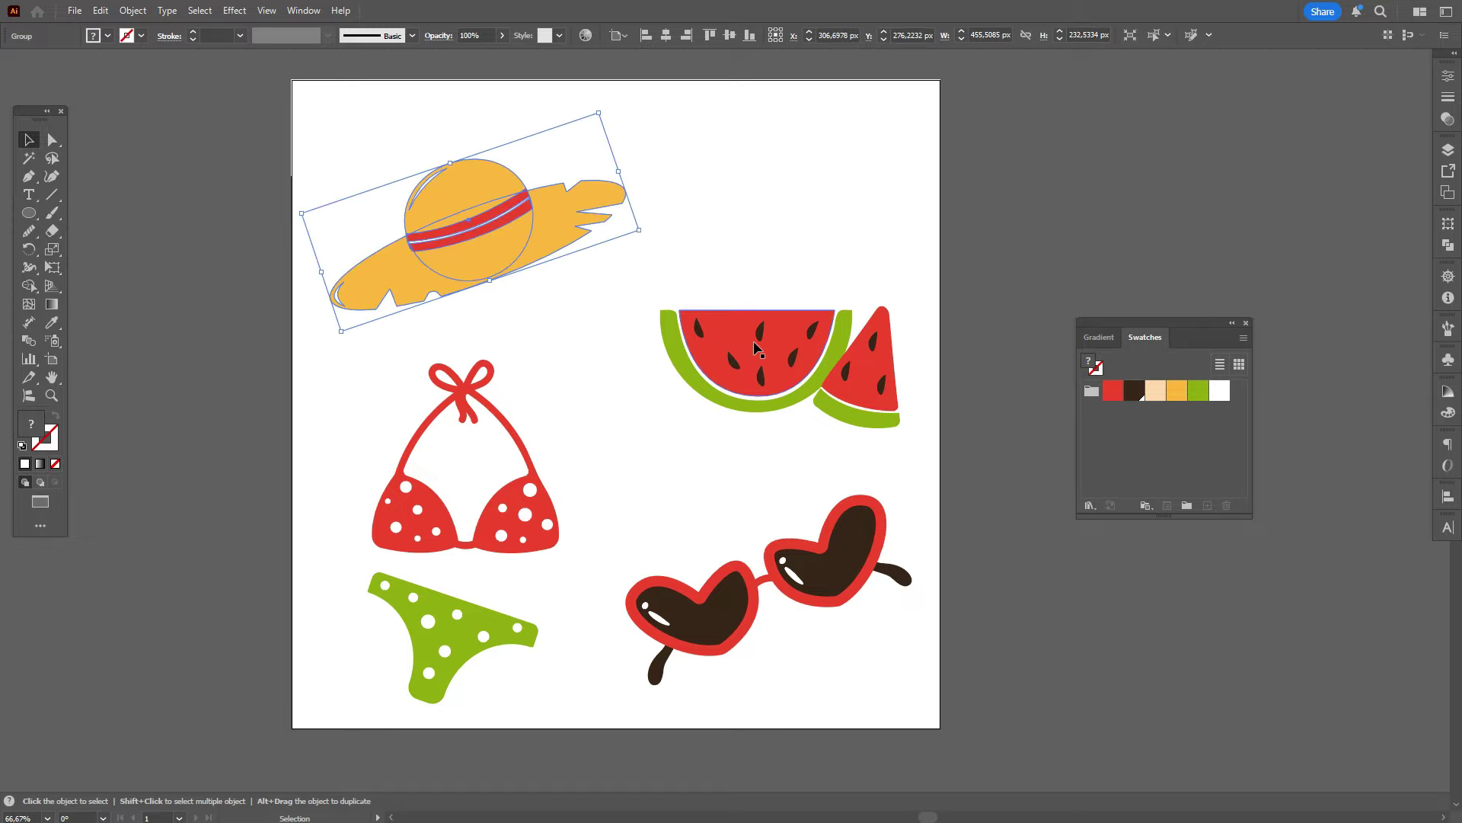
pyautogui.click(754, 345)
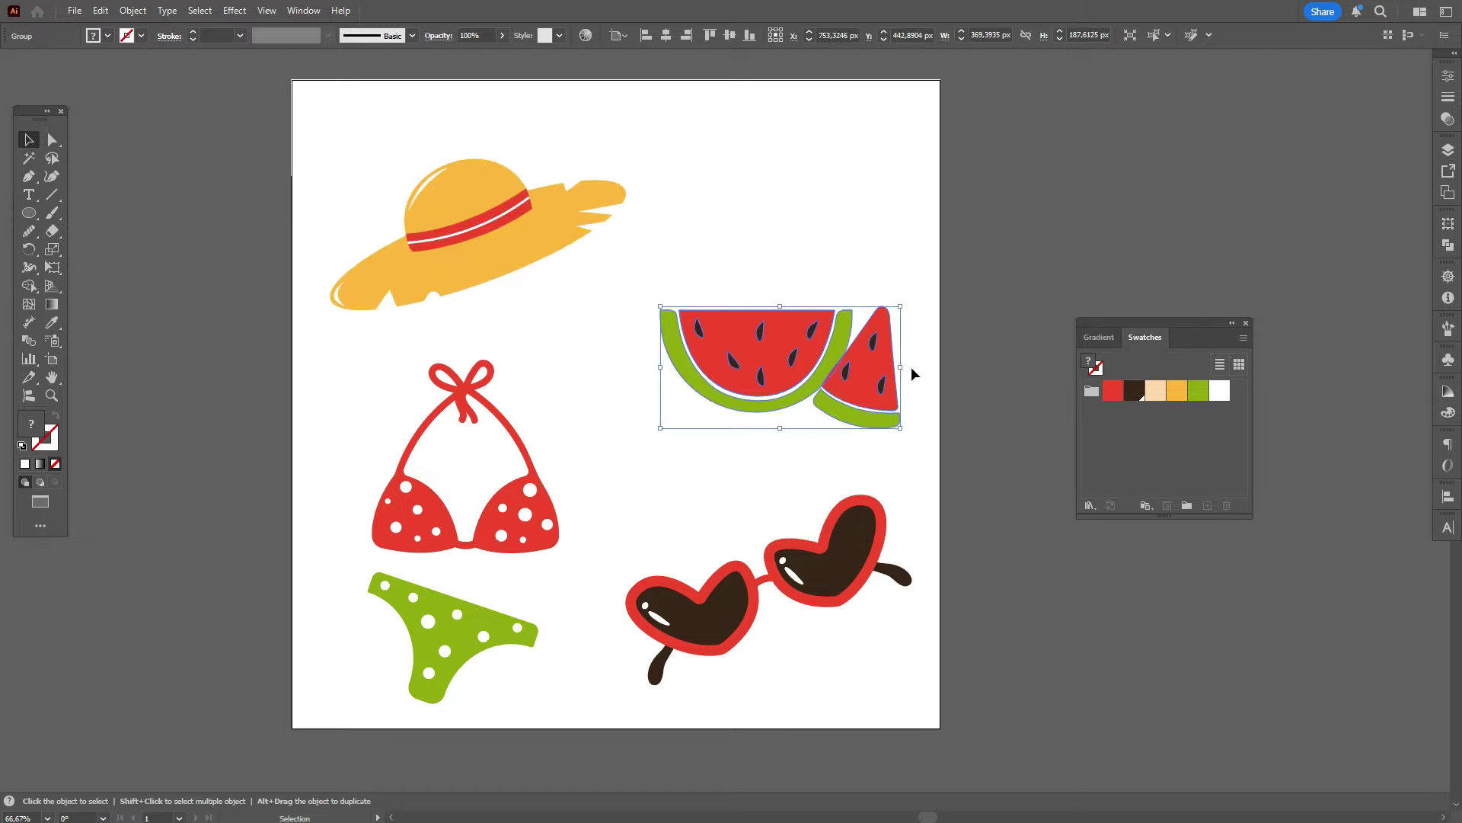
pyautogui.moveTo(911, 369)
pyautogui.mouseDown()
pyautogui.moveTo(903, 404)
pyautogui.moveTo(821, 385)
pyautogui.mouseUp()
pyautogui.click(957, 340)
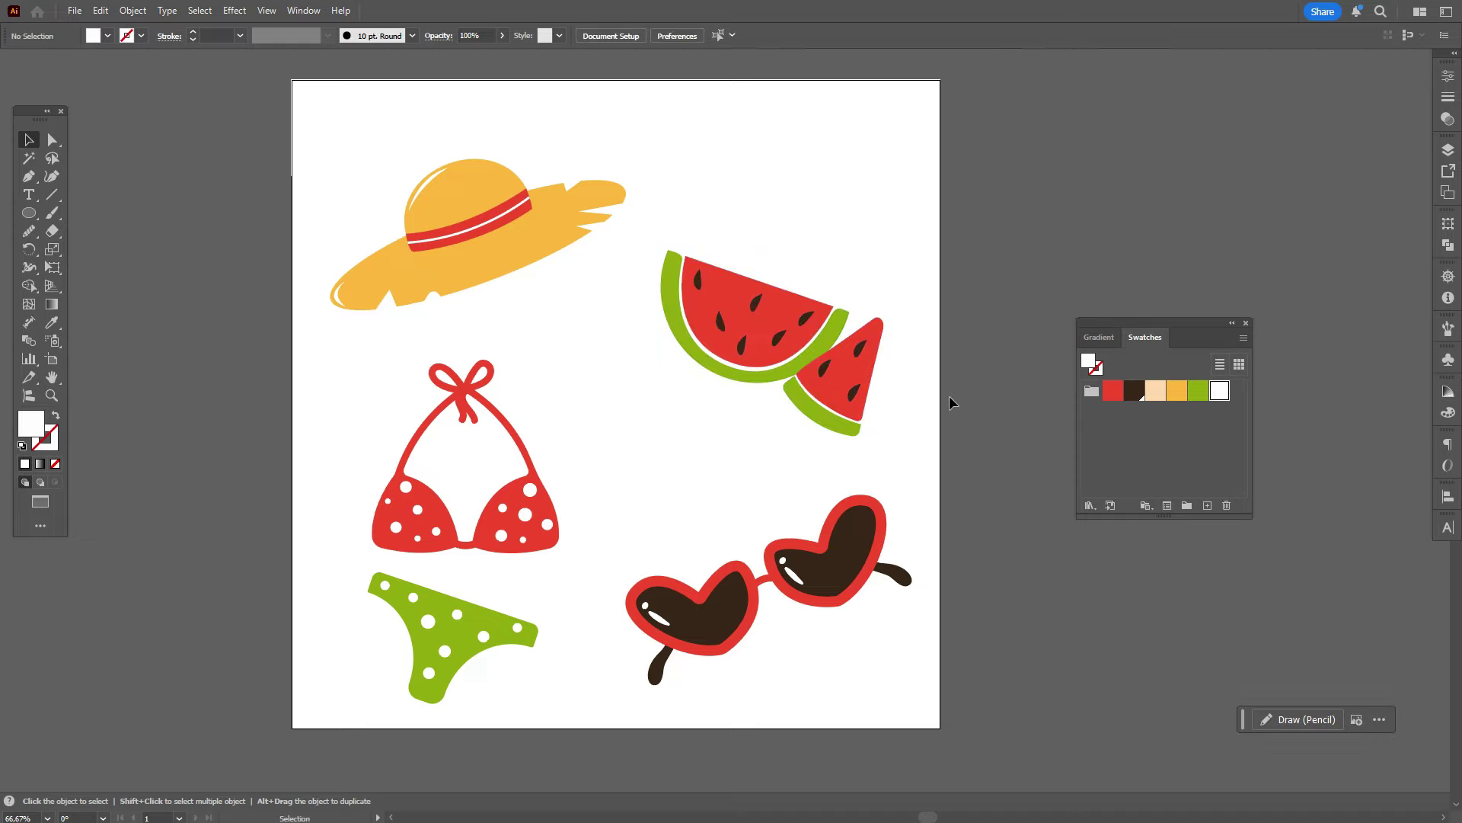
# Step: Nudge the straw hat slightly left, unite an in-place copy of it into one white silhouette, and send it behind the hat
pyautogui.click(556, 248)
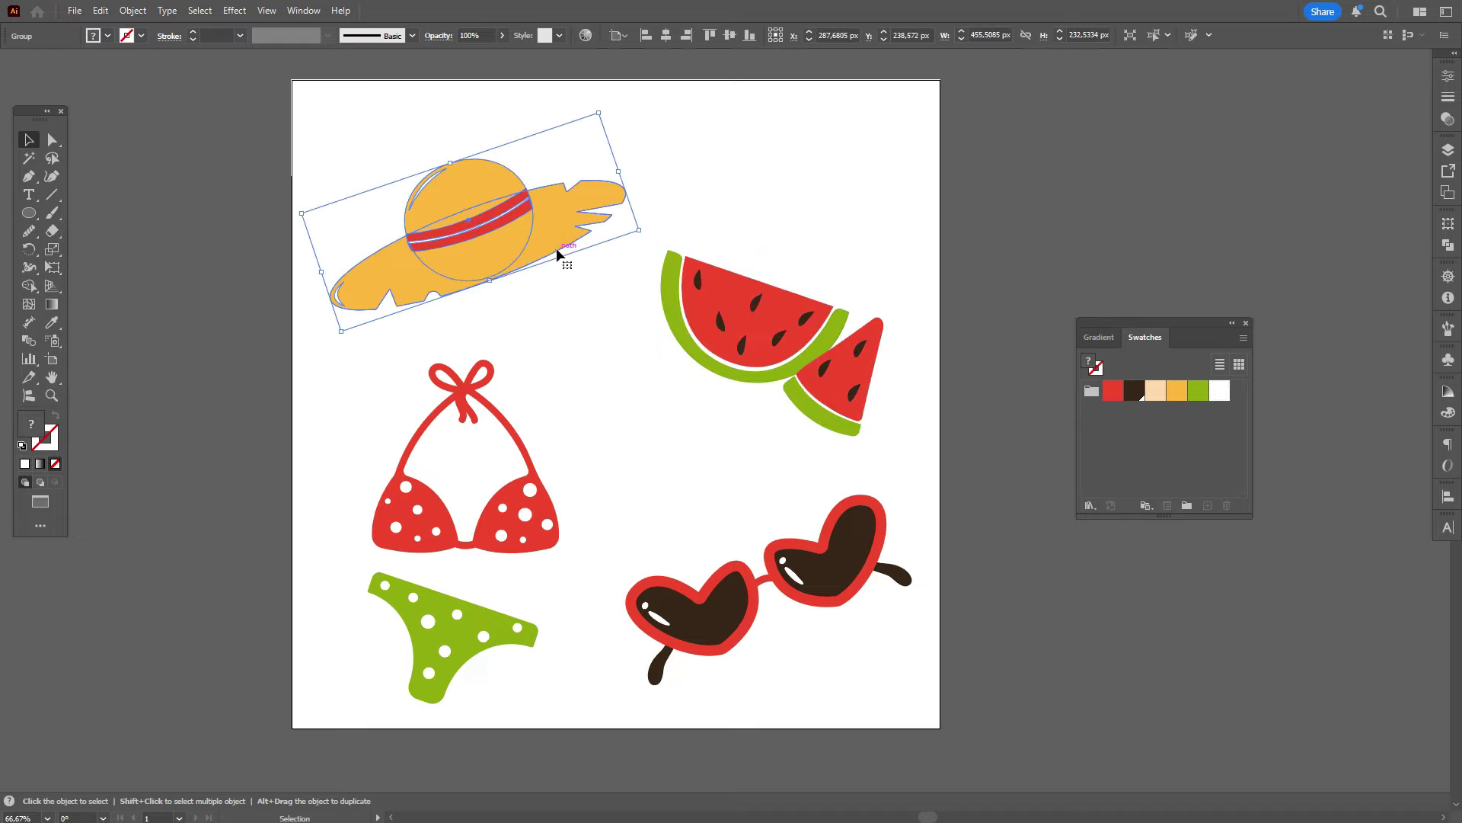
pyautogui.moveTo(543, 256); pyautogui.dragTo(541, 255)
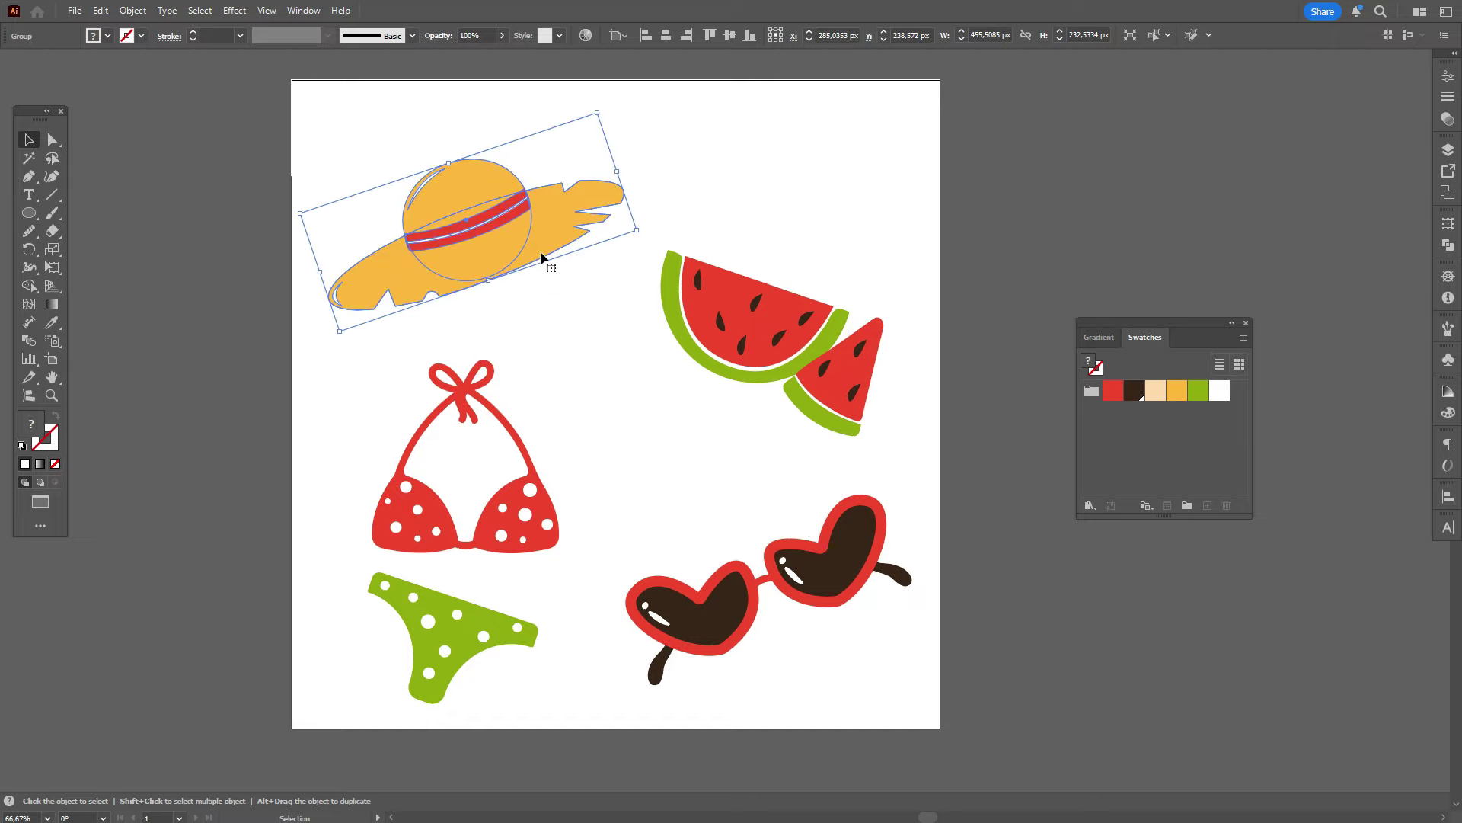
pyautogui.press('a')
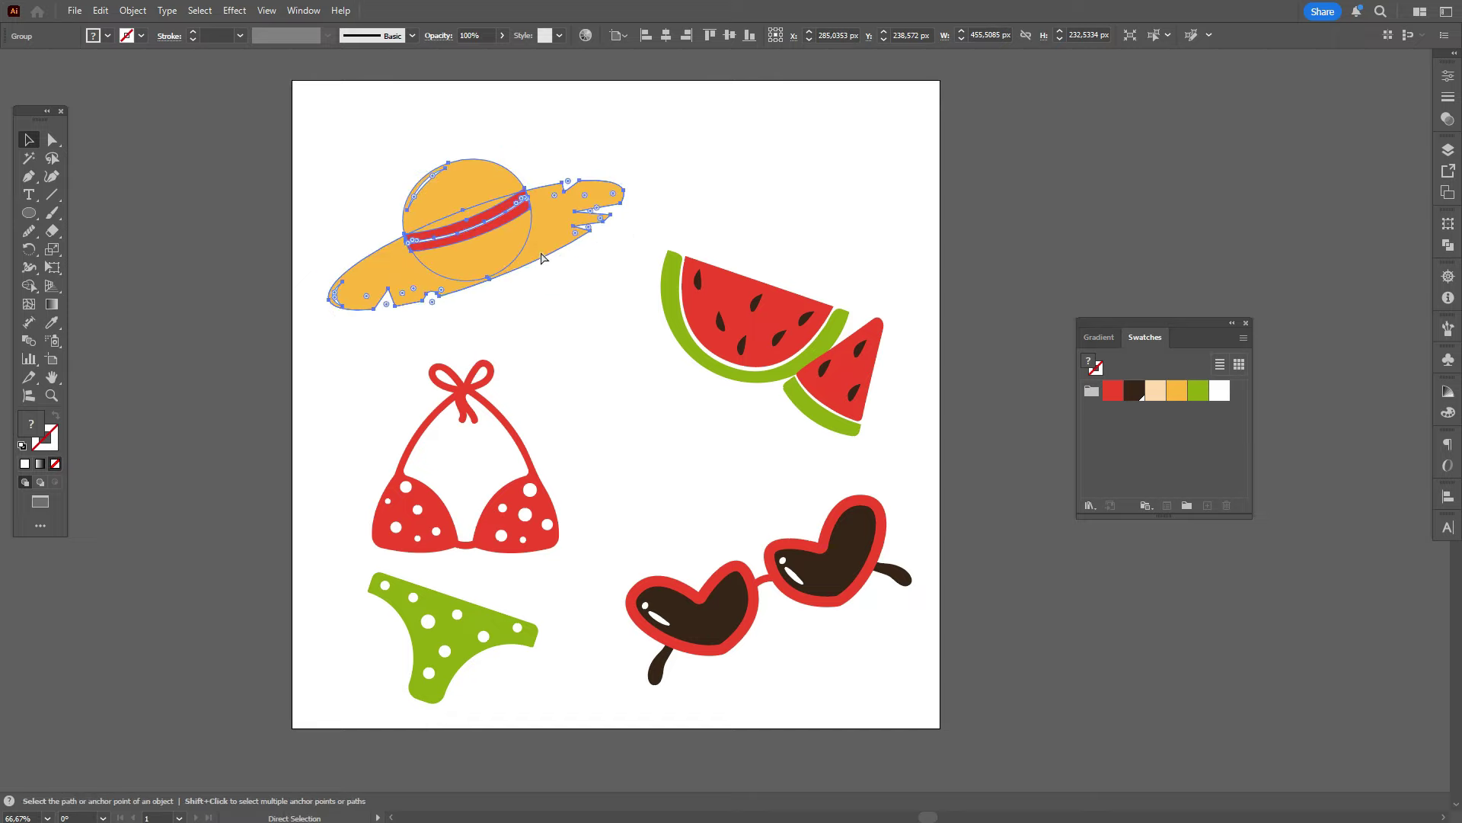
pyautogui.press('v')
pyautogui.click(1448, 245)
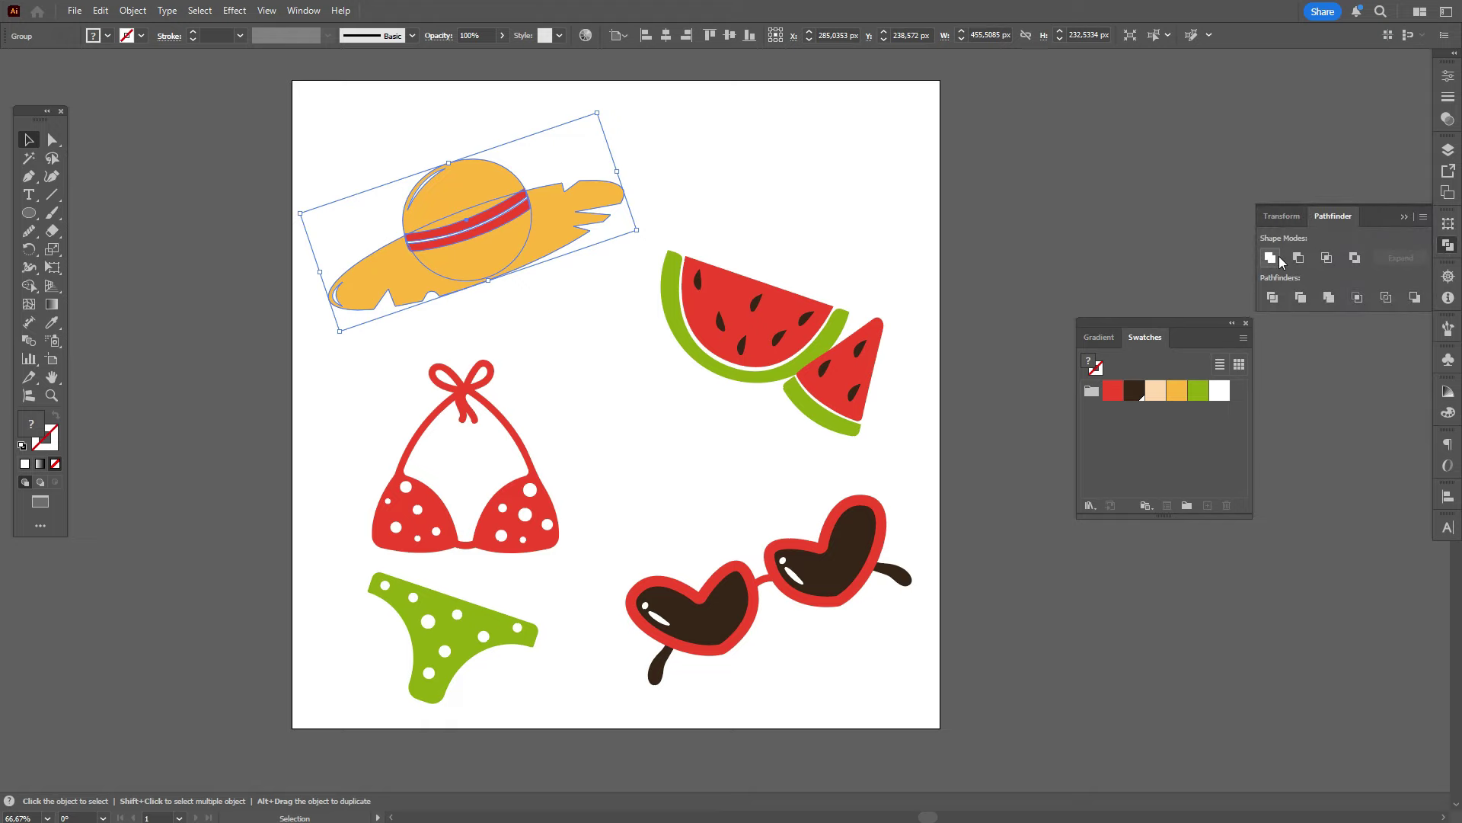
pyautogui.click(1280, 259)
pyautogui.rightClick(724, 232)
pyautogui.moveTo(838, 648)
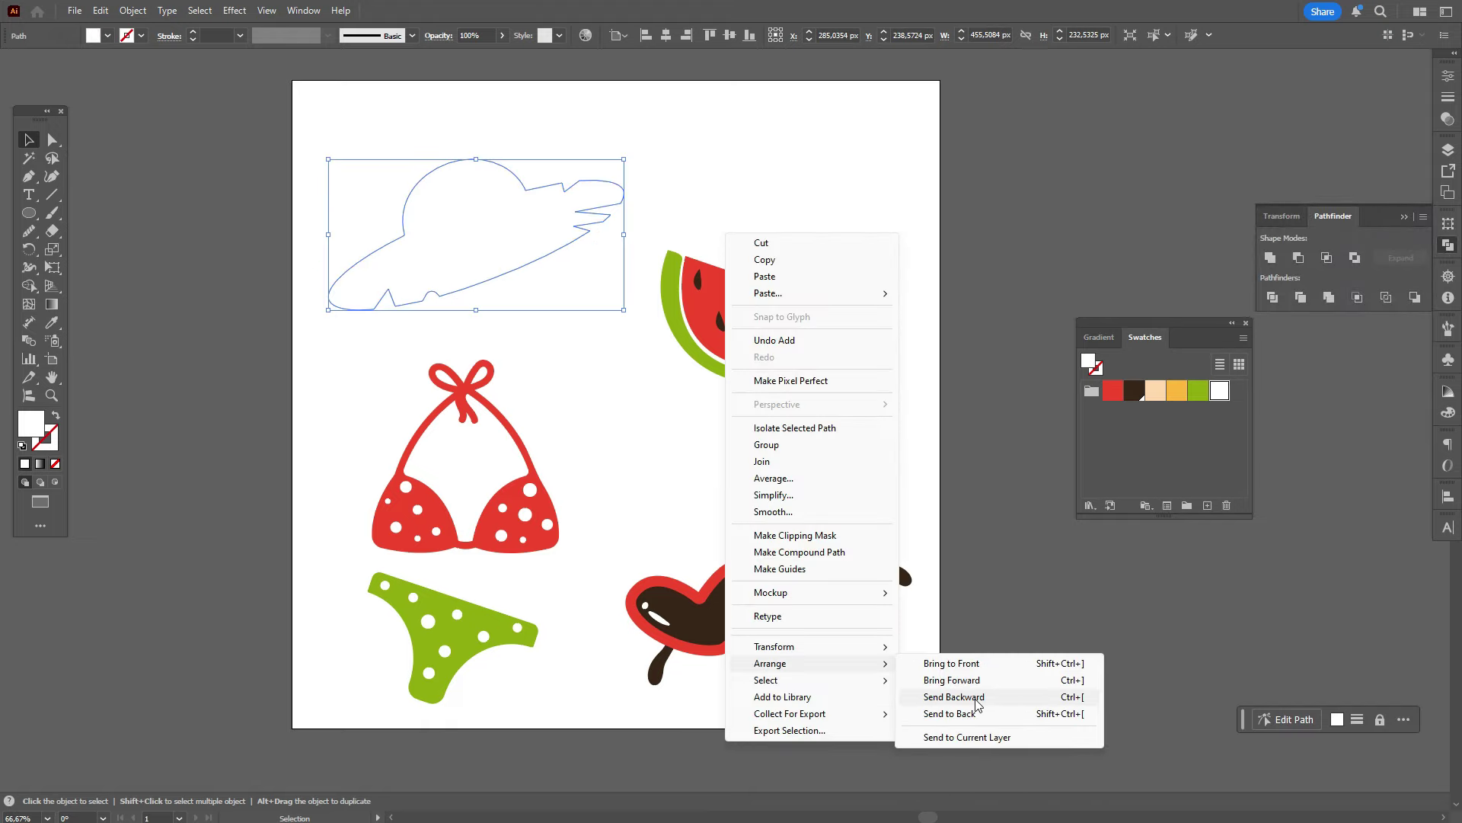
pyautogui.click(976, 700)
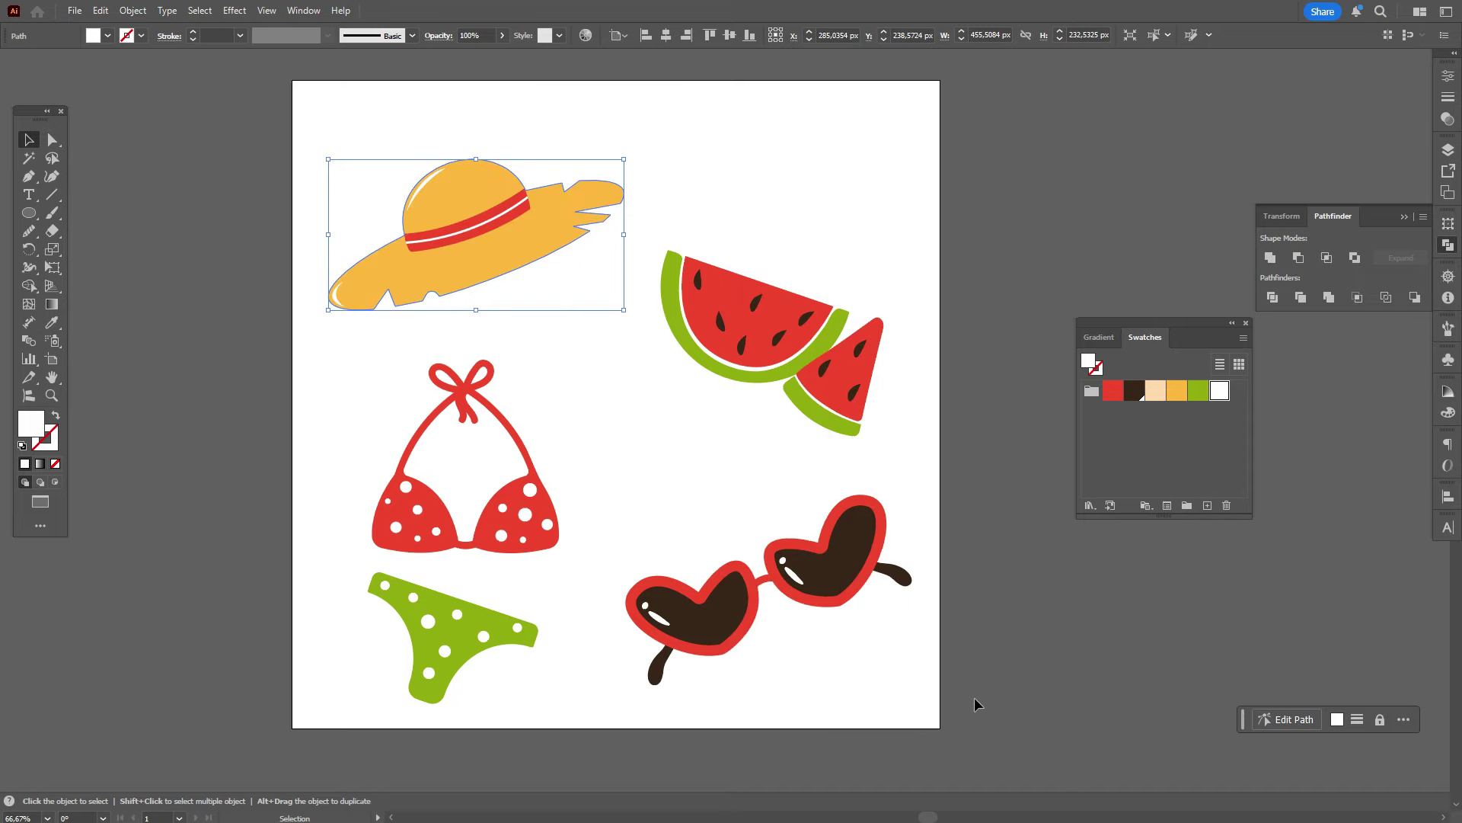
# Step: Offset the hat silhouette's path outward by 15 px with miter joins
pyautogui.click(133, 11)
pyautogui.moveTo(290, 415)
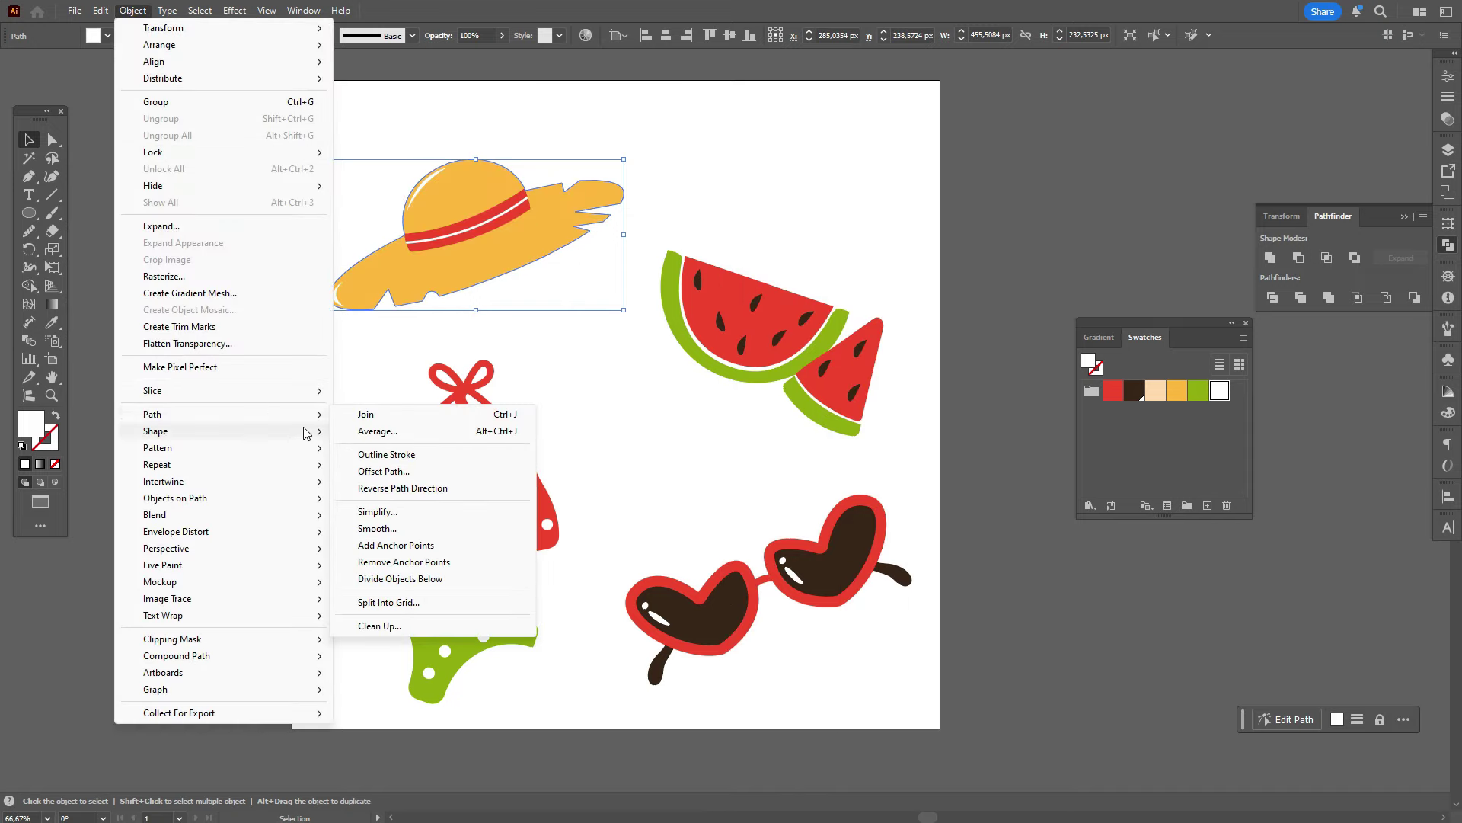
pyautogui.click(369, 472)
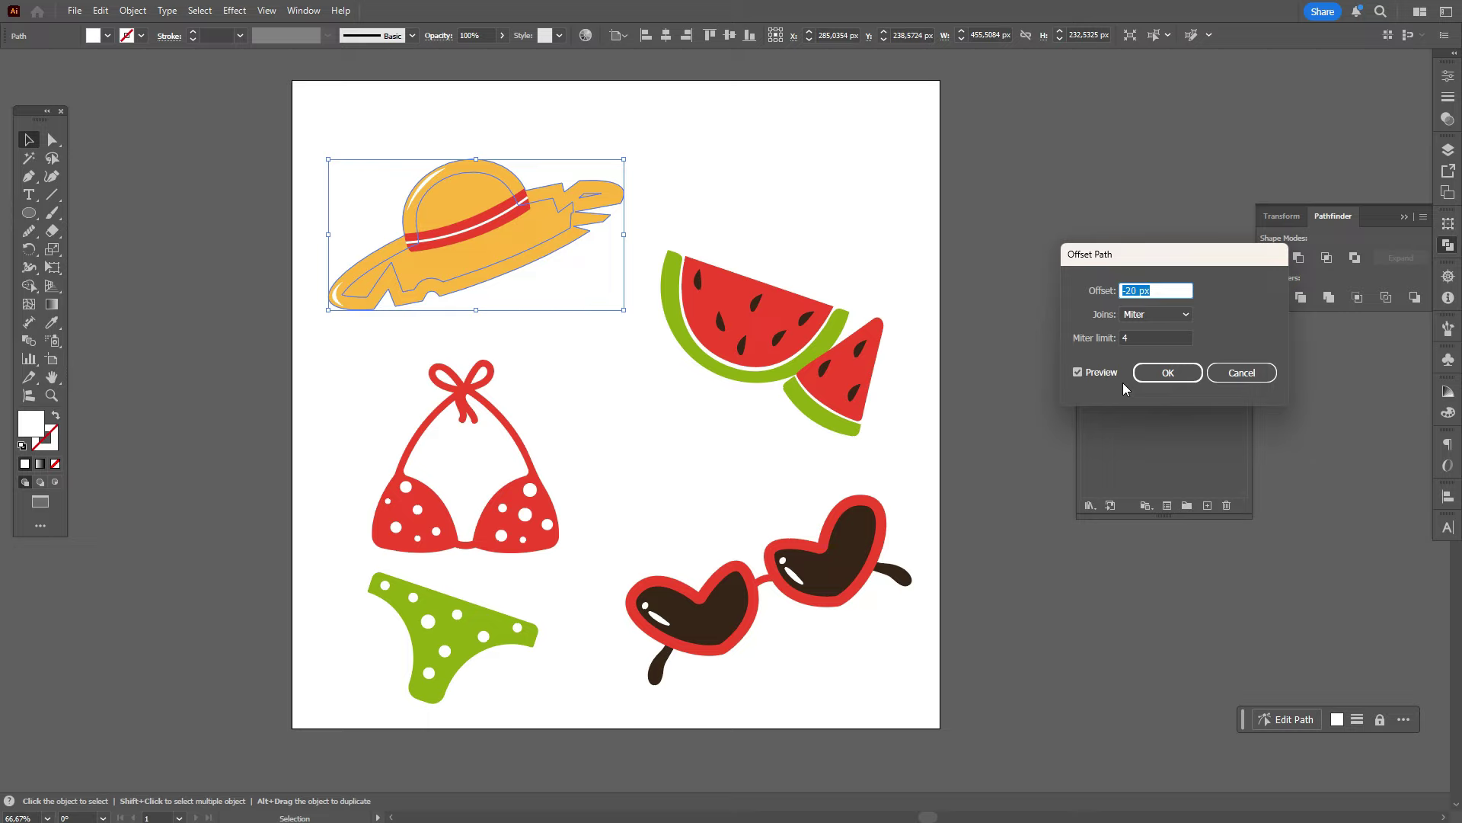
pyautogui.write('15')
pyautogui.click(1091, 373)
pyautogui.click(1091, 374)
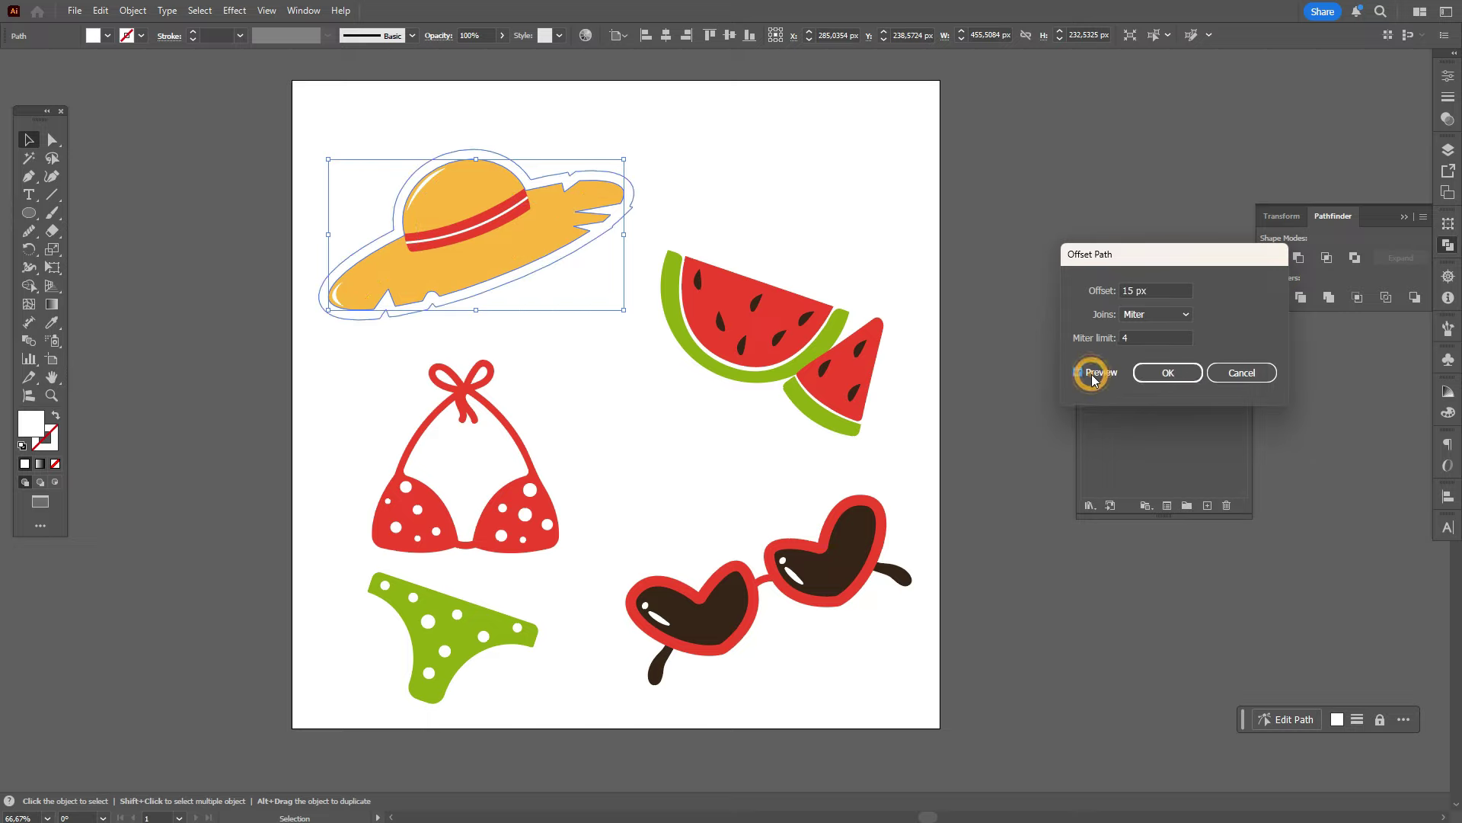
pyautogui.click(1168, 373)
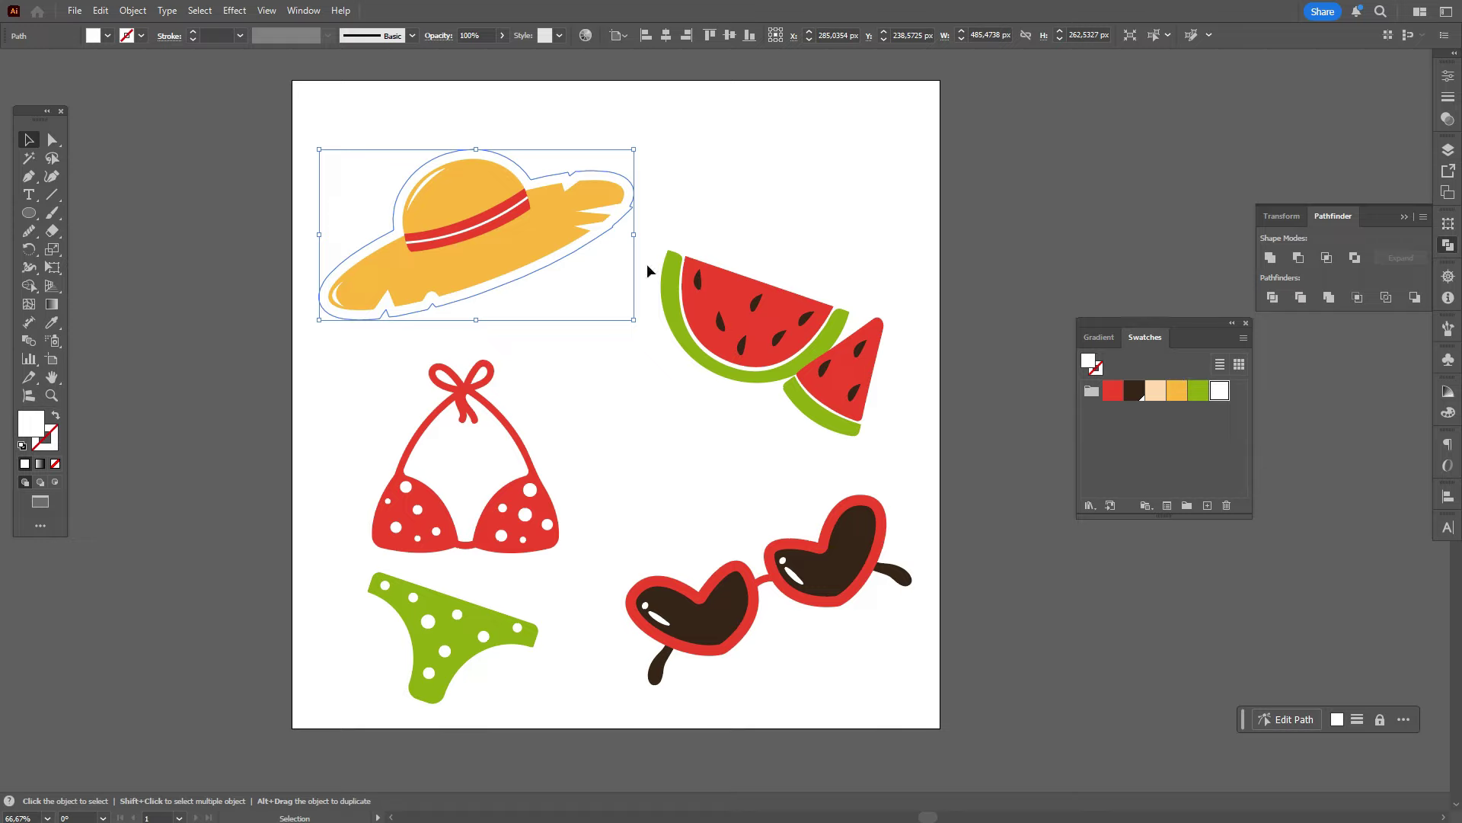
# Step: Try the straw hat with its white backing on the dark canvas beside the artboard, and undo the move
pyautogui.moveTo(323, 155); pyautogui.dragTo(1145, 230)
pyautogui.click(1144, 268)
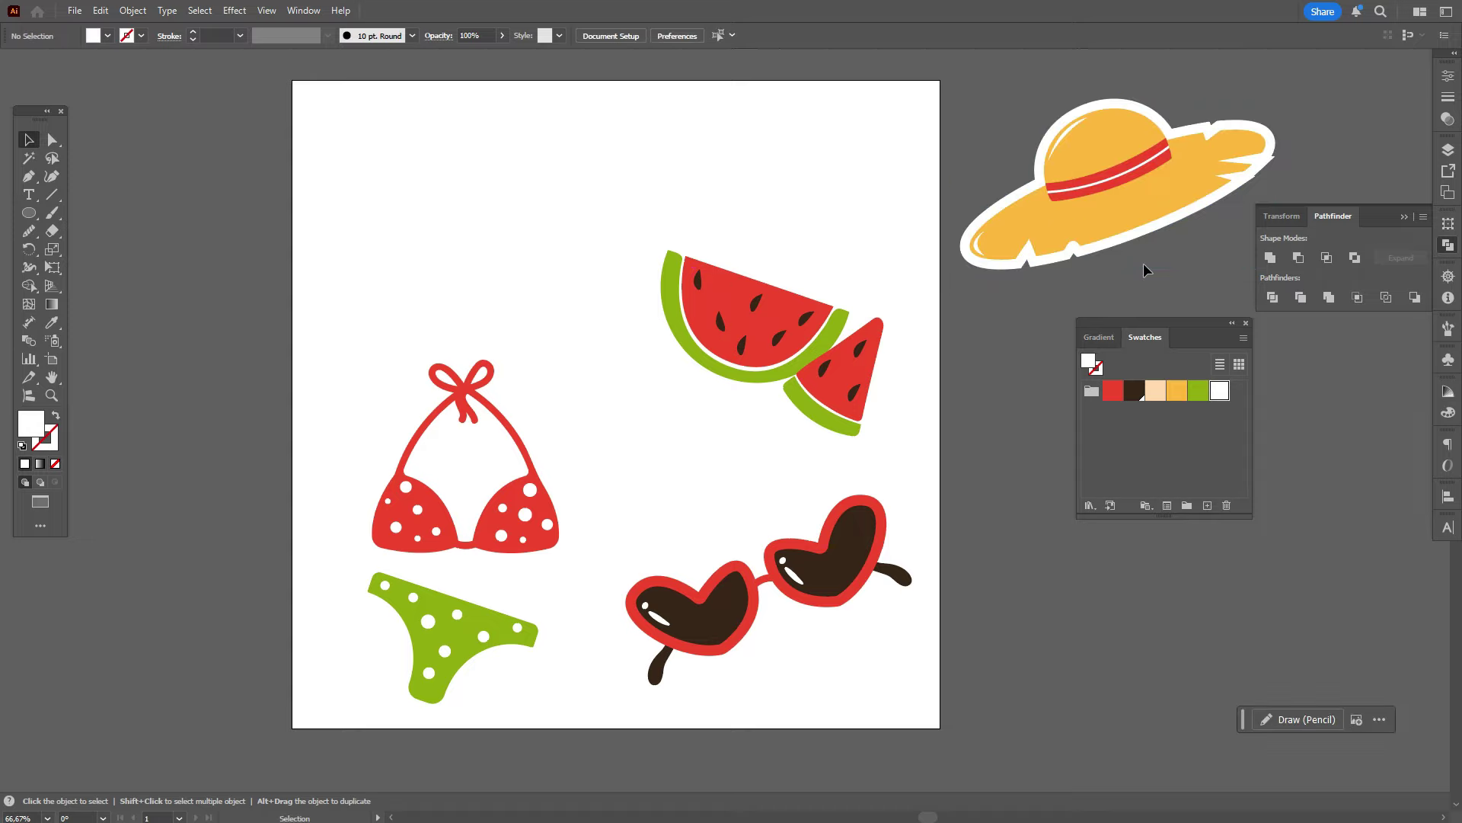
pyautogui.hotkey('ctrl', 'z')
pyautogui.hotkey('ctrl', 'z')
pyautogui.hotkey('ctrl', 'z')
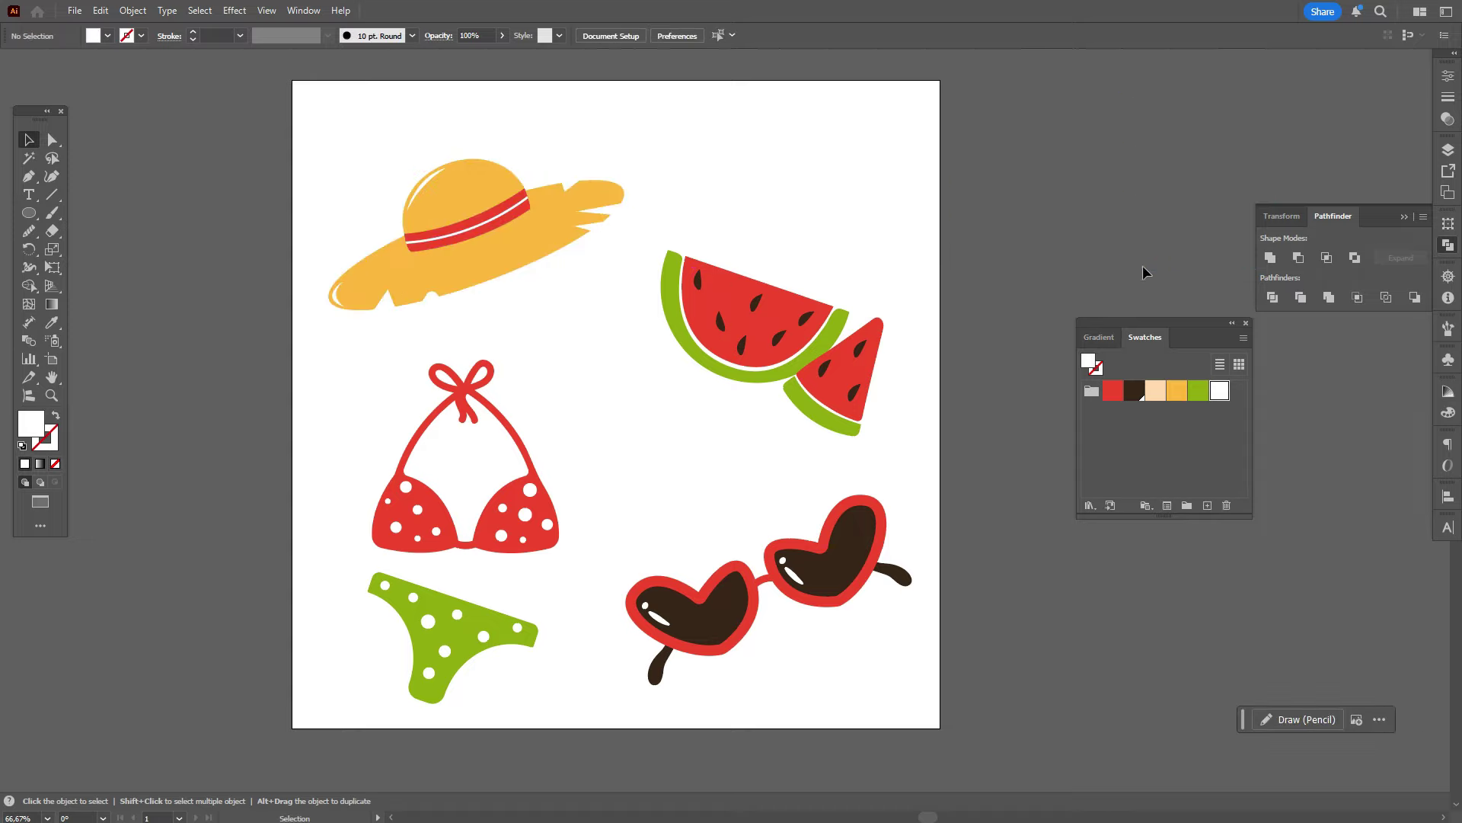
# Step: Unite an in-place copy of the bikini top and bottom into a white silhouette and send it to the back
pyautogui.scroll(-2, 568, 472)
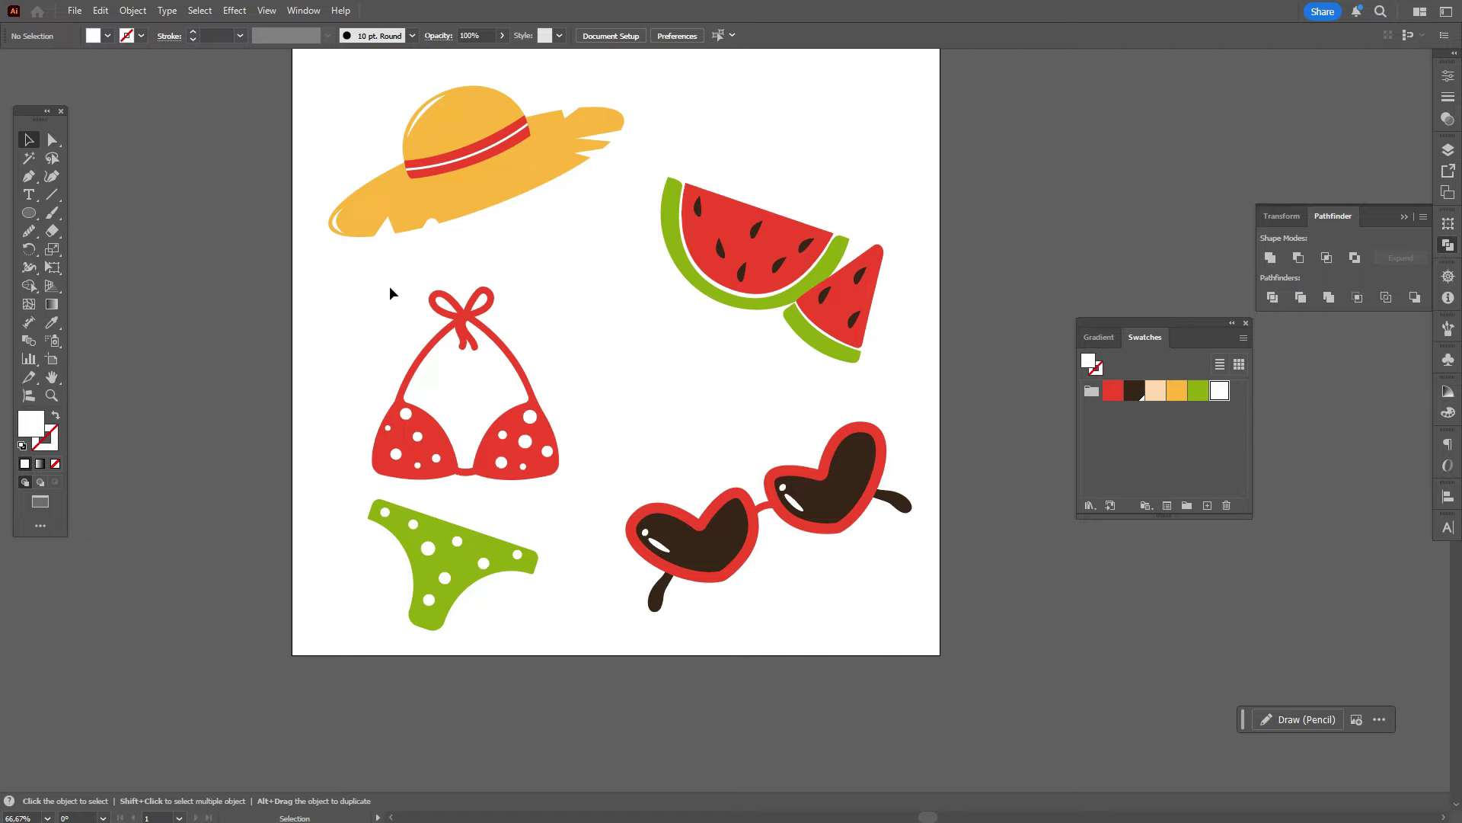
pyautogui.moveTo(371, 287); pyautogui.dragTo(543, 607)
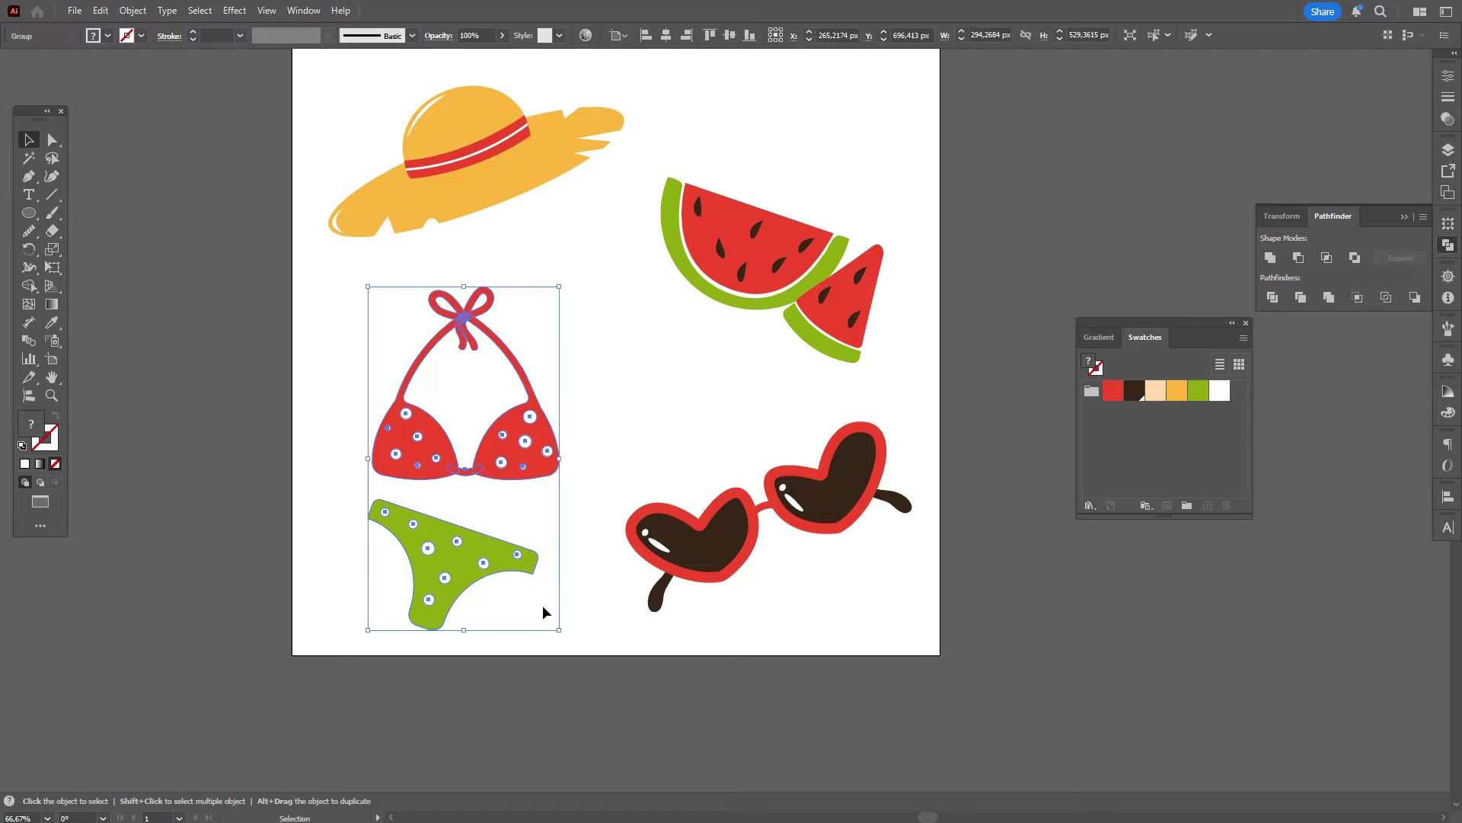
pyautogui.press('a')
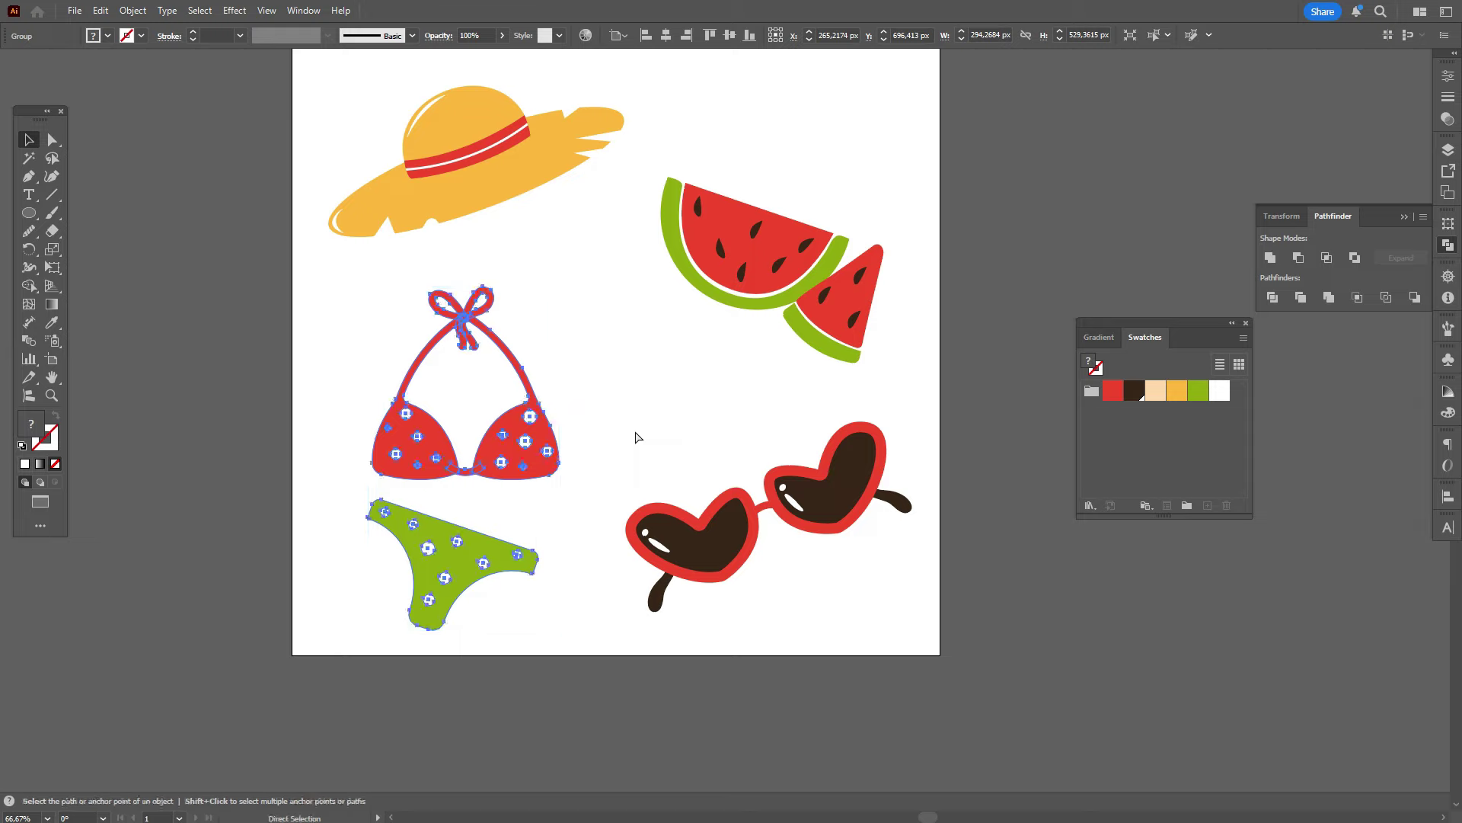
pyautogui.press('v')
pyautogui.press('a')
pyautogui.press('v')
pyautogui.click(1271, 260)
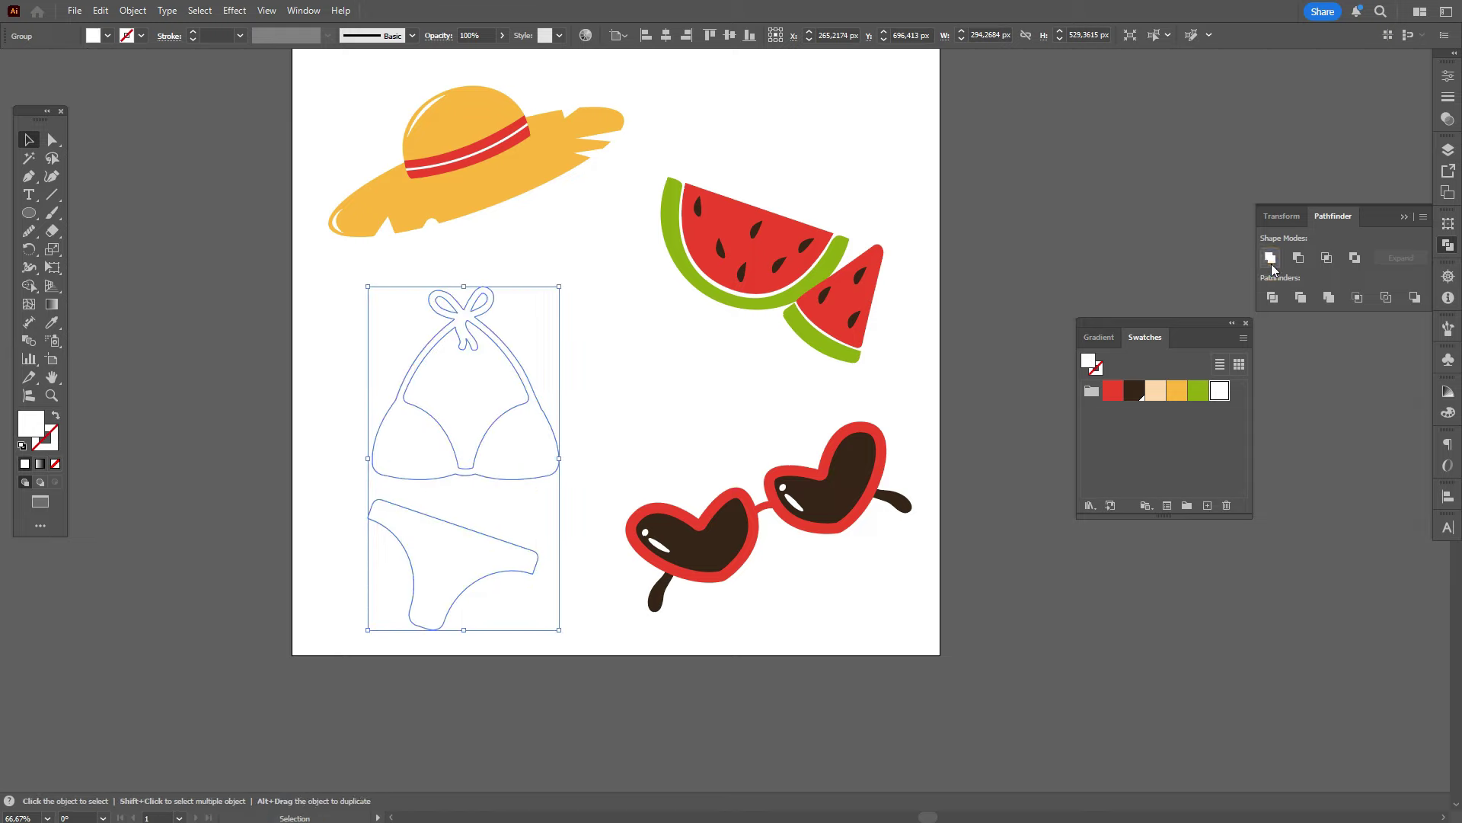
pyautogui.rightClick(658, 74)
pyautogui.moveTo(745, 411)
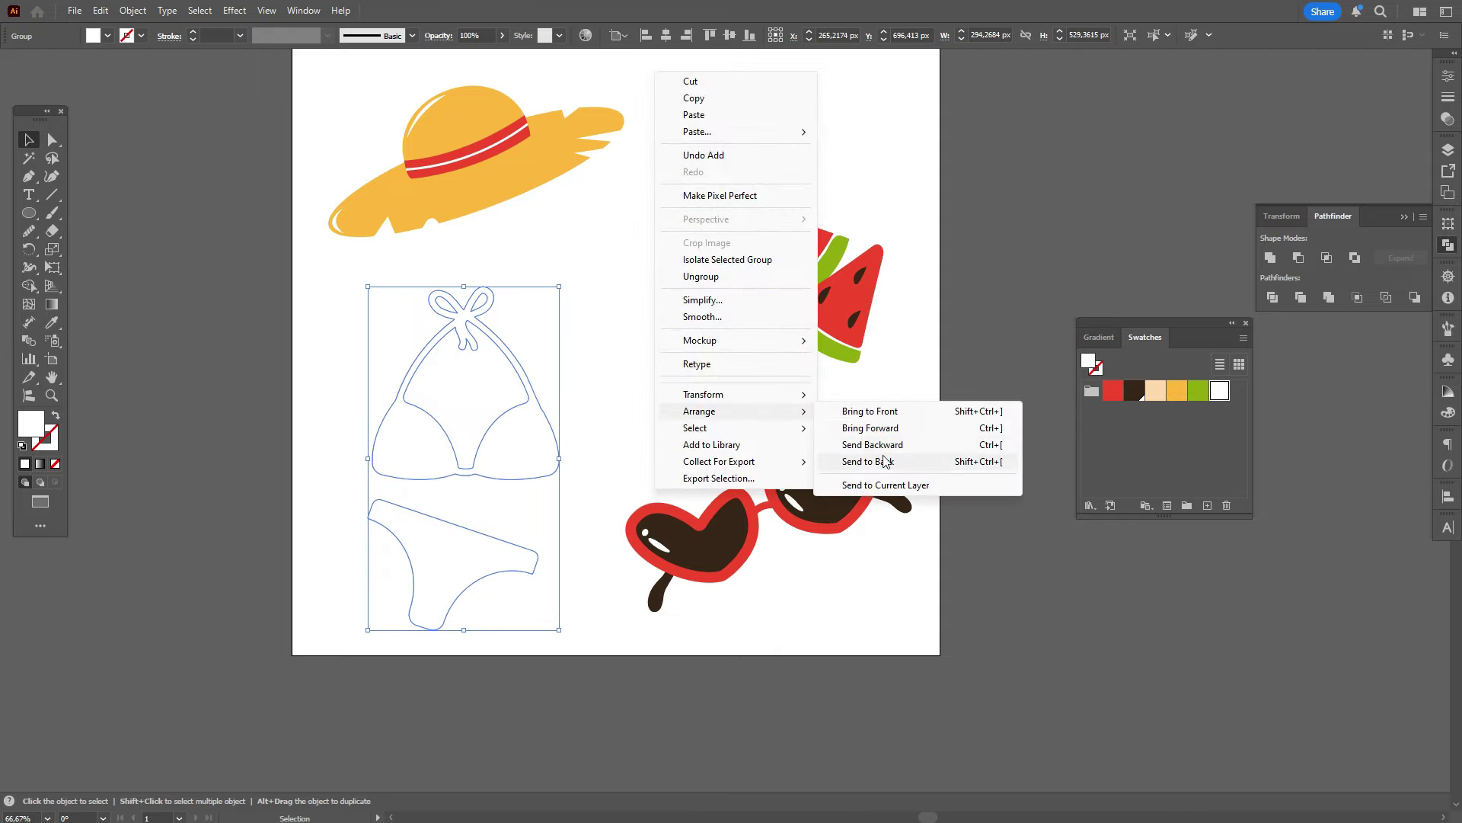
pyautogui.click(869, 462)
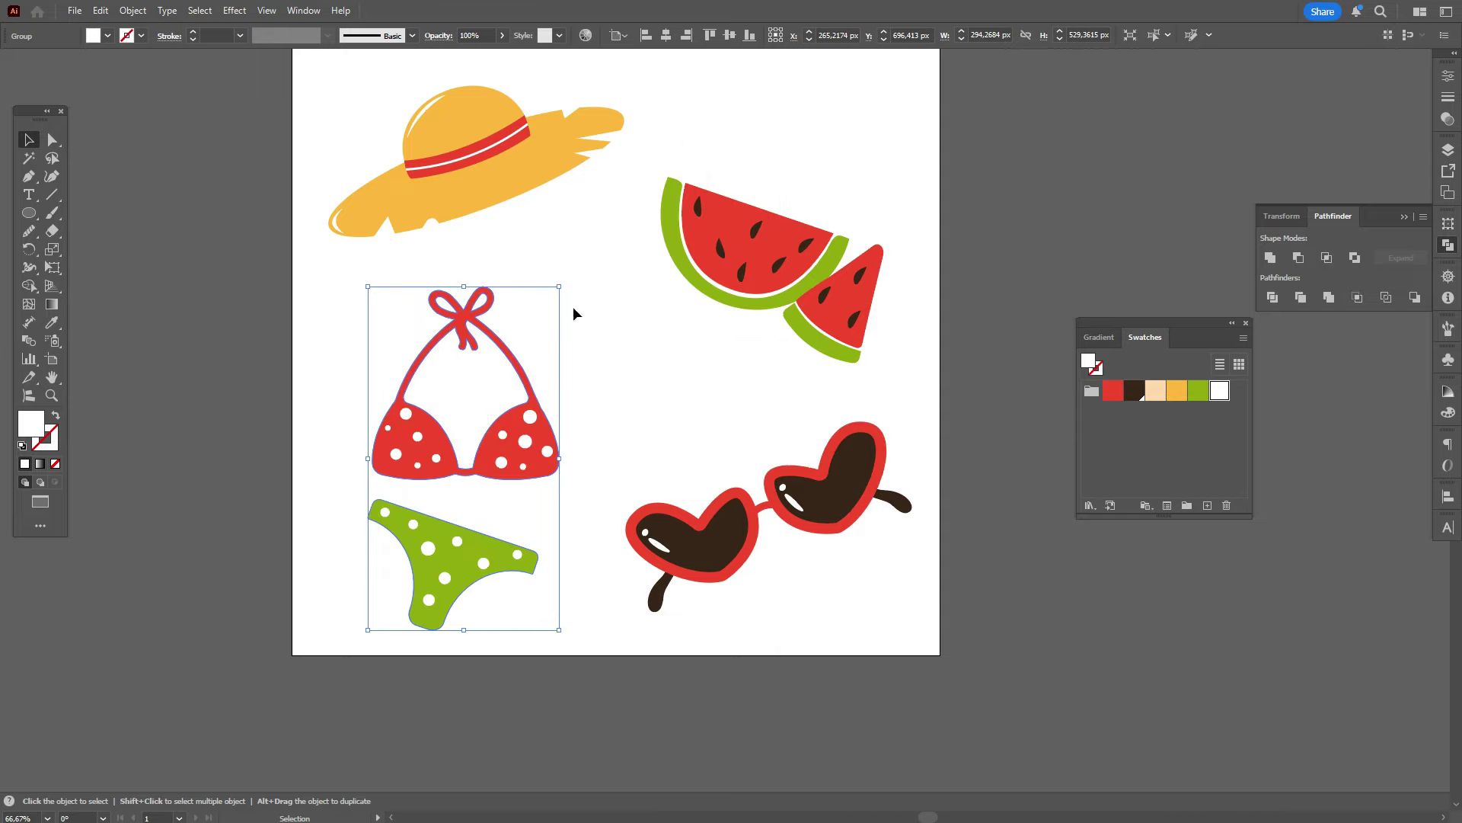
# Step: Offset the bikini silhouette's path outward by 15 px with miter joins
pyautogui.click(134, 11)
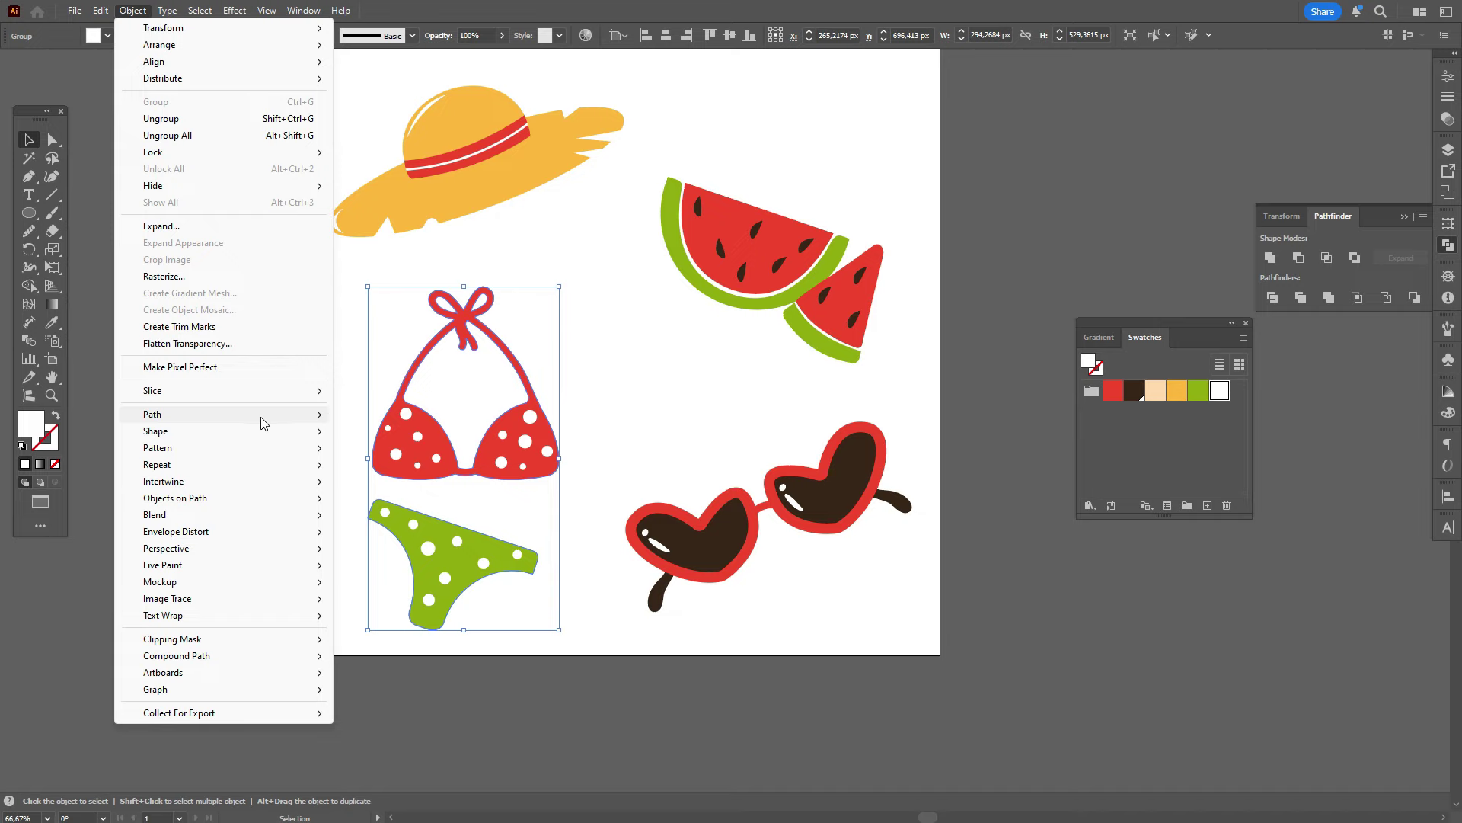
pyautogui.moveTo(313, 415)
pyautogui.click(394, 472)
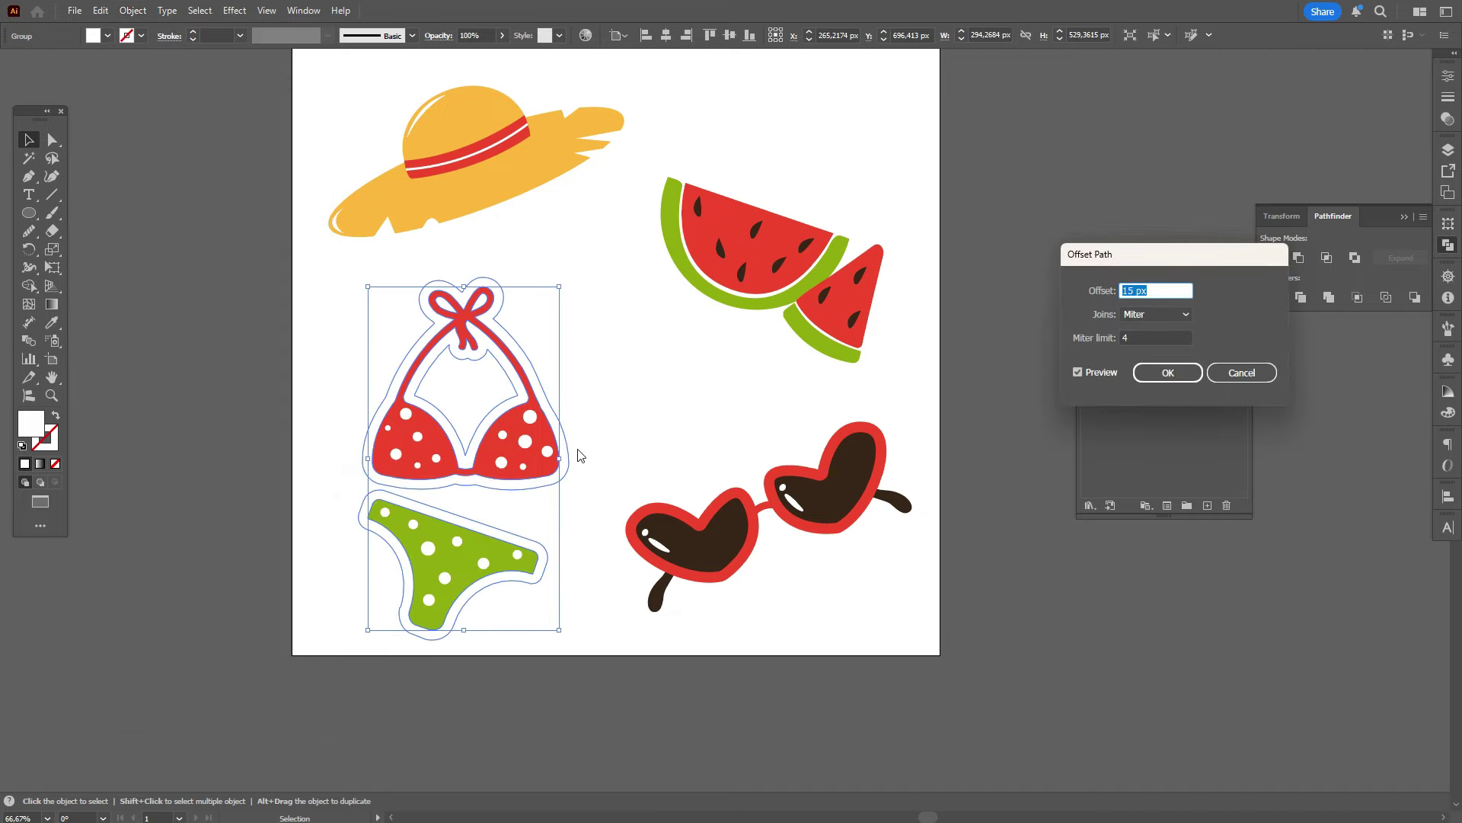
pyautogui.click(1190, 381)
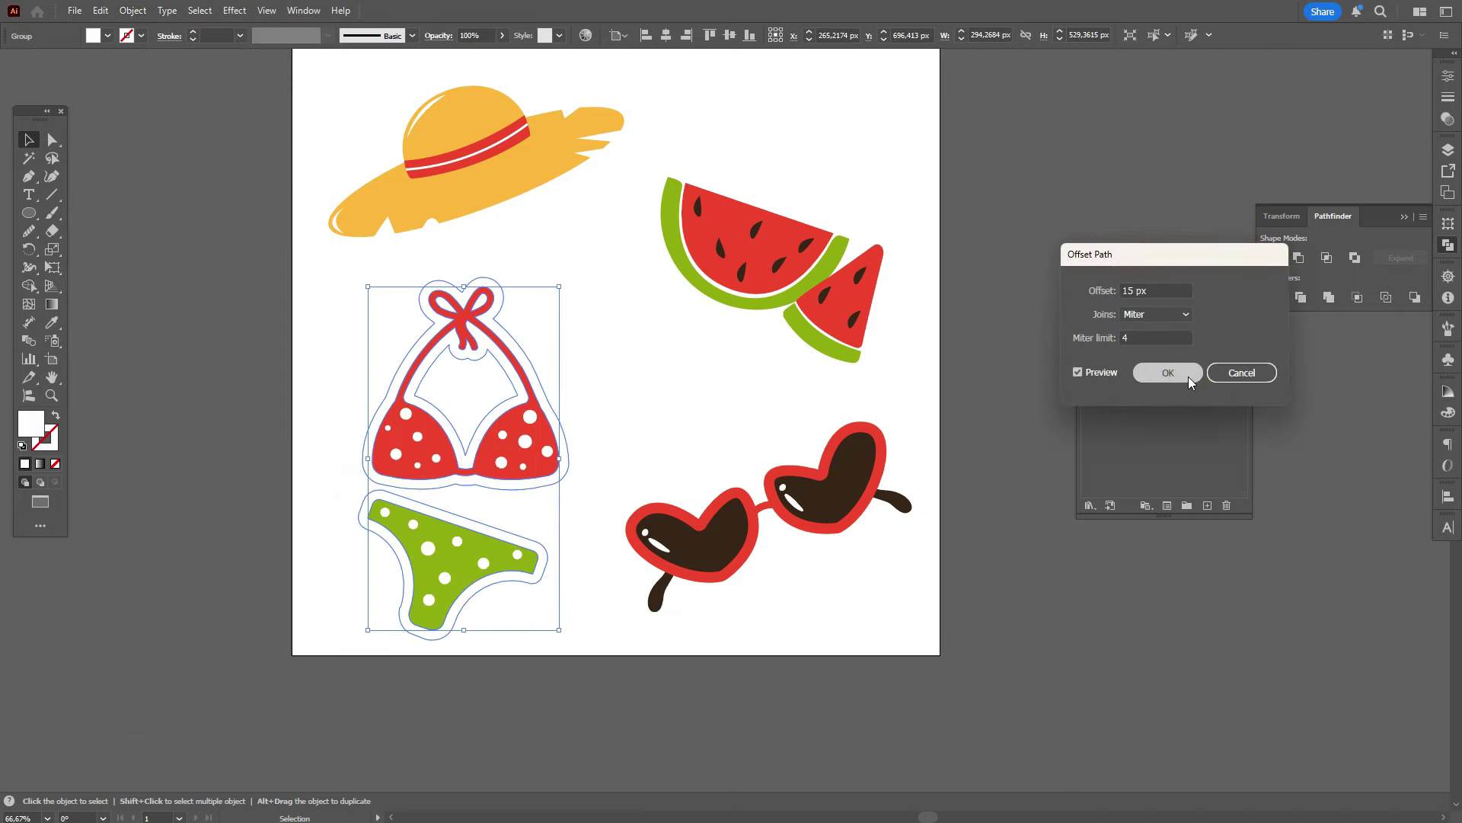
pyautogui.click(1004, 296)
# Step: Unite an in-place copy of the watermelon slices into a silhouette and send it to the back
pyautogui.click(838, 316)
pyautogui.press('a')
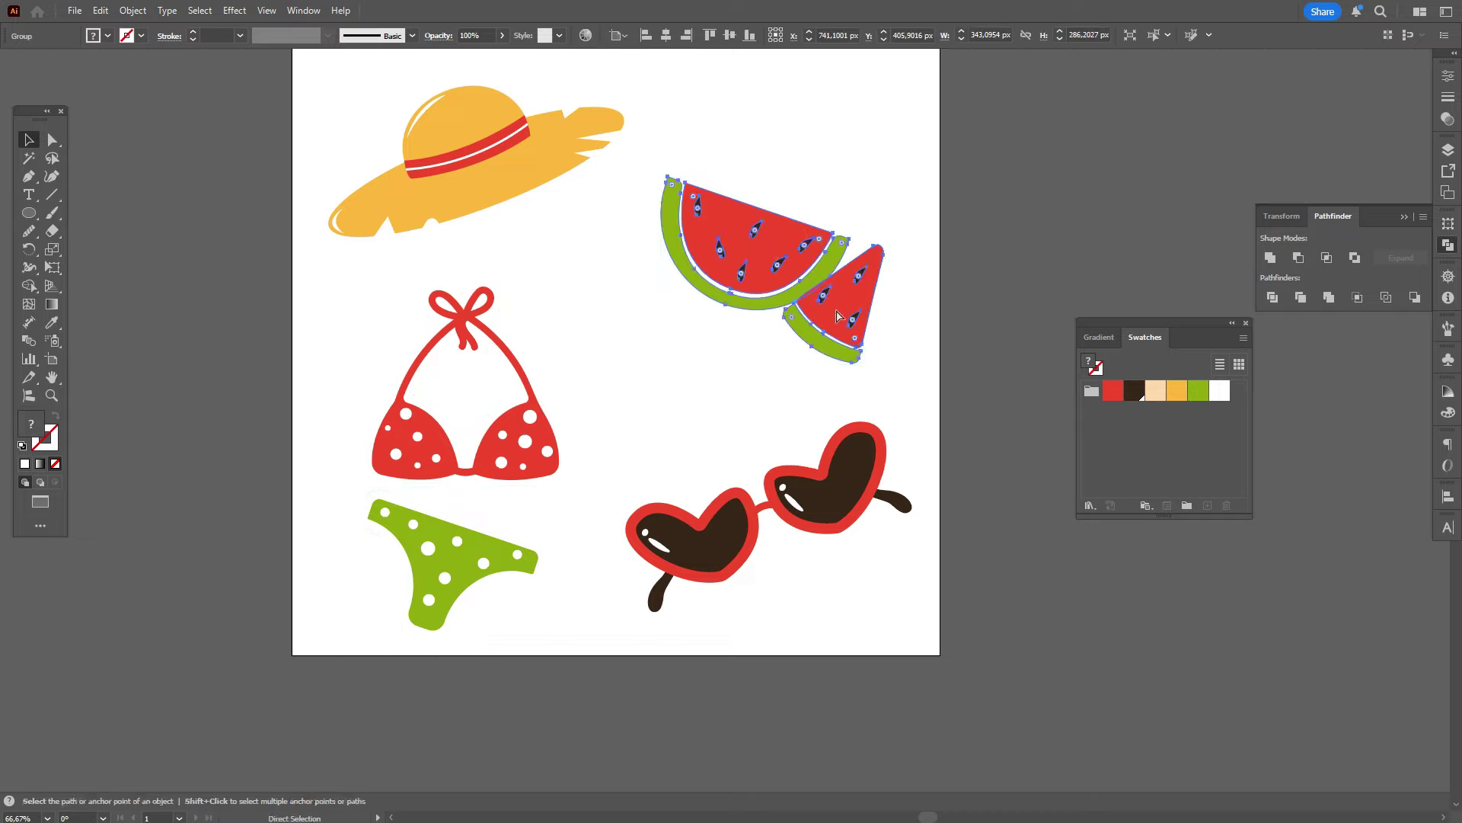
pyautogui.press('v')
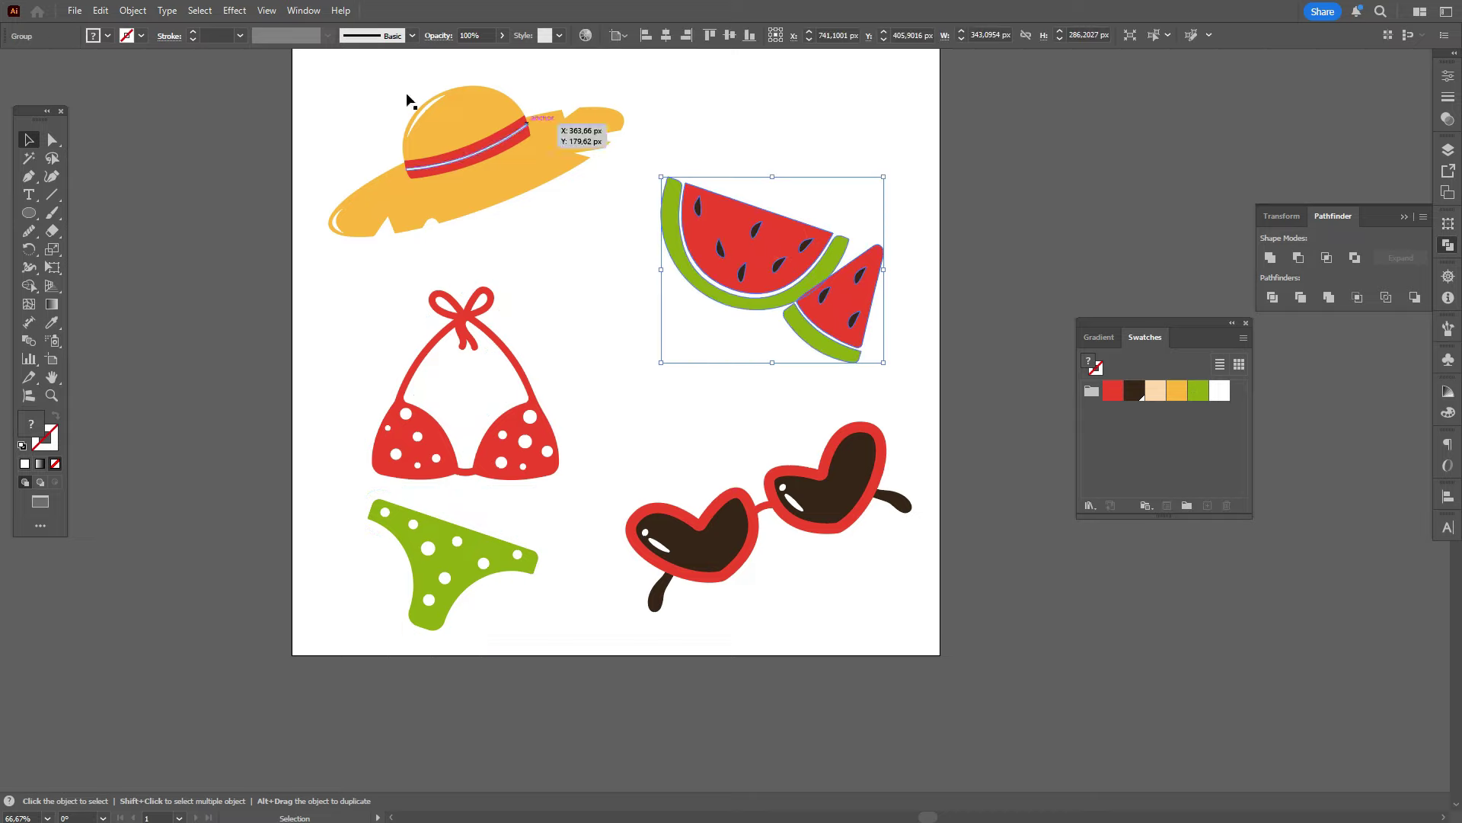
pyautogui.click(1272, 259)
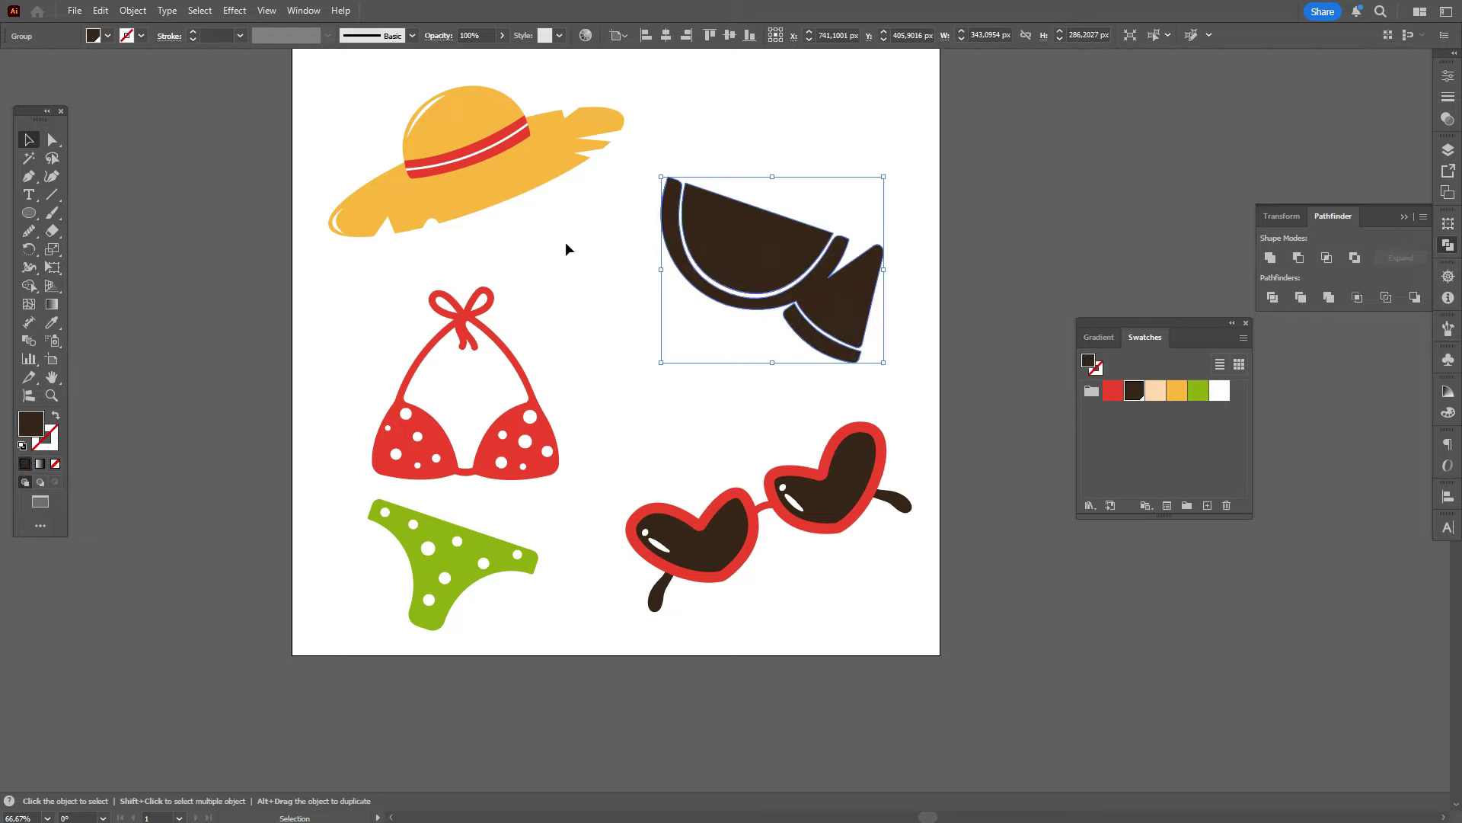
pyautogui.rightClick(846, 324)
pyautogui.moveTo(966, 664)
pyautogui.click(1040, 716)
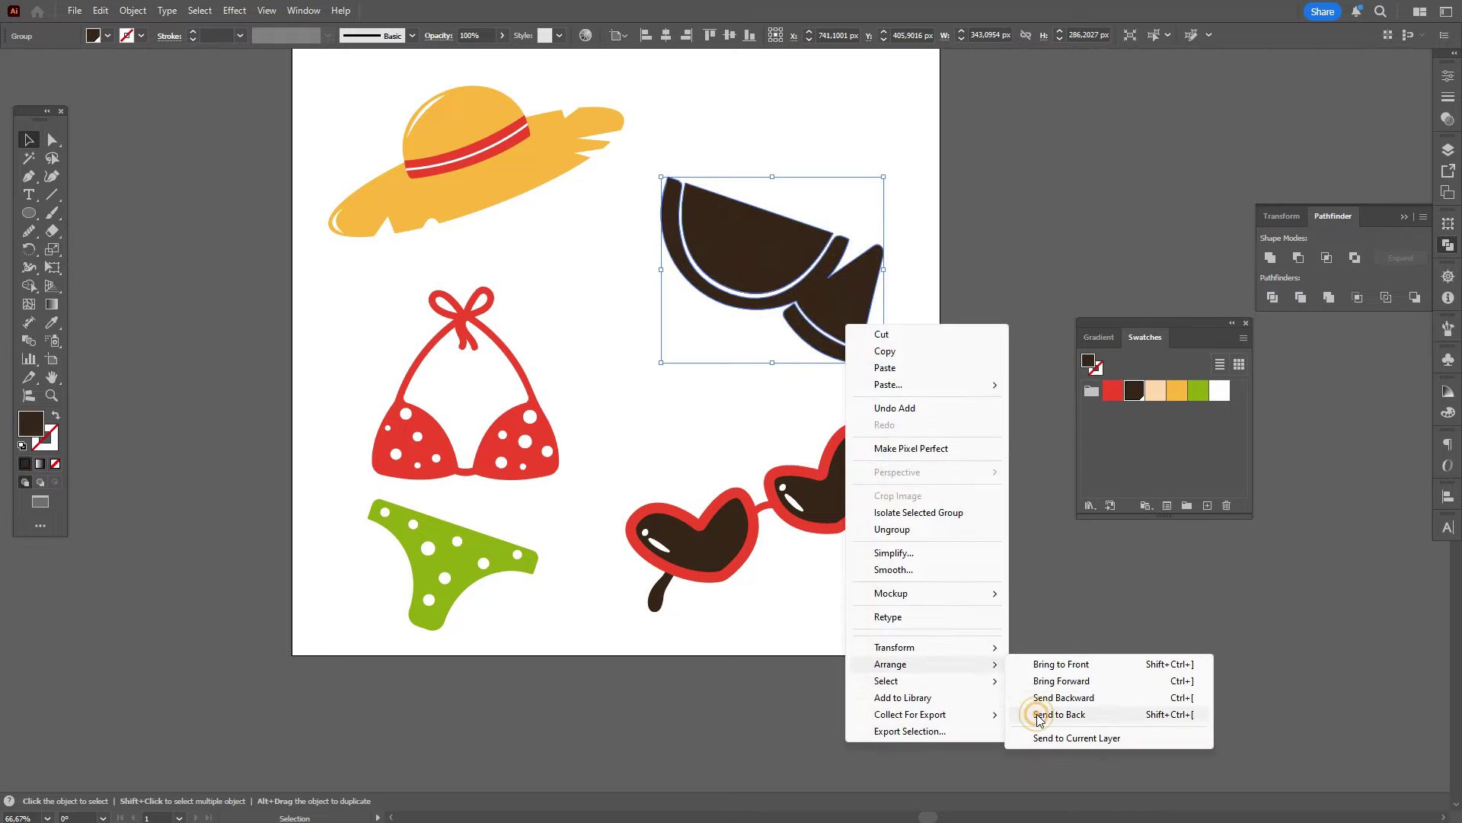
# Step: Fill the watermelon silhouette with white and offset its path outward by 15 px
pyautogui.doubleClick(25, 426)
pyautogui.click(1100, 563)
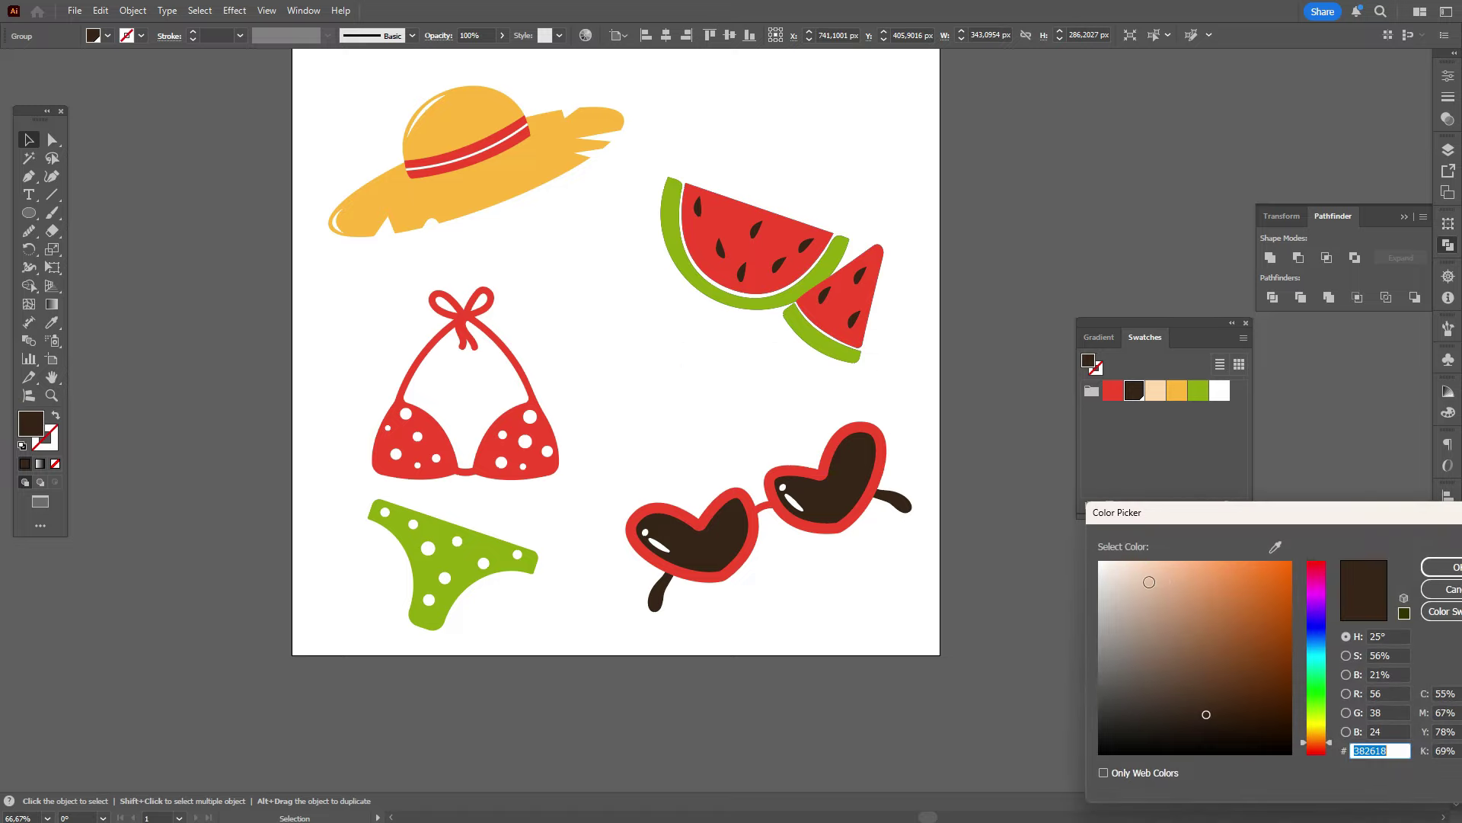
pyautogui.click(1440, 568)
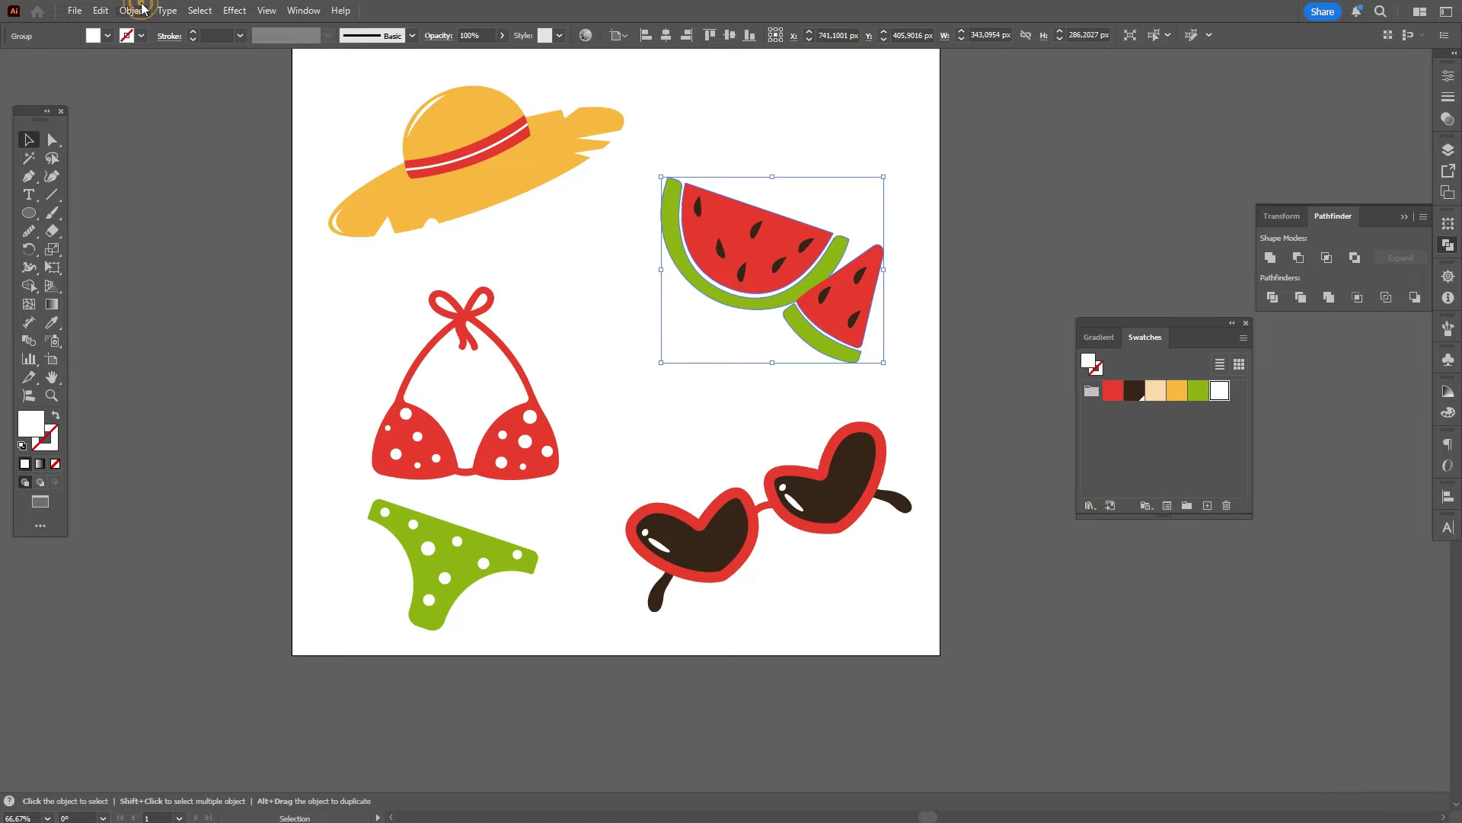
pyautogui.click(143, 9)
pyautogui.moveTo(272, 411)
pyautogui.click(424, 473)
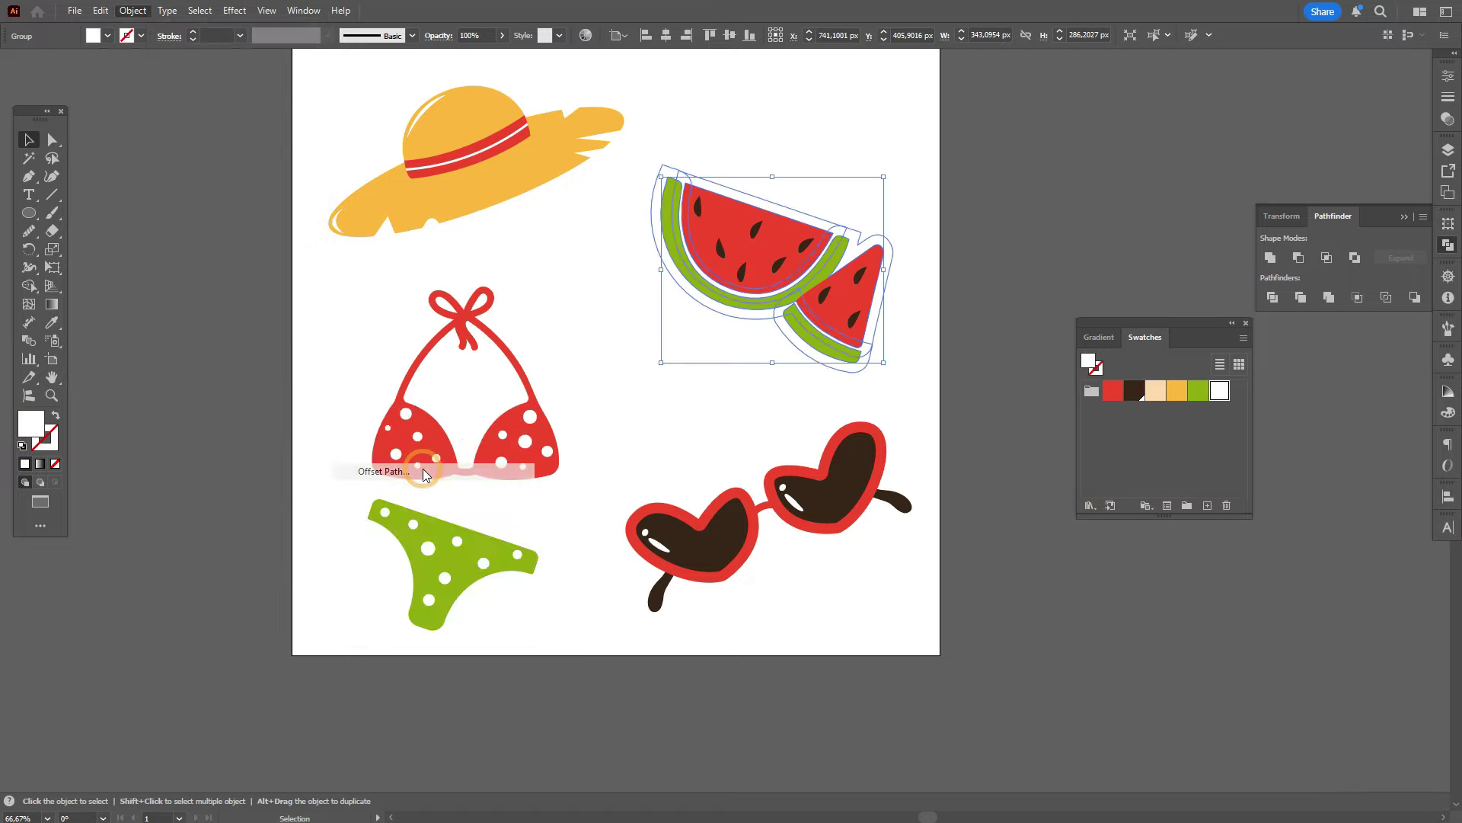
pyautogui.click(1162, 369)
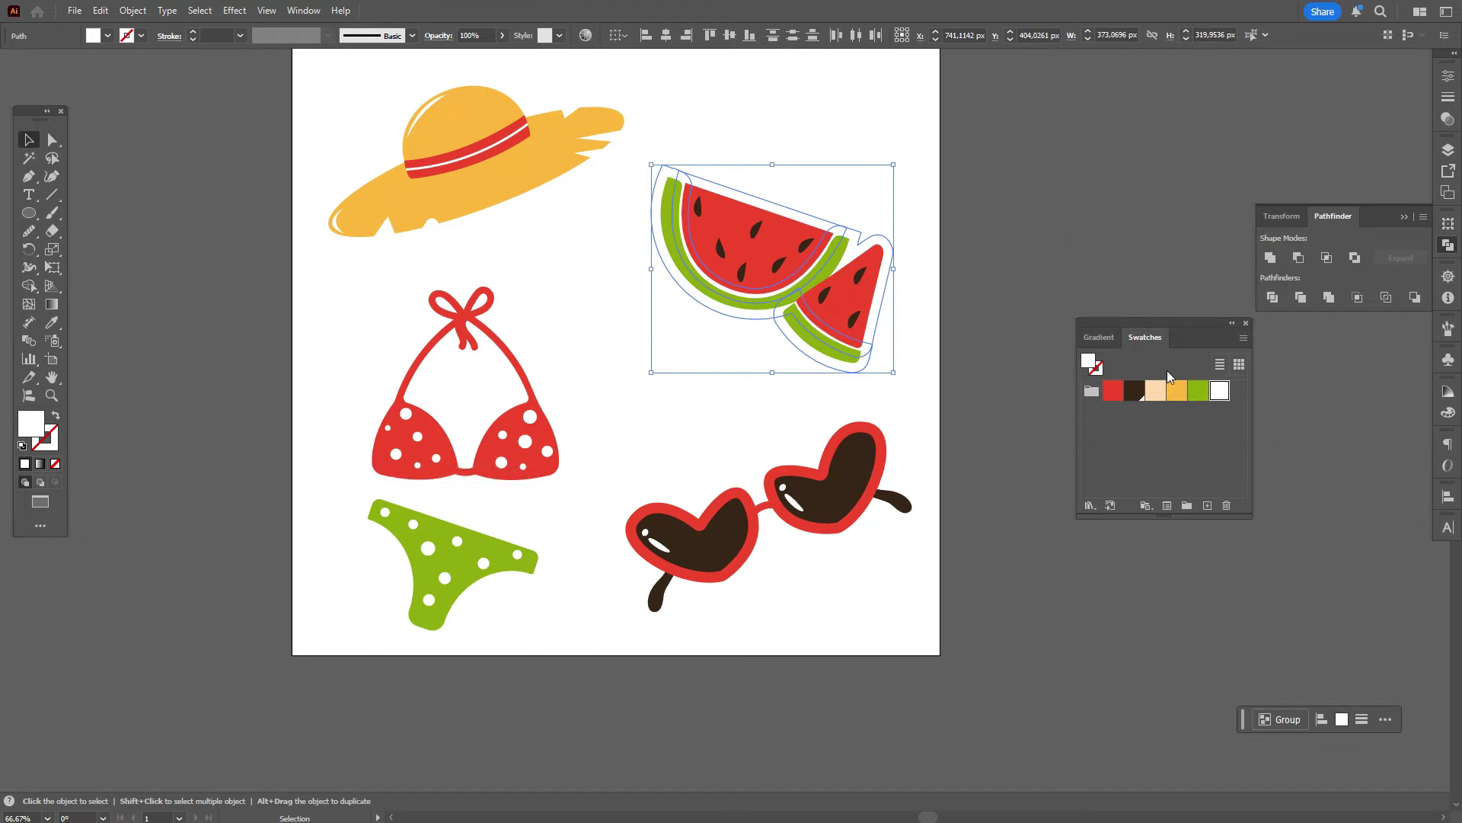
# Step: Try the watermelon with its white backing on the dark canvas beside the artboard, and undo the move
pyautogui.moveTo(833, 326); pyautogui.dragTo(1157, 236)
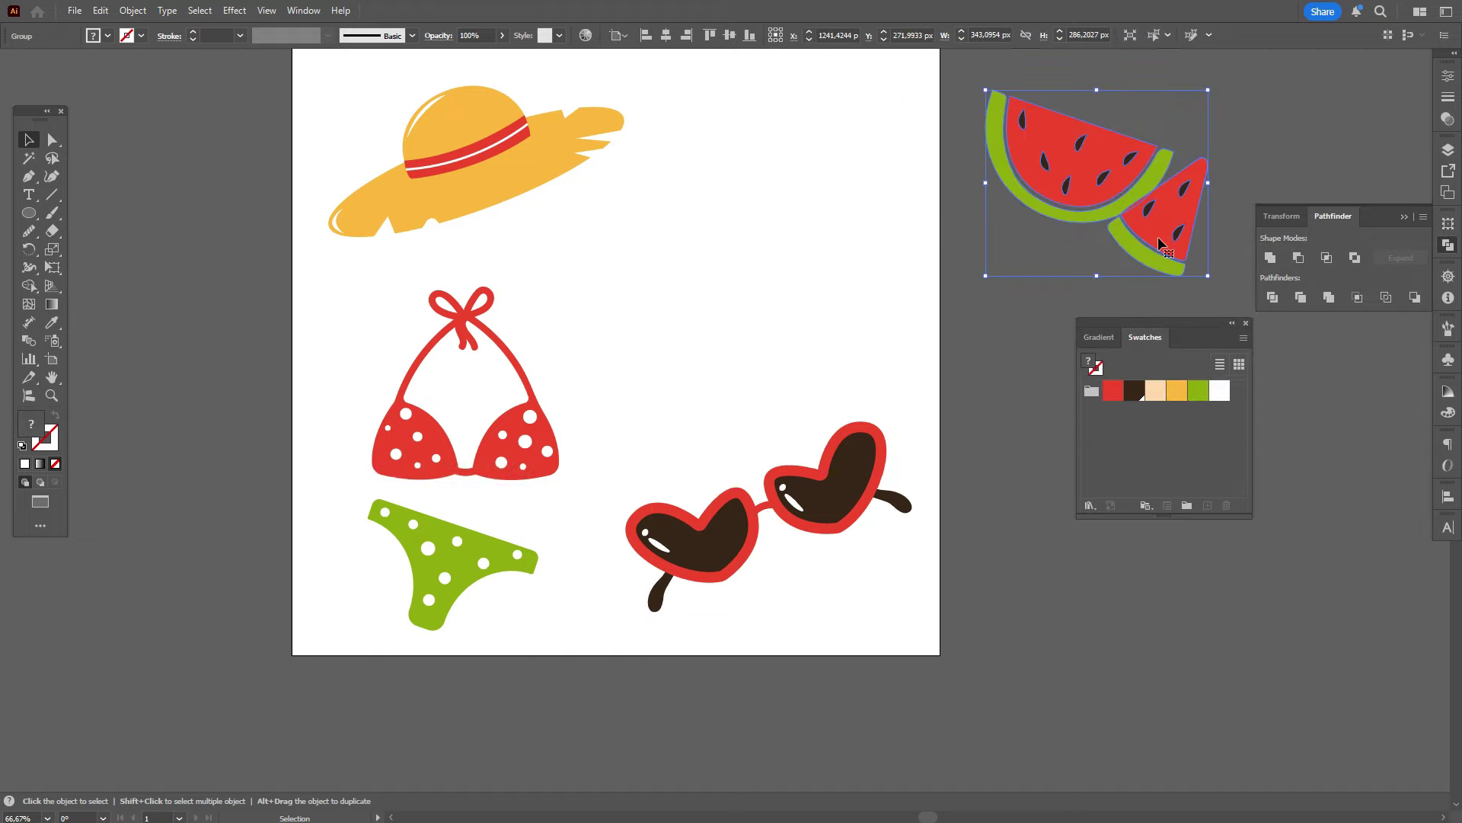
pyautogui.press('a')
pyautogui.hotkey('ctrl', 'z')
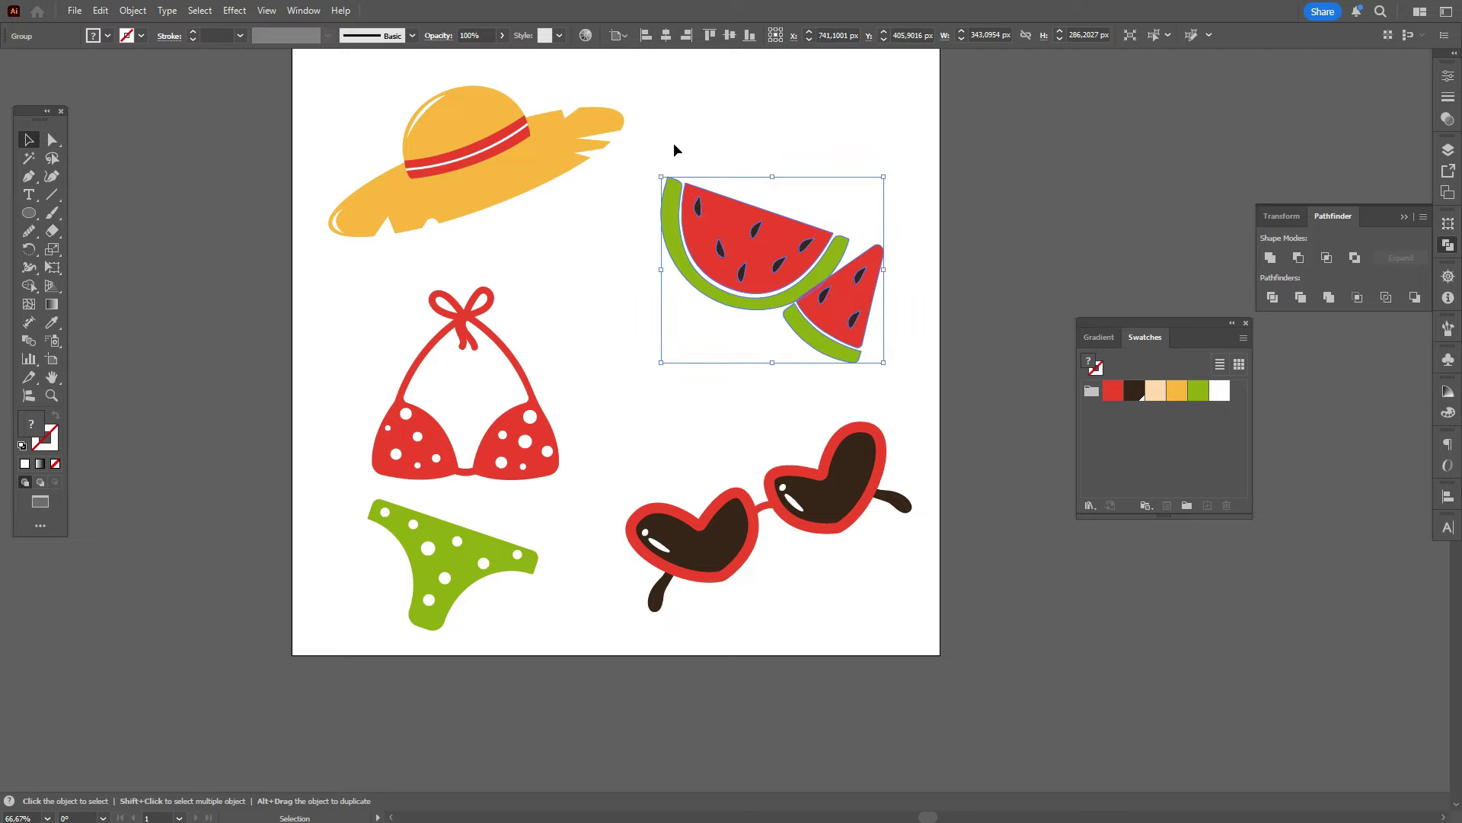
pyautogui.moveTo(762, 251); pyautogui.dragTo(1086, 185)
pyautogui.click(1055, 342)
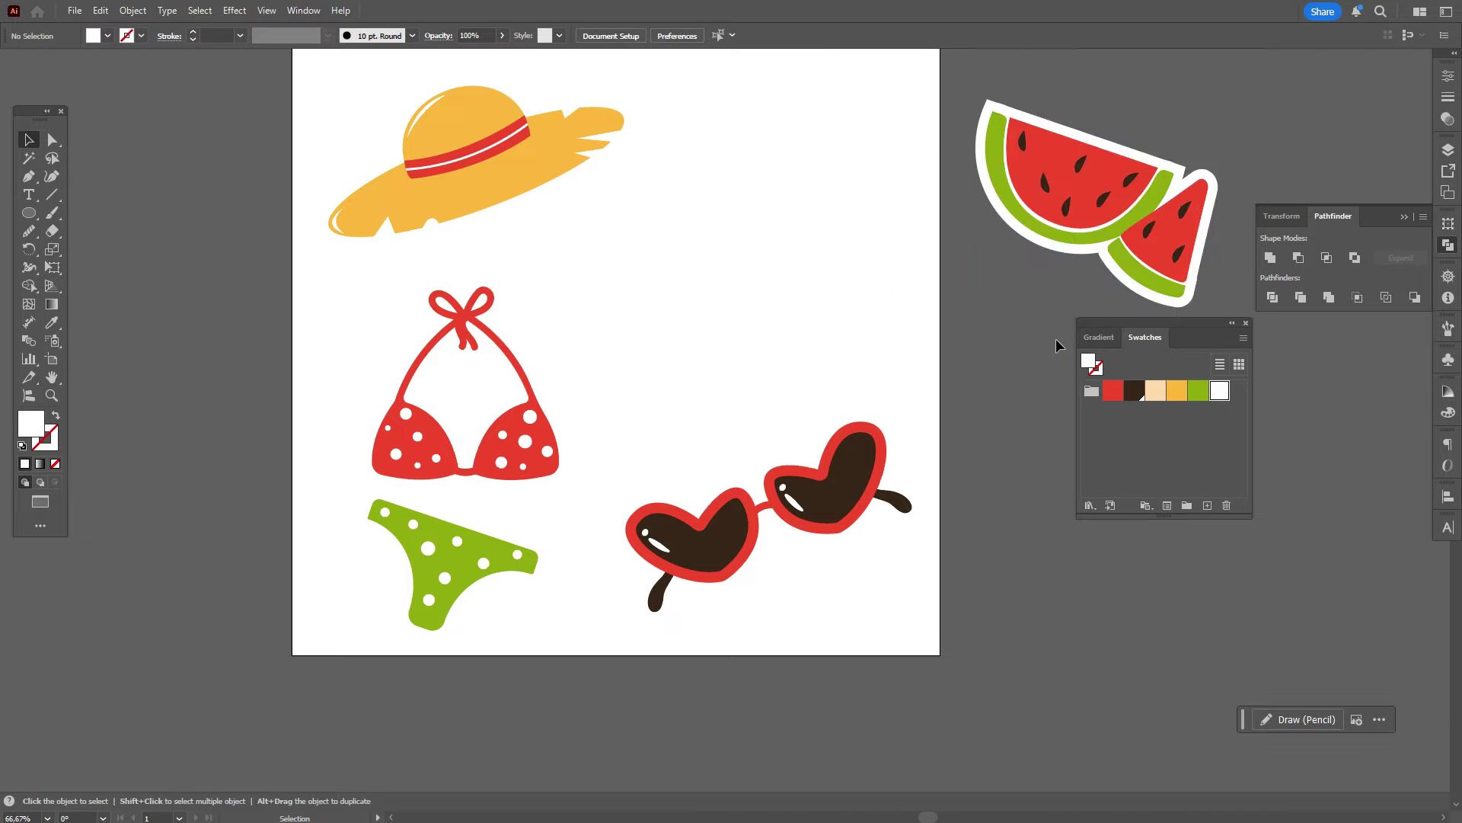
pyautogui.press('a')
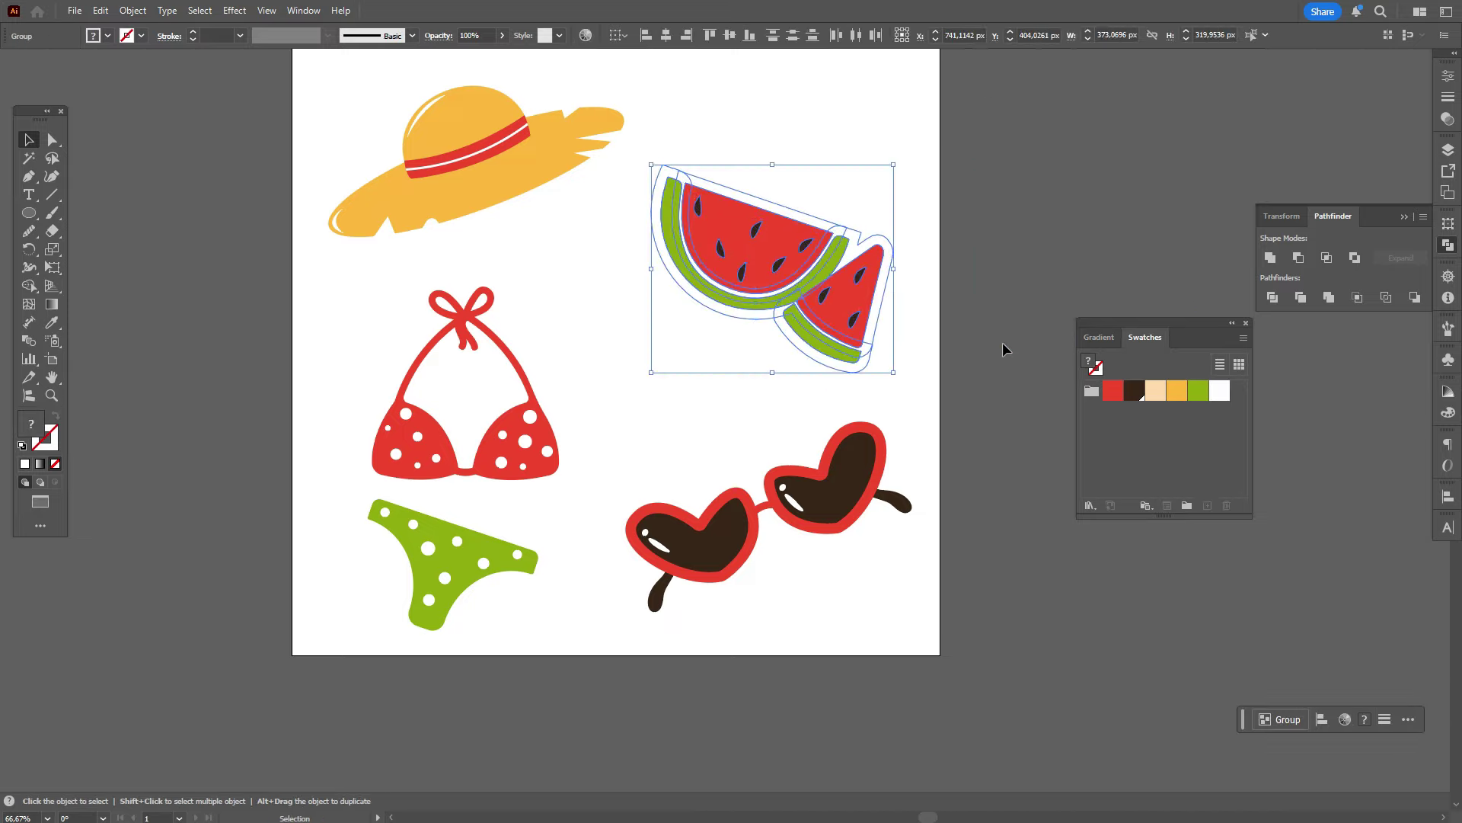
pyautogui.click(998, 329)
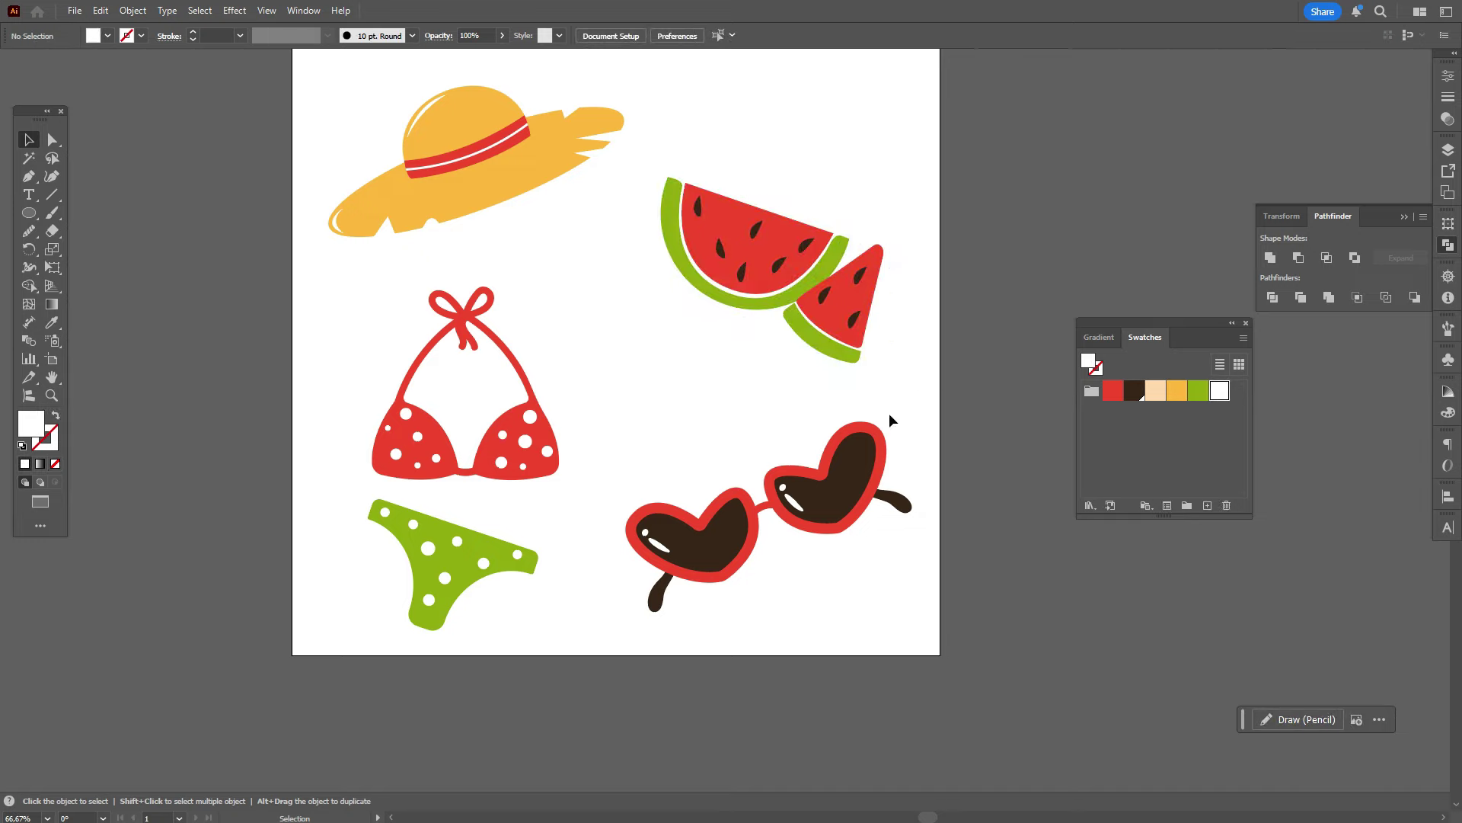
# Step: Unite an in-place copy of the heart sunglasses into a white-filled silhouette and send it to the back
pyautogui.click(787, 480)
pyautogui.press('a')
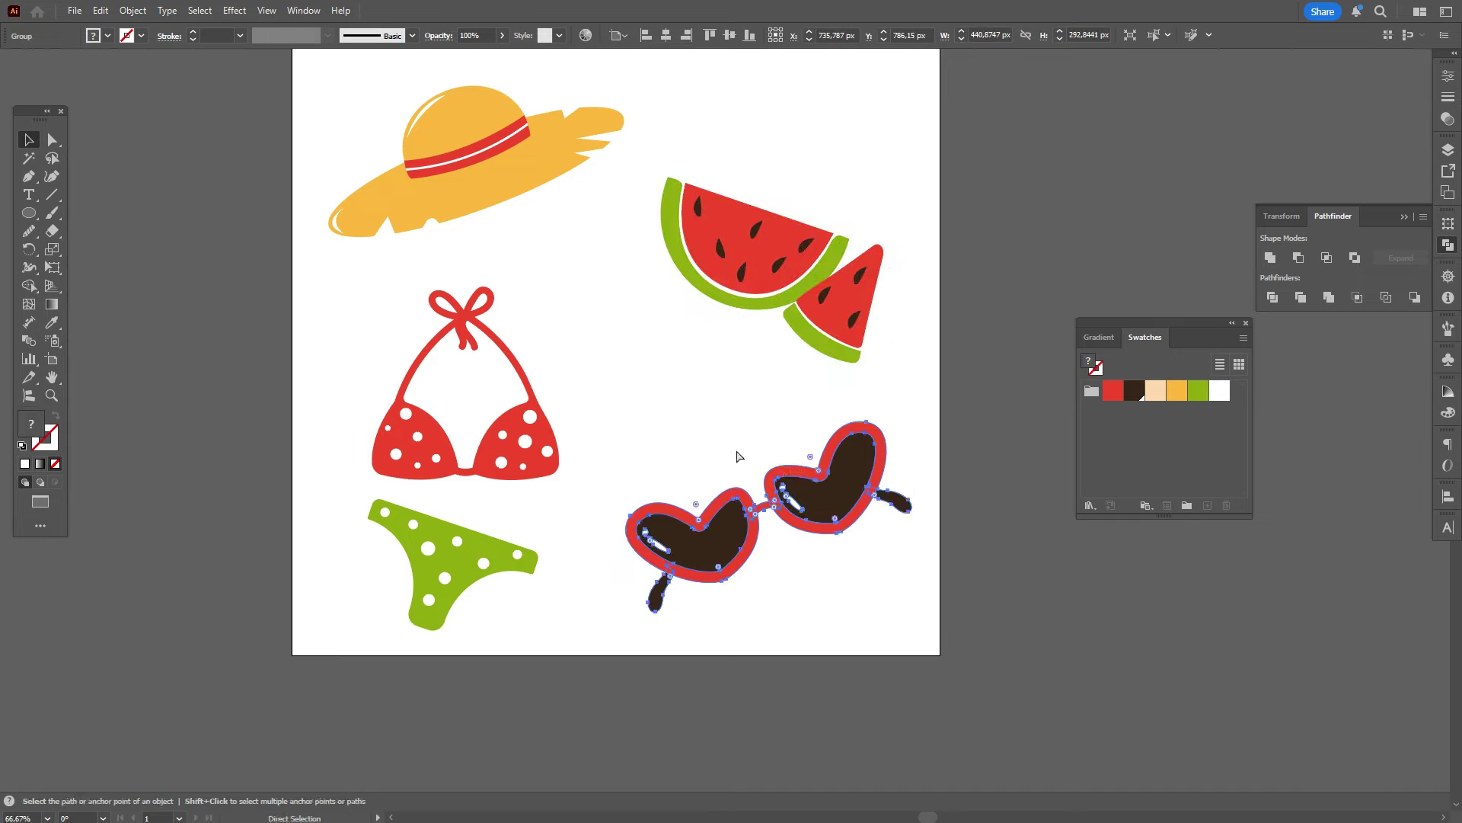
pyautogui.press('v')
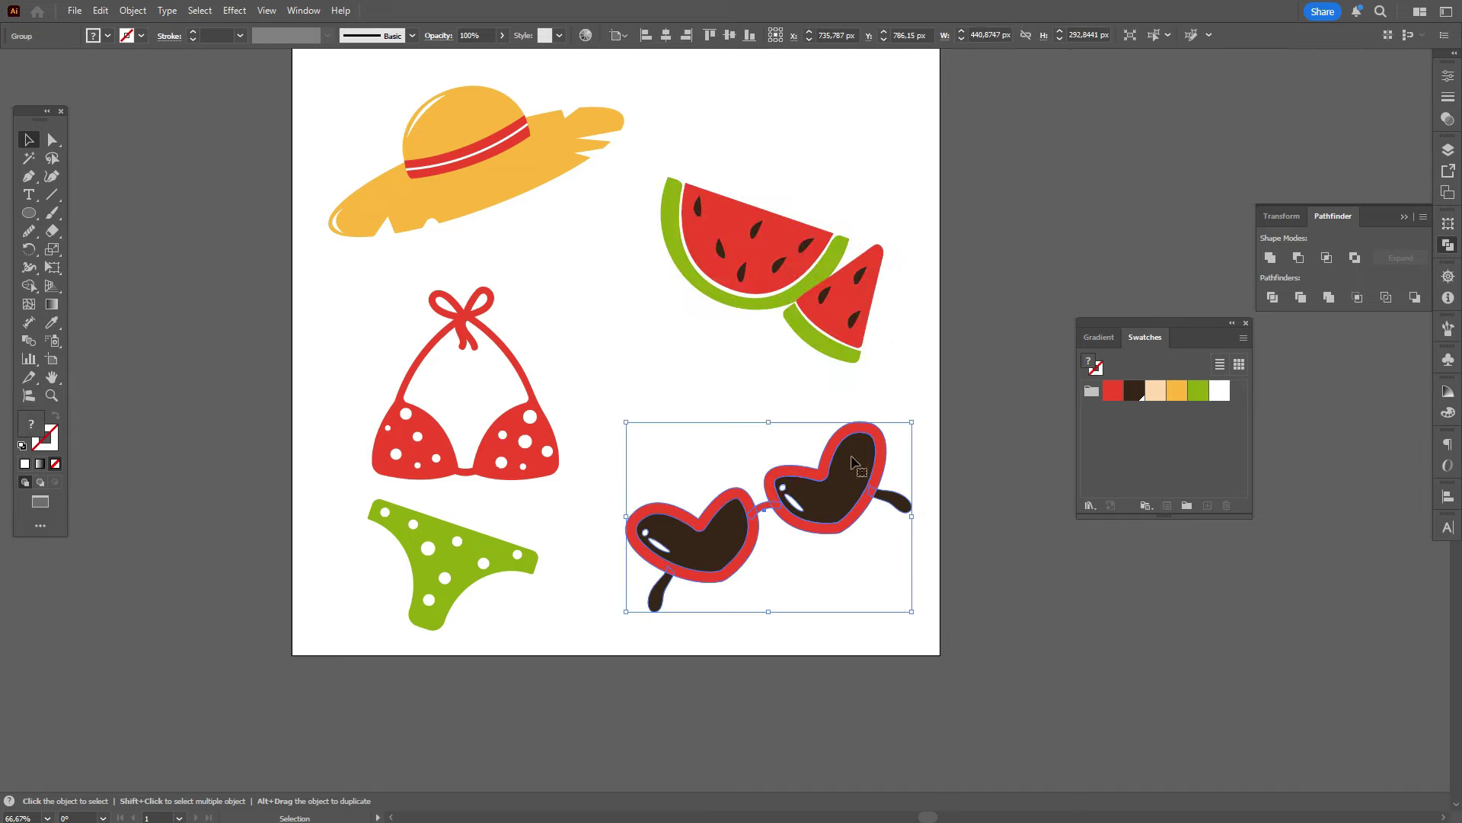
pyautogui.click(1269, 259)
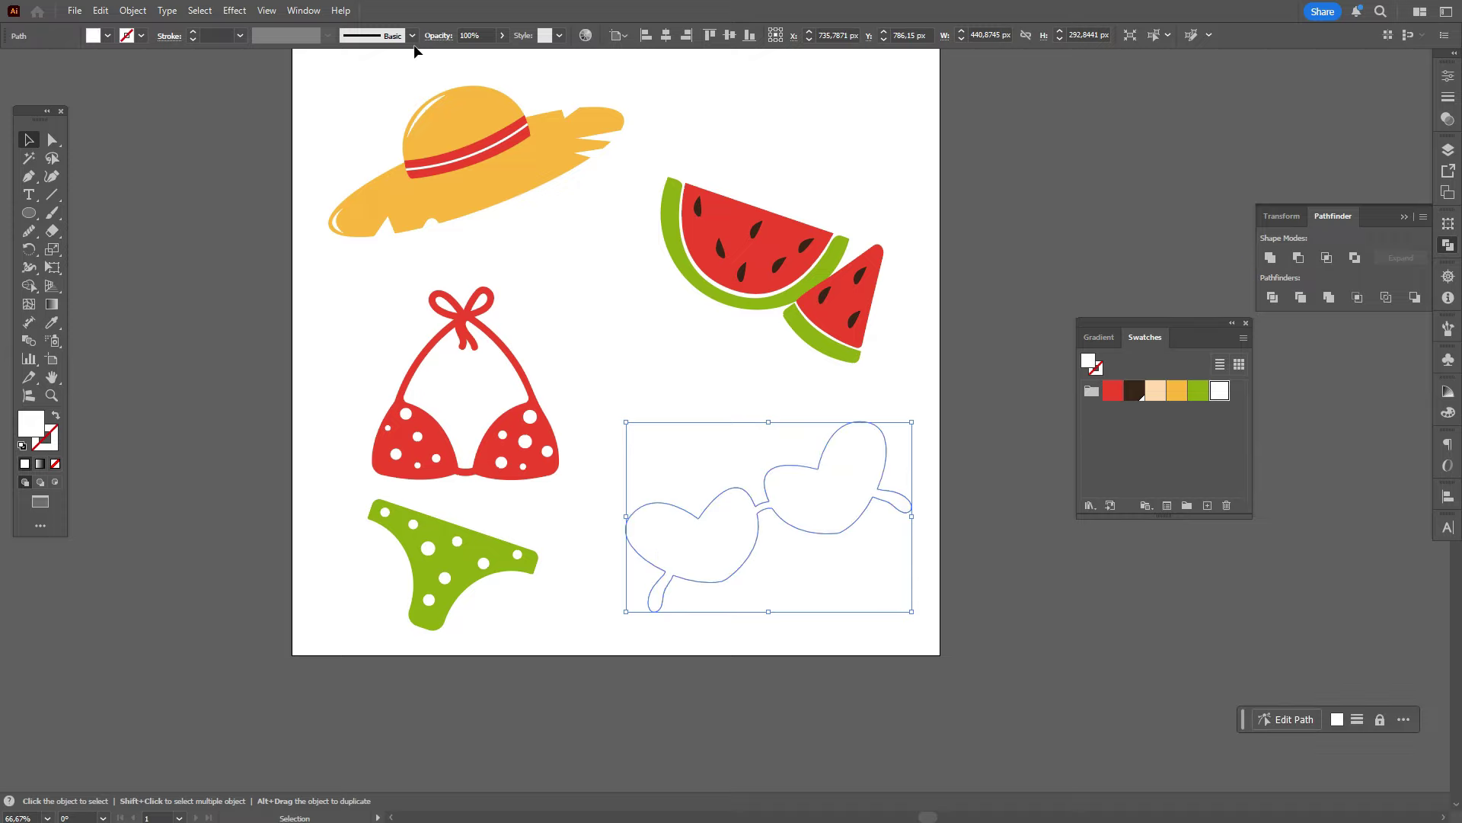
pyautogui.rightClick(842, 537)
pyautogui.moveTo(925, 459)
pyautogui.click(1052, 491)
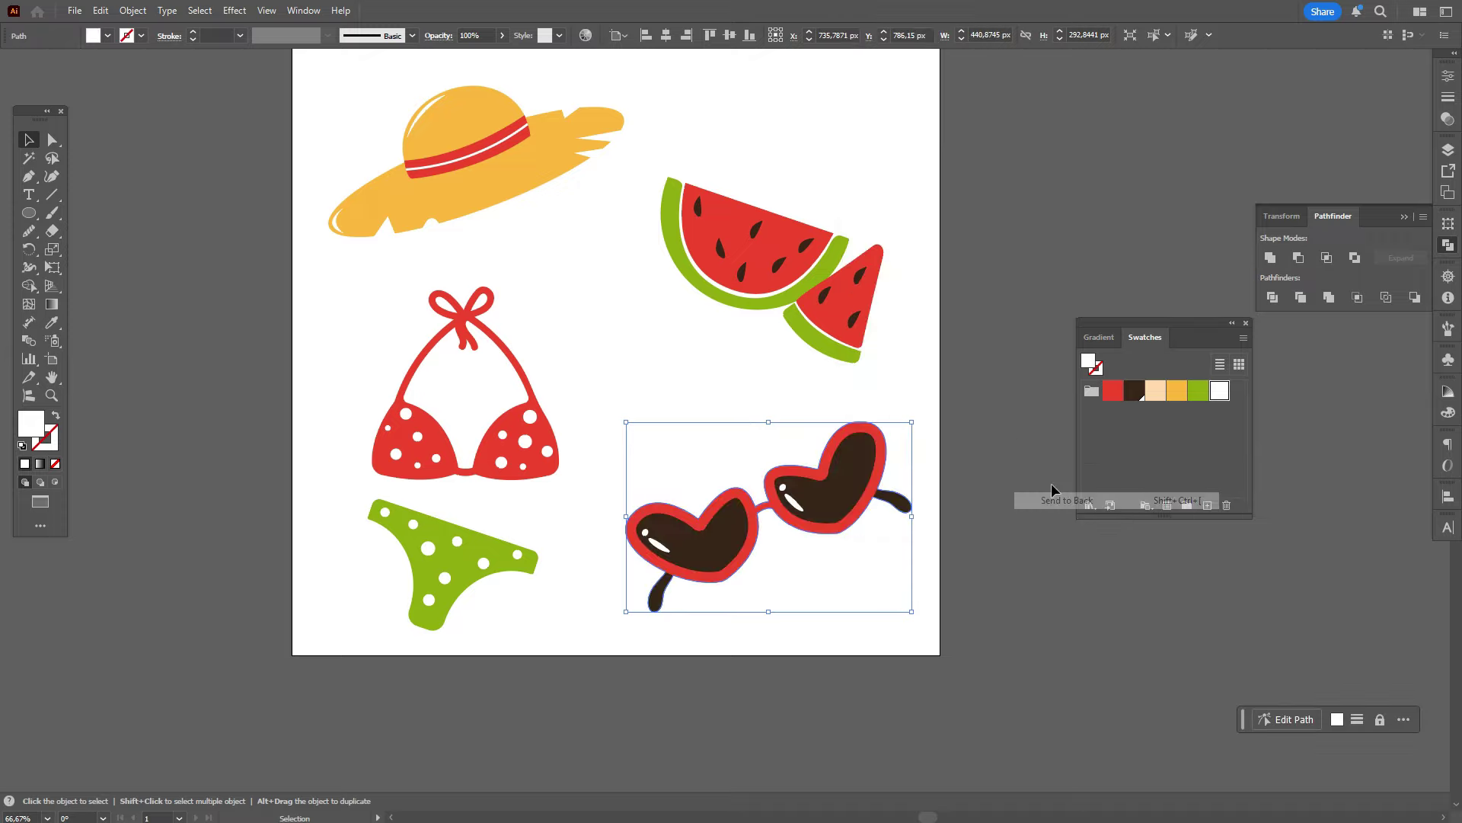
# Step: Offset the sunglasses silhouette's path outward by 15 px with miter joins
pyautogui.click(132, 10)
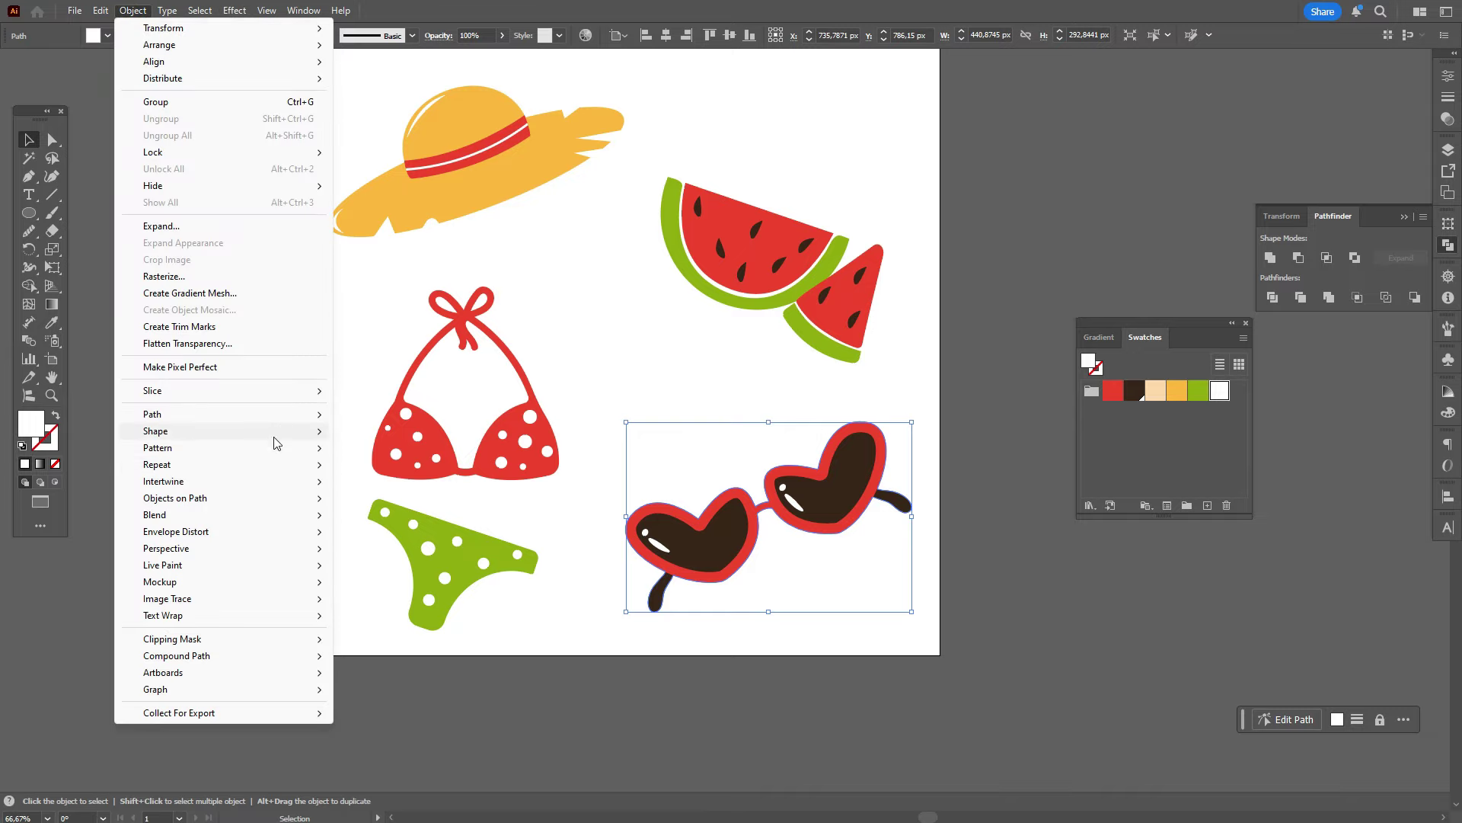
pyautogui.moveTo(247, 425)
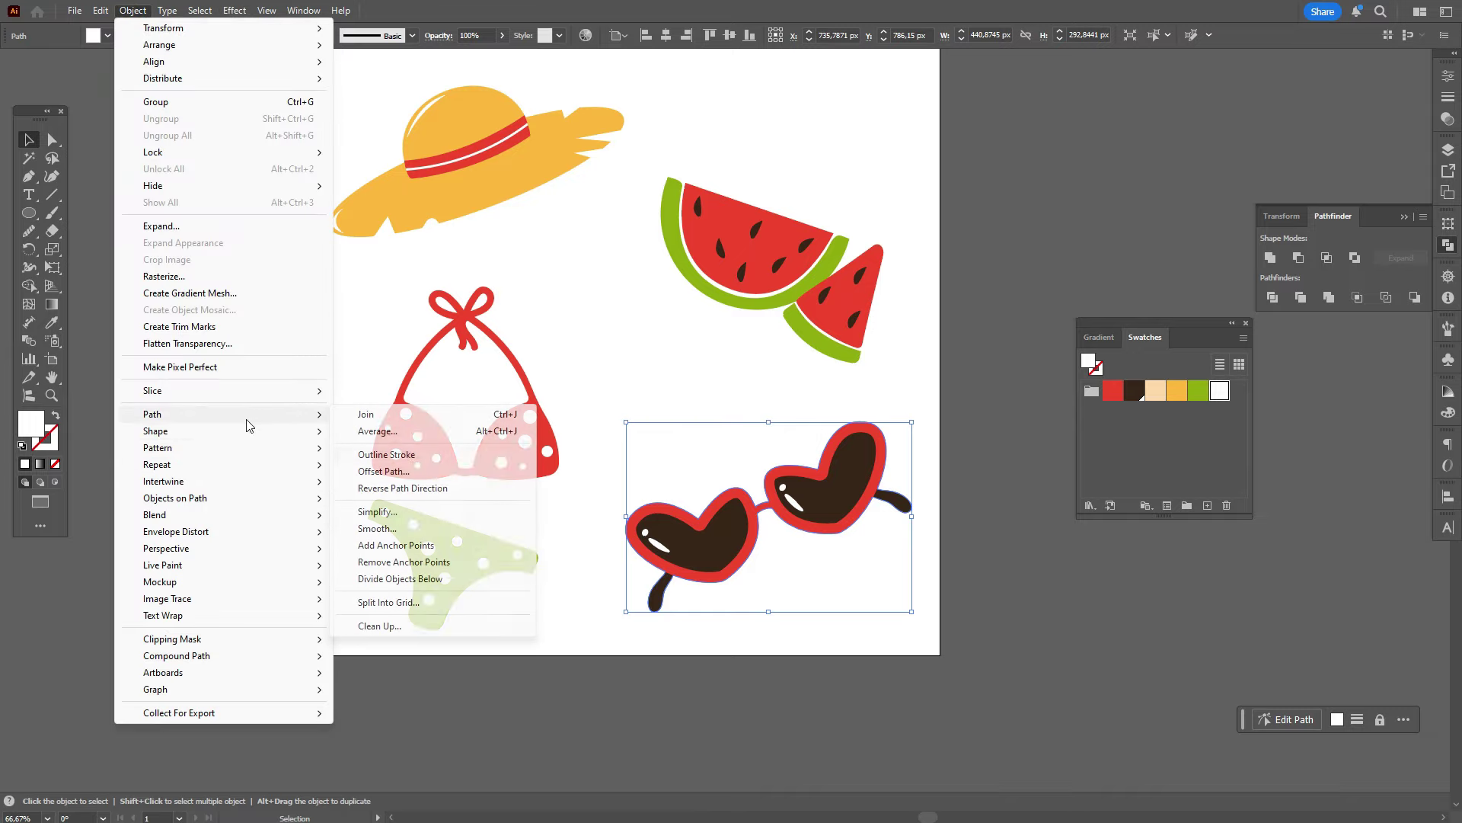
pyautogui.click(403, 472)
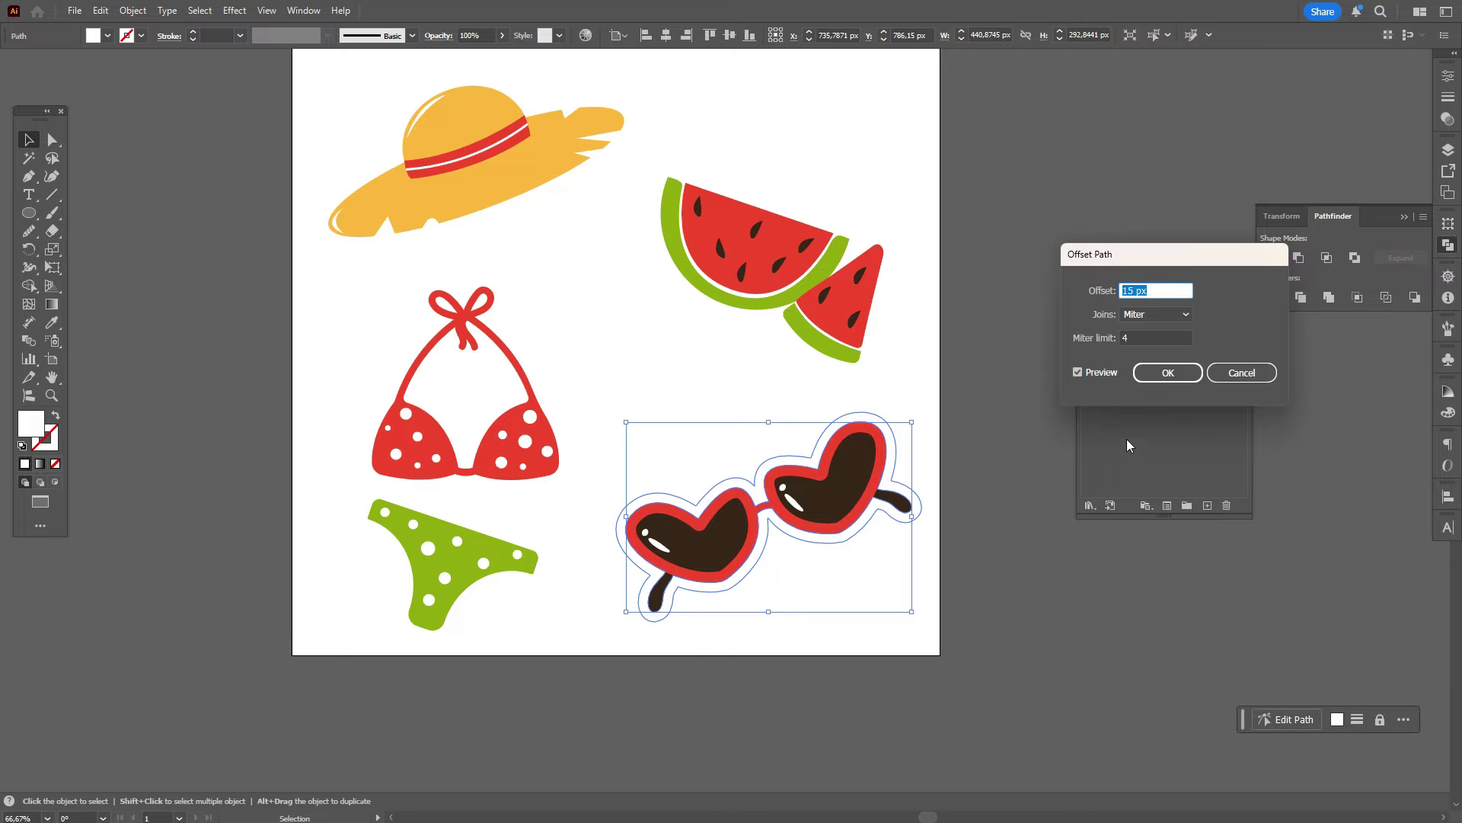
pyautogui.click(1161, 373)
pyautogui.click(990, 395)
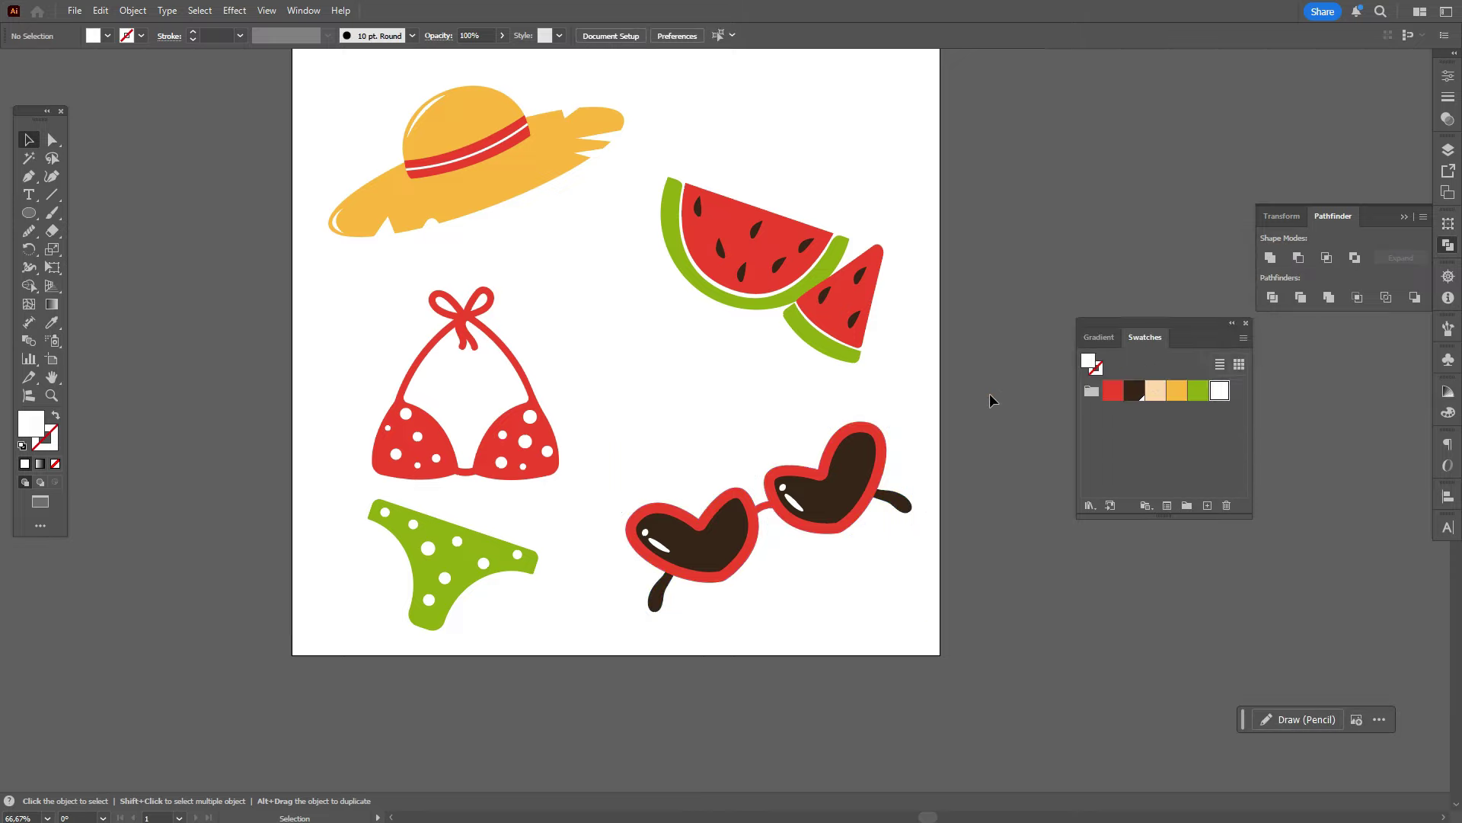
# Step: Draw a 1000 × 1000 px light peach rectangle covering the artboard and send it to the back as the background
pyautogui.click(1158, 401)
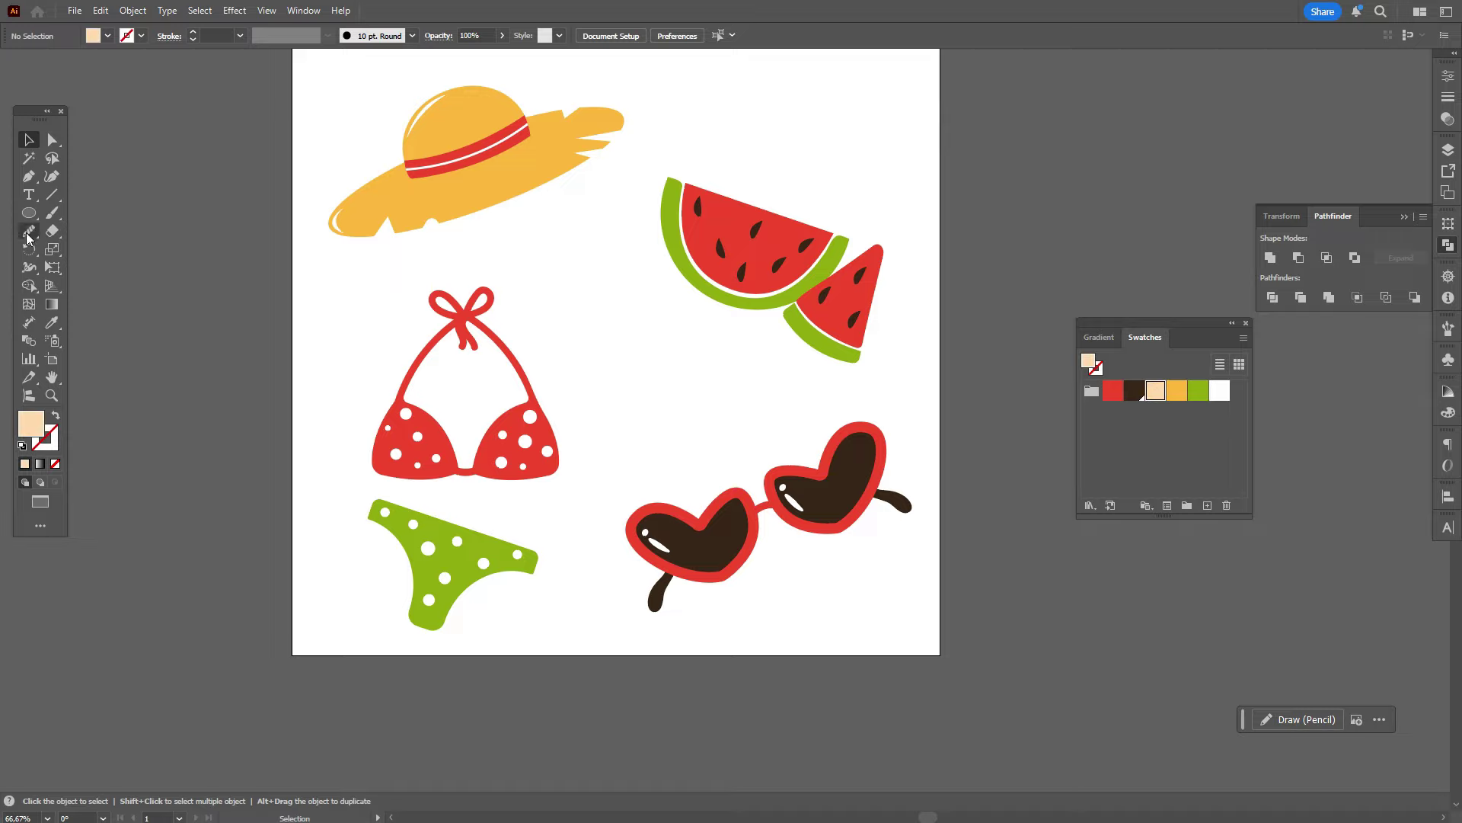
pyautogui.moveTo(28, 213); pyautogui.dragTo(83, 209)
pyautogui.scroll(2, 303, 114)
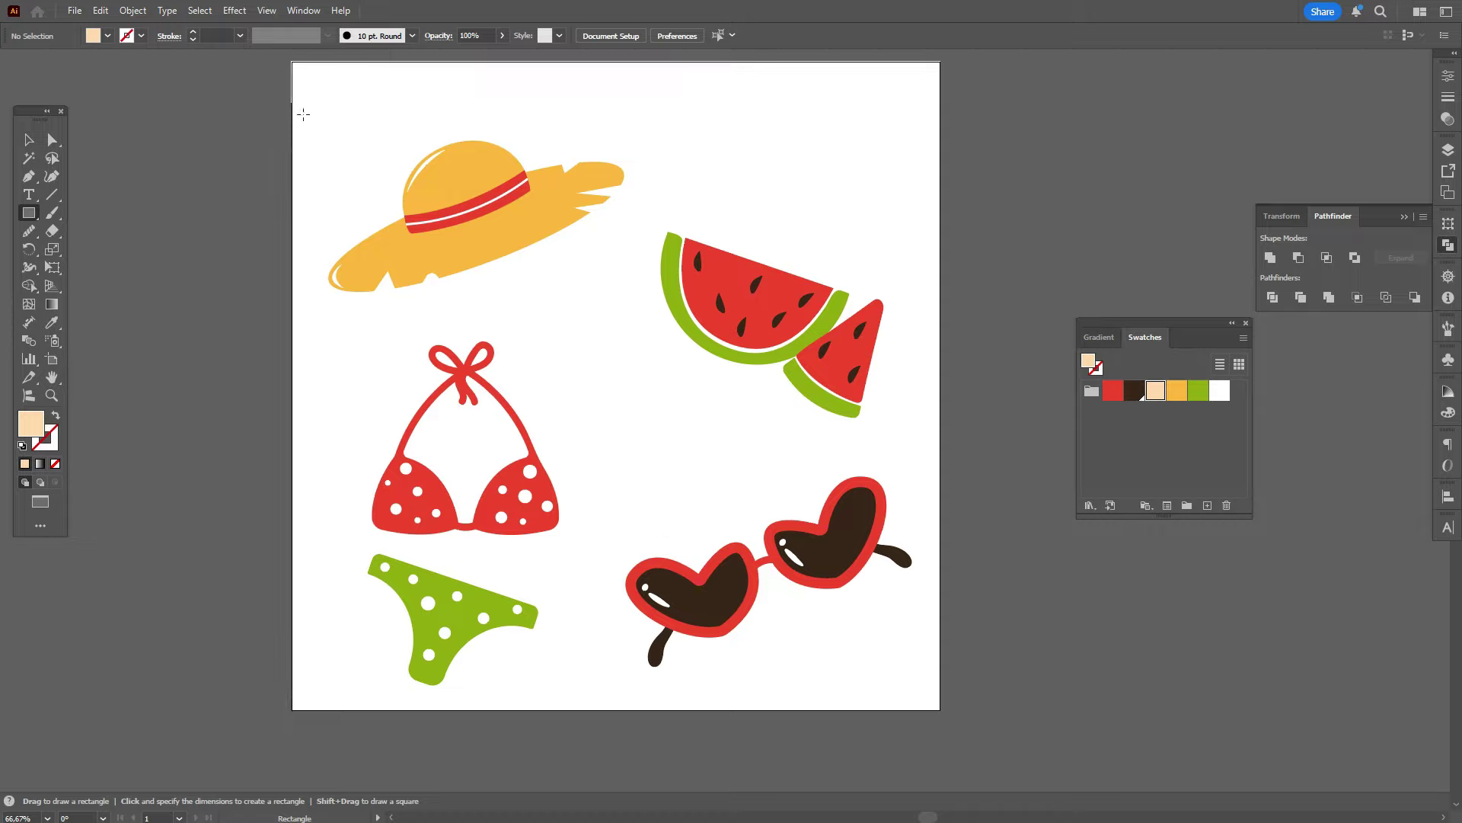
pyautogui.moveTo(292, 62); pyautogui.dragTo(937, 697)
pyautogui.click(28, 139)
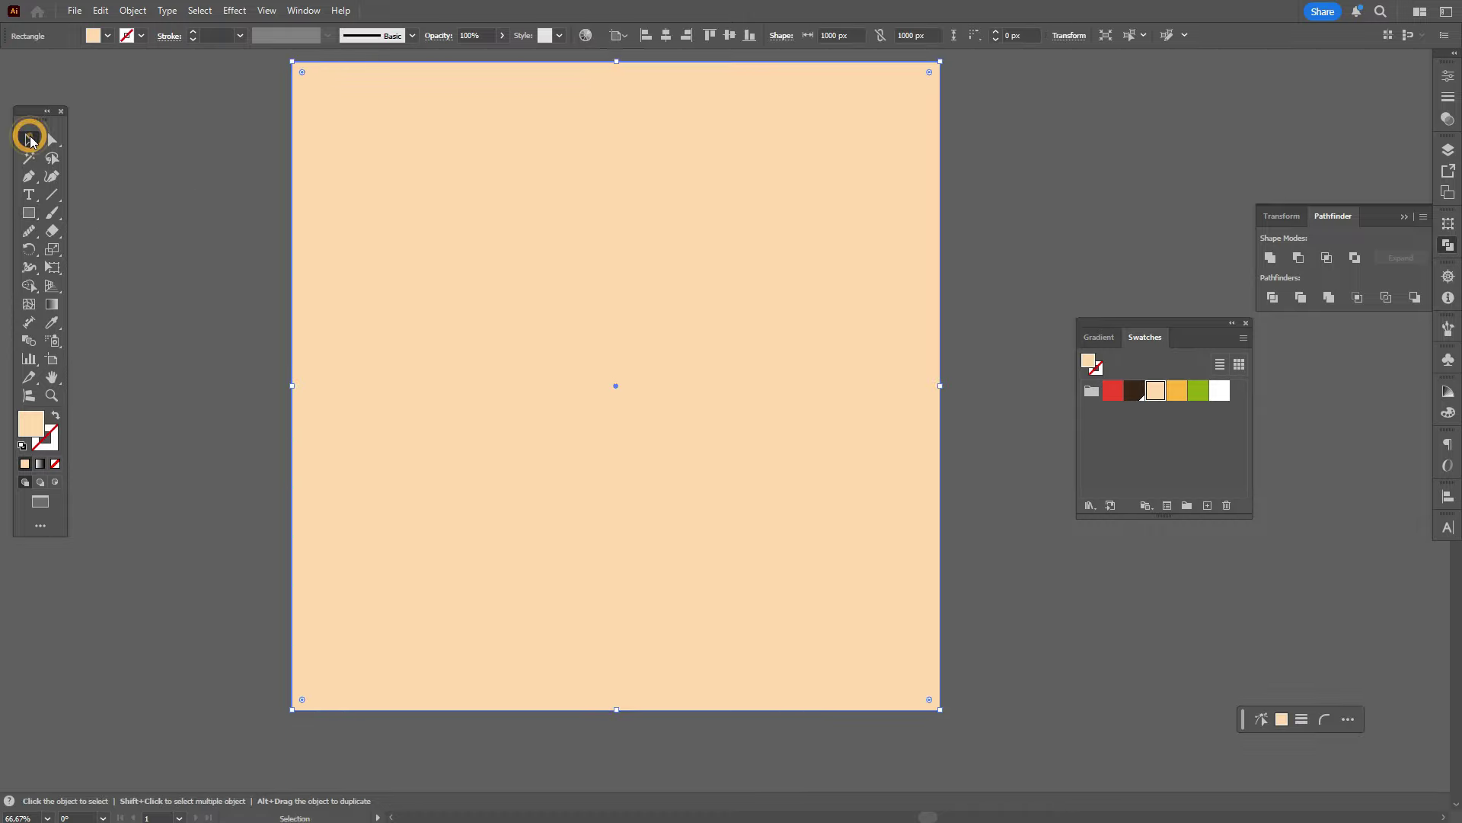
pyautogui.rightClick(757, 347)
pyautogui.moveTo(902, 708)
pyautogui.click(978, 759)
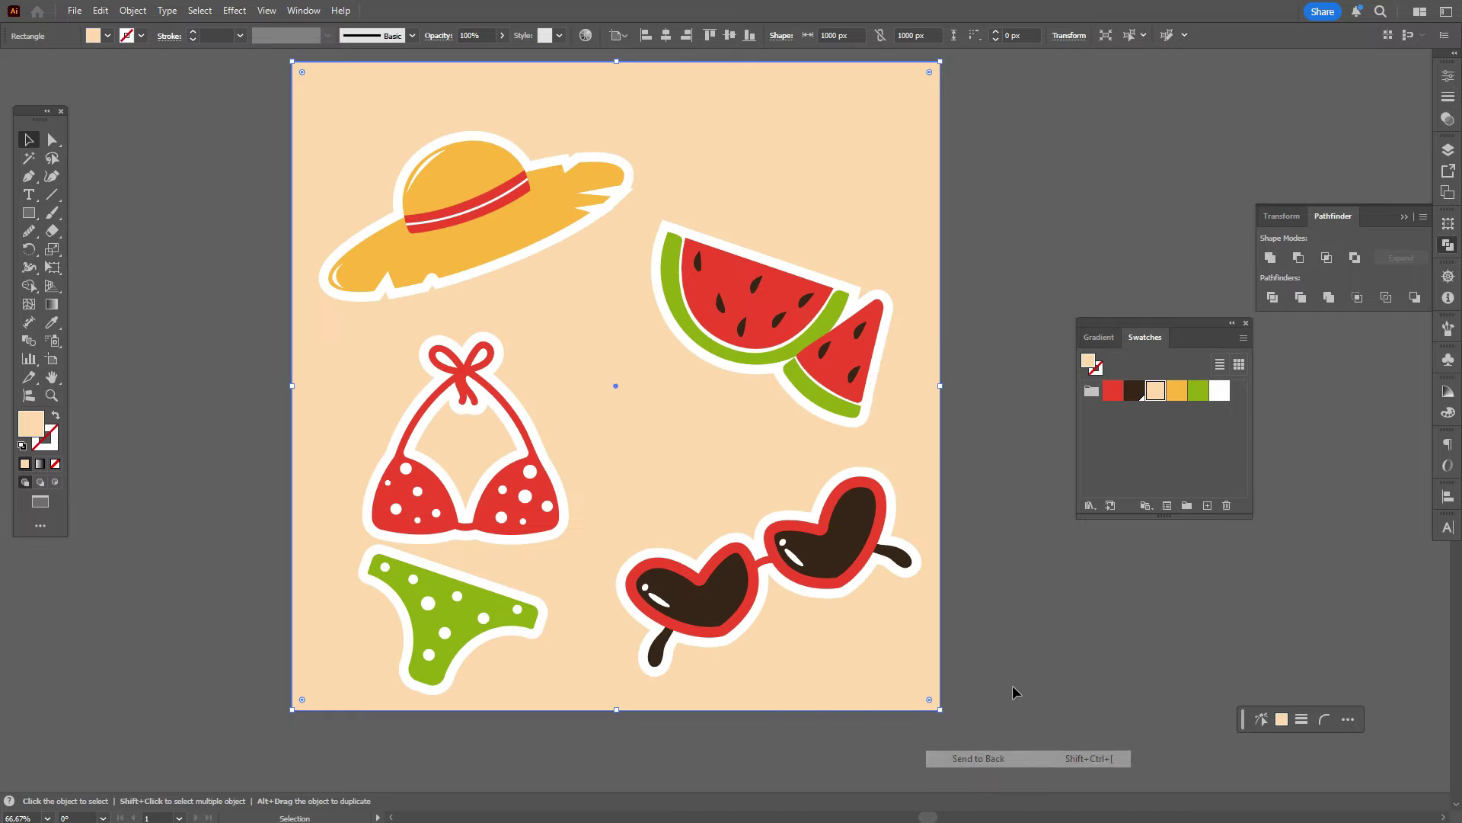
pyautogui.click(1020, 646)
pyautogui.scroll(1, 1021, 643)
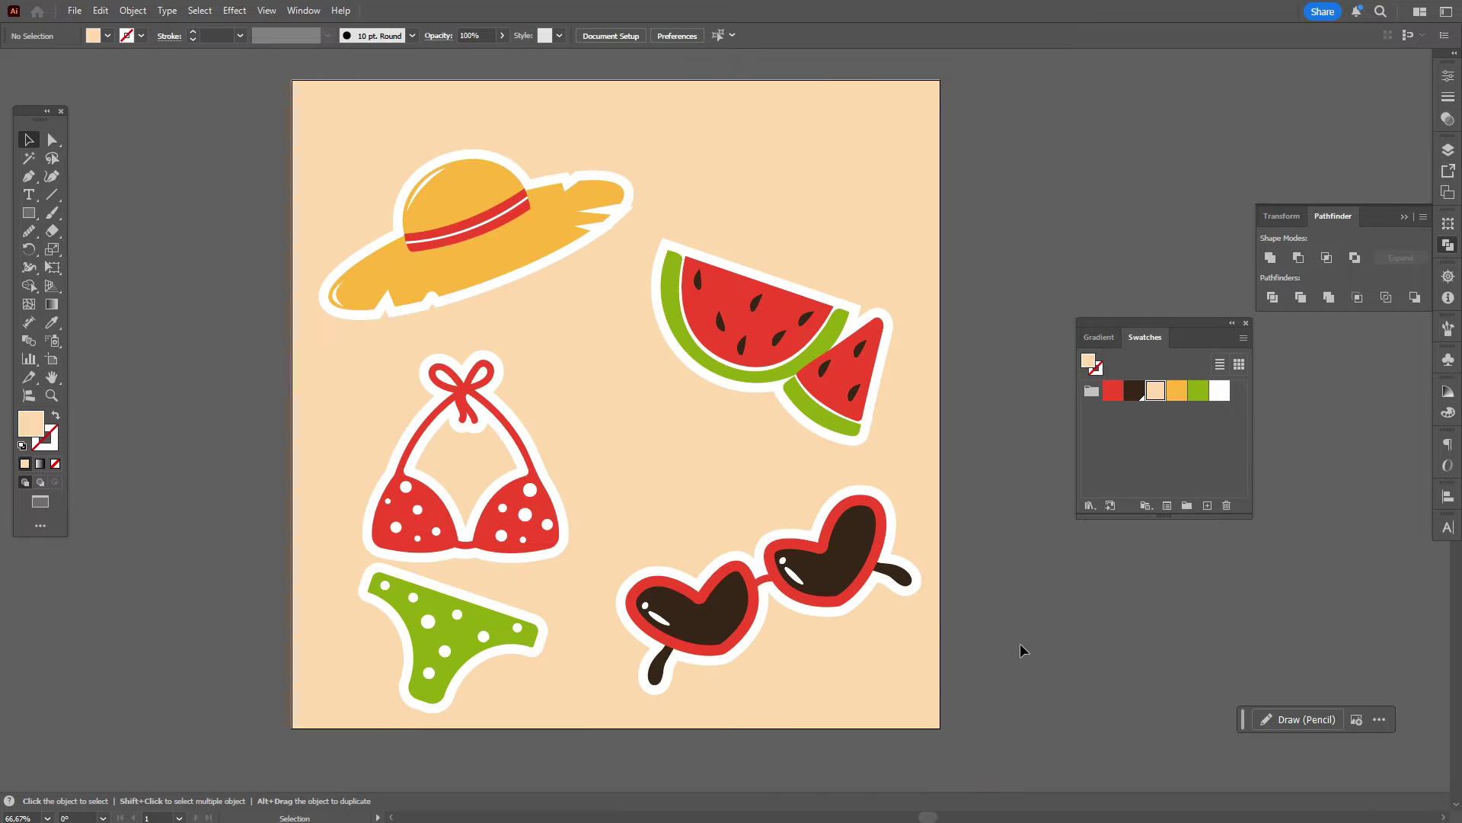
pyautogui.click(781, 398)
pyautogui.moveTo(809, 378); pyautogui.dragTo(820, 341)
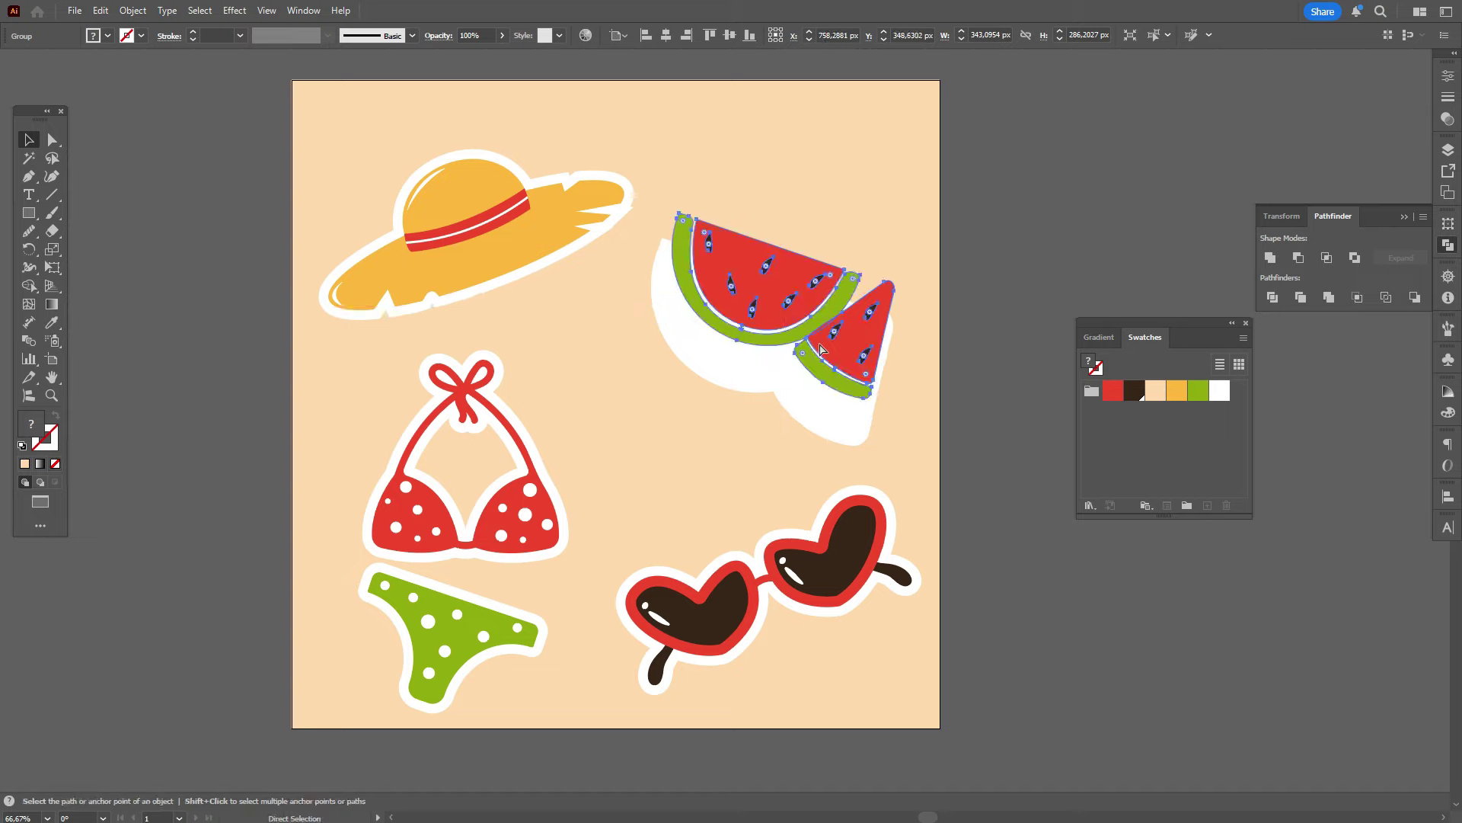
pyautogui.hotkey('ctrl', 'z')
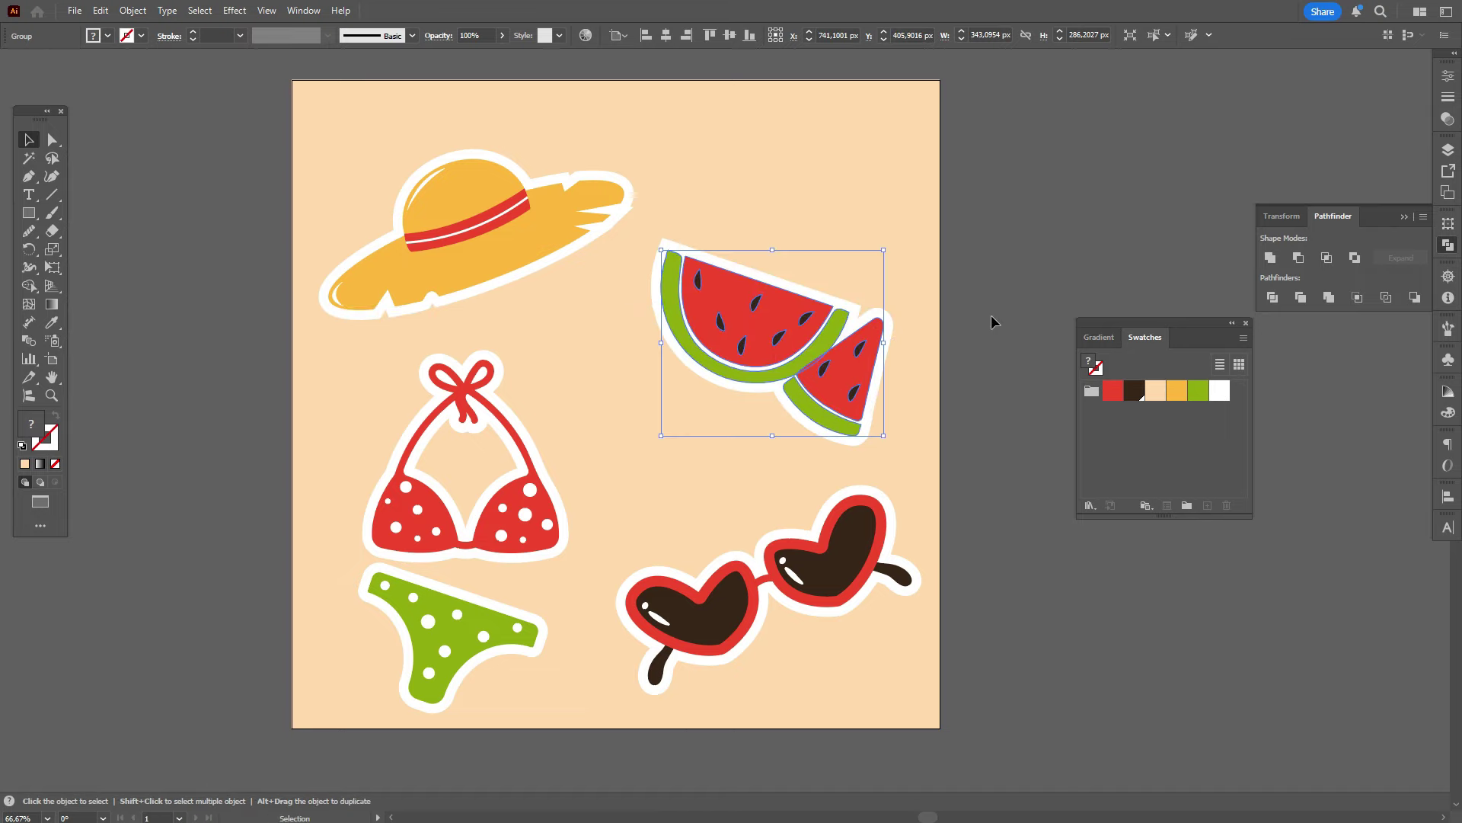
# Step: Move the watermelon with its white backing slightly up and right, and move the hat with its backing upward, leaving the background in place
pyautogui.moveTo(992, 275); pyautogui.dragTo(862, 425)
pyautogui.moveTo(956, 407); pyautogui.dragTo(914, 436)
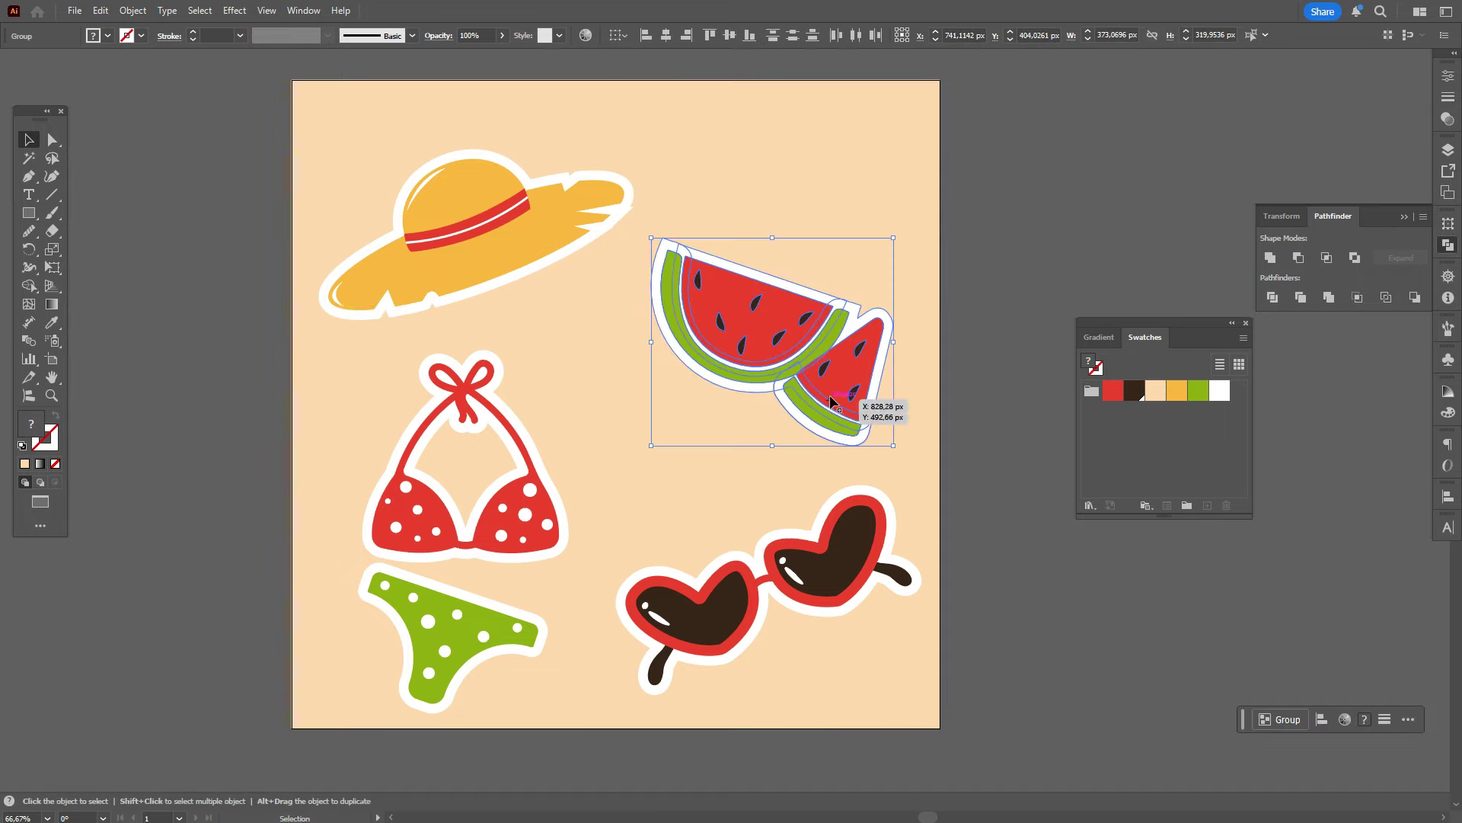
pyautogui.moveTo(825, 392); pyautogui.dragTo(839, 372)
pyautogui.moveTo(213, 160); pyautogui.dragTo(408, 283)
pyautogui.keyDown('shift'); pyautogui.click(295, 346); pyautogui.keyUp('shift')
pyautogui.moveTo(513, 271); pyautogui.dragTo(515, 236)
# Step: Move the bikini with its backing slightly up, and the sunglasses with their backing slightly up and left, without moving the background
pyautogui.moveTo(244, 392); pyautogui.dragTo(525, 579)
pyautogui.keyDown('shift'); pyautogui.click(310, 613); pyautogui.keyUp('shift')
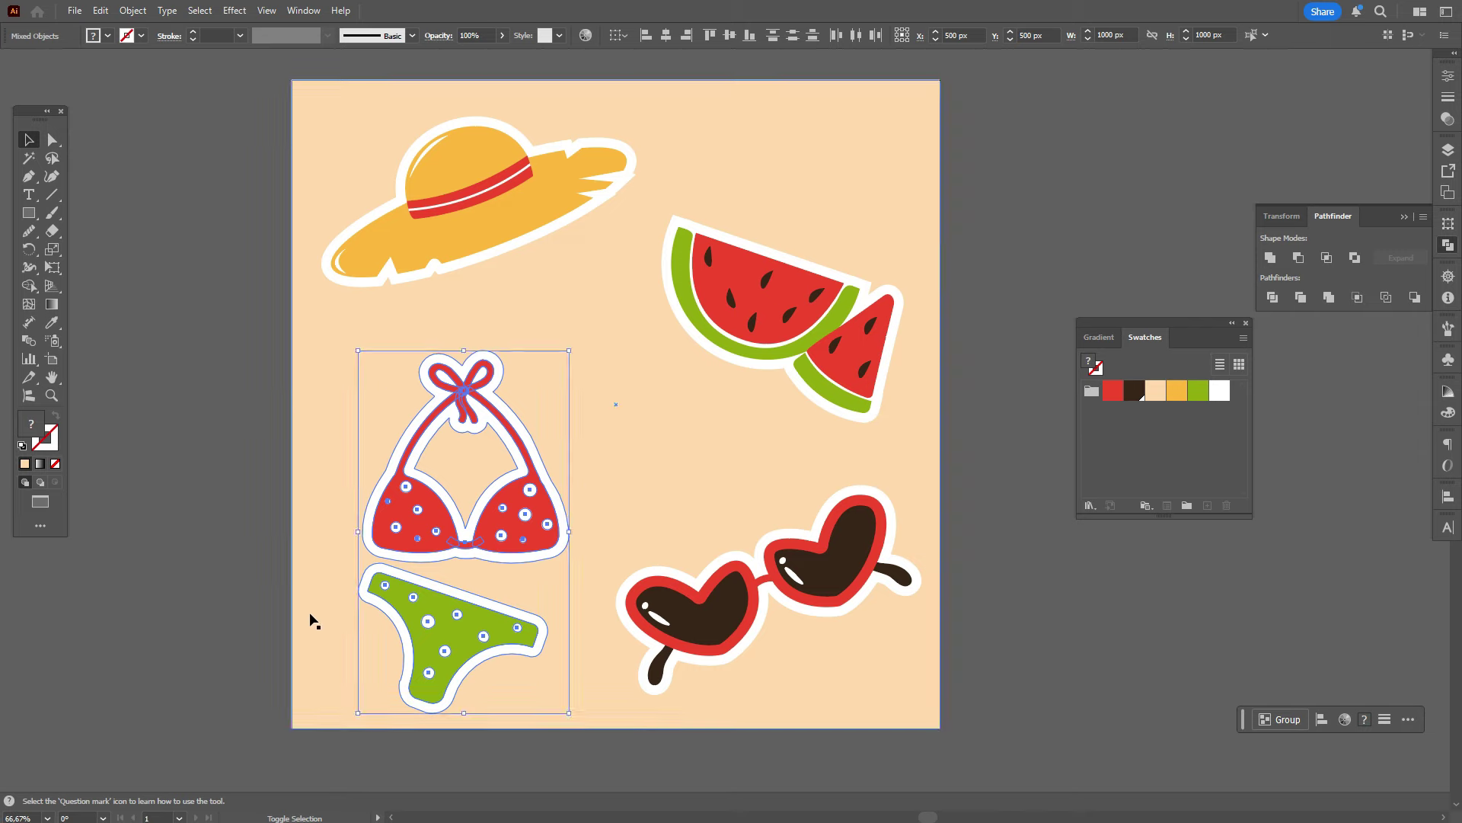
pyautogui.moveTo(460, 627); pyautogui.dragTo(458, 596)
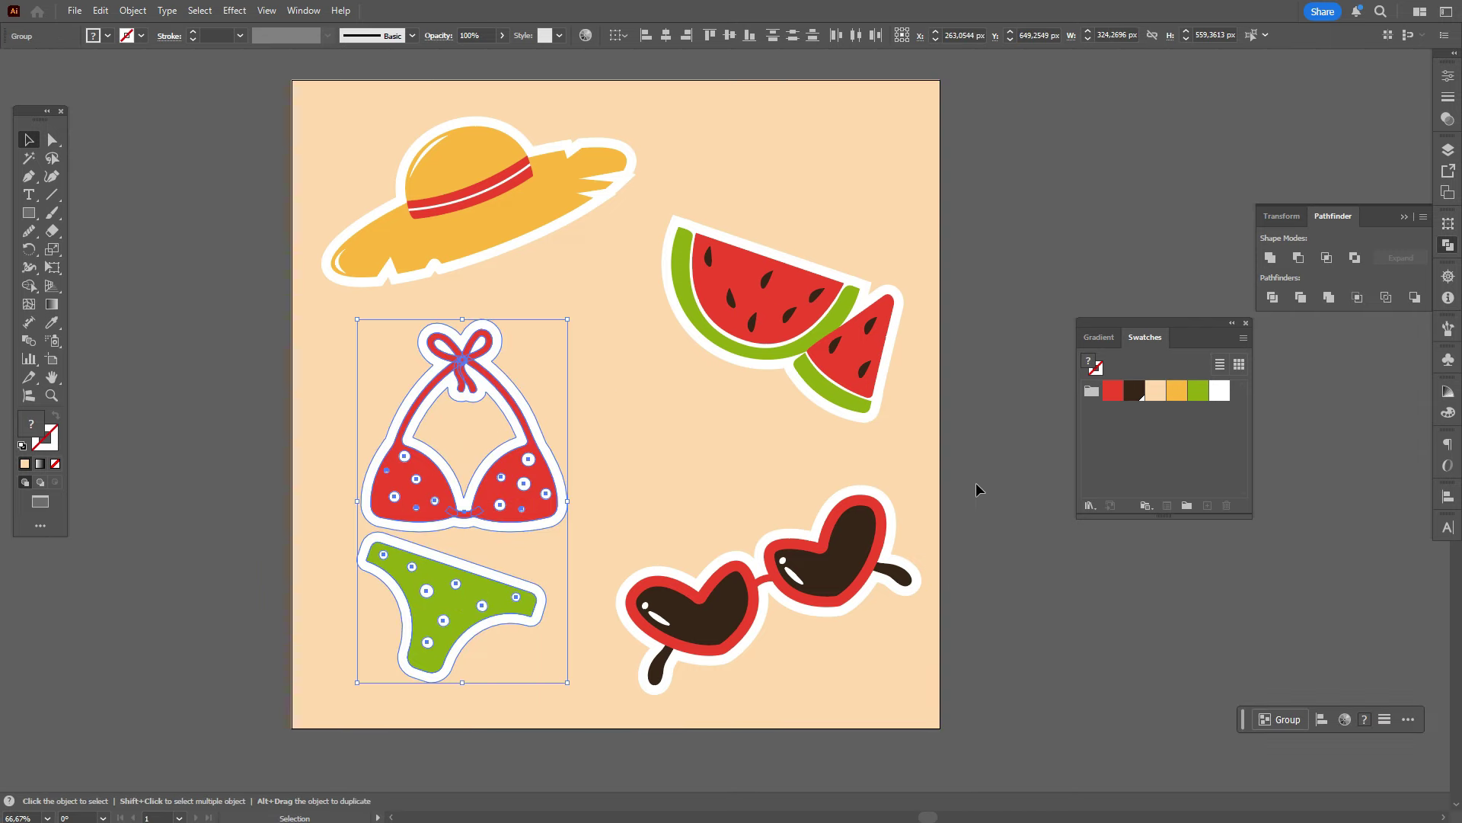
pyautogui.moveTo(975, 485); pyautogui.dragTo(664, 689)
pyautogui.moveTo(978, 659); pyautogui.dragTo(958, 676)
pyautogui.keyDown('shift'); pyautogui.click(889, 629); pyautogui.keyUp('shift')
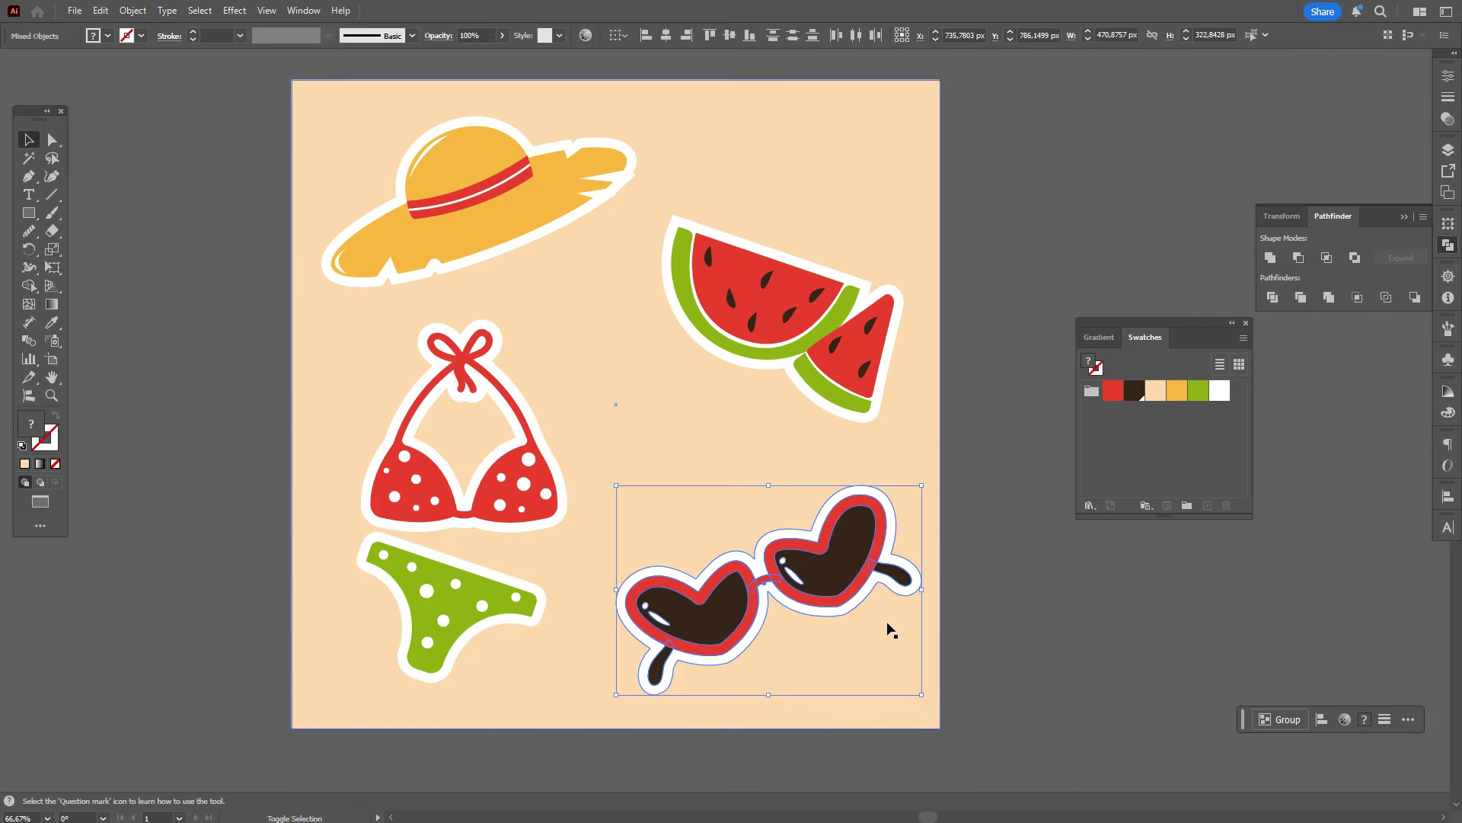
pyautogui.moveTo(861, 566); pyautogui.dragTo(849, 550)
pyautogui.click(991, 575)
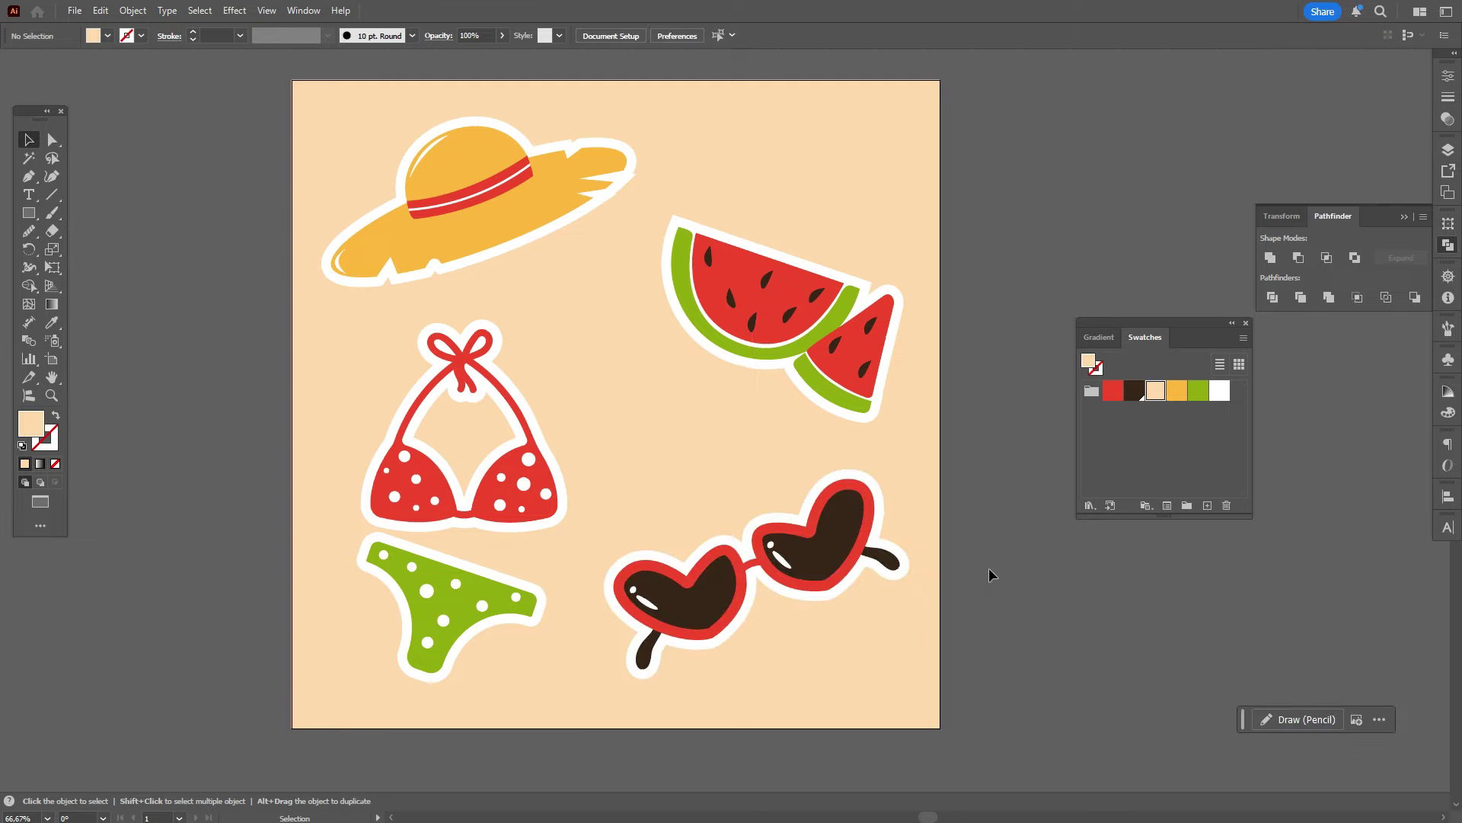
# Step: Draw a curved accent line below the hat's brim with the Pen tool, using a dark brown stroke and no fill
pyautogui.click(29, 178)
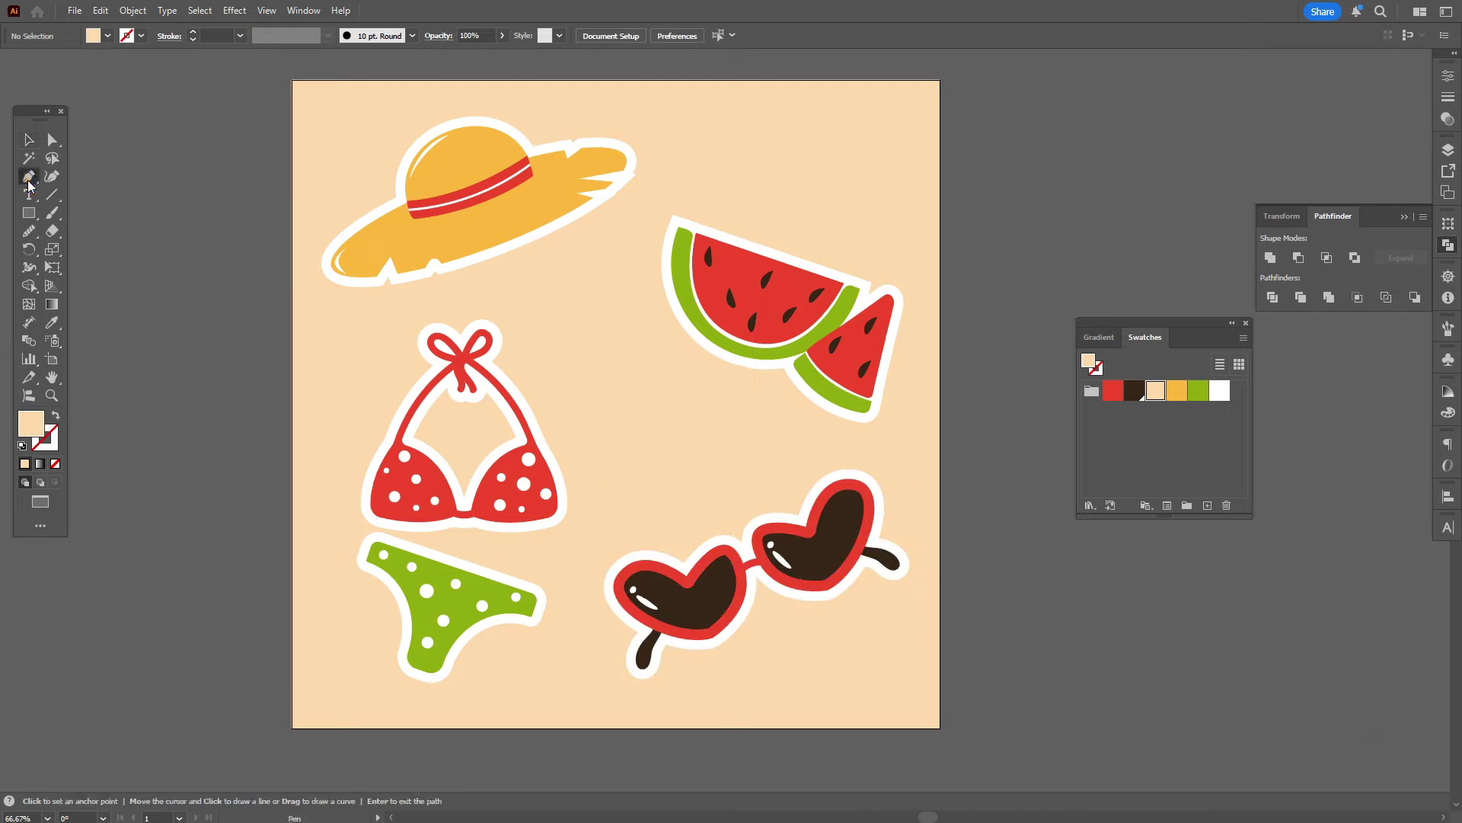
pyautogui.click(1135, 390)
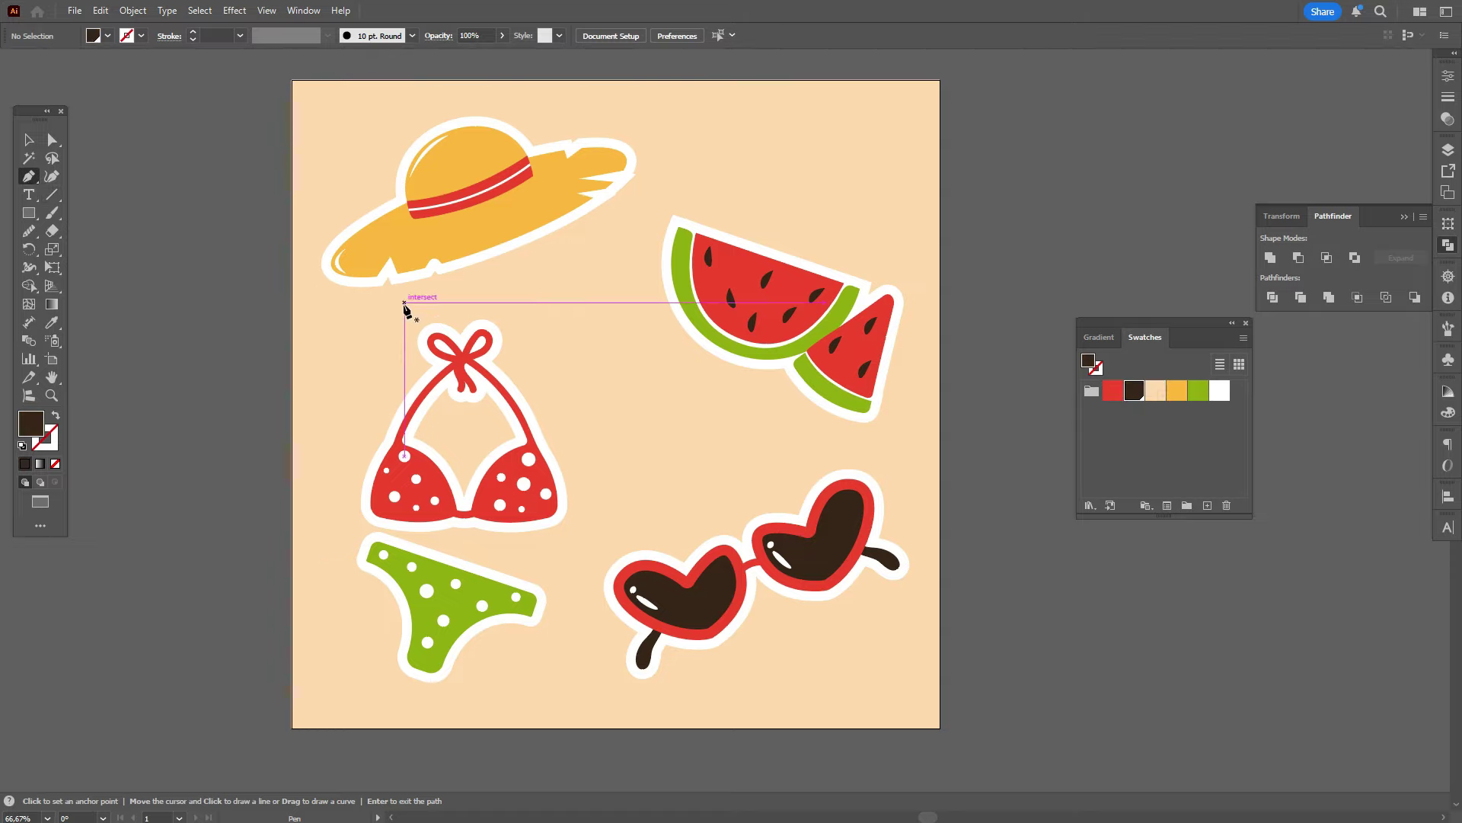
pyautogui.click(395, 302)
pyautogui.moveTo(630, 202); pyautogui.dragTo(693, 107)
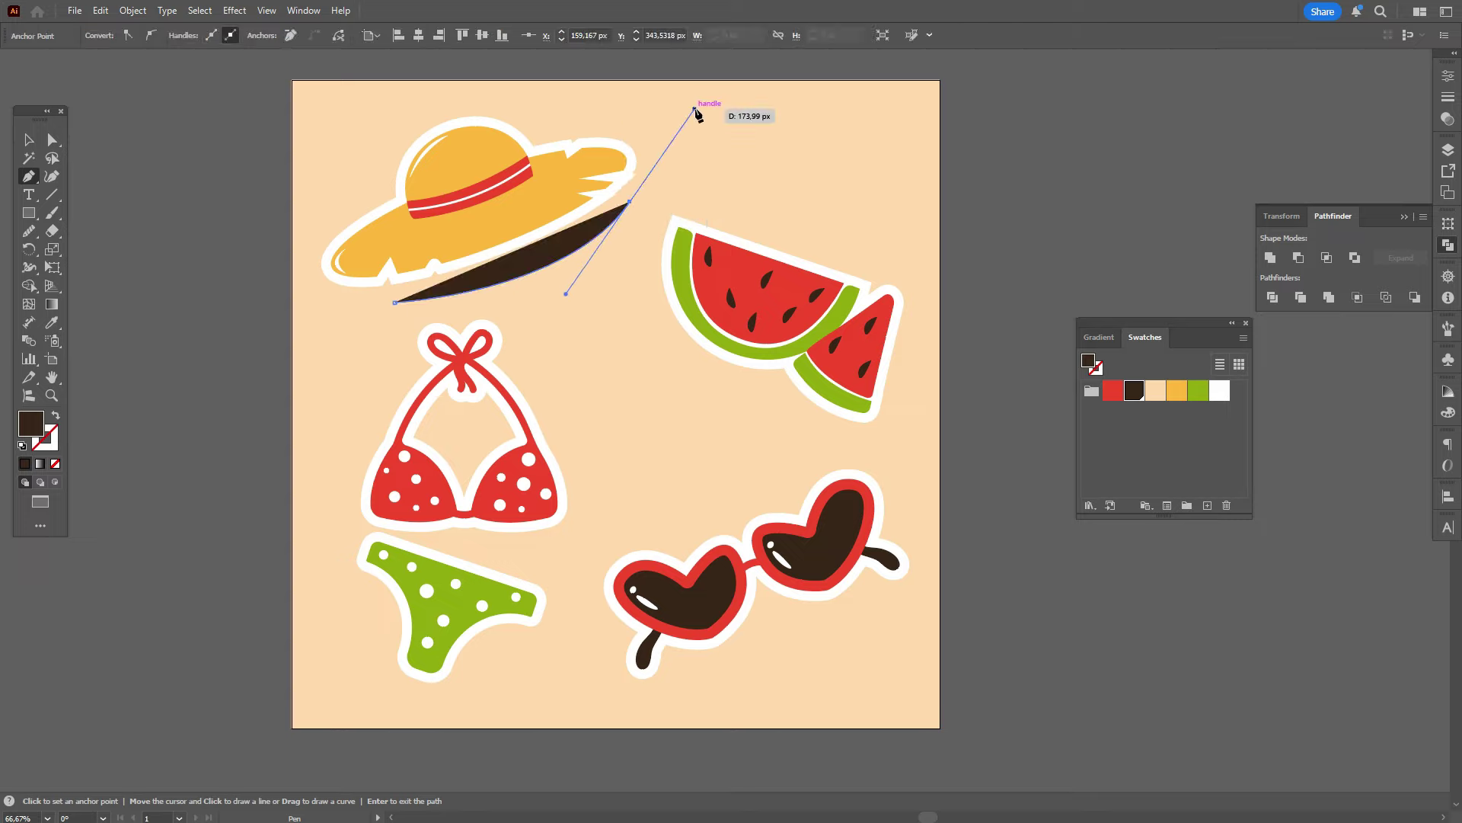
pyautogui.click(55, 415)
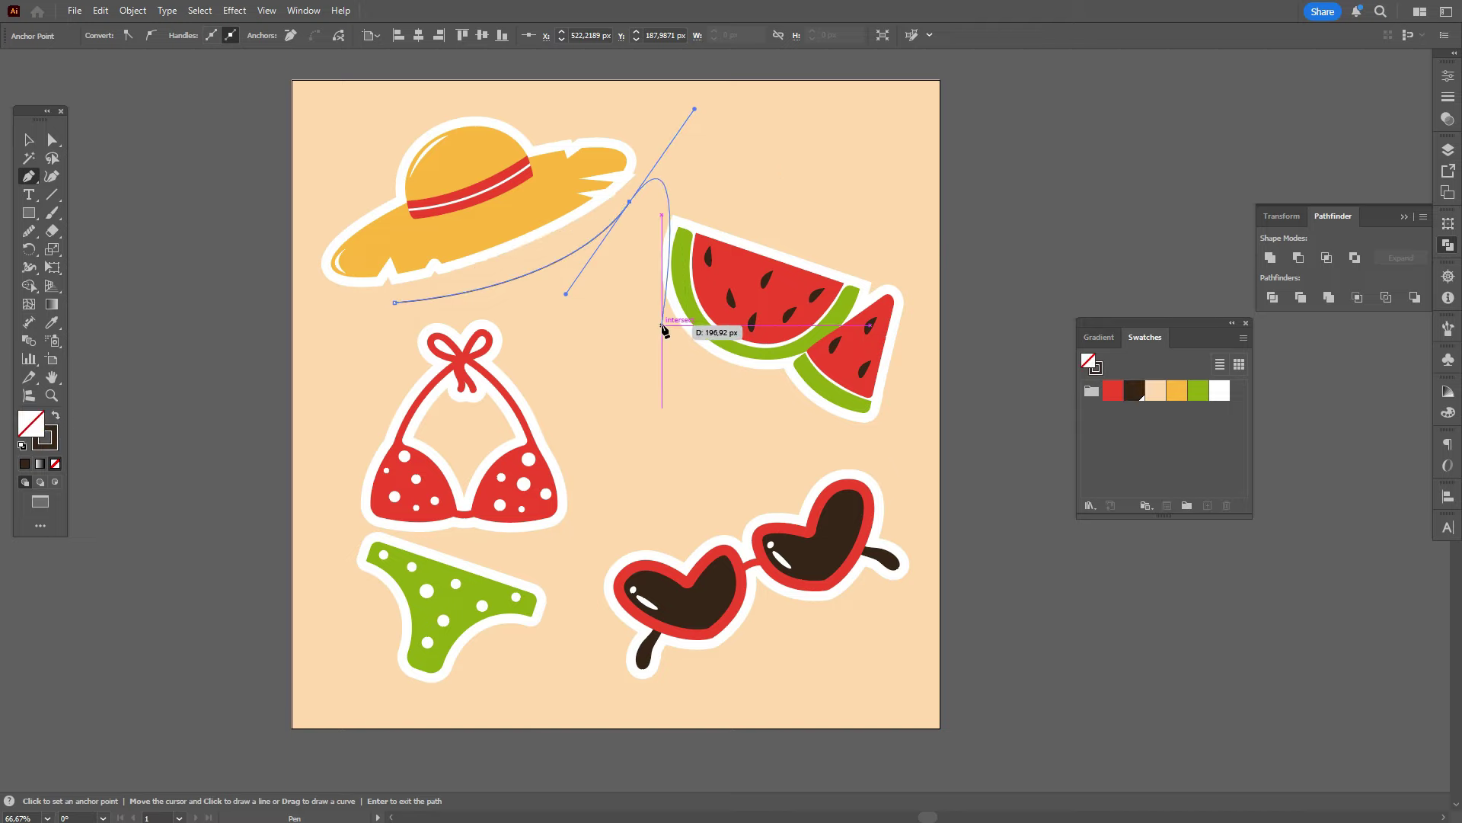
pyautogui.press('Return')
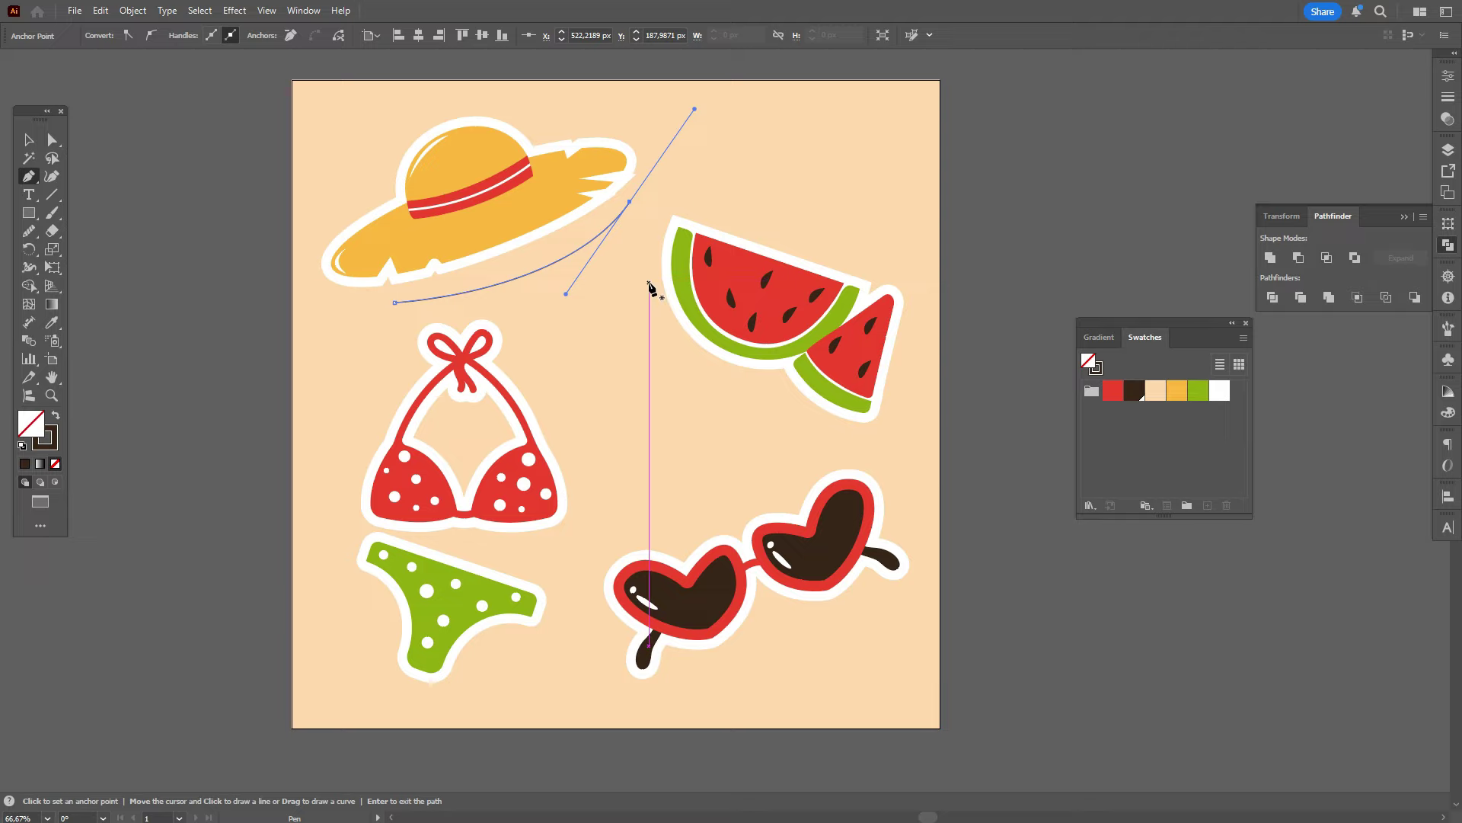
# Step: Draw a two-arc dark brown accent line following the lower edges of both watermelon slices, with a corner where the slices meet
pyautogui.click(649, 283)
pyautogui.moveTo(773, 387); pyautogui.dragTo(890, 390)
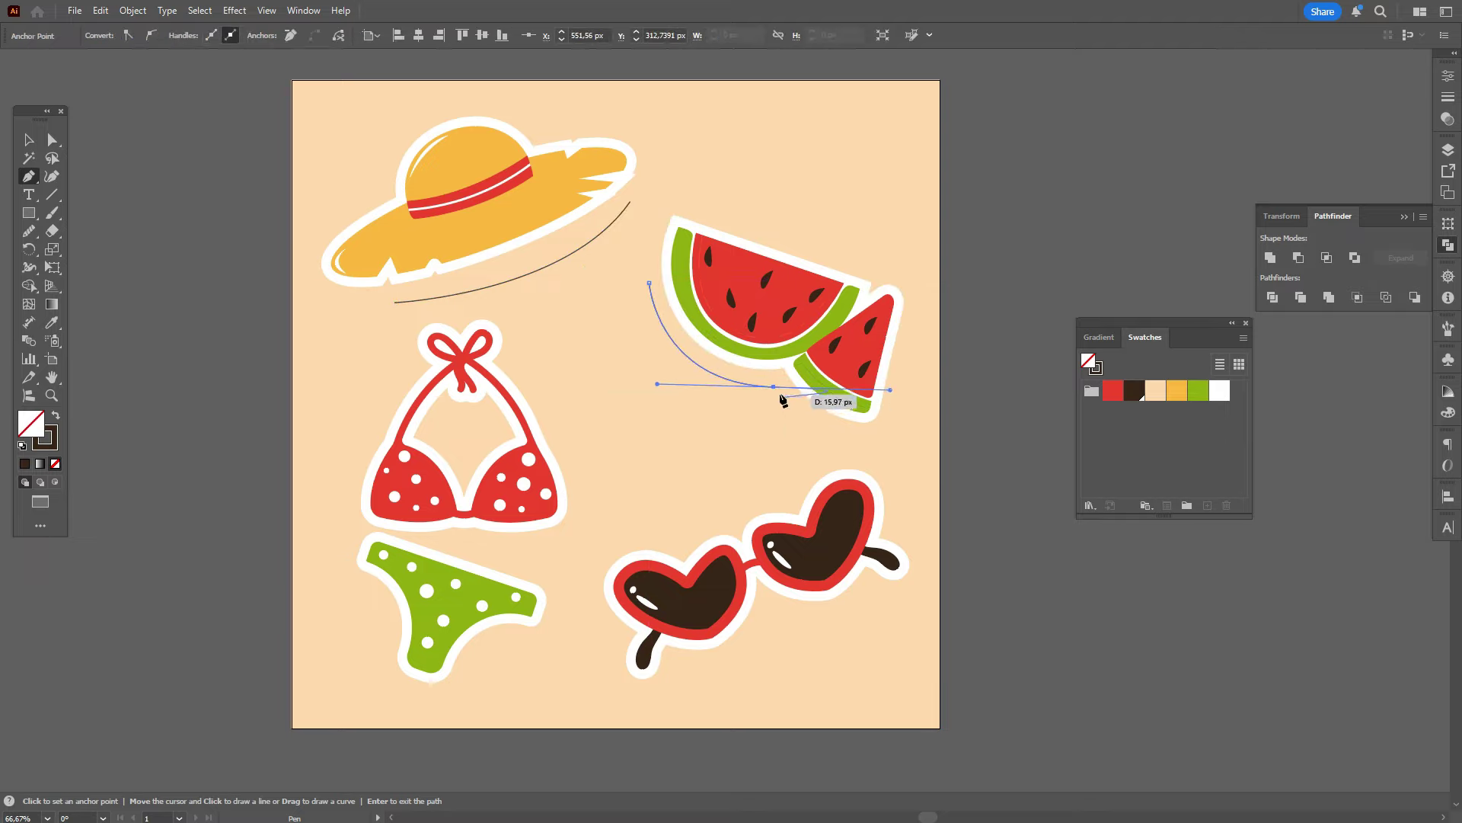
pyautogui.hotkey('ctrl', 'z')
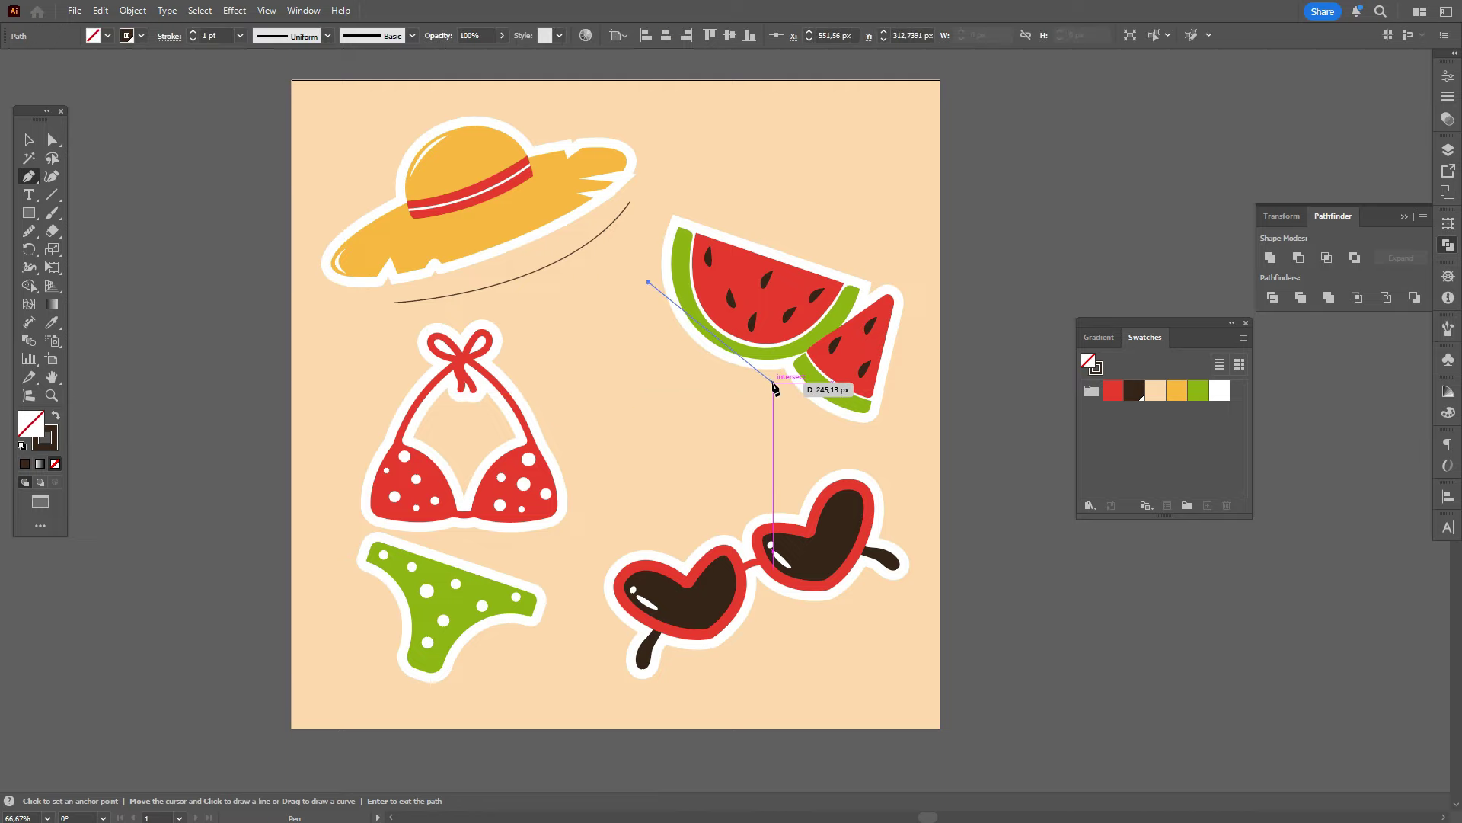
pyautogui.moveTo(773, 383); pyautogui.dragTo(898, 378)
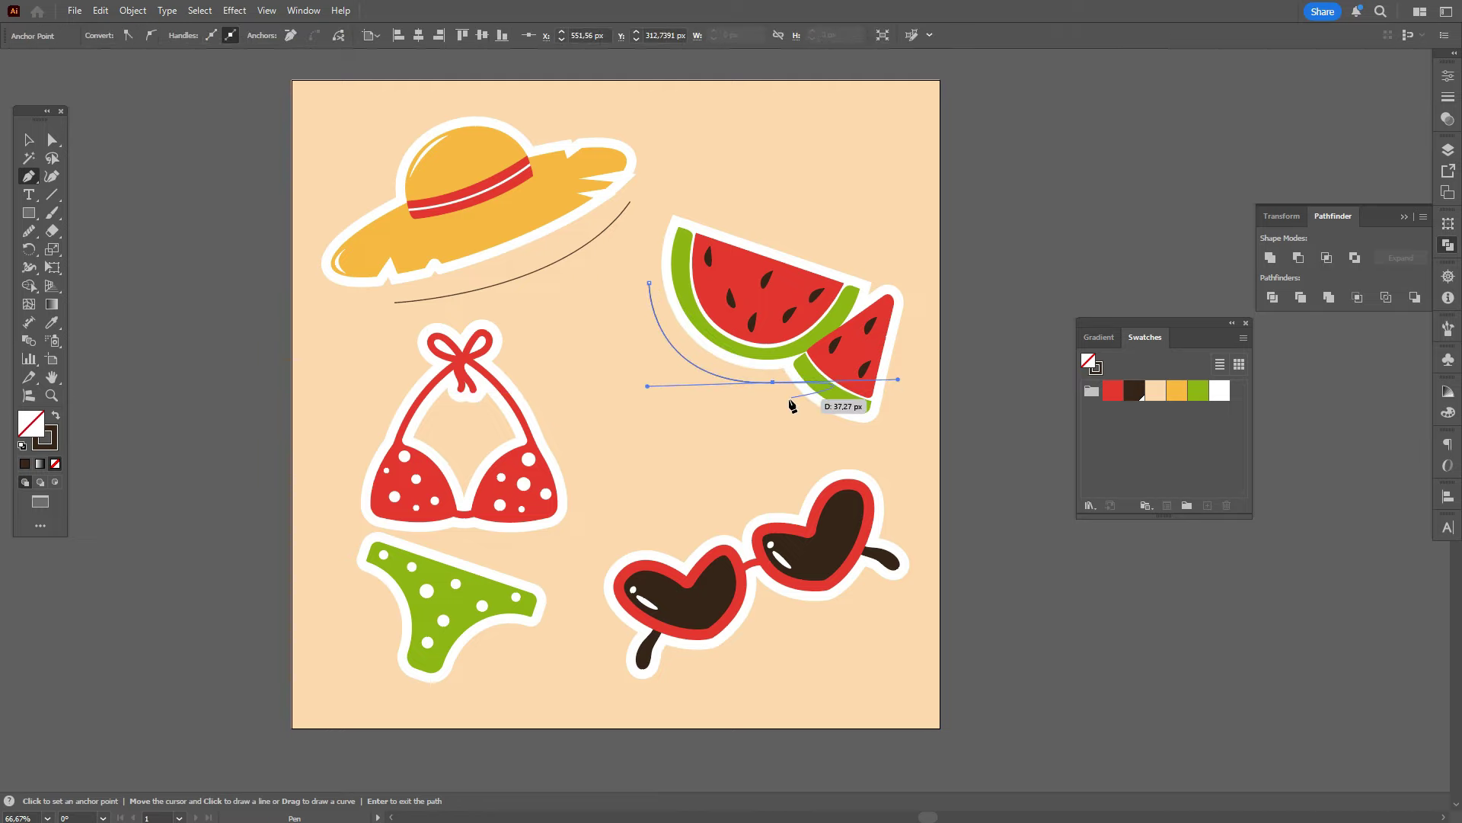
pyautogui.click(773, 382)
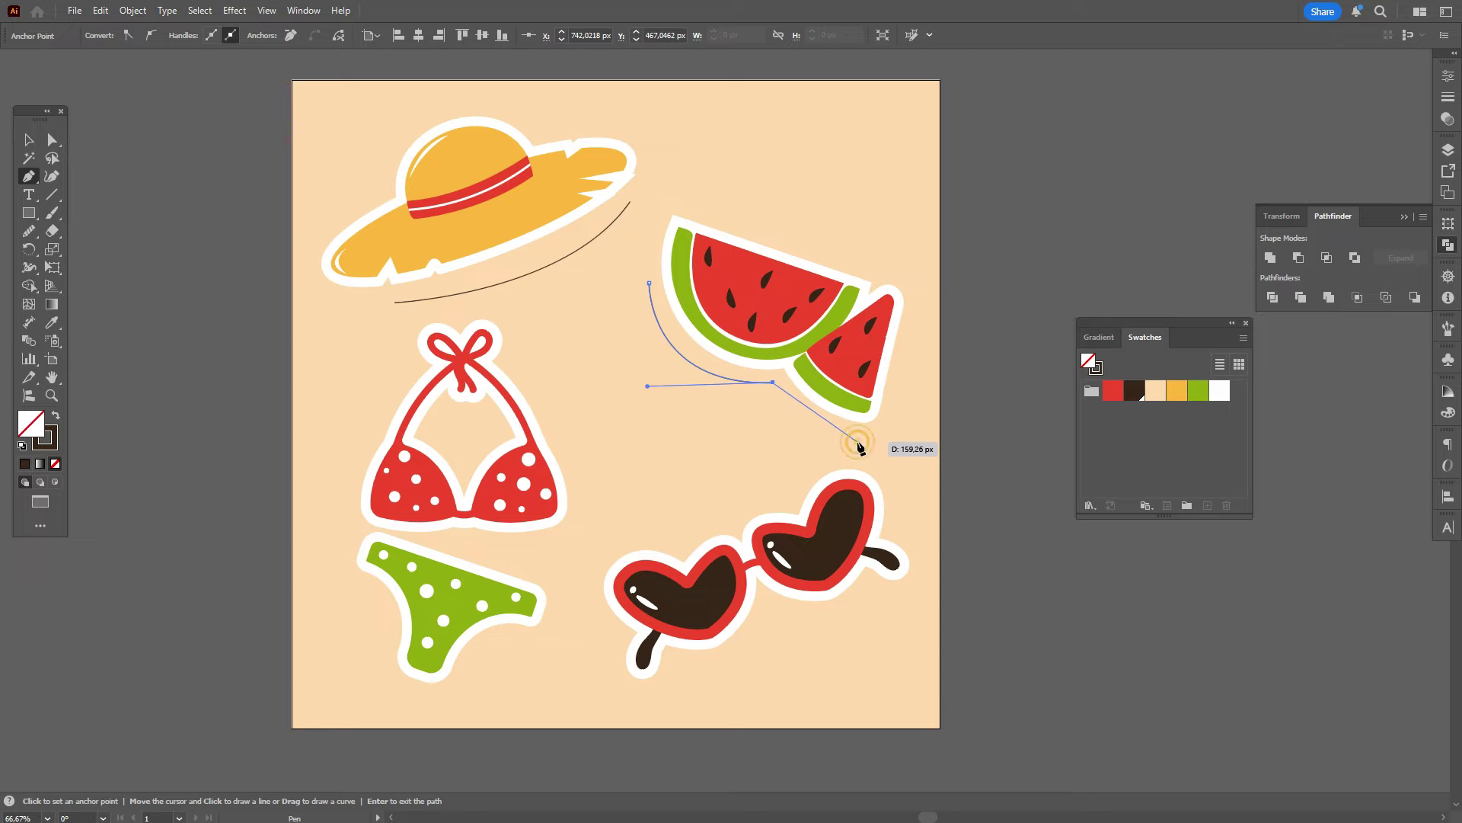
pyautogui.moveTo(859, 446); pyautogui.dragTo(937, 449)
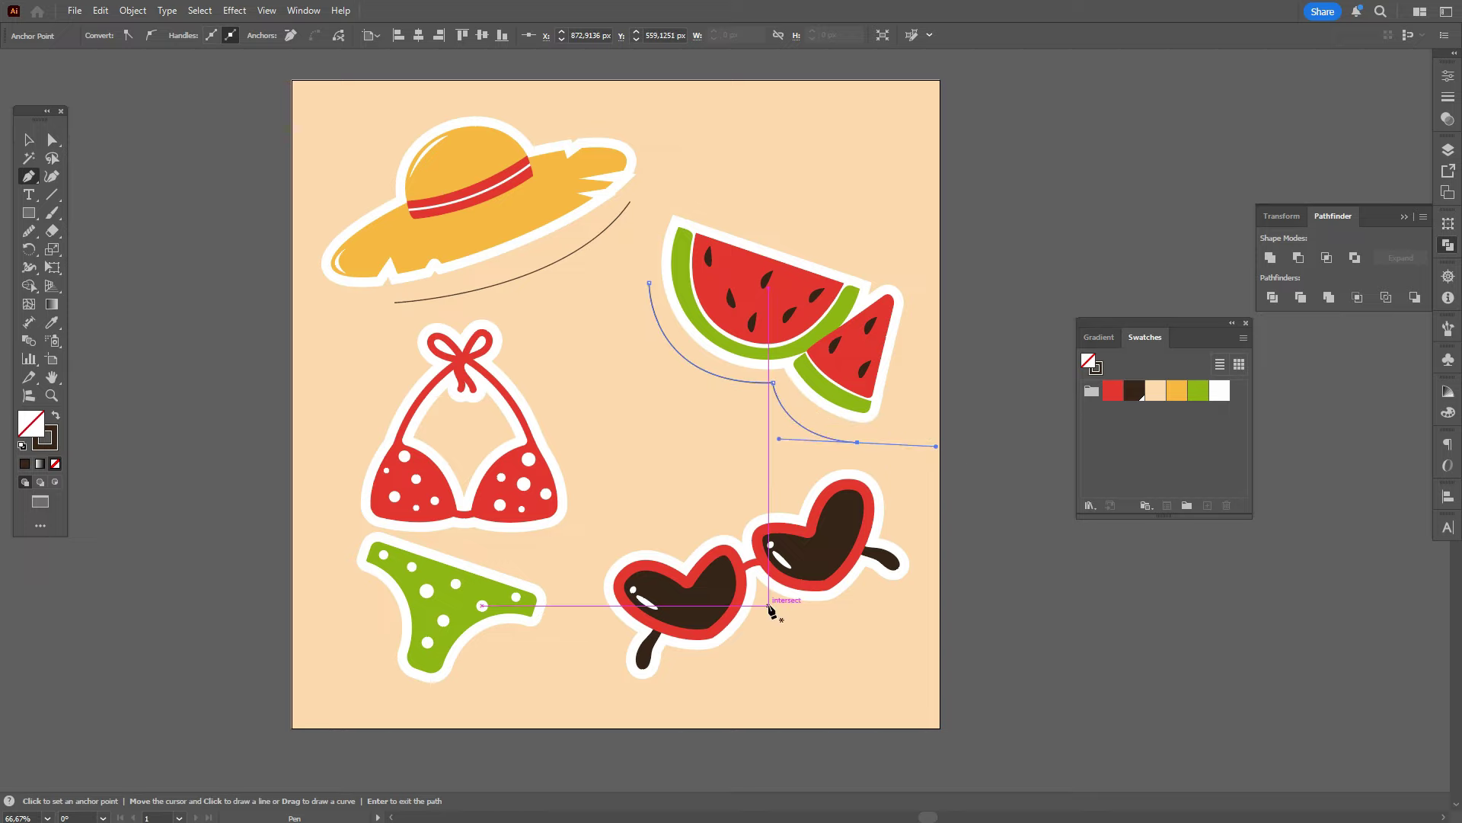
# Step: Draw a curved dark brown accent line above the sunglasses, between the two heart lenses
pyautogui.click(667, 535)
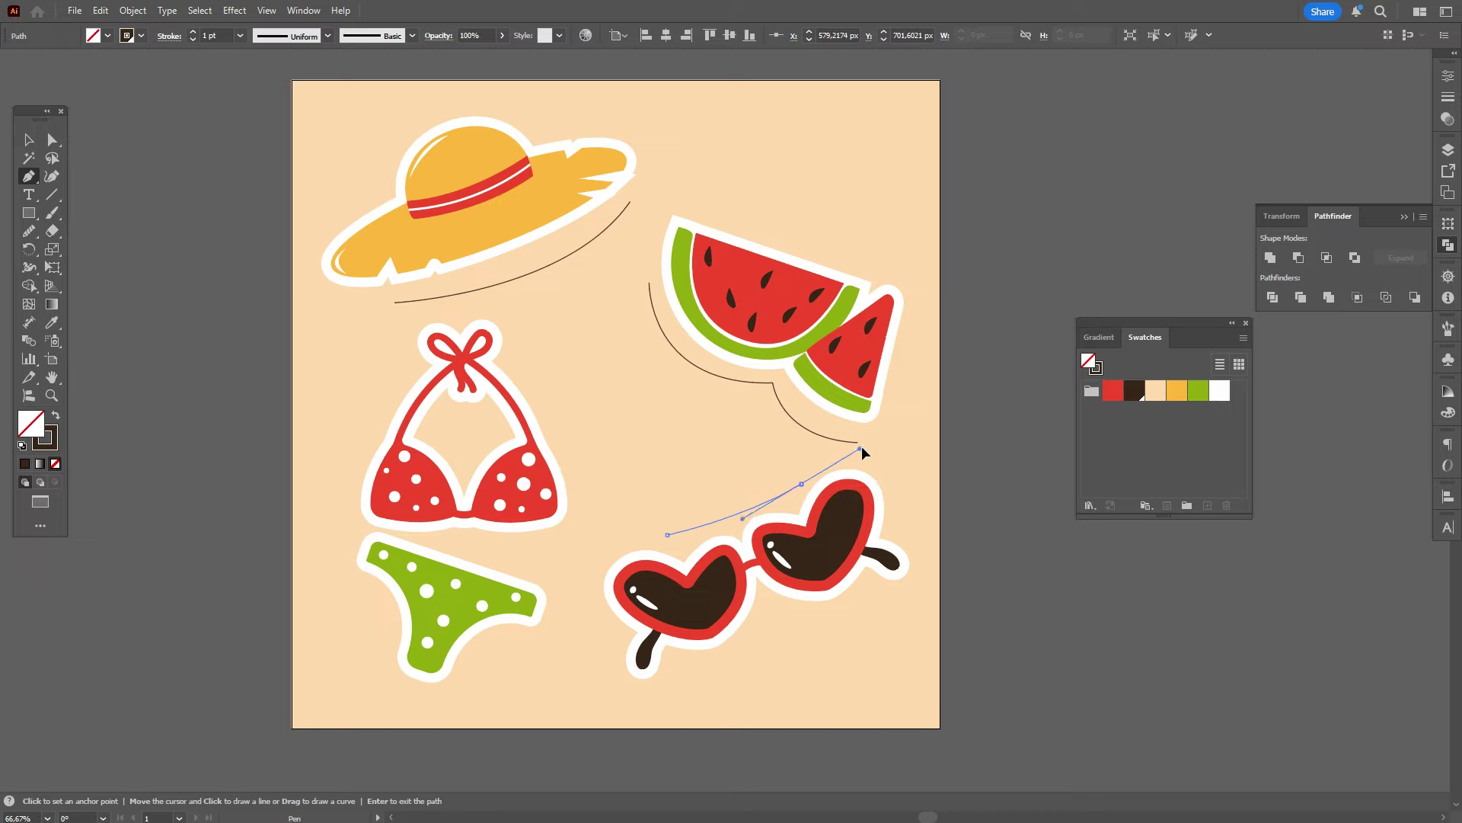
pyautogui.moveTo(861, 449)
pyautogui.mouseDown()
pyautogui.moveTo(885, 418)
pyautogui.moveTo(859, 421)
pyautogui.mouseUp()
pyautogui.press('Return')
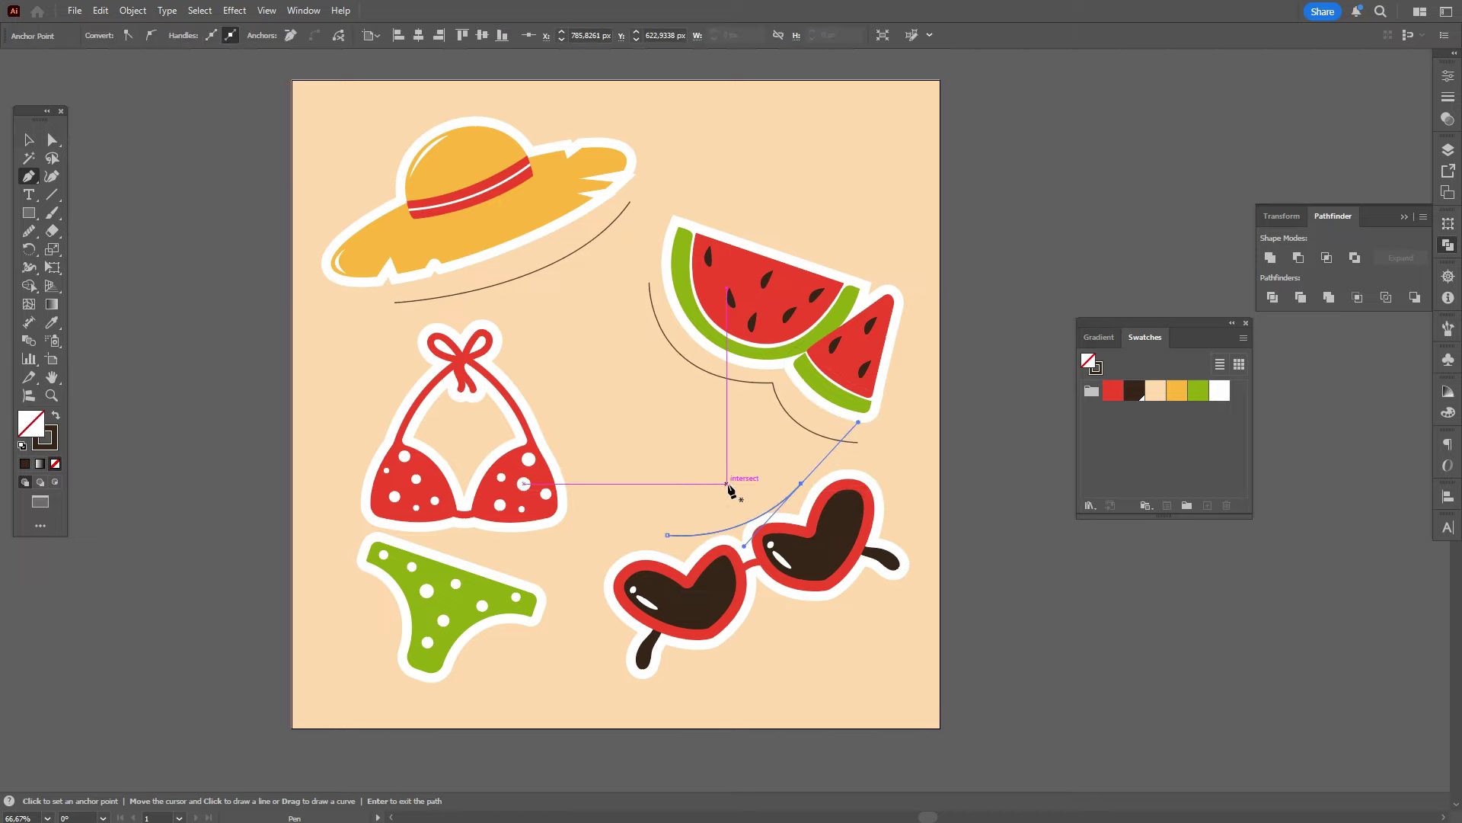
# Step: Draw a curved dark brown accent line following the outer right side of the bikini top
pyautogui.click(522, 374)
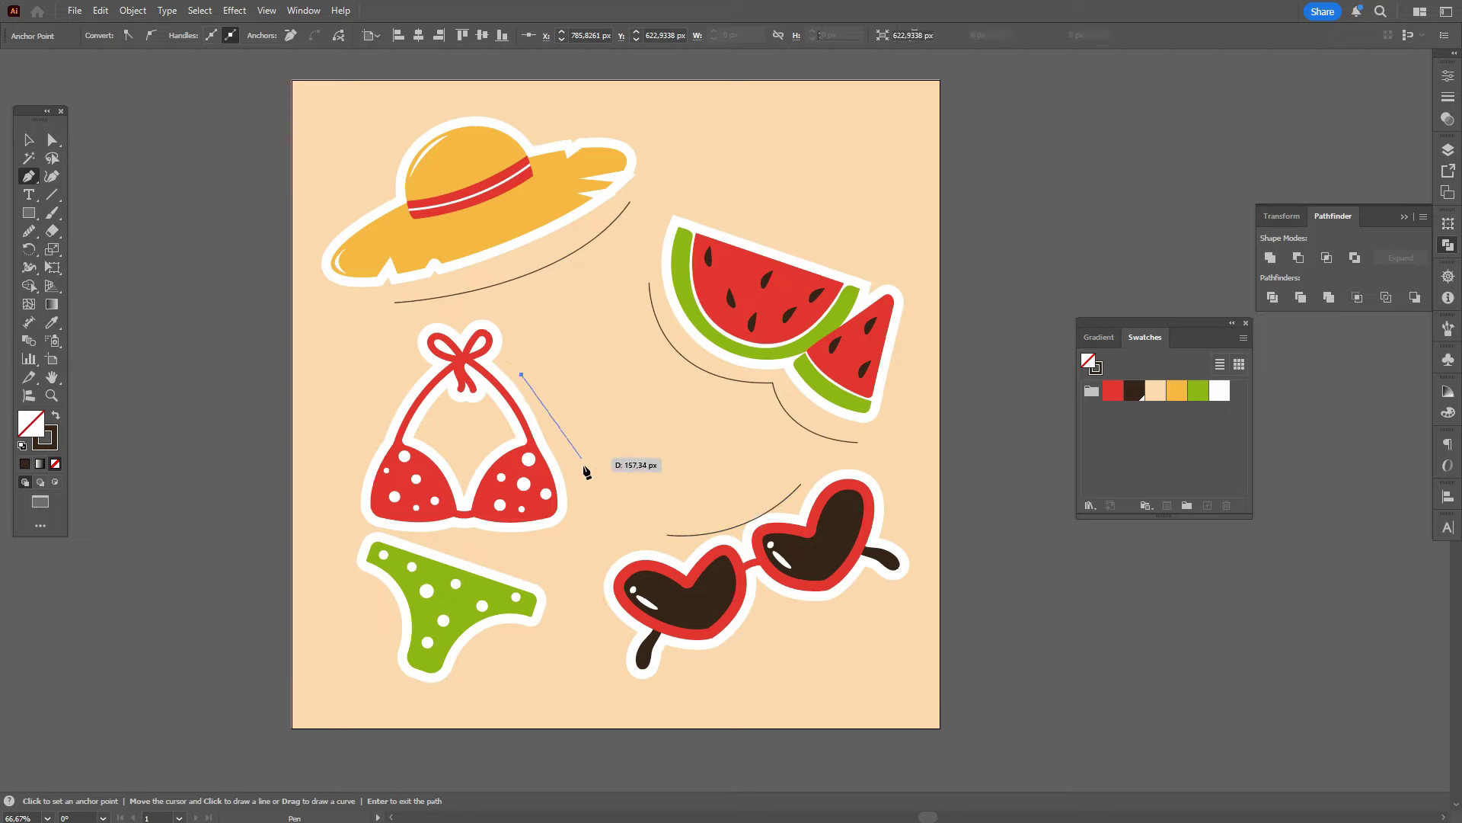
pyautogui.moveTo(576, 493); pyautogui.dragTo(582, 569)
pyautogui.press('Return')
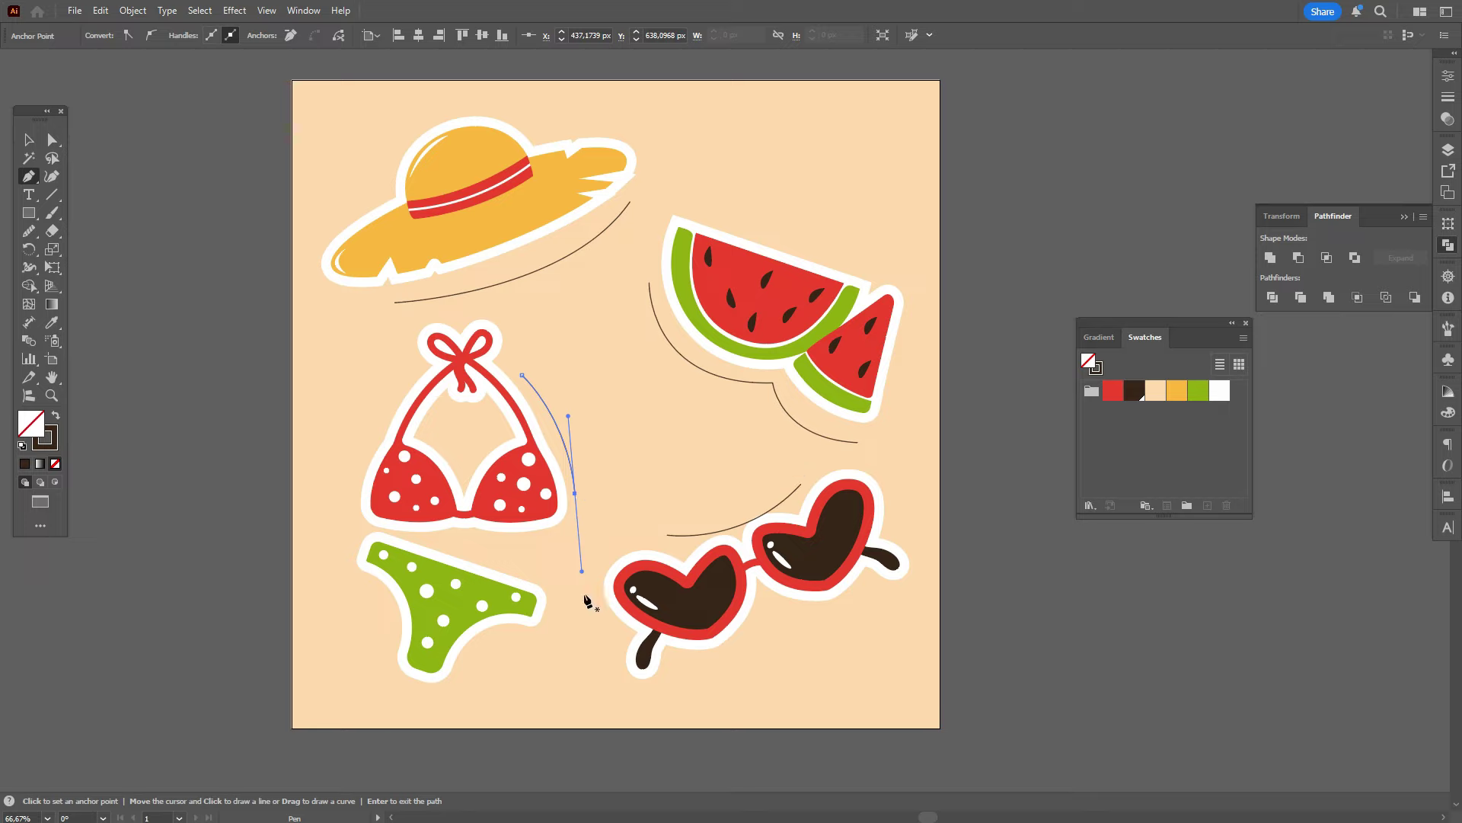
pyautogui.click(357, 581)
pyautogui.click(395, 661)
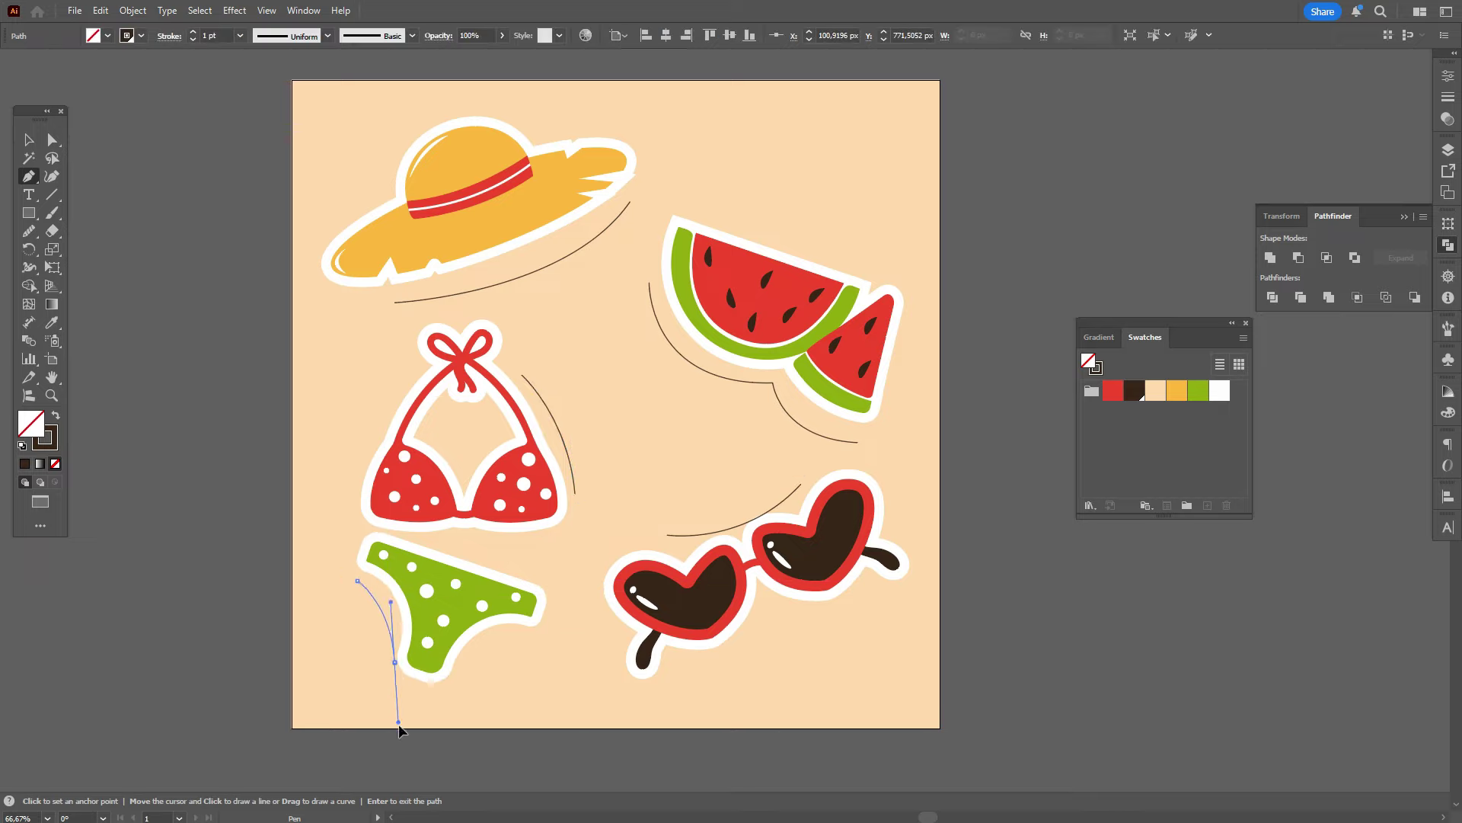
pyautogui.moveTo(390, 729); pyautogui.dragTo(403, 732)
pyautogui.hotkey('ctrl', 'z')
pyautogui.hotkey('ctrl', 'z')
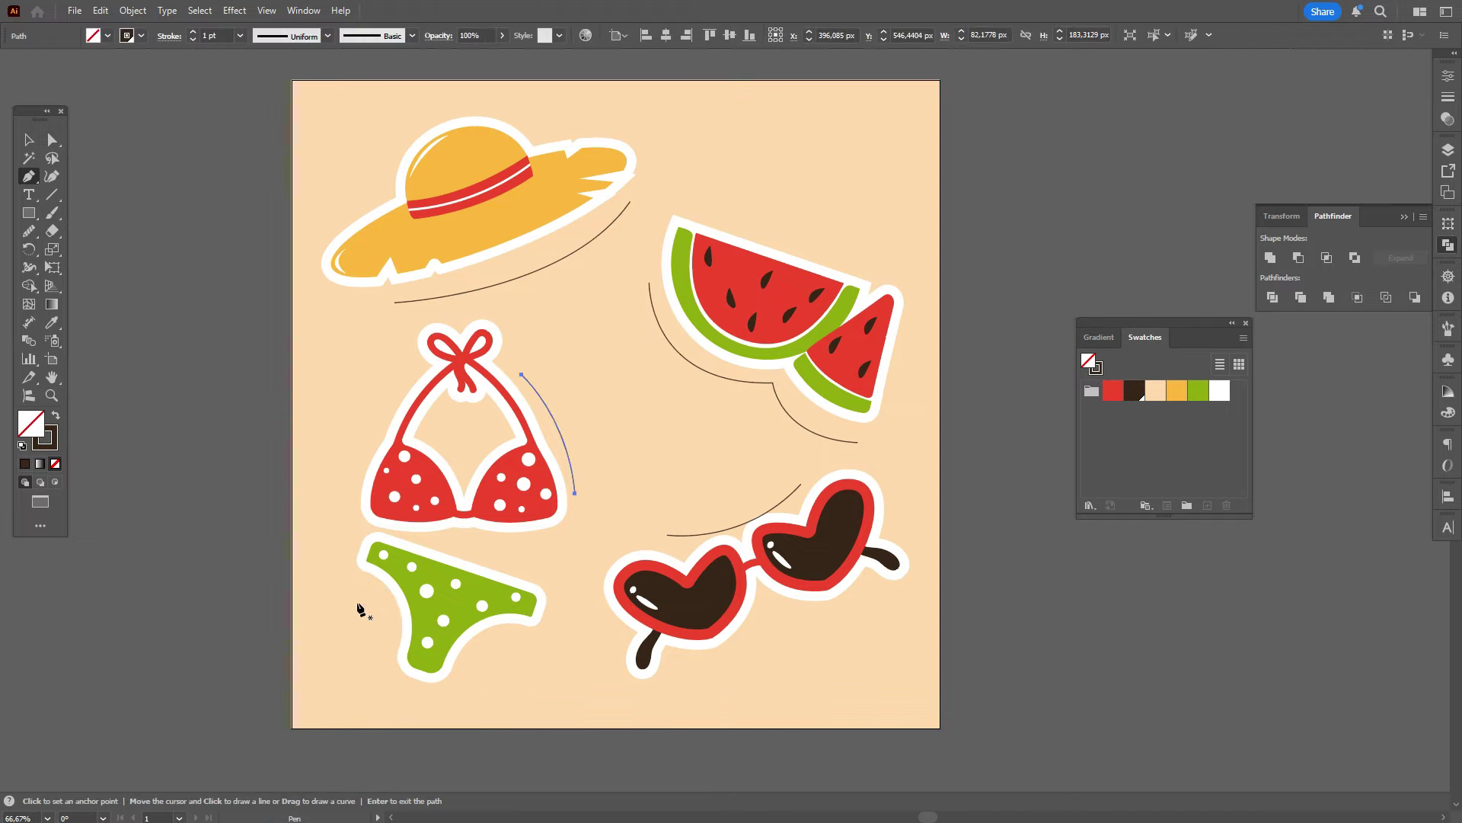
# Step: Draw a curved dark brown accent line along the left leg opening of the green bikini bottom
pyautogui.click(346, 584)
pyautogui.moveTo(387, 669); pyautogui.dragTo(387, 739)
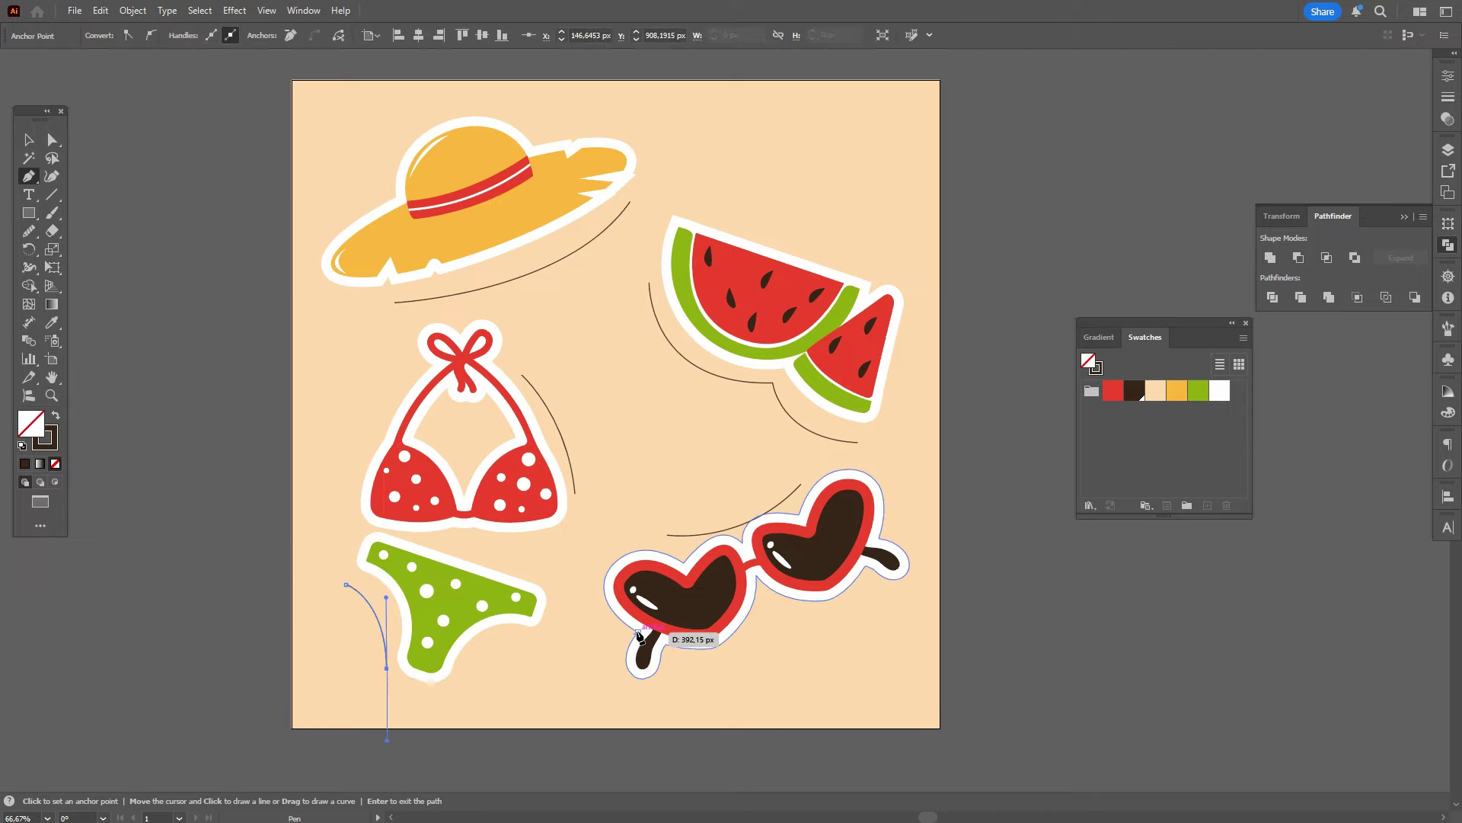
pyautogui.press('v')
pyautogui.click(330, 239)
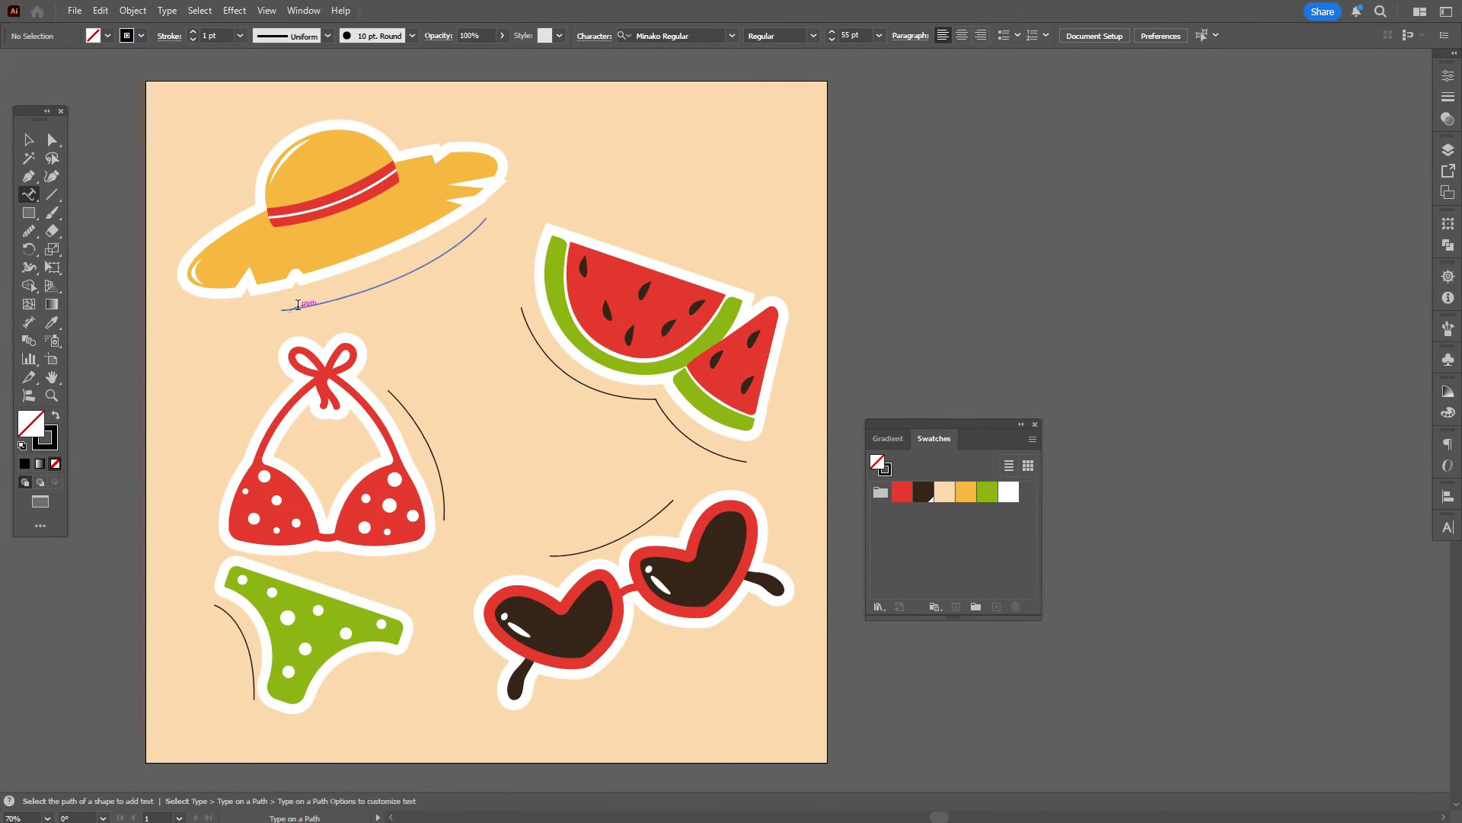
# Step: Add the text "BEACH GLAM" along the curve below the hat with the Type on a Path tool, replacing the placeholder text
pyautogui.click(298, 304)
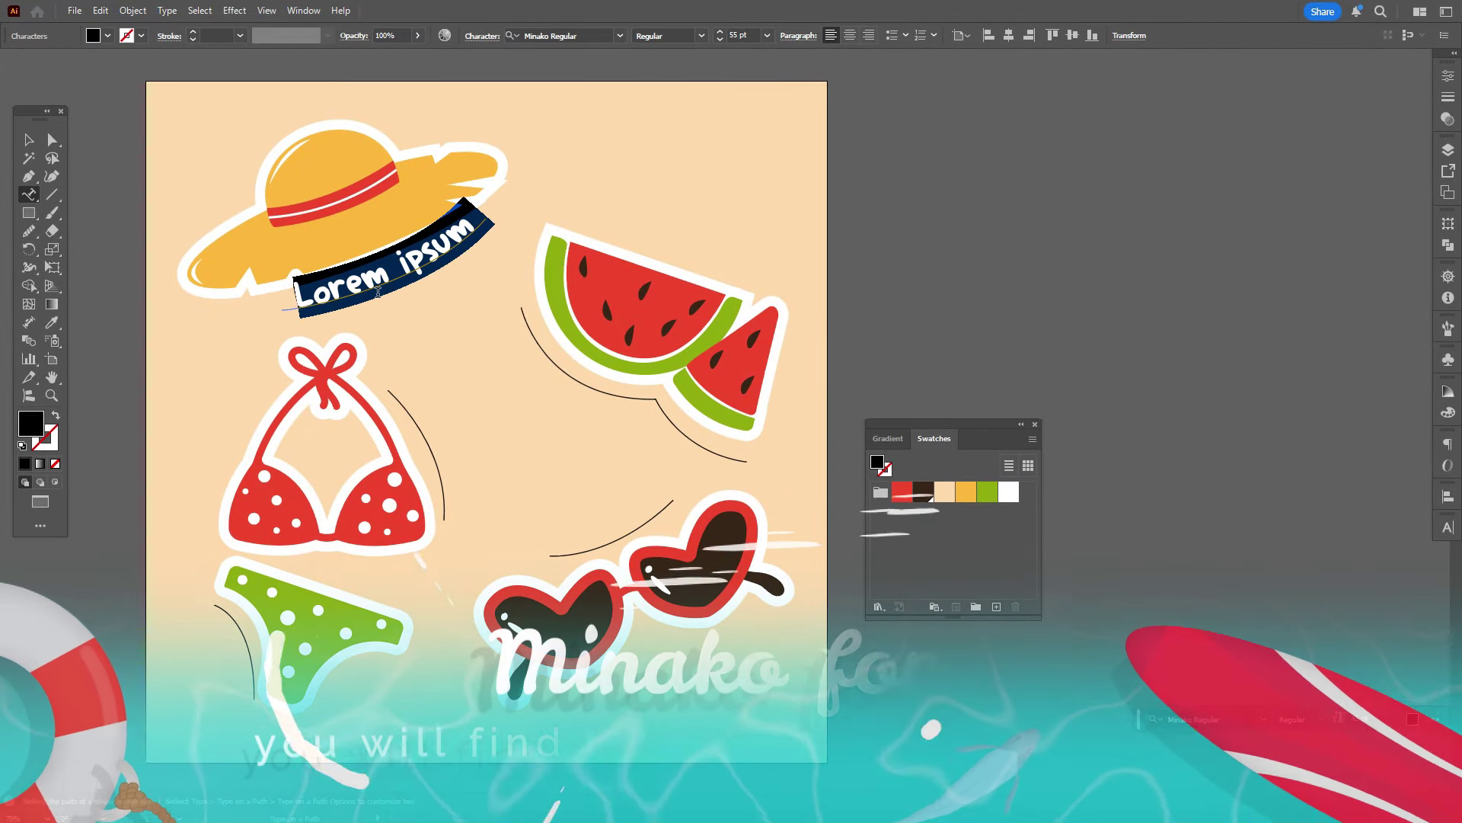
pyautogui.press('BackSpace')
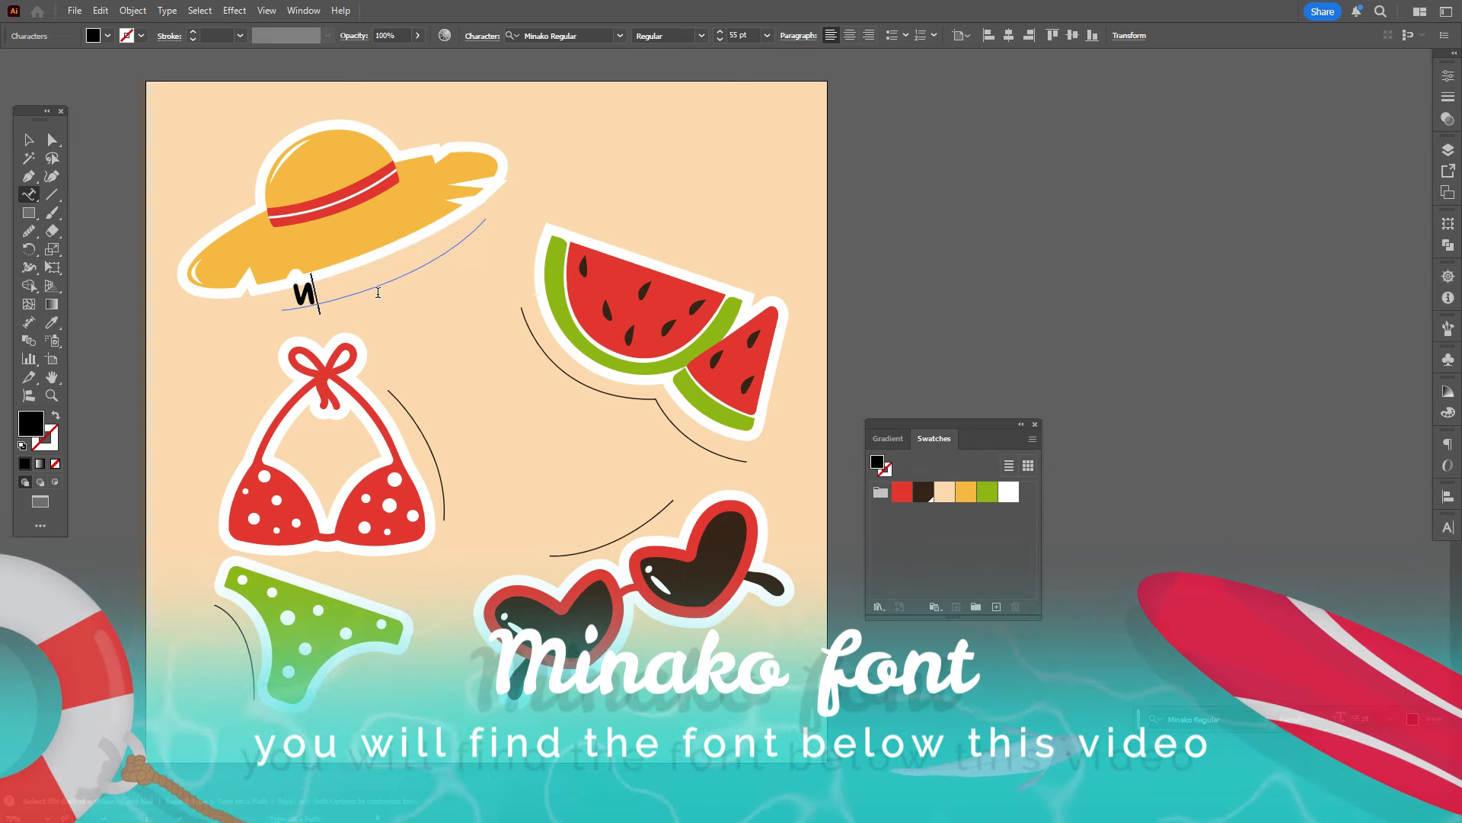
pyautogui.write('BEACH')
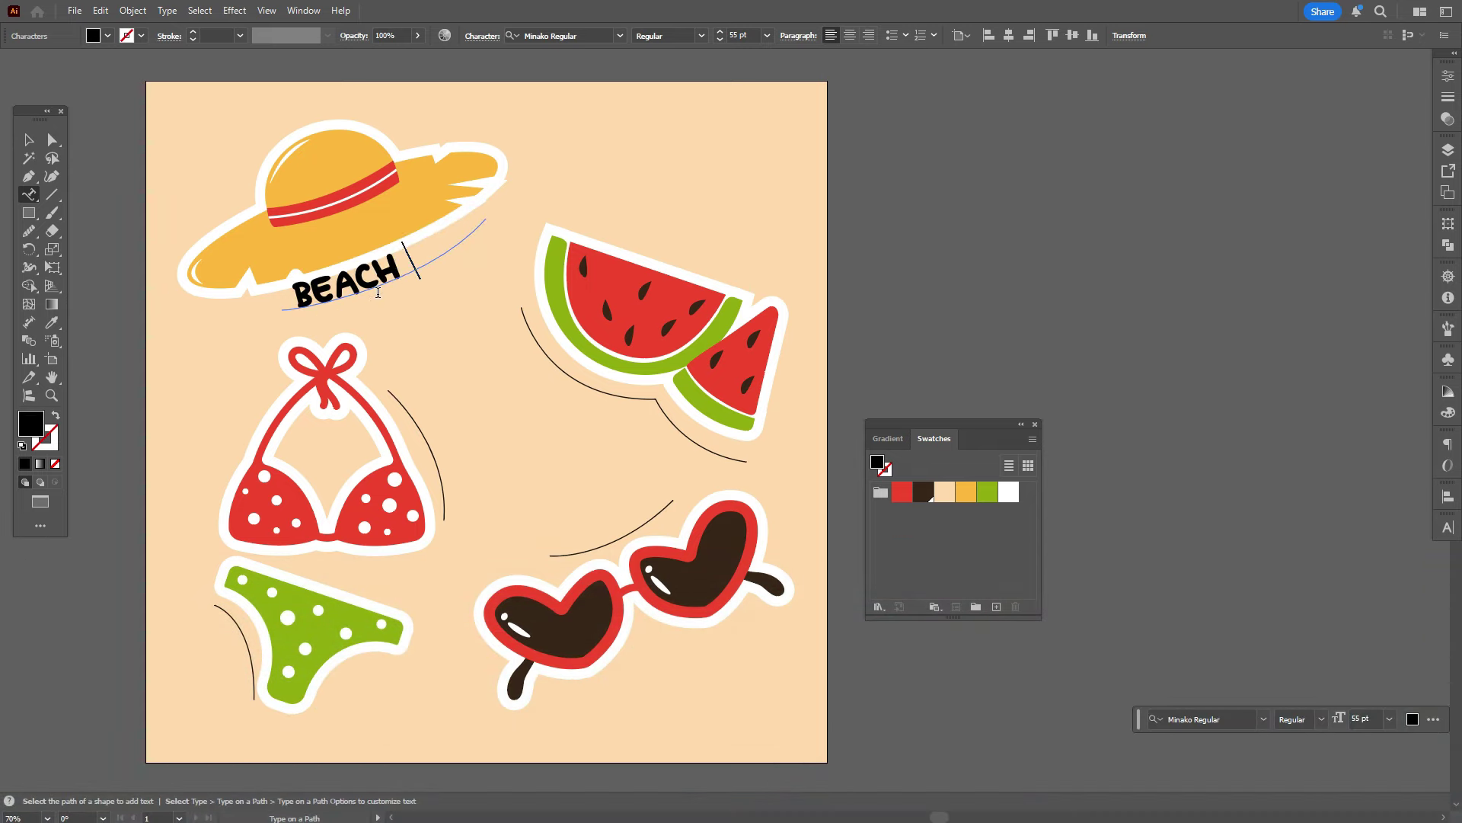
pyautogui.press('BackSpace')
pyautogui.press('BackSpace')
pyautogui.press('BackSpace')
# Step: Extend the right end of the hat text's path slightly outward so the full "BEACH GLAM" wording fits
pyautogui.click(51, 139)
pyautogui.click(486, 219)
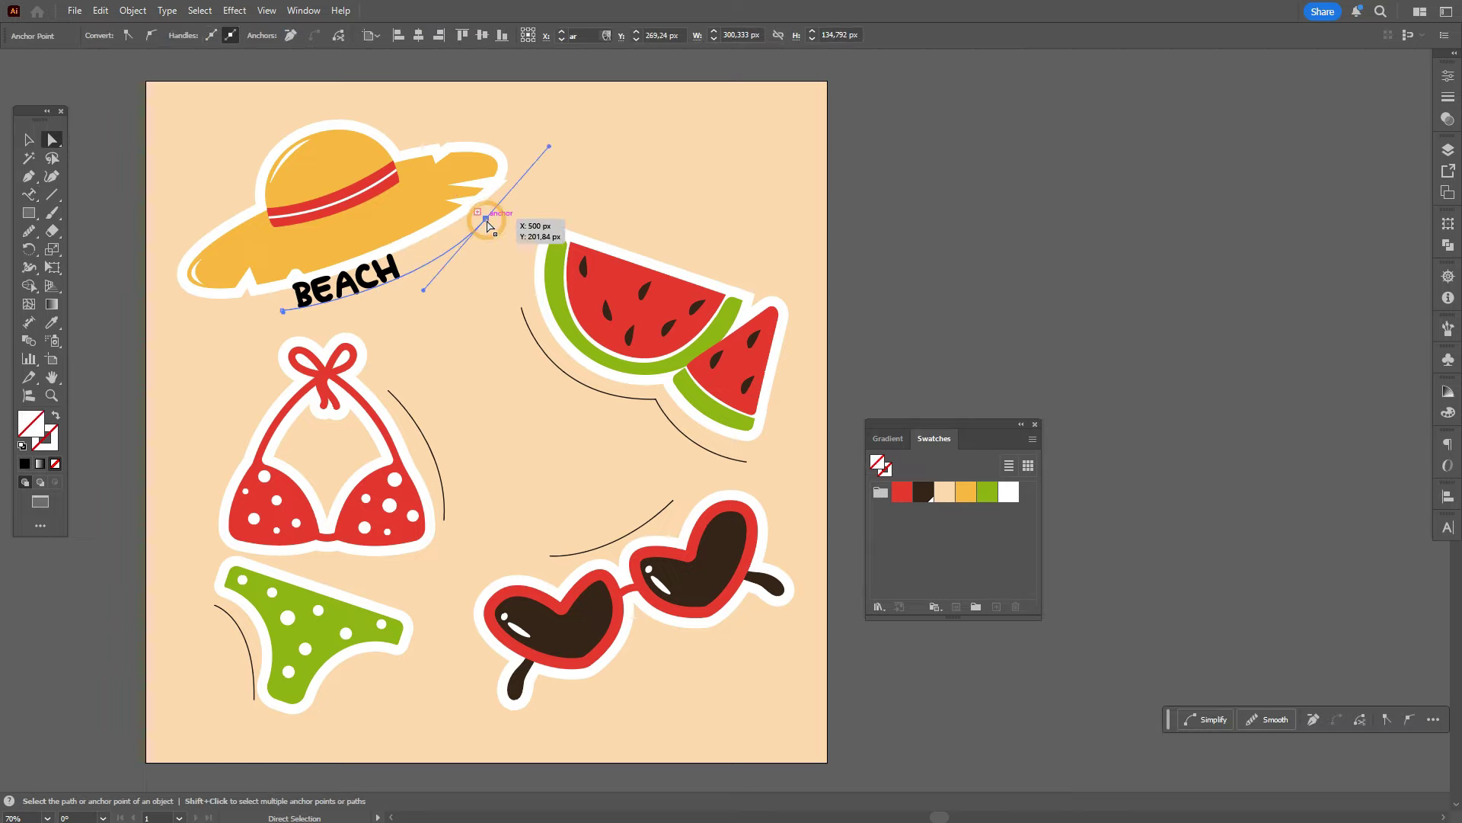
pyautogui.moveTo(486, 221); pyautogui.dragTo(504, 215)
pyautogui.hotkey('ctrl', 'z')
pyautogui.click(503, 220)
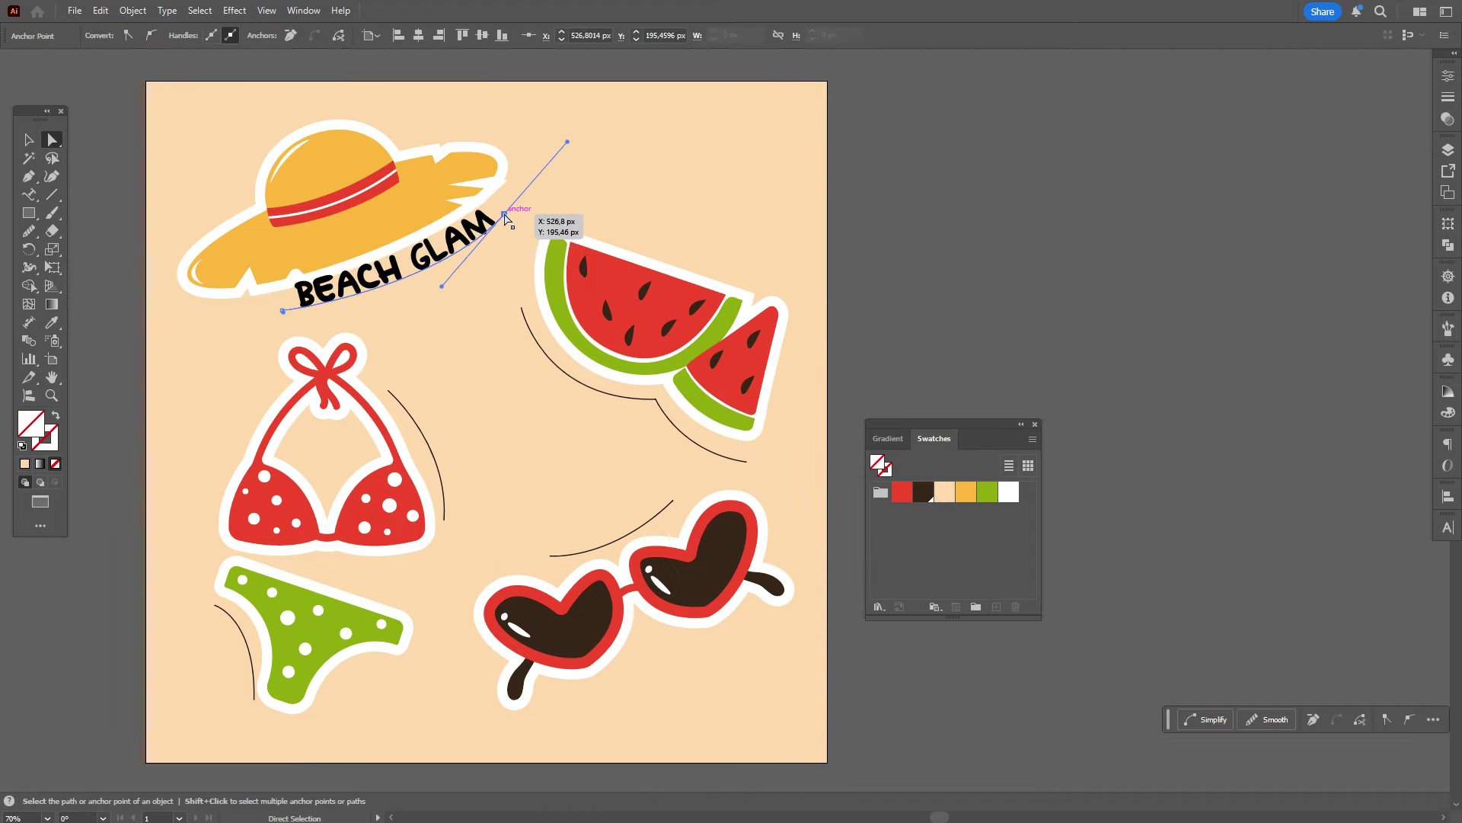
# Step: Add the path text "BITE ME" along the curve below the large watermelon slice
pyautogui.click(30, 197)
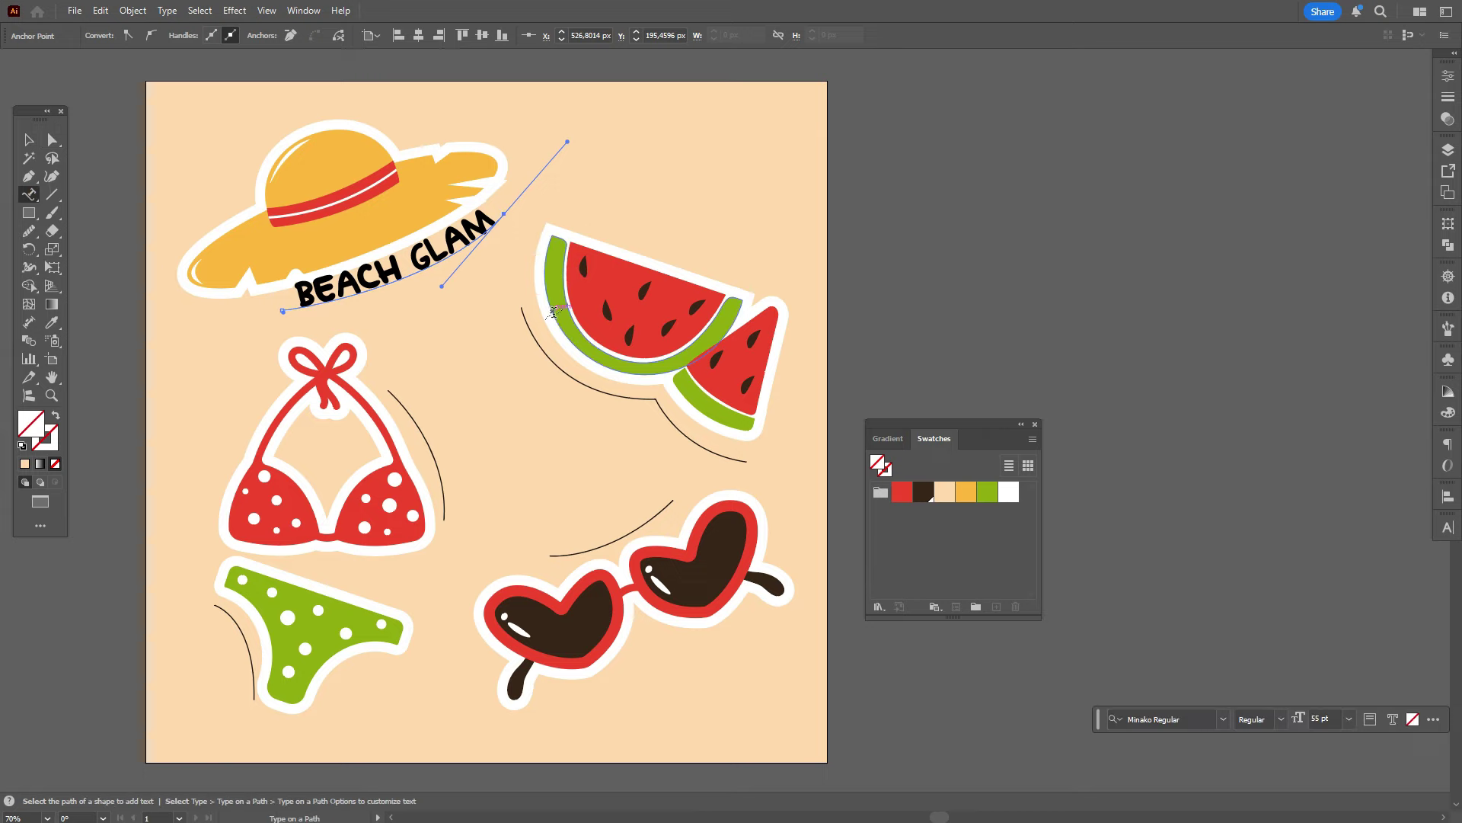
pyautogui.click(529, 318)
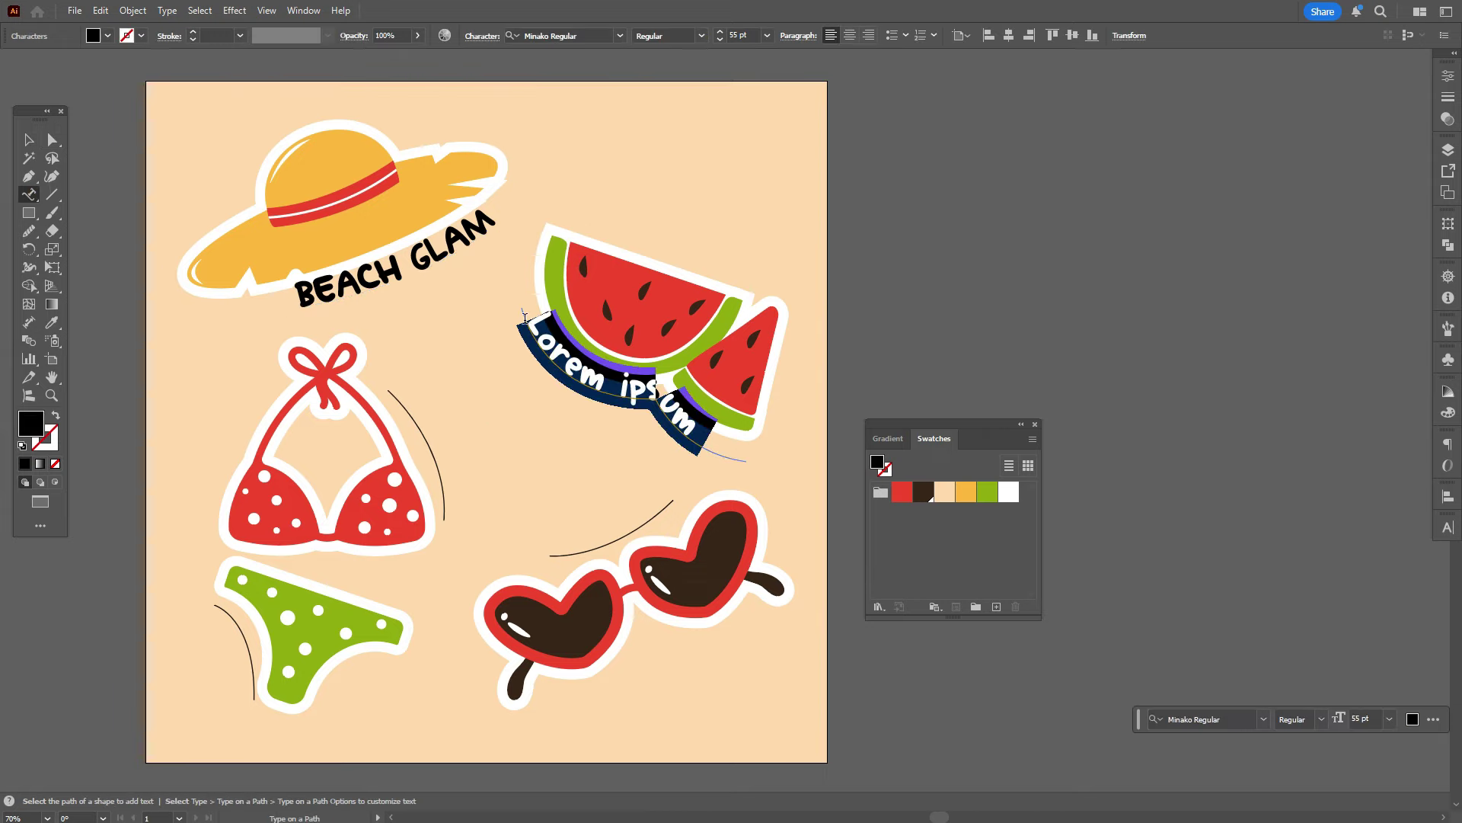
pyautogui.write('B')
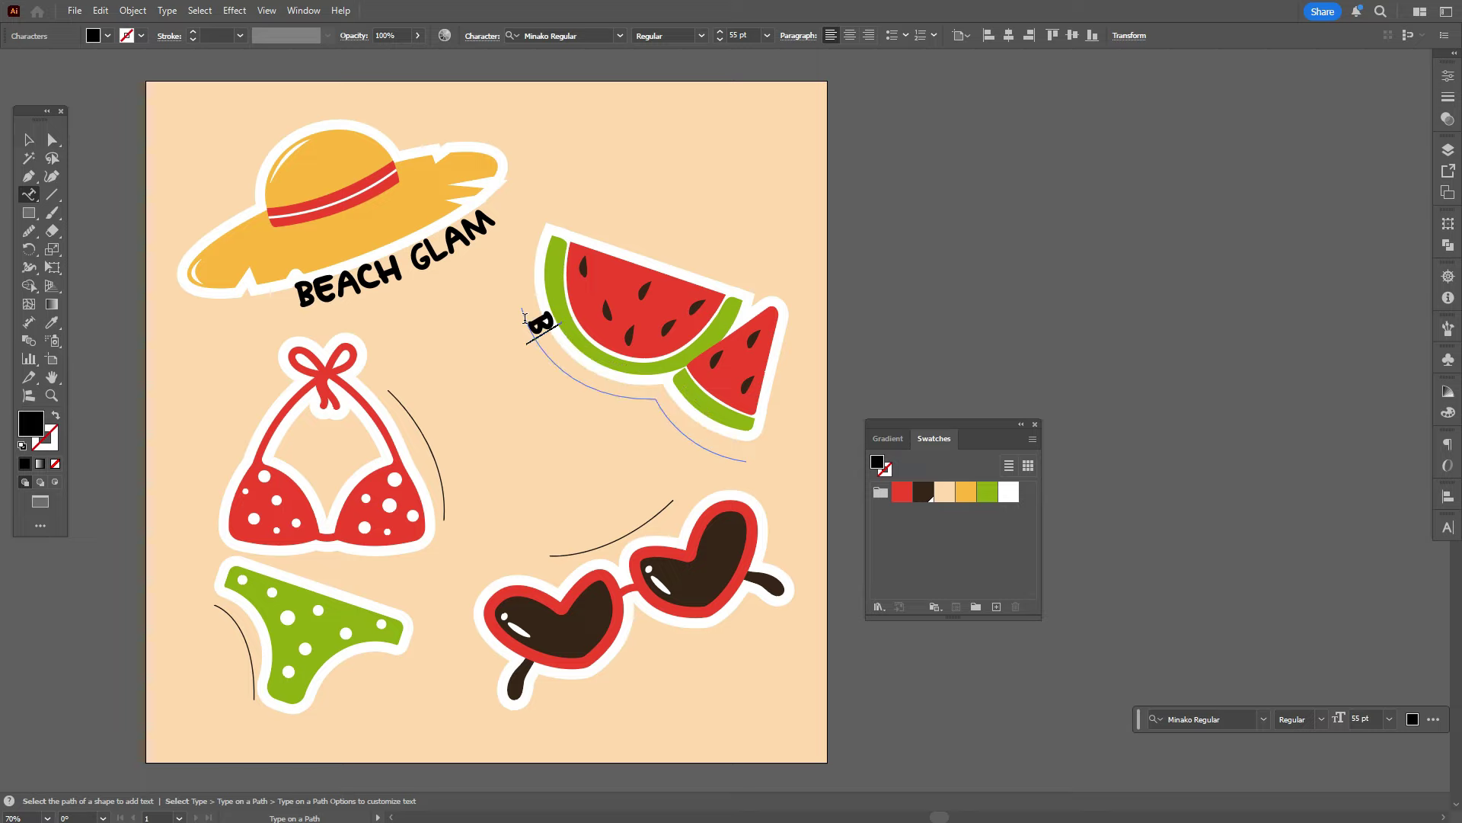
pyautogui.write('ITE')
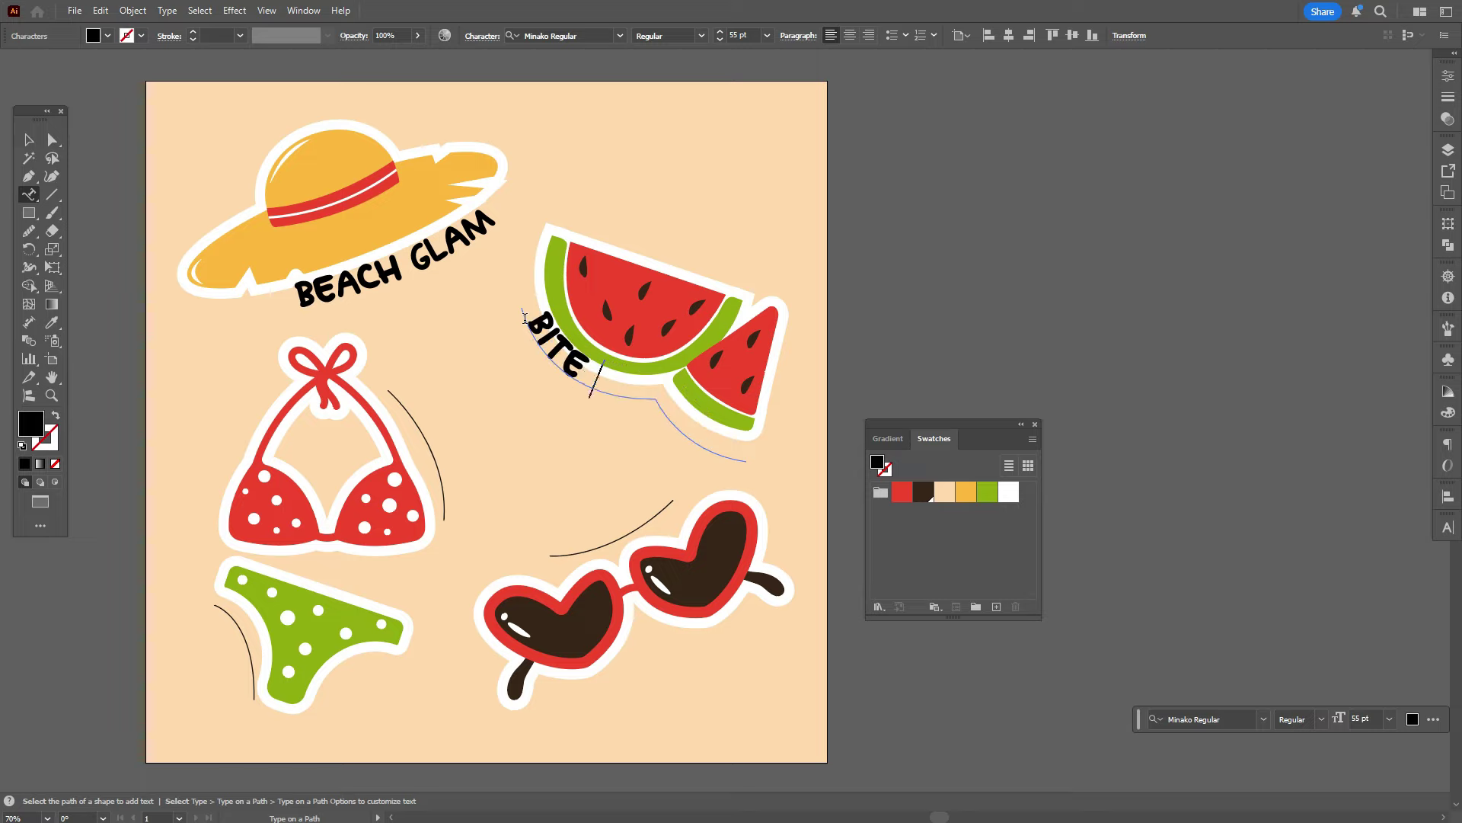
pyautogui.write(' MW')
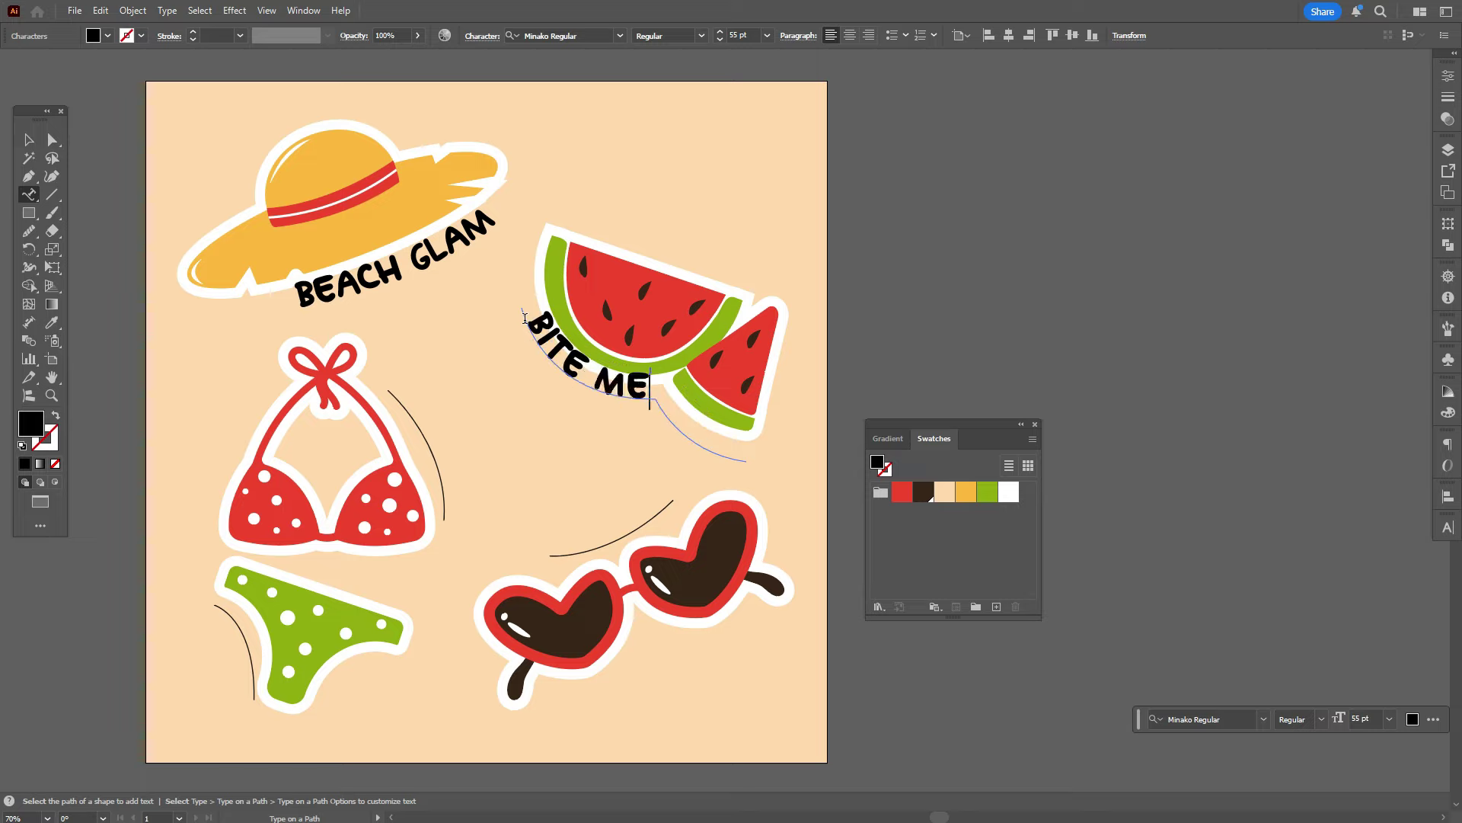
# Step: Add the path text "COOL VIEW" along the curve above the sunglasses and lengthen its path to fit both words
pyautogui.click(577, 553)
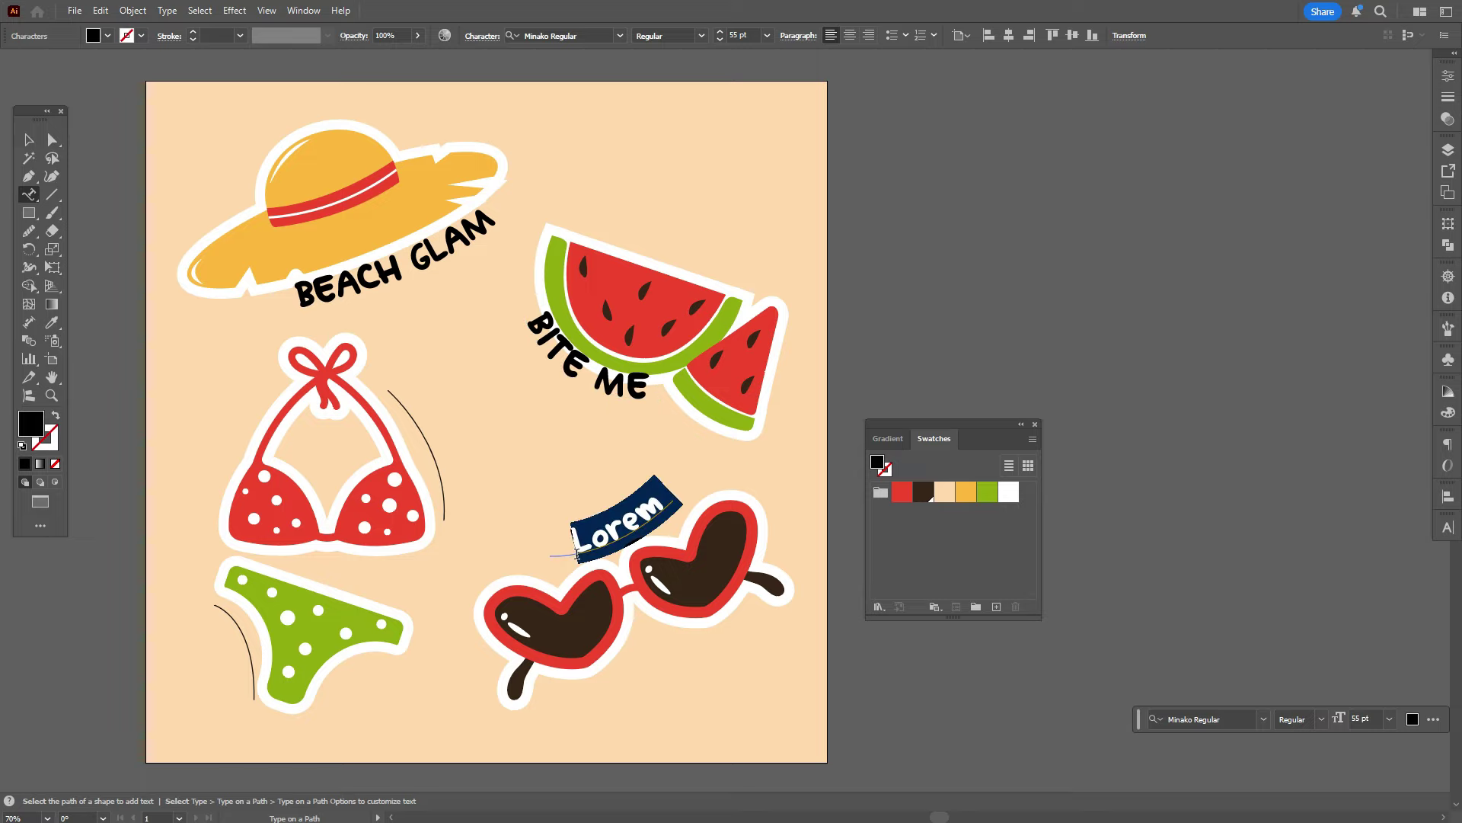
pyautogui.write('COOL')
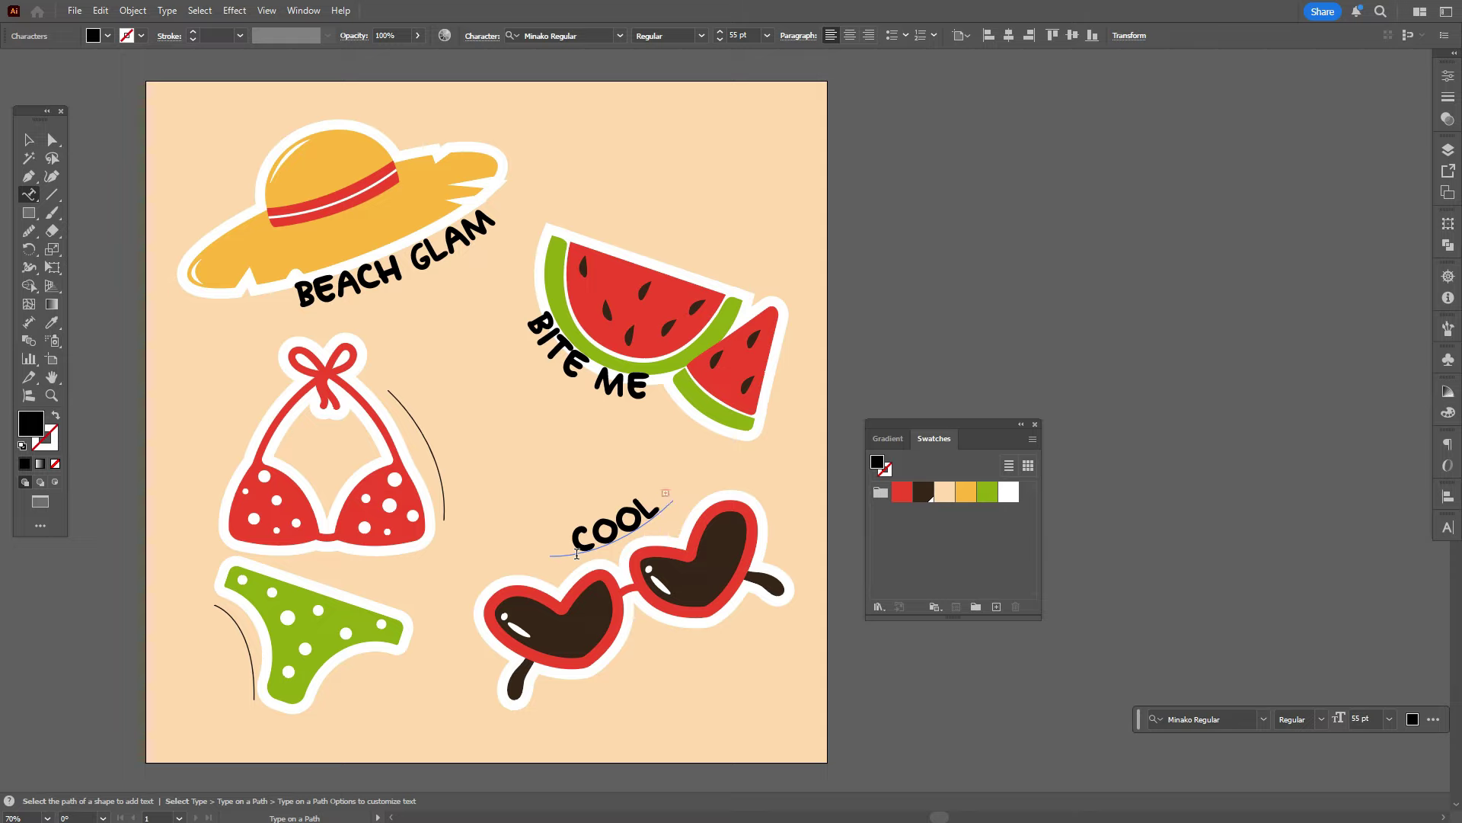
pyautogui.click(53, 141)
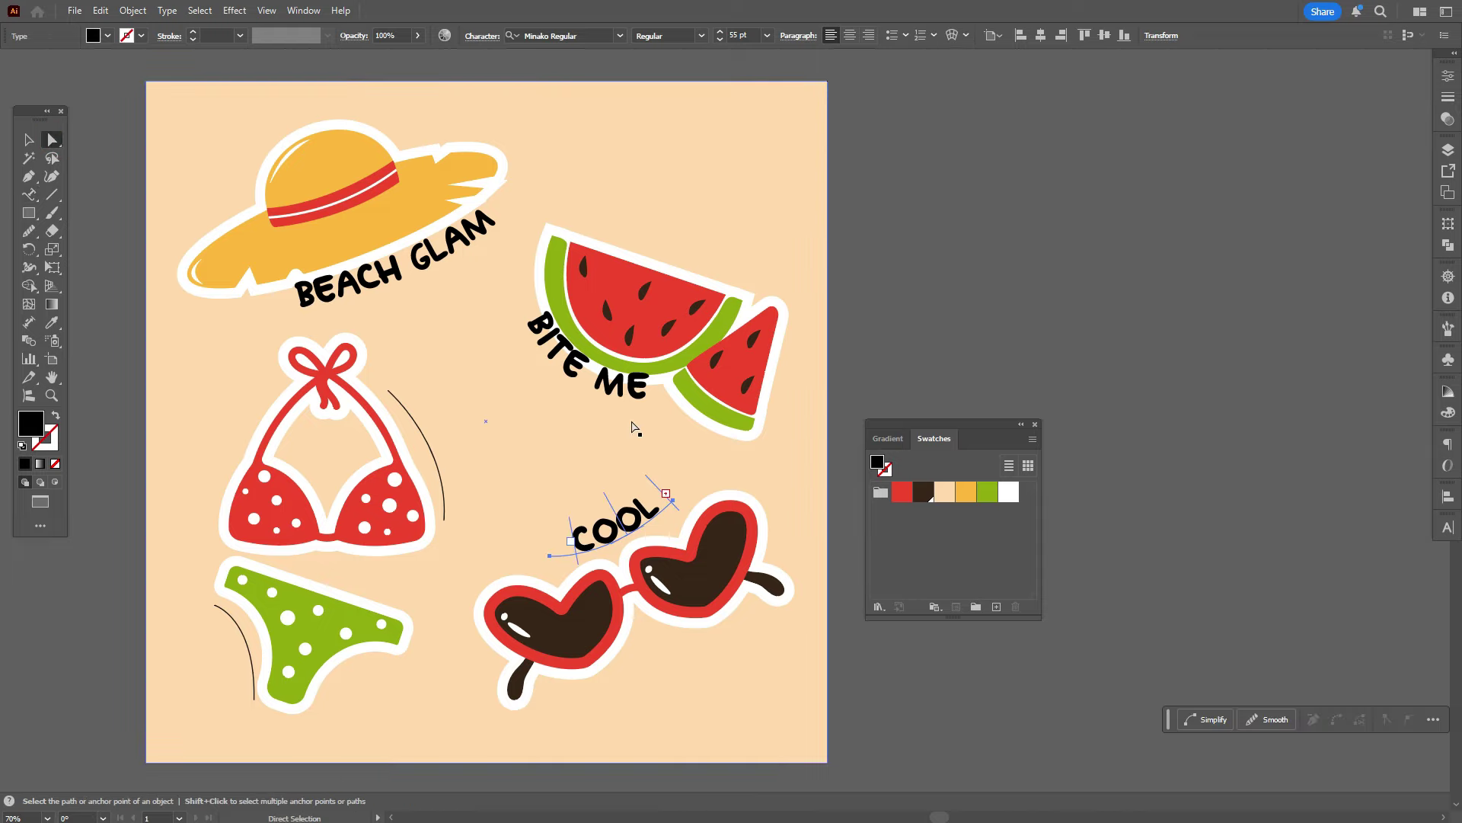
pyautogui.click(674, 500)
pyautogui.moveTo(675, 504)
pyautogui.mouseDown()
pyautogui.moveTo(741, 468)
pyautogui.moveTo(853, 449)
pyautogui.moveTo(653, 480)
pyautogui.moveTo(714, 487)
pyautogui.moveTo(681, 503)
pyautogui.mouseUp()
pyautogui.click(29, 140)
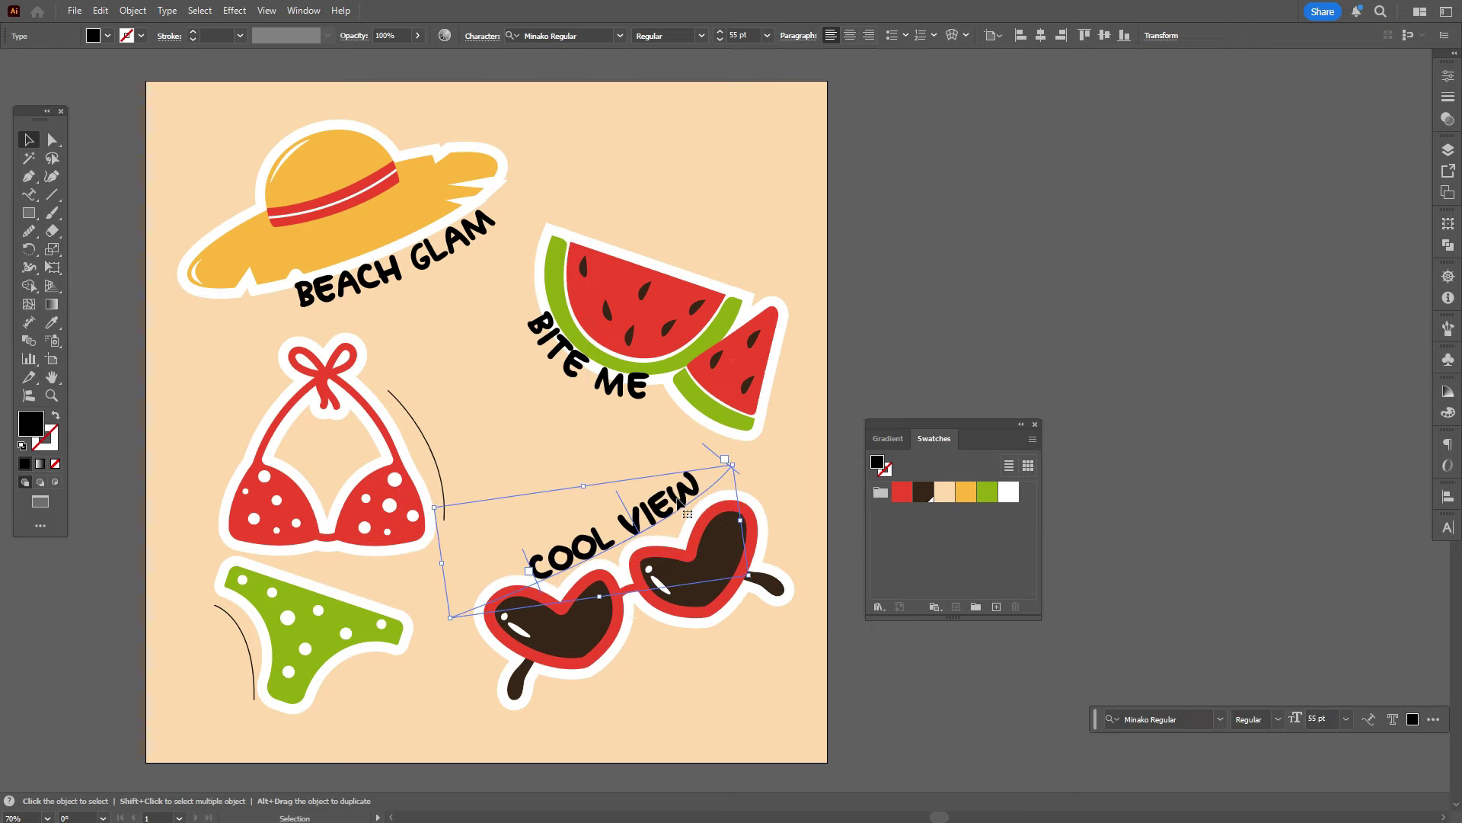
# Step: Add an anchor point in the middle of the "COOL VIEW" text path
pyautogui.moveTo(34, 181); pyautogui.dragTo(99, 198)
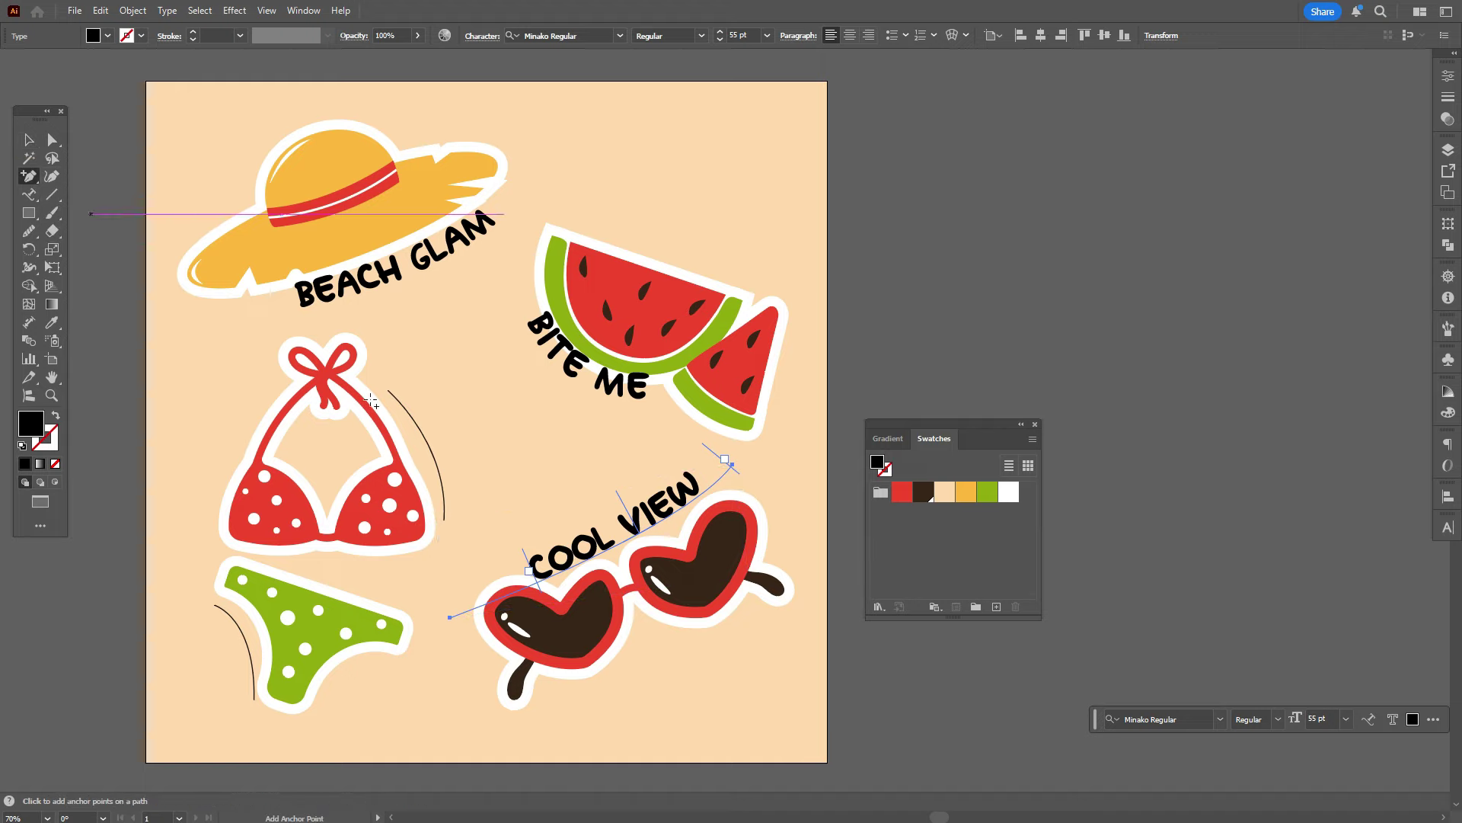
pyautogui.click(624, 542)
pyautogui.click(625, 542)
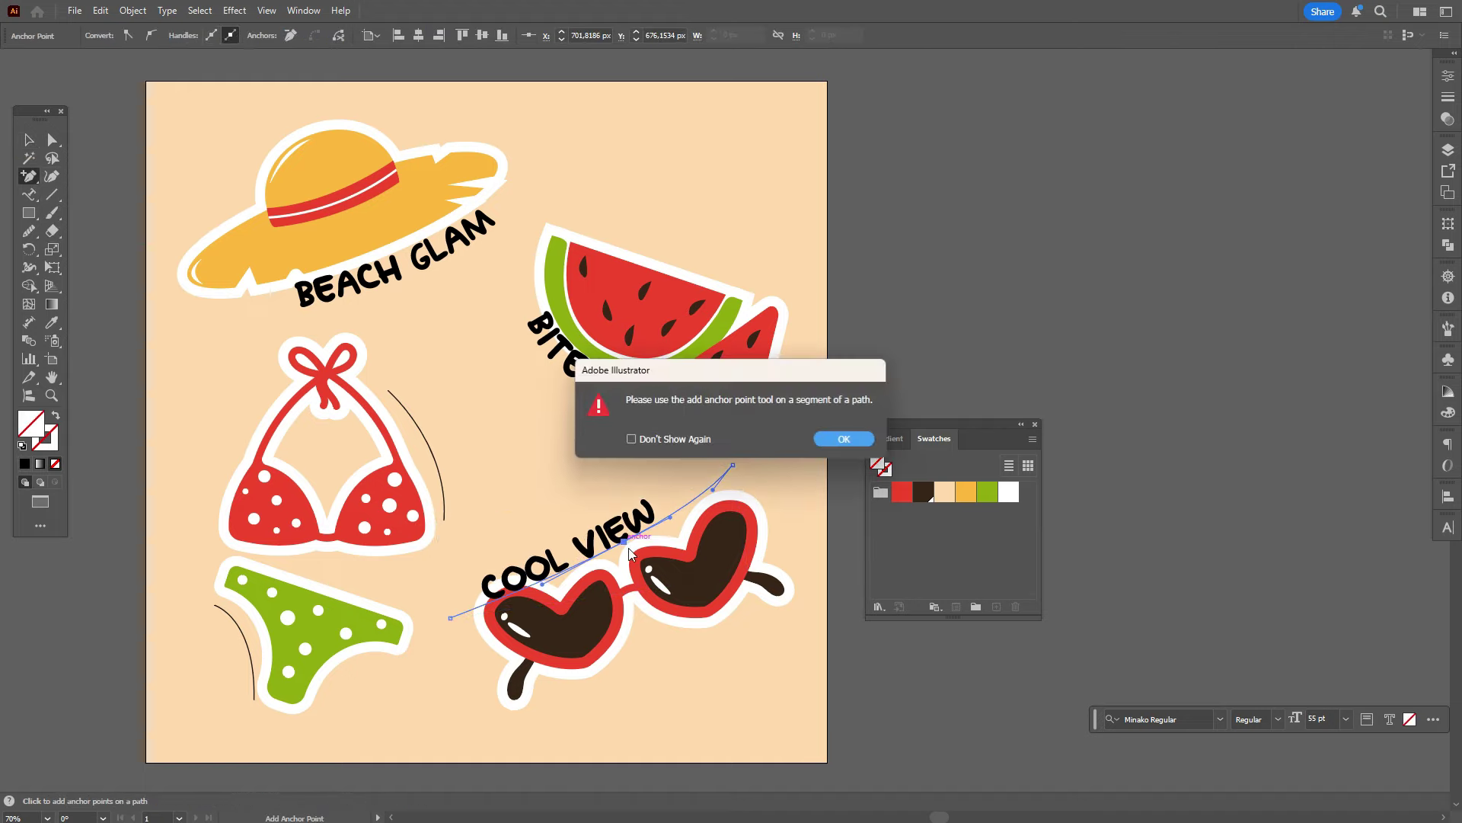
pyautogui.click(859, 438)
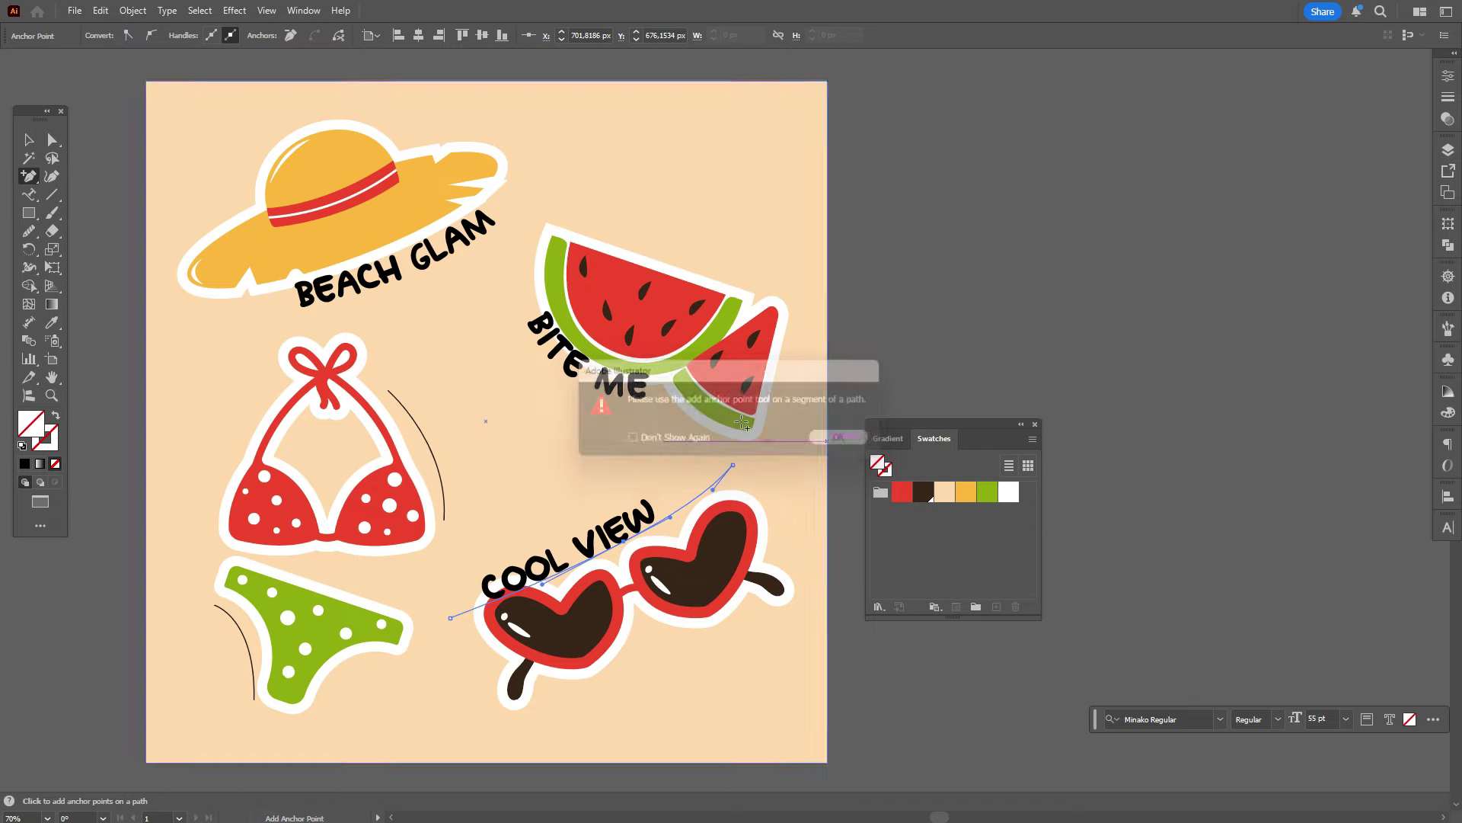
# Step: Reshape the "COOL VIEW" path by its middle anchor and position the text closely above the sunglasses
pyautogui.click(50, 139)
pyautogui.moveTo(619, 544); pyautogui.dragTo(668, 524)
pyautogui.click(29, 139)
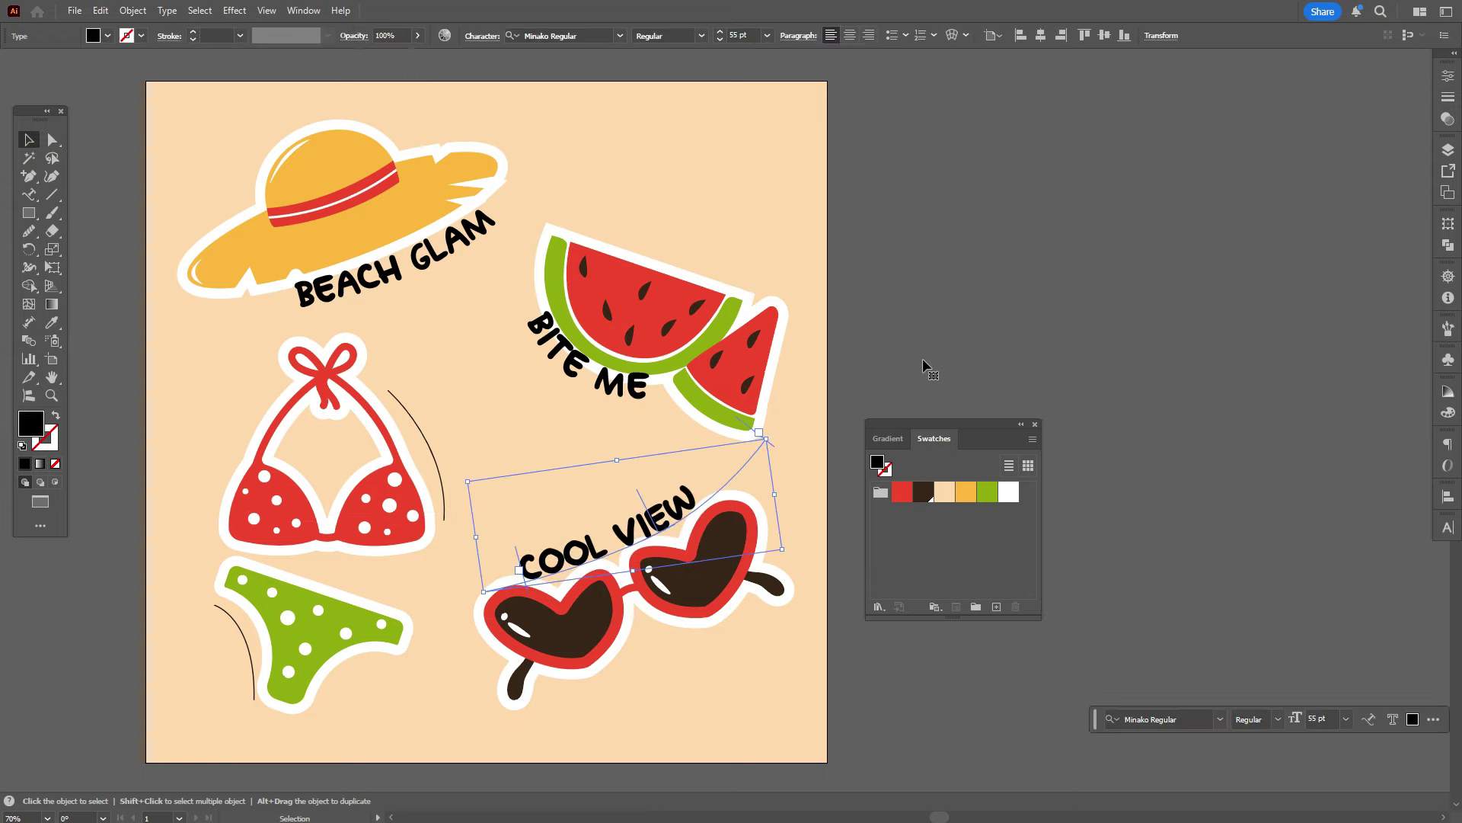
pyautogui.click(924, 367)
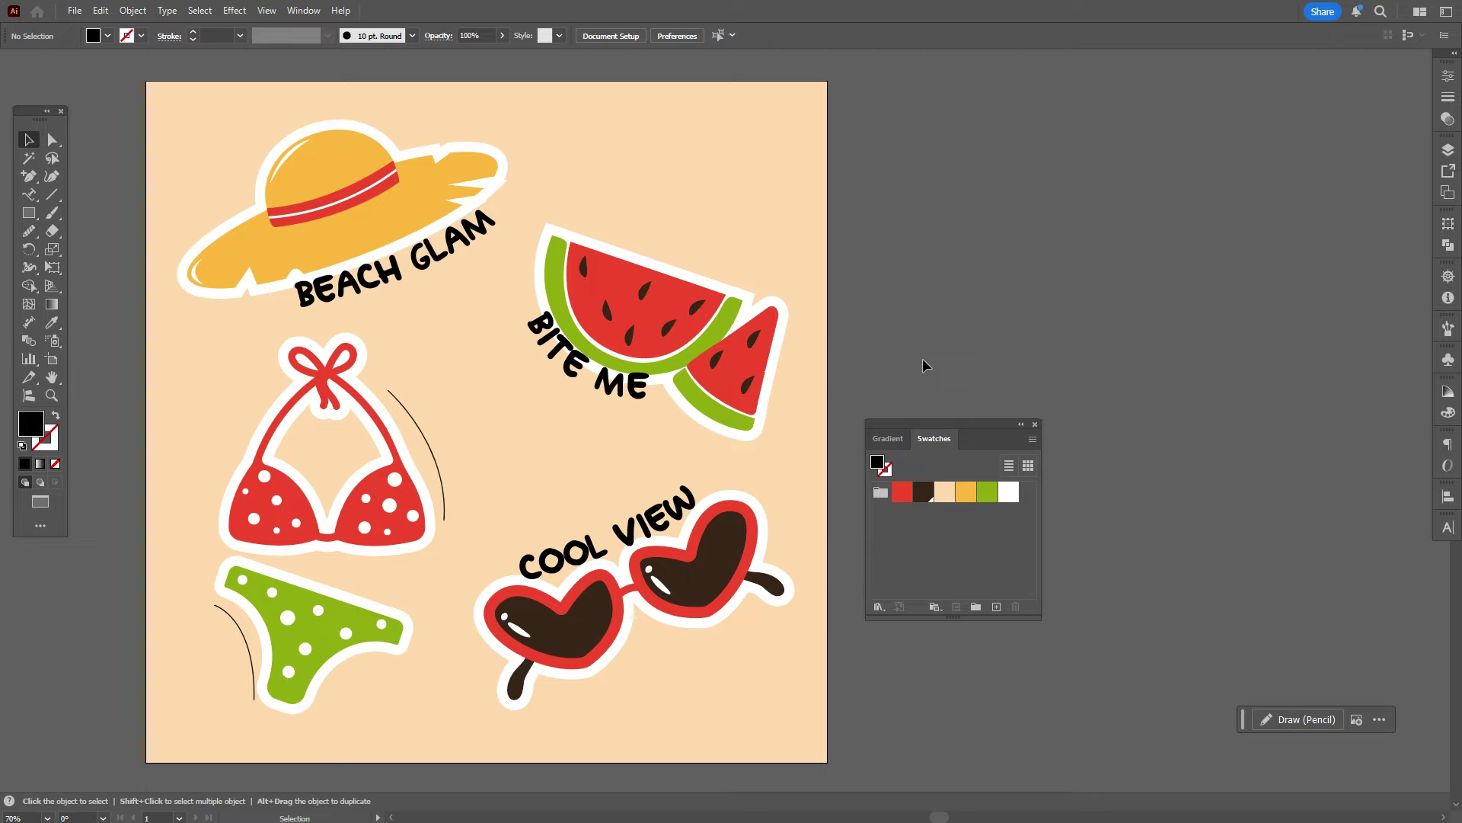
pyautogui.click(640, 516)
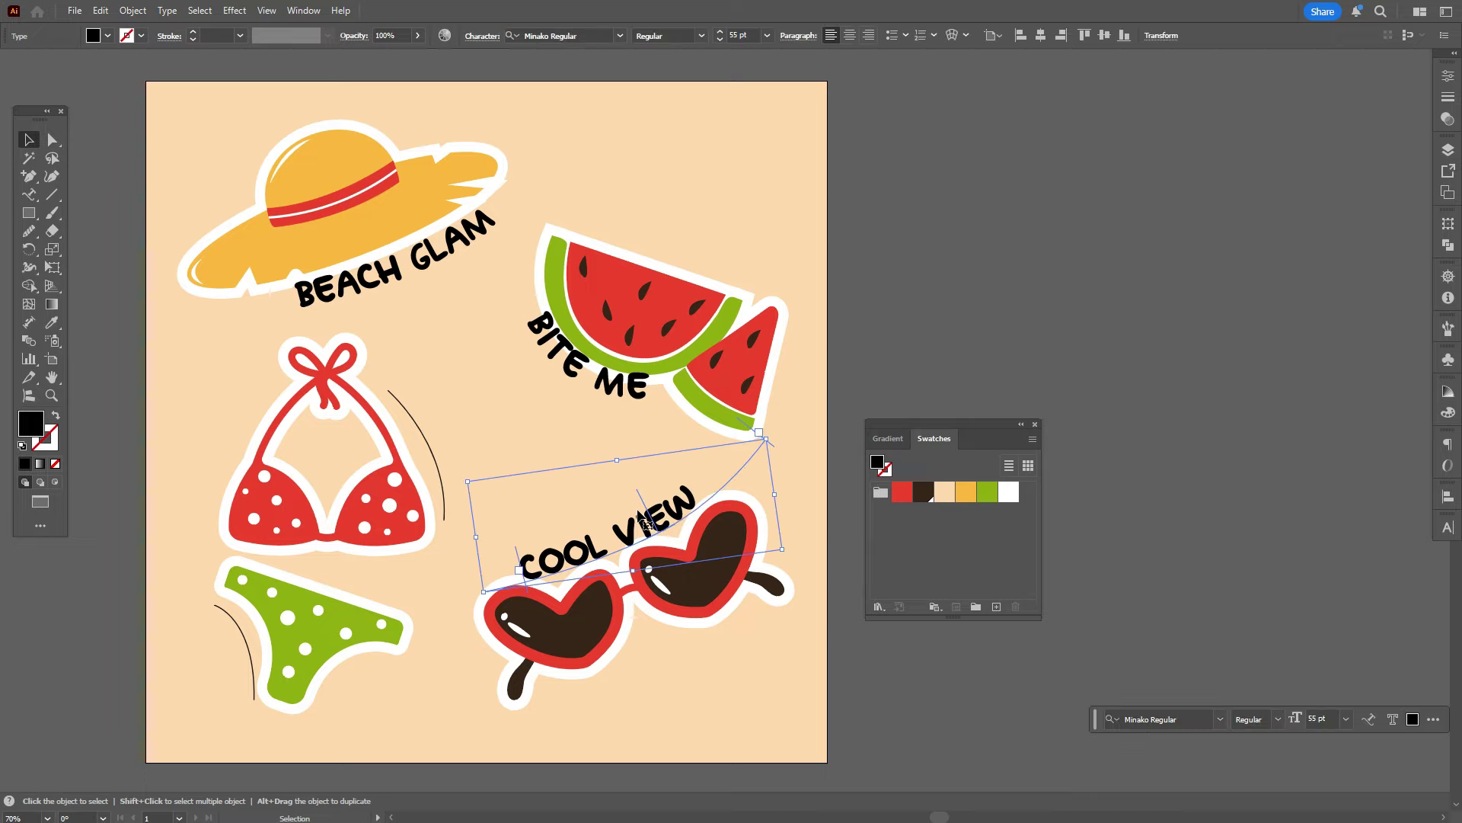
# Step: Add the path text "BIKINI" along the curve beside the bikini top and "BABE" along the curve beside the bikini bottom
pyautogui.click(423, 436)
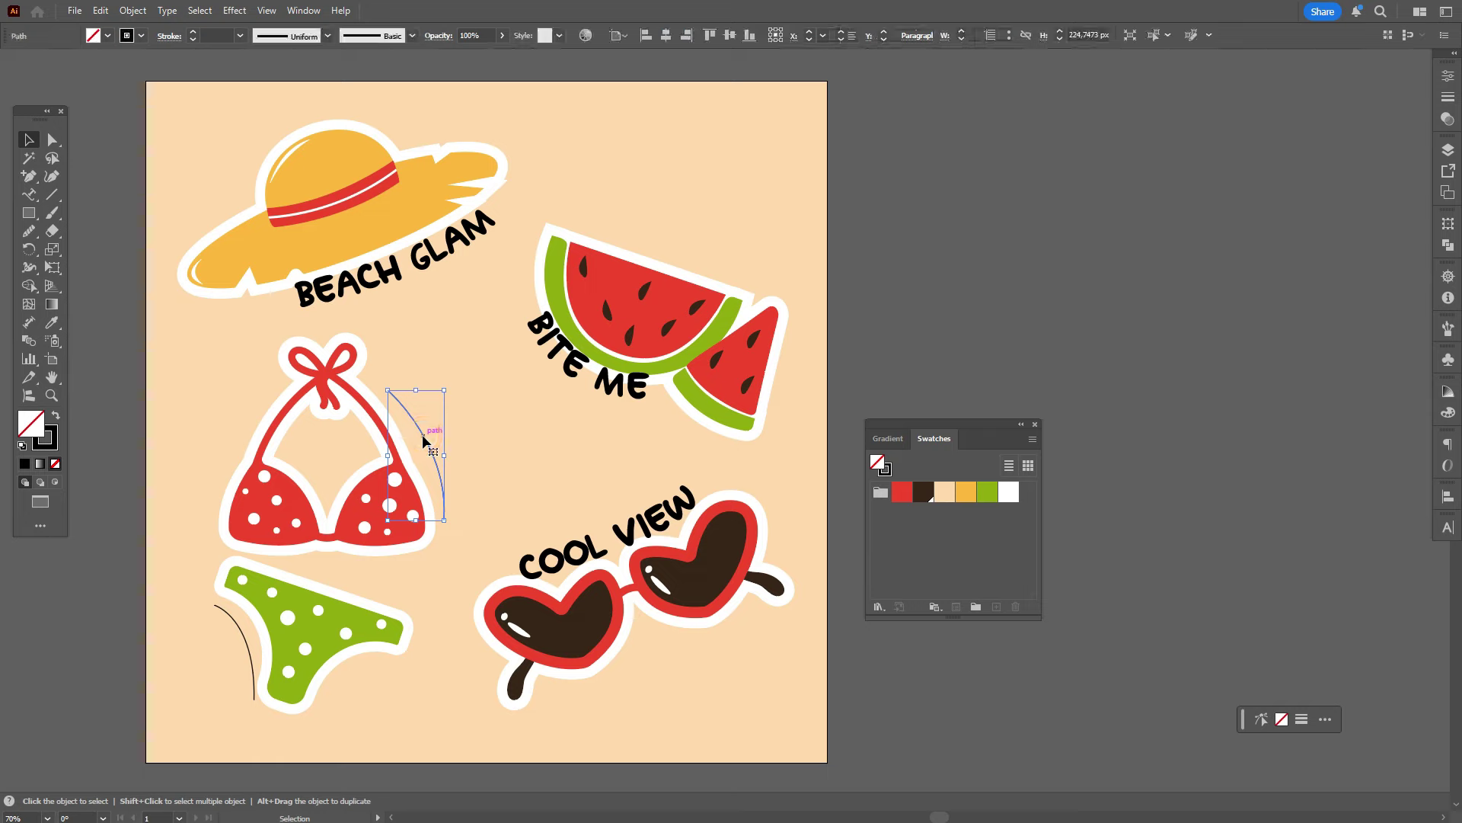
pyautogui.click(30, 195)
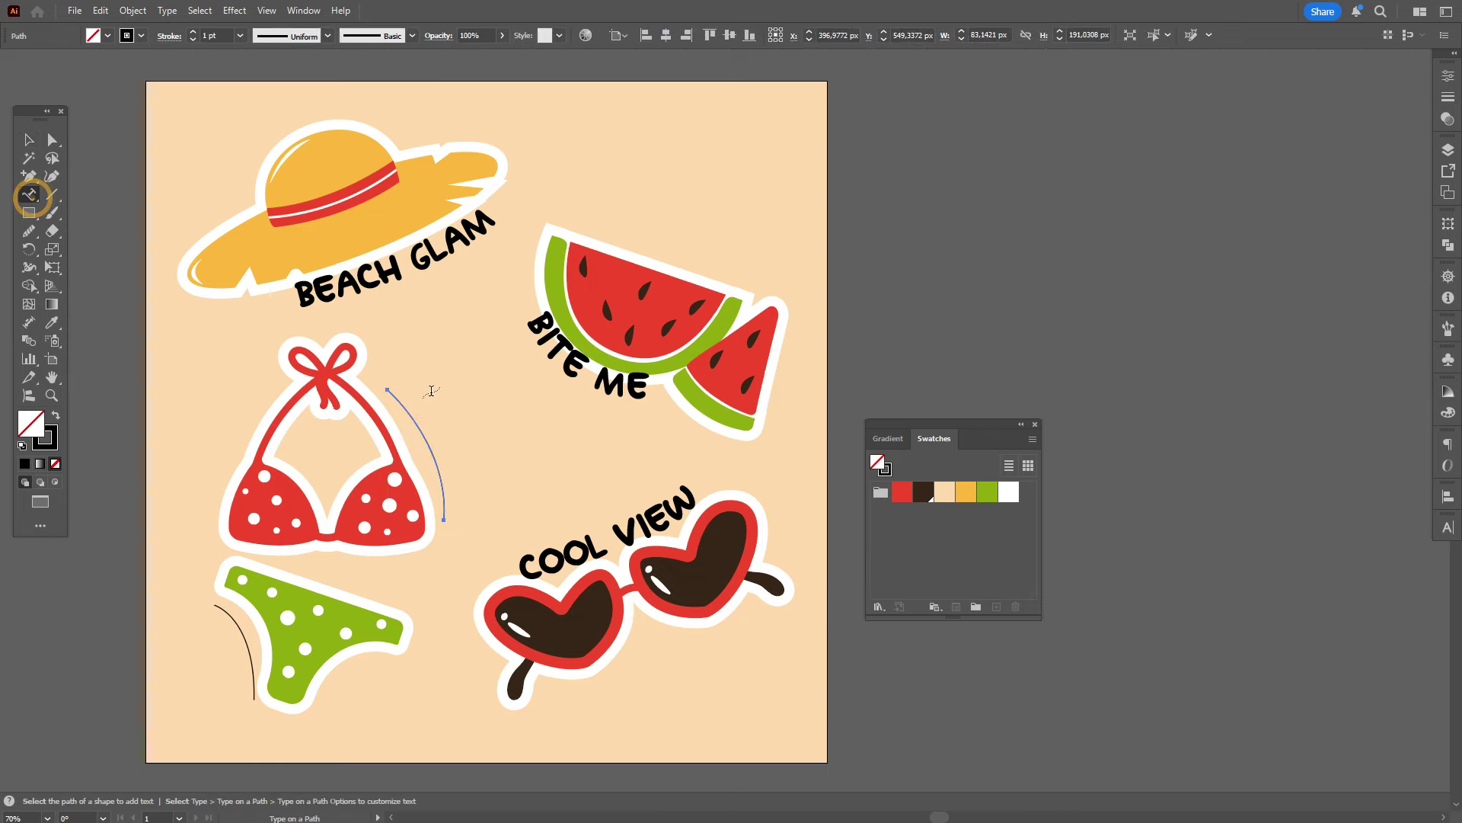
pyautogui.click(396, 399)
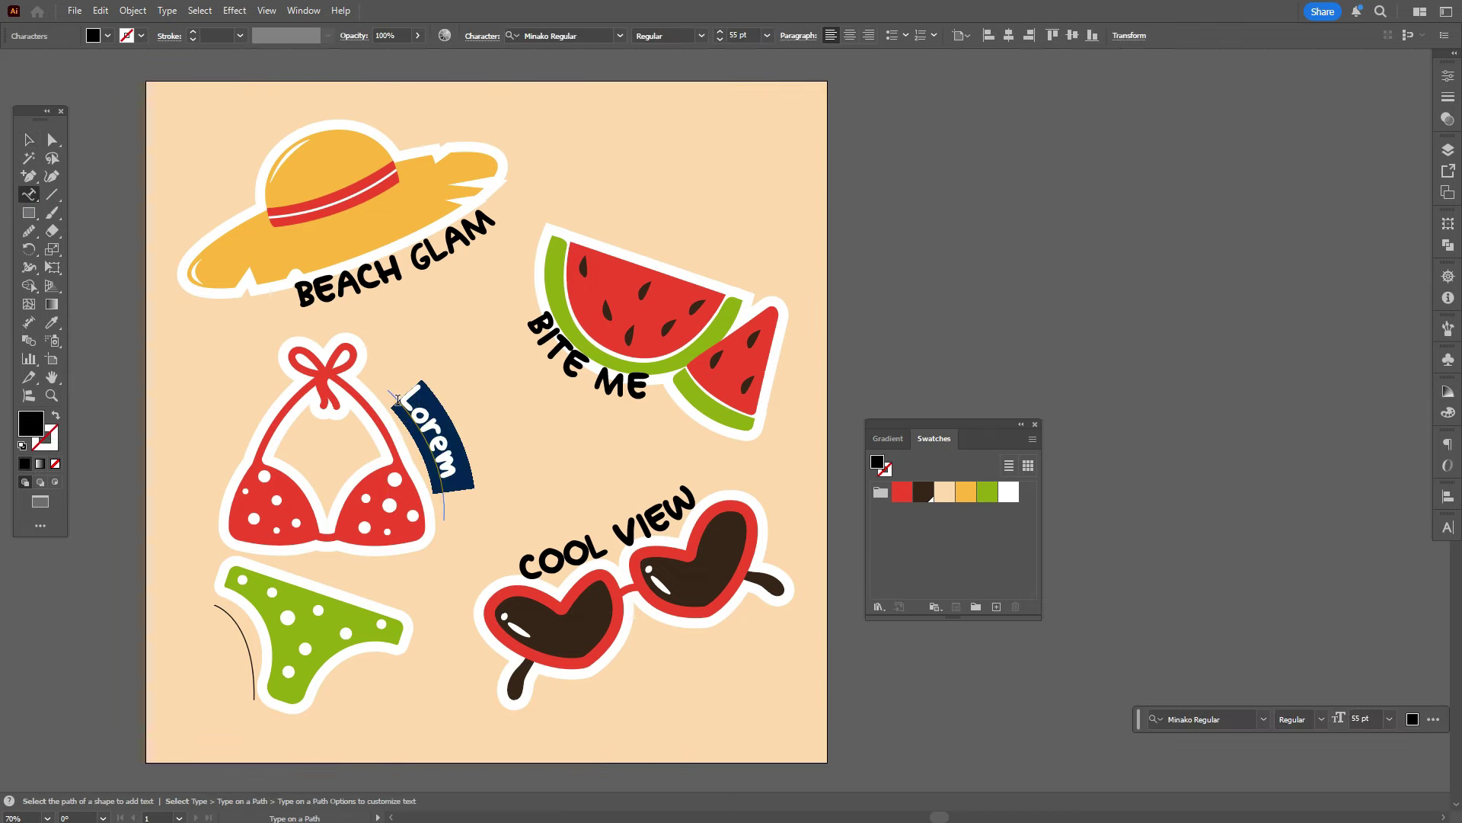
pyautogui.write('BIKINI')
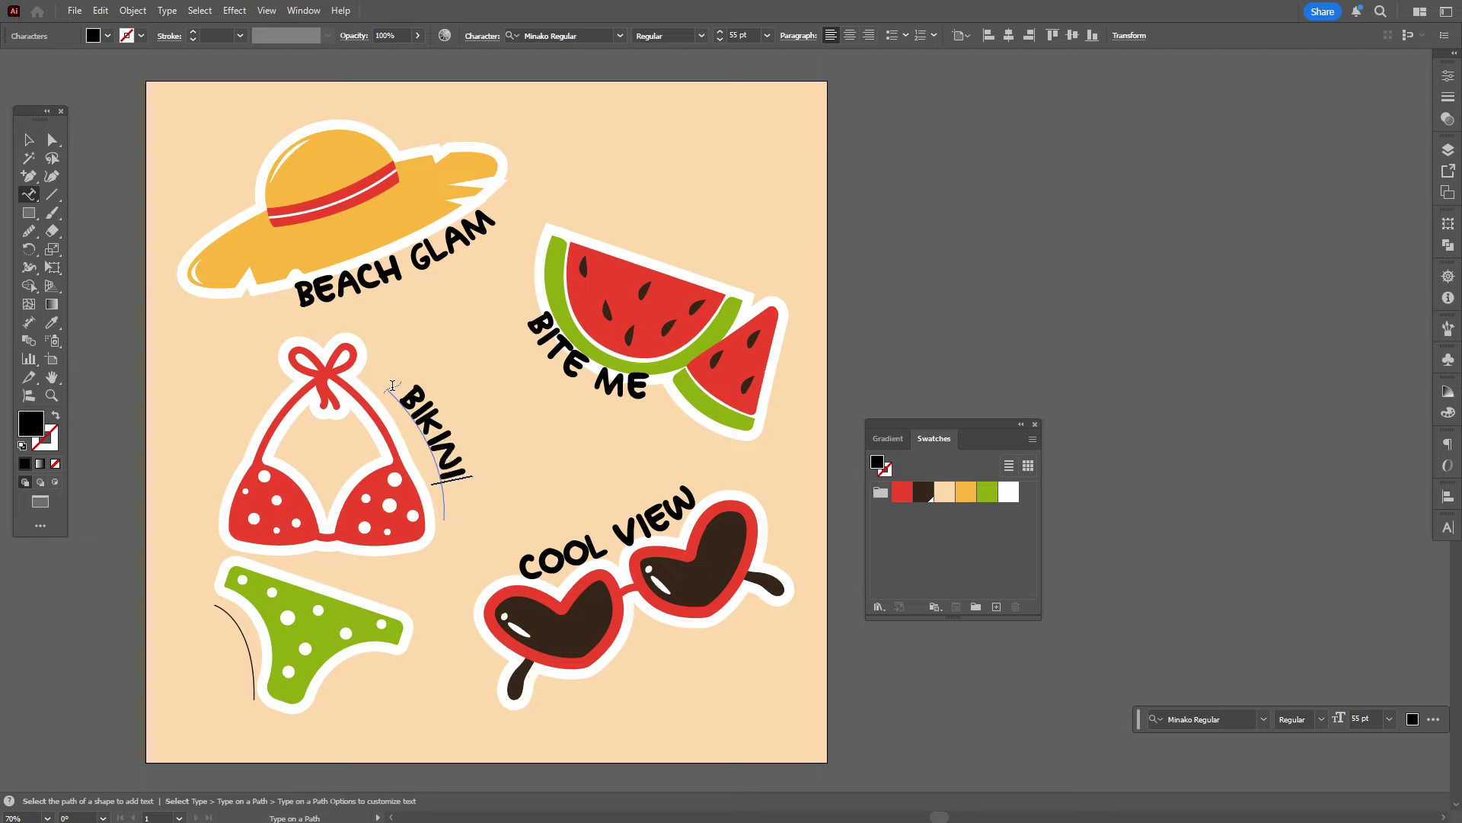
pyautogui.click(236, 619)
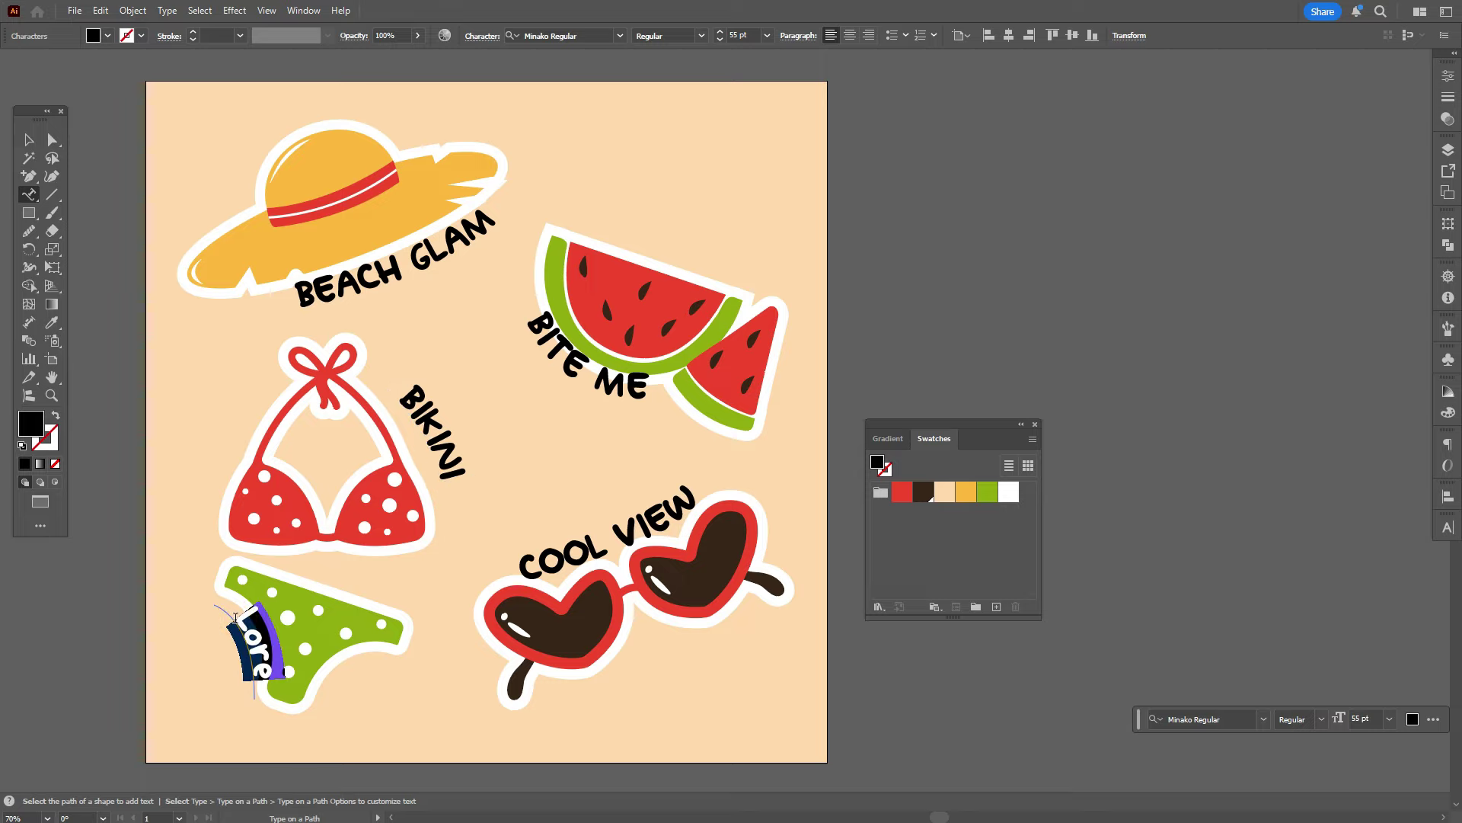
pyautogui.write('BABE')
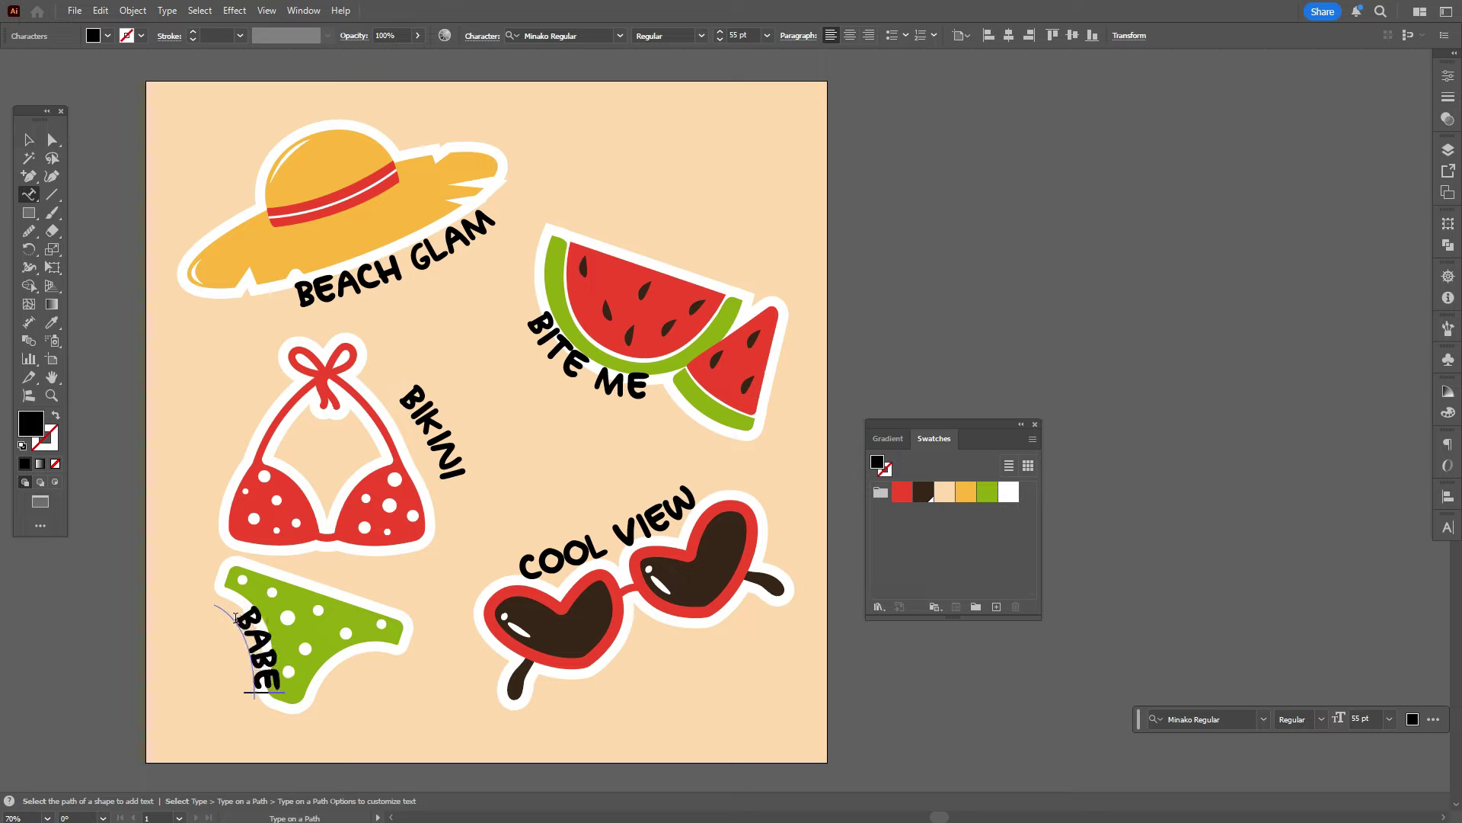
# Step: Move the "BABE" text left and rotate it slightly so it follows the bikini bottom's left edge
pyautogui.click(25, 141)
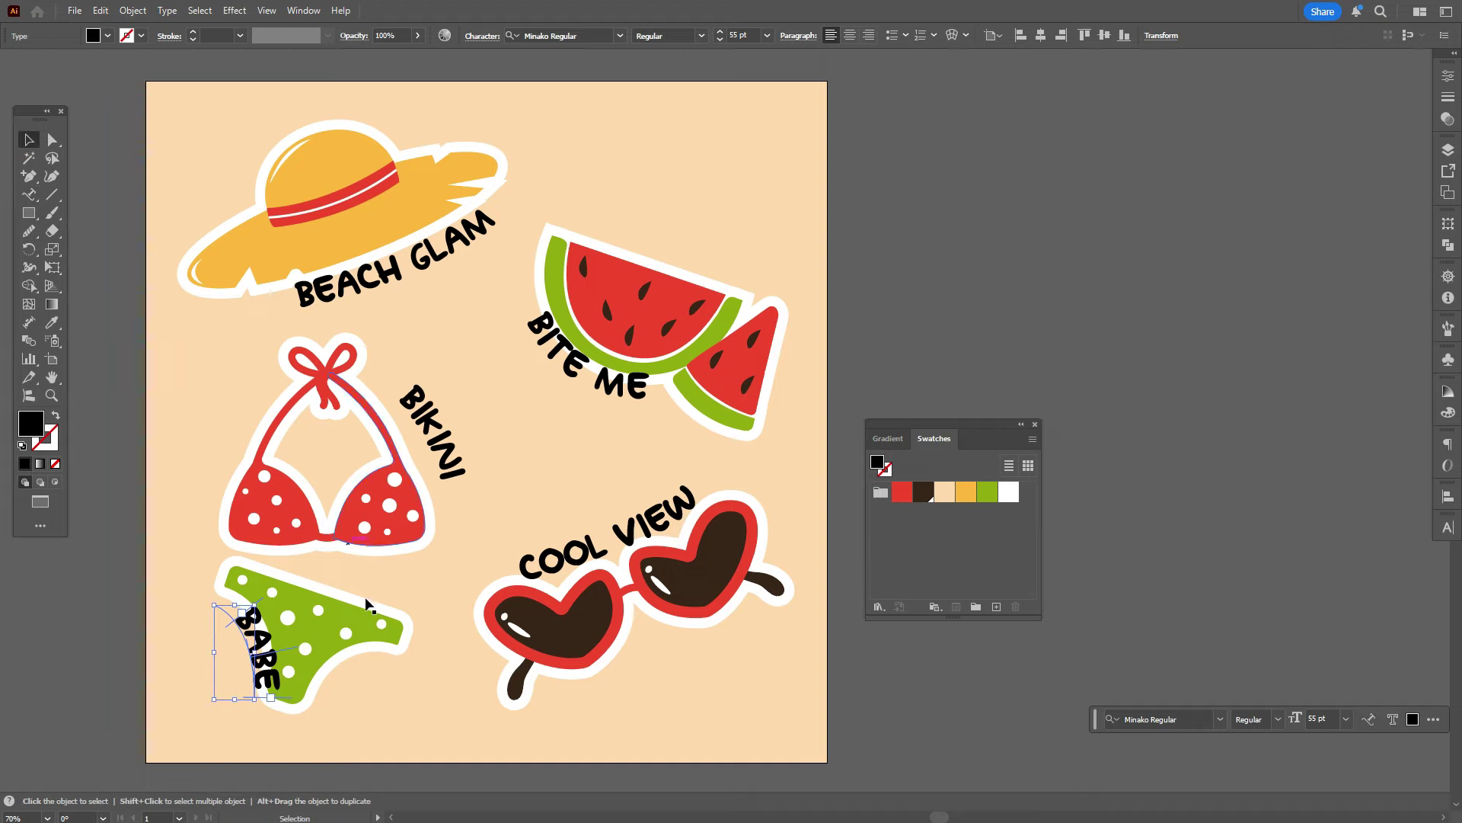
pyautogui.moveTo(263, 644); pyautogui.dragTo(253, 655)
pyautogui.click(868, 655)
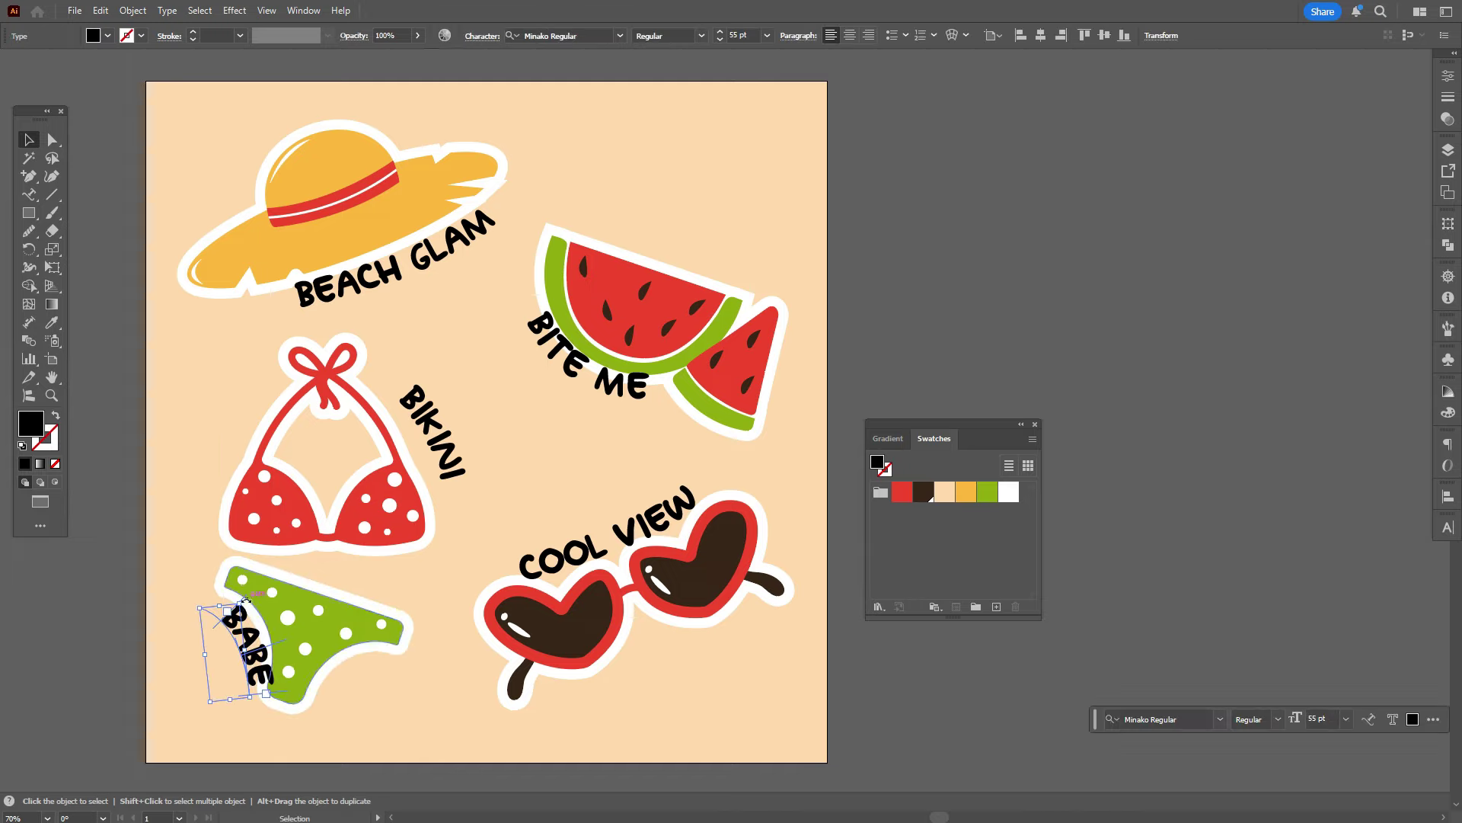
pyautogui.moveTo(246, 602); pyautogui.dragTo(253, 647)
pyautogui.click(902, 630)
pyautogui.scroll(1, 902, 628)
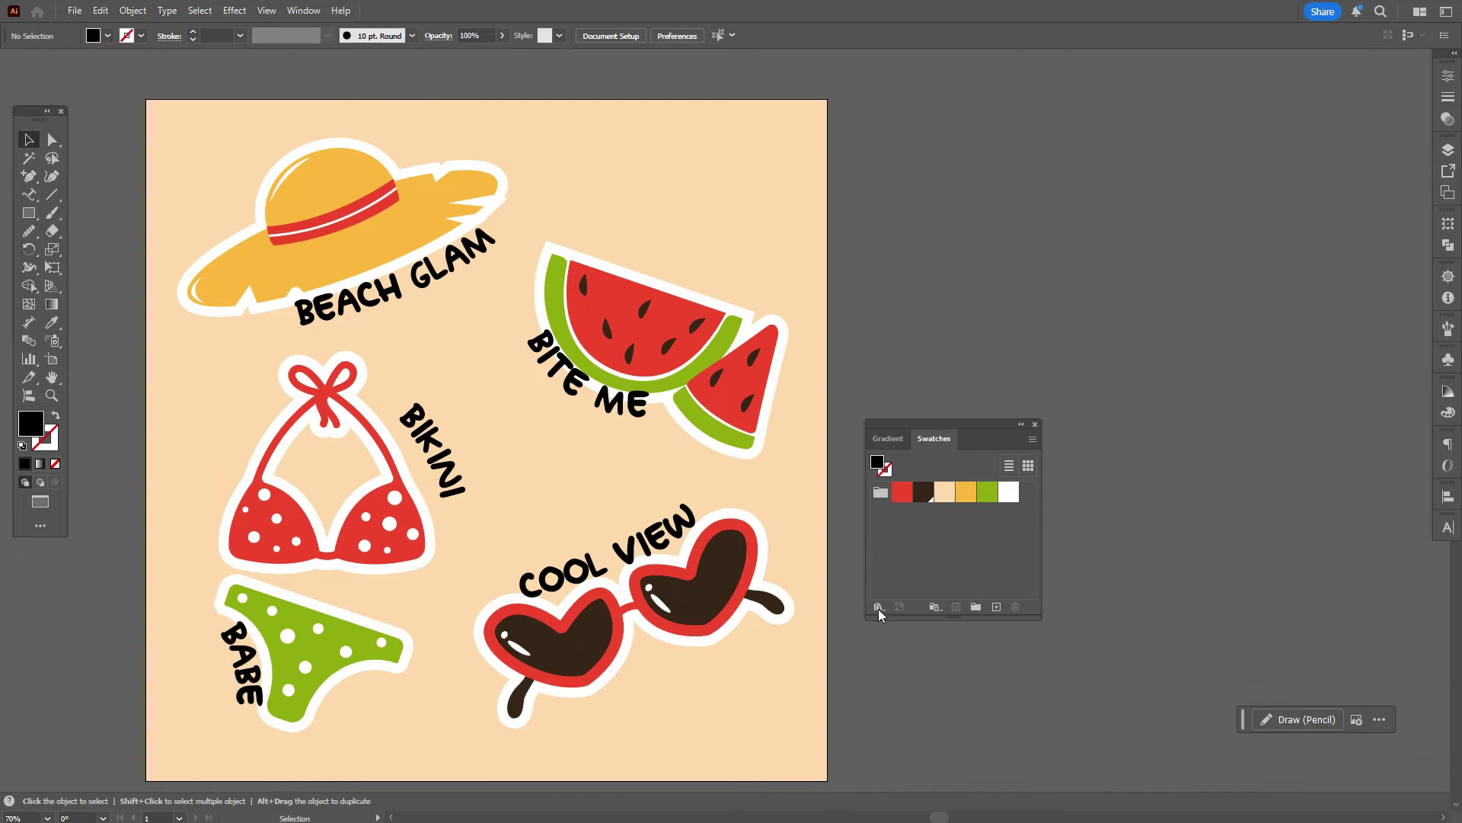
# Step: Shift the "BITE ME" text along its path with extra spacing so it curves beneath both watermelon slices
pyautogui.click(642, 415)
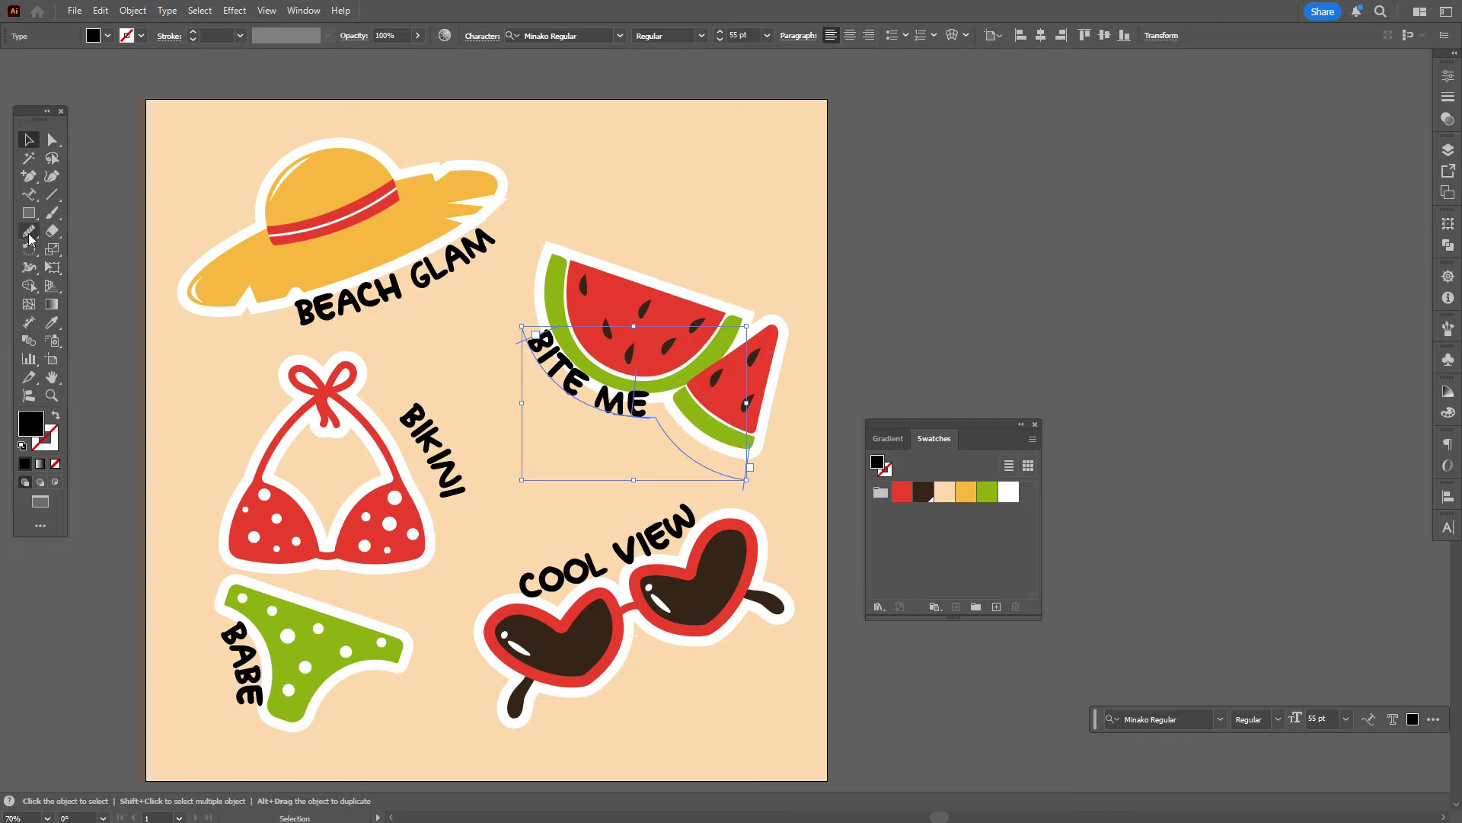
pyautogui.click(29, 194)
pyautogui.click(598, 402)
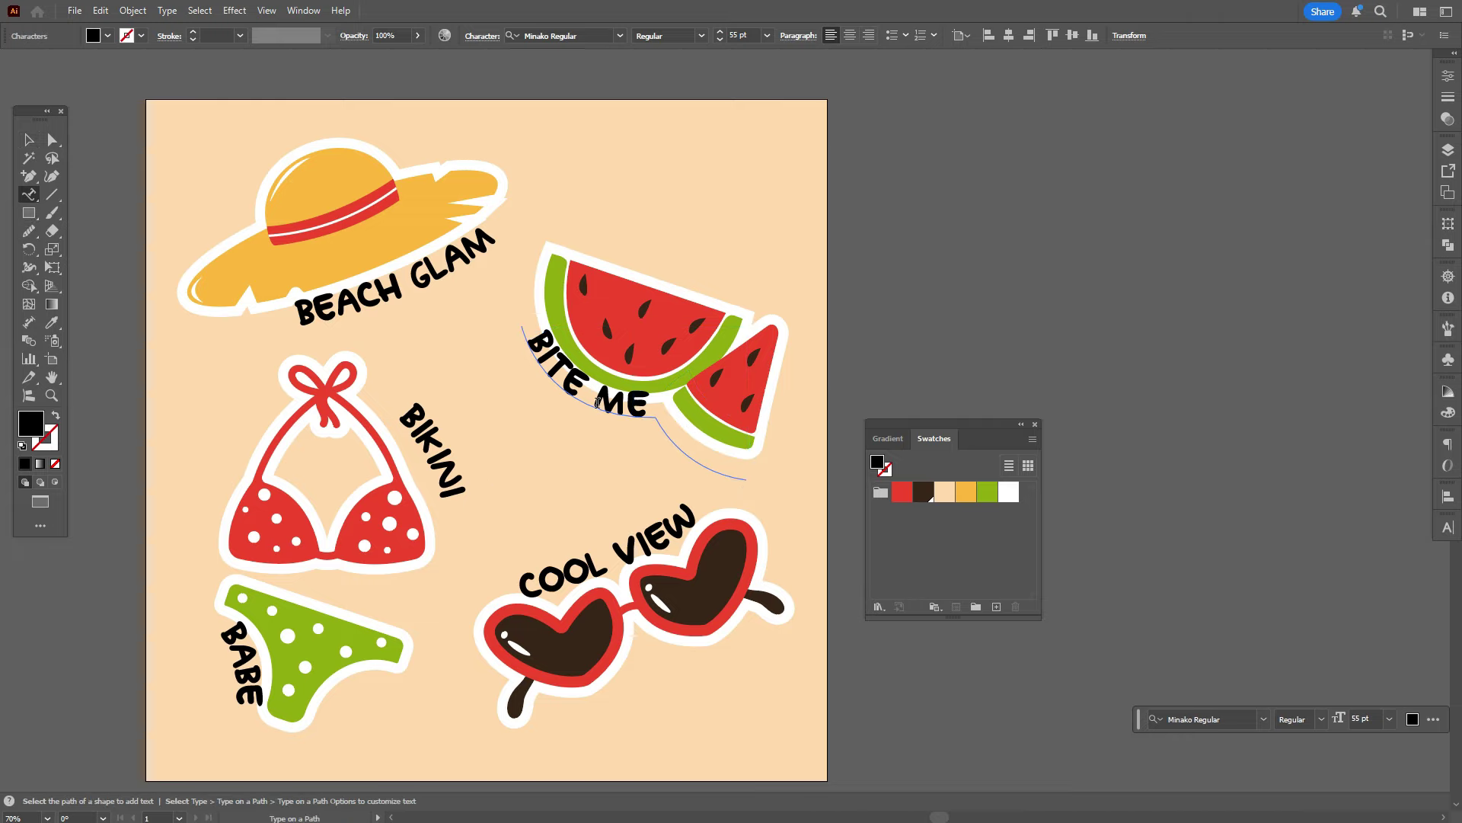
pyautogui.click(533, 345)
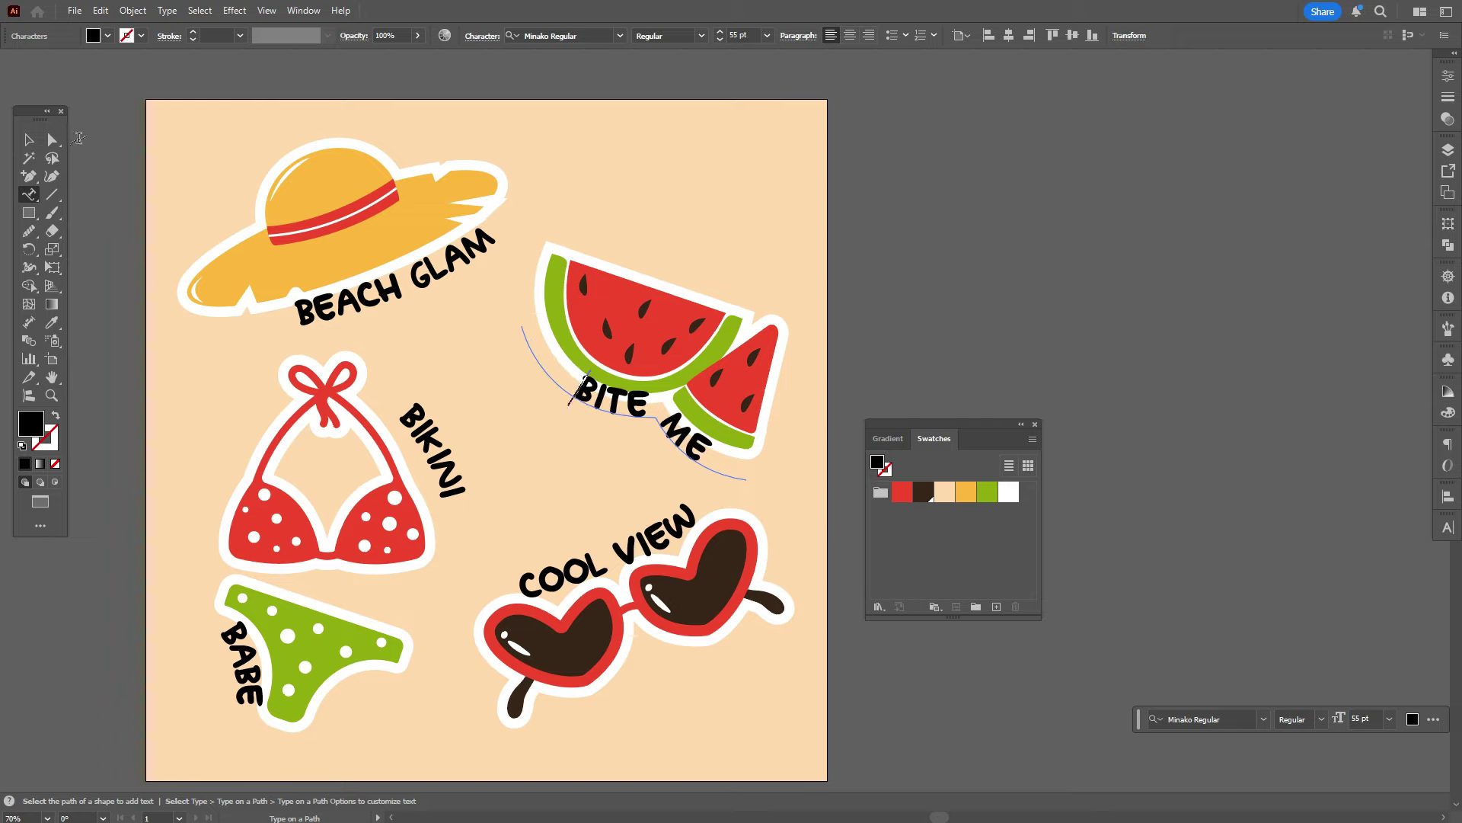
# Step: Convert the "BITE ME" path text to outlines and move it slightly down and left under the watermelon
pyautogui.click(28, 140)
pyautogui.click(724, 466)
pyautogui.rightClick(728, 467)
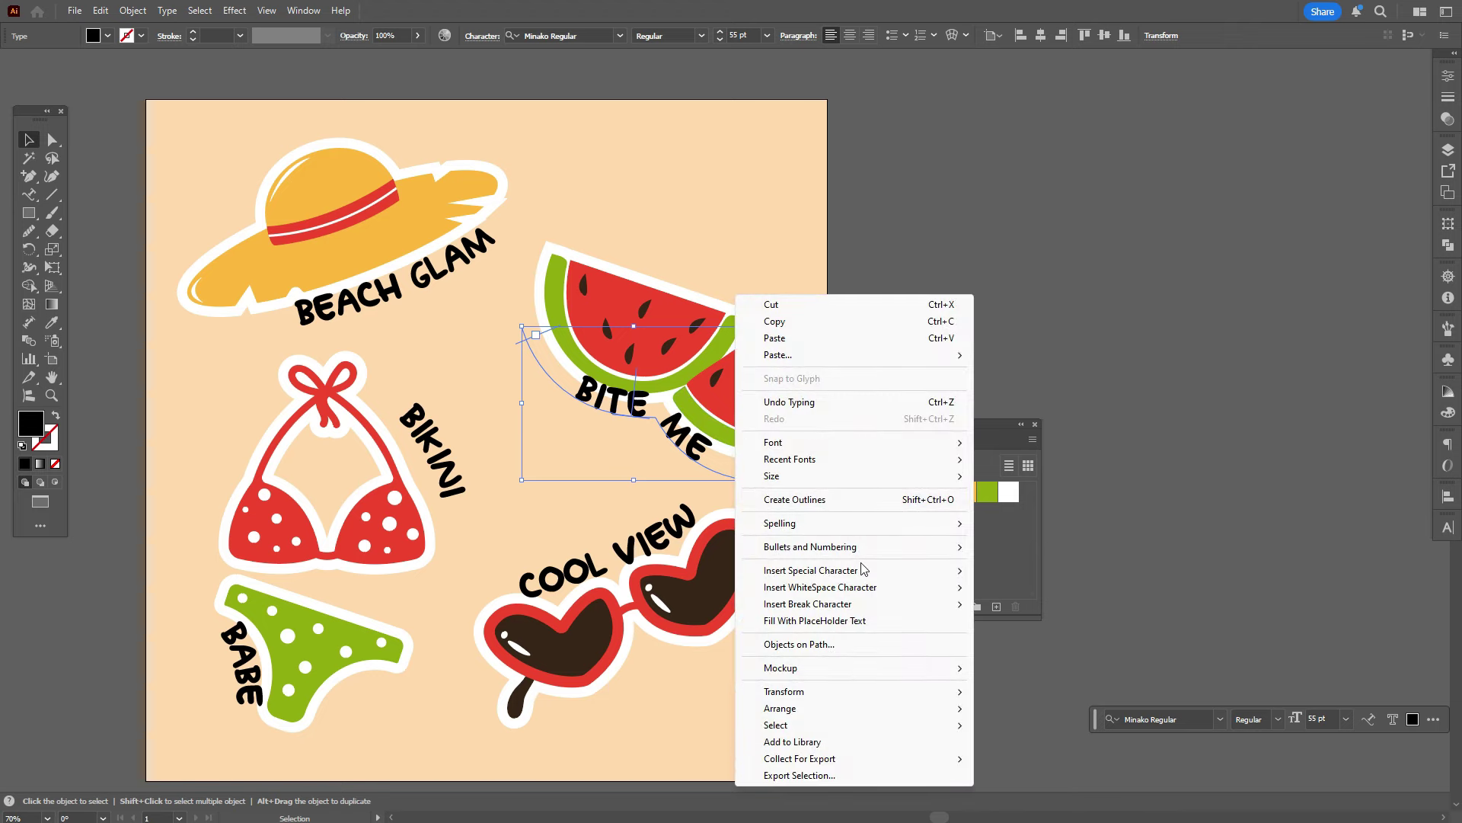
pyautogui.click(826, 500)
pyautogui.moveTo(696, 453); pyautogui.dragTo(690, 461)
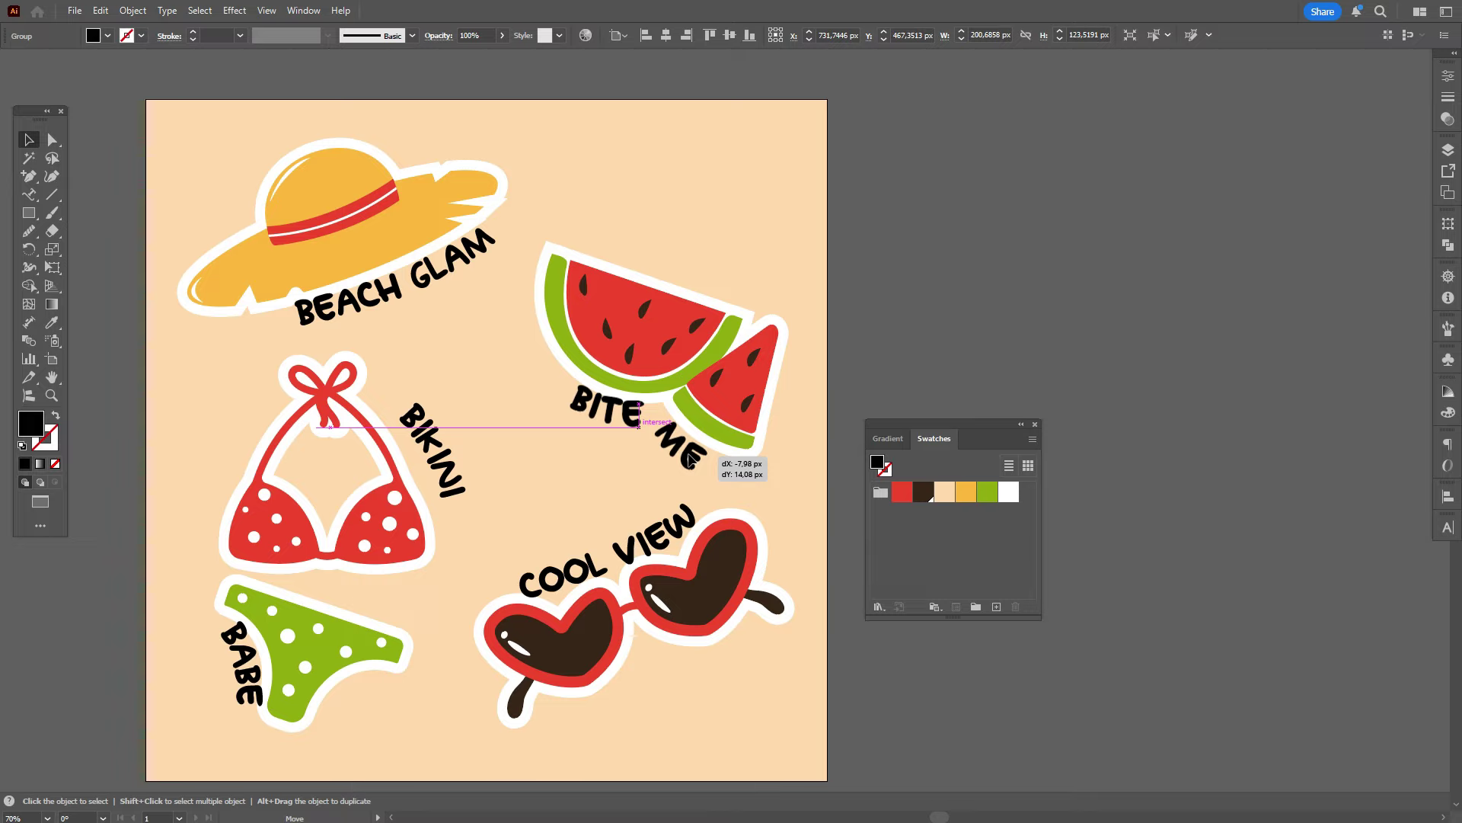
pyautogui.moveTo(689, 459); pyautogui.dragTo(690, 460)
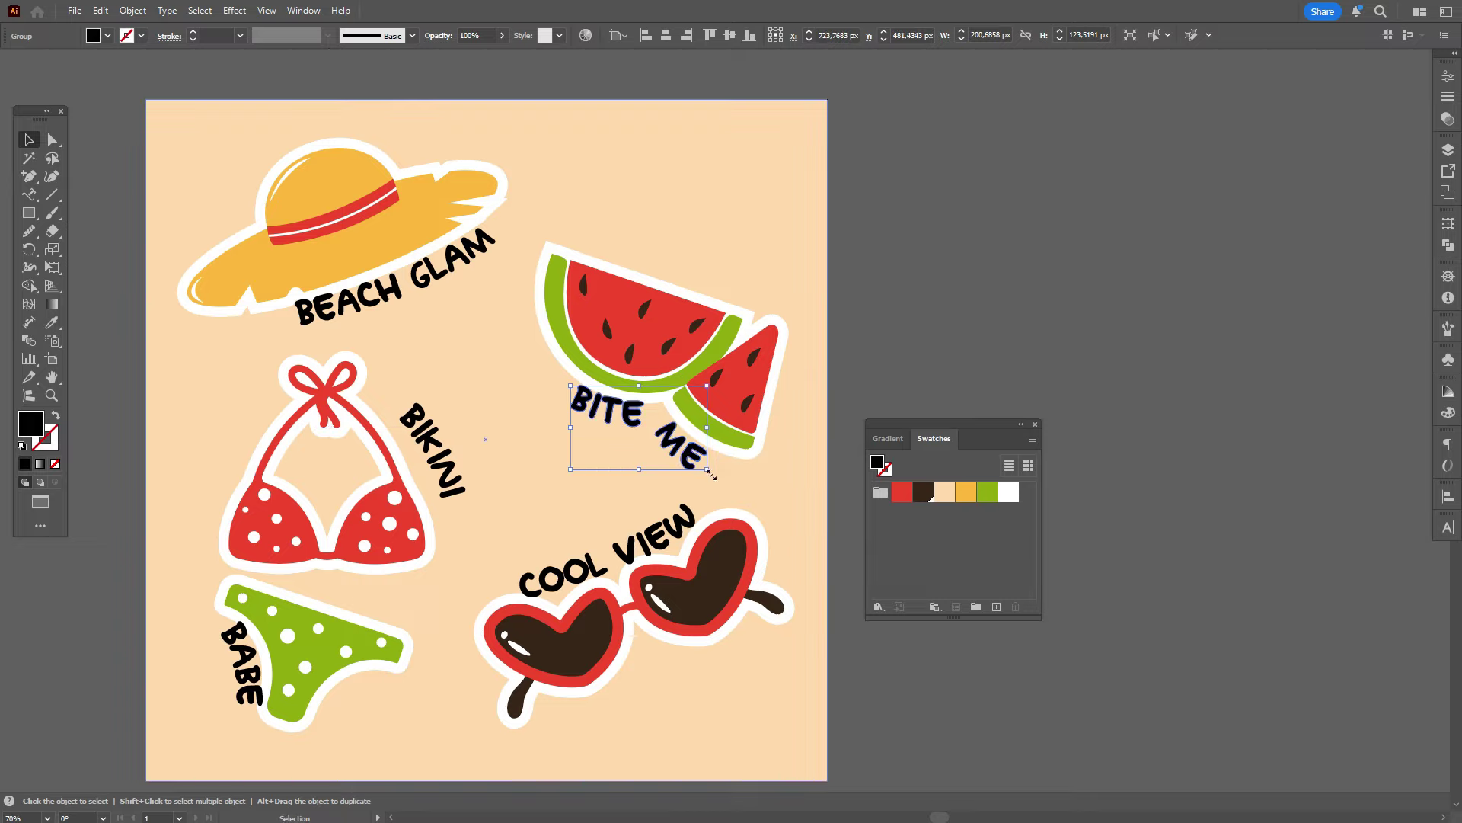
pyautogui.click(664, 538)
pyautogui.rightClick(672, 539)
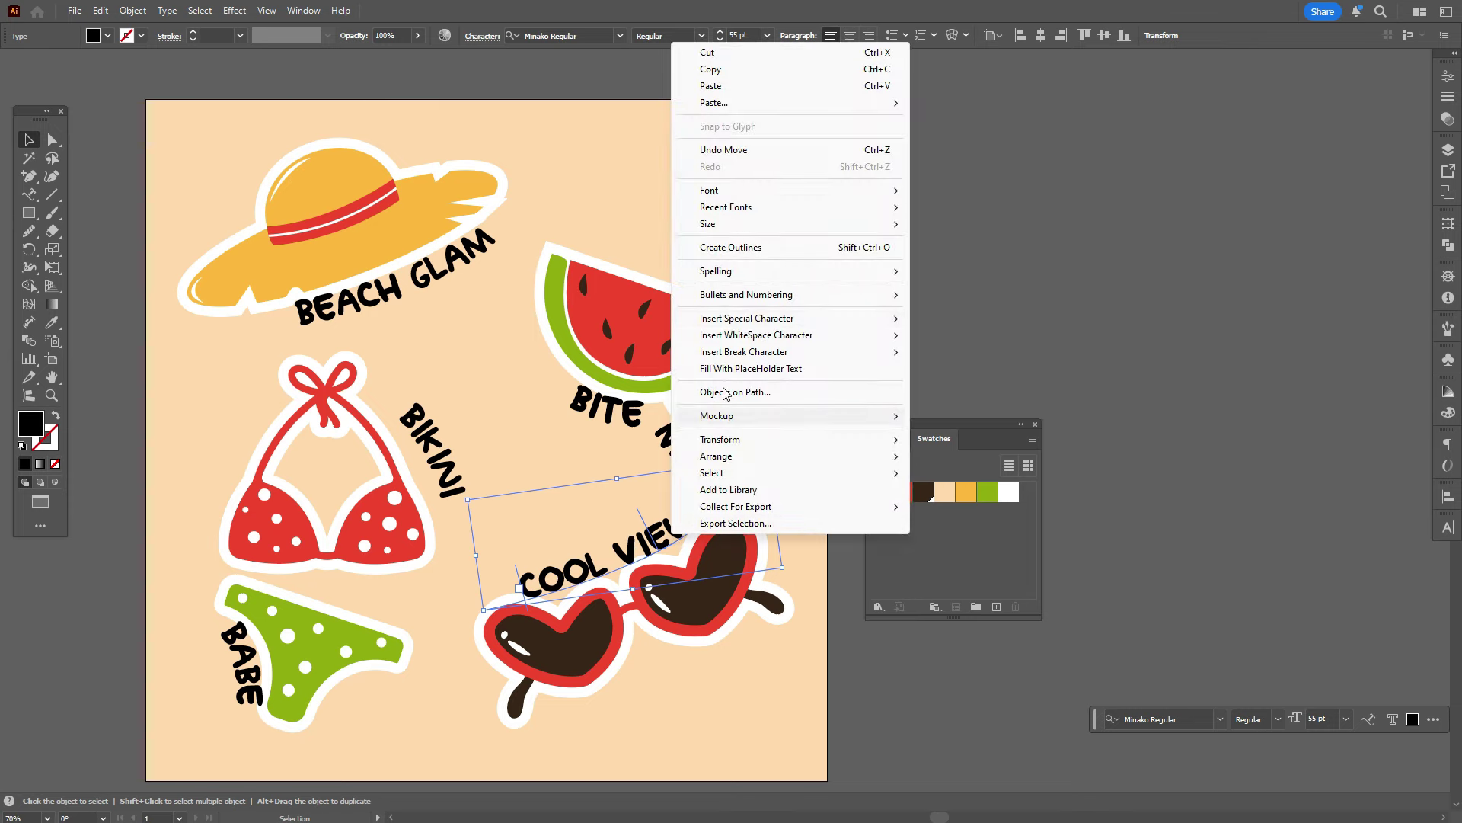
pyautogui.click(730, 248)
pyautogui.click(448, 463)
pyautogui.rightClick(449, 465)
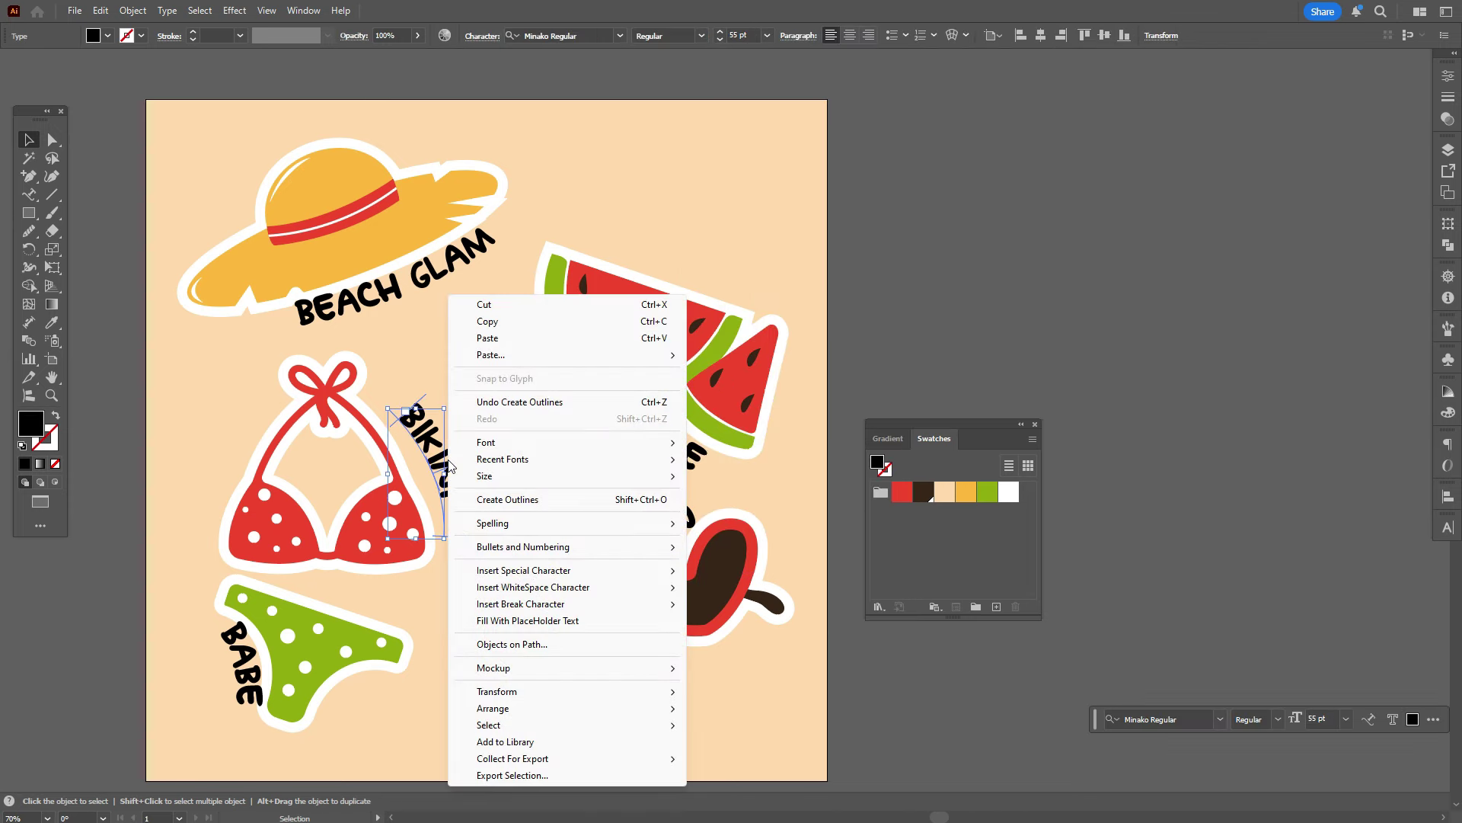
pyautogui.click(520, 402)
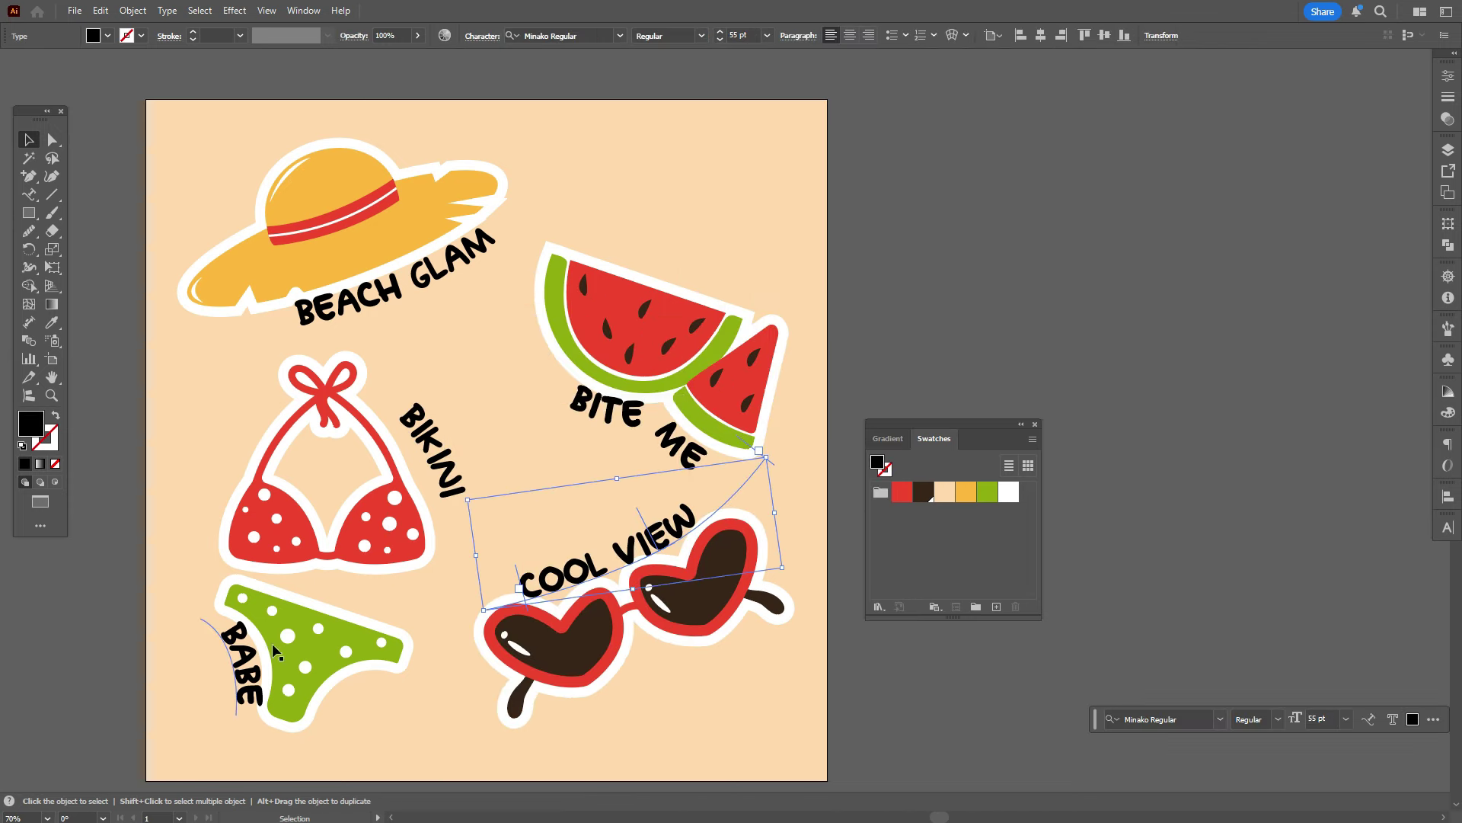
pyautogui.click(892, 369)
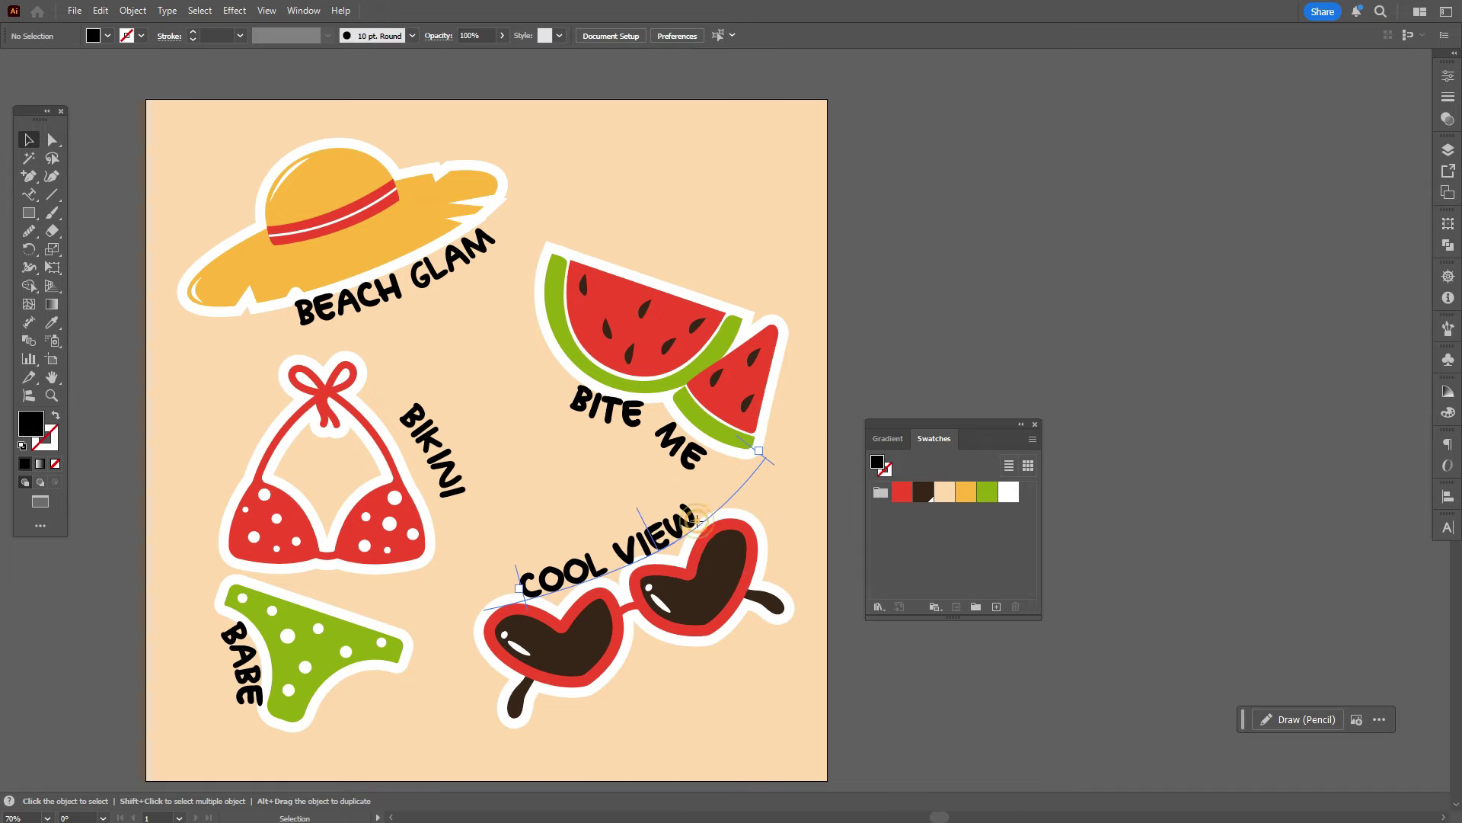
# Step: Convert the "COOL VIEW" and "BIKINI" path texts to outlines
pyautogui.click(692, 523)
pyautogui.rightClick(696, 522)
pyautogui.click(785, 240)
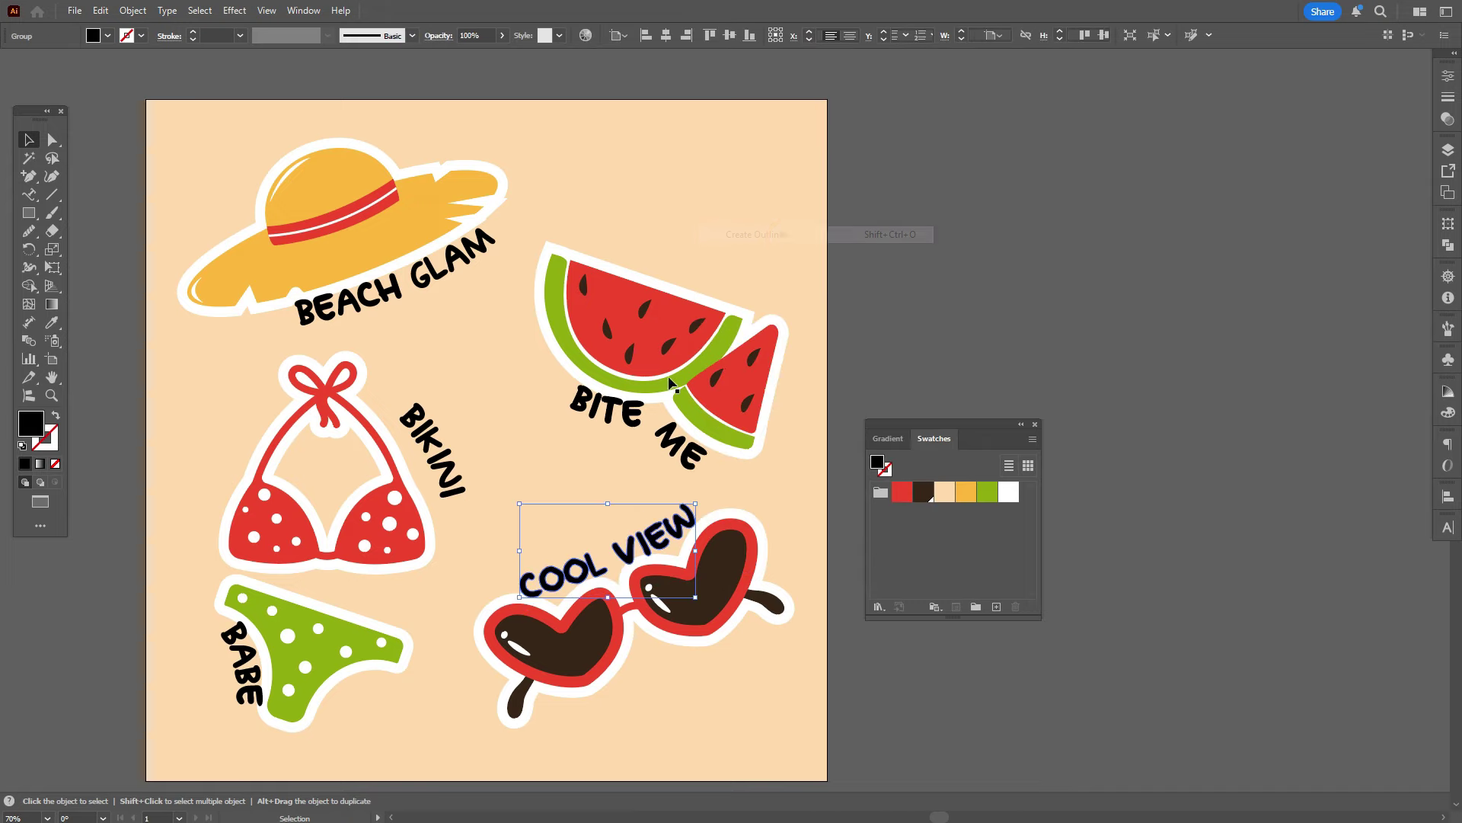
pyautogui.click(448, 462)
pyautogui.rightClick(448, 462)
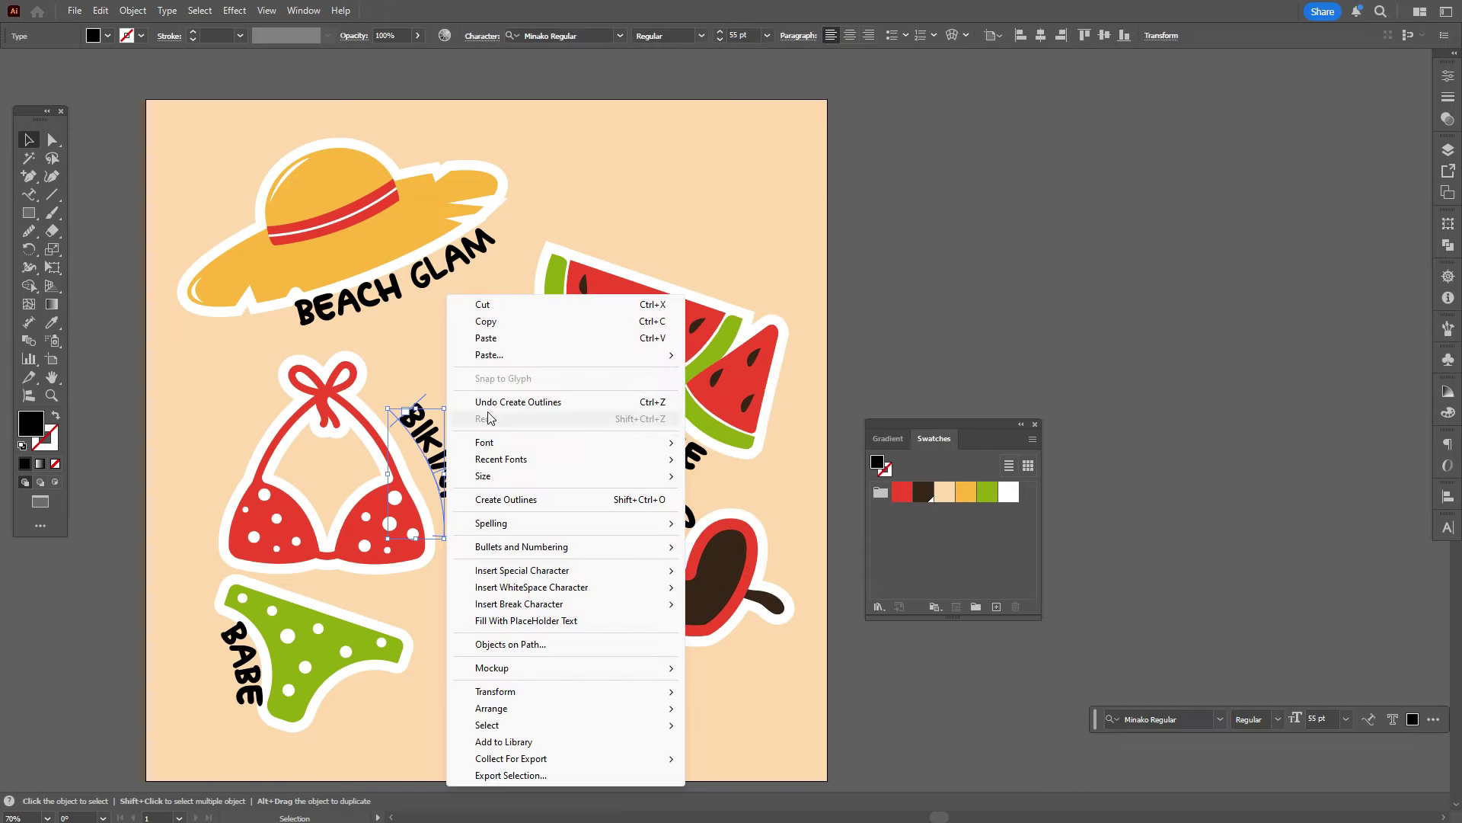
pyautogui.click(506, 499)
# Step: Convert the "BABE" and "BEACH GLAM" path texts to outlines
pyautogui.click(235, 640)
pyautogui.rightClick(251, 657)
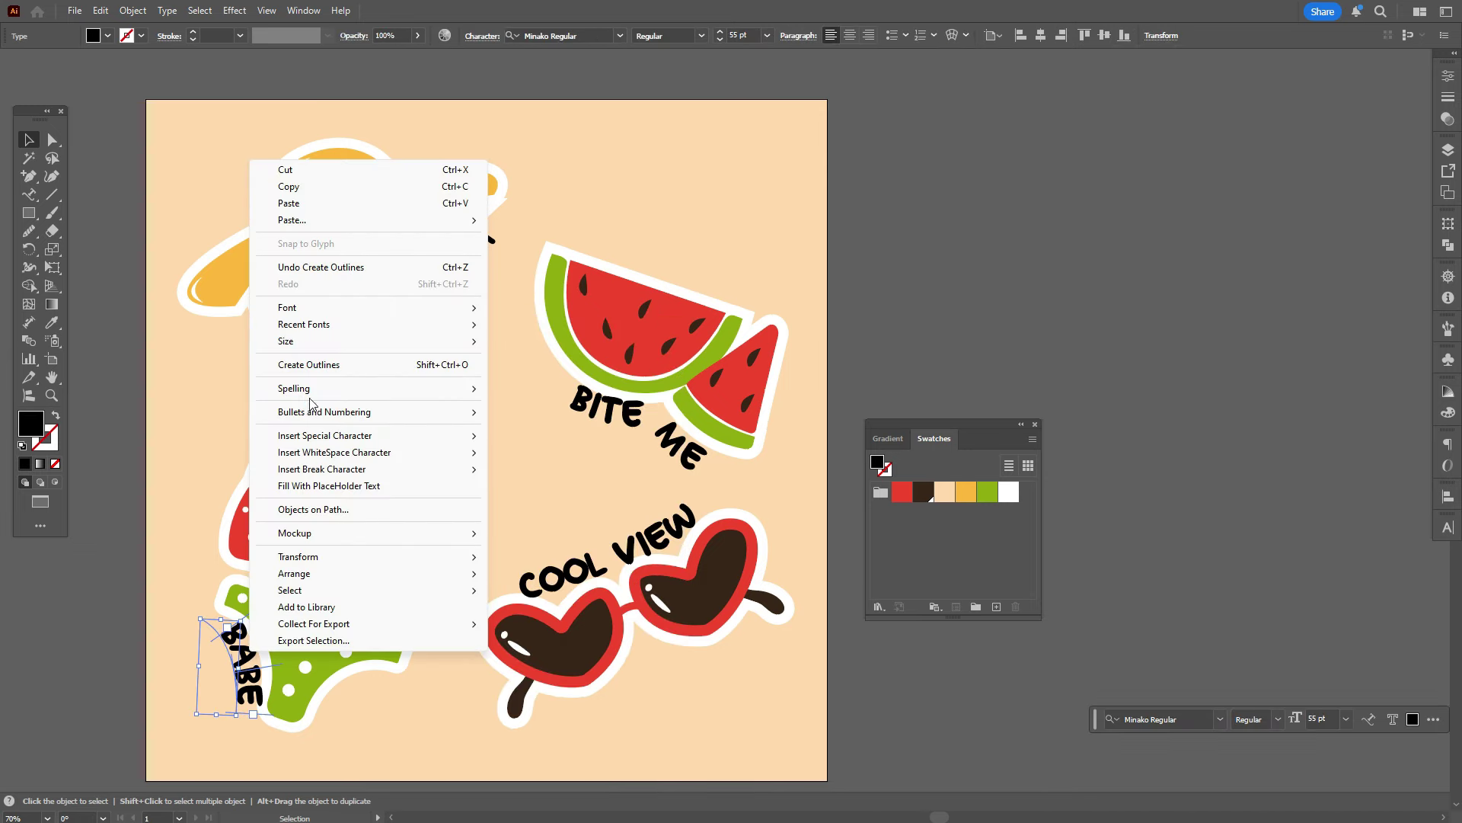
pyautogui.click(320, 364)
pyautogui.click(355, 301)
pyautogui.rightClick(354, 301)
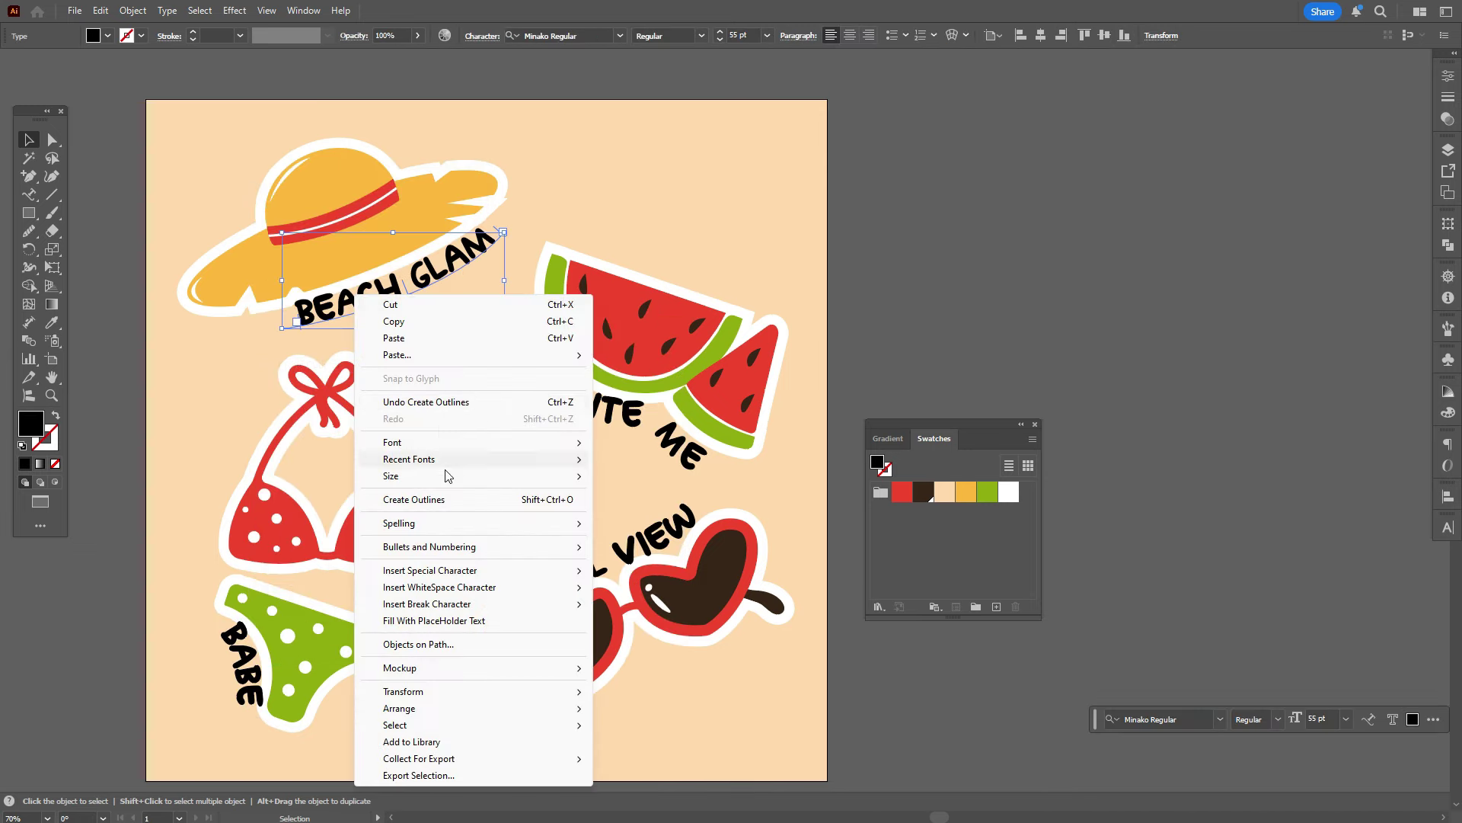
pyautogui.click(447, 496)
pyautogui.click(953, 317)
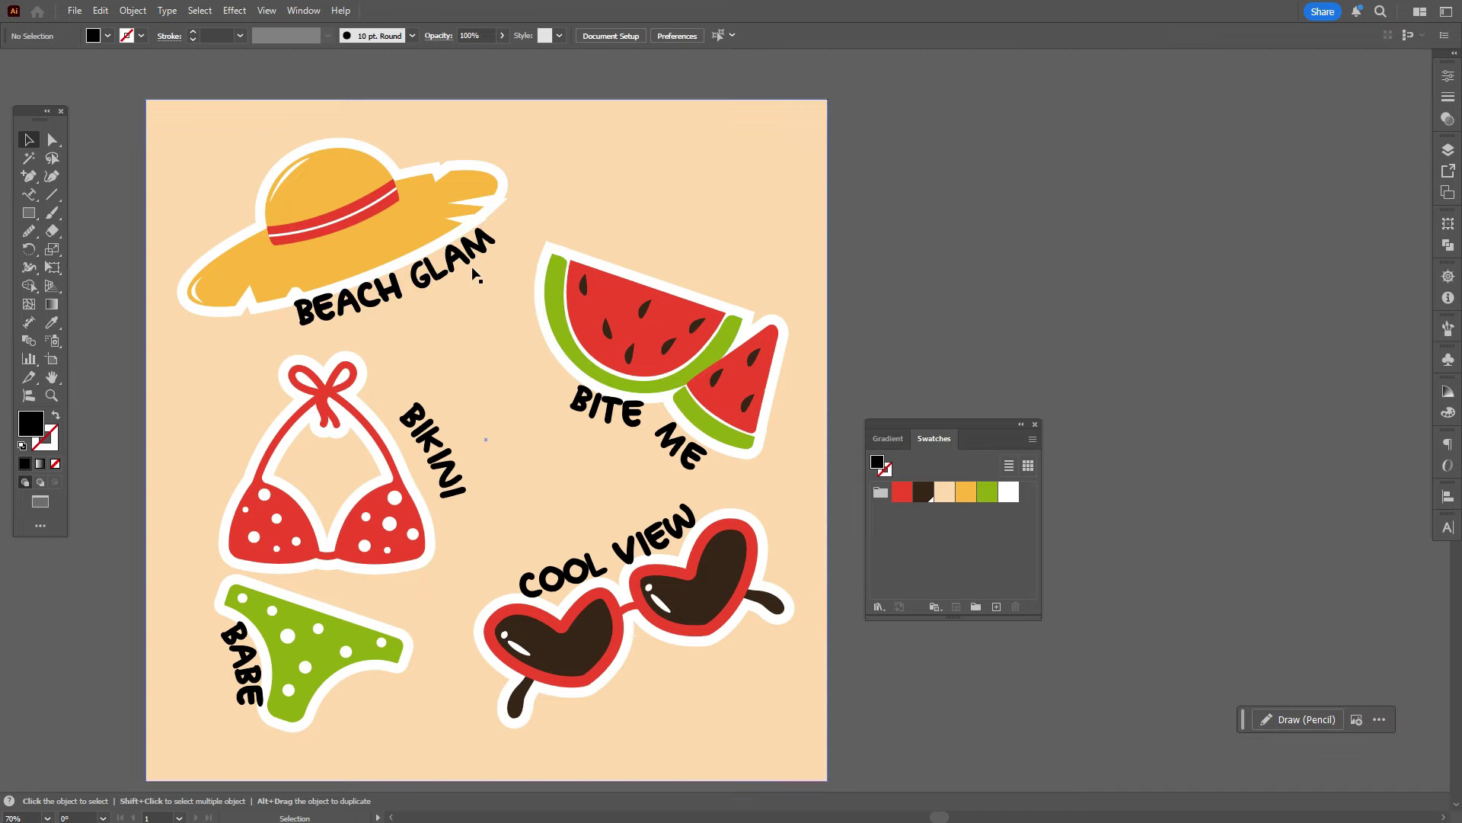
# Step: Nudge the outlined "BEACH GLAM", "BIKINI", "BABE" and "COOL VIEW" lettering slightly to the left beside their illustrations
pyautogui.moveTo(464, 274)
pyautogui.mouseDown()
pyautogui.moveTo(446, 282)
pyautogui.moveTo(457, 278)
pyautogui.mouseUp()
pyautogui.click(1001, 259)
pyautogui.moveTo(447, 457); pyautogui.dragTo(438, 460)
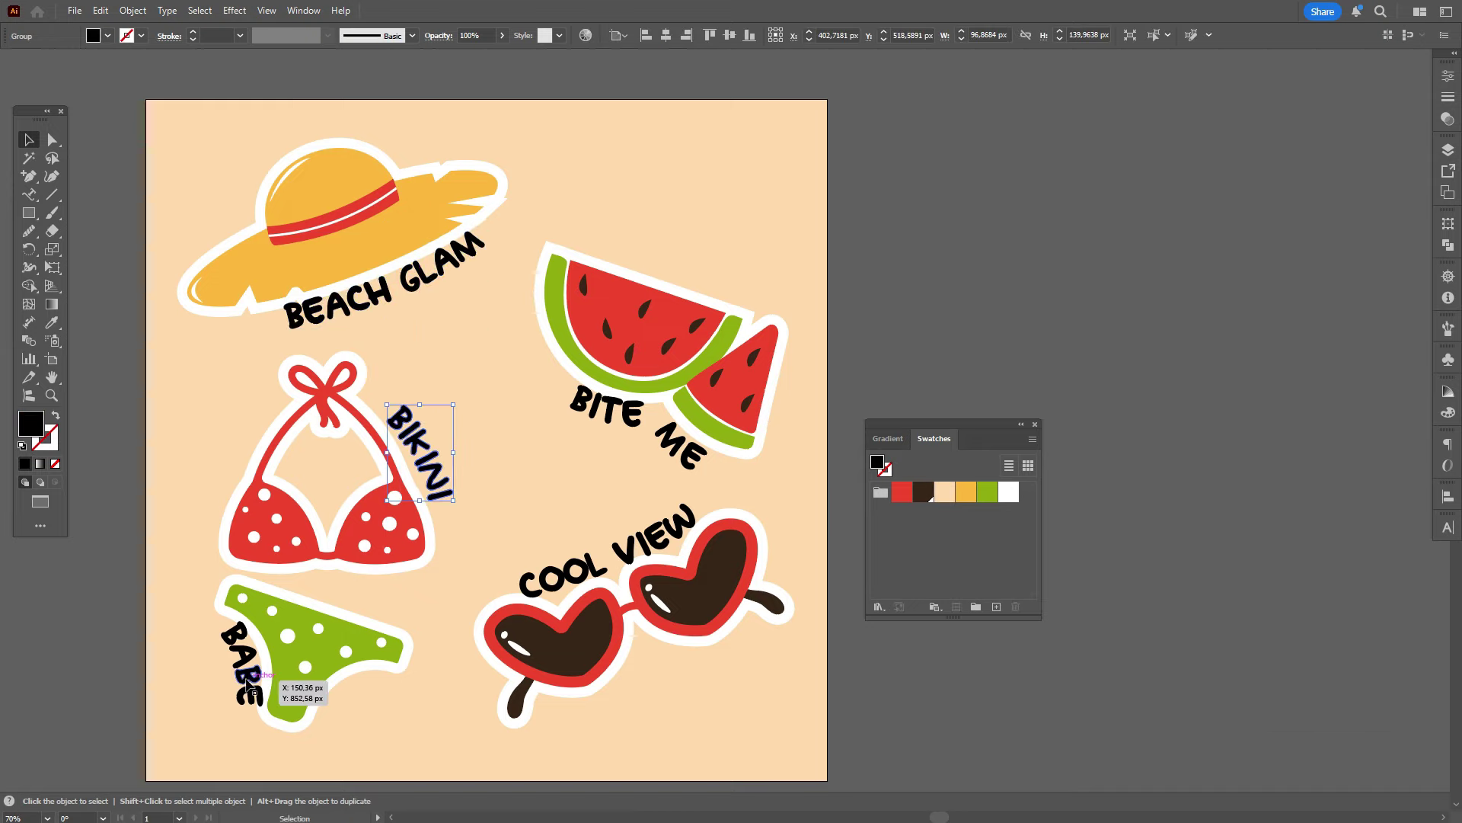
pyautogui.moveTo(248, 678); pyautogui.dragTo(244, 678)
pyautogui.moveTo(644, 564); pyautogui.dragTo(640, 564)
# Step: Rotate the "BITE ME" lettering slightly counterclockwise to follow the watermelon slices
pyautogui.click(677, 436)
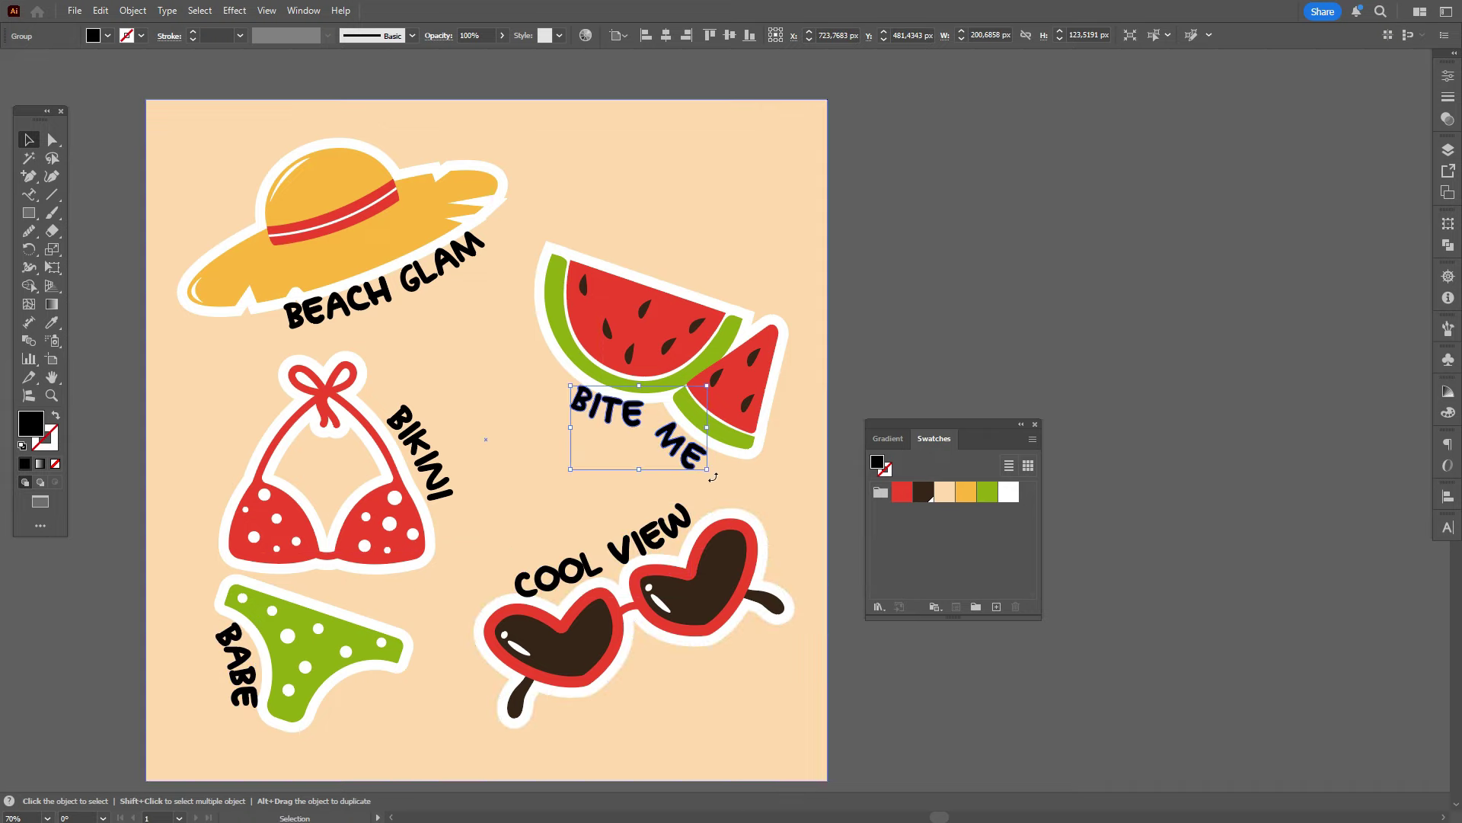
pyautogui.moveTo(713, 477); pyautogui.dragTo(722, 477)
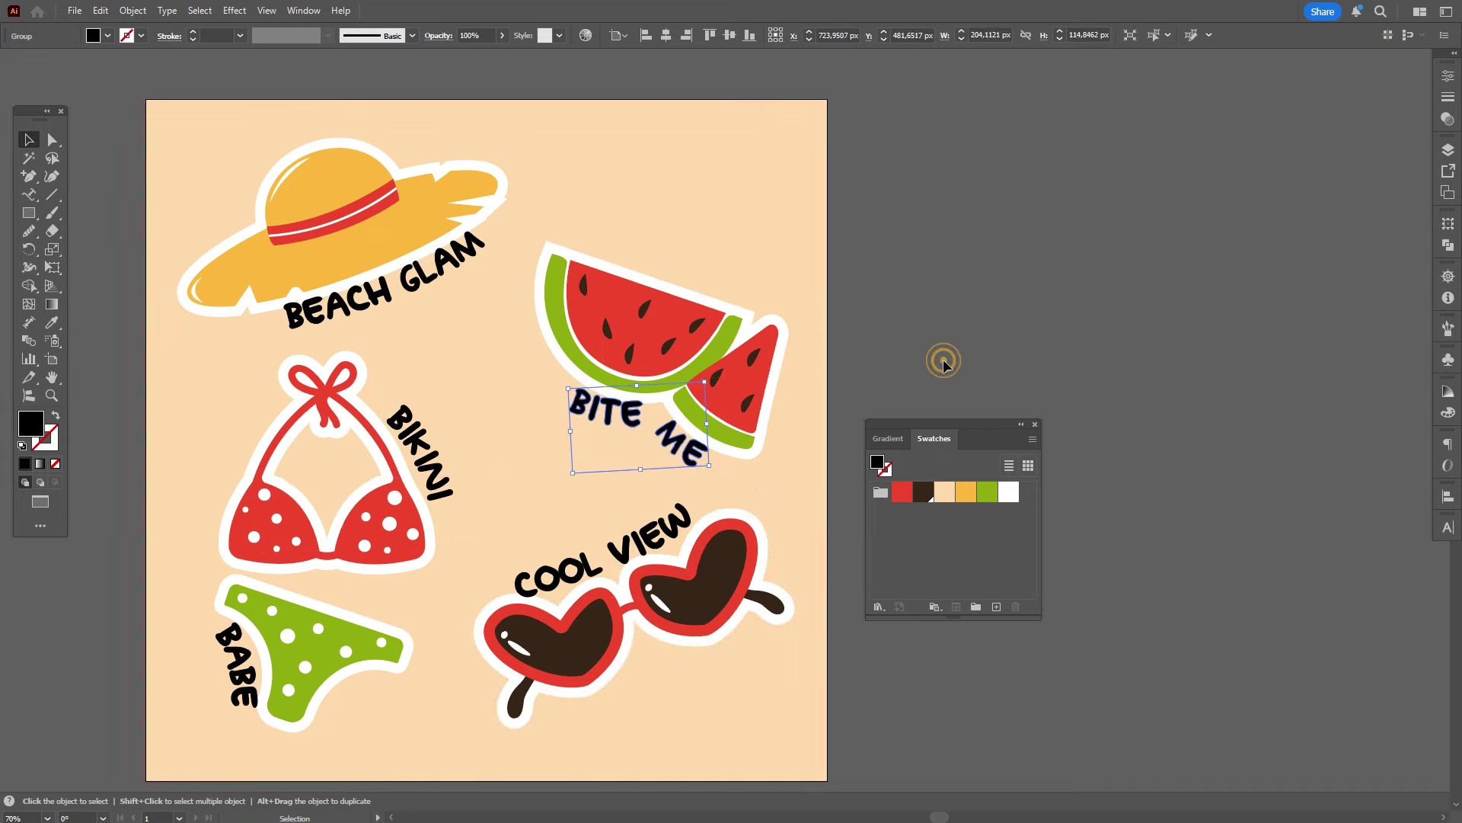
pyautogui.click(940, 358)
# Step: Recolor the "BEACH GLAM" lettering with the dark brown sampled from the sunglasses lens
pyautogui.click(453, 265)
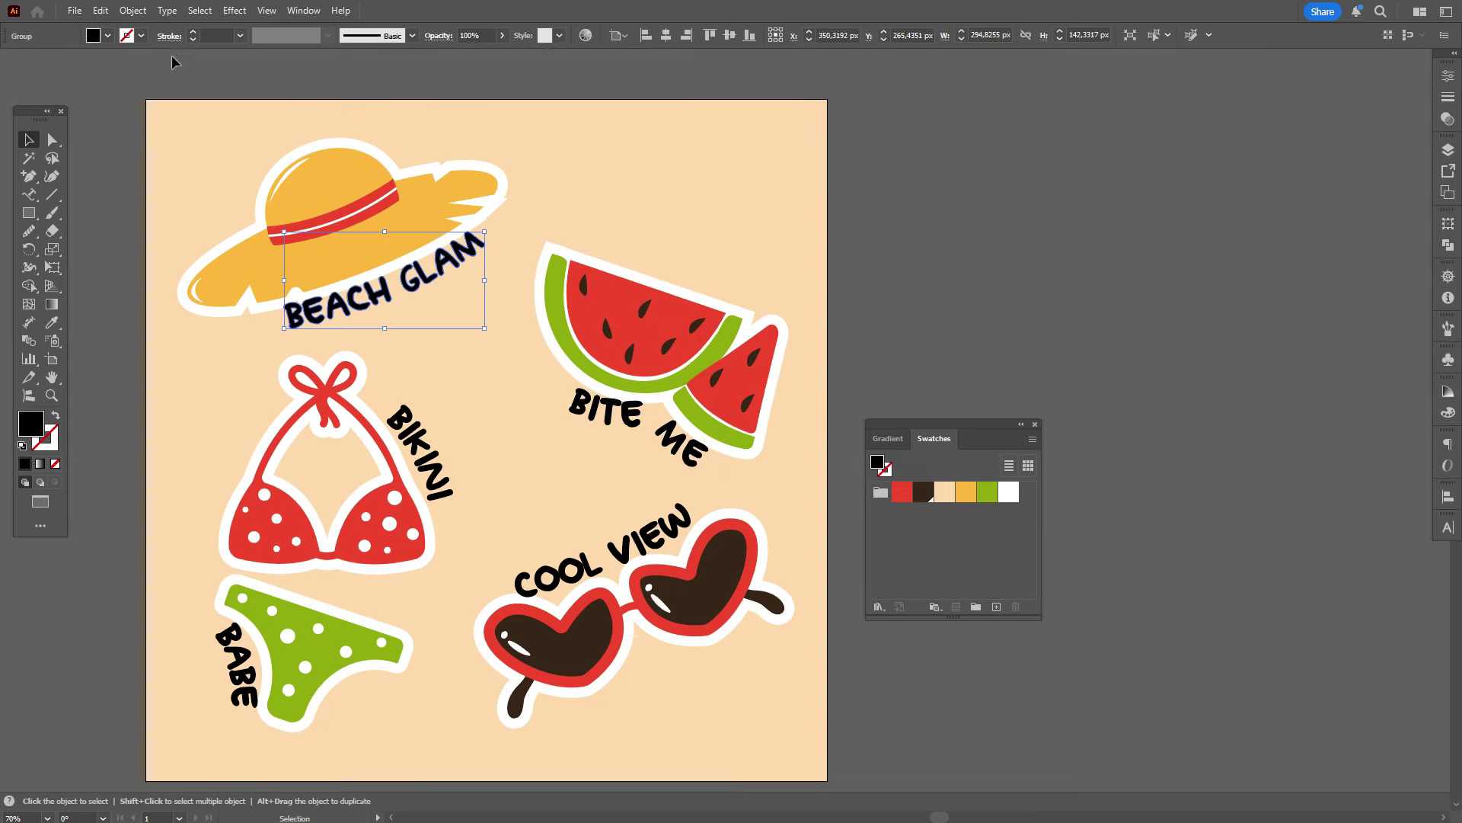
pyautogui.click(53, 324)
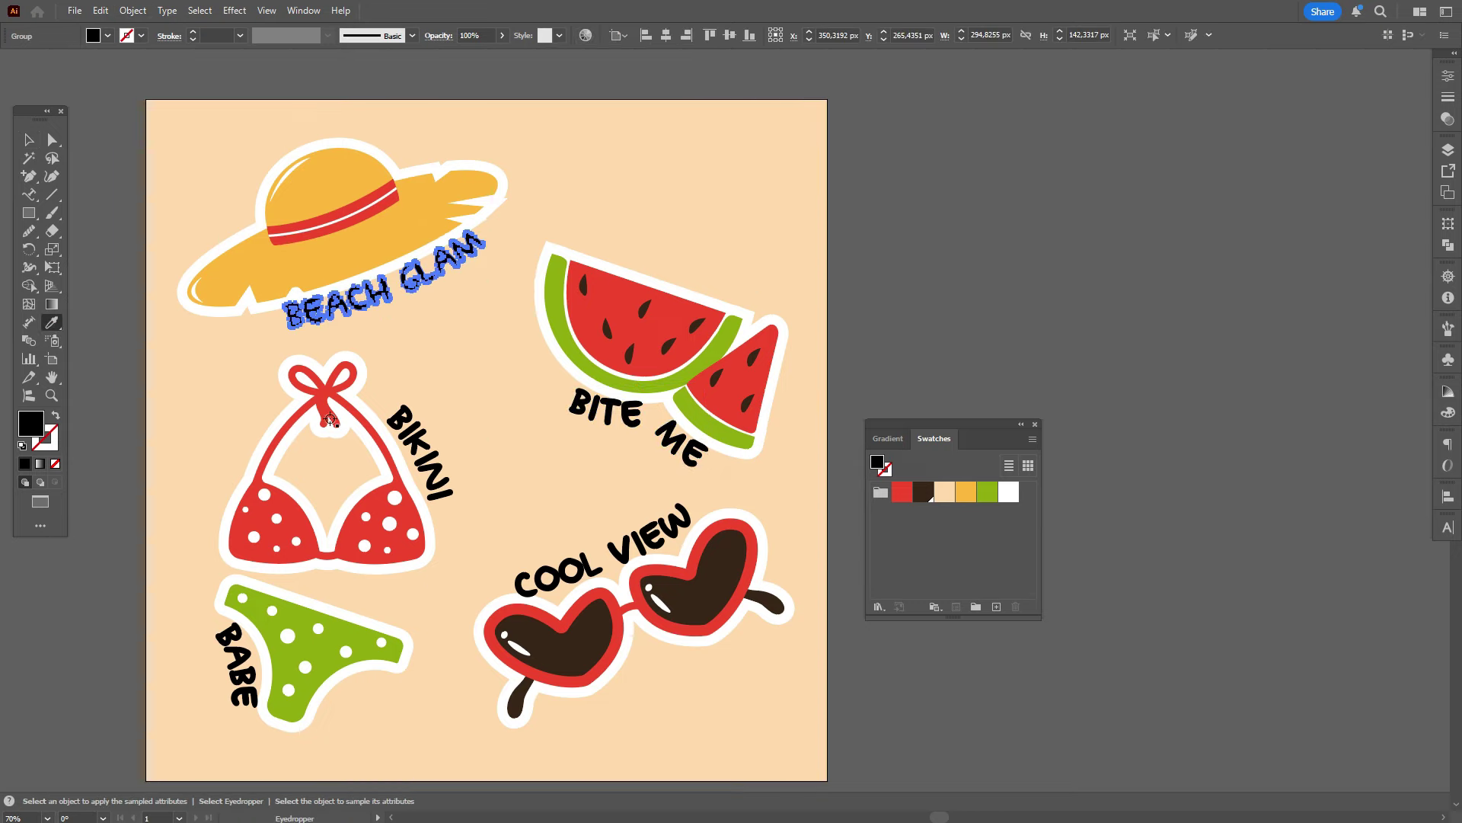
pyautogui.click(598, 614)
pyautogui.click(29, 140)
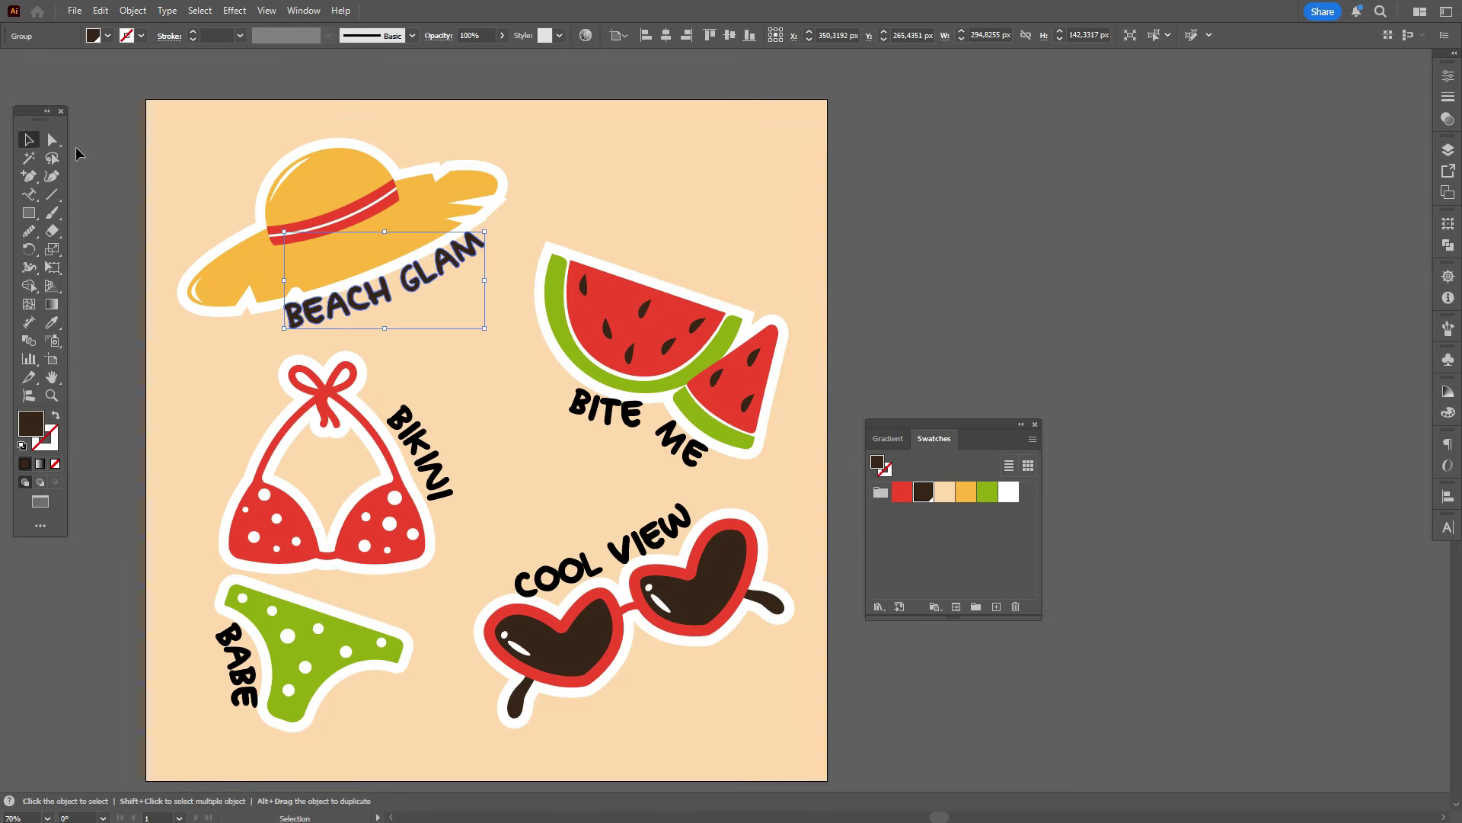
# Step: Offset the "BEACH GLAM" lettering paths by 15 px and move the offset shapes off the artboard to the right
pyautogui.click(133, 11)
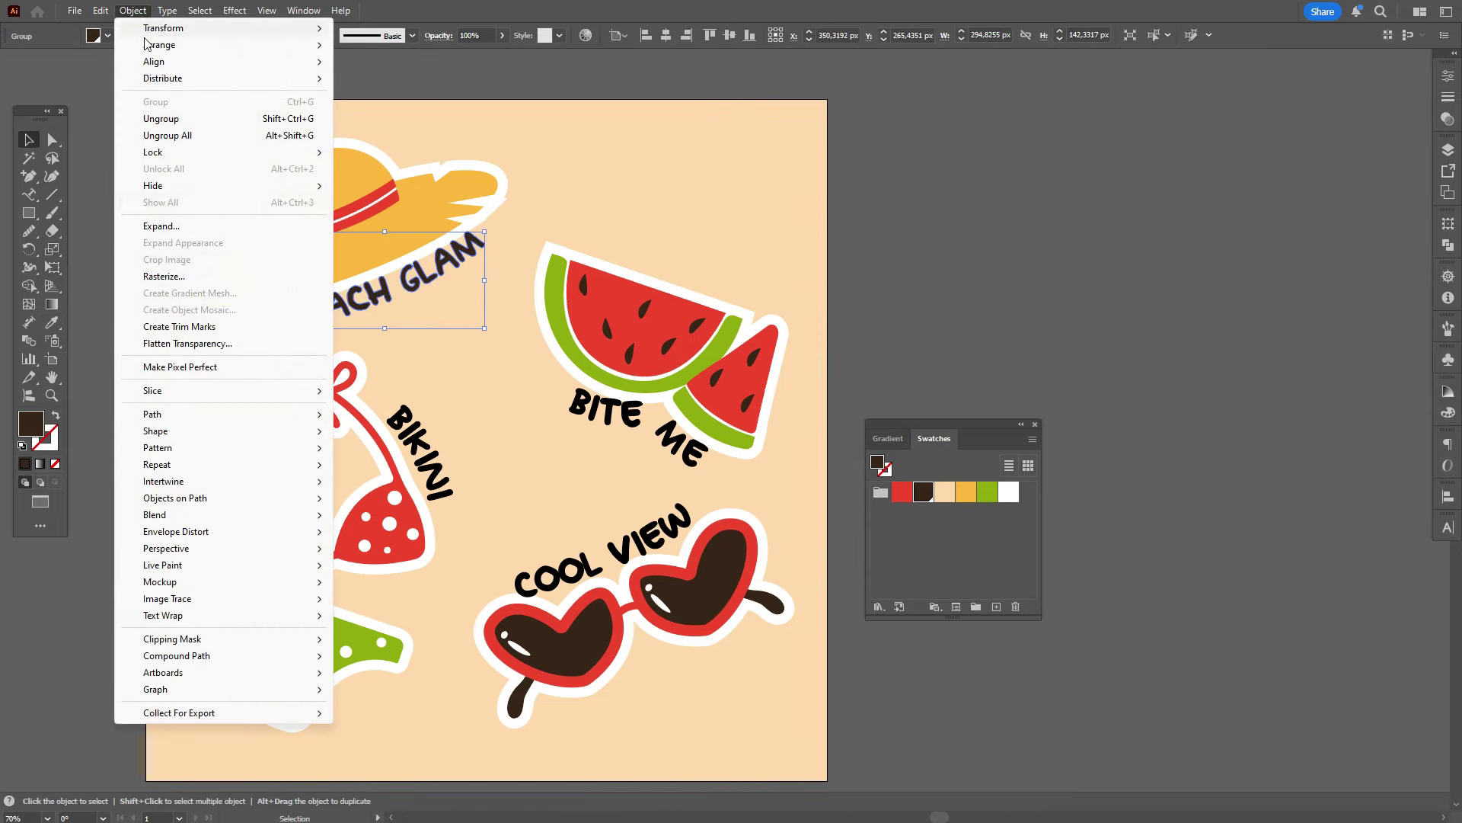
pyautogui.moveTo(257, 421)
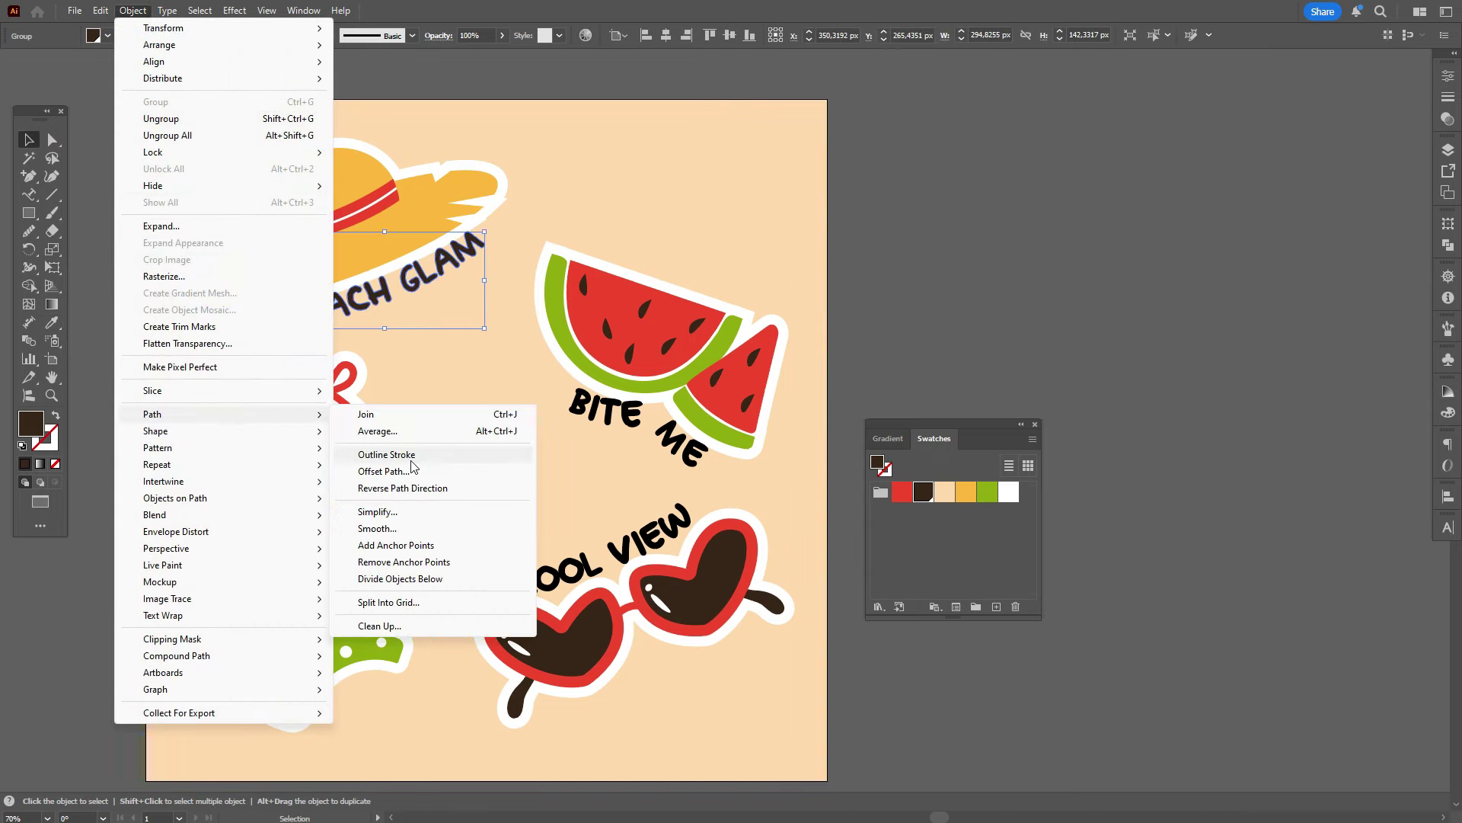
pyautogui.click(415, 473)
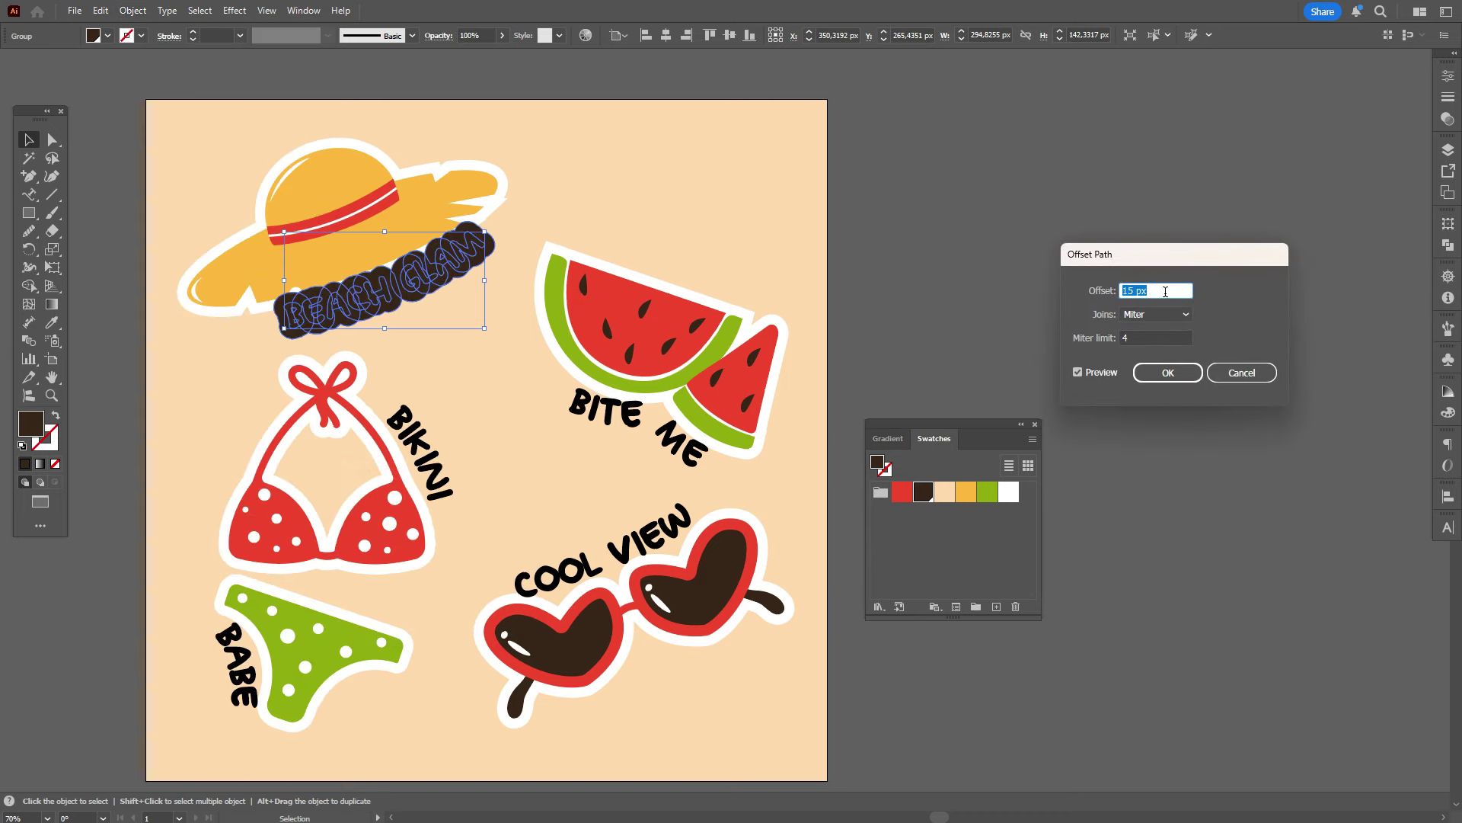
pyautogui.click(1168, 373)
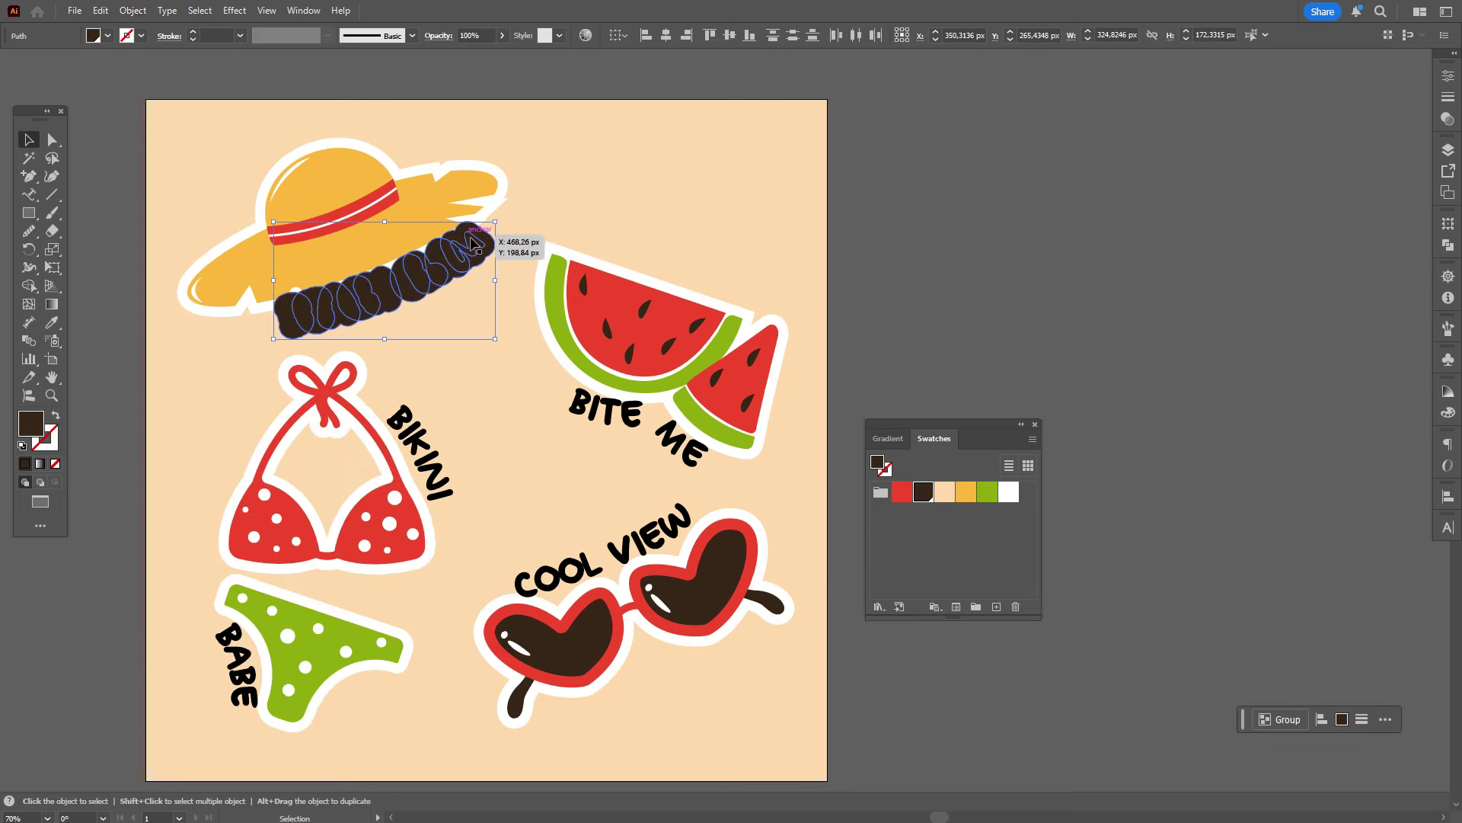
pyautogui.moveTo(489, 244); pyautogui.dragTo(1096, 190)
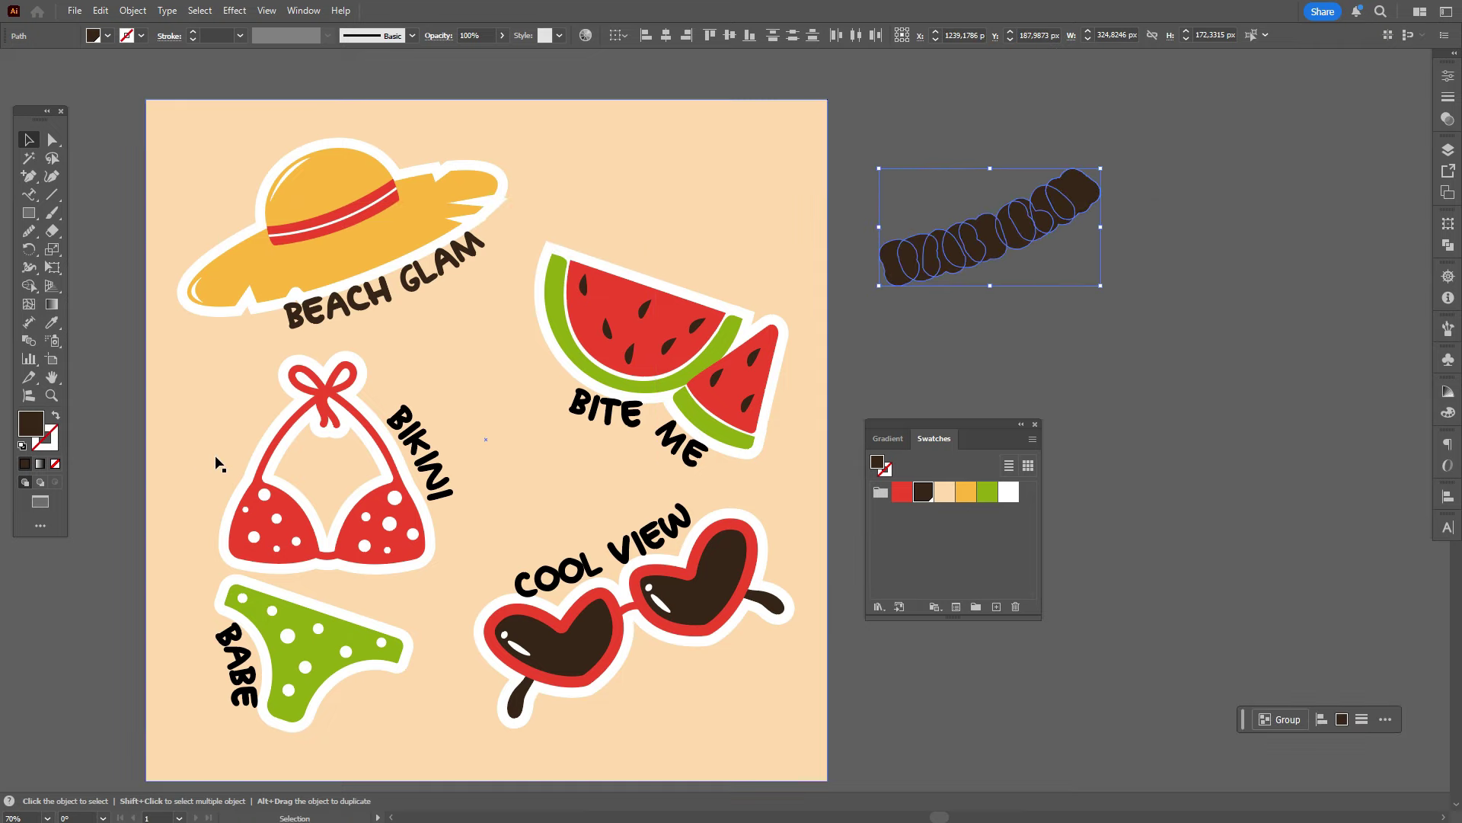
# Step: Fill the offset shapes with the white of the hat's backing and unite them into one shape
pyautogui.click(51, 323)
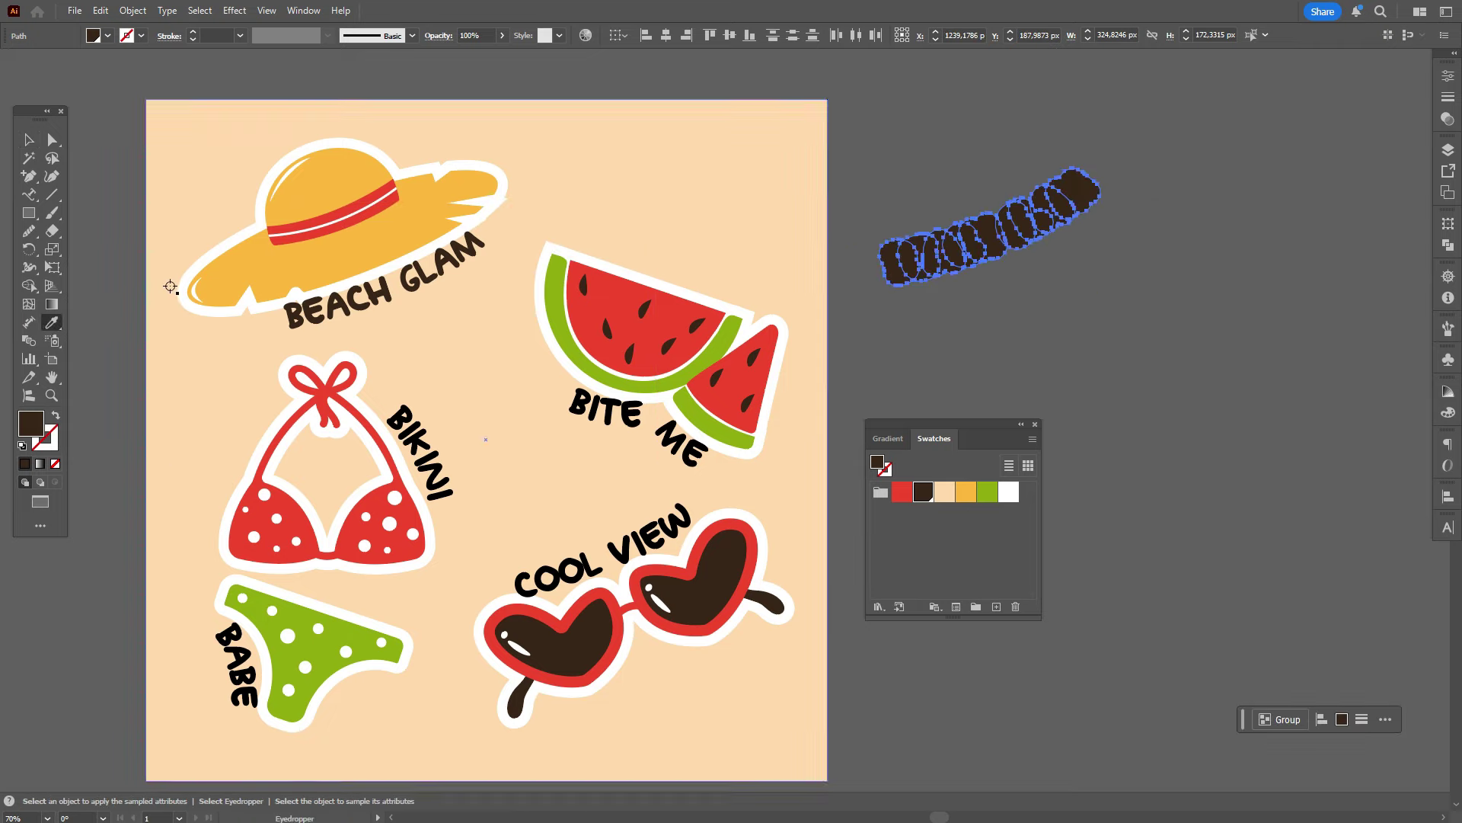
pyautogui.click(182, 287)
pyautogui.click(1448, 251)
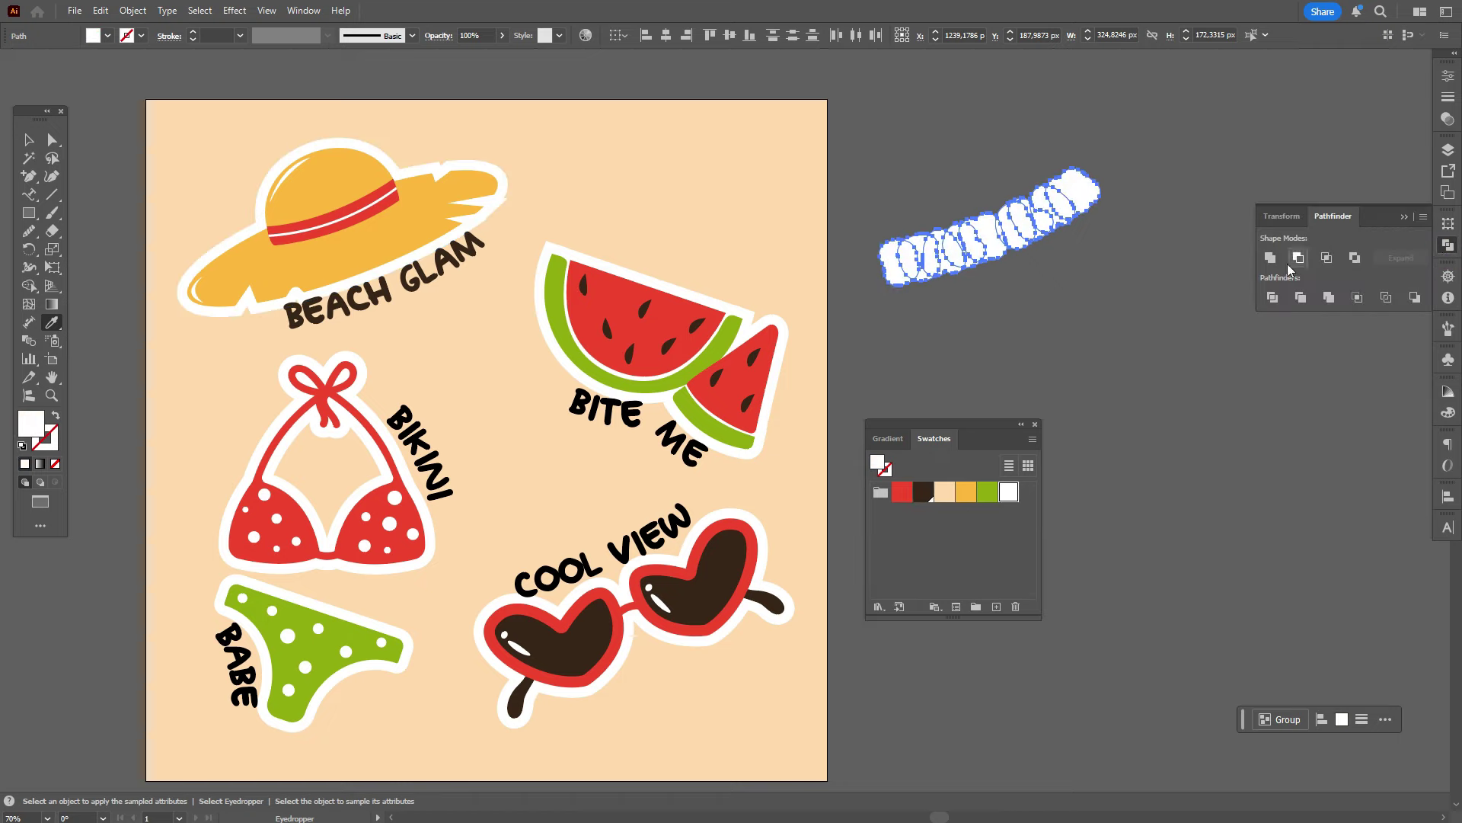
pyautogui.click(1274, 260)
pyautogui.click(28, 139)
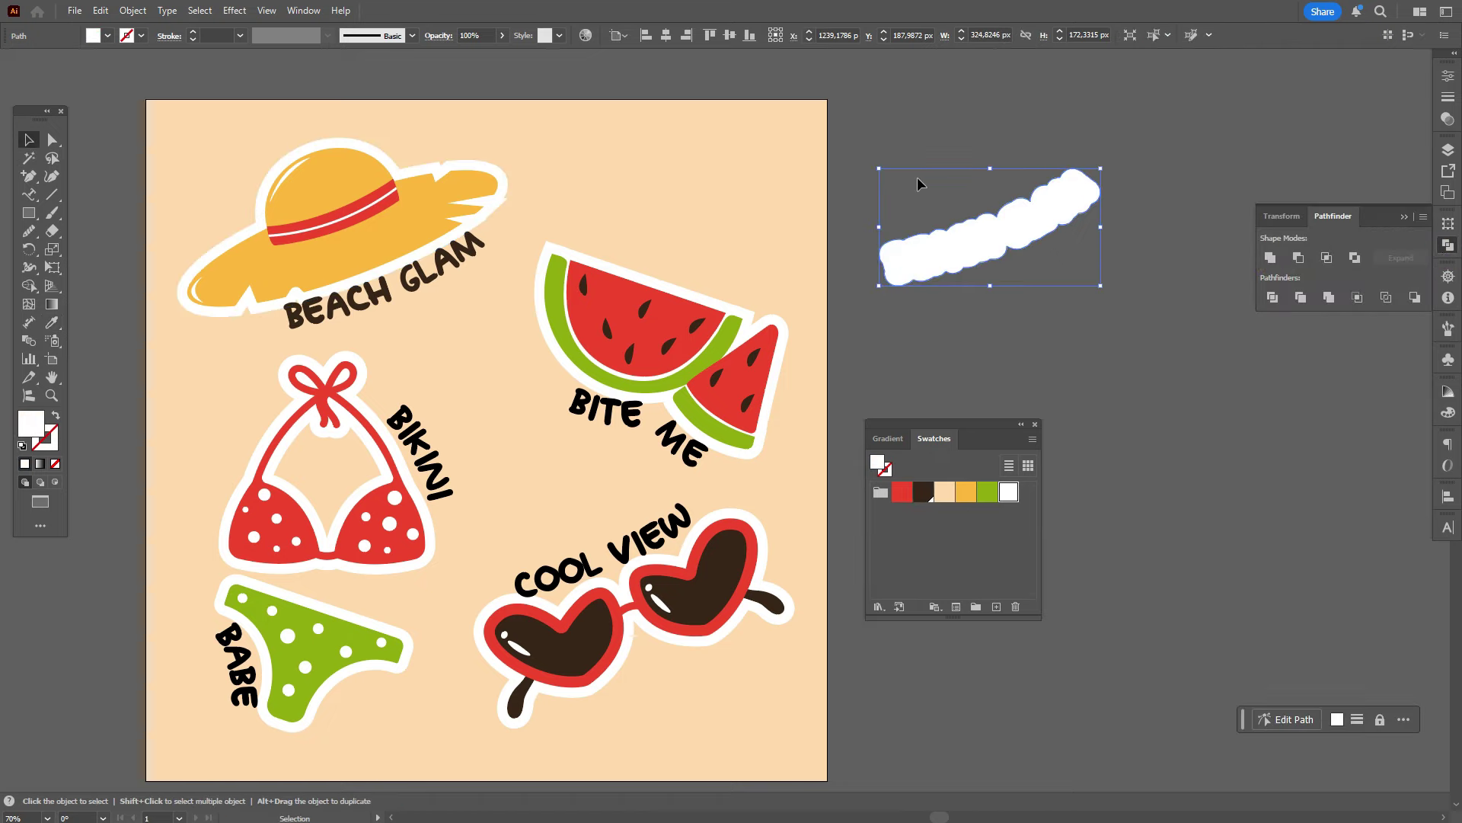
# Step: Ungroup the white backing from the "BEACH GLAM" lettering and group the letters on their own
pyautogui.click(876, 358)
pyautogui.moveTo(940, 249); pyautogui.dragTo(957, 259)
pyautogui.rightClick(957, 258)
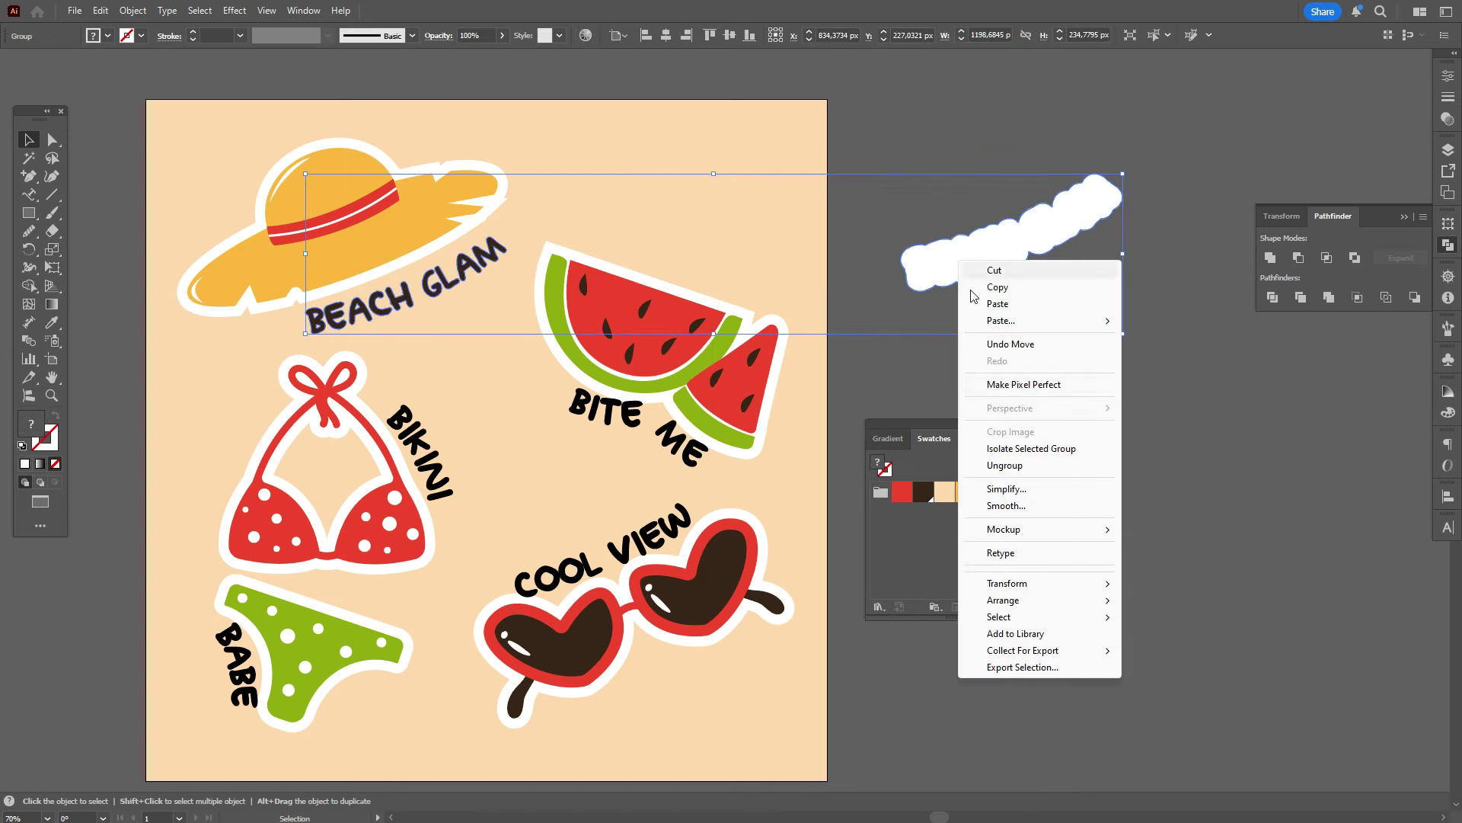
pyautogui.click(1051, 464)
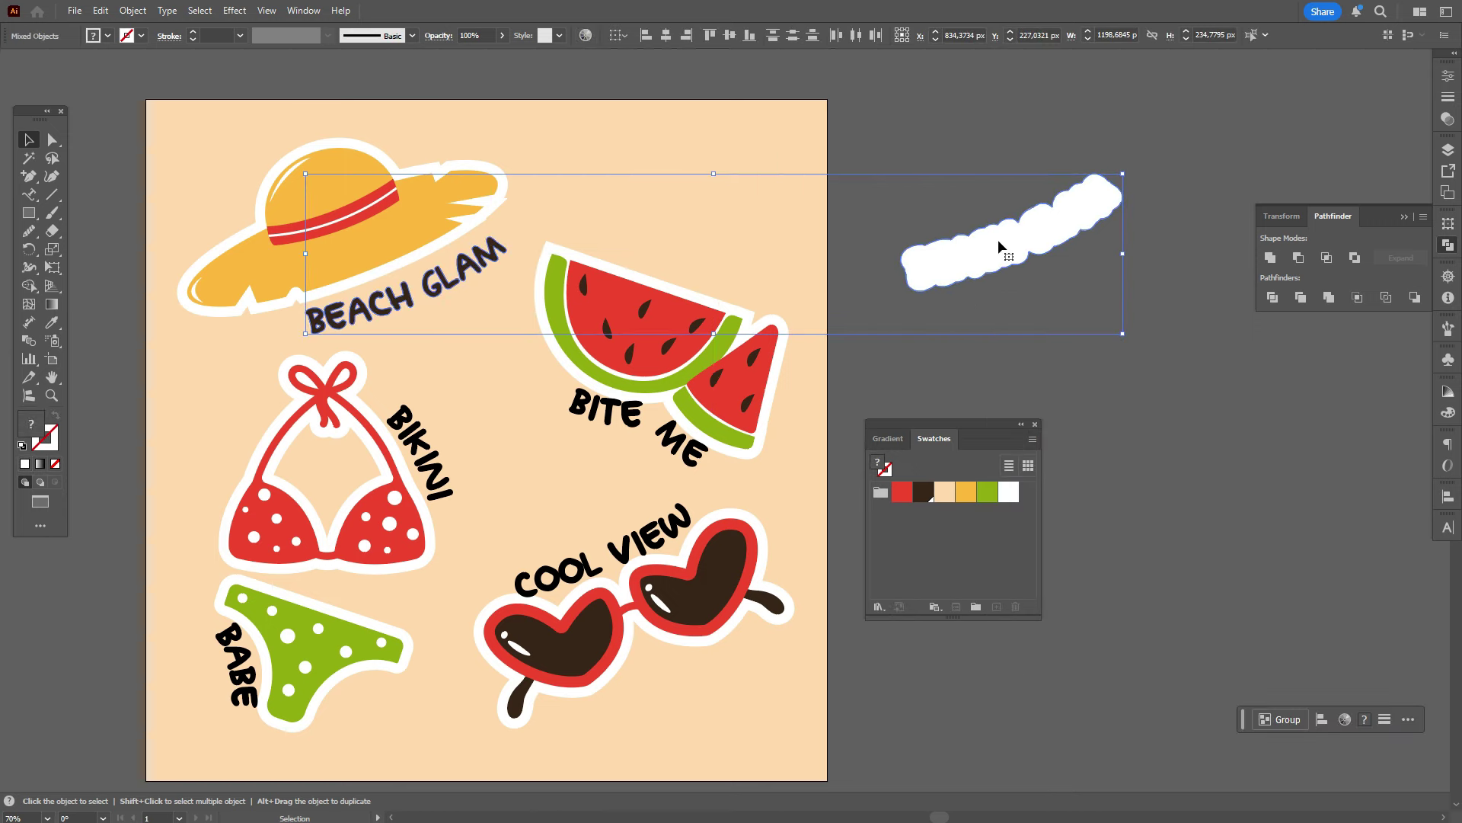
pyautogui.keyDown('shift'); pyautogui.click(983, 279); pyautogui.keyUp('shift')
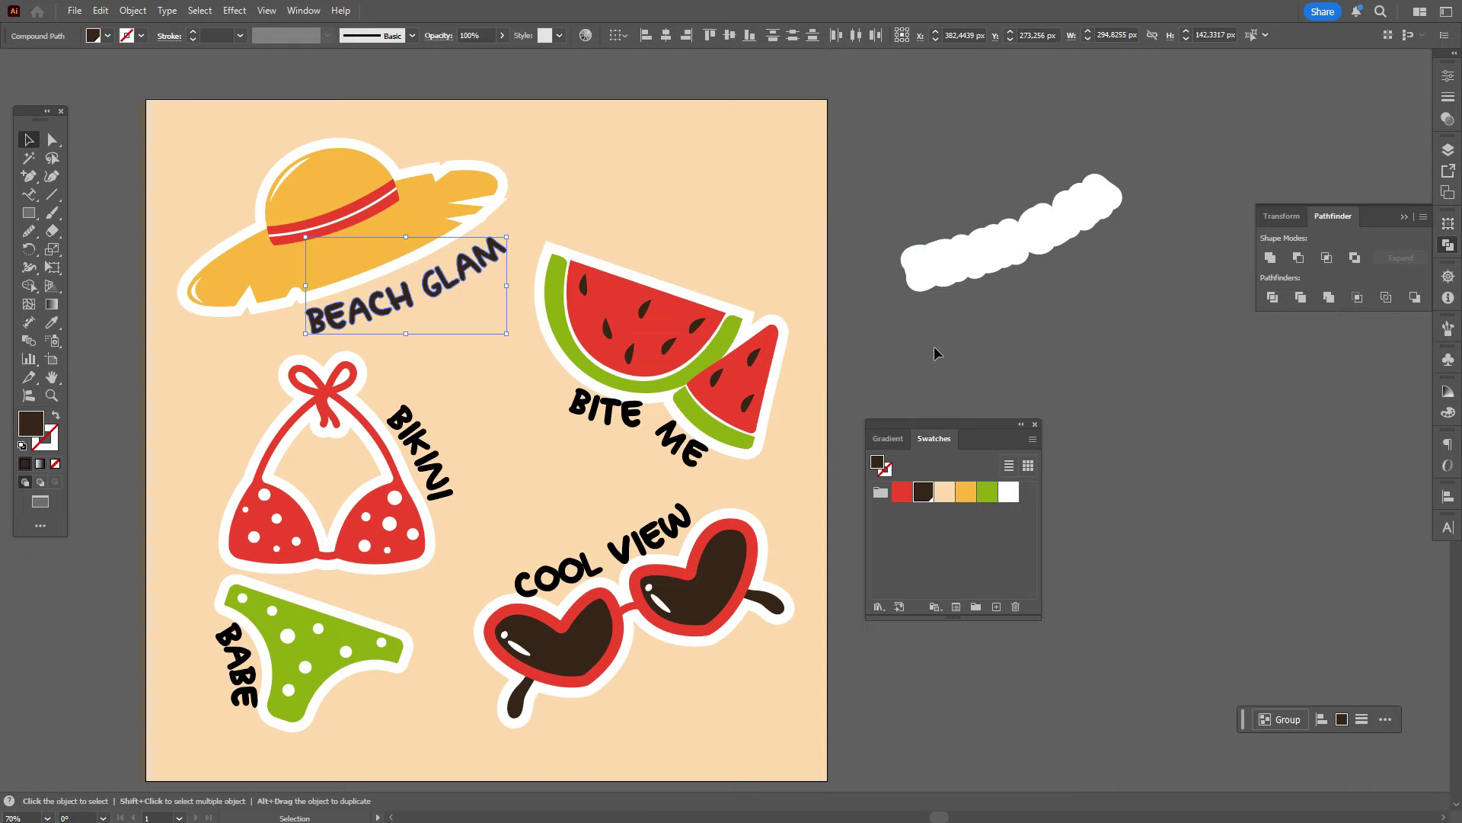
pyautogui.hotkey('ctrl', 'g')
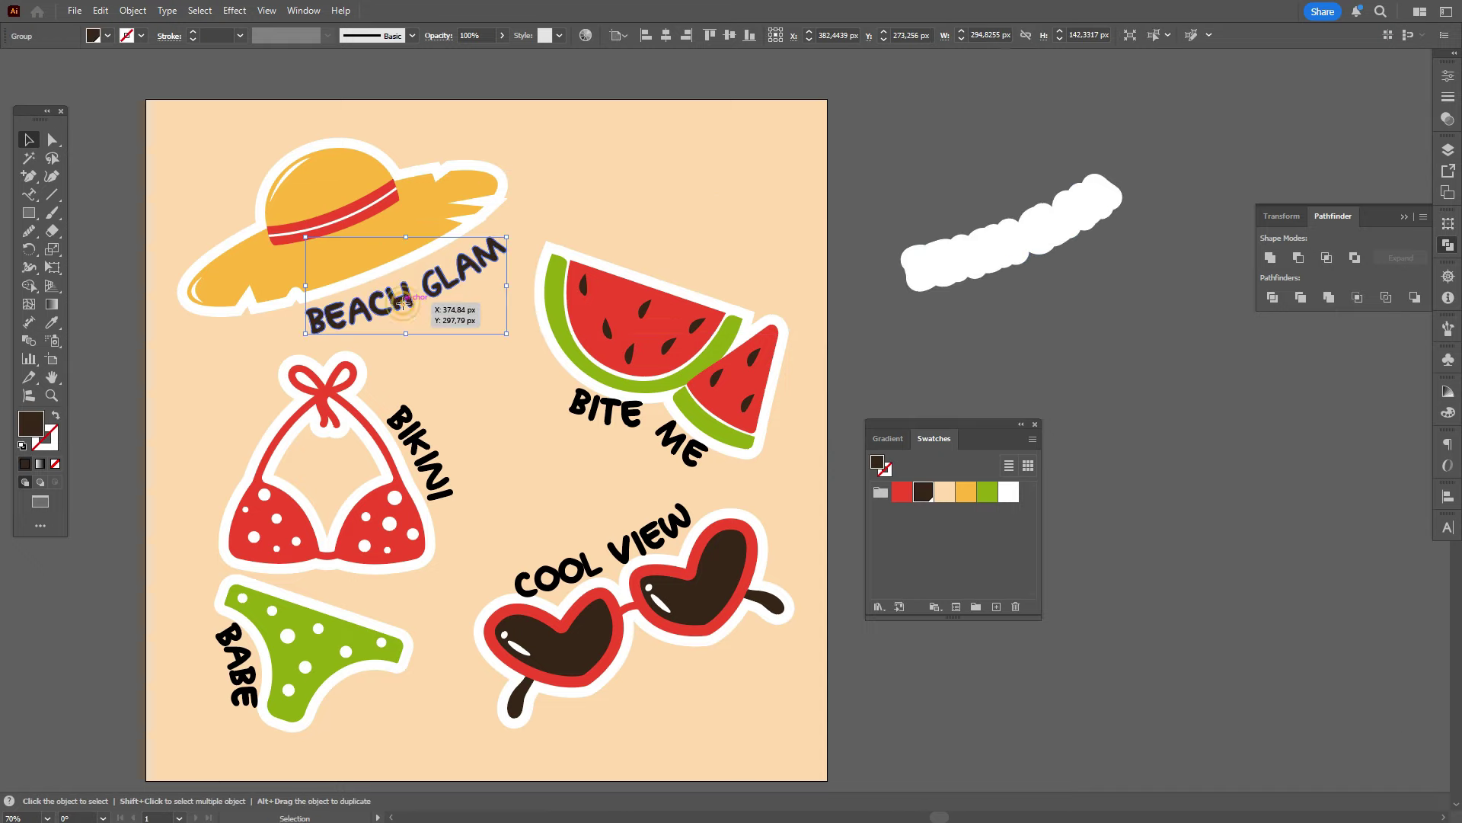
# Step: Place the "BEACH GLAM" lettering on its white backing beside the artboard and group the two together
pyautogui.moveTo(403, 303); pyautogui.dragTo(1007, 257)
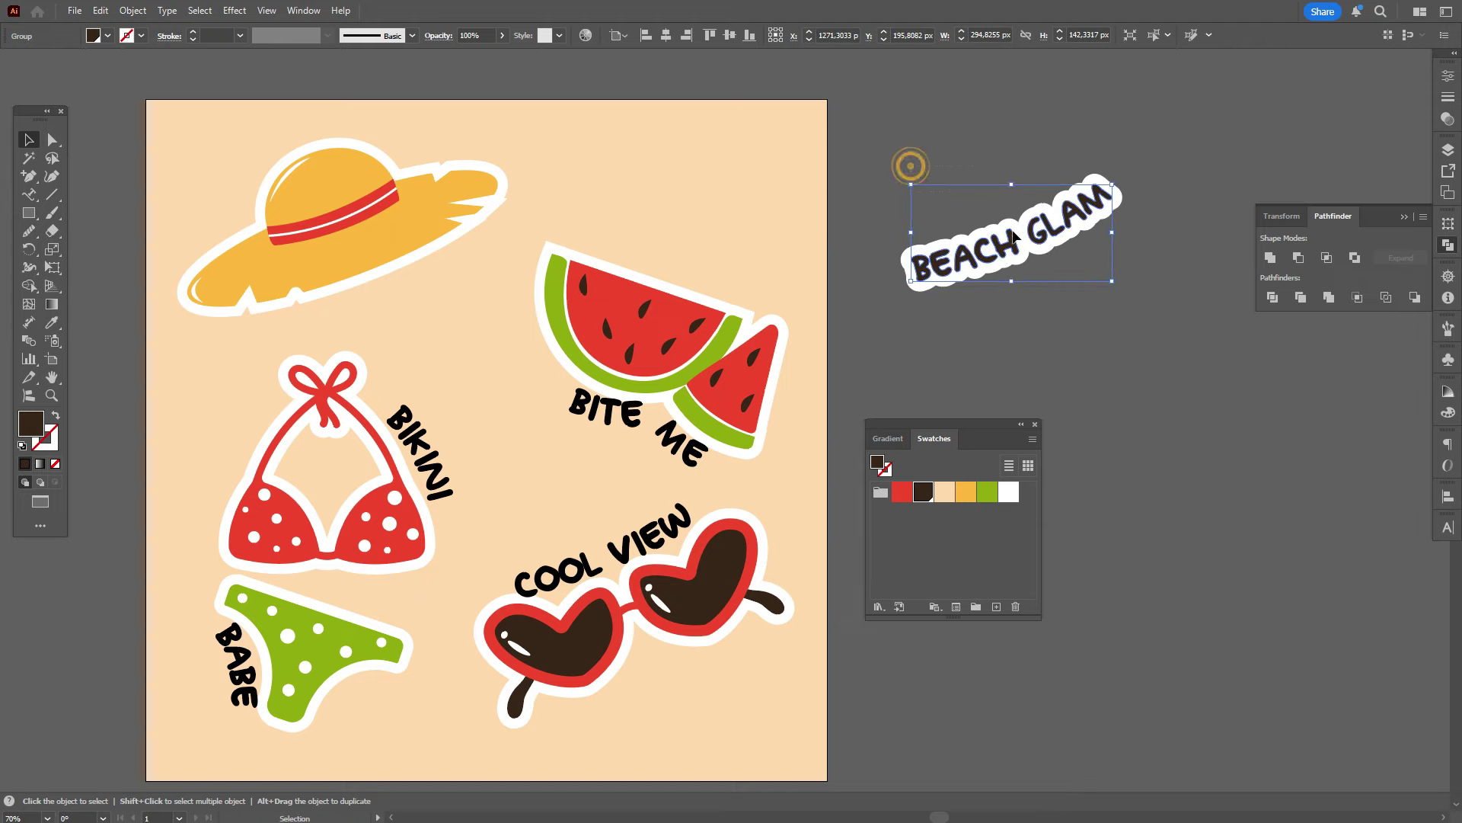
pyautogui.moveTo(911, 163); pyautogui.dragTo(1091, 299)
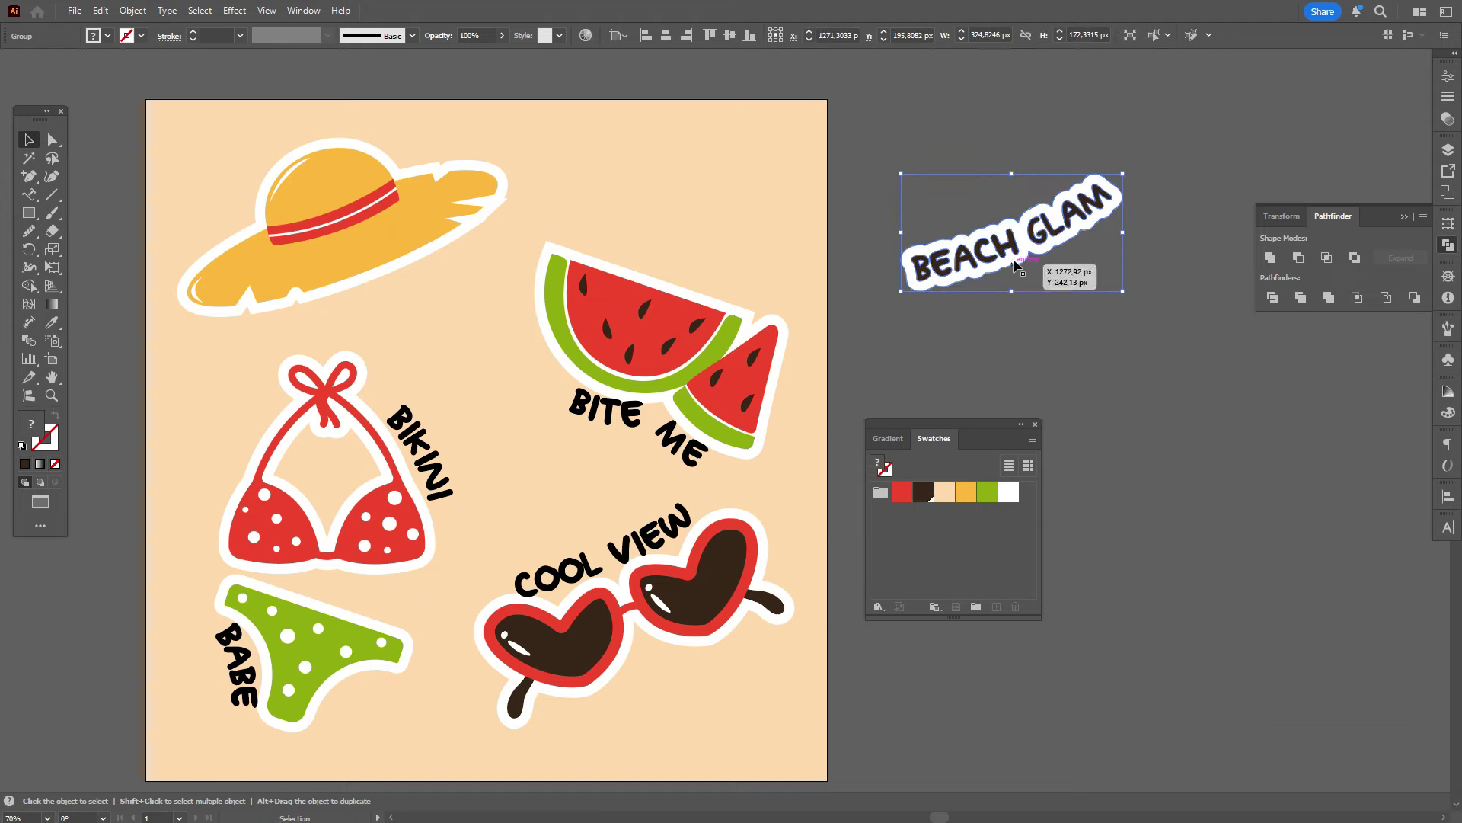
# Step: Place the "BEACH GLAM" lettering group along the hat's lower brim and bring the hat to the front above the lettering's backing
pyautogui.moveTo(1015, 264); pyautogui.dragTo(397, 305)
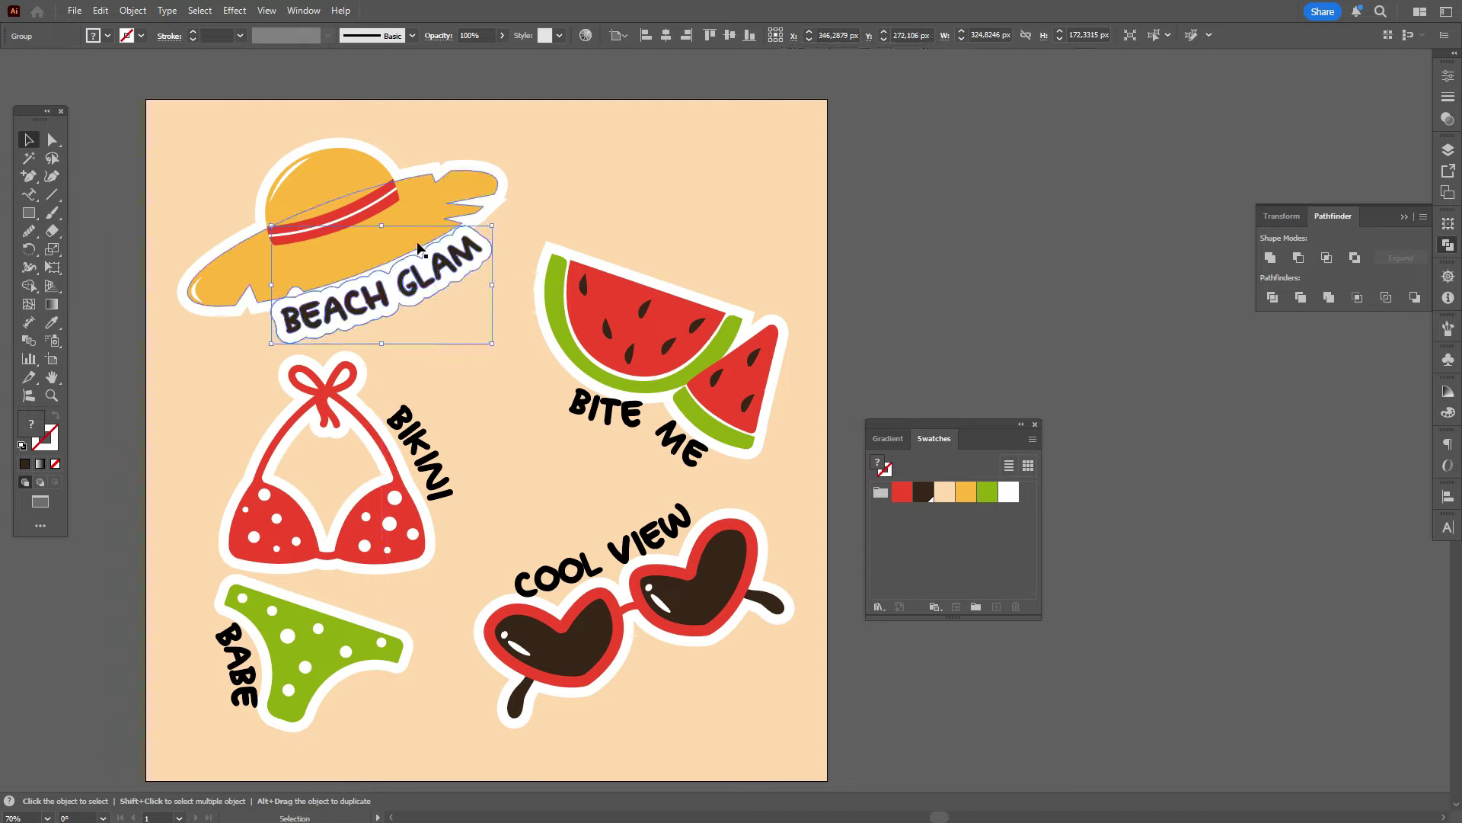
pyautogui.click(421, 241)
pyautogui.rightClick(420, 240)
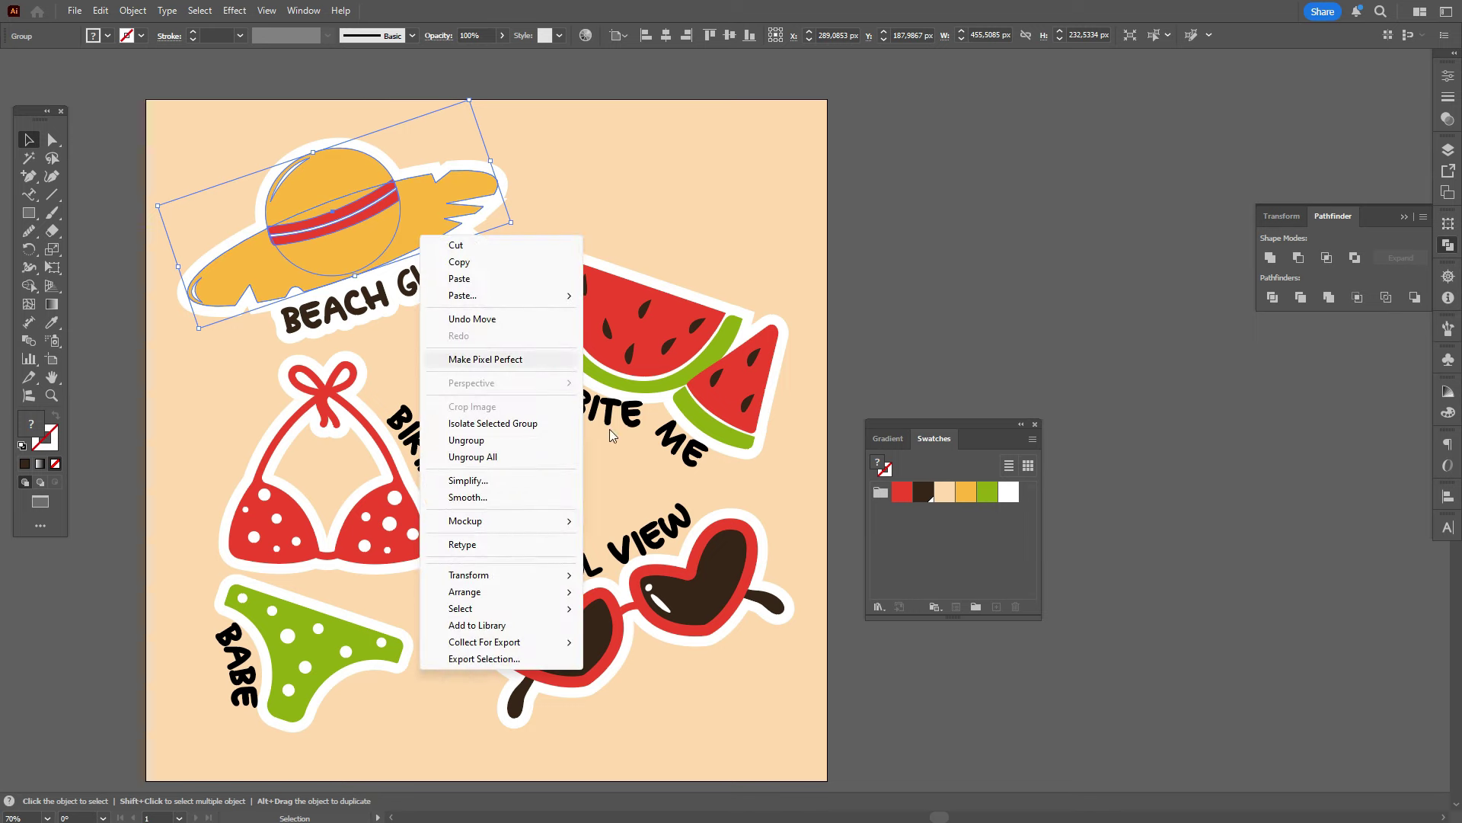
pyautogui.moveTo(562, 591)
pyautogui.click(630, 593)
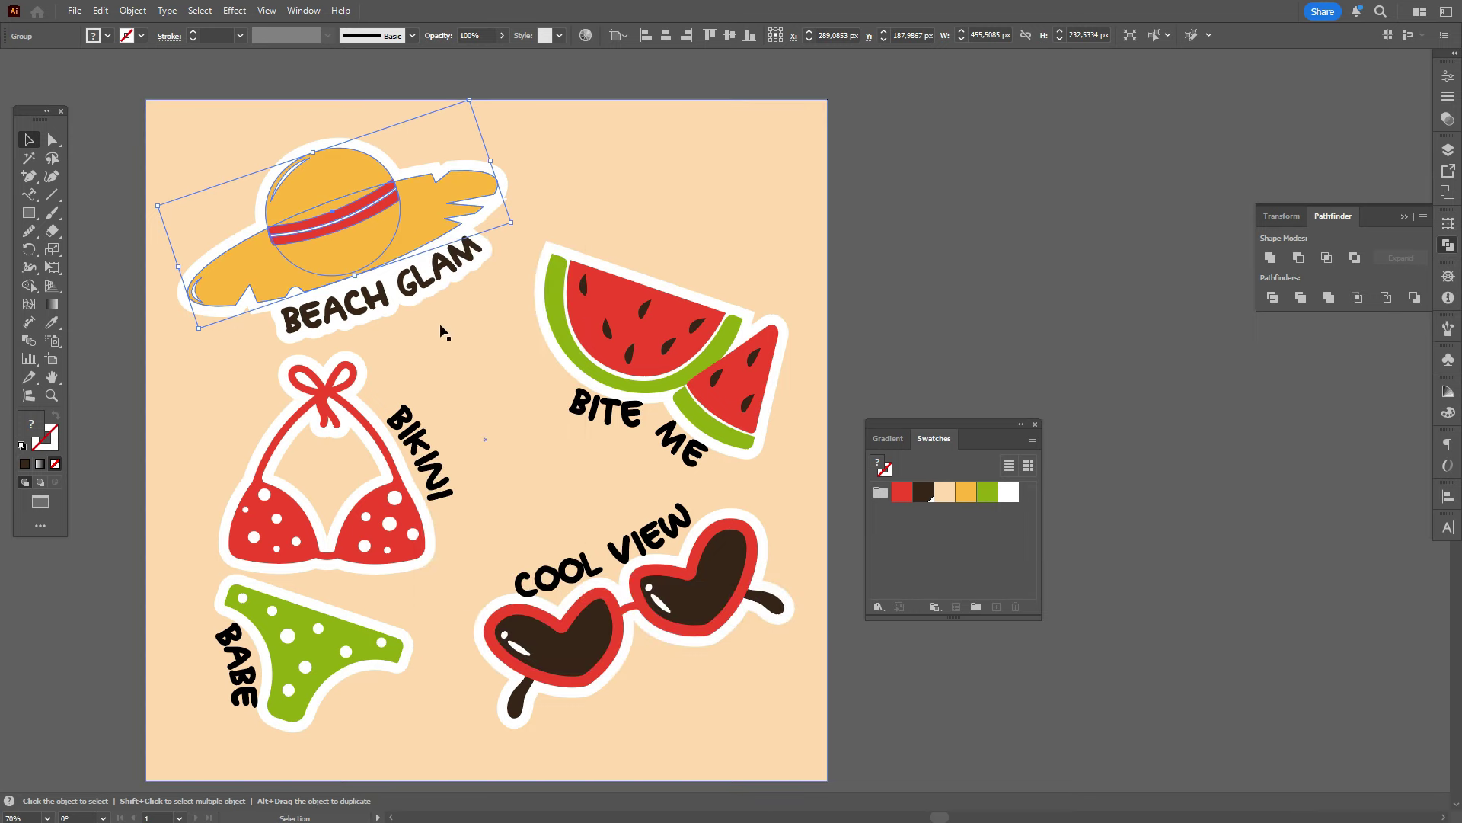
pyautogui.click(429, 290)
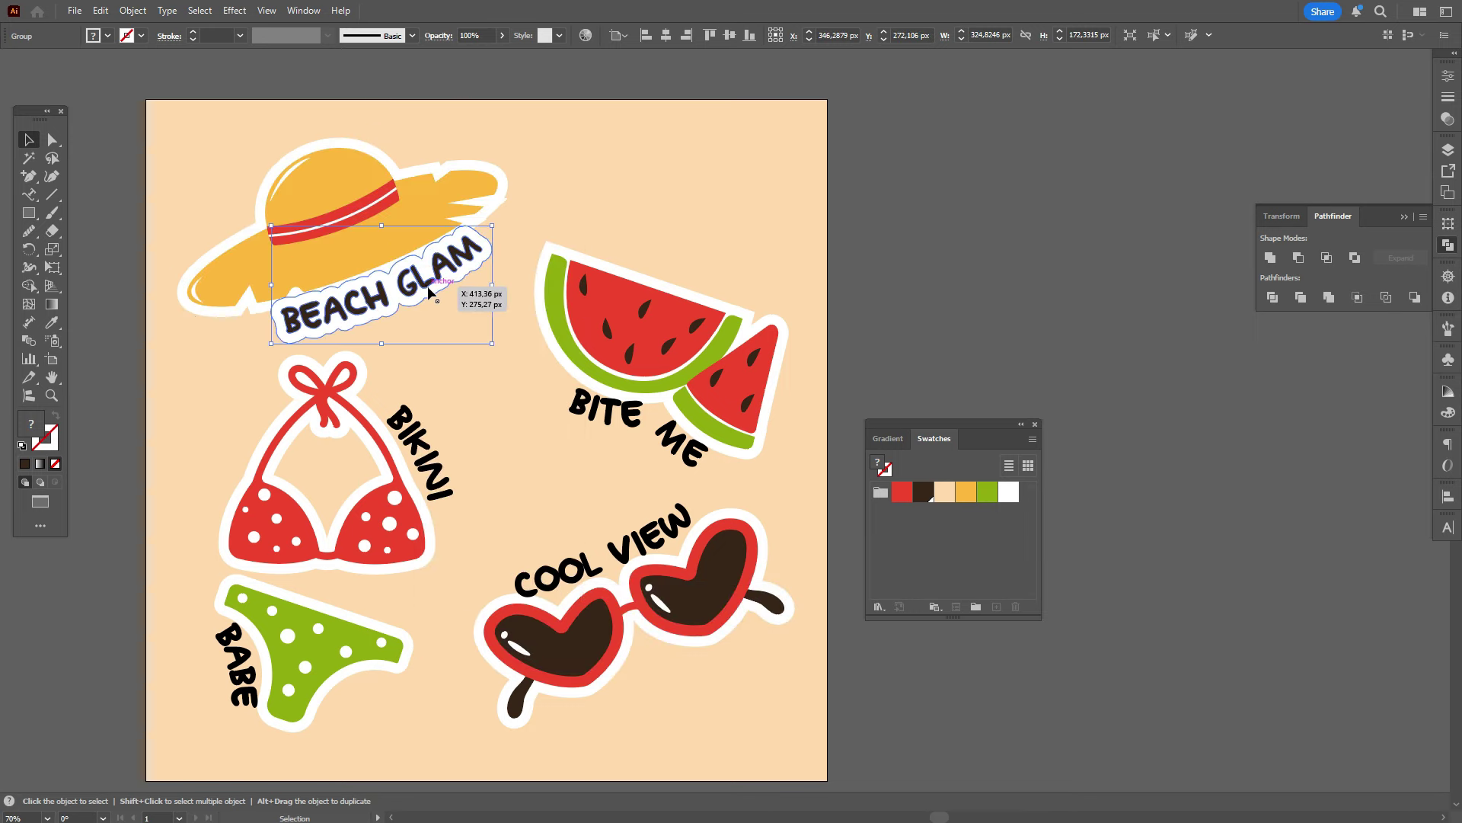
pyautogui.moveTo(428, 288); pyautogui.dragTo(431, 289)
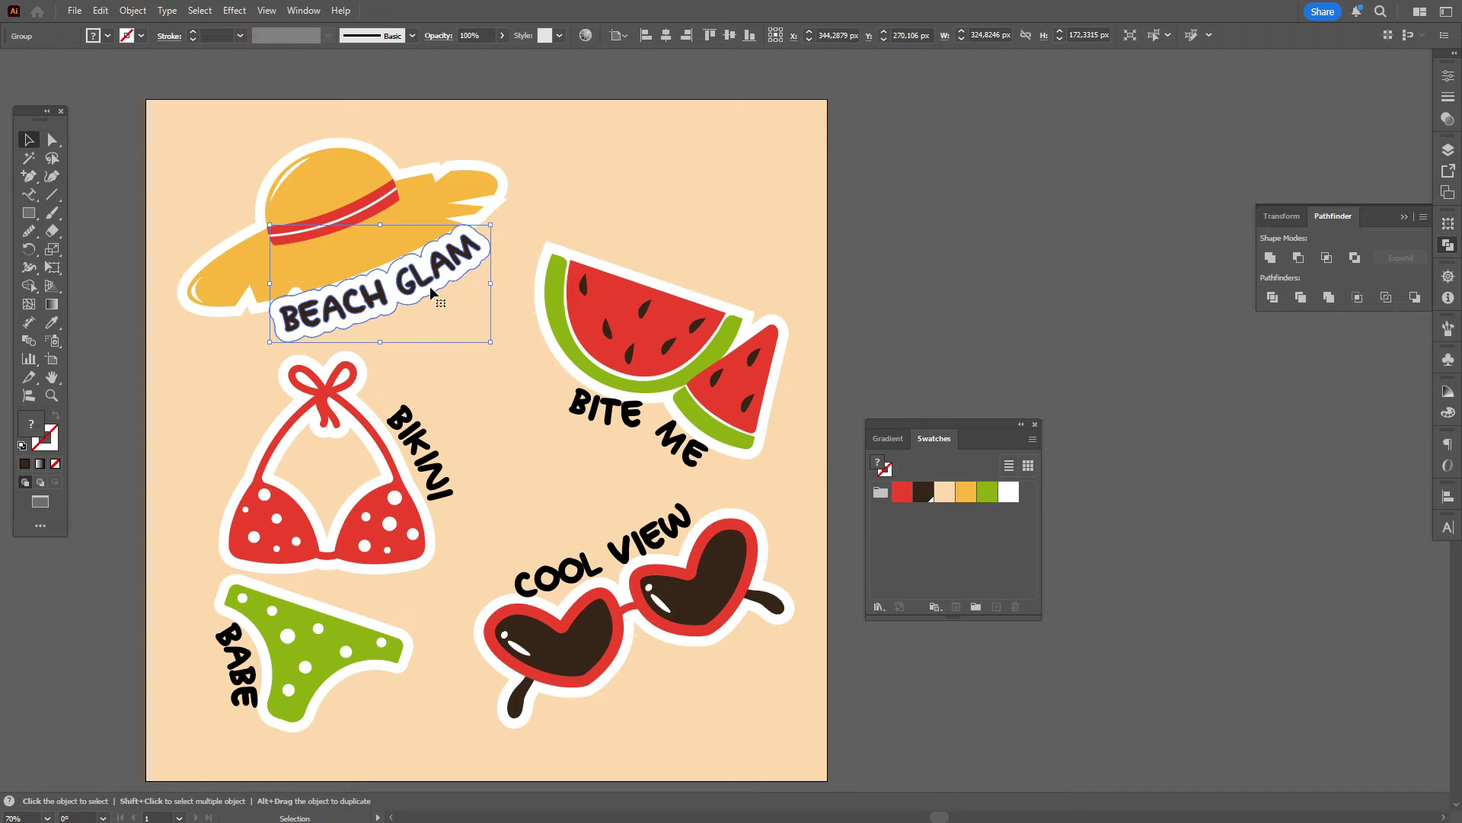
pyautogui.click(1049, 290)
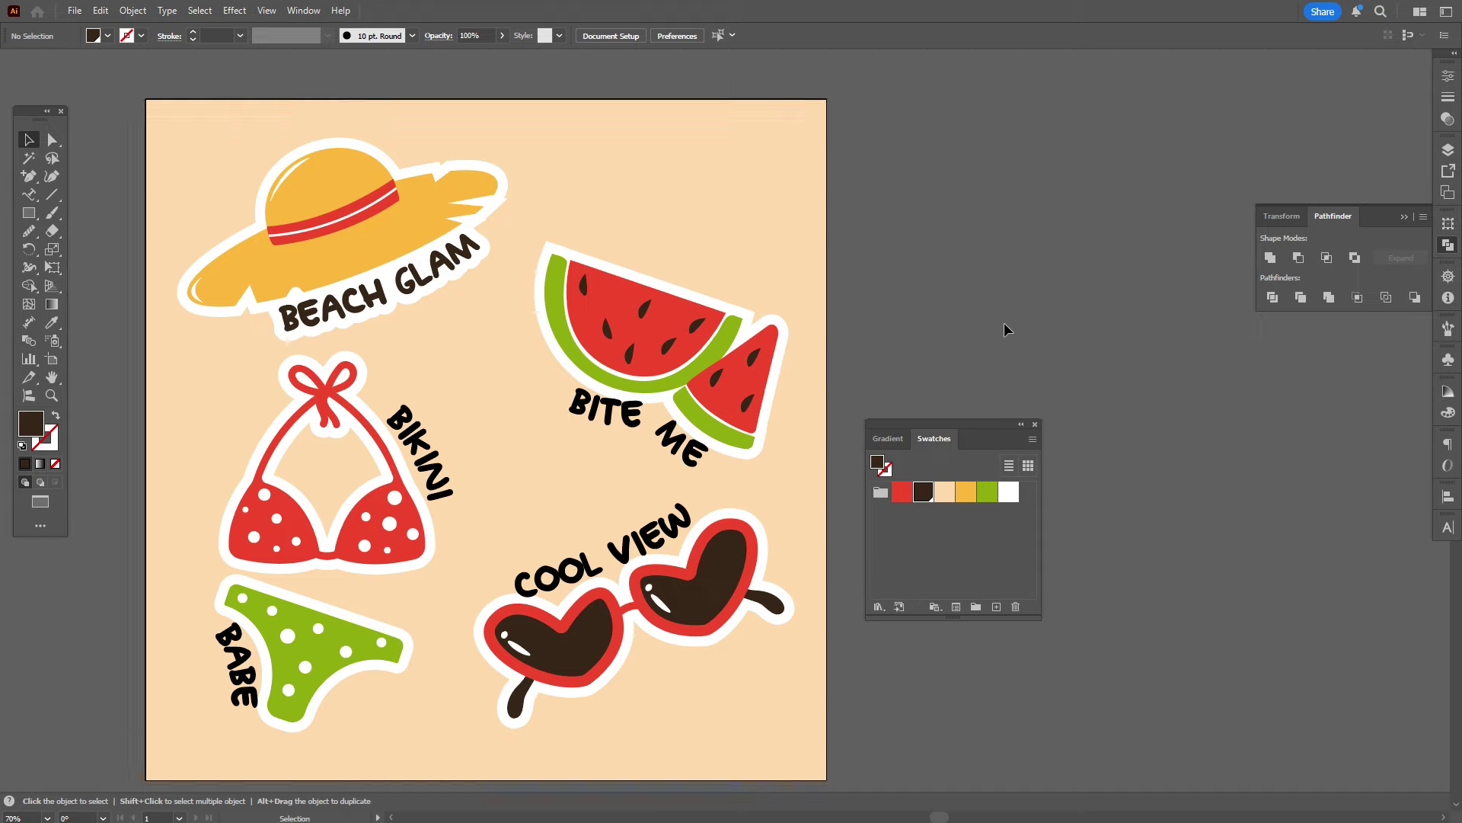
# Step: Ungroup the "BEACH GLAM" lettering from its backing and duplicate the hat's and lettering's white backings in place
pyautogui.click(490, 254)
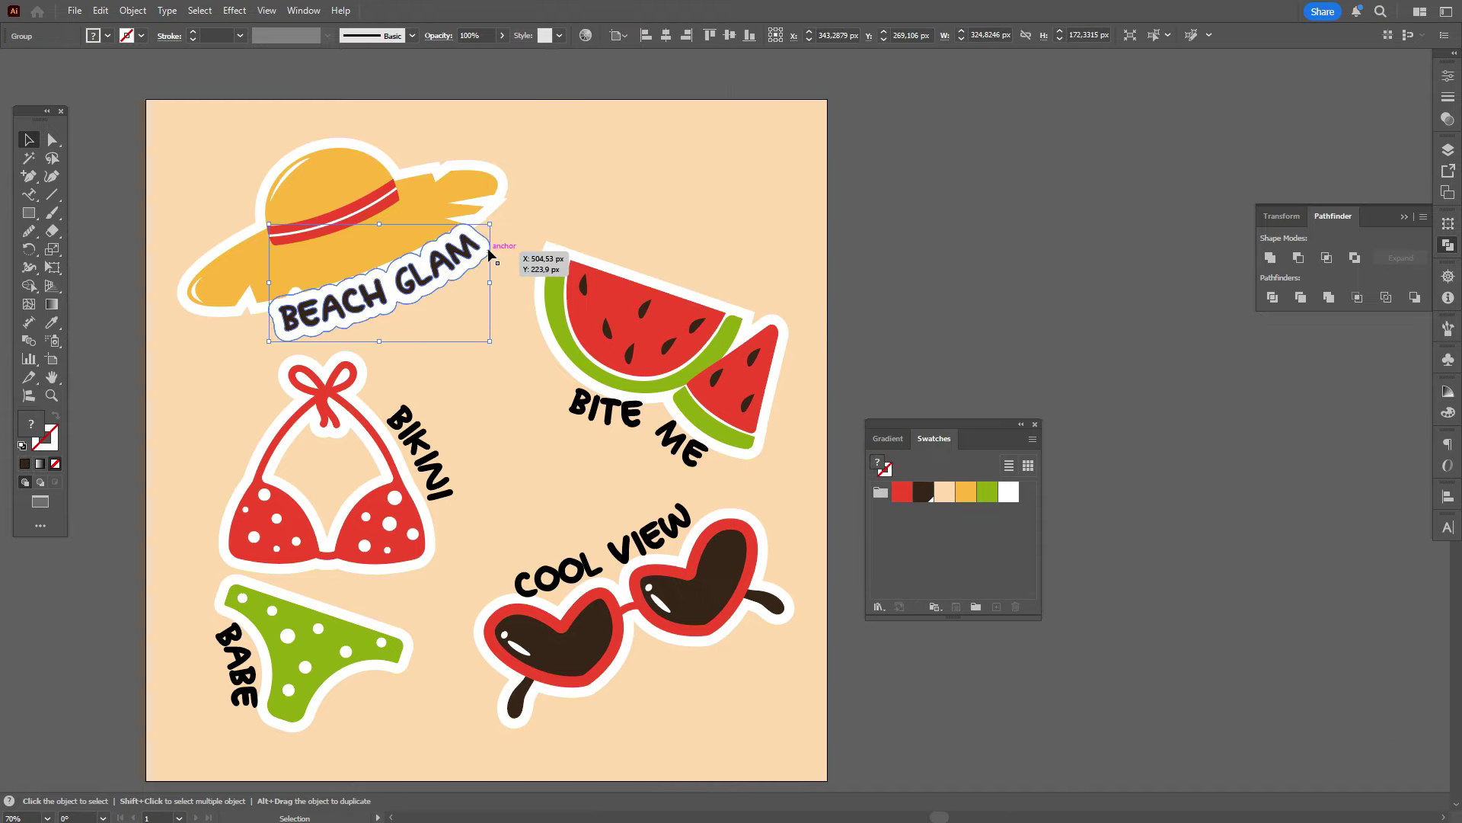
pyautogui.rightClick(489, 251)
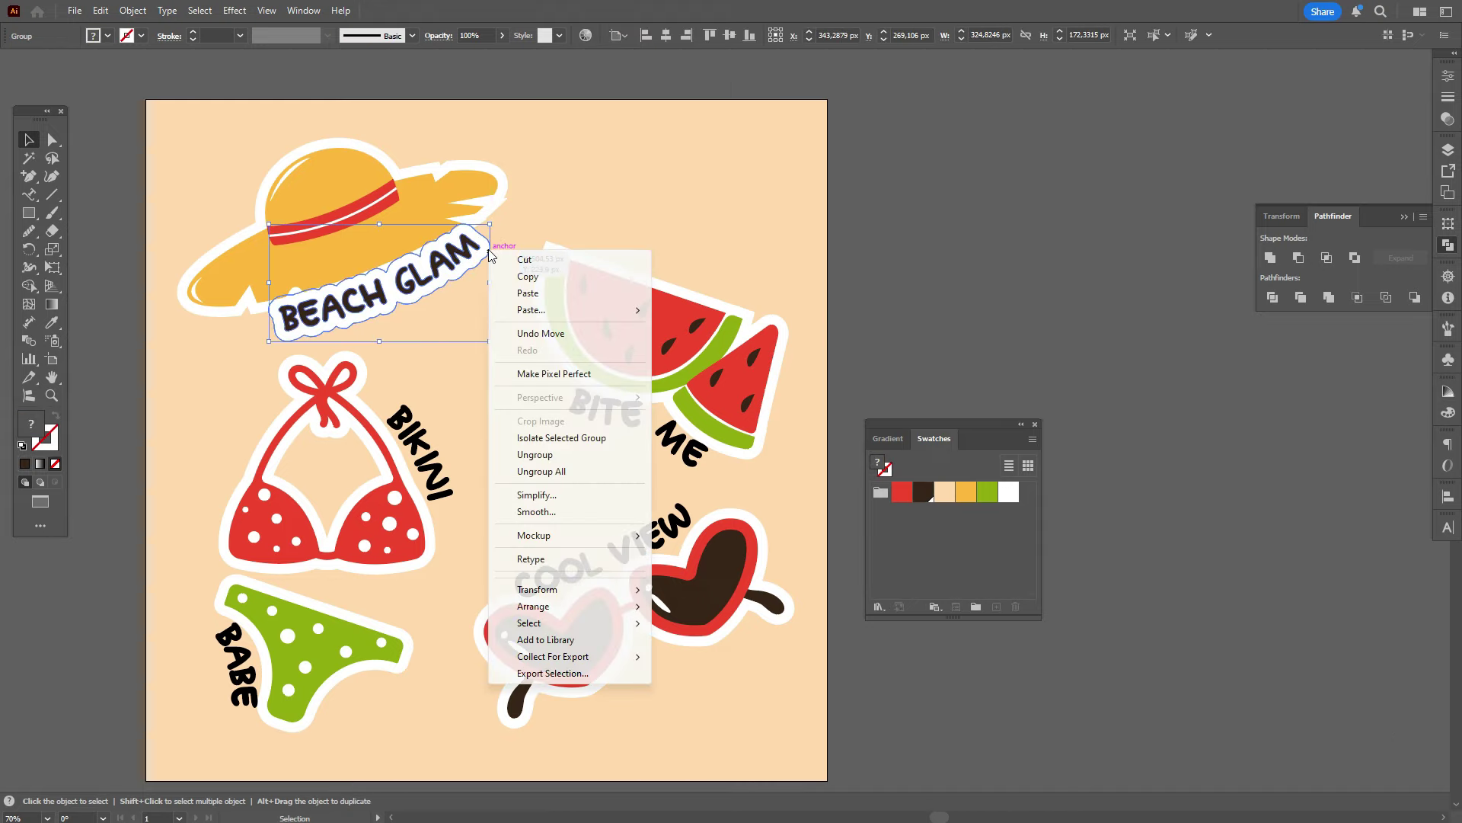
pyautogui.click(607, 457)
pyautogui.click(999, 303)
pyautogui.click(505, 196)
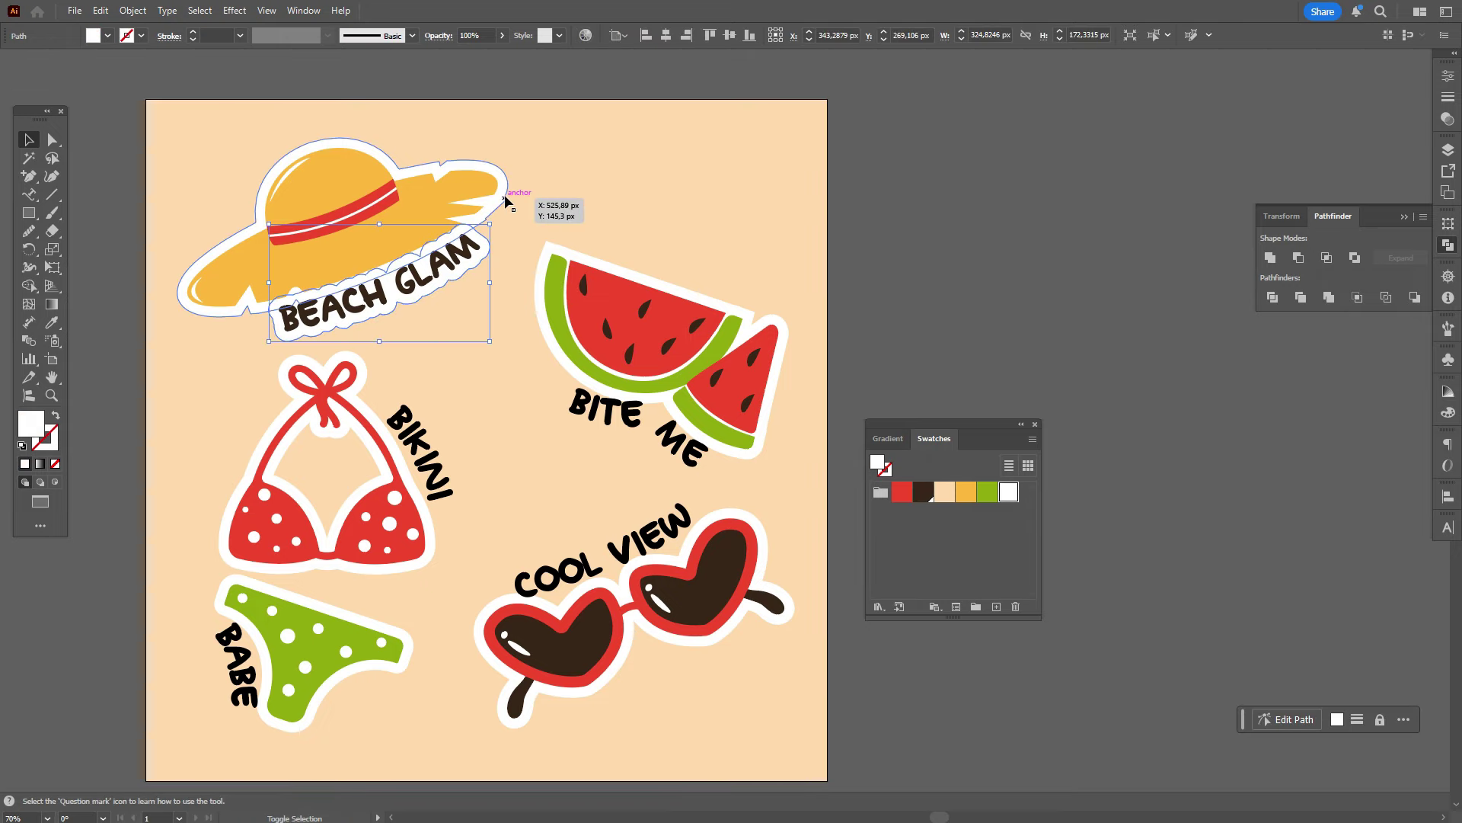
pyautogui.press('a')
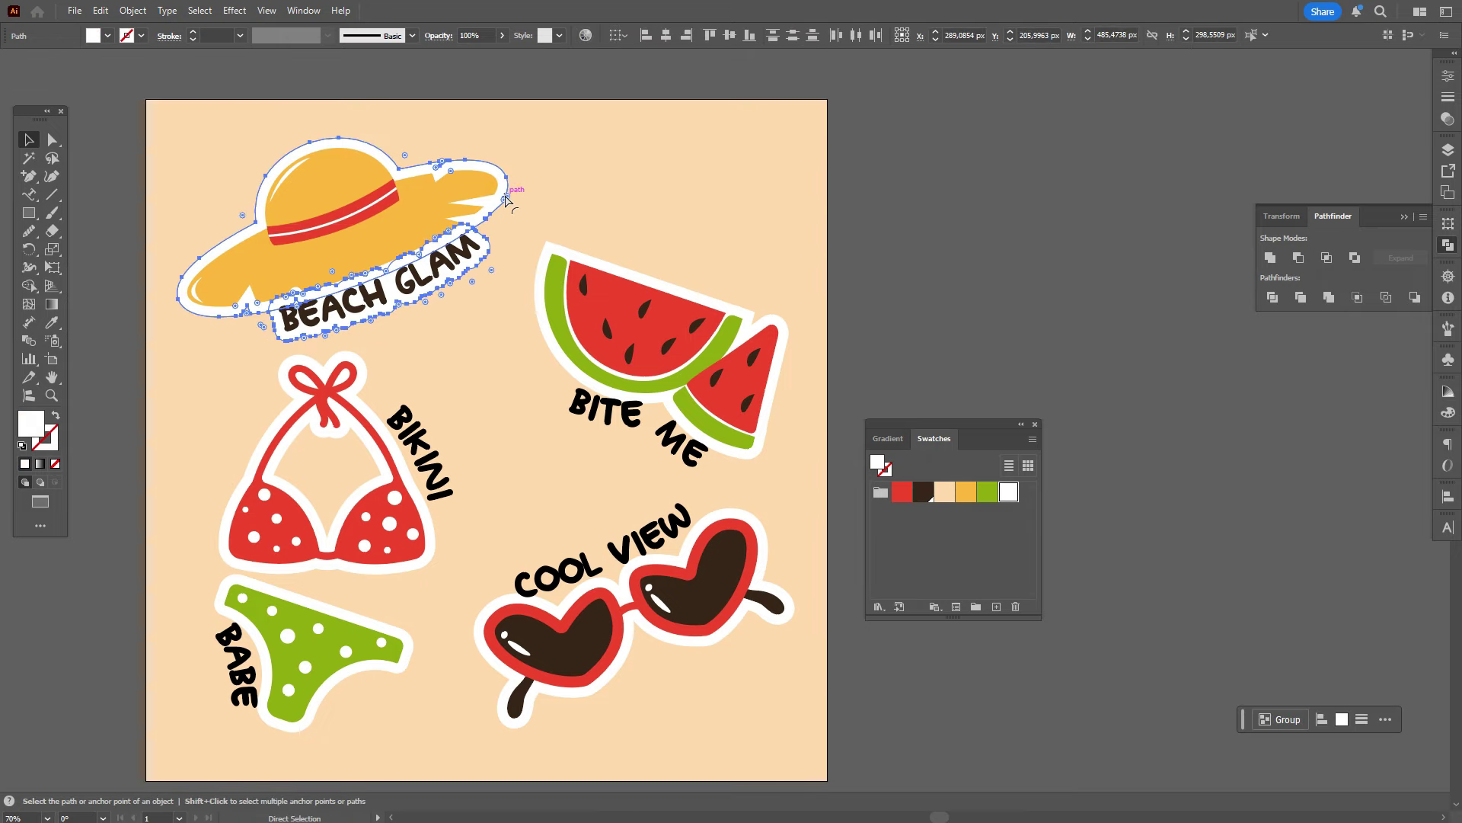
pyautogui.press('v')
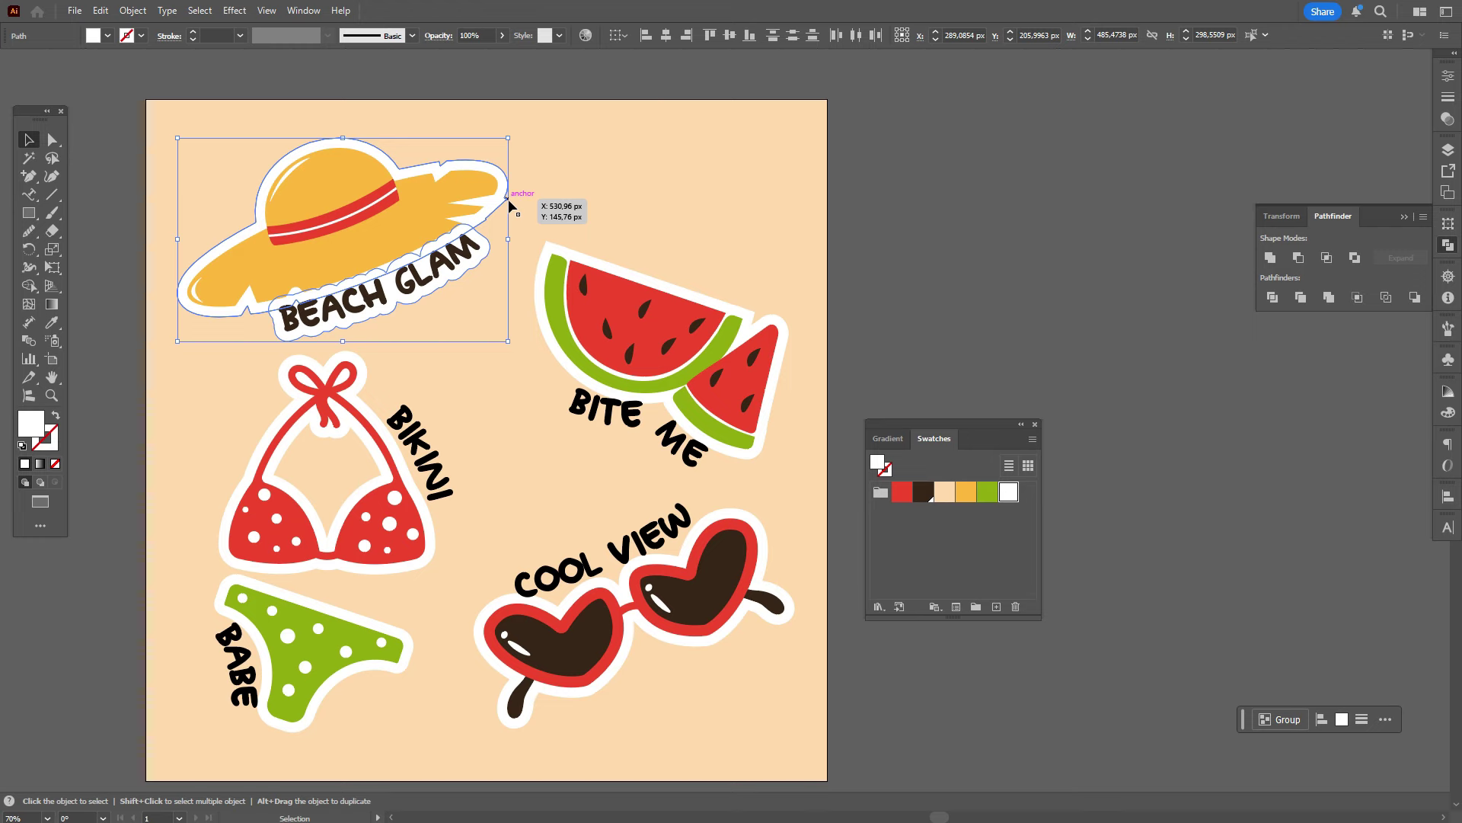
pyautogui.press('a')
pyautogui.press('v')
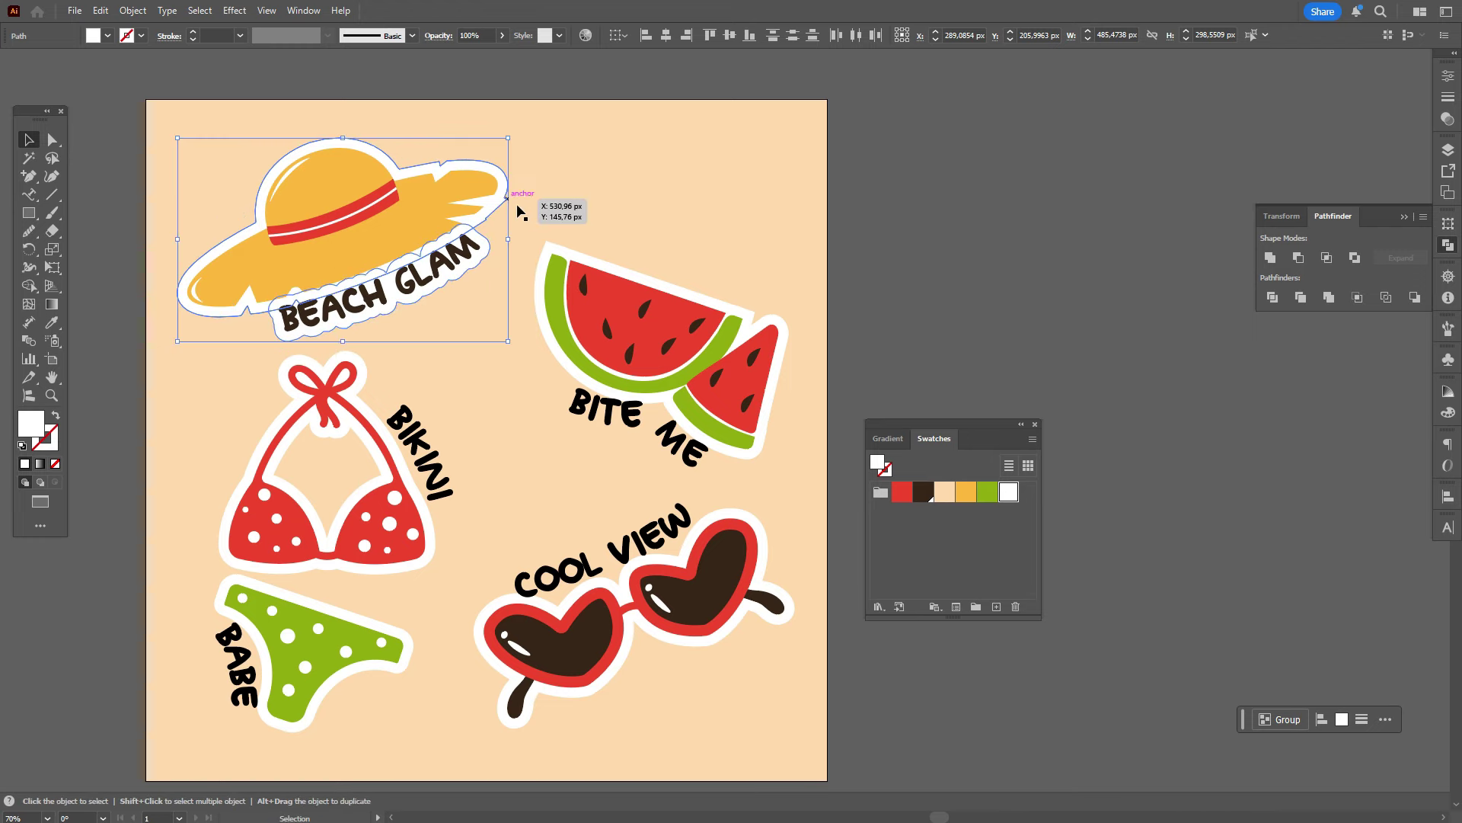
# Step: Send the duplicated backings and the peach background to the back, keeping only the duplicates selected
pyautogui.click(614, 186)
pyautogui.rightClick(614, 187)
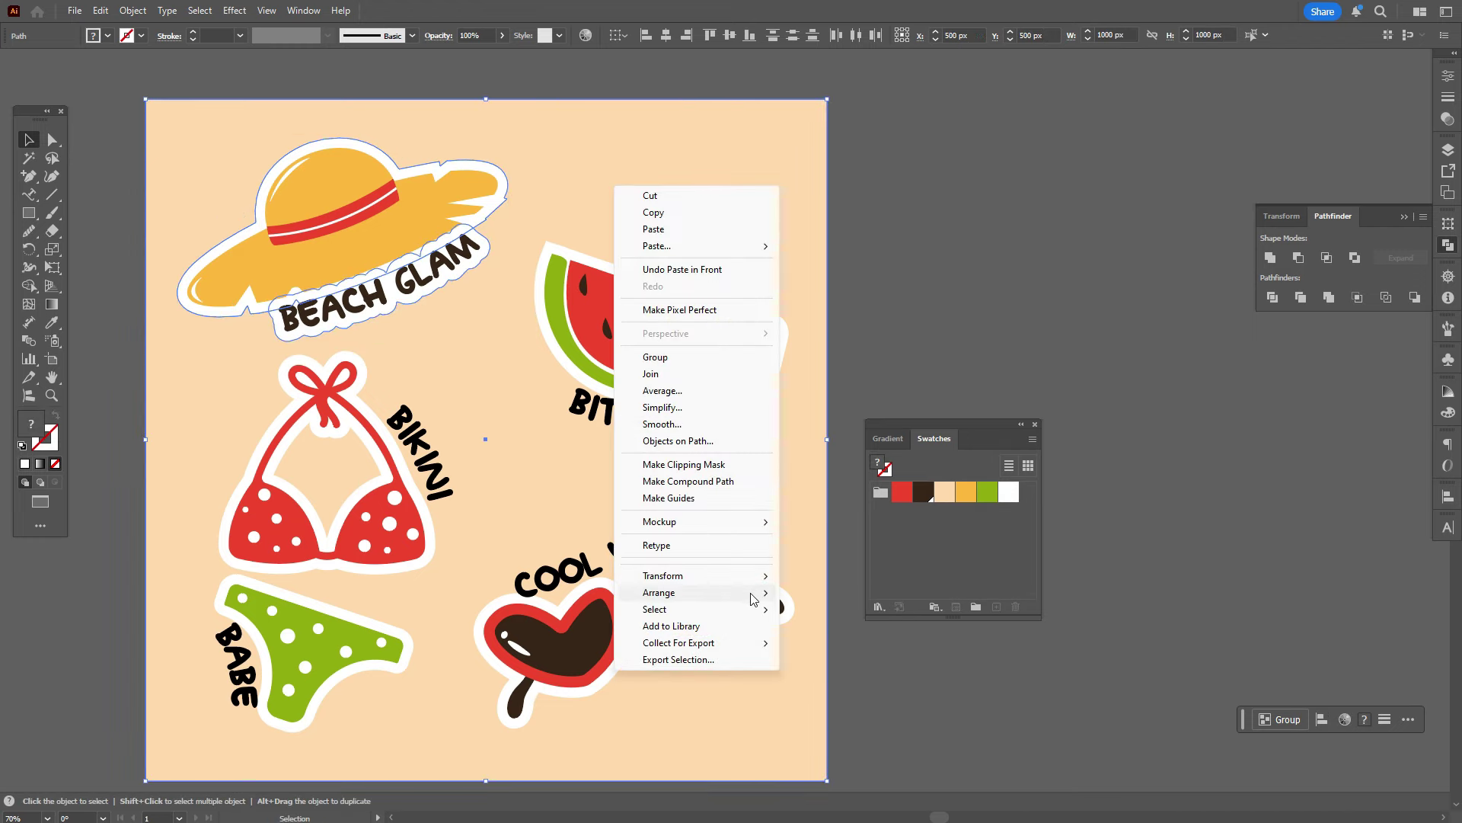
pyautogui.moveTo(757, 594)
pyautogui.click(831, 642)
pyautogui.keyDown('shift'); pyautogui.click(696, 214); pyautogui.keyUp('shift')
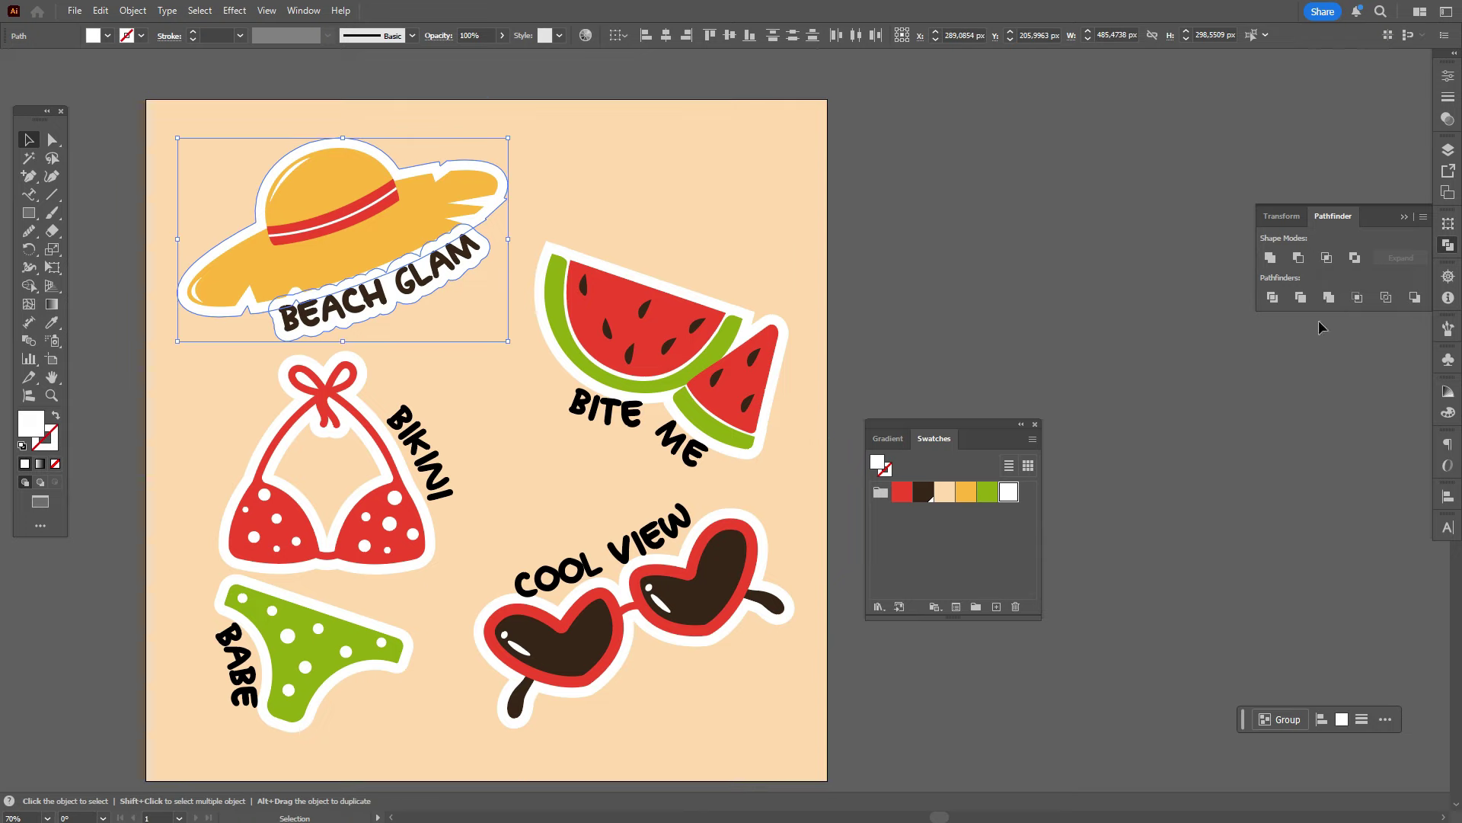
# Step: Unite the duplicated backings into one shape and shift it 10 px to the right and 5 px down
pyautogui.press('Right')
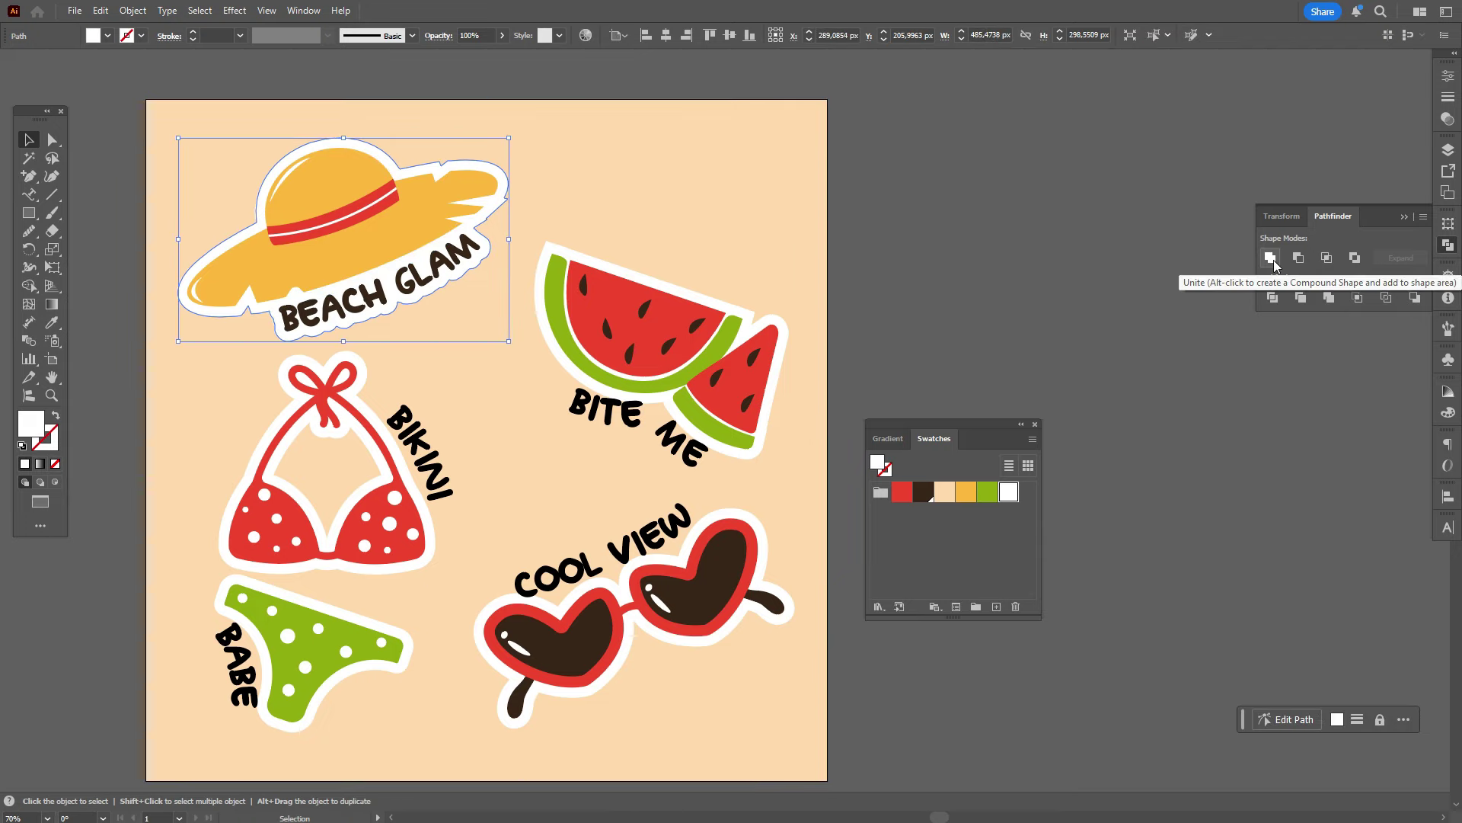
pyautogui.press('Right')
pyautogui.press('Right')
pyautogui.press('Right')
pyautogui.press('Right')
pyautogui.press('Right')
pyautogui.press('Right')
pyautogui.press('Right')
pyautogui.press('Right')
pyautogui.press('Right')
pyautogui.press('Down')
pyautogui.press('Down')
pyautogui.press('Down')
pyautogui.press('Down')
pyautogui.press('Down')
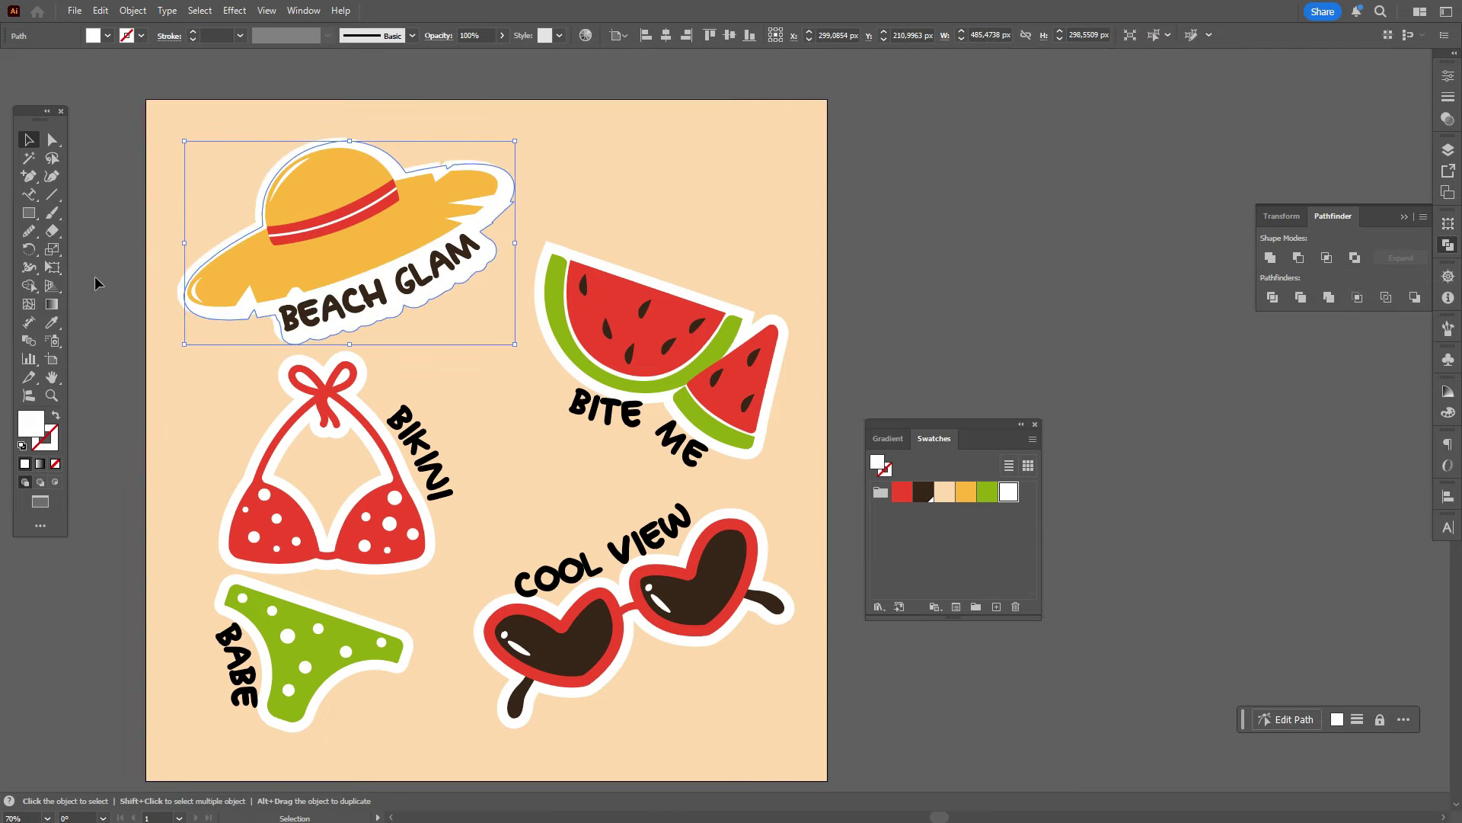
# Step: Fill the shifted shape with the background's peach colour and set its blending mode to Multiply as a shadow
pyautogui.click(53, 323)
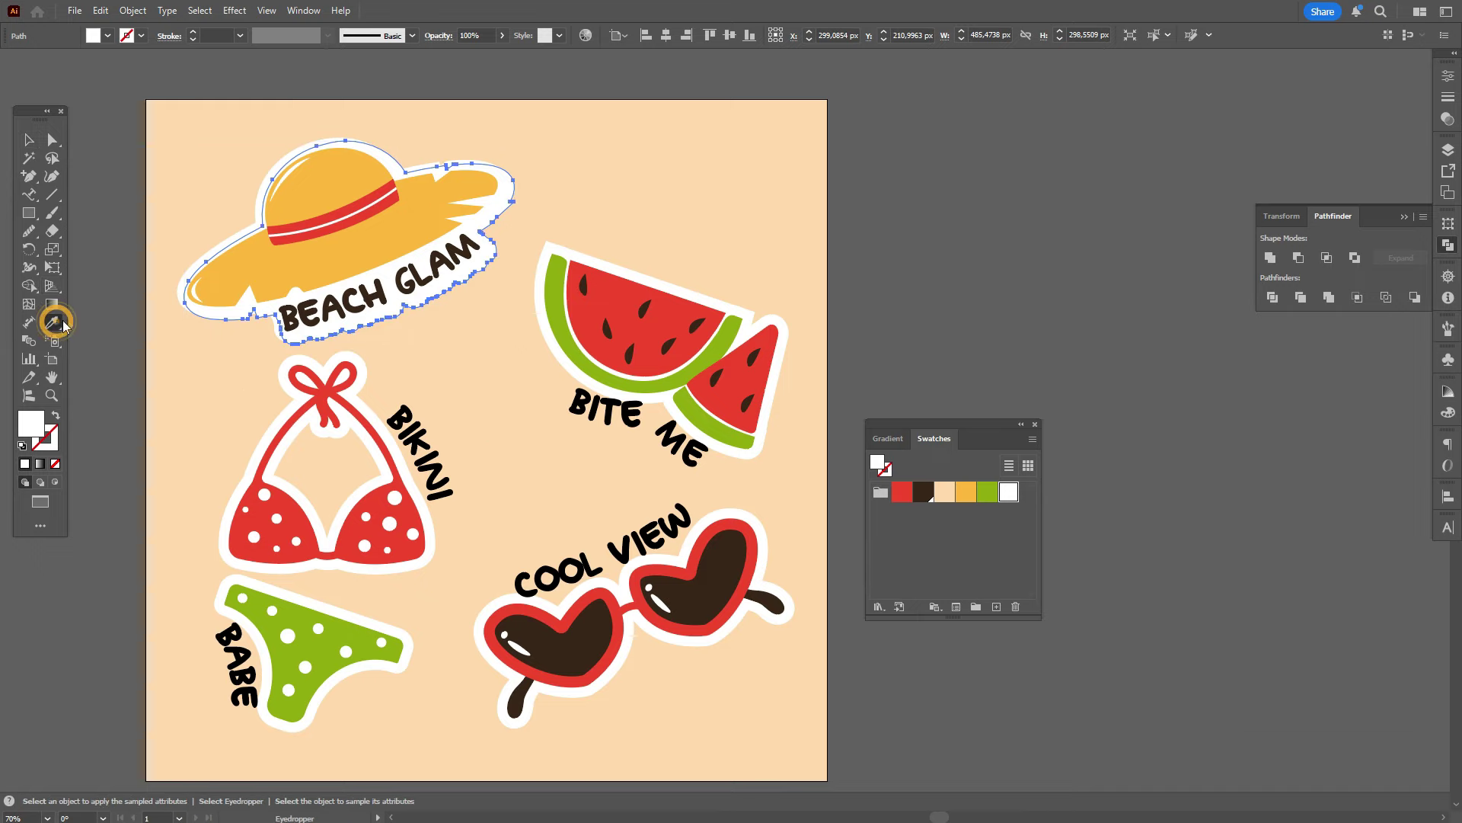
pyautogui.click(687, 228)
pyautogui.click(1449, 119)
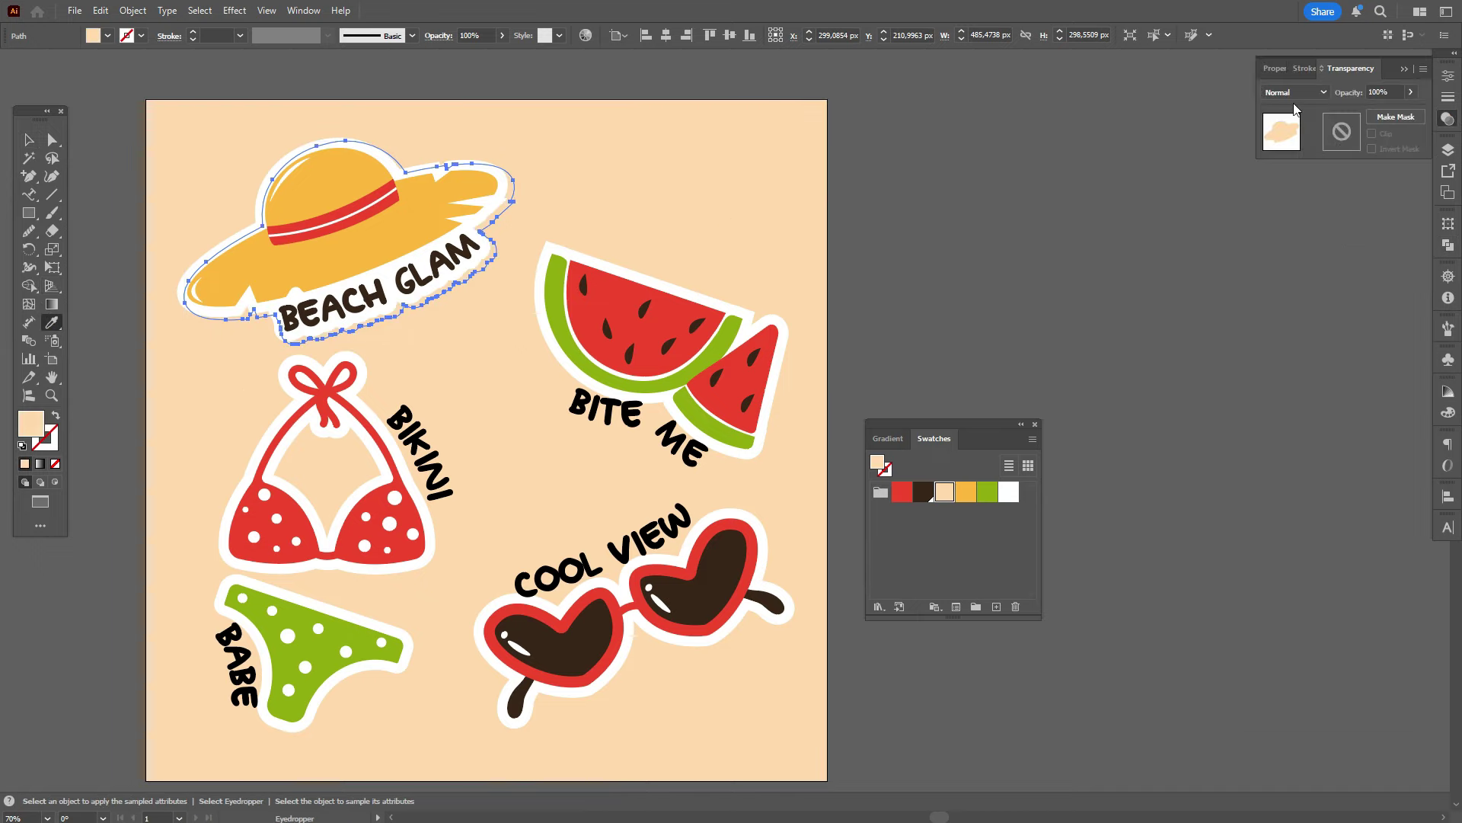
pyautogui.click(1295, 92)
pyautogui.click(1287, 148)
pyautogui.click(29, 140)
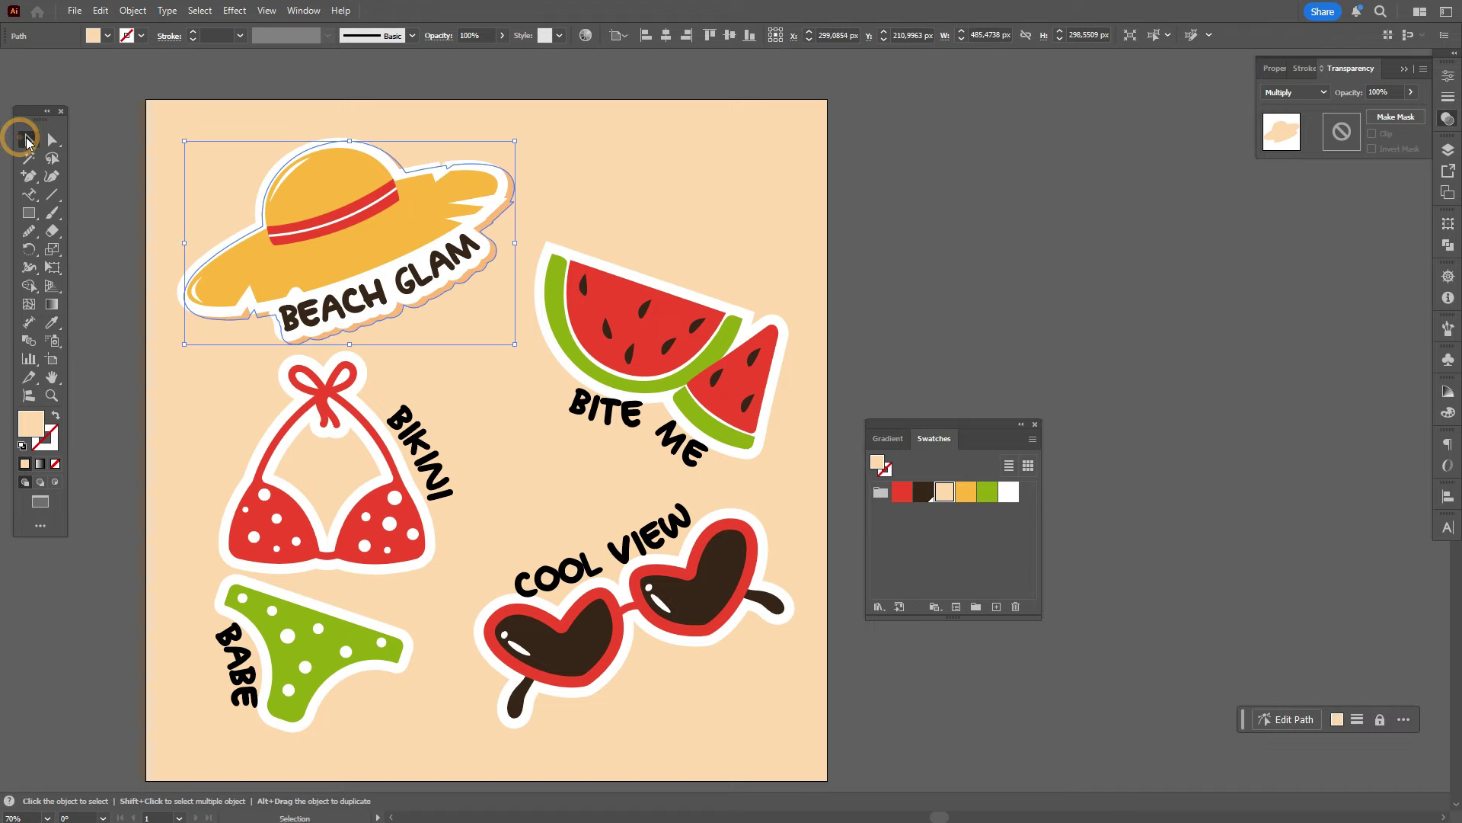
pyautogui.click(91, 149)
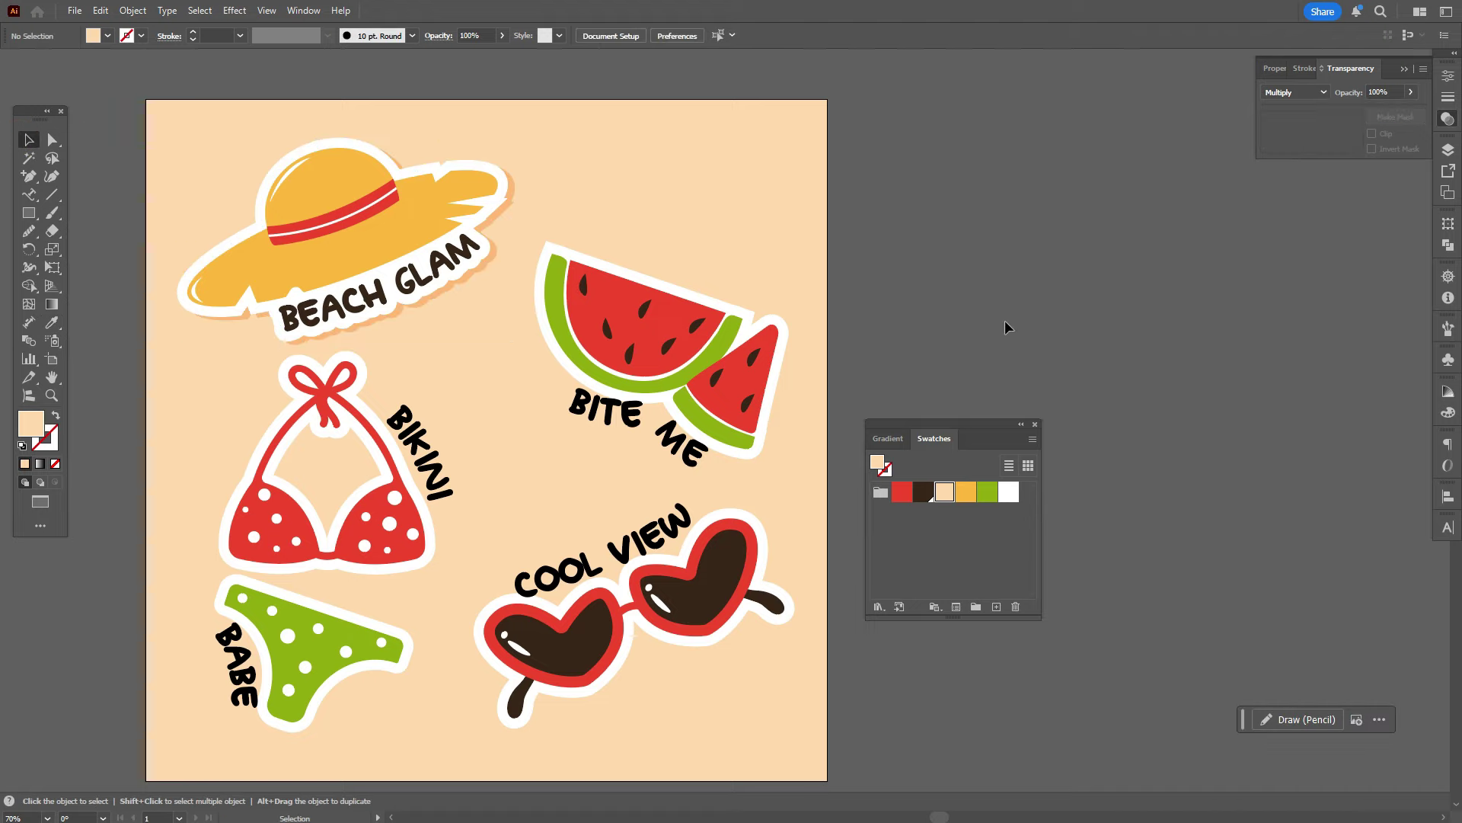
pyautogui.scroll(-1, 1004, 319)
pyautogui.scroll(1, 1004, 320)
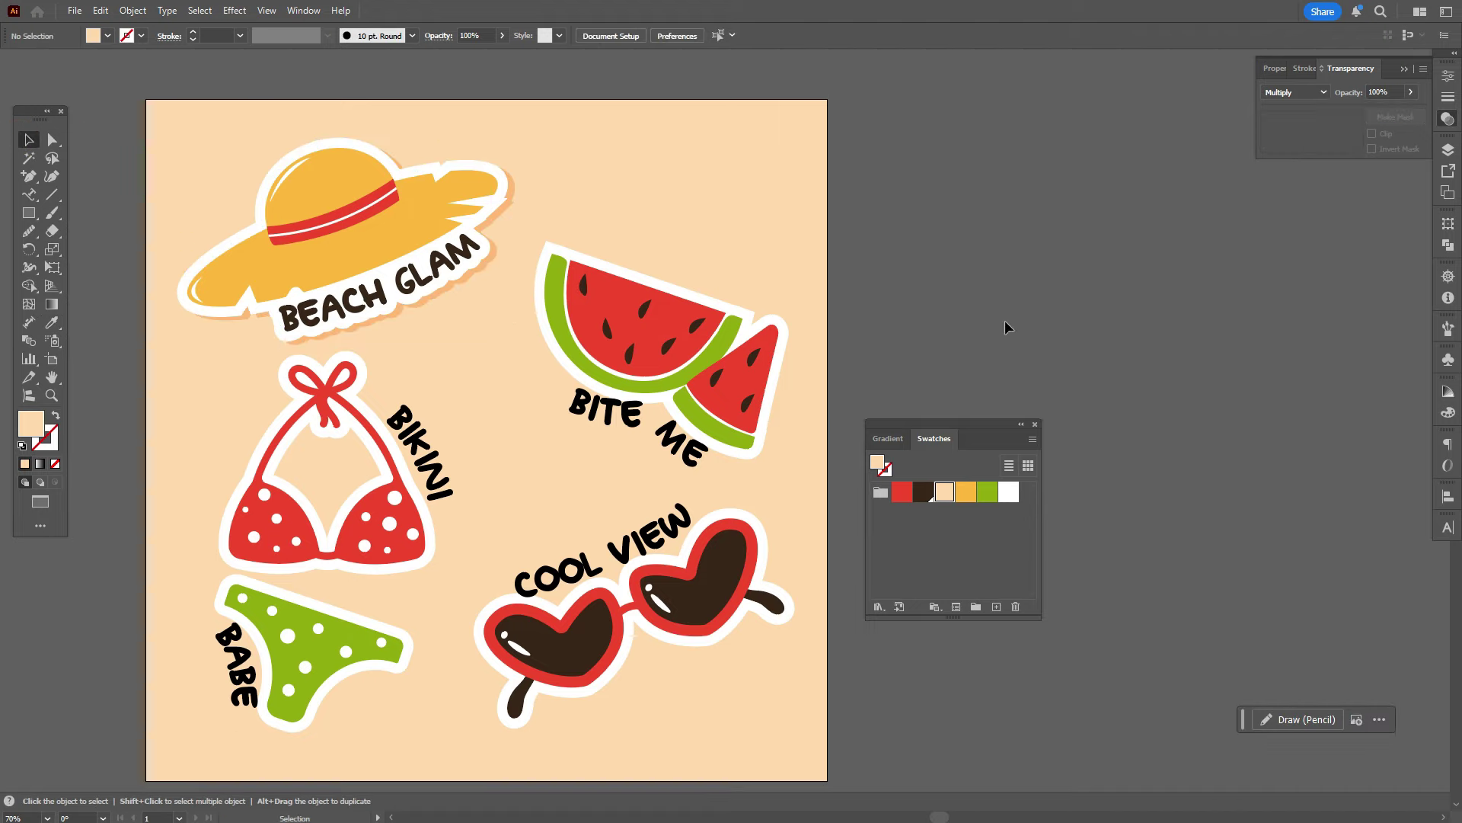
# Step: Recolour the "BITE ME" lettering with the dark brown of "BEACH GLAM" and offset its paths for a backing
pyautogui.click(636, 414)
pyautogui.click(52, 324)
pyautogui.click(308, 313)
pyautogui.click(28, 140)
pyautogui.click(133, 11)
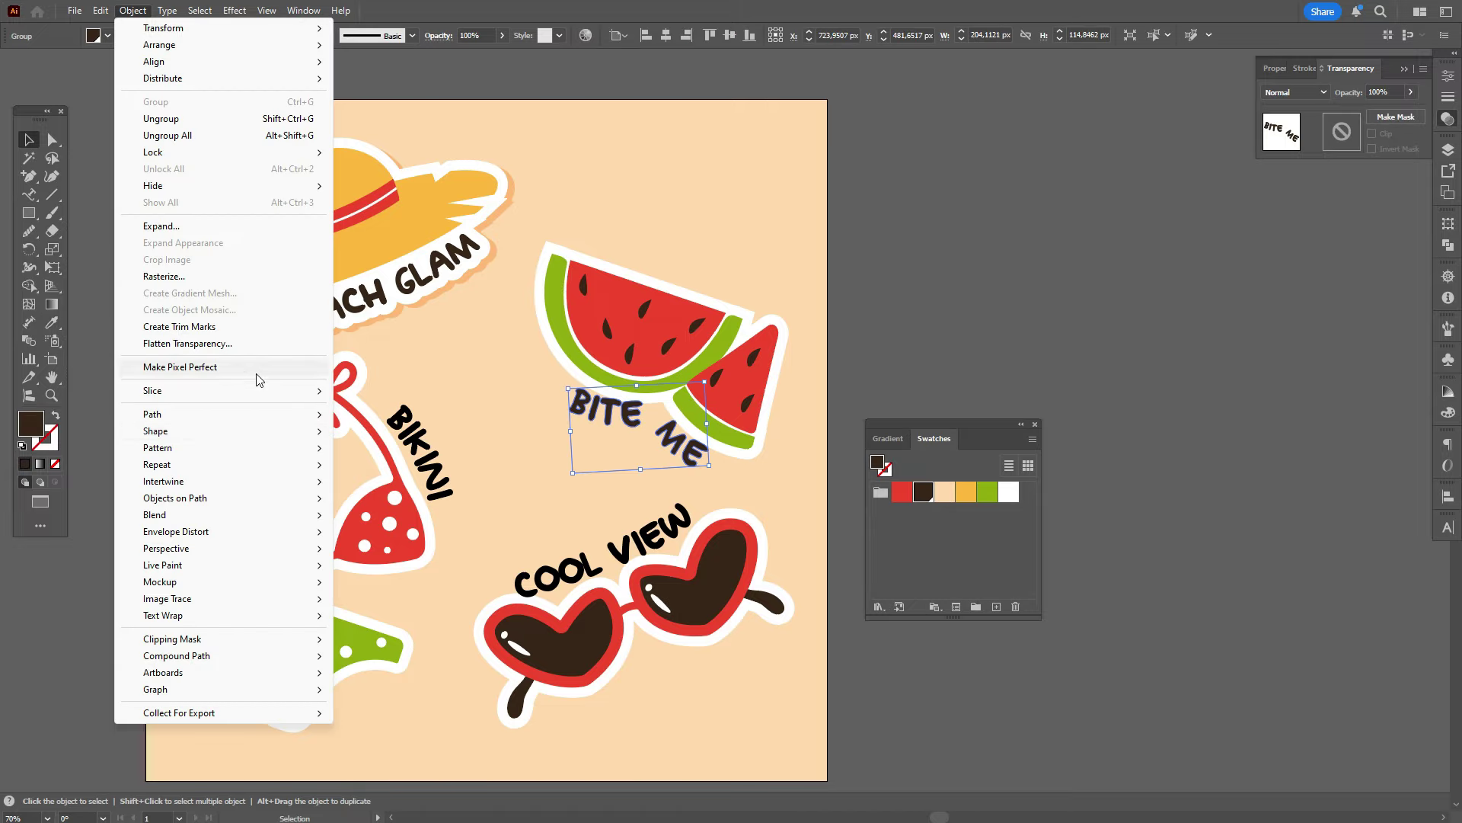
pyautogui.moveTo(175, 414)
pyautogui.click(380, 471)
pyautogui.click(1193, 415)
# Step: Unite the "BITE ME" offset shapes, separate them from the letters beyond the artboard's right edge and fill the backing white
pyautogui.click(1448, 244)
pyautogui.click(1270, 258)
pyautogui.moveTo(679, 441); pyautogui.dragTo(910, 366)
pyautogui.moveTo(980, 424); pyautogui.dragTo(1193, 482)
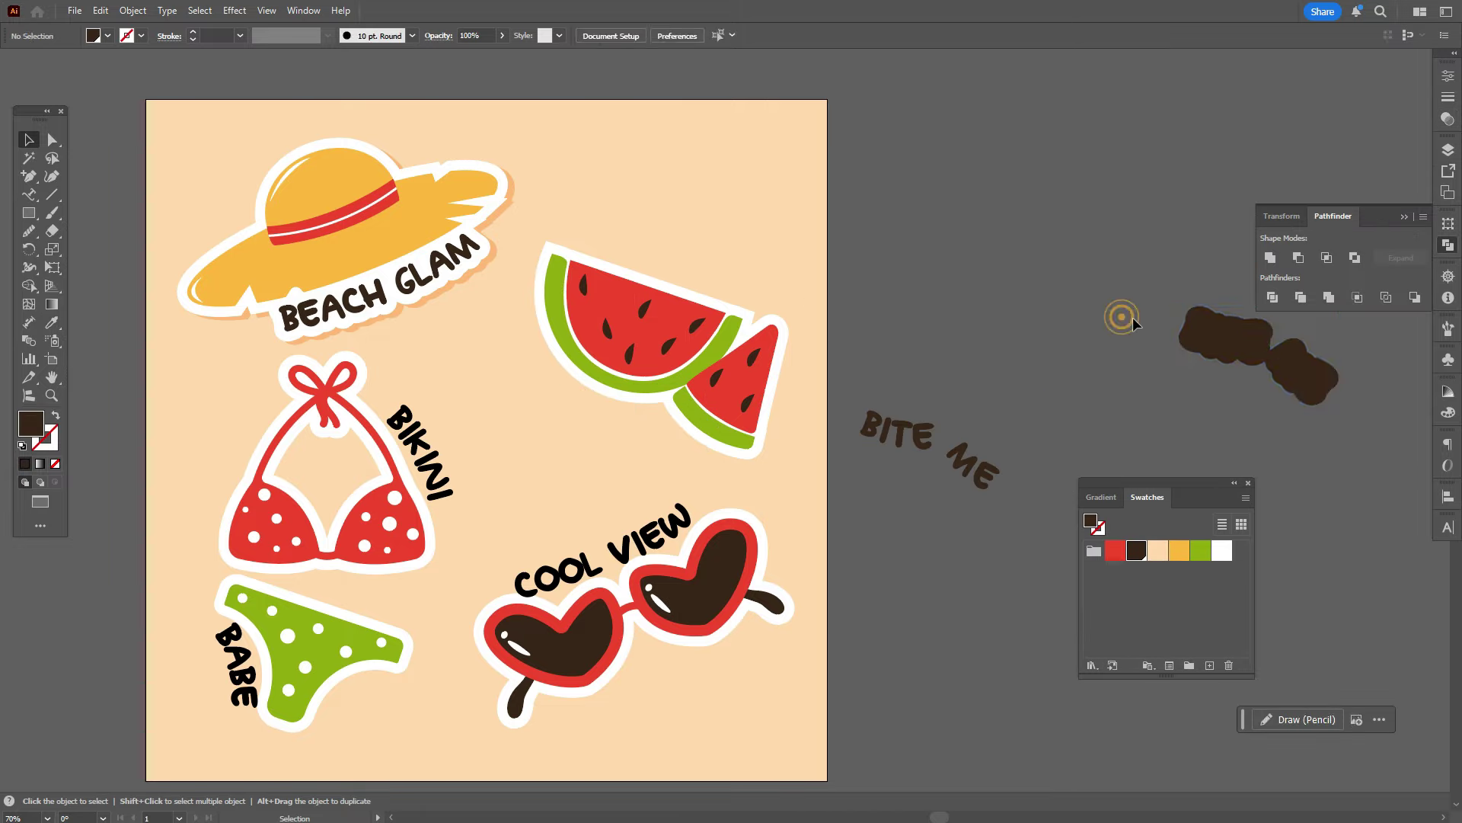
pyautogui.click(1219, 336)
pyautogui.click(1222, 550)
# Step: Place the "BITE ME" lettering on its white backing below the watermelon slices and bring the watermelon artwork to the front
pyautogui.click(965, 470)
pyautogui.moveTo(980, 465); pyautogui.dragTo(1134, 451)
pyautogui.rightClick(1133, 452)
pyautogui.click(990, 374)
pyautogui.moveTo(1133, 453); pyautogui.dragTo(692, 434)
pyautogui.keyDown('shift'); pyautogui.click(1327, 370); pyautogui.keyUp('shift')
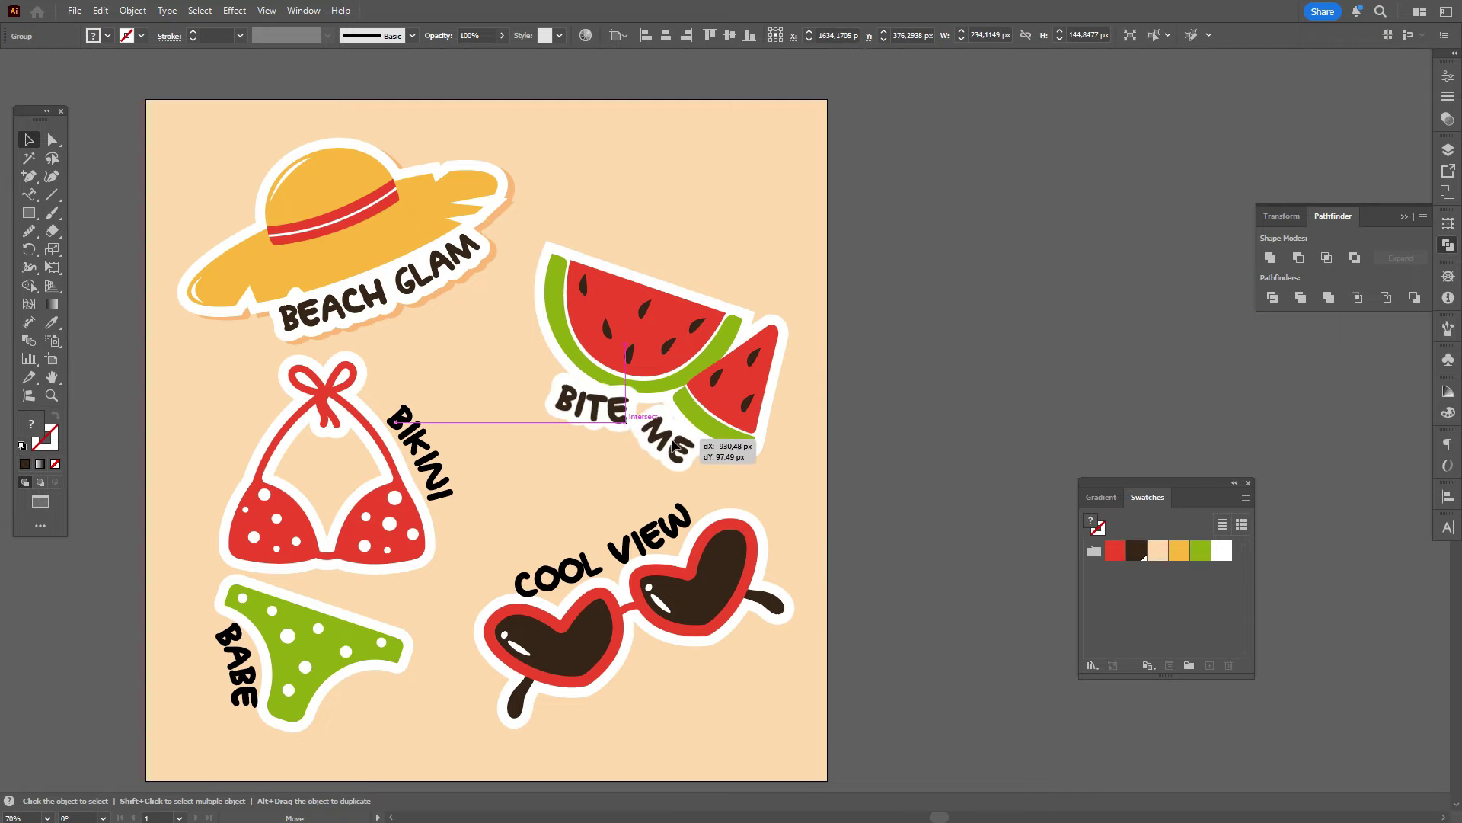
pyautogui.rightClick(677, 364)
pyautogui.moveTo(762, 704)
pyautogui.click(915, 708)
pyautogui.click(1316, 719)
# Step: Draw a closed white shape with the Pen tool to cover the peach gap between the "BITE ME" and watermelon backings
pyautogui.press('z')
pyautogui.click(572, 442)
pyautogui.click(902, 406)
pyautogui.click(903, 406)
pyautogui.click(478, 402)
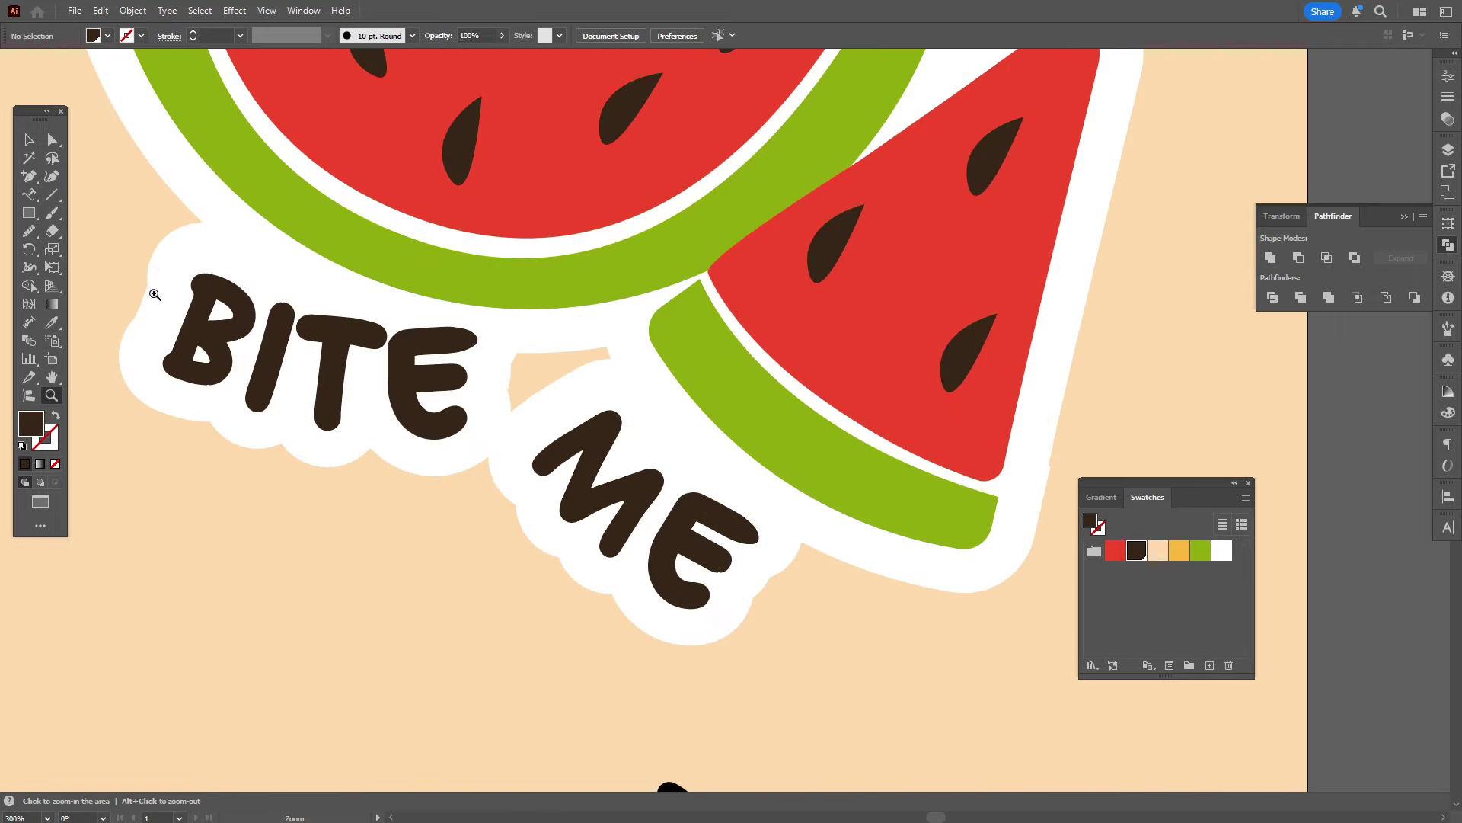
pyautogui.click(51, 139)
pyautogui.click(176, 187)
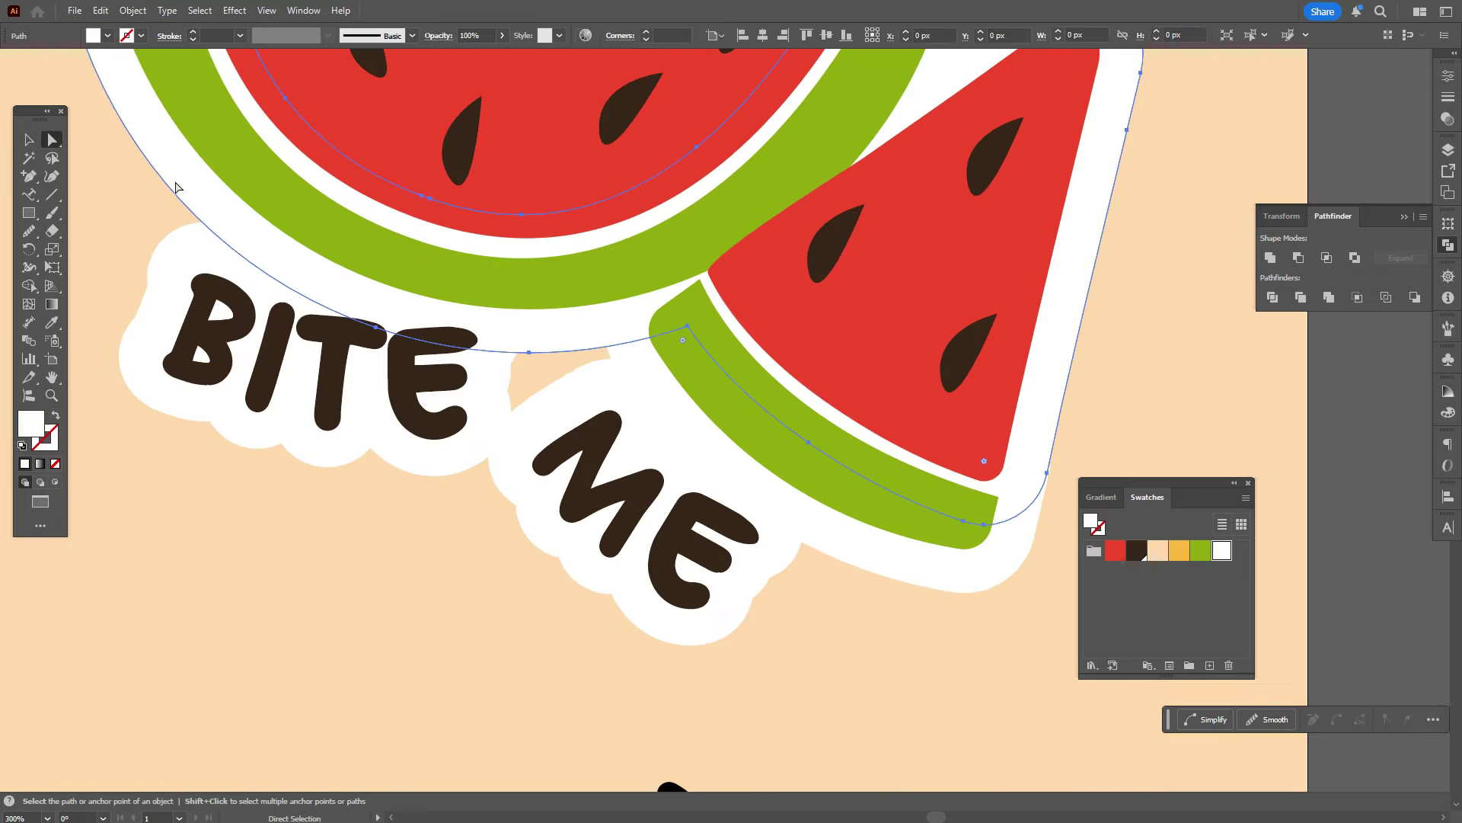
pyautogui.moveTo(36, 189); pyautogui.dragTo(86, 172)
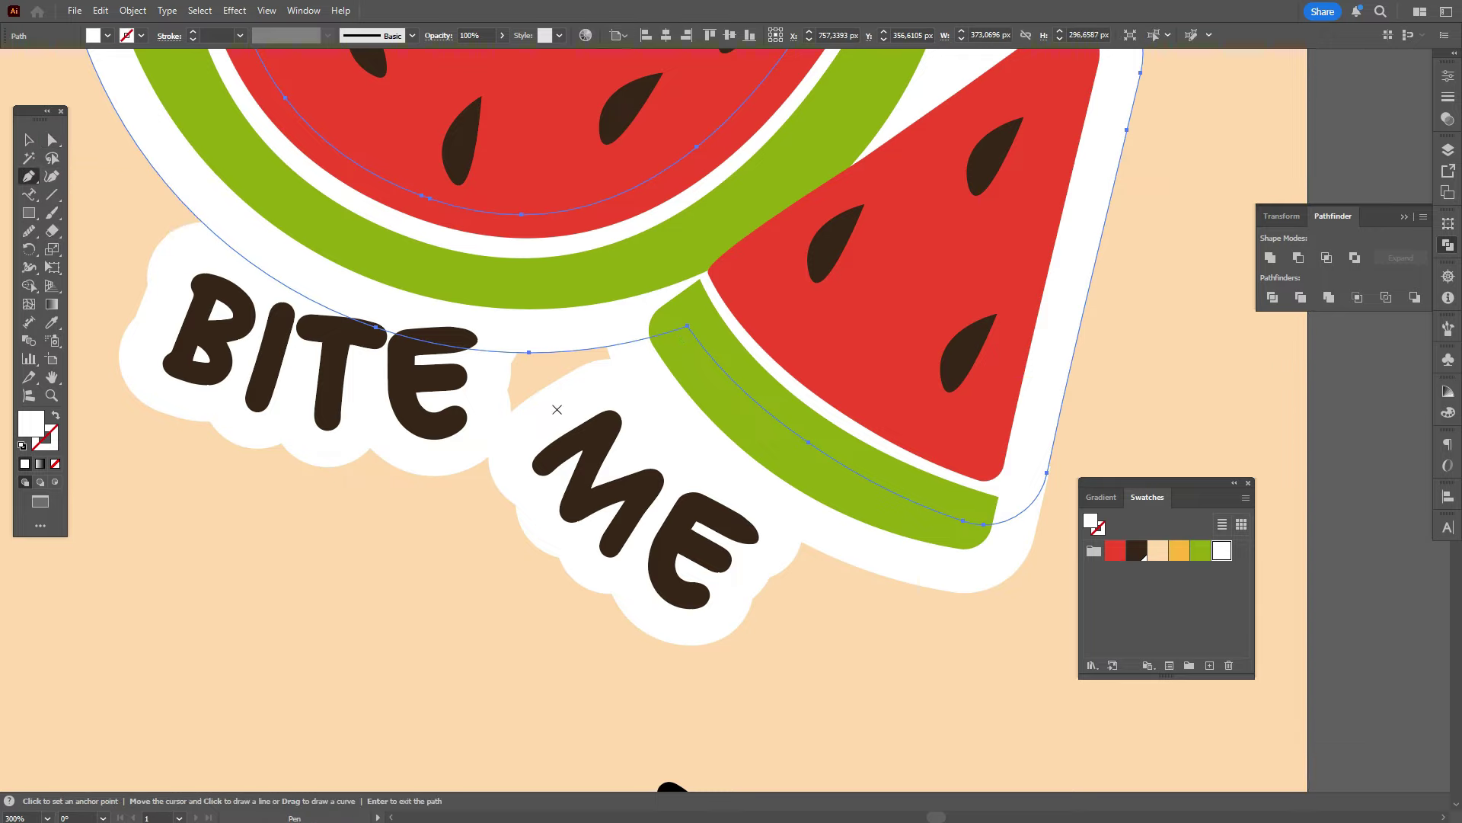
pyautogui.click(493, 392)
pyautogui.click(513, 334)
pyautogui.click(621, 335)
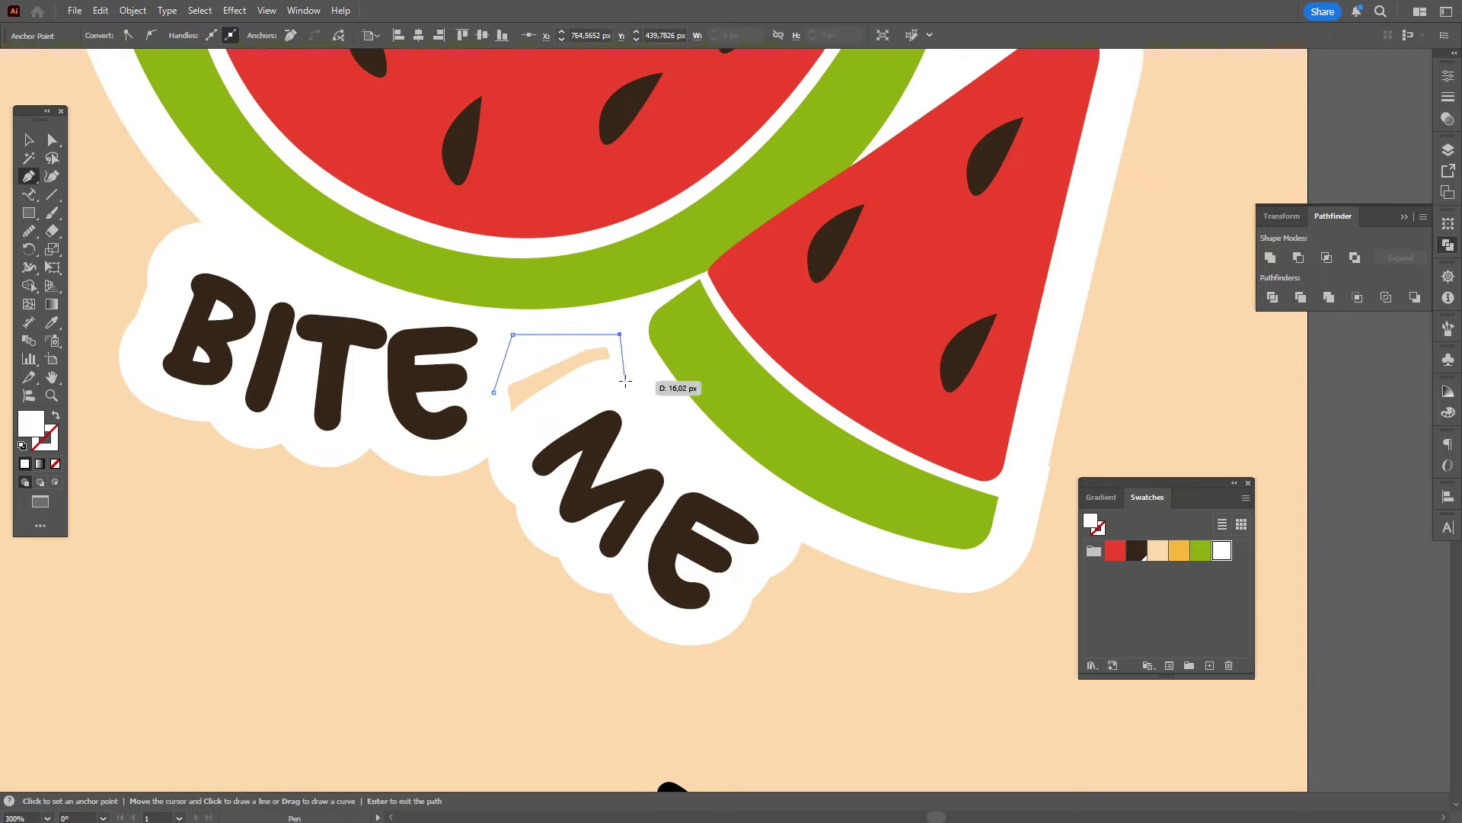
pyautogui.click(625, 383)
pyautogui.click(538, 416)
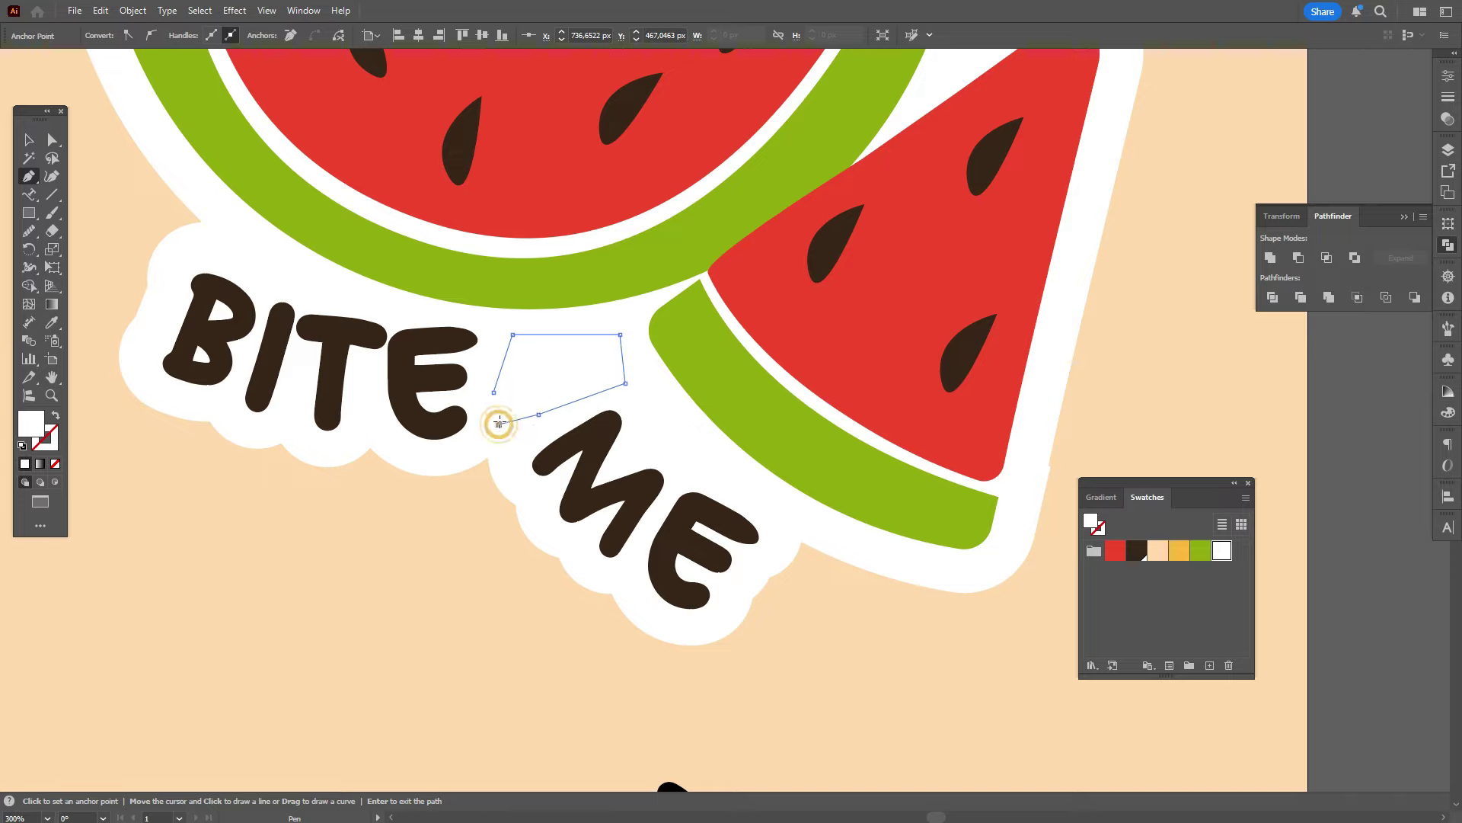
pyautogui.click(493, 393)
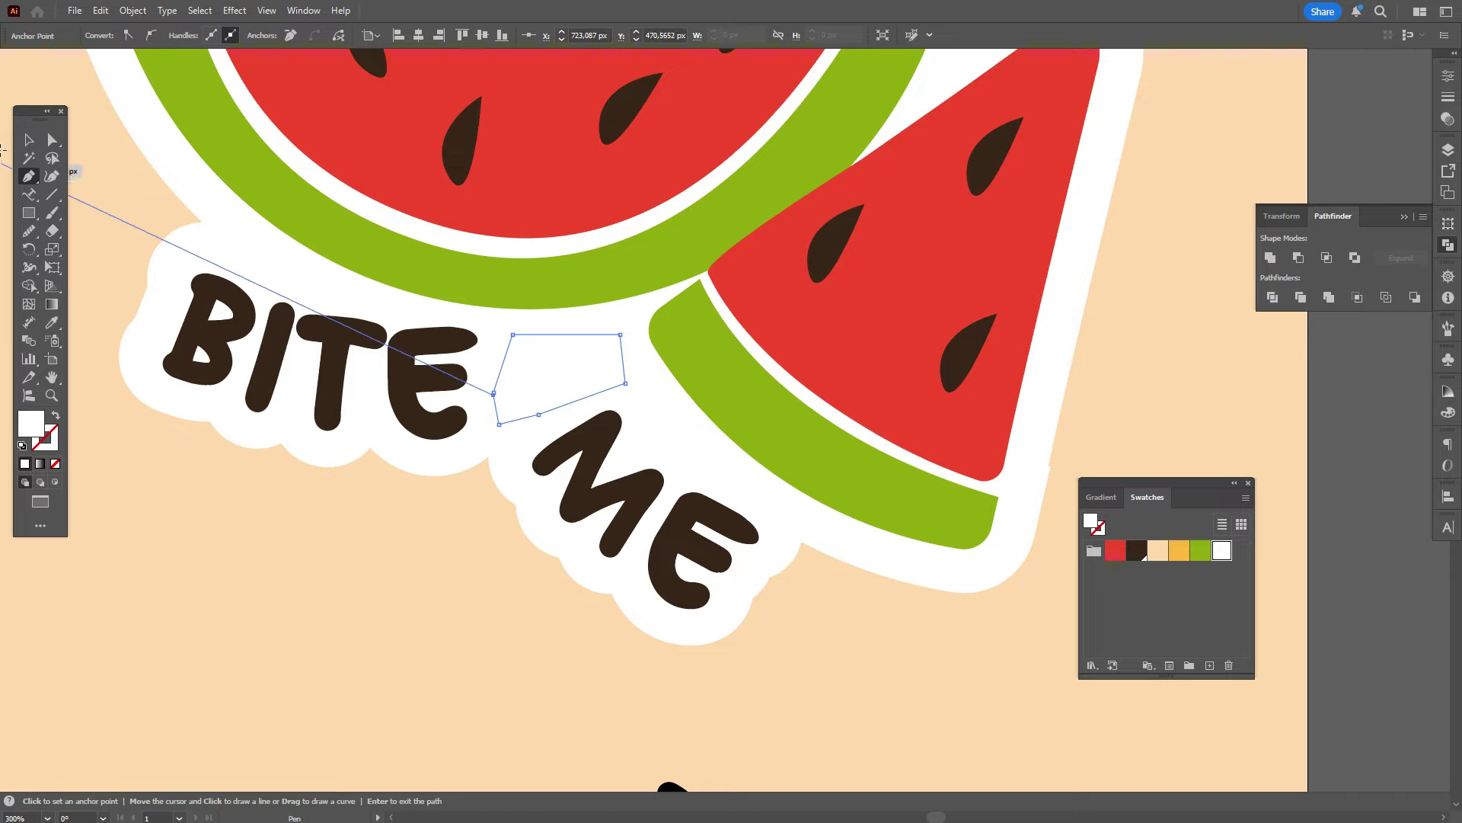
pyautogui.click(29, 140)
# Step: Recolour the "BIKINI", "BABE" and "COOL VIEW" lettering dark brown and offset the "BIKINI" paths
pyautogui.click(1318, 551)
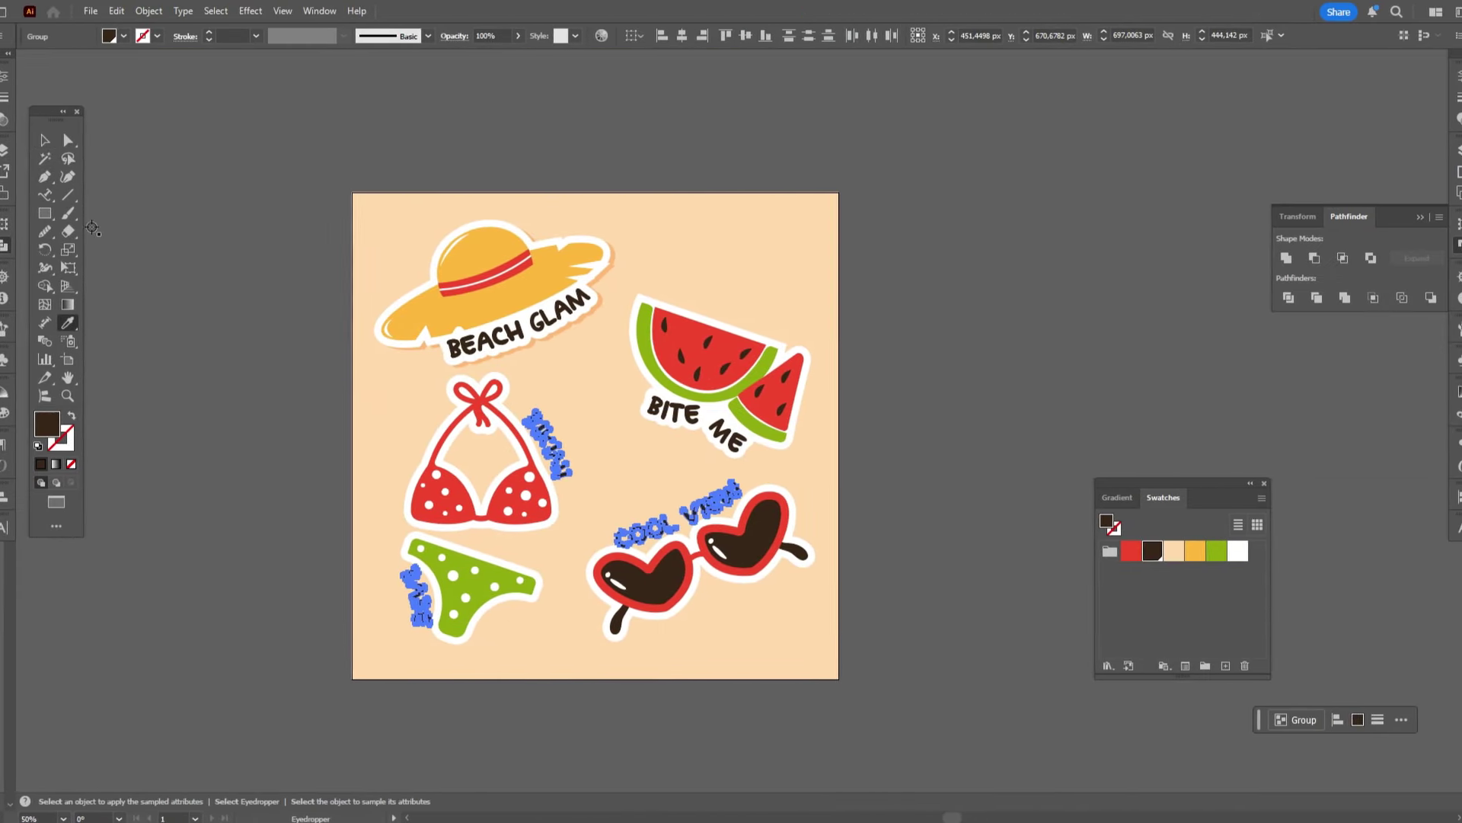
pyautogui.click(133, 10)
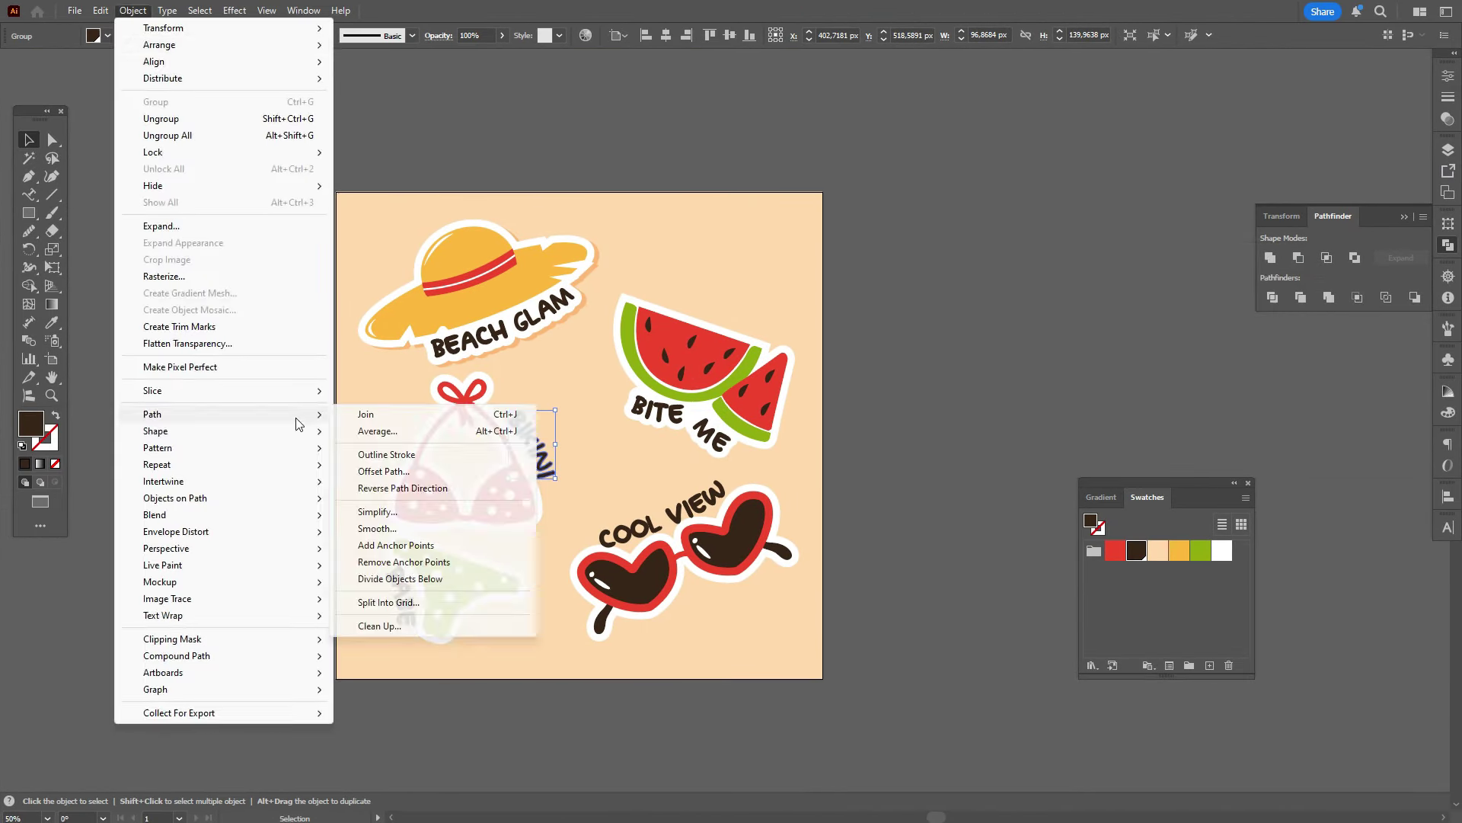
pyautogui.click(408, 447)
pyautogui.click(958, 360)
# Step: Bring the "BIKINI" letters in front of their white backing and place the lettering beside the bikini top
pyautogui.click(897, 392)
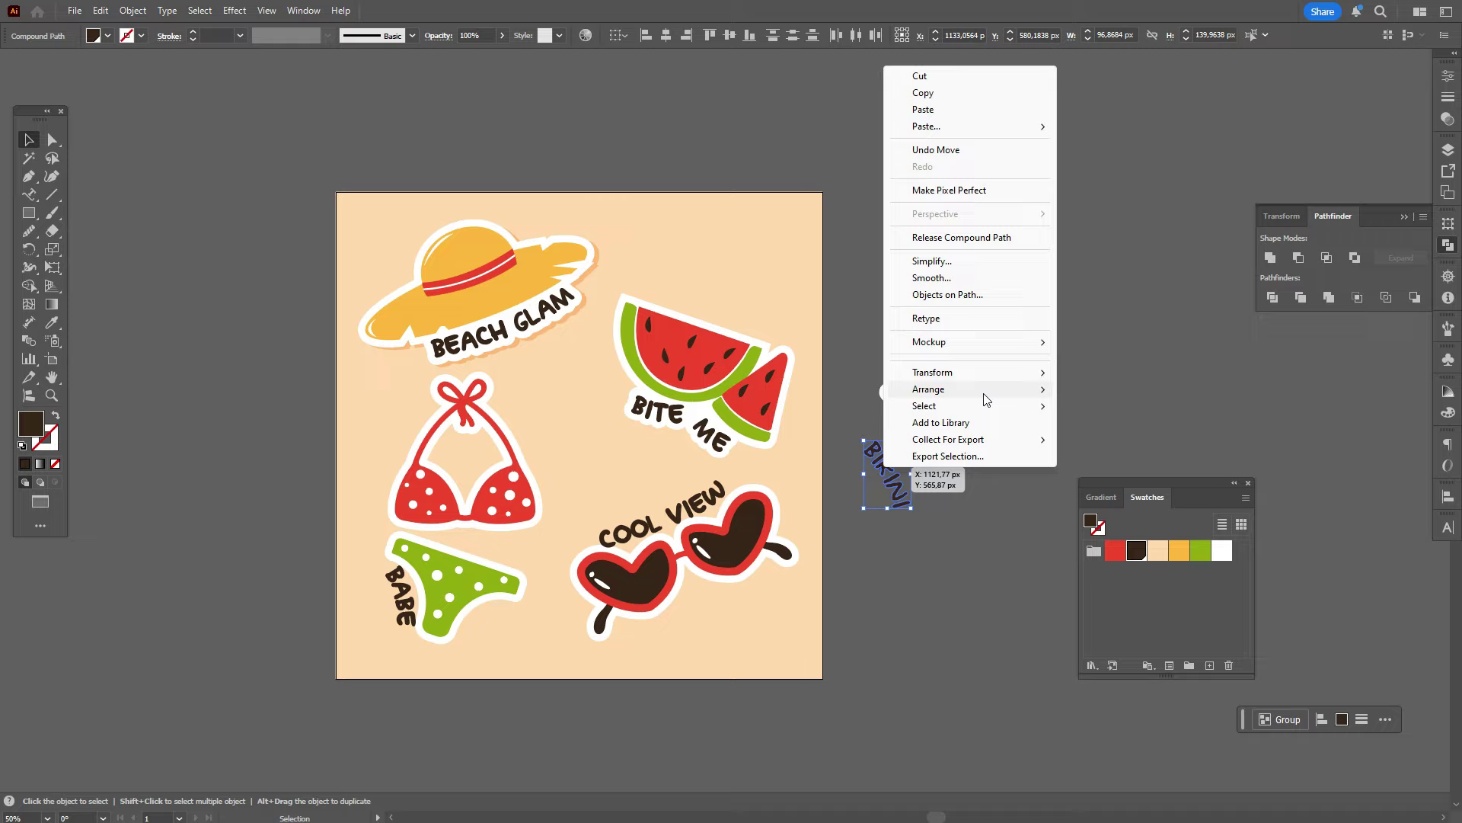
pyautogui.click(986, 395)
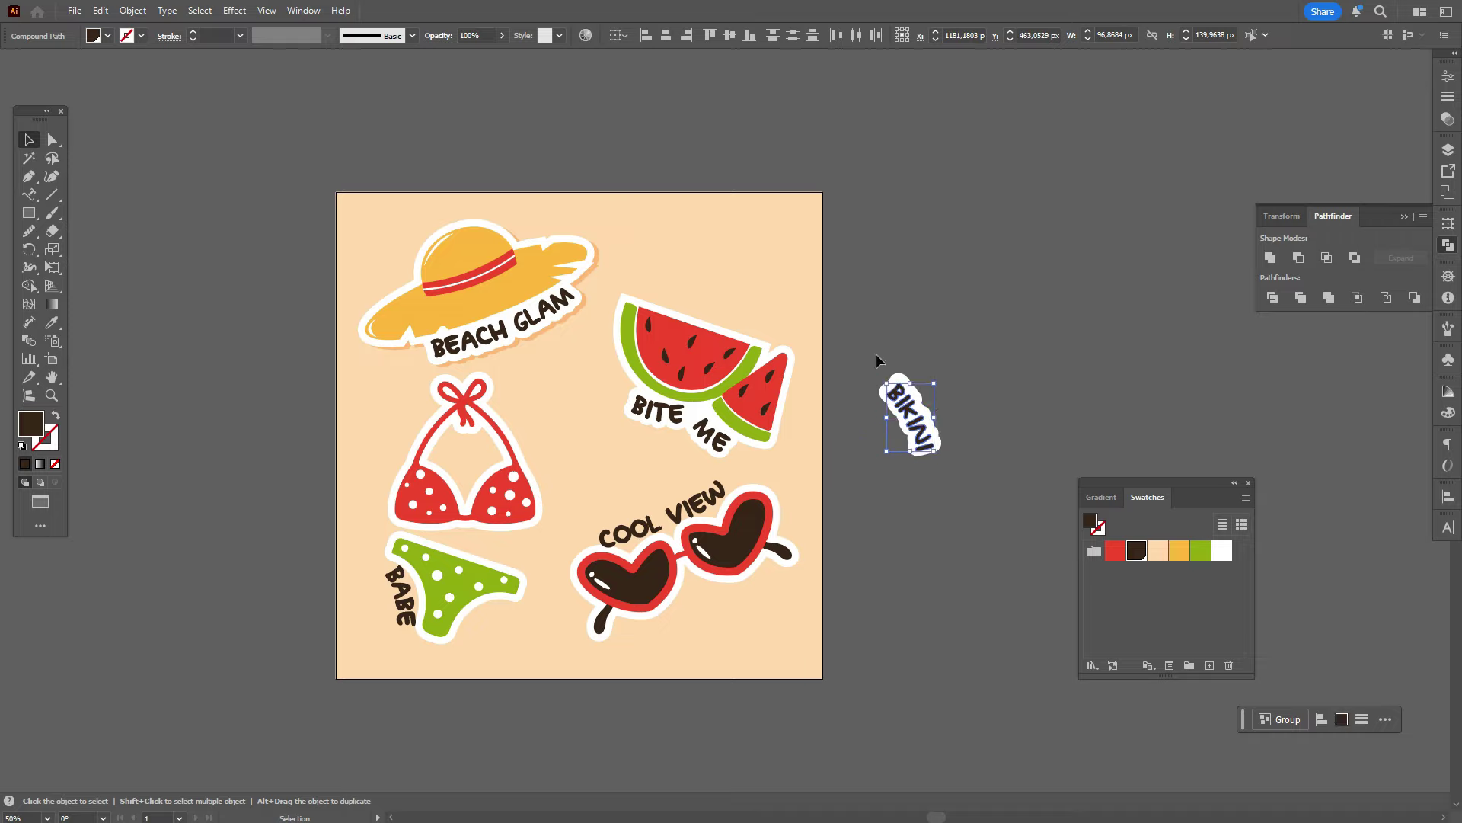
pyautogui.moveTo(906, 407); pyautogui.dragTo(567, 440)
pyautogui.click(852, 470)
# Step: Offset the "BABE" lettering paths by 15 px, move them off the artboard's left side and ungroup them
pyautogui.click(400, 596)
pyautogui.click(132, 10)
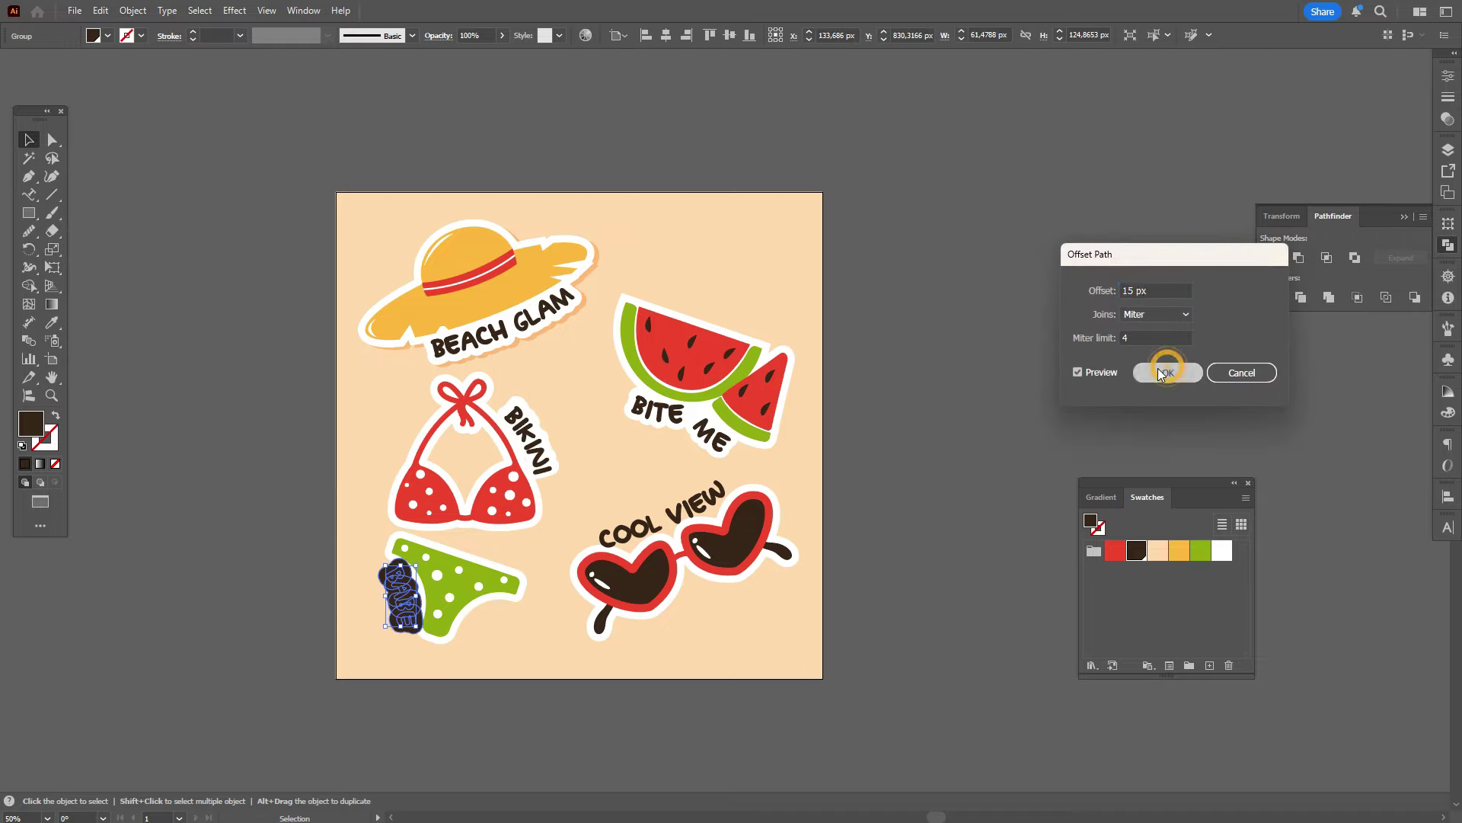
pyautogui.click(1160, 374)
pyautogui.moveTo(404, 598); pyautogui.dragTo(169, 620)
pyautogui.rightClick(169, 619)
pyautogui.click(231, 415)
# Step: Fill the "BABE" backing with the white of the hat's backing, place the letters on it and group them
pyautogui.press('i')
pyautogui.click(386, 346)
pyautogui.rightClick(320, 652)
pyautogui.click(545, 577)
pyautogui.moveTo(306, 618); pyautogui.dragTo(168, 614)
pyautogui.moveTo(129, 562); pyautogui.dragTo(402, 596)
pyautogui.hotkey('ctrl', 'g')
# Step: Set the "BABE" lettering group against the side of the green bikini bottom and bring the bikini bottom to the front
pyautogui.click(205, 648)
pyautogui.rightClick(479, 588)
pyautogui.click(704, 511)
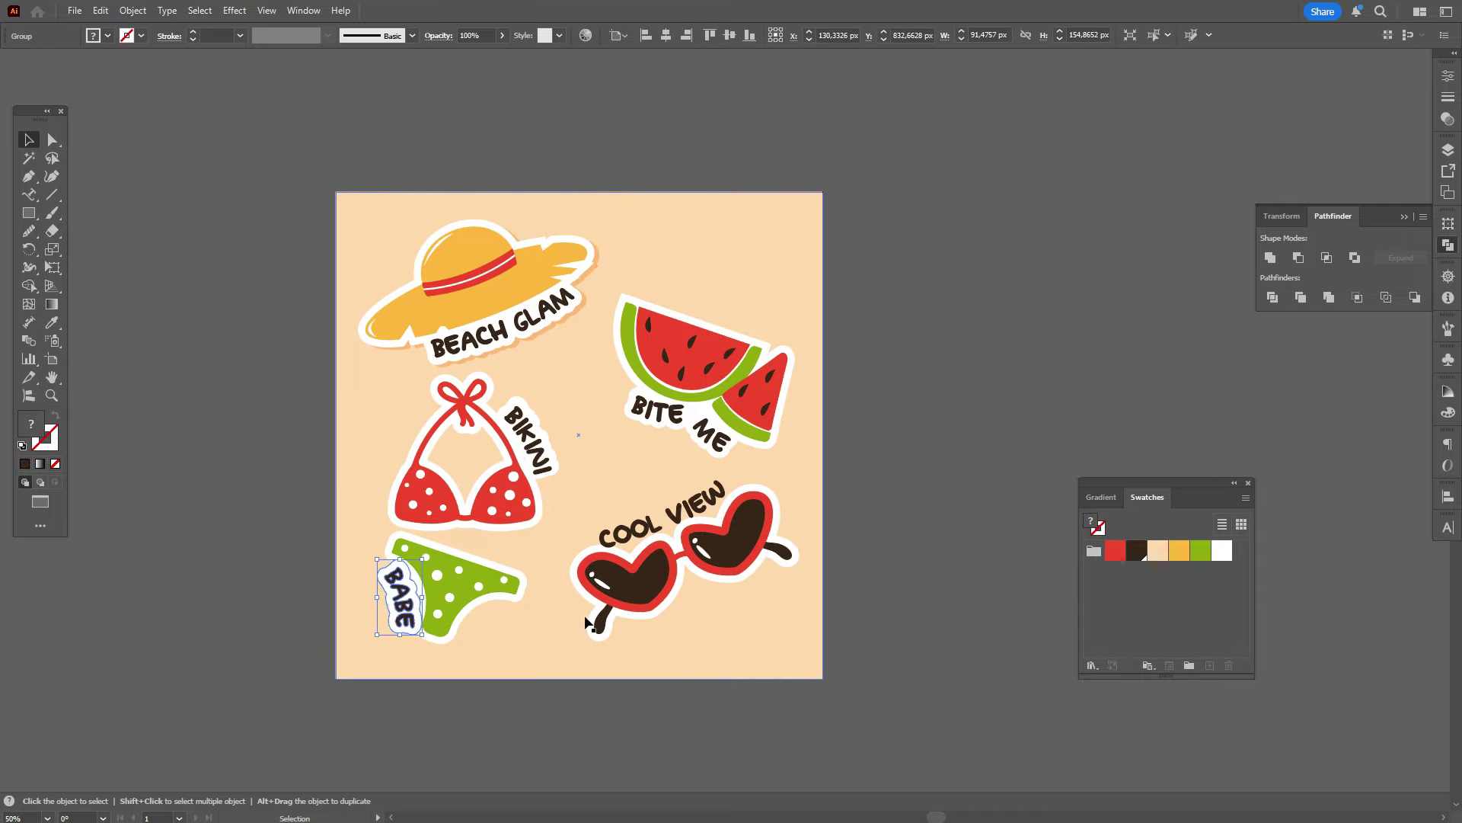
pyautogui.click(901, 564)
# Step: Offset the "COOL VIEW" lettering paths and move the lettering and its offset shapes off the artboard to the right
pyautogui.click(687, 505)
pyautogui.click(132, 11)
pyautogui.moveTo(331, 433)
pyautogui.click(387, 470)
pyautogui.click(1167, 372)
pyautogui.moveTo(661, 527); pyautogui.dragTo(1270, 371)
pyautogui.moveTo(1329, 332)
pyautogui.mouseDown()
pyautogui.moveTo(998, 444)
pyautogui.moveTo(1331, 334)
pyautogui.mouseUp()
# Step: Unite the "COOL VIEW" offset shapes, fill them white and group the backing with its lettering
pyautogui.click(1270, 259)
pyautogui.click(1221, 550)
pyautogui.click(997, 445)
pyautogui.moveTo(1185, 327); pyautogui.dragTo(1342, 407)
pyautogui.hotkey('ctrl', 'g')
# Step: Place the "COOL VIEW" lettering group above the heart sunglasses and bring the sunglasses to the front
pyautogui.click(1341, 406)
pyautogui.moveTo(1301, 354); pyautogui.dragTo(701, 511)
pyautogui.rightClick(723, 554)
pyautogui.click(946, 480)
pyautogui.click(901, 564)
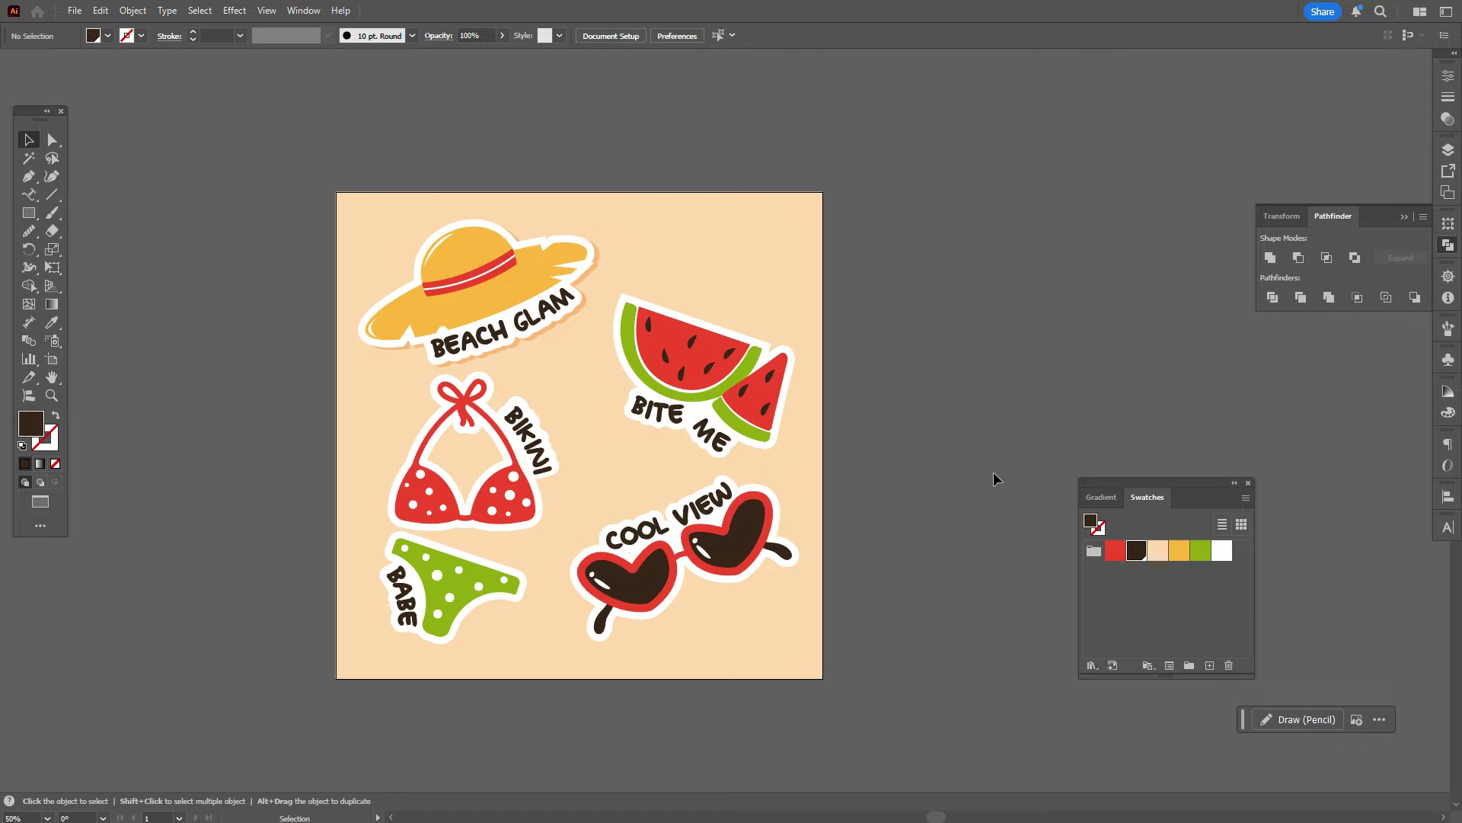